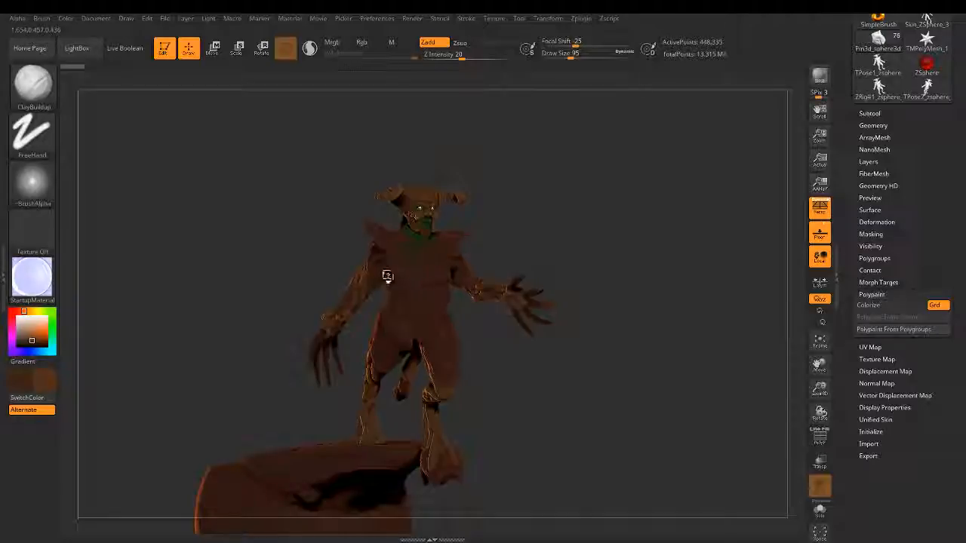
Step: Make the Recovered_Tool subtool with the creature's outstretched hand active and bring its palm into close view
drag(548, 272, 587, 351)
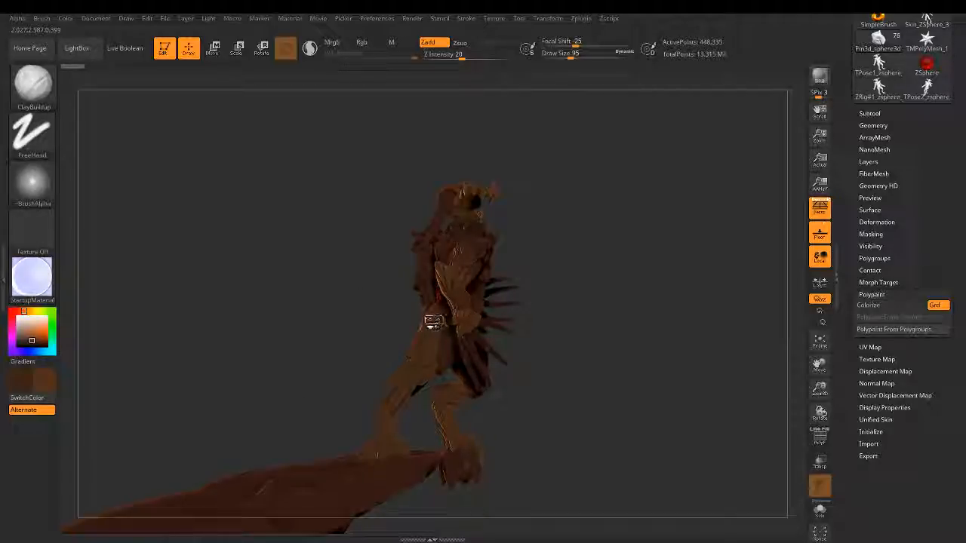
shift+drag(438, 319, 556, 315)
mouse_move(556, 315)
right_down()
mouse_move(524, 279)
mouse_move(559, 332)
mouse_move(674, 438)
mouse_move(540, 420)
right_up()
mouse_move(495, 362)
right_down()
mouse_move(627, 350)
mouse_move(578, 339)
right_up()
right_drag(517, 396, 415, 389)
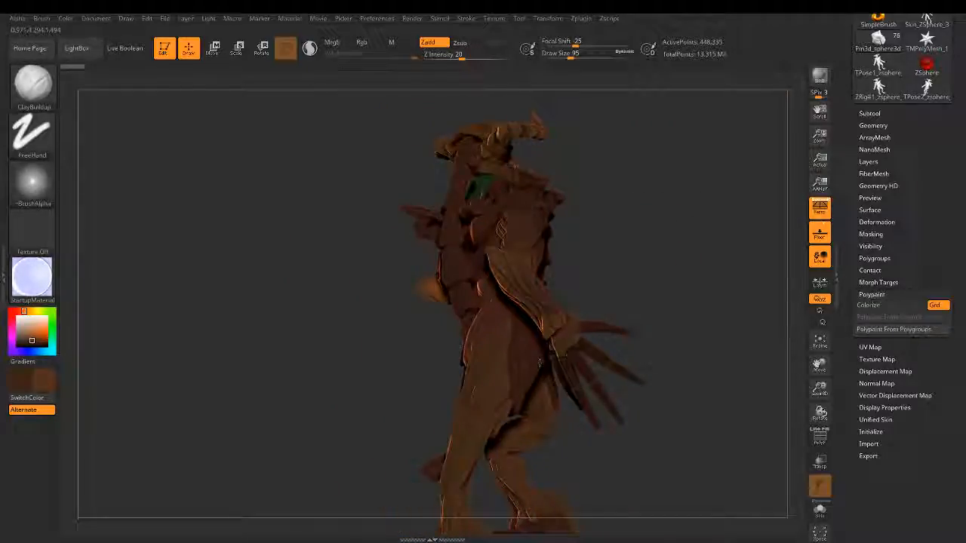
alt+click(593, 339)
right_drag(616, 367, 265, 267)
right_drag(326, 276, 377, 189)
ctrl+right_drag(604, 340, 755, 462)
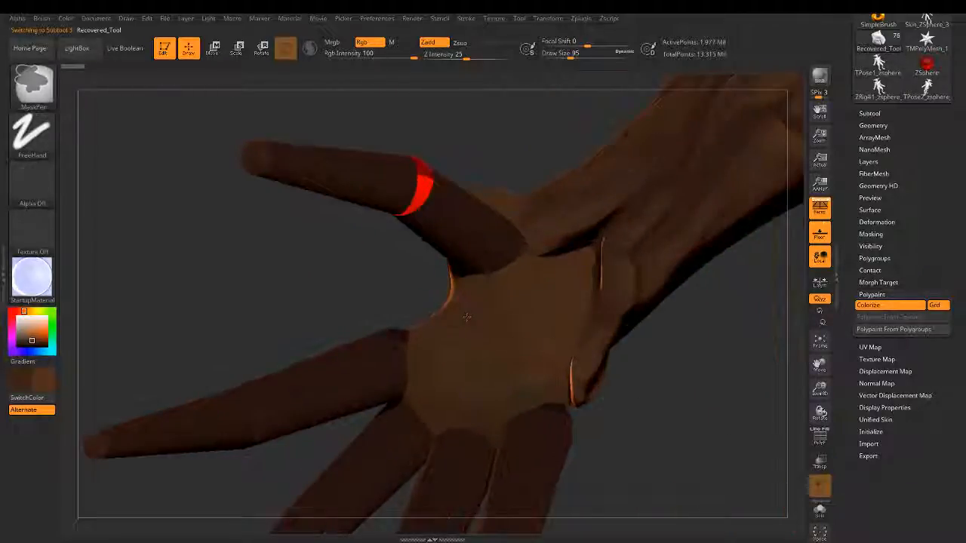
Step: Enlarge the ClayBuildup brush, build up the palm between the thumb and index finger, and save the project
right_drag(461, 315, 679, 339)
ctrl+right_drag(529, 322, 445, 237)
mouse_move(450, 320)
ctrl+right_down()
mouse_move(483, 355)
mouse_move(522, 336)
mouse_move(530, 320)
mouse_move(542, 326)
mouse_move(442, 276)
ctrl+right_up()
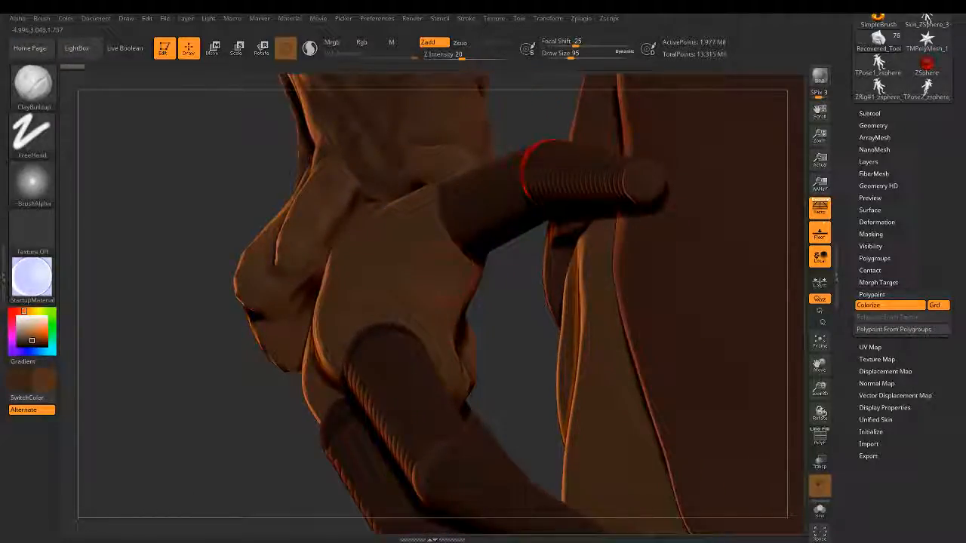
key(bracketright)
key(bracketleft)
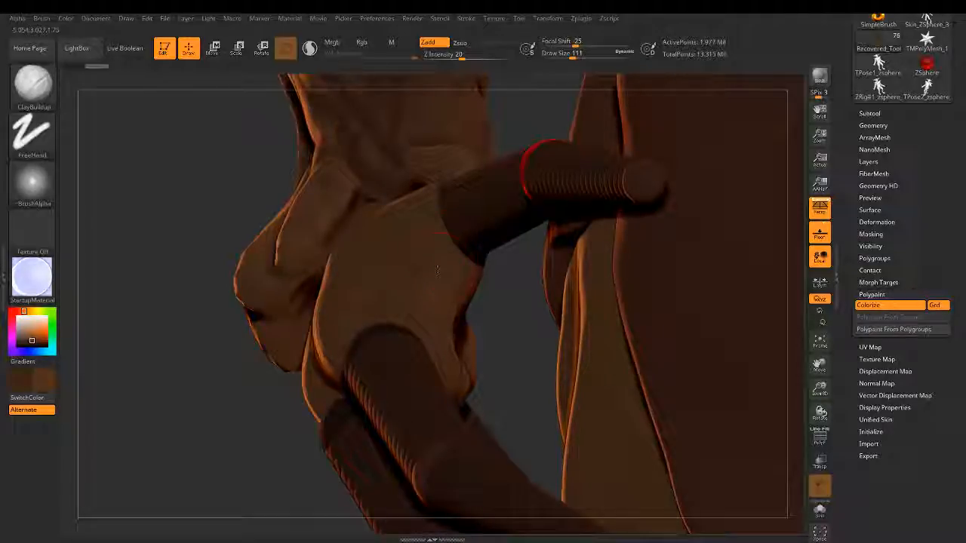
key(shift)
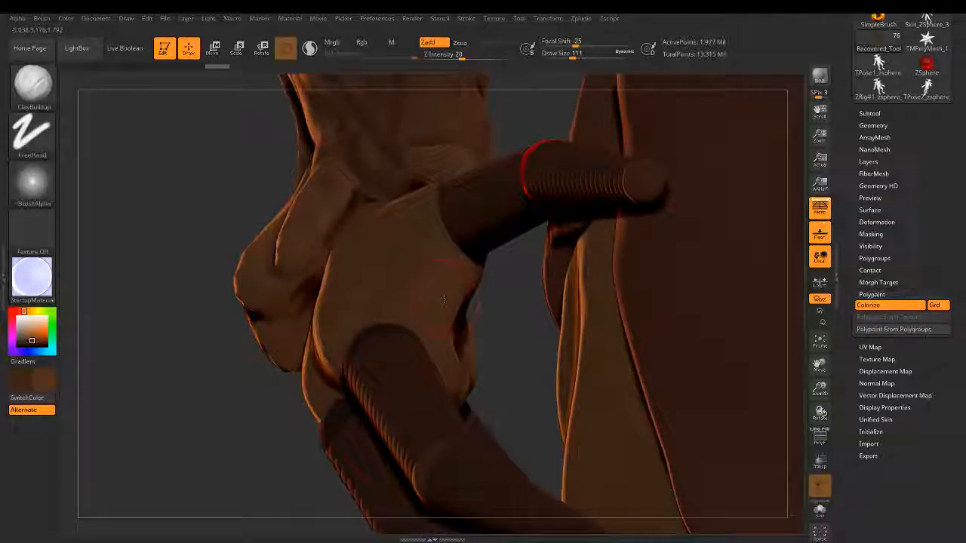
mouse_move(448, 293)
right_down()
mouse_move(566, 329)
mouse_move(489, 303)
right_up()
key(bracketright)
key(bracketright)
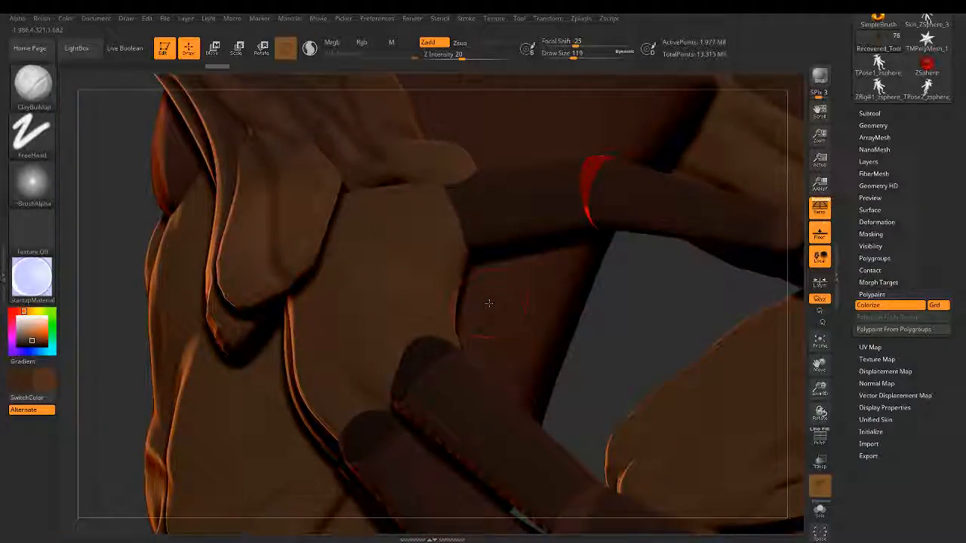
mouse_move(453, 283)
mouse_down()
mouse_move(450, 270)
mouse_move(427, 271)
mouse_move(407, 299)
mouse_up()
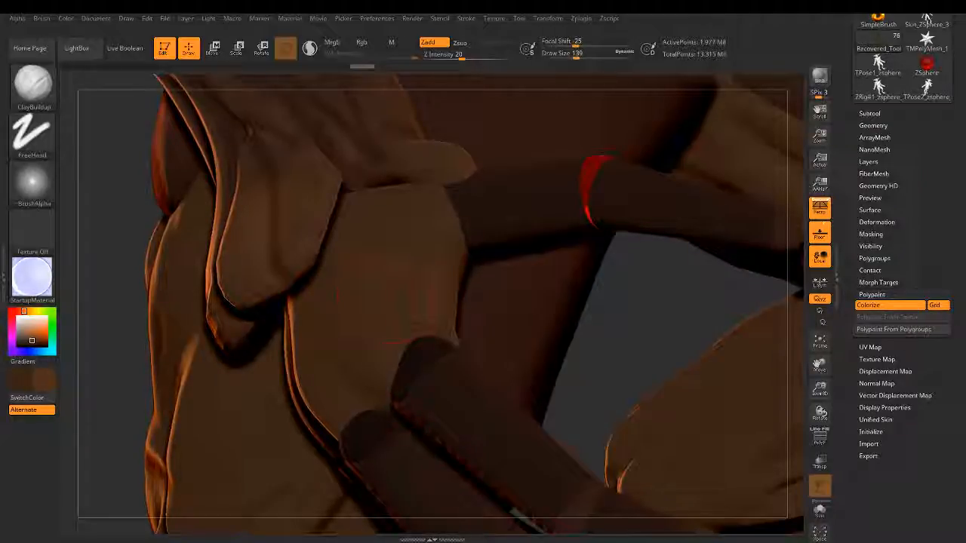
key(ctrl+s)
Step: Examine the whole creature on its rock base from the front and the sides
key(ctrl)
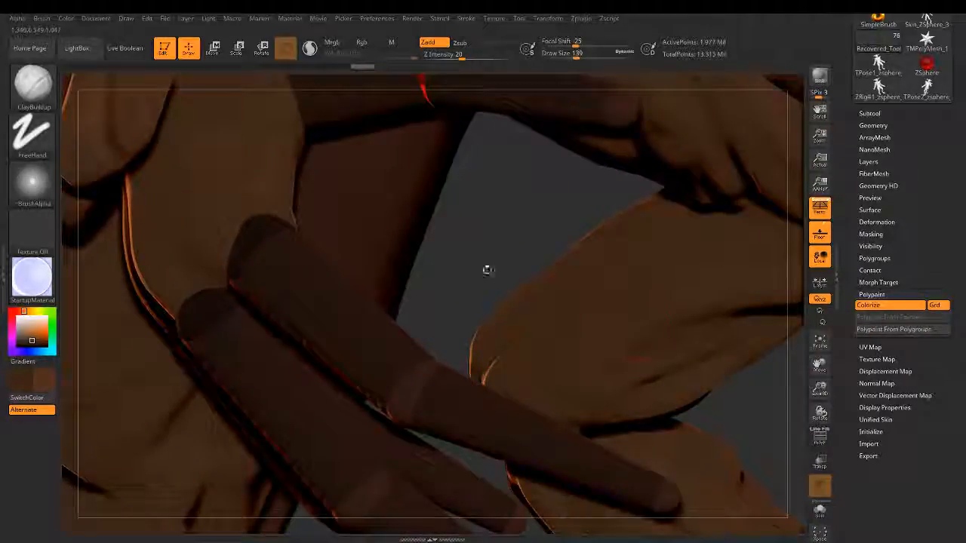
key(ctrl)
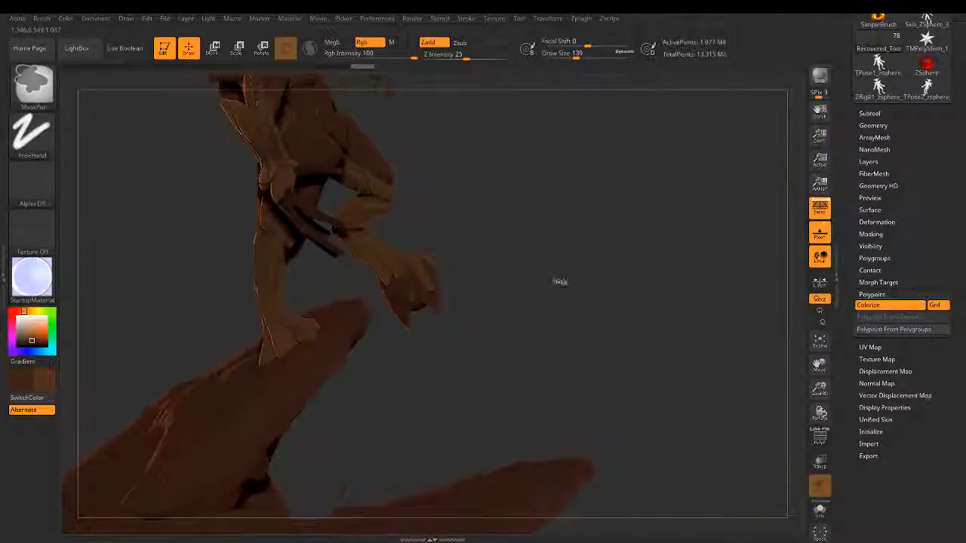
mouse_move(533, 274)
mouse_down()
mouse_move(573, 367)
mouse_move(554, 348)
mouse_move(497, 352)
mouse_up()
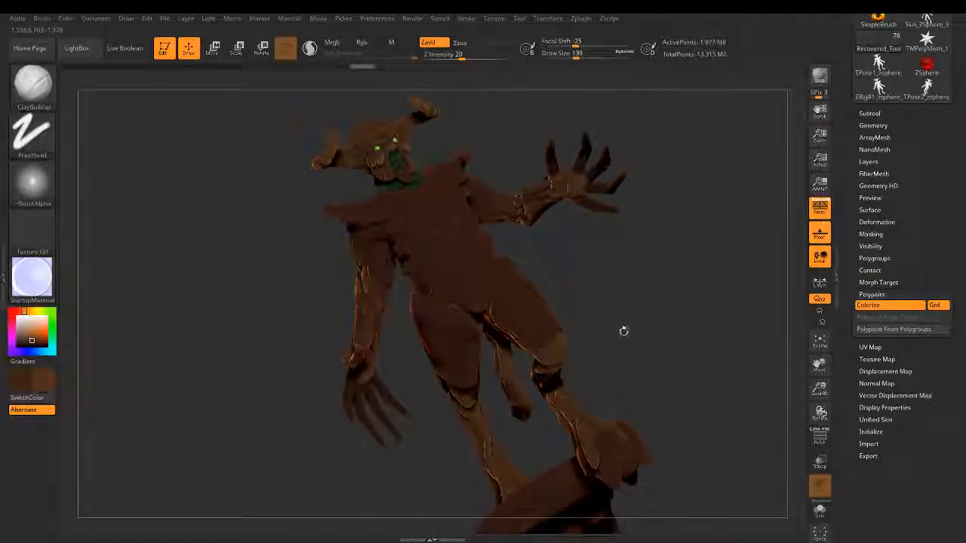
shift+drag(625, 332, 628, 335)
mouse_move(668, 408)
alt+right_down()
mouse_move(625, 339)
mouse_move(574, 328)
mouse_move(568, 290)
mouse_move(429, 267)
mouse_move(533, 312)
mouse_move(566, 298)
mouse_move(585, 326)
alt+right_up()
key(f)
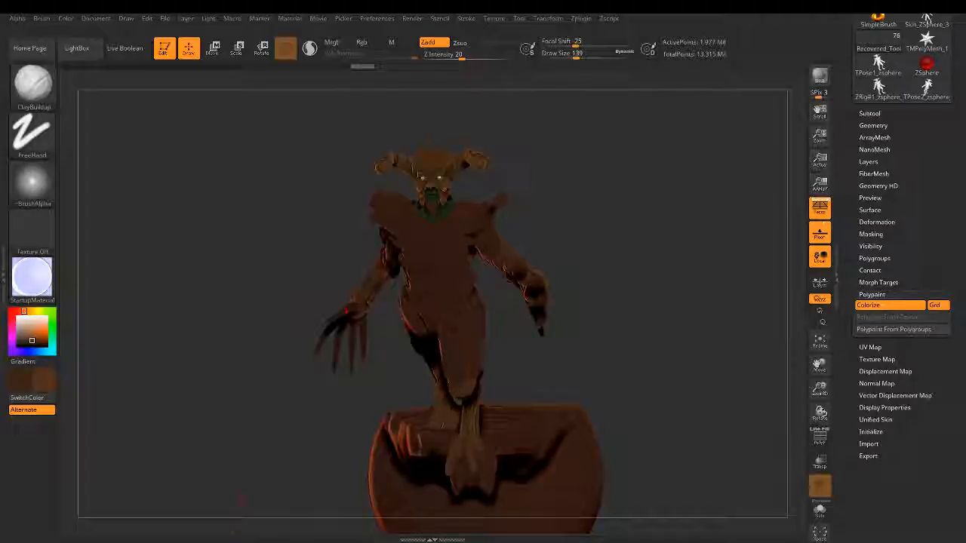
drag(242, 500, 362, 492)
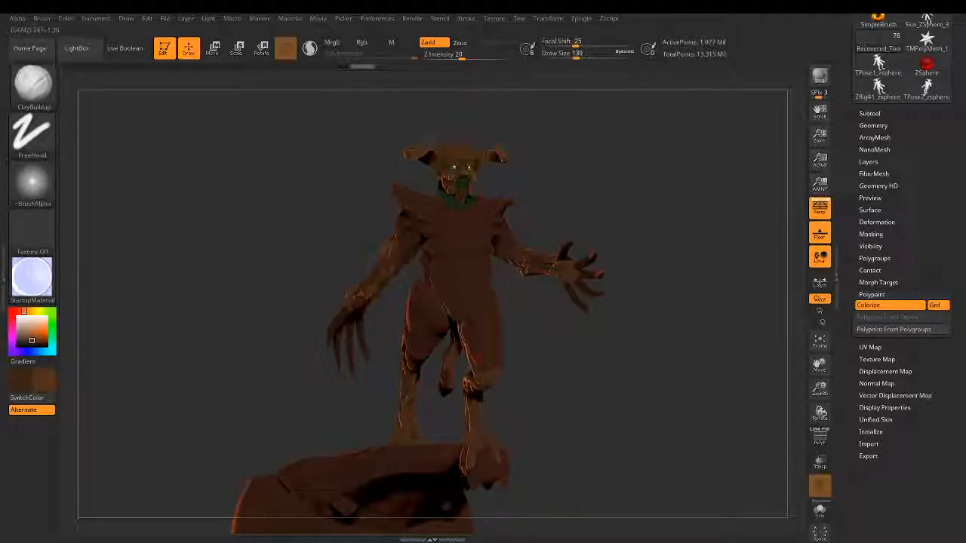
drag(552, 199, 611, 200)
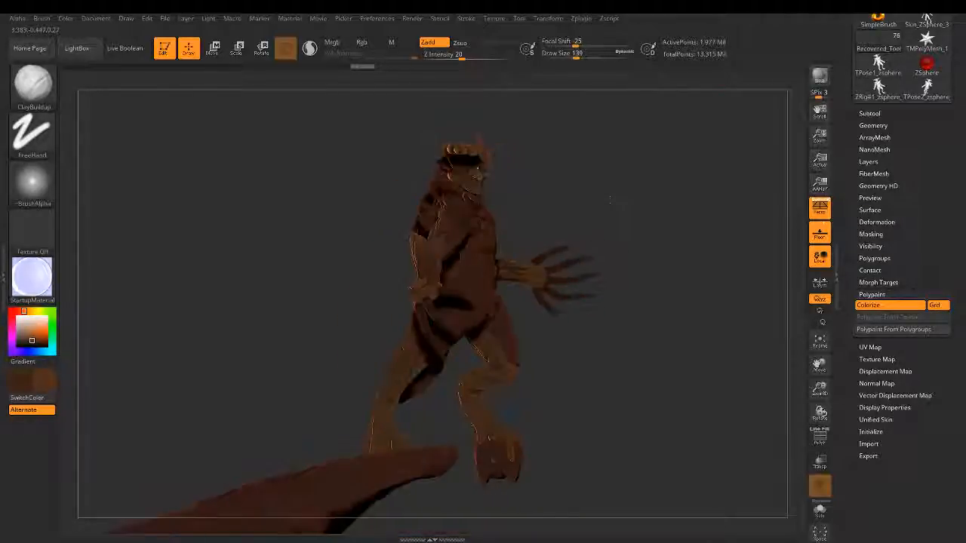
drag(613, 240, 573, 332)
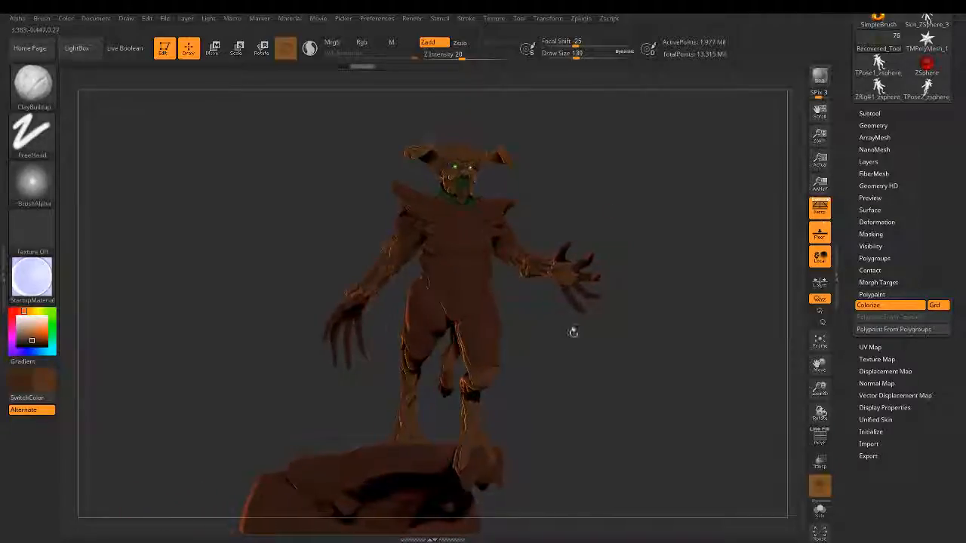
mouse_move(554, 264)
ctrl+right_down()
mouse_move(557, 344)
mouse_move(563, 302)
ctrl+right_up()
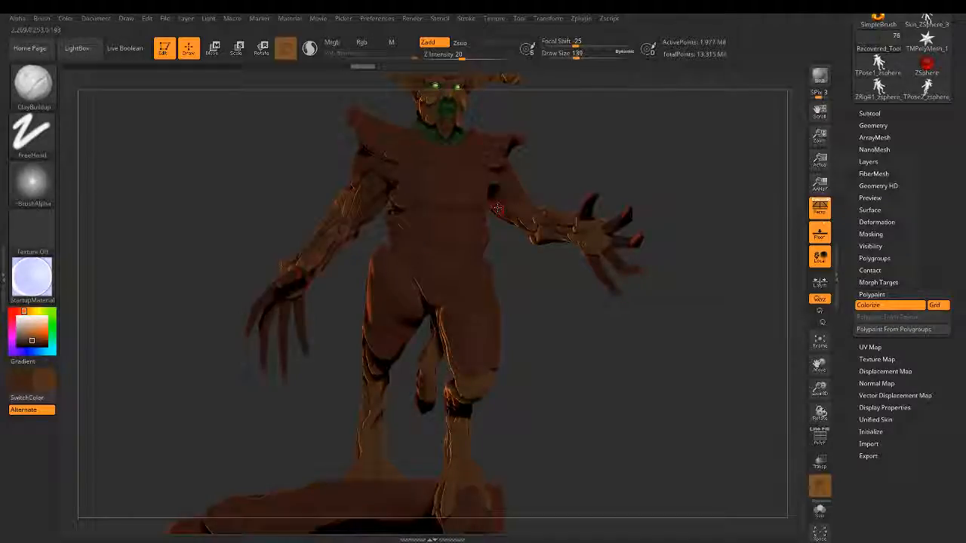
mouse_move(558, 268)
ctrl+right_down()
mouse_move(558, 223)
mouse_move(641, 227)
ctrl+right_up()
right_drag(733, 230, 478, 339)
right_drag(616, 217, 536, 214)
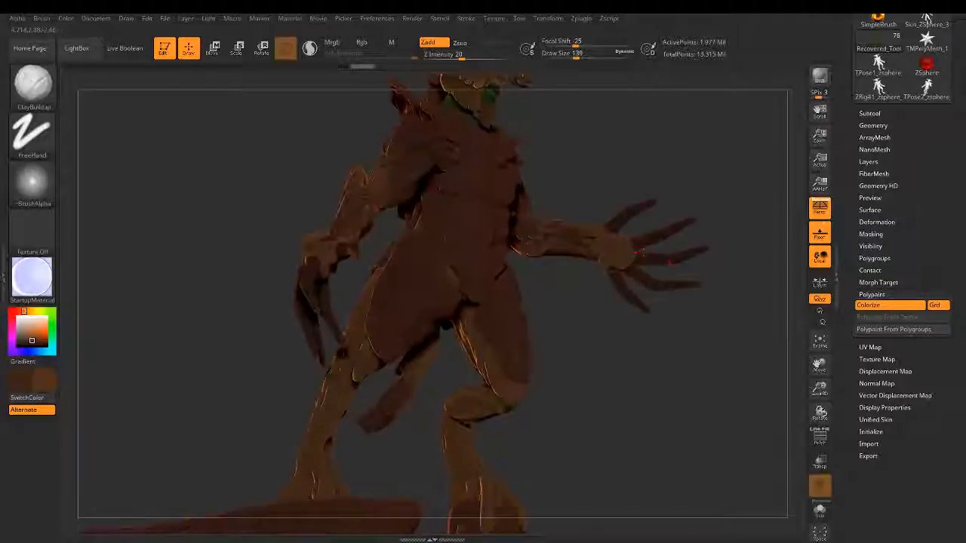
Step: Reduce the draw size to 123 and build up the palm along the bases of the fingers with ClayBuildup
mouse_move(416, 285)
alt+right_down()
mouse_move(453, 310)
mouse_move(484, 314)
mouse_move(500, 415)
mouse_move(397, 387)
mouse_move(408, 459)
alt+right_up()
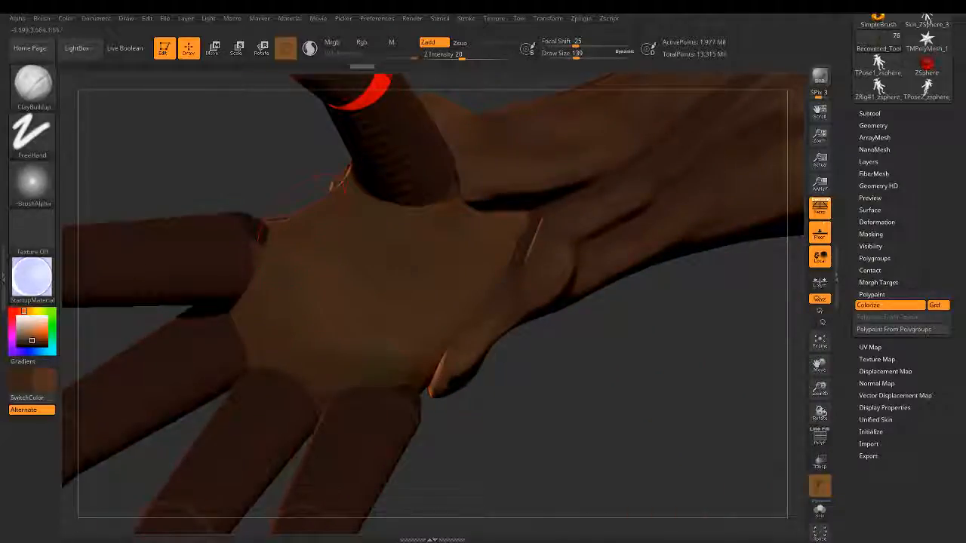
key([)
mouse_move(278, 248)
mouse_down()
mouse_move(266, 277)
mouse_move(292, 310)
mouse_up()
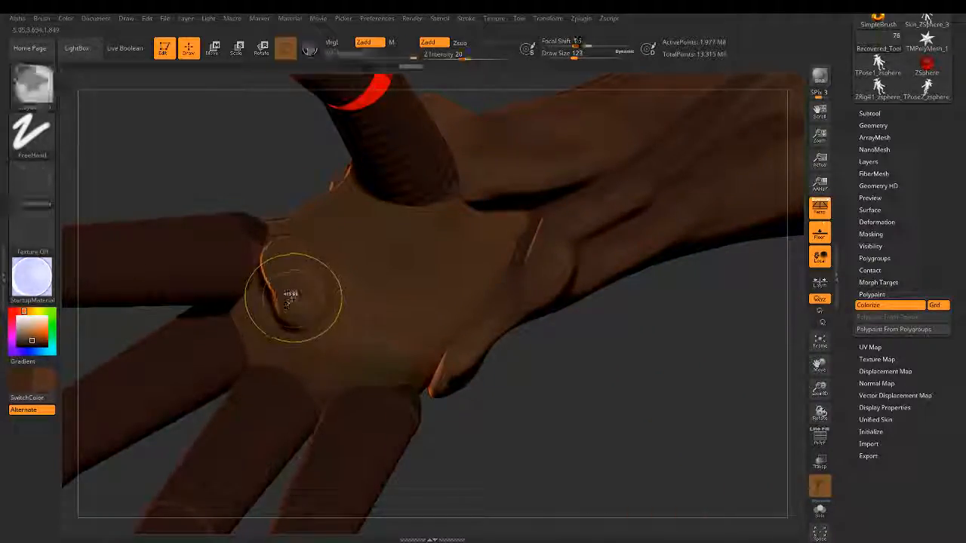
key(ctrl+z)
key(ctrl+z)
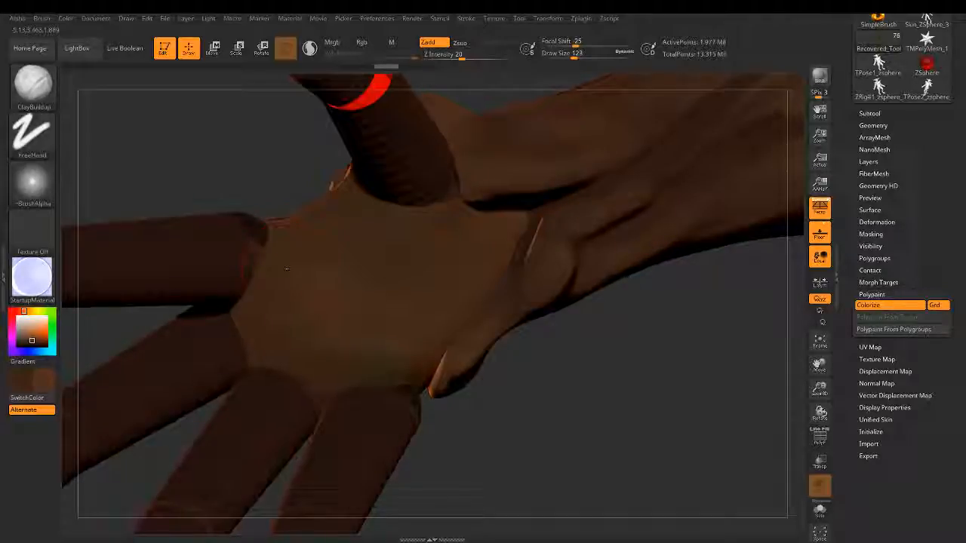
mouse_move(354, 355)
mouse_down()
mouse_move(288, 353)
mouse_move(355, 370)
mouse_move(311, 372)
mouse_move(332, 369)
mouse_move(320, 368)
mouse_up()
key(shift)
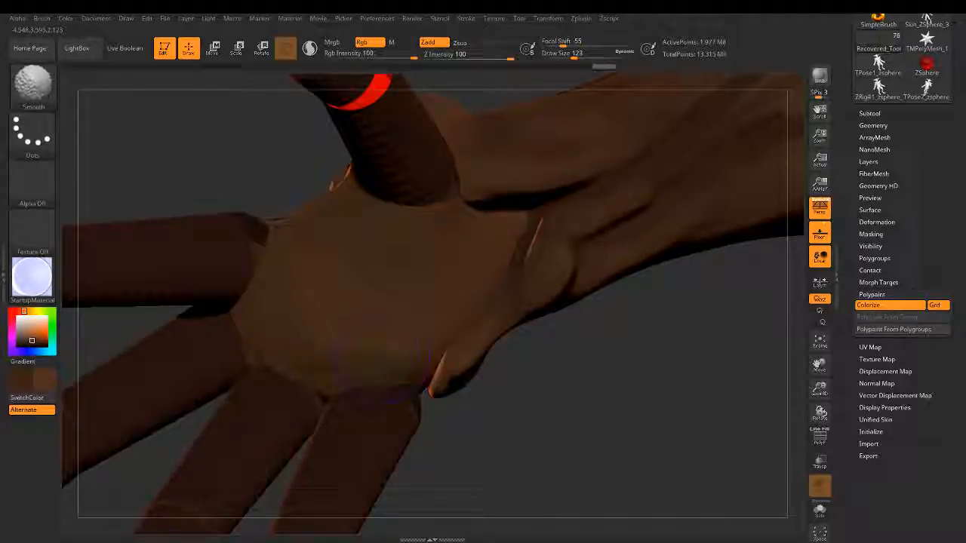
Step: Sculpt the fleshy pad and crease at the base of the thumb with ClayBuildup, and save the project
key(ctrl+z)
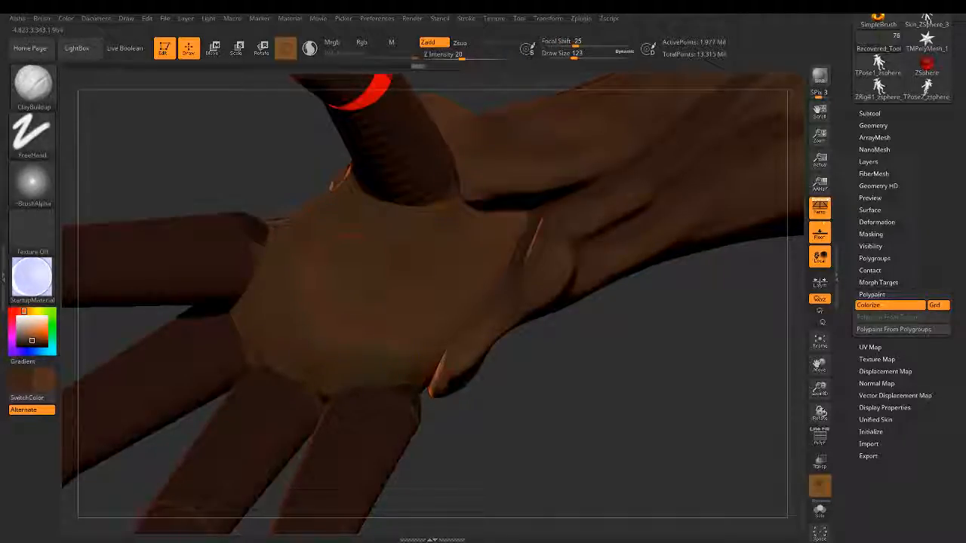
mouse_move(452, 230)
mouse_down()
mouse_move(458, 202)
mouse_move(442, 238)
mouse_up()
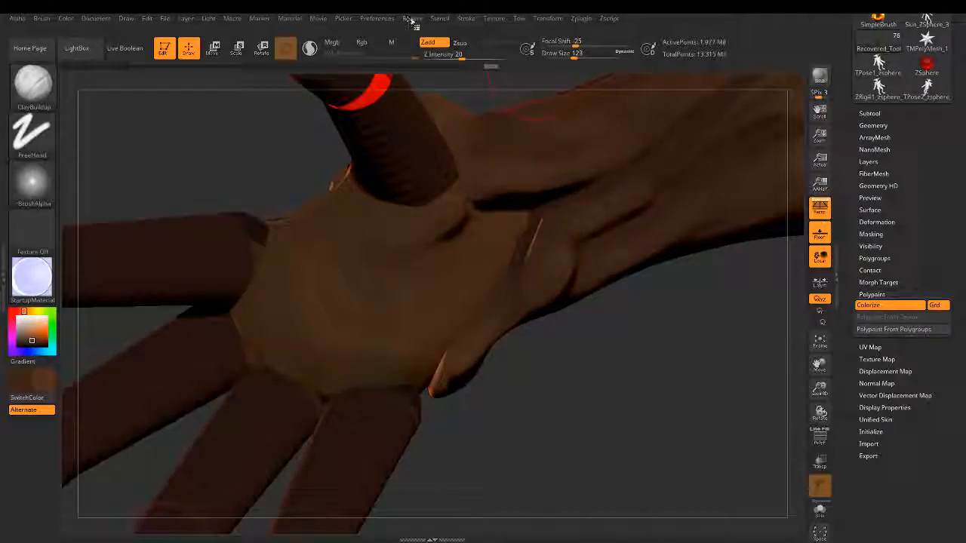
mouse_move(412, 20)
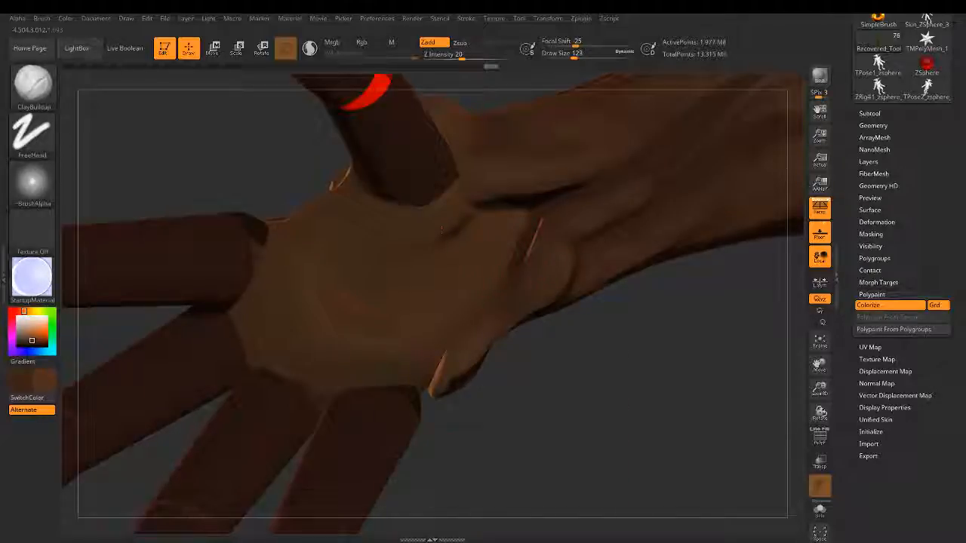
right_drag(442, 222, 413, 240)
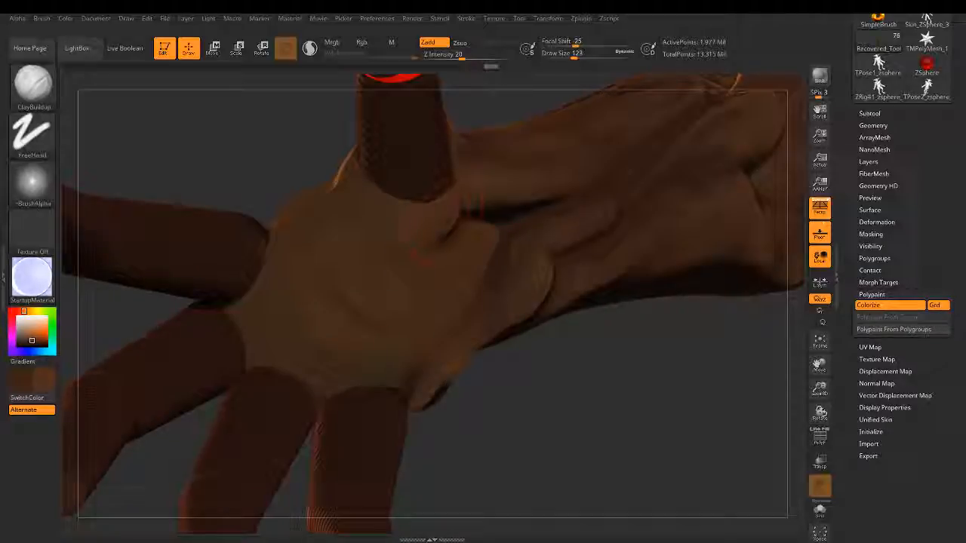
key(ctrl+s)
right_drag(422, 199, 456, 186)
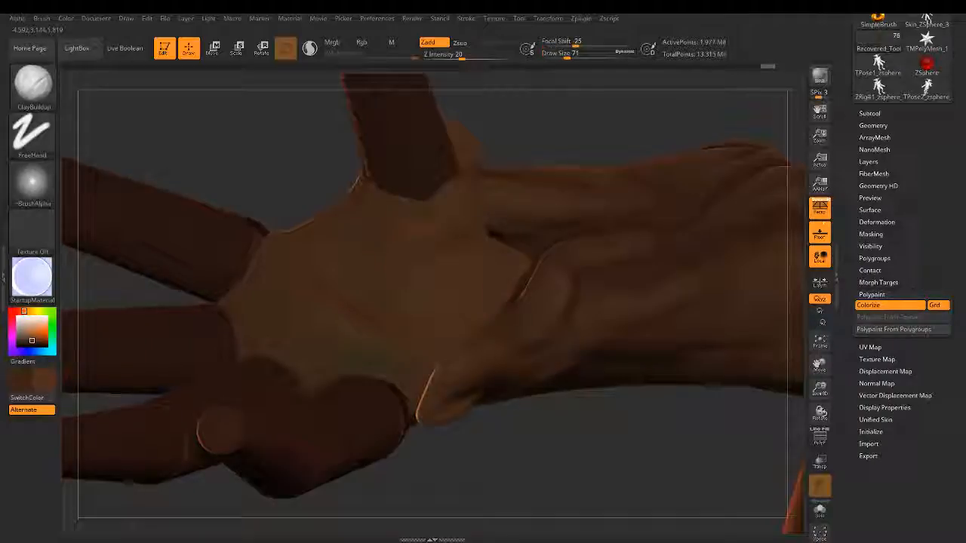
drag(552, 137, 557, 175)
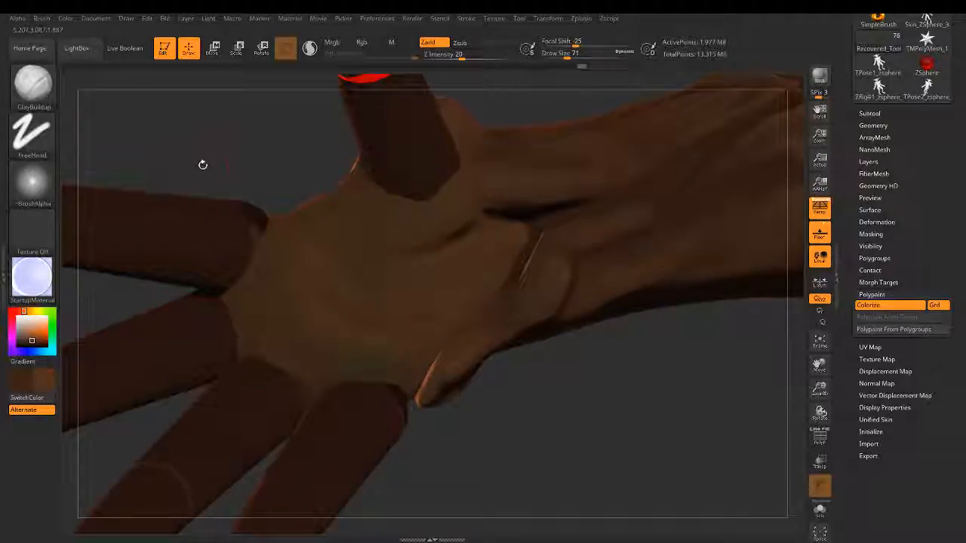
Step: Switch to the Pinch brush with draw size 83 and Z Intensity 23, and smooth the middle of the palm
key(b)
key(p)
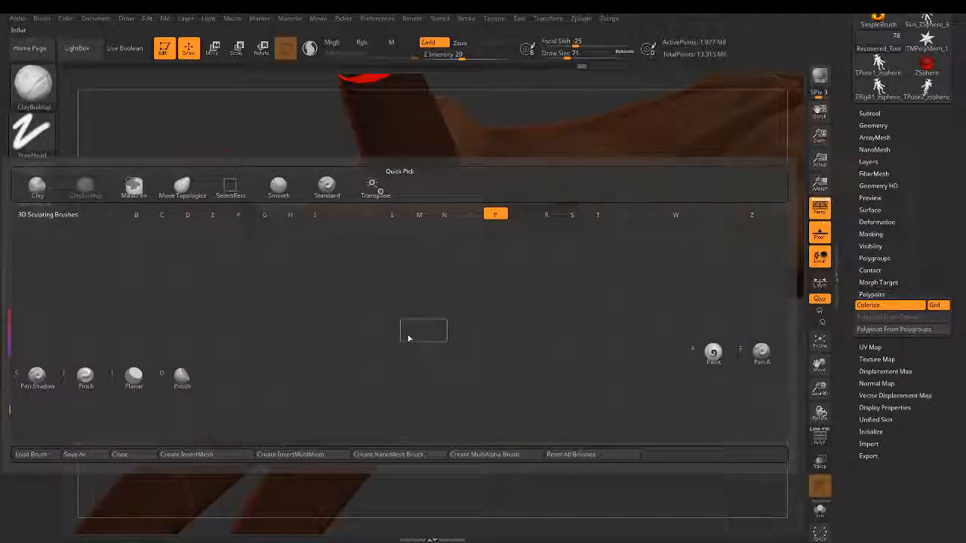
click(85, 377)
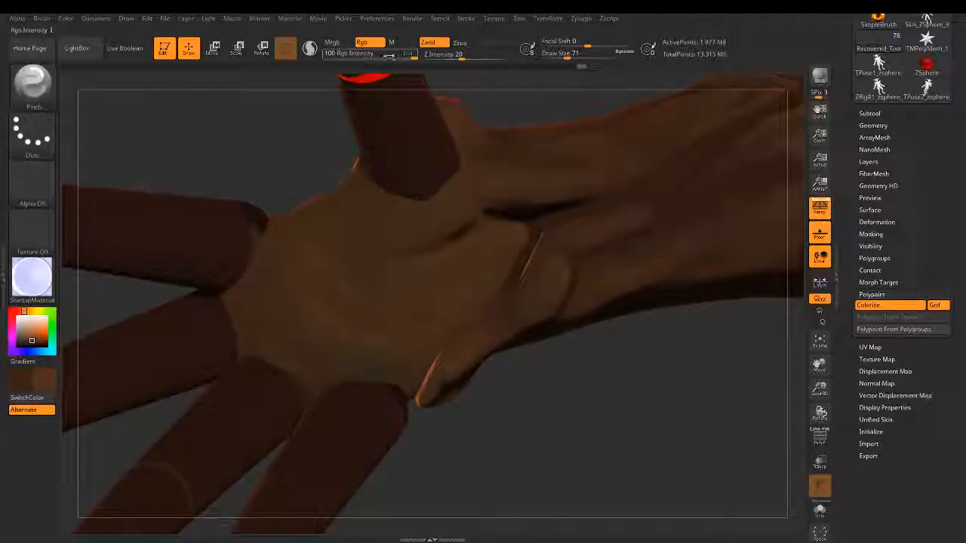
mouse_move(414, 57)
mouse_down()
mouse_move(400, 57)
mouse_move(420, 56)
mouse_up()
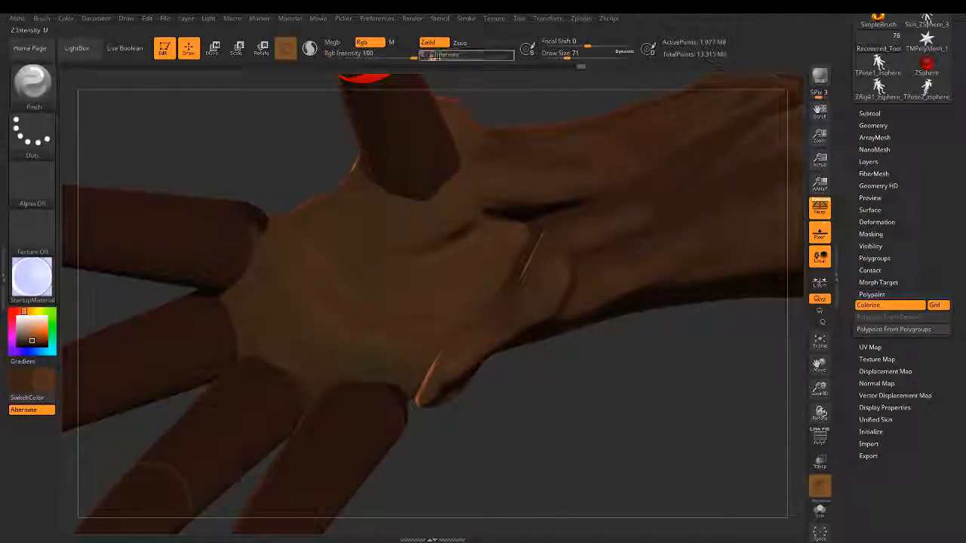
drag(571, 53, 577, 53)
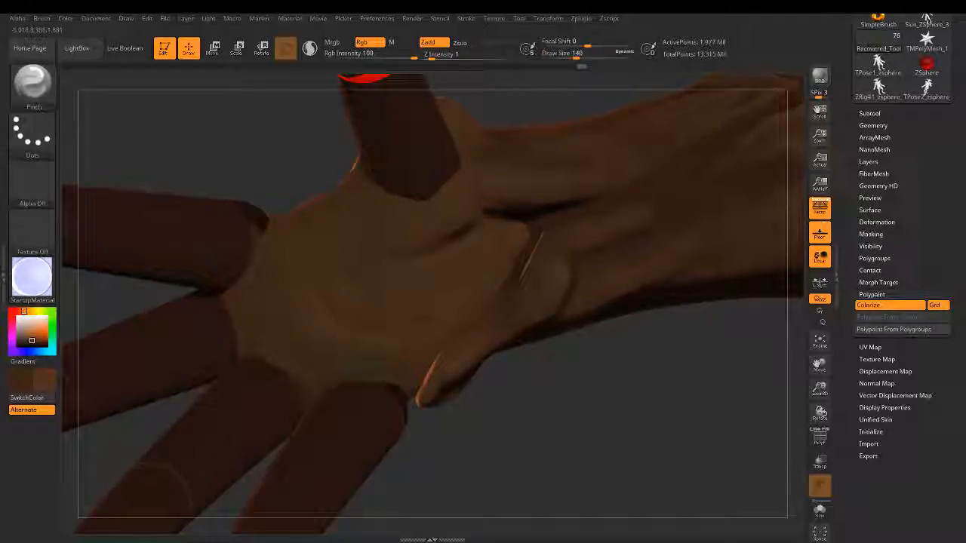
drag(431, 54, 444, 55)
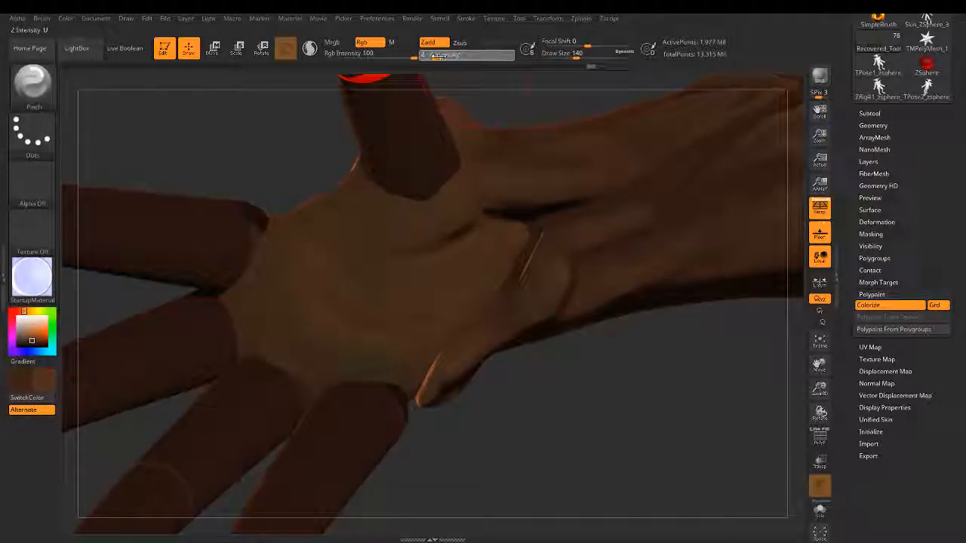
drag(577, 52, 568, 53)
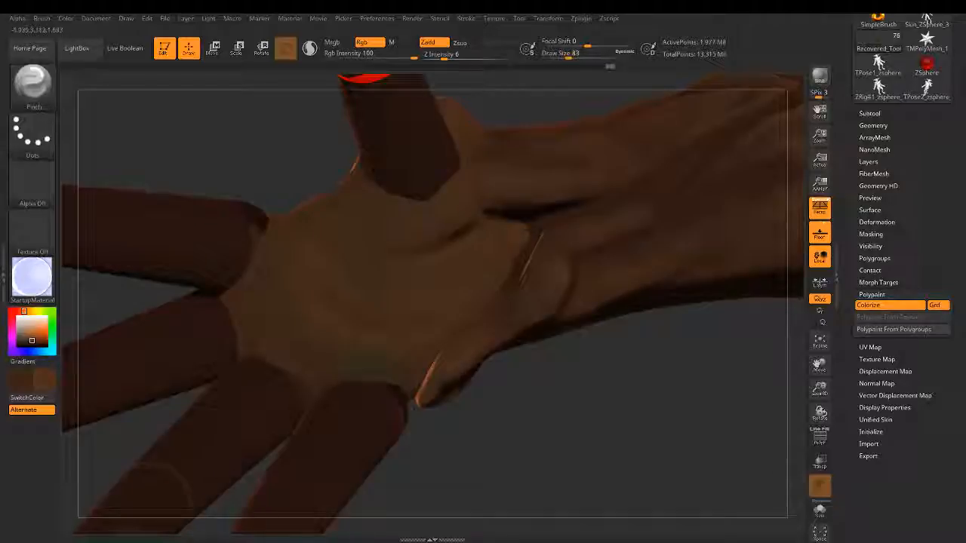
drag(444, 58, 467, 58)
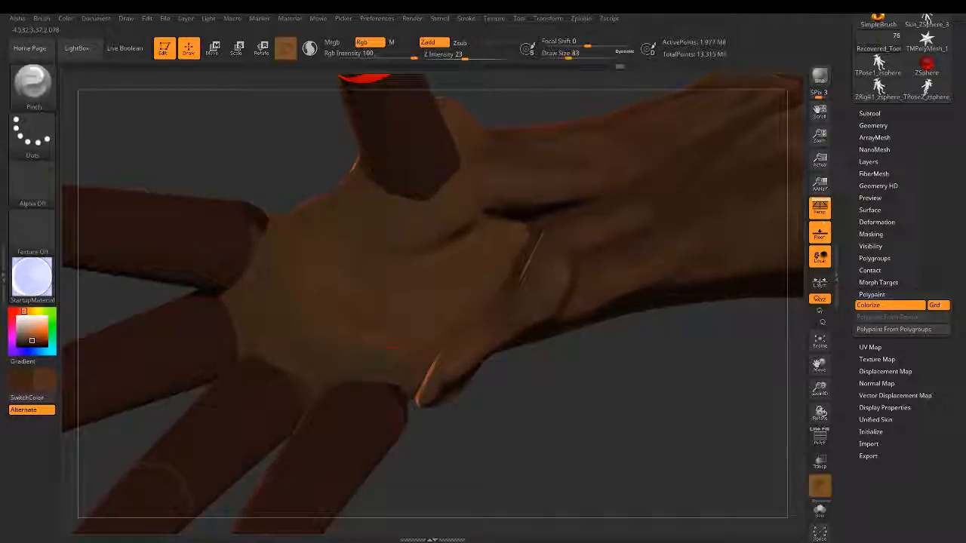
key(shift)
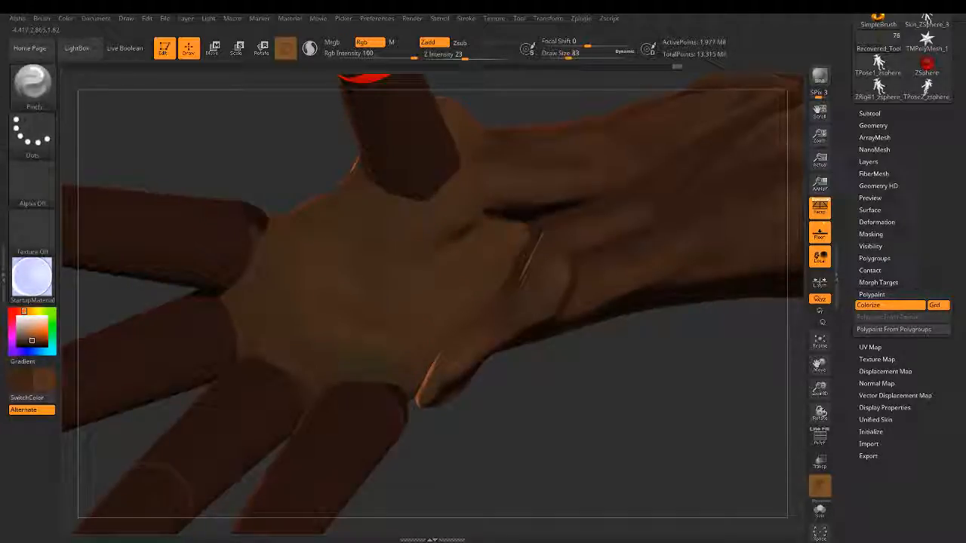
Step: Switch to the ClayBuildup brush and sculpt the raised folds across the middle of the palm
click(32, 83)
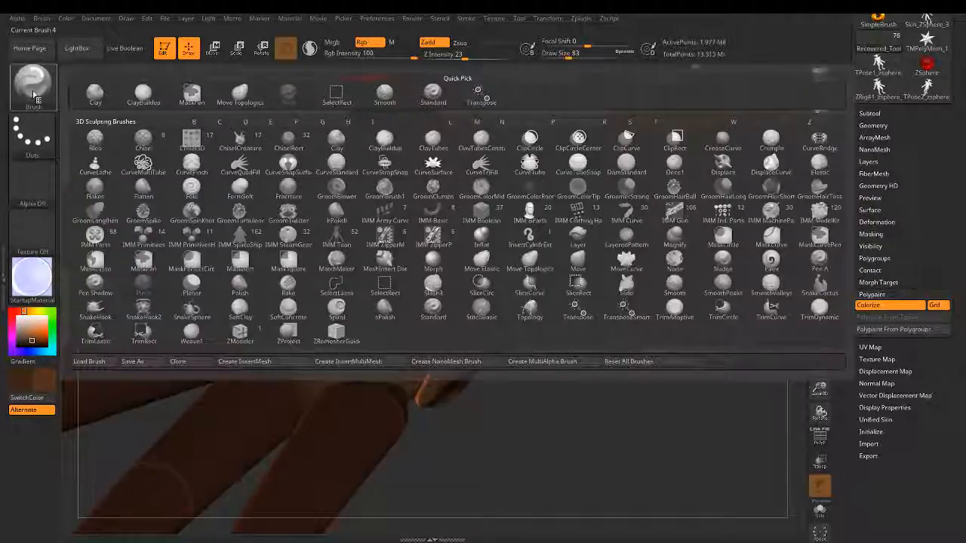
click(143, 94)
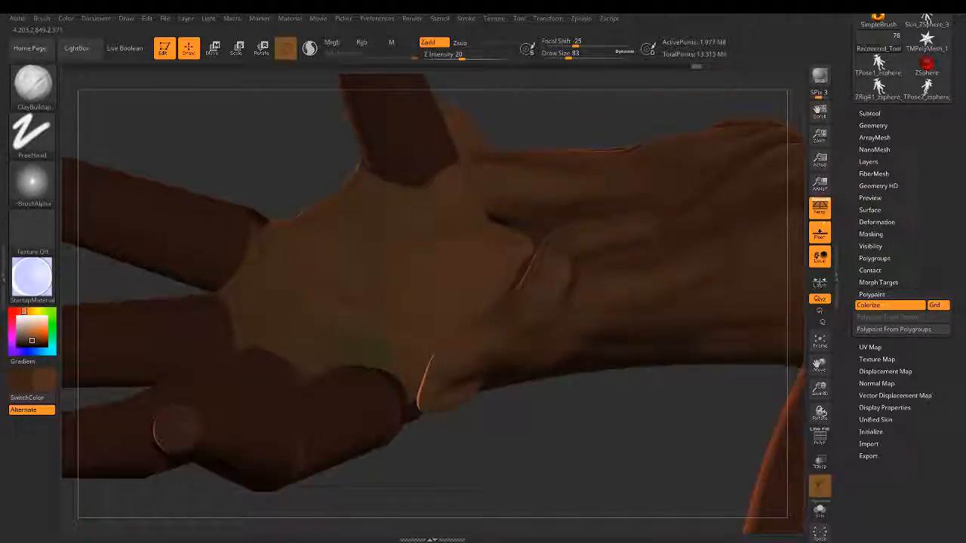
drag(543, 445, 563, 405)
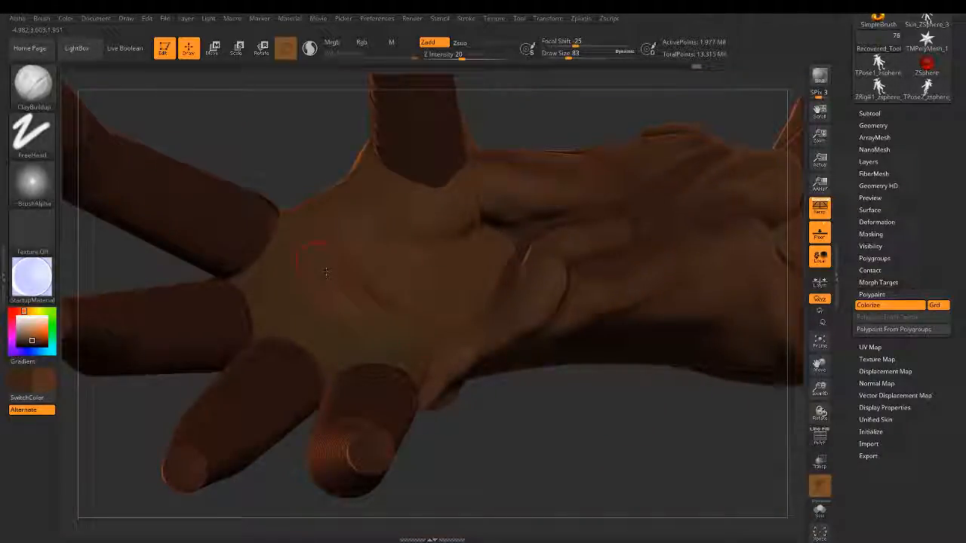
Step: Load the TrimSmoothBorder brush from the Trim folder of the brush library and soften the palm surface with it
key(b)
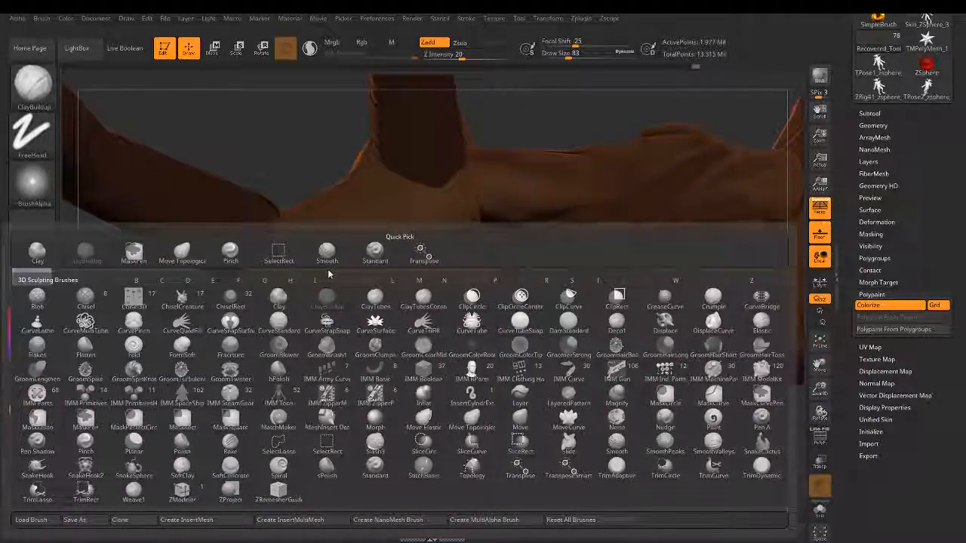
key(p)
key(i)
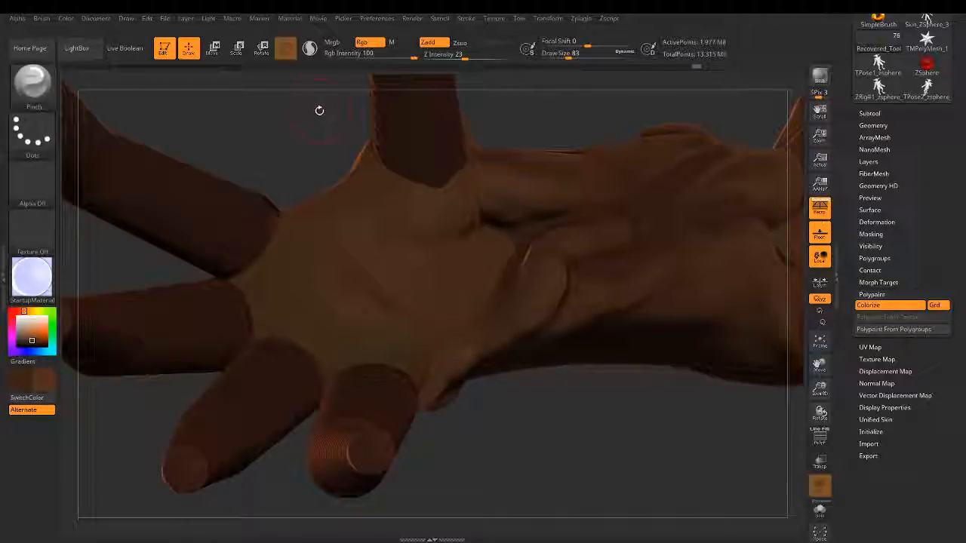
click(77, 48)
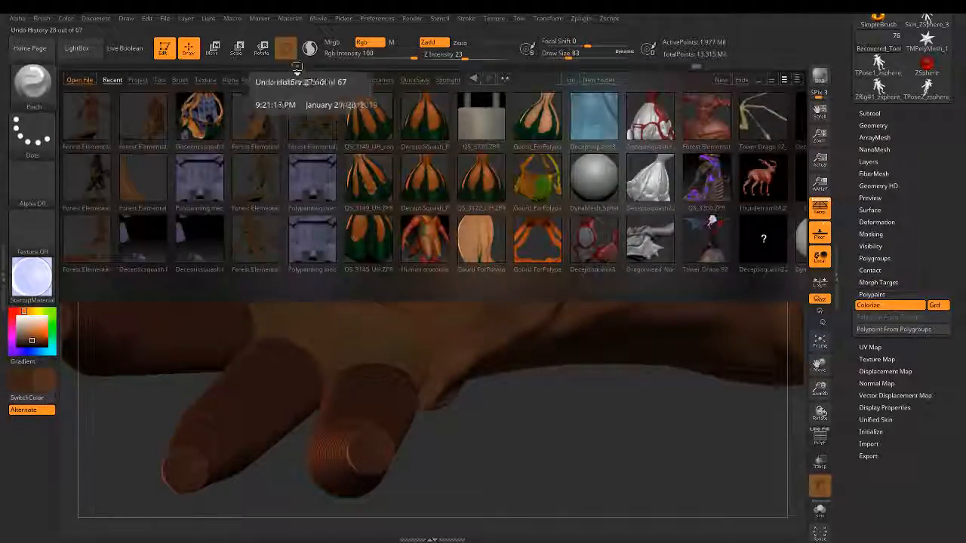
click(179, 80)
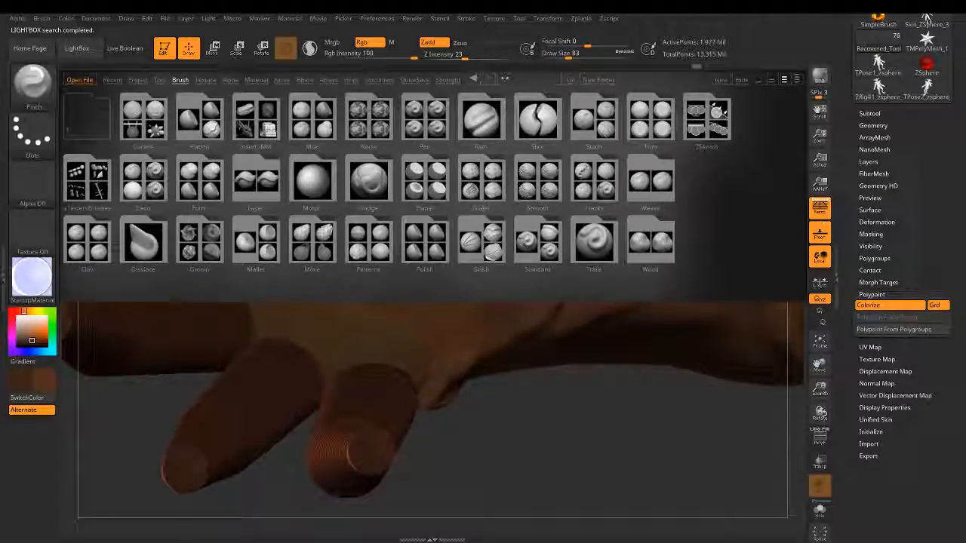
click(649, 121)
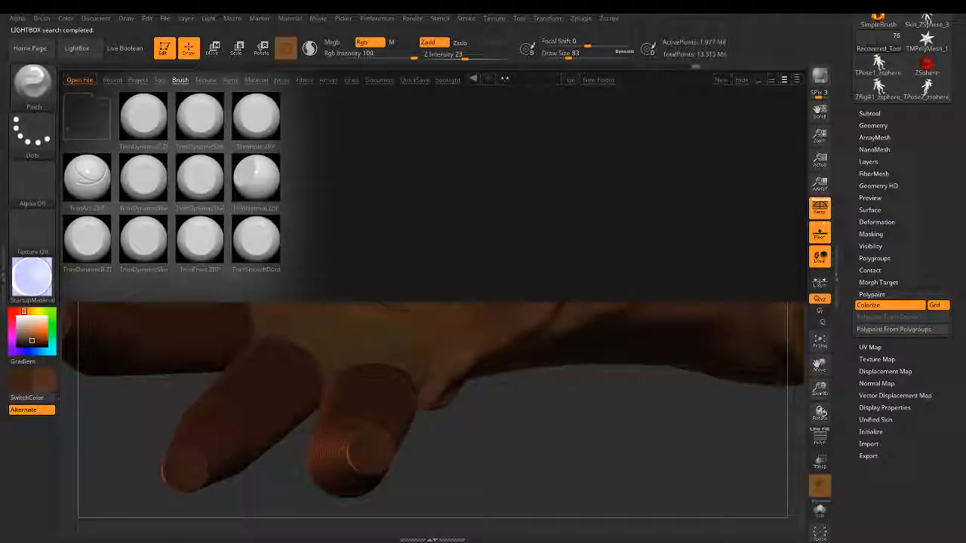
double_click(255, 251)
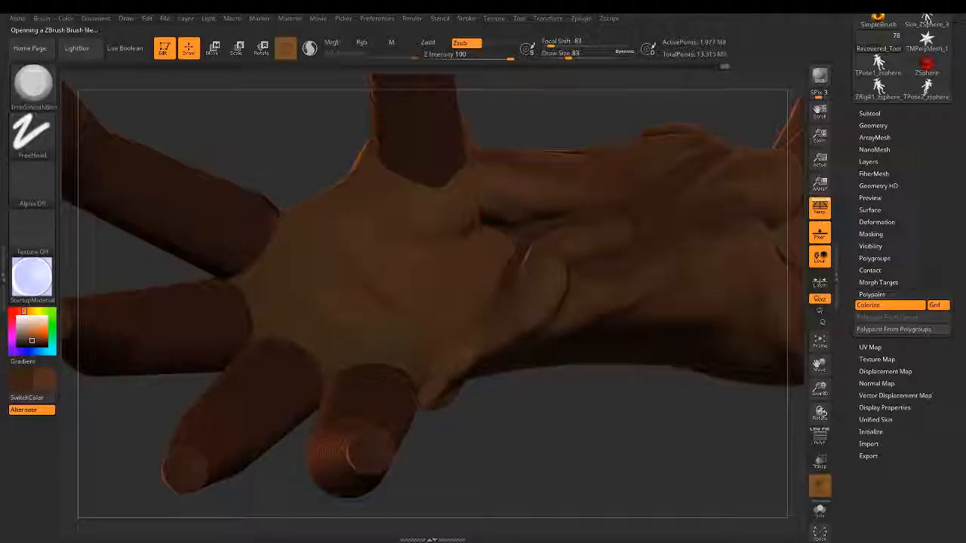
Step: Return to ClayBuildup, set the draw size to 207 and build up the broad forms and edges of the palm
click(47, 100)
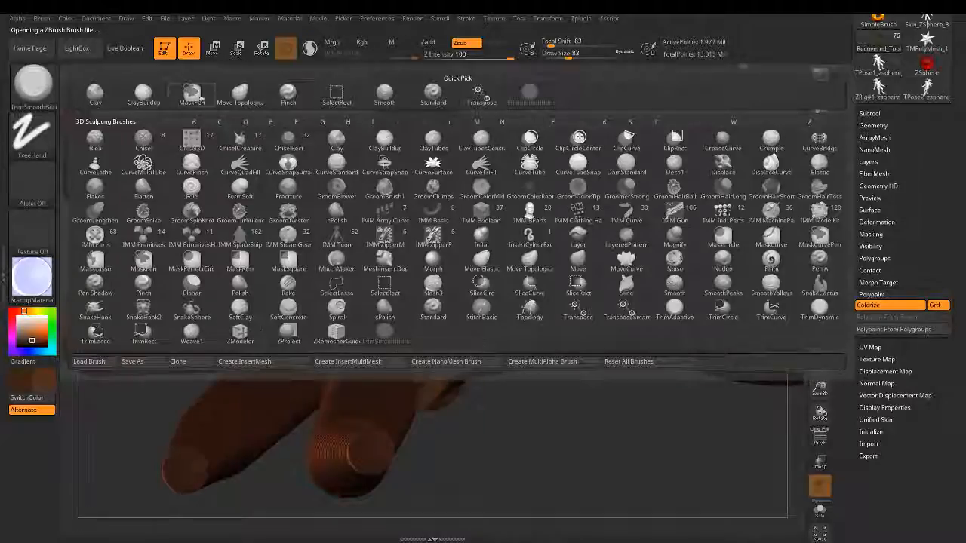
click(161, 106)
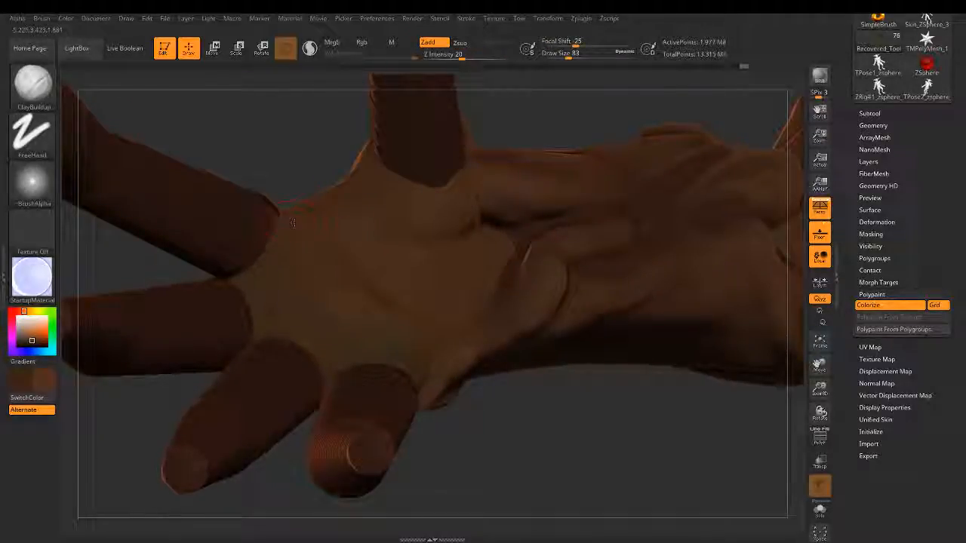
drag(516, 382, 562, 436)
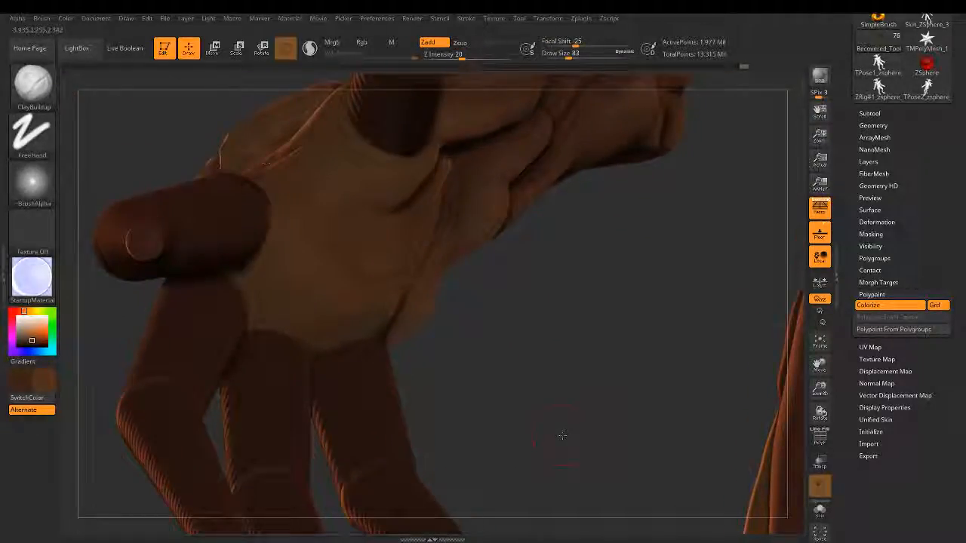
drag(570, 55, 587, 55)
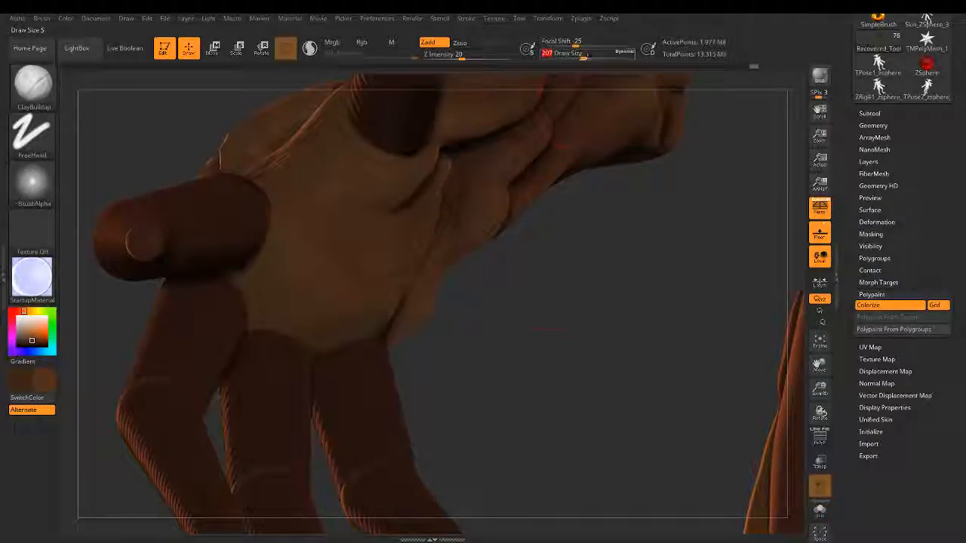
drag(544, 330, 438, 337)
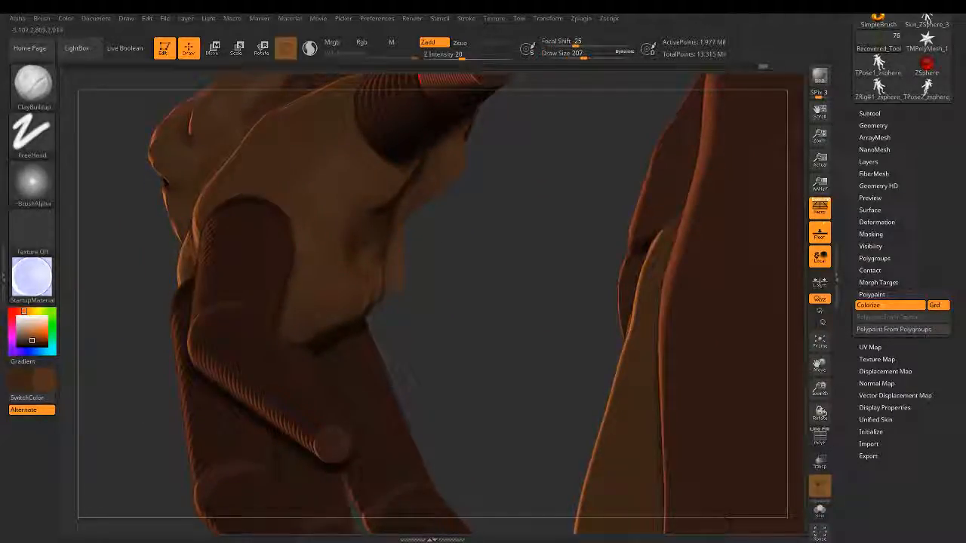
mouse_move(552, 231)
mouse_down()
mouse_move(565, 236)
mouse_move(604, 213)
mouse_up()
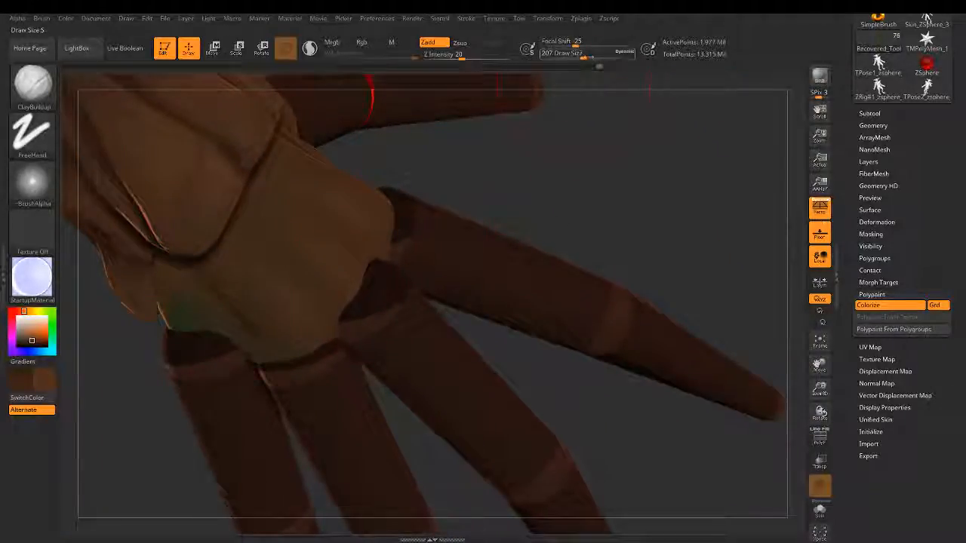
Step: Set the draw size to 94 and extend the back of the hand over the finger bases with ClayBuildup
drag(588, 54, 571, 54)
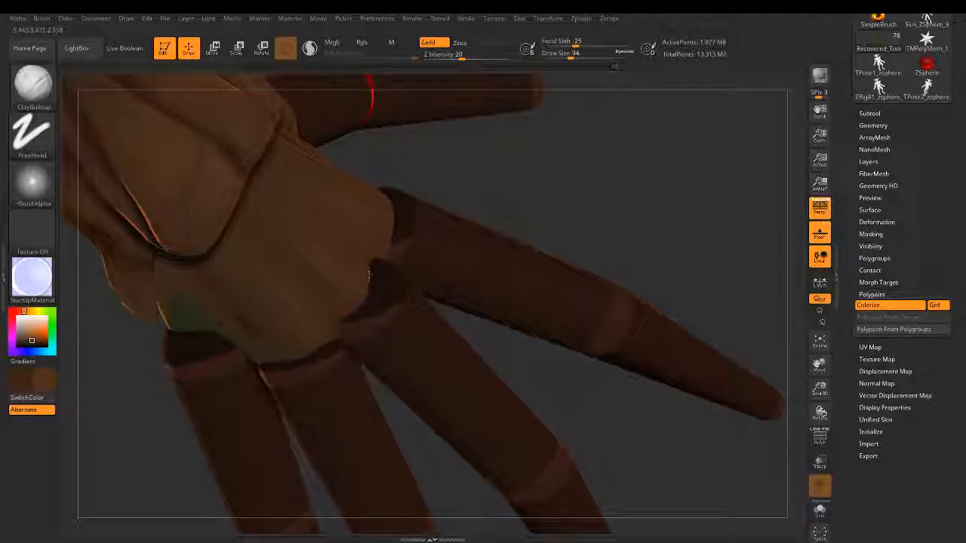
drag(381, 207, 392, 233)
drag(284, 356, 332, 341)
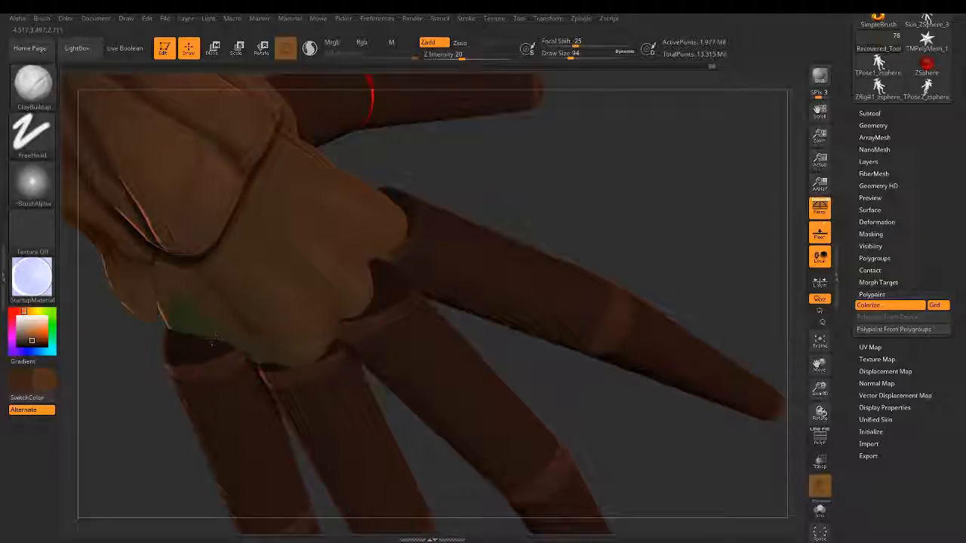
drag(174, 332, 226, 352)
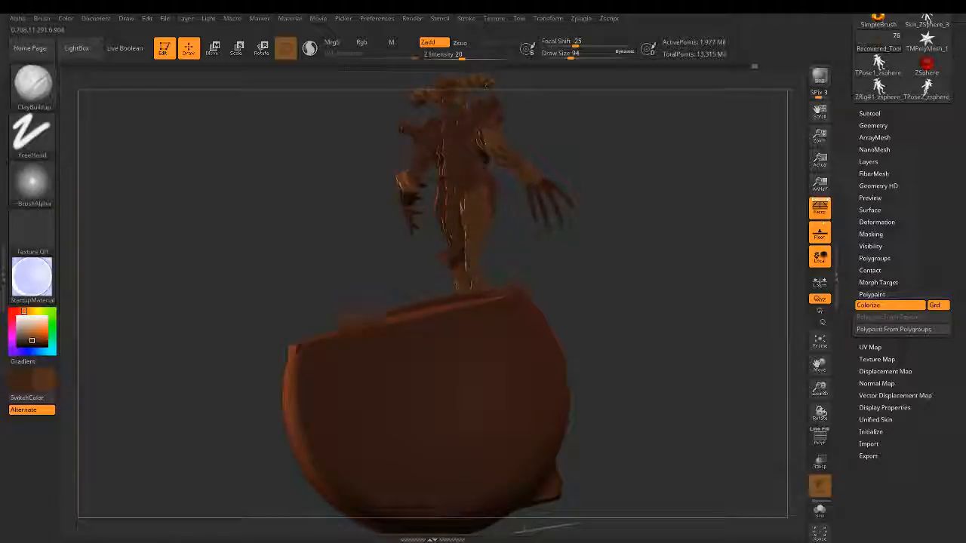
Step: Refine the knuckles and the webbing between the fingers on the back of the hand with ClayBuildup
drag(571, 458, 544, 445)
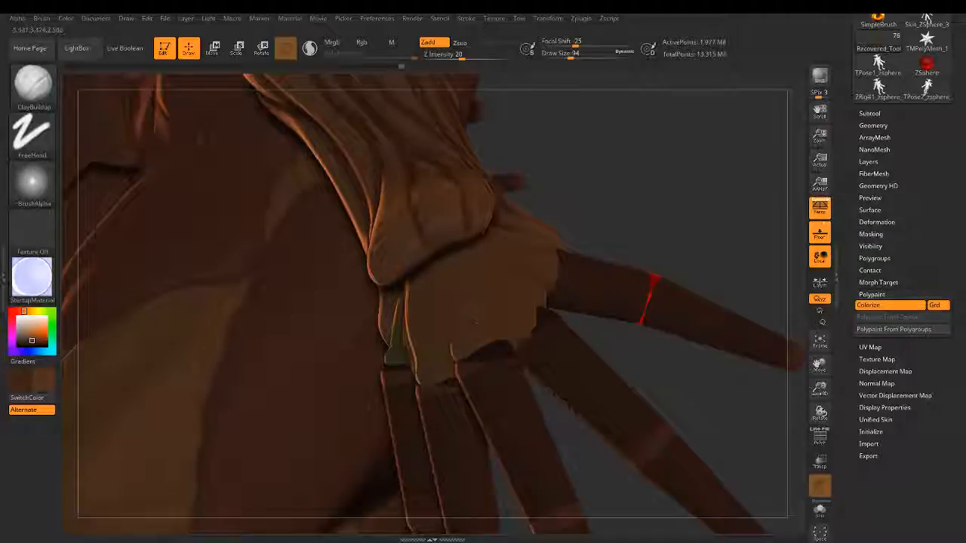
drag(615, 335, 658, 329)
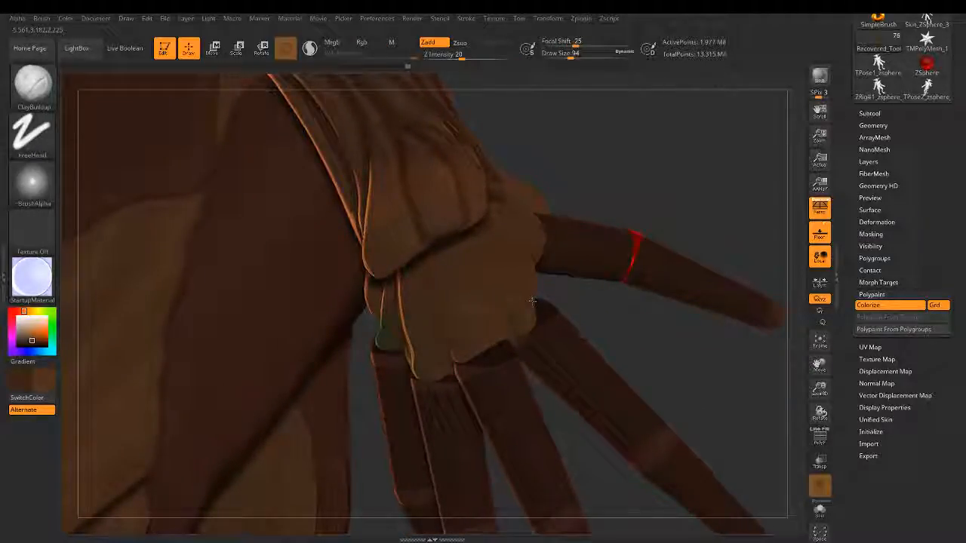
mouse_move(589, 299)
mouse_down()
mouse_move(589, 336)
mouse_move(544, 299)
mouse_up()
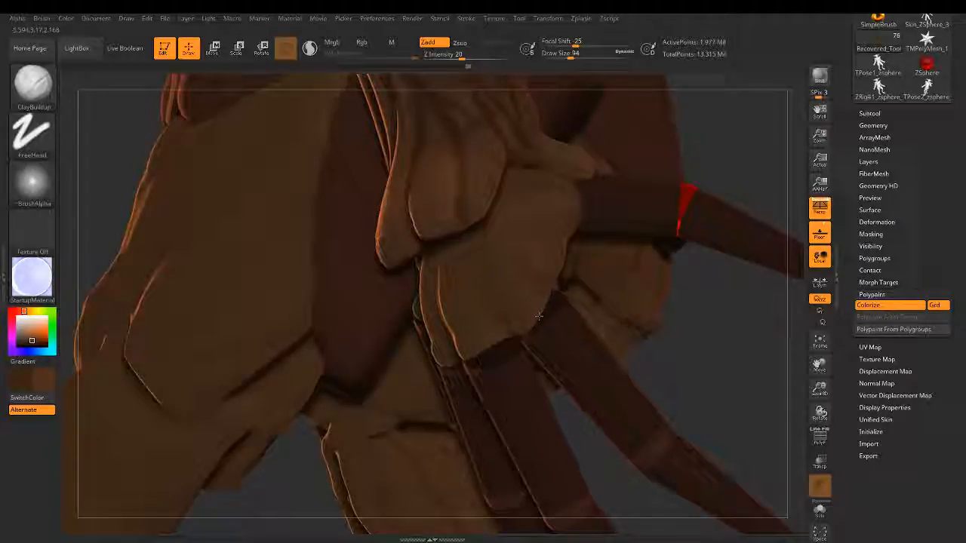
mouse_move(670, 320)
mouse_down()
mouse_move(705, 303)
mouse_move(684, 284)
mouse_up()
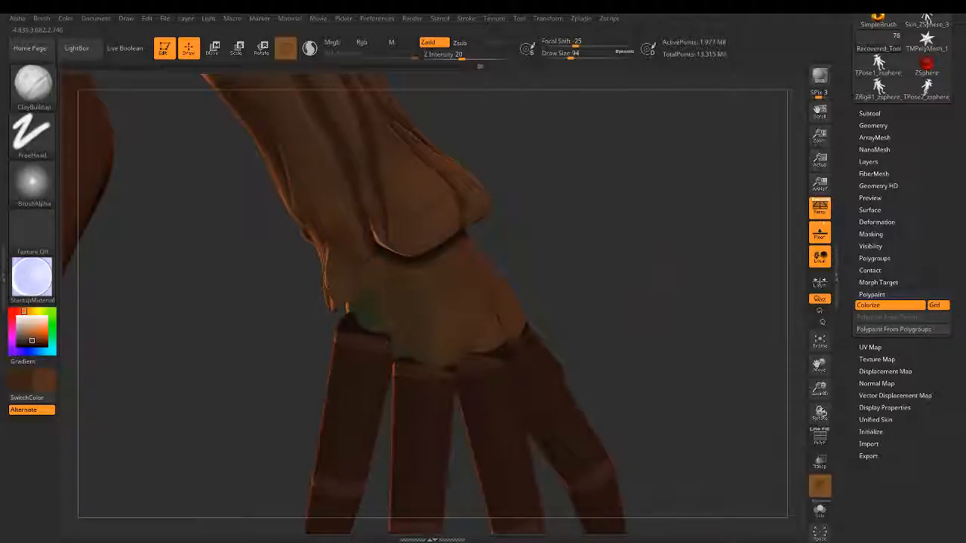
Step: Fill out and smooth the outer knuckle area of the hand around the green-tinted patch
key(shift)
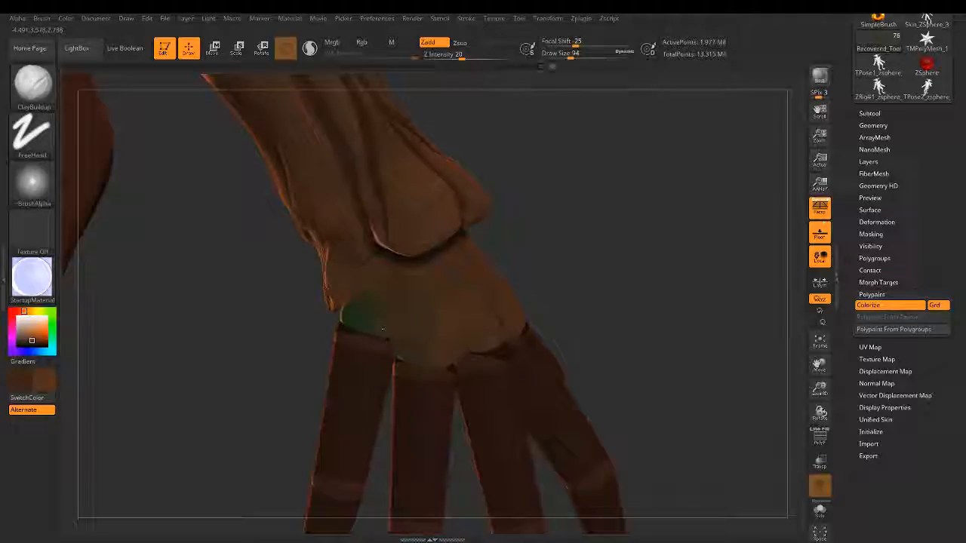
drag(557, 302, 403, 250)
drag(343, 293, 448, 321)
Step: Select the Recovered_Tool subtool at the creature's other hand and build up the back of that hand with ClayBuildup
mouse_move(576, 305)
alt+mouse_down()
mouse_move(399, 372)
mouse_move(425, 378)
alt+mouse_up()
mouse_move(502, 334)
ctrl+right_down()
mouse_move(492, 355)
mouse_move(520, 371)
ctrl+right_up()
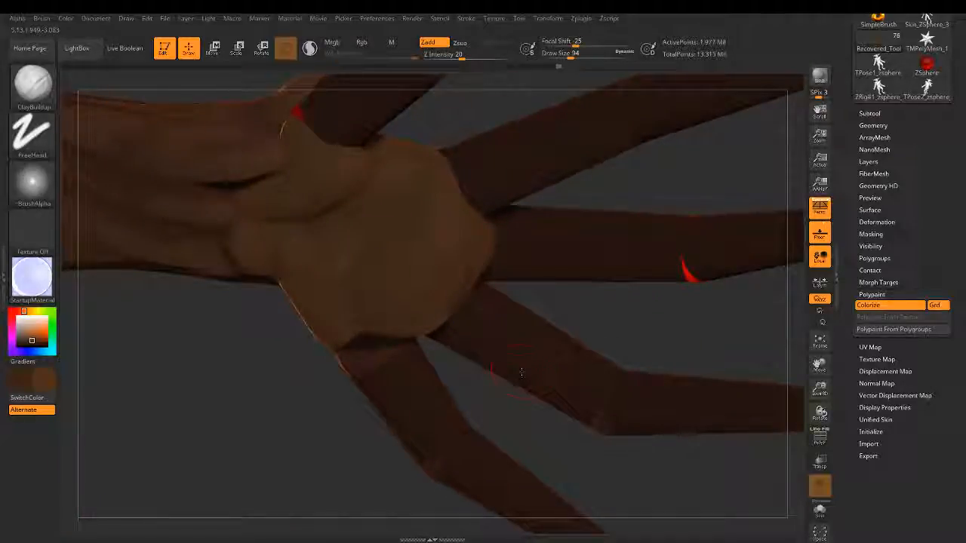
alt+click(336, 298)
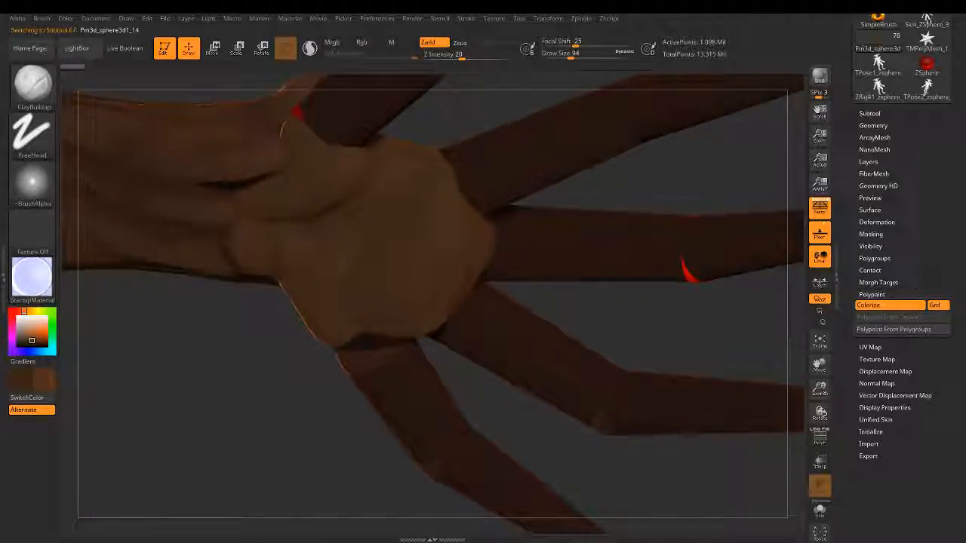
alt+click(394, 338)
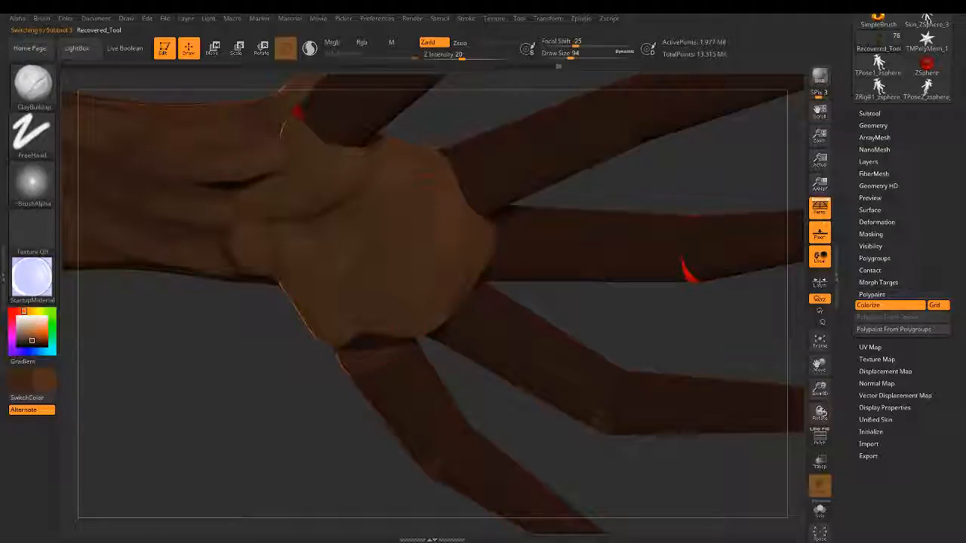
drag(470, 103, 296, 314)
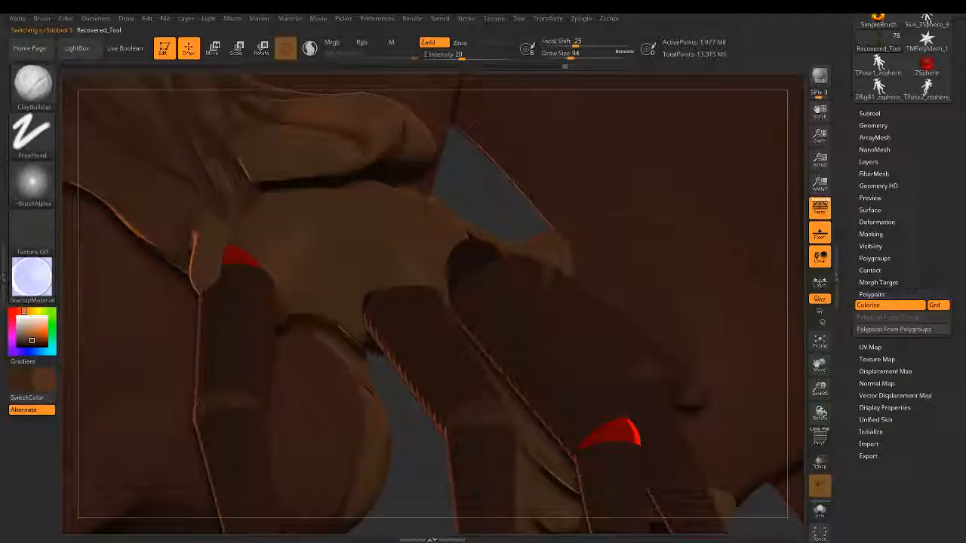
drag(468, 181, 437, 212)
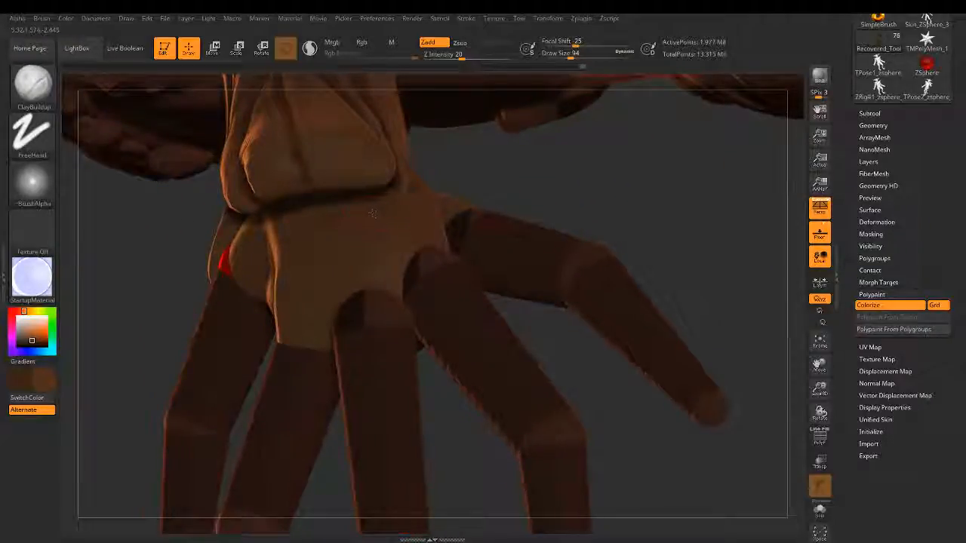
Step: Build up and smooth the knuckles over the finger bases on the back of the other hand
key(shift)
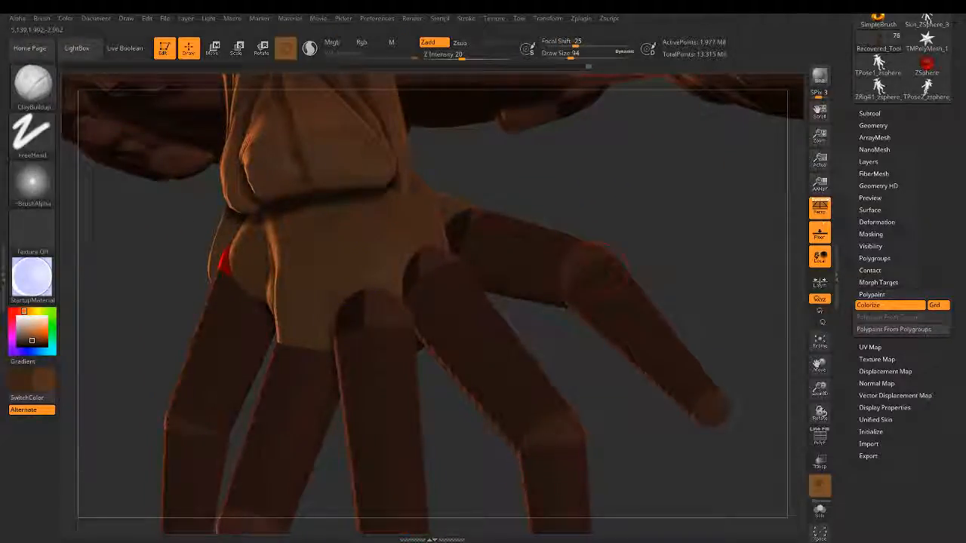
mouse_move(600, 195)
mouse_down()
mouse_move(581, 222)
mouse_move(467, 187)
mouse_up()
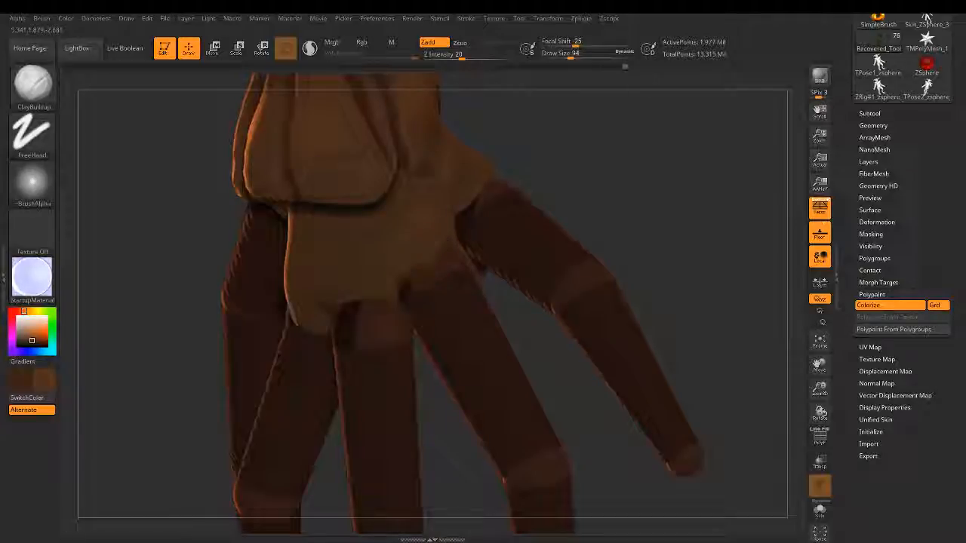
key(shift)
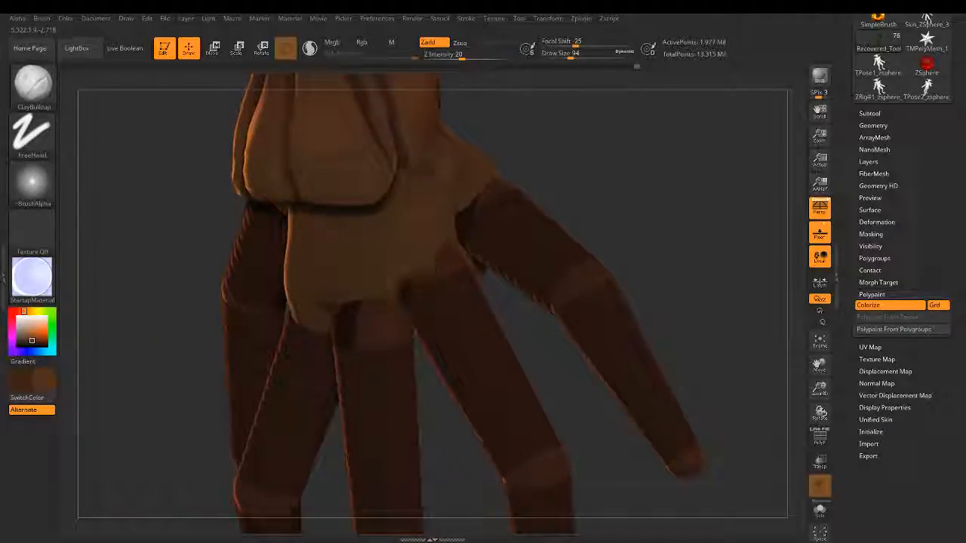
shift+drag(448, 249, 446, 260)
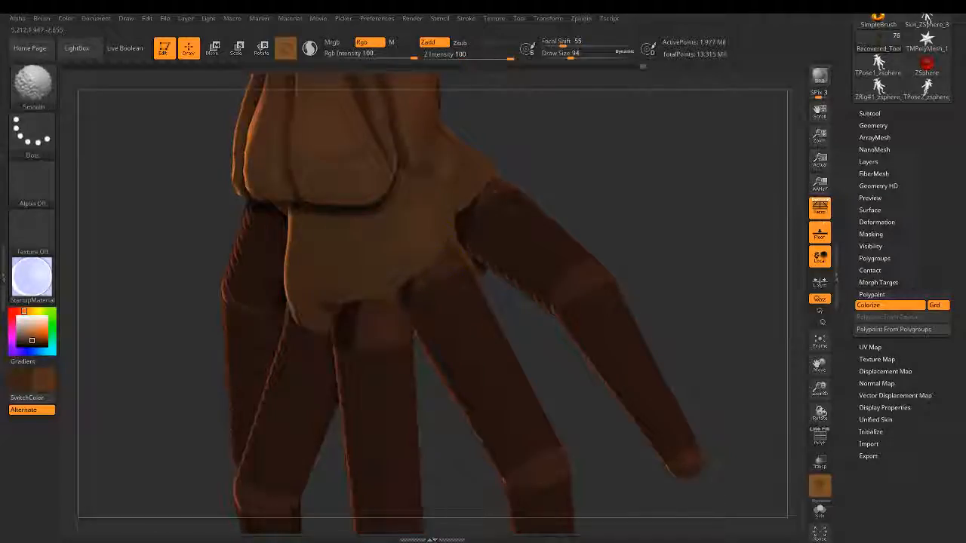
key(shift)
Step: Examine how the finger bases sit inside the hand using ghost transparency, and restore the solid display
click(820, 463)
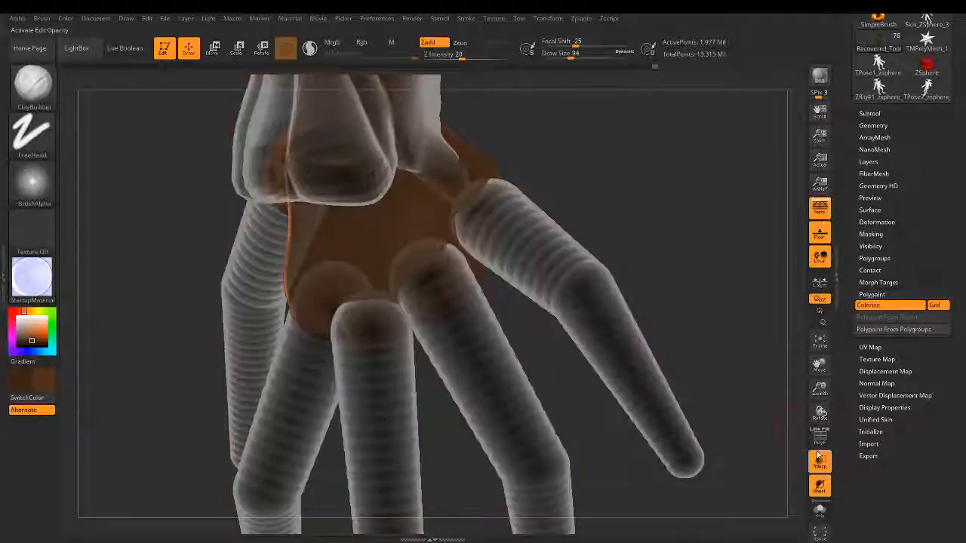
key(shift)
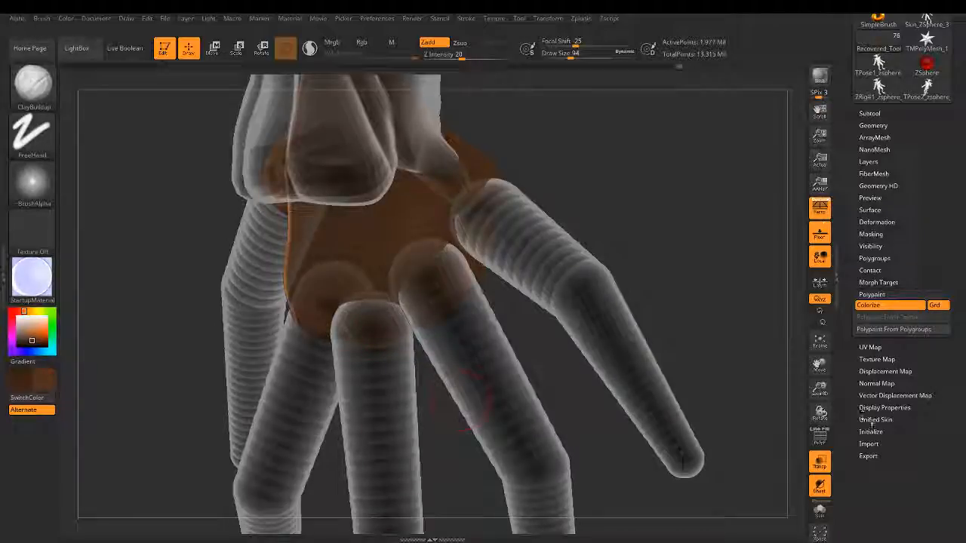
click(826, 463)
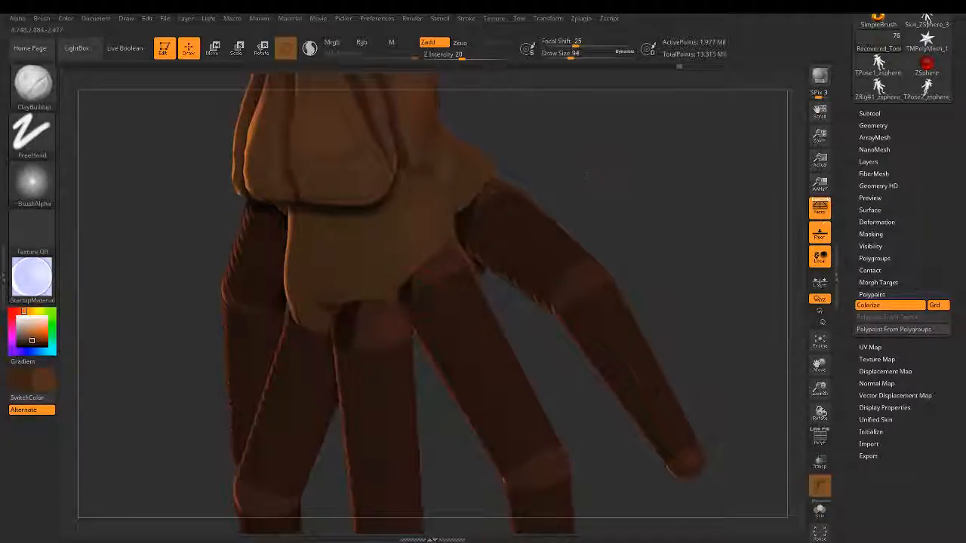
Step: Build up and smooth the back of the hand over the middle finger's base with ClayBuildup
drag(641, 339, 428, 290)
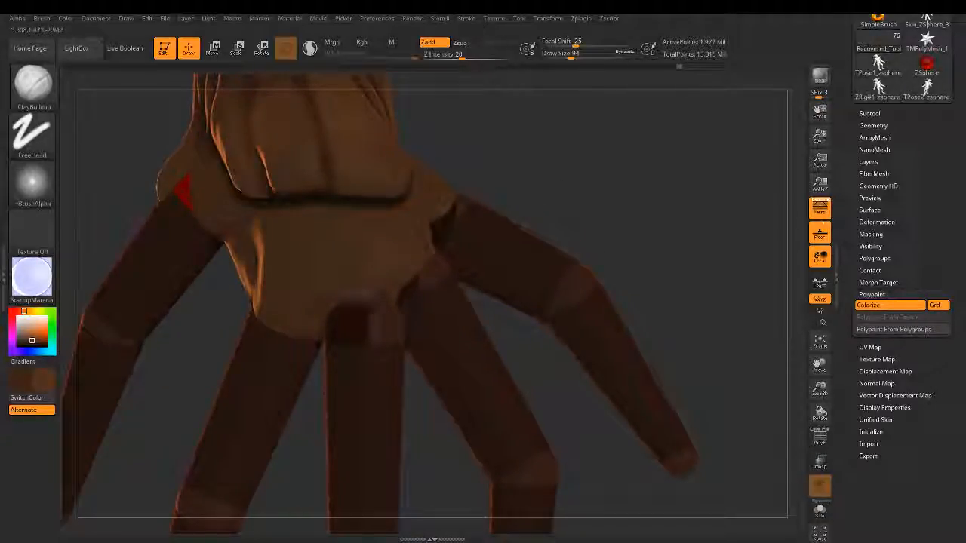
mouse_move(383, 315)
mouse_down()
mouse_move(332, 319)
mouse_move(402, 291)
mouse_move(370, 314)
mouse_up()
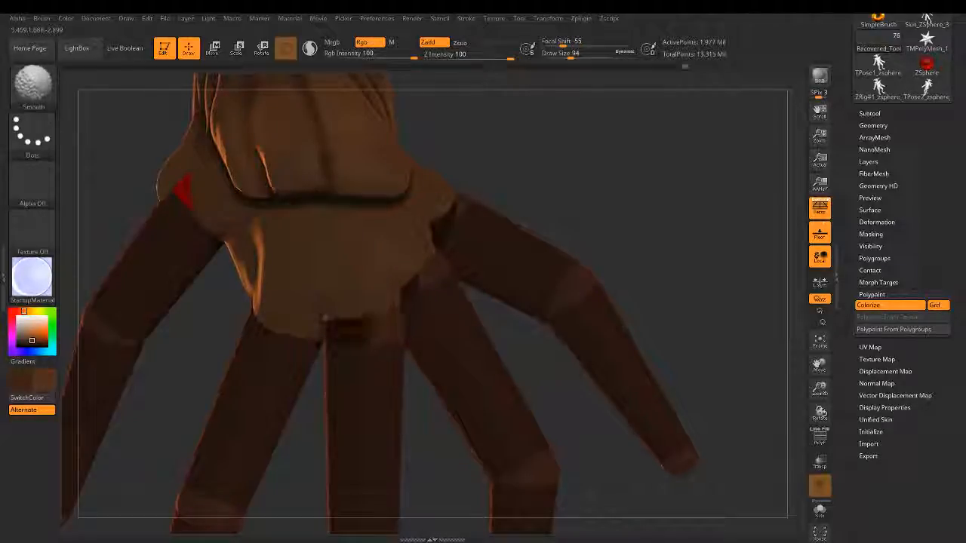
mouse_move(560, 232)
mouse_down()
mouse_move(611, 200)
mouse_move(523, 234)
mouse_up()
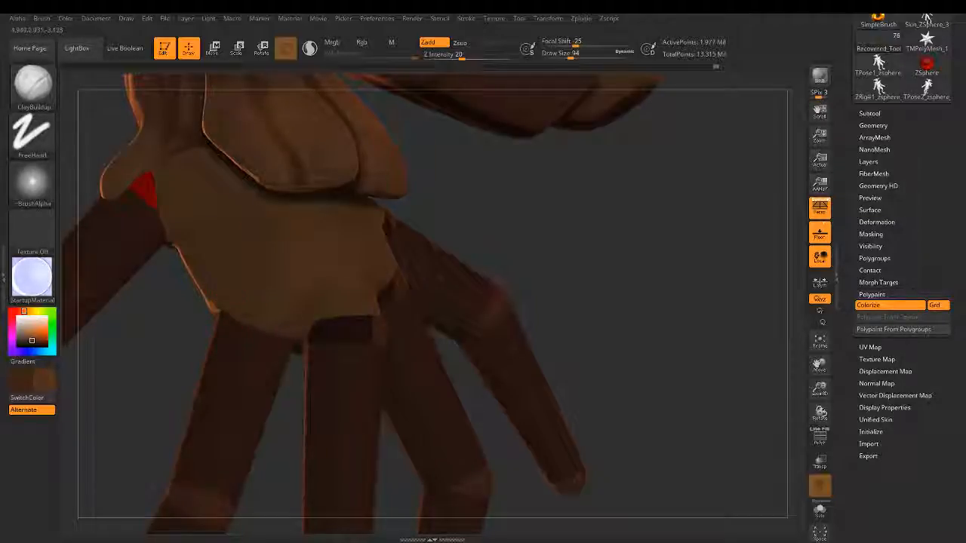
drag(218, 306, 260, 333)
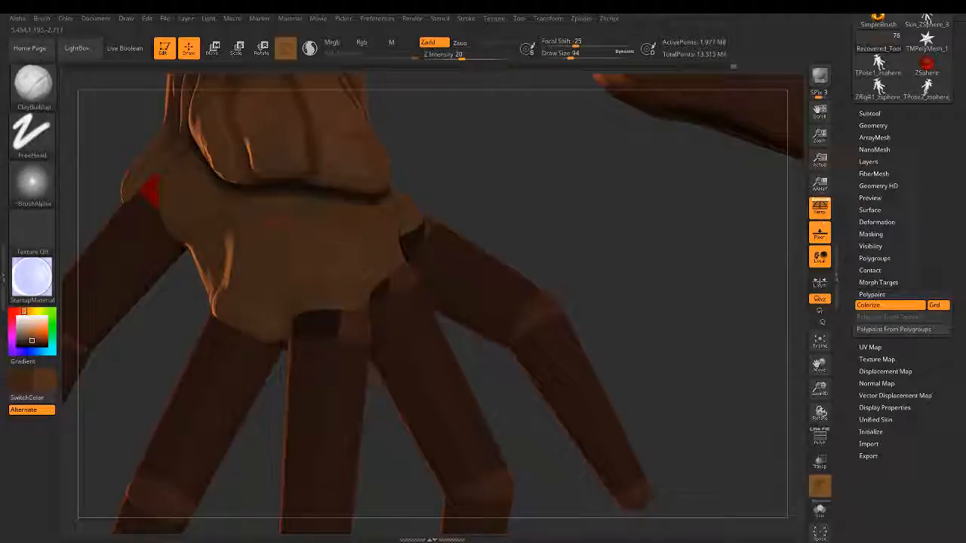
drag(453, 135, 583, 164)
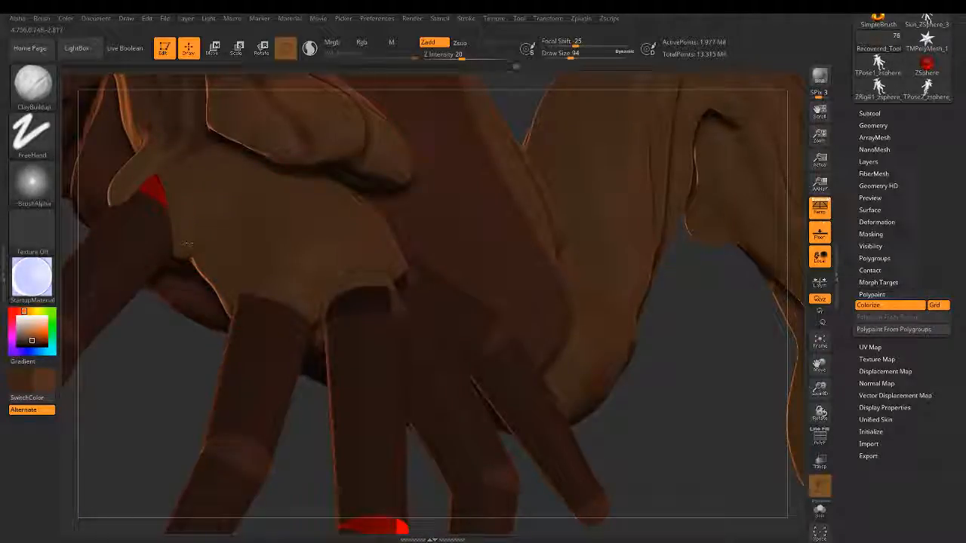
drag(175, 333, 469, 287)
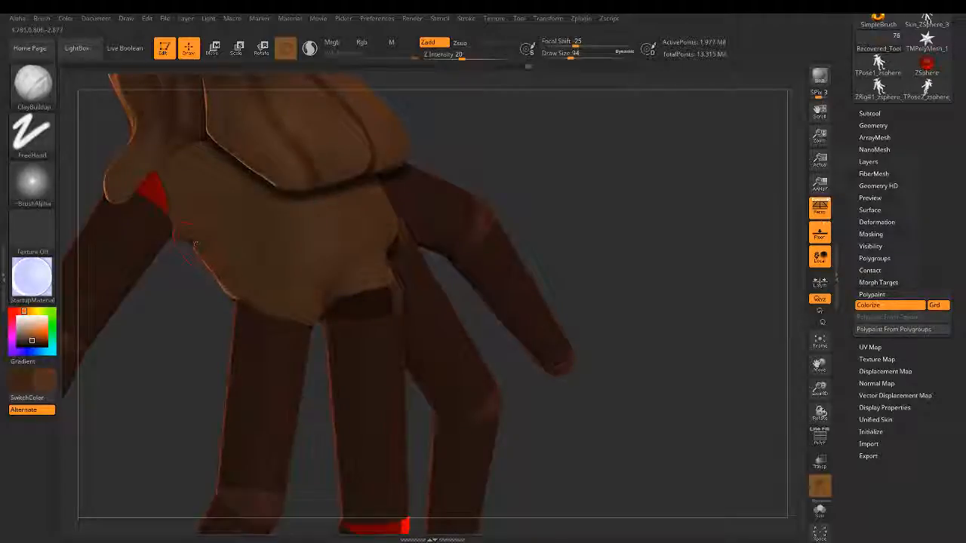
Step: Refine and smooth the edge of the hand between the red-patched outer finger and its neighbour
key(ctrl)
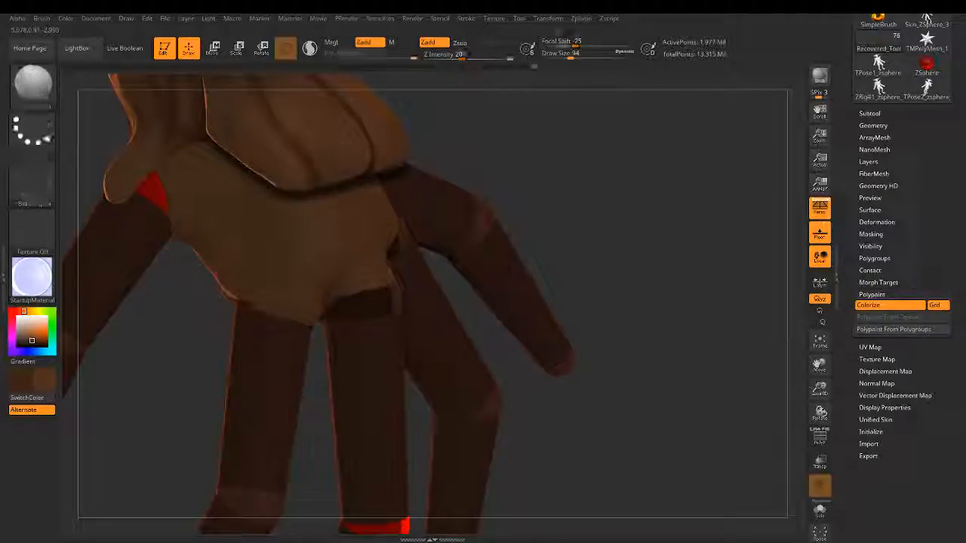
key(ctrl)
ctrl+right_drag(519, 333, 472, 238)
mouse_move(431, 317)
right_down()
mouse_move(389, 302)
mouse_move(392, 283)
mouse_move(445, 196)
mouse_move(475, 189)
mouse_move(431, 155)
mouse_move(440, 244)
mouse_move(380, 243)
right_up()
ctrl+right_drag(551, 264, 589, 346)
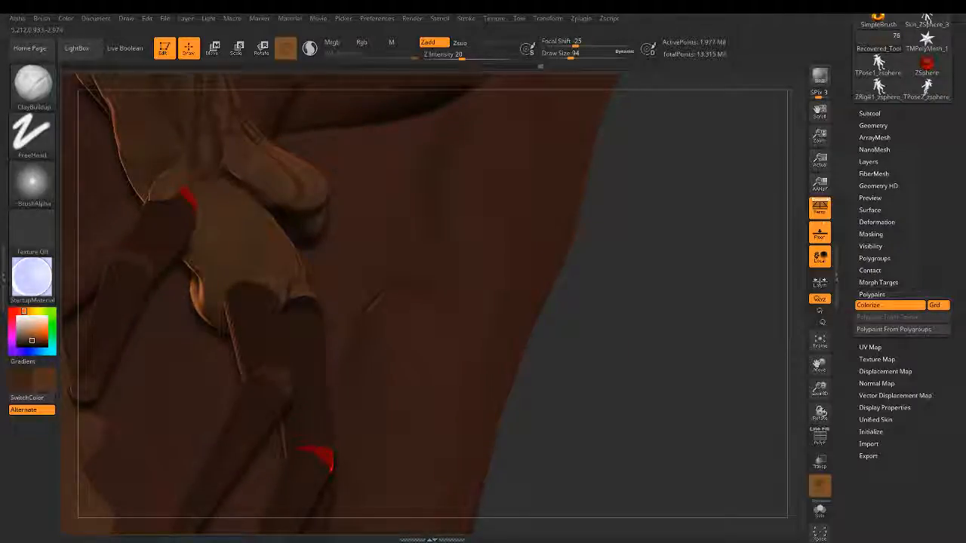
key(shift)
alt+right_drag(318, 317, 318, 274)
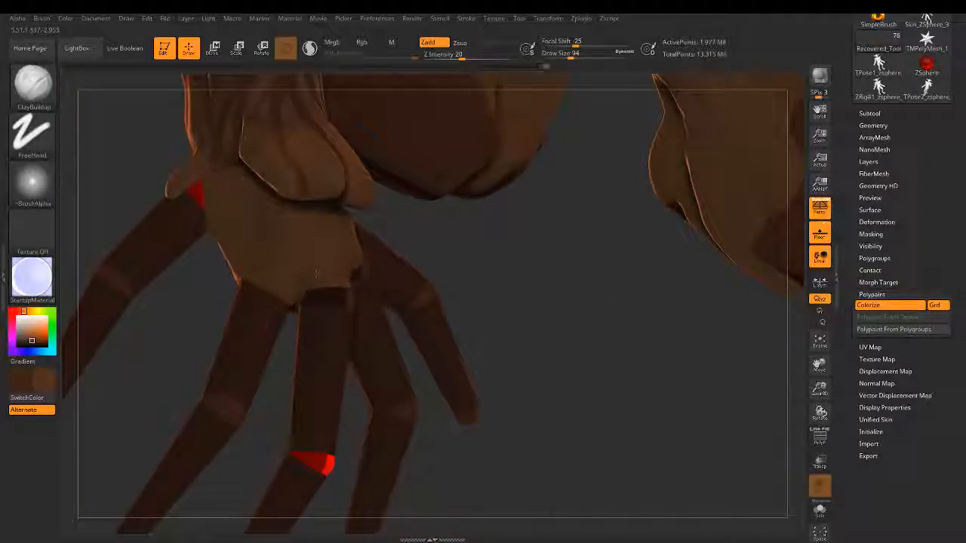
Step: Smooth the side of the hand near the far outer finger and enlarge the brush to draw size 124
key(shift)
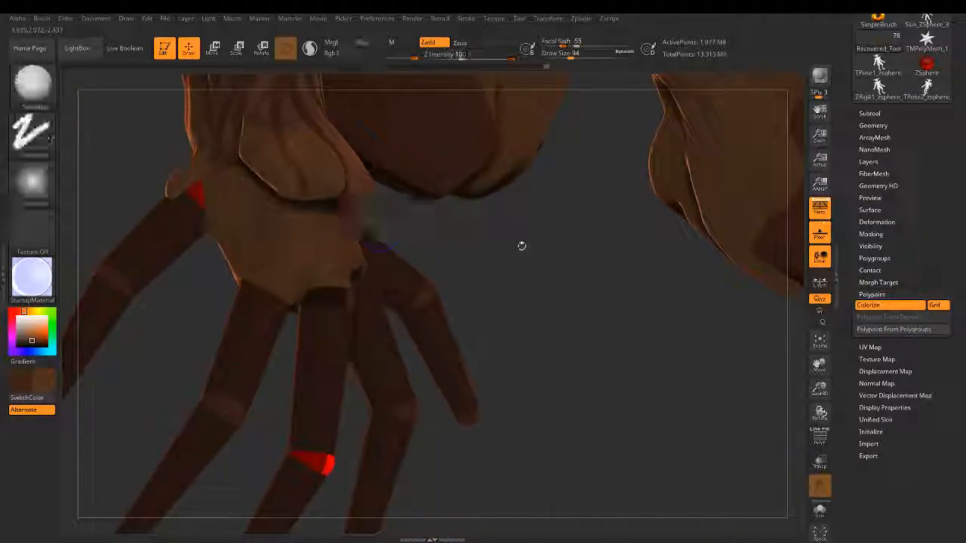
right_drag(356, 231, 492, 252)
right_drag(467, 196, 468, 153)
mouse_move(553, 60)
mouse_down()
mouse_move(586, 56)
mouse_move(560, 72)
mouse_up()
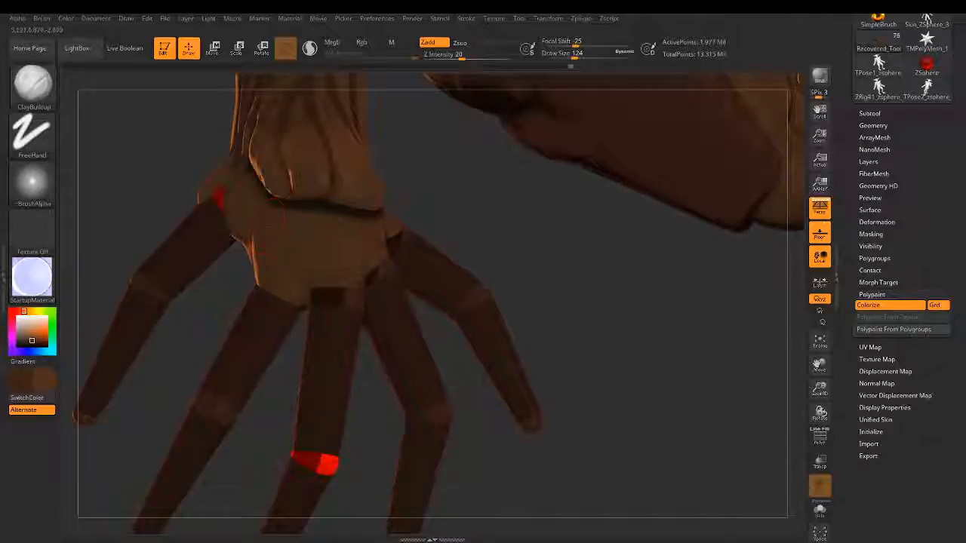
key(shift)
mouse_move(483, 257)
mouse_down()
mouse_move(558, 260)
mouse_move(574, 275)
mouse_move(543, 291)
mouse_move(453, 151)
mouse_move(463, 155)
mouse_up()
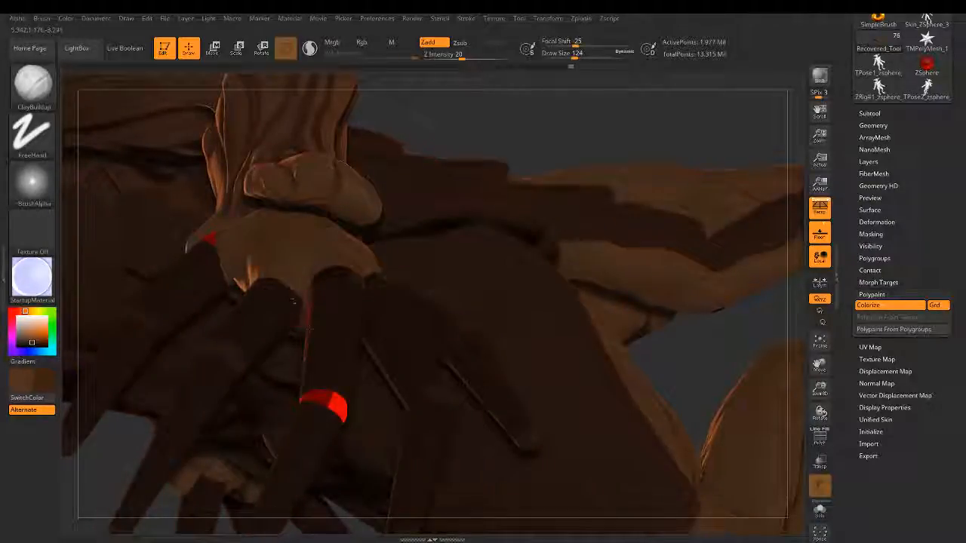
Step: Select the Zsphere3_1 finger beside the red-patched finger and move its base farther up onto the hand
alt+click(290, 299)
key(space)
key(shift)
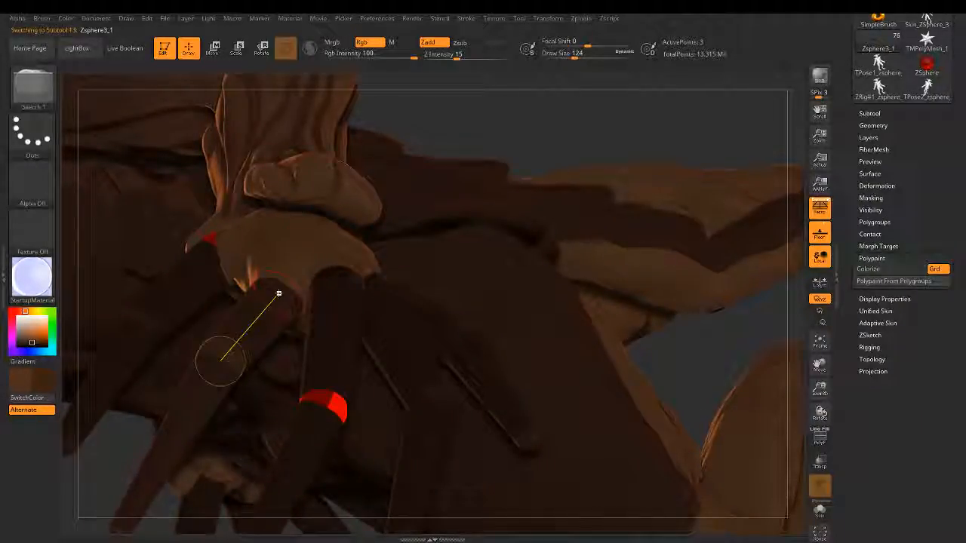
key(w)
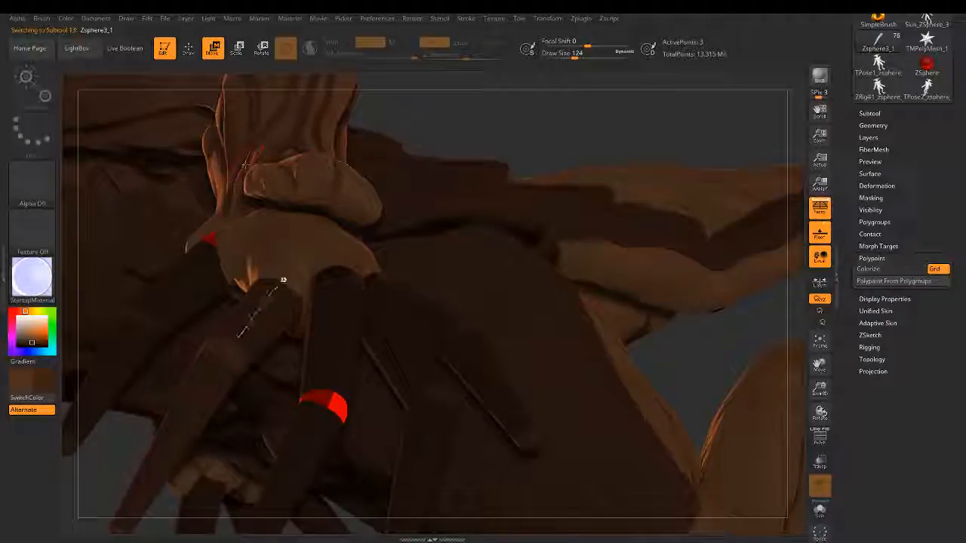
drag(283, 280, 219, 346)
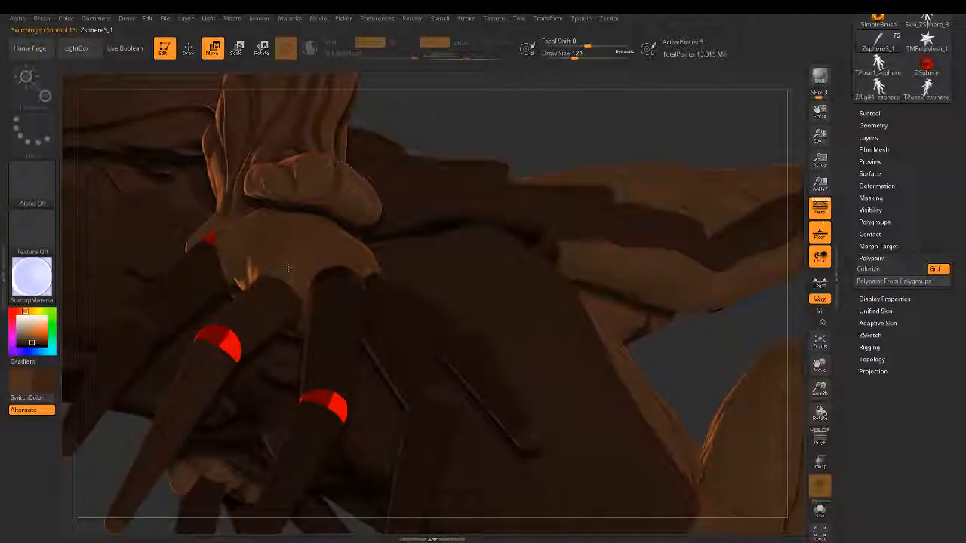
alt+click(287, 267)
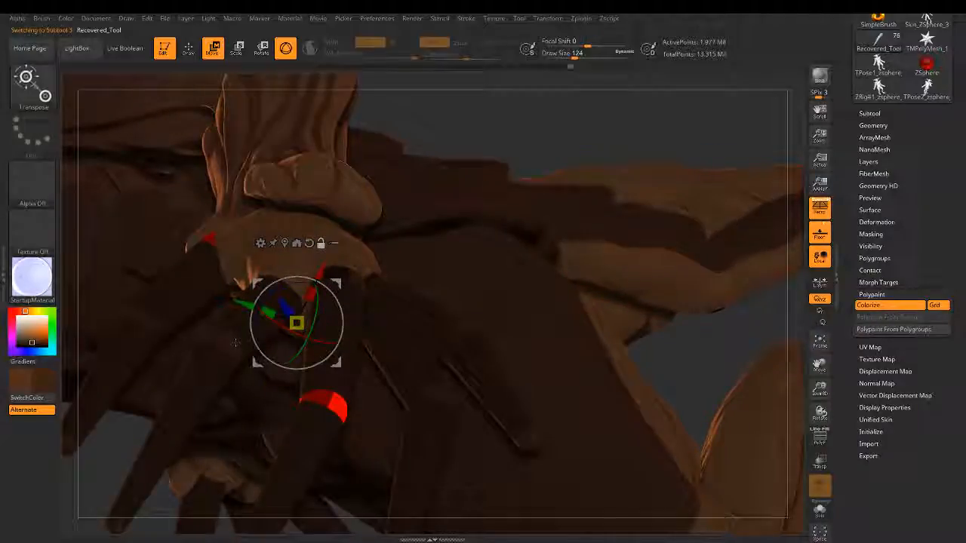
alt+click(230, 344)
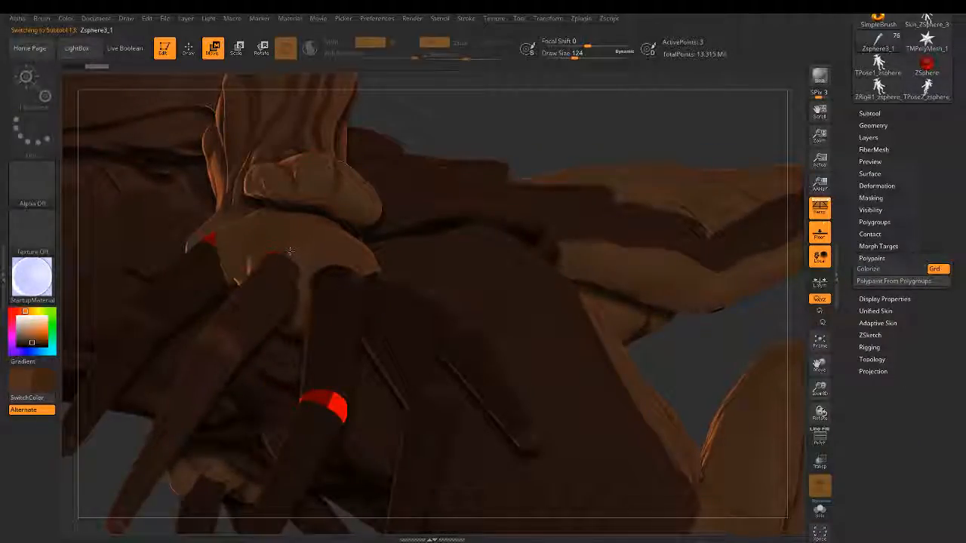
mouse_move(285, 258)
ctrl+right_down()
mouse_move(344, 261)
mouse_move(342, 298)
mouse_move(366, 340)
mouse_move(372, 126)
mouse_move(385, 102)
mouse_move(377, 256)
ctrl+right_up()
alt+click(272, 255)
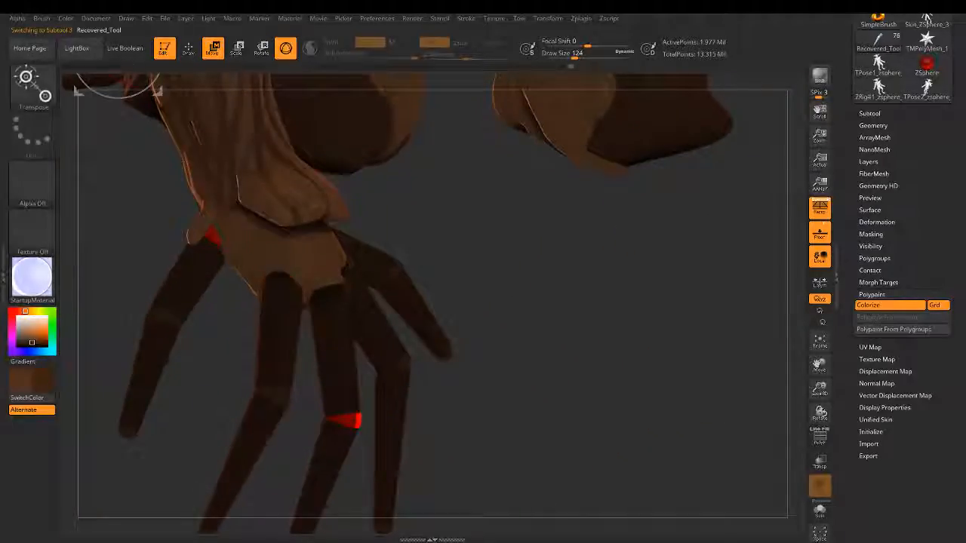
Step: Build up and smooth clay on Recovered_Tool around the bases of the middle fingers on the back of the hand
click(189, 49)
ctrl+right_drag(401, 216, 440, 219)
drag(374, 390, 385, 410)
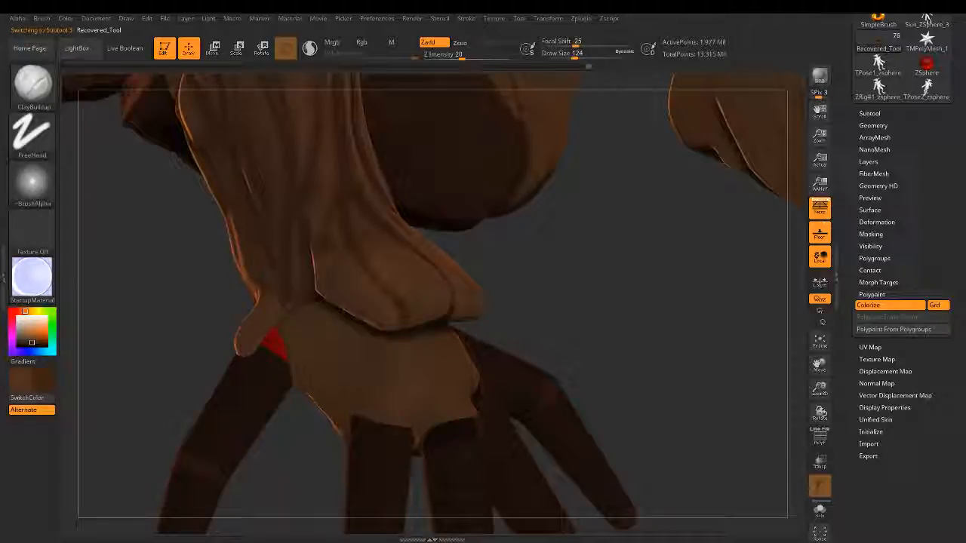
mouse_move(557, 296)
right_down()
mouse_move(583, 242)
mouse_move(529, 271)
right_up()
key(shift)
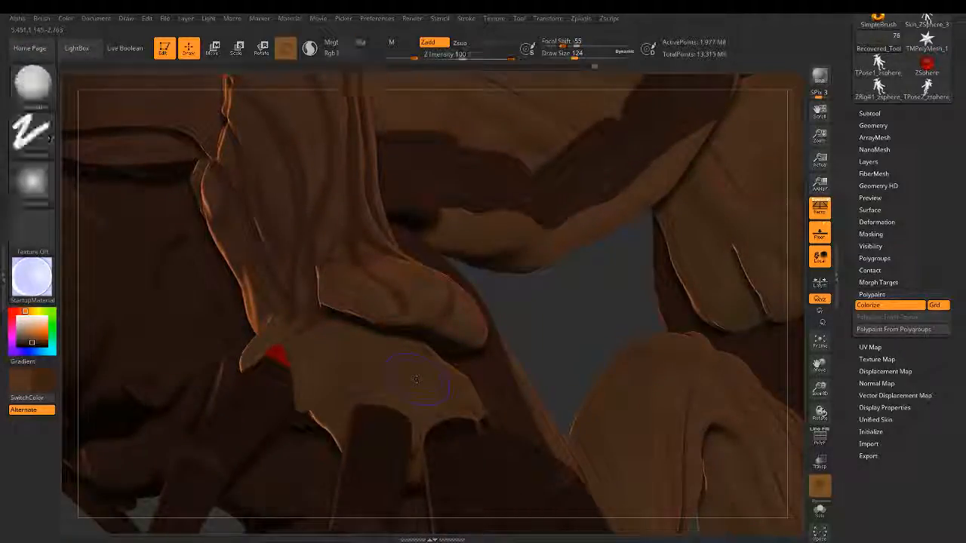
ctrl+right_drag(436, 362, 454, 223)
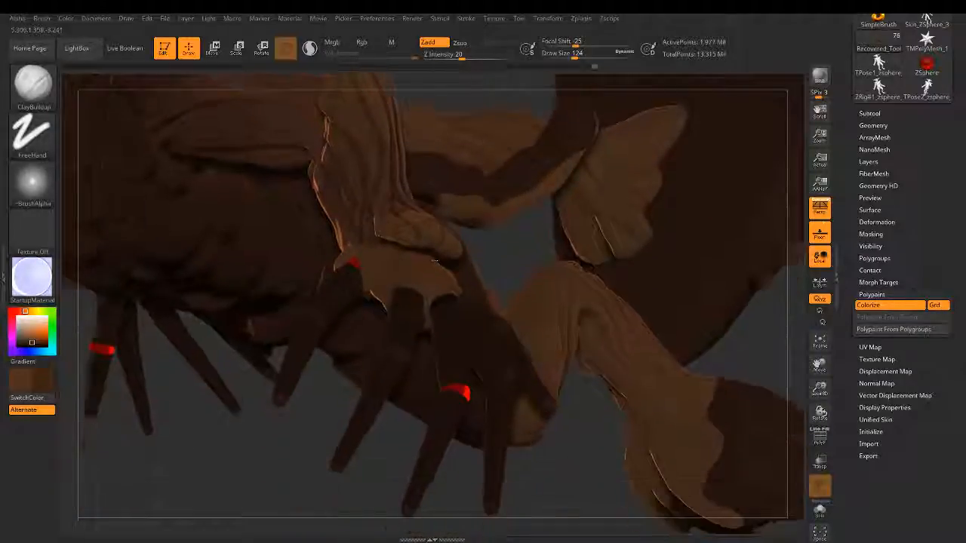
mouse_move(513, 260)
right_down()
mouse_move(442, 304)
mouse_move(503, 338)
mouse_move(399, 285)
right_up()
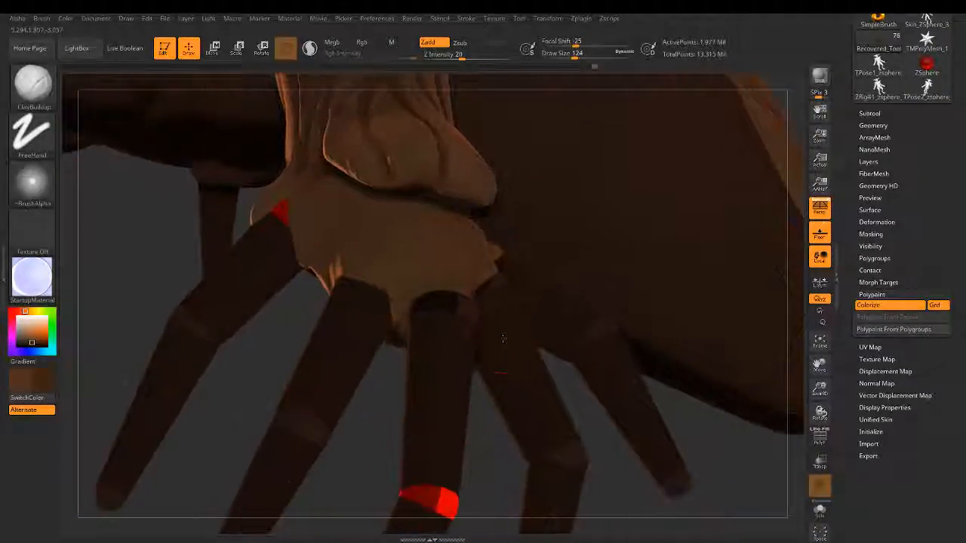
key(shift)
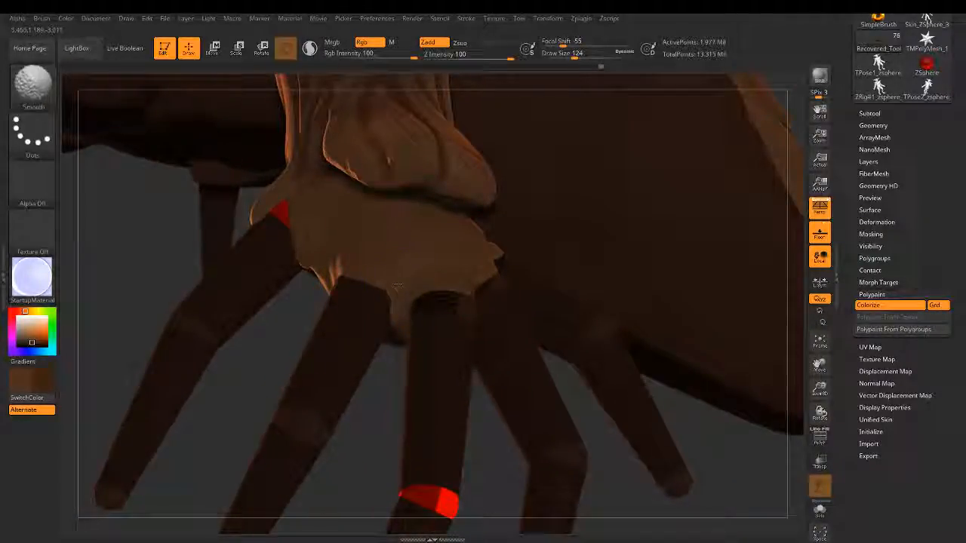
mouse_move(375, 382)
right_down()
mouse_move(496, 399)
mouse_move(479, 317)
mouse_move(442, 257)
right_up()
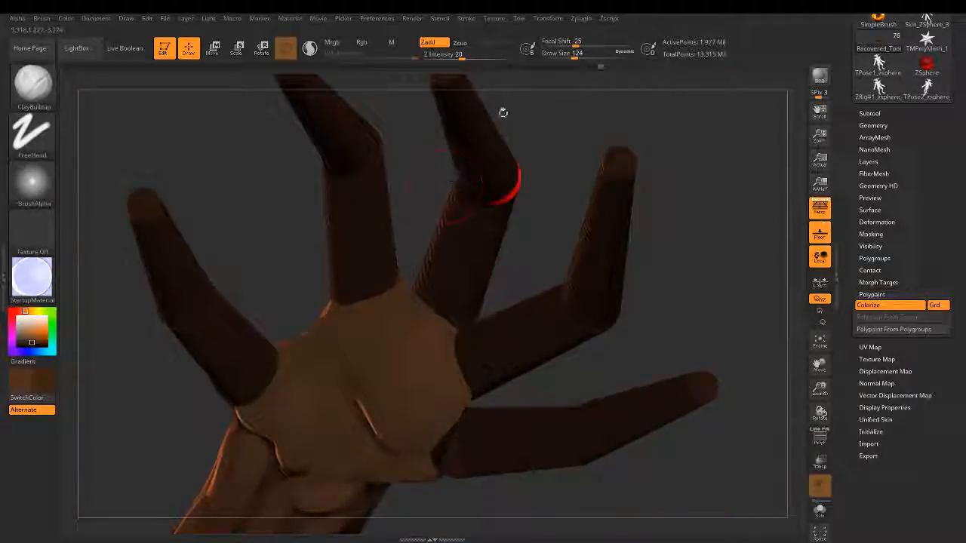
Step: Set the draw size to 120 and build up and smooth the palm around its central crease
drag(575, 55, 586, 55)
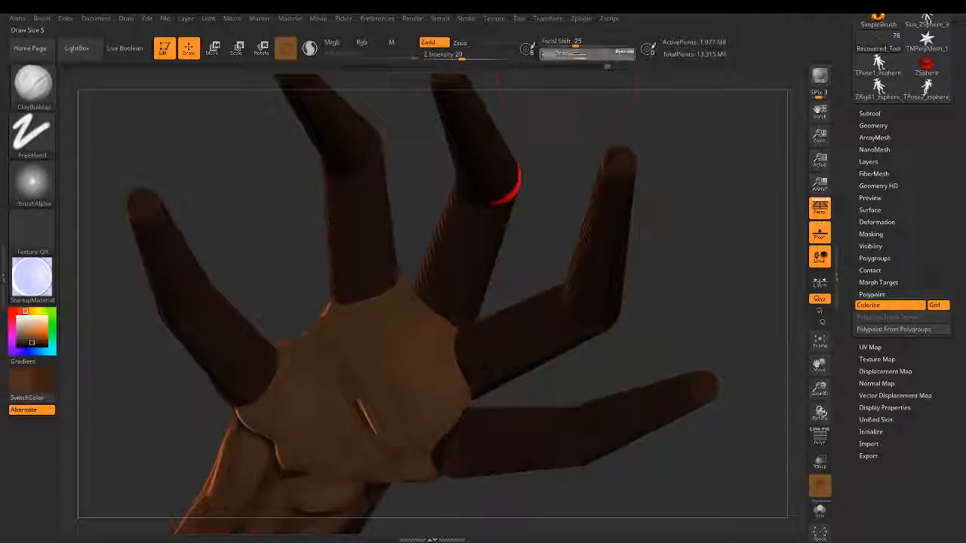
drag(585, 56, 574, 56)
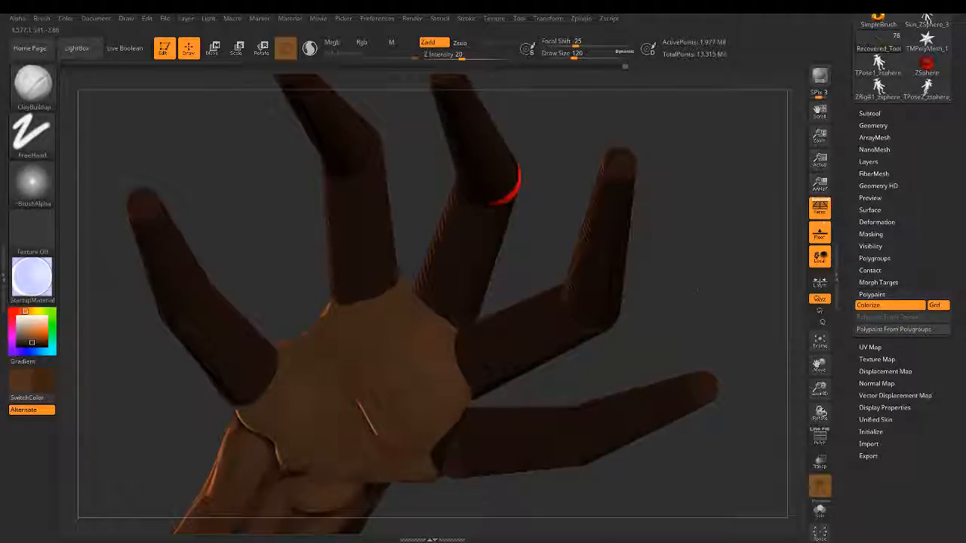
mouse_move(698, 290)
mouse_down()
mouse_move(697, 307)
mouse_move(692, 293)
mouse_up()
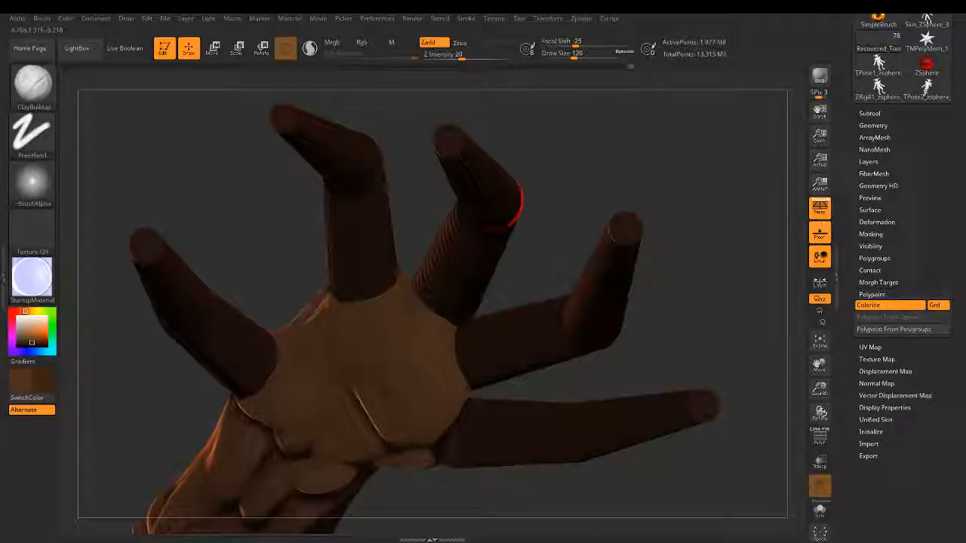
key(shift)
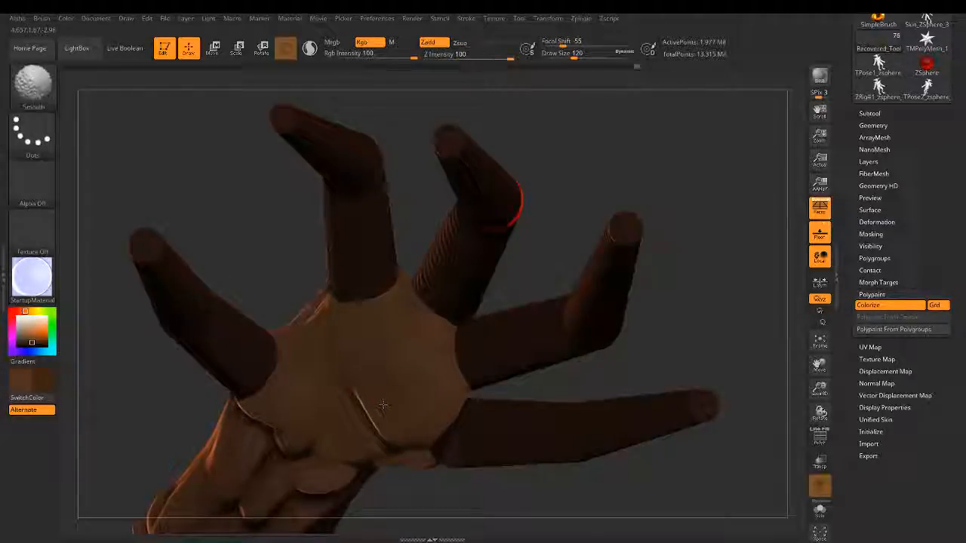
mouse_move(683, 240)
mouse_down()
mouse_move(672, 279)
mouse_move(677, 257)
mouse_up()
Step: Select the Zsphere4_1 finger, undo the extra sphere added at its base, and reposition the finger with Move
drag(593, 255, 433, 305)
alt+click(432, 306)
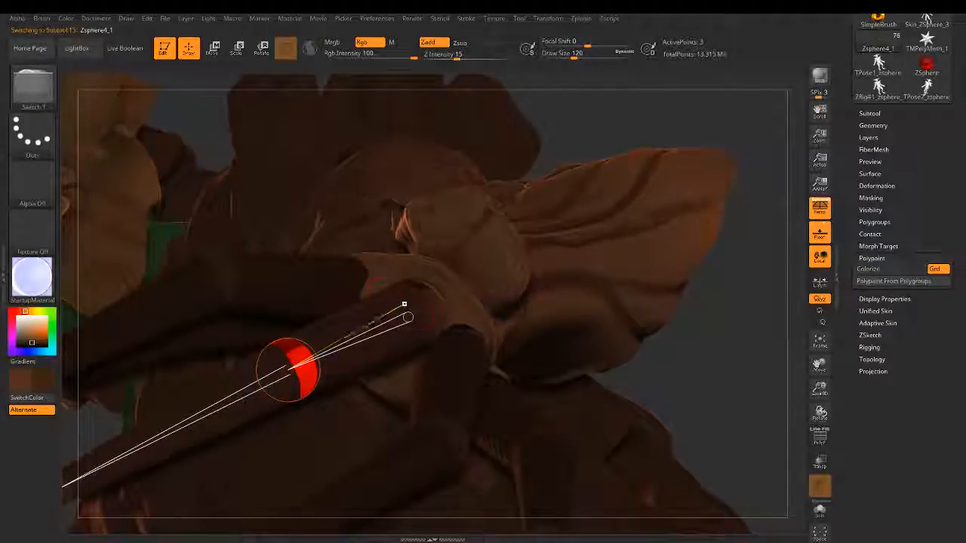
click(428, 299)
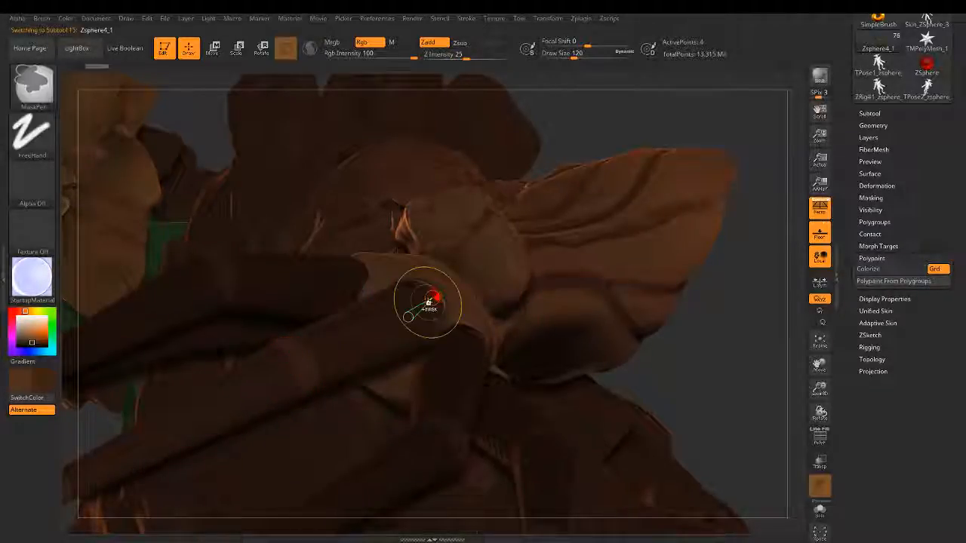
key(ctrl+z)
click(217, 51)
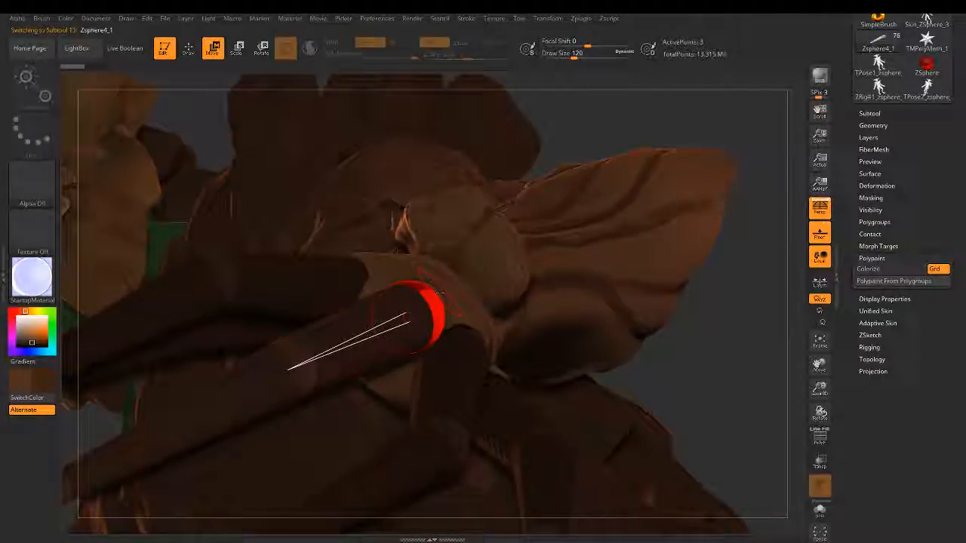
drag(421, 297, 304, 352)
Step: Select the Zsphere5_1 finger and move its spheres to adjust its base and bend its tip
ctrl+right_drag(300, 338, 294, 280)
right_drag(211, 313, 268, 436)
ctrl+right_drag(286, 370, 531, 350)
right_drag(437, 273, 578, 258)
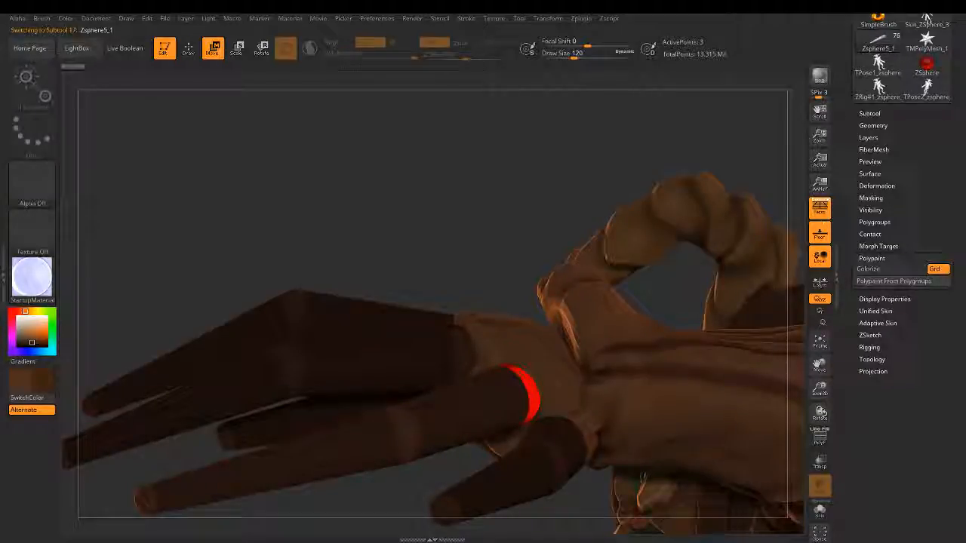
right_drag(521, 375, 480, 341)
drag(512, 305, 488, 354)
drag(514, 299, 514, 295)
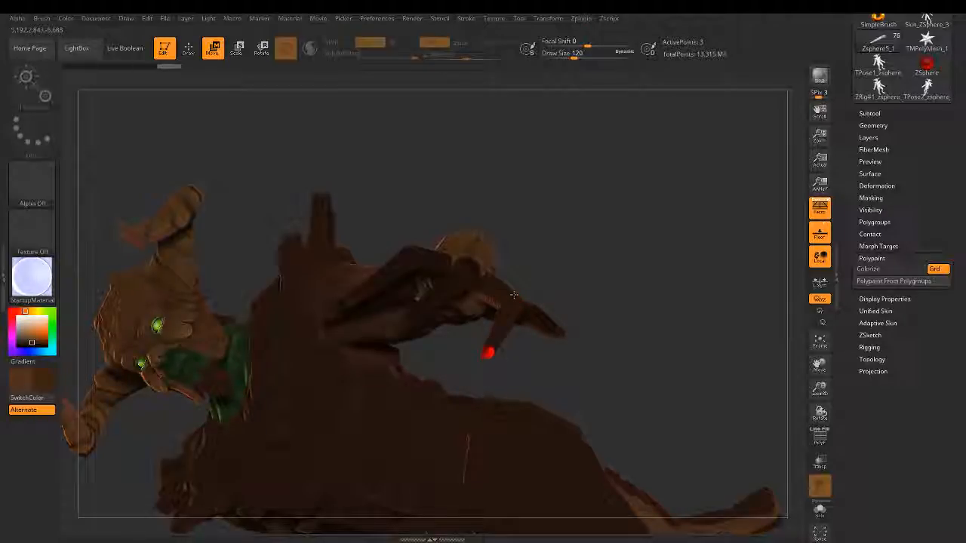
Step: Select the Zsphere4_1 finger and reposition its spheres, and adjust the bend of the neighboring Zsphere3_1 finger
alt+click(402, 325)
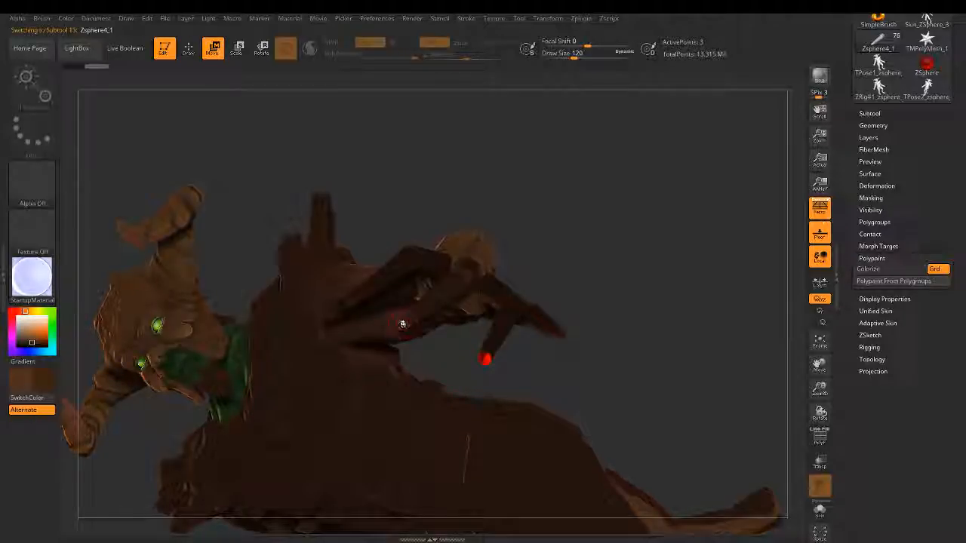
drag(422, 336, 465, 271)
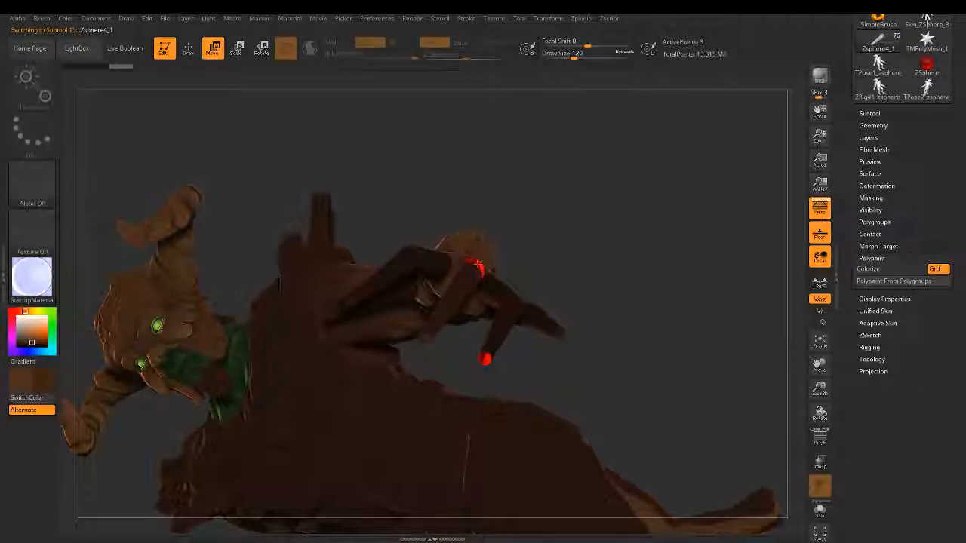
alt+click(414, 256)
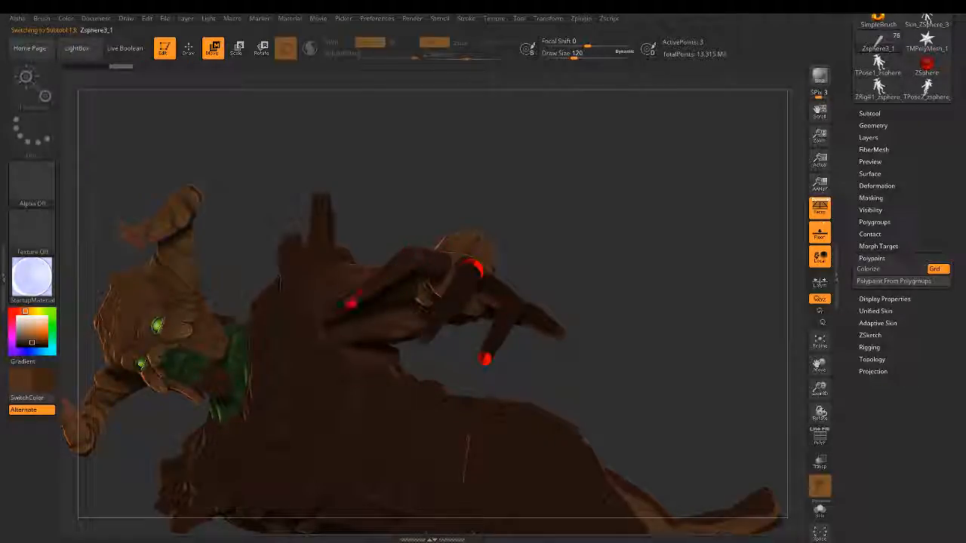
drag(444, 227, 482, 134)
alt+click(388, 227)
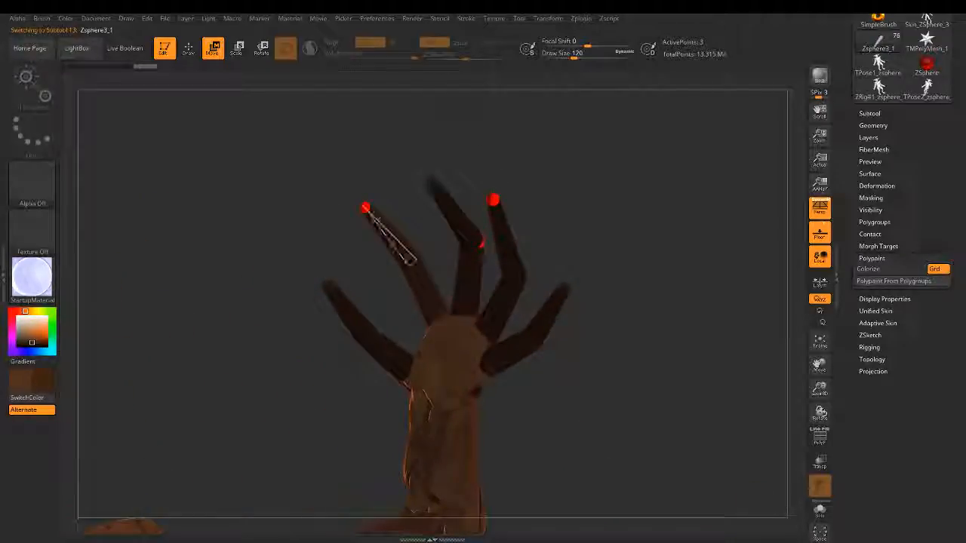
Step: Move the tip of the Zsphere6 finger slightly outward and adjust the middle joint of the neighboring Zsphere5_1 finger
drag(483, 241, 551, 317)
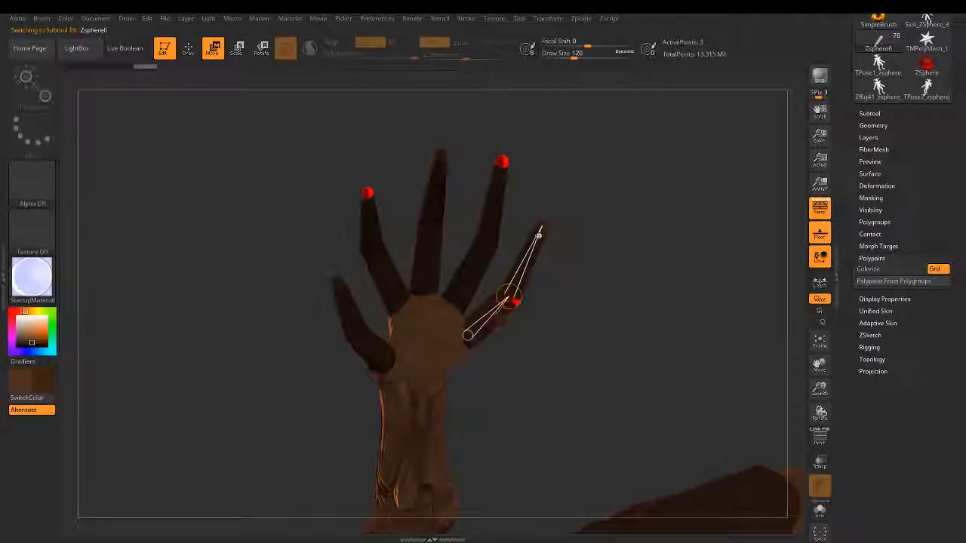
drag(539, 235, 548, 234)
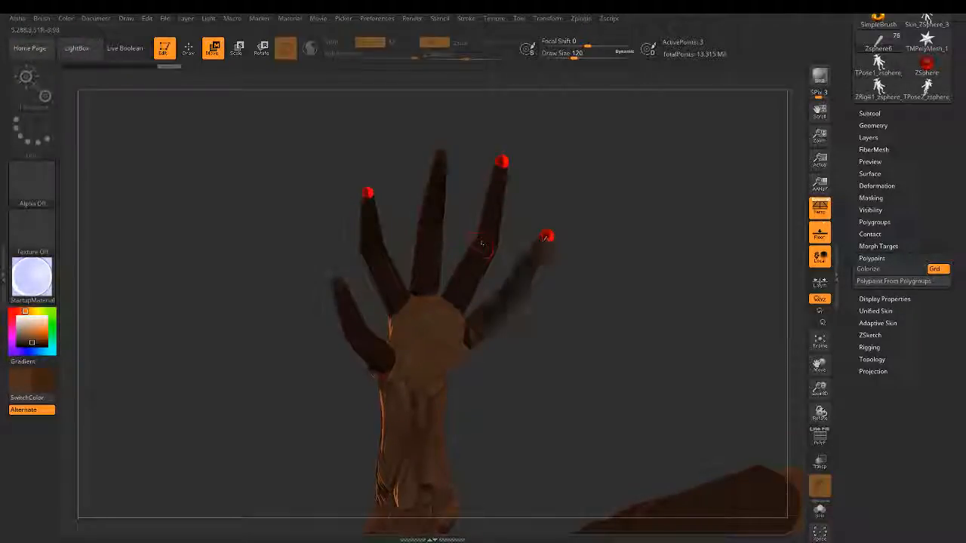
alt+click(483, 252)
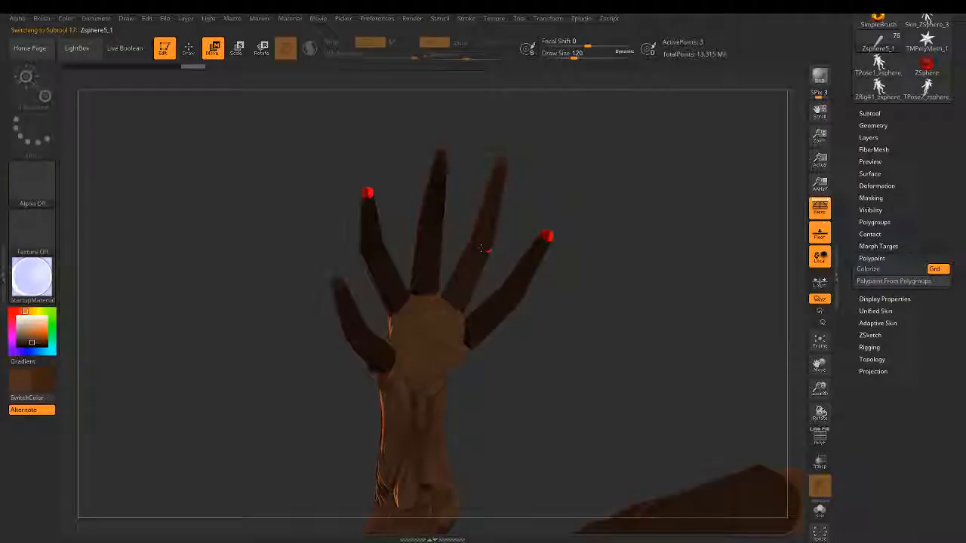
Step: Select the Zsphere4_1 and Zsphere3_1 fingers in turn and move their middle joints for a natural bend
alt+click(441, 220)
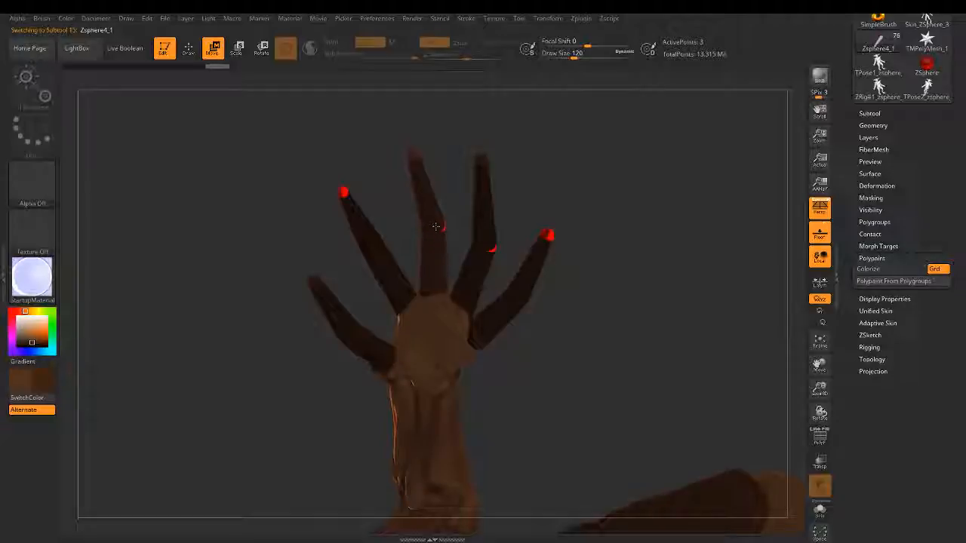
right_drag(375, 262, 373, 255)
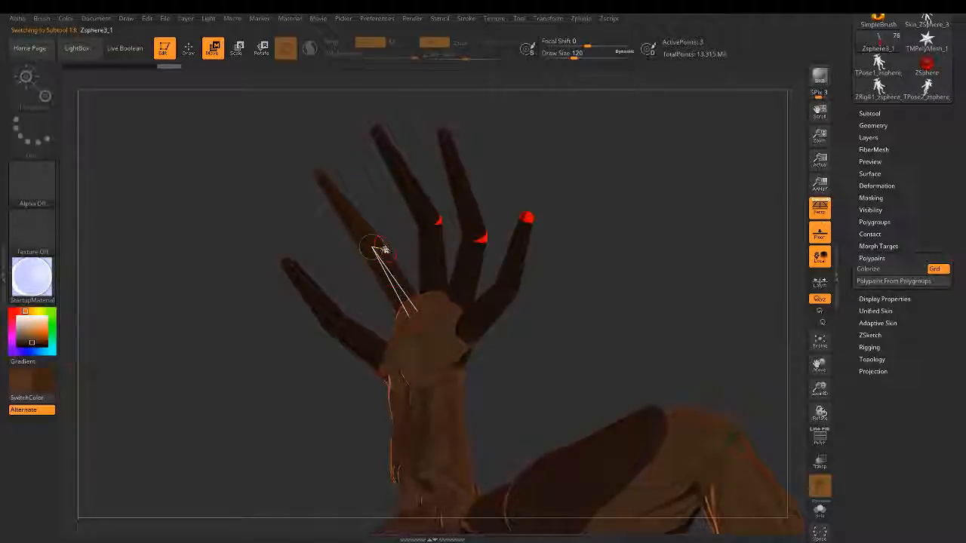
right_drag(366, 251, 113, 251)
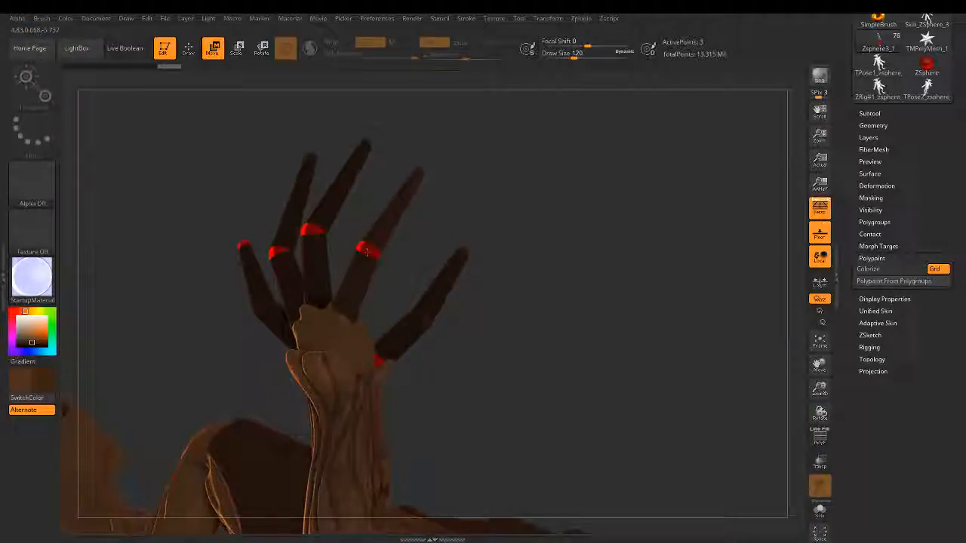
mouse_move(367, 252)
right_down()
mouse_move(423, 253)
mouse_move(378, 251)
right_up()
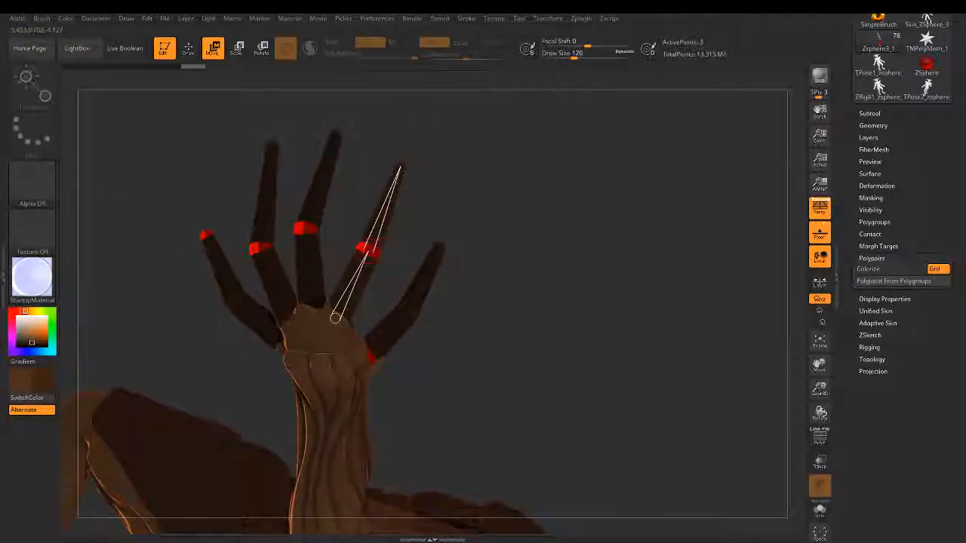
Step: Select the Zsphere4_1 finger again and fine-tune the position of its middle joint from several sides of the hand
alt+click(305, 229)
mouse_move(322, 230)
right_down()
mouse_move(312, 227)
mouse_move(362, 272)
mouse_move(324, 241)
right_up()
right_drag(240, 246, 231, 249)
right_drag(313, 279, 322, 394)
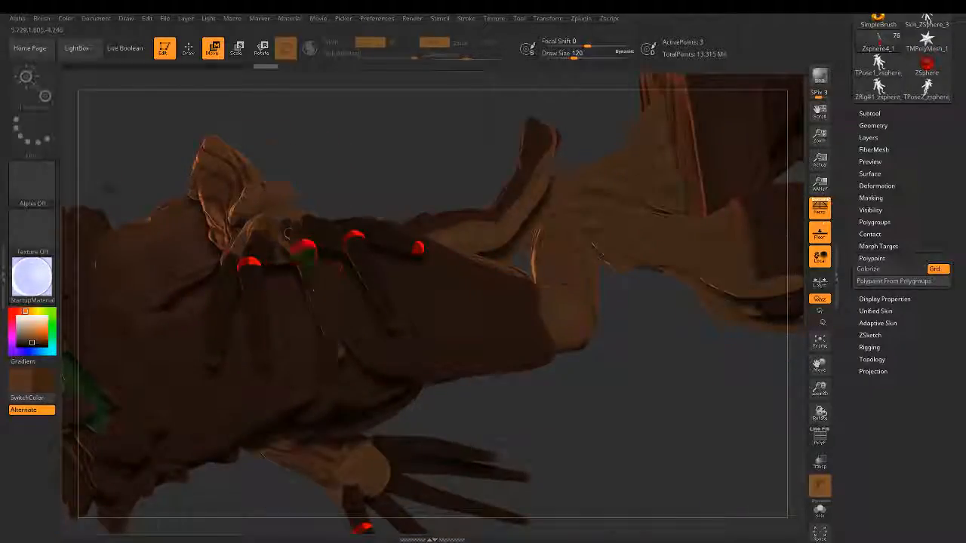
right_drag(330, 350, 315, 251)
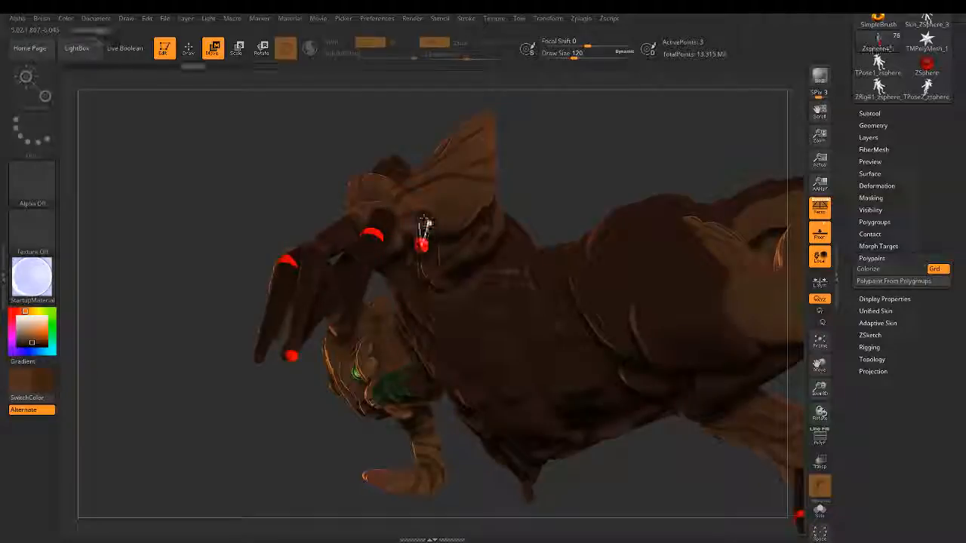
Step: Select the Zsphere6 finger and move its tip sphere to bend the outer segment further
alt+click(425, 216)
right_drag(425, 216, 423, 215)
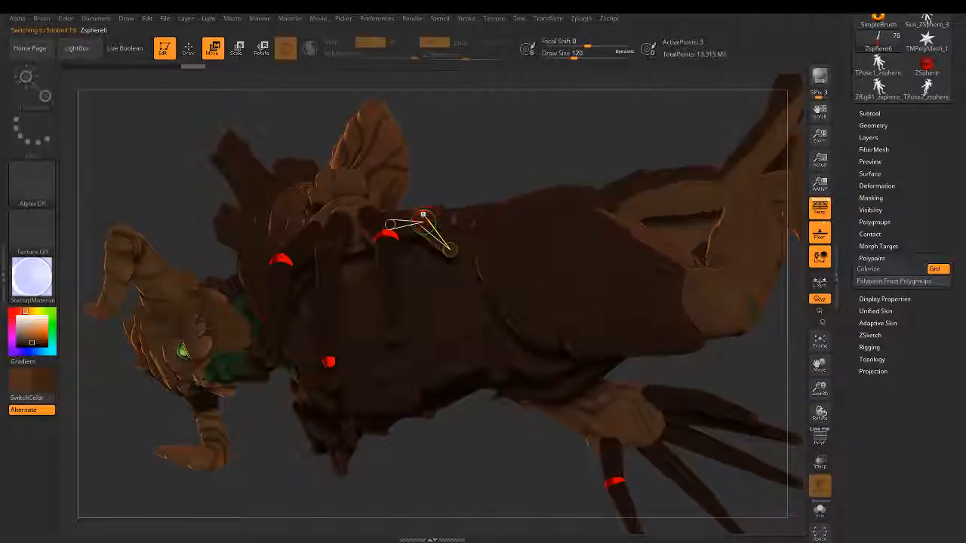
drag(424, 215, 450, 256)
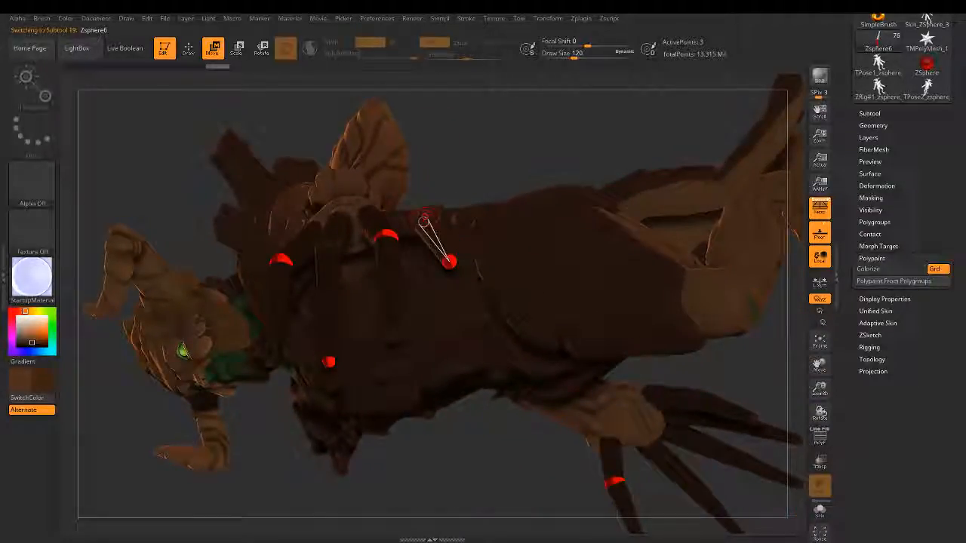
key(ctrl+z)
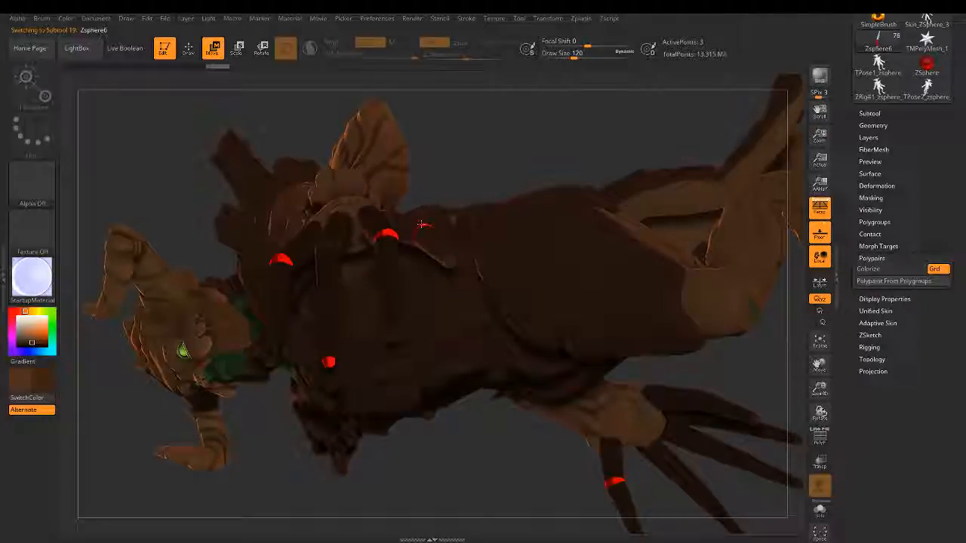
key(ctrl+shift+z)
drag(448, 261, 450, 282)
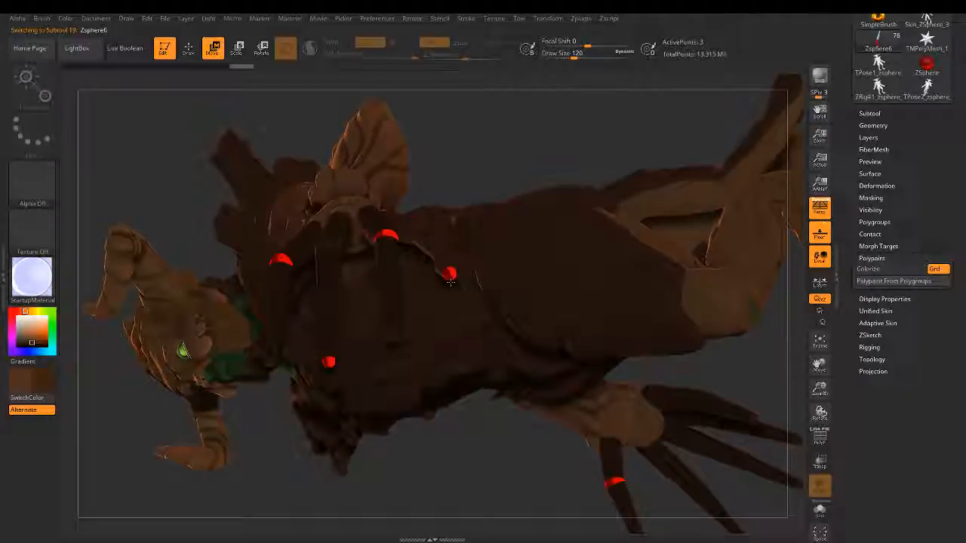
key(ctrl+shift+z)
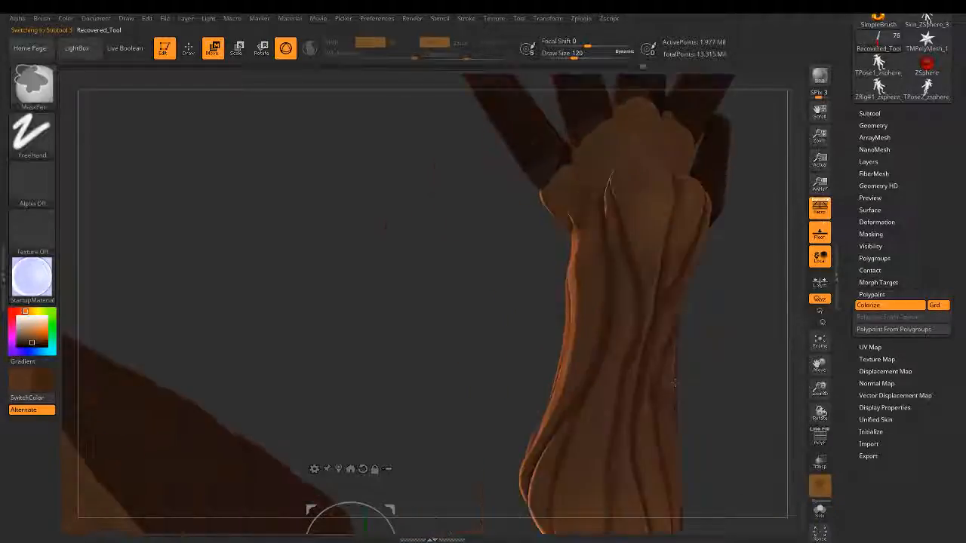
Step: Build up and smooth clay with ClayBuildup on Recovered_Tool around the finger bases on the back of the hand
key(q)
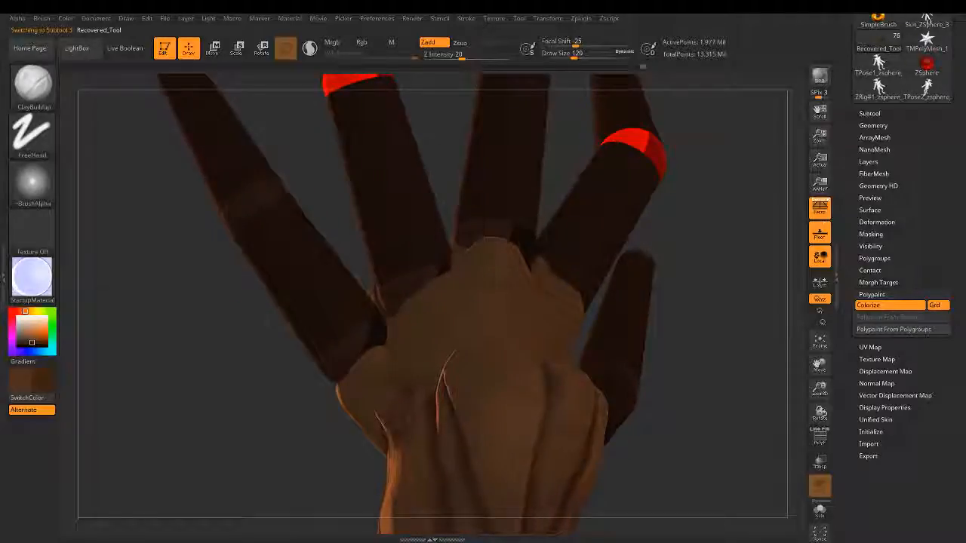
mouse_move(497, 258)
mouse_down()
mouse_move(407, 250)
mouse_move(389, 371)
mouse_up()
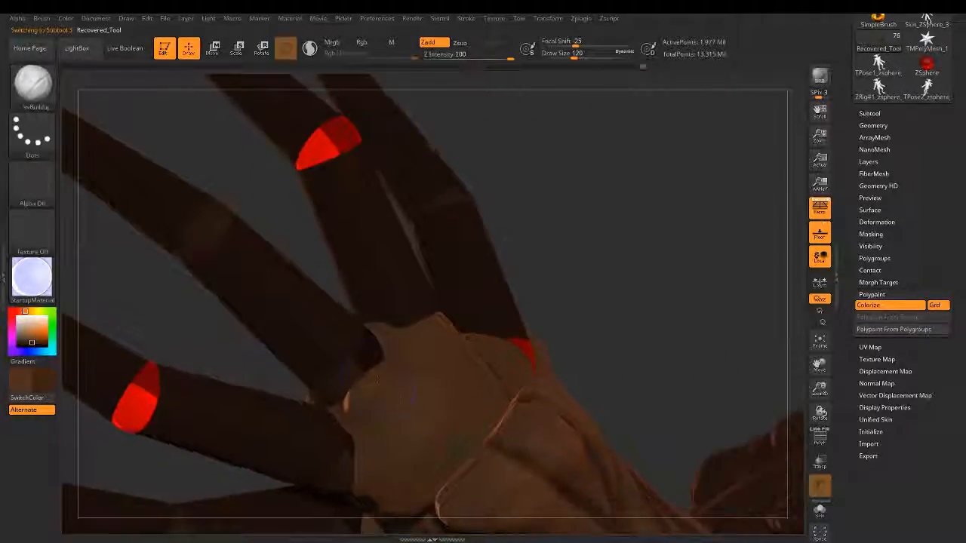
key(shift)
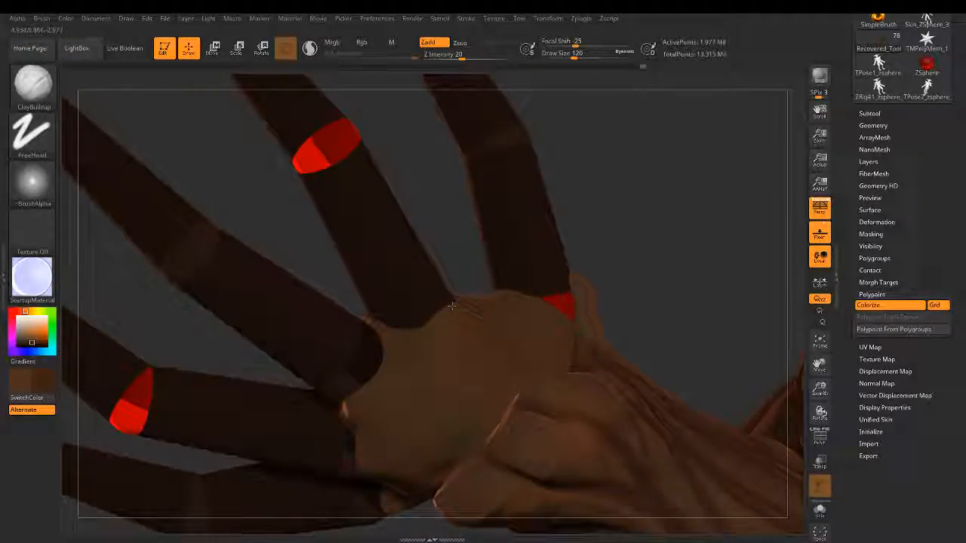
drag(406, 315, 427, 310)
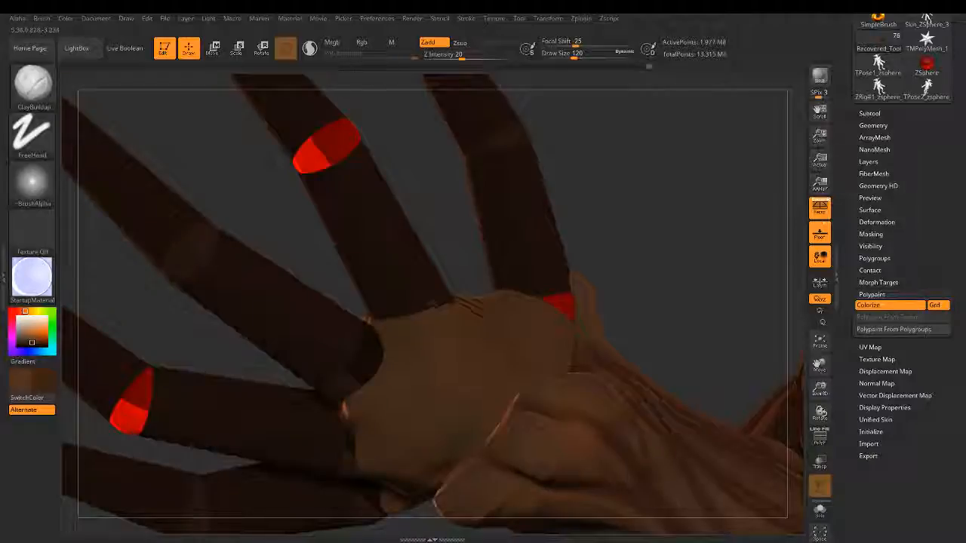
drag(451, 223, 434, 235)
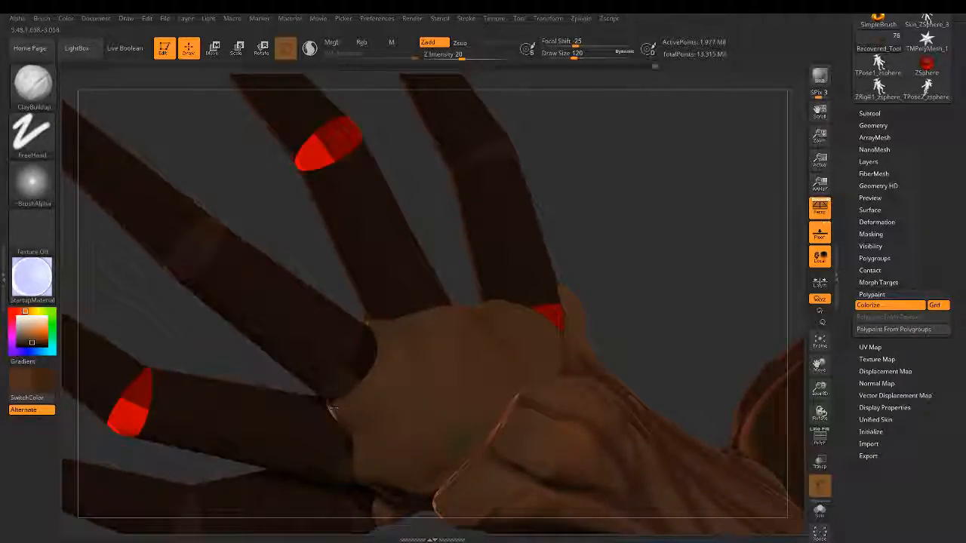
drag(348, 366, 341, 383)
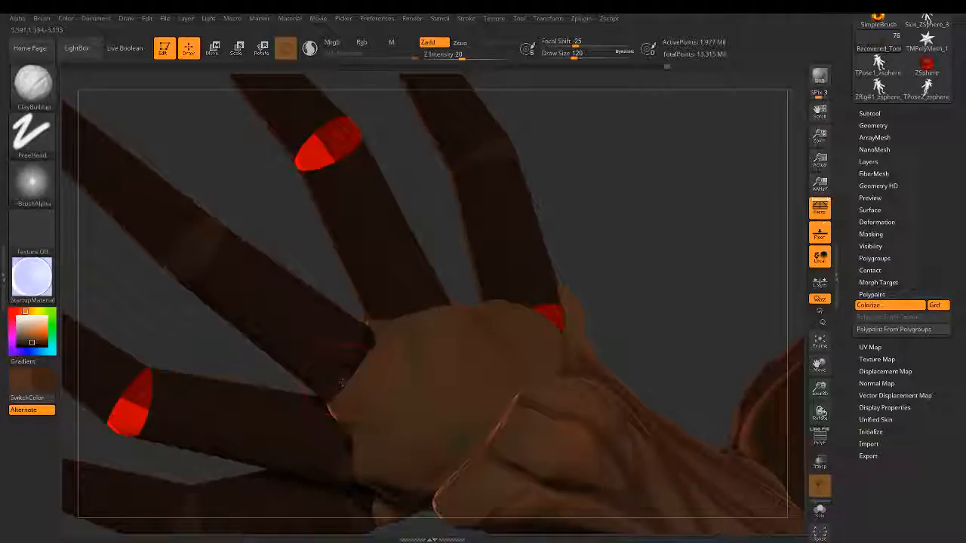
mouse_move(501, 299)
mouse_down()
mouse_move(594, 209)
mouse_move(528, 339)
mouse_move(377, 344)
mouse_up()
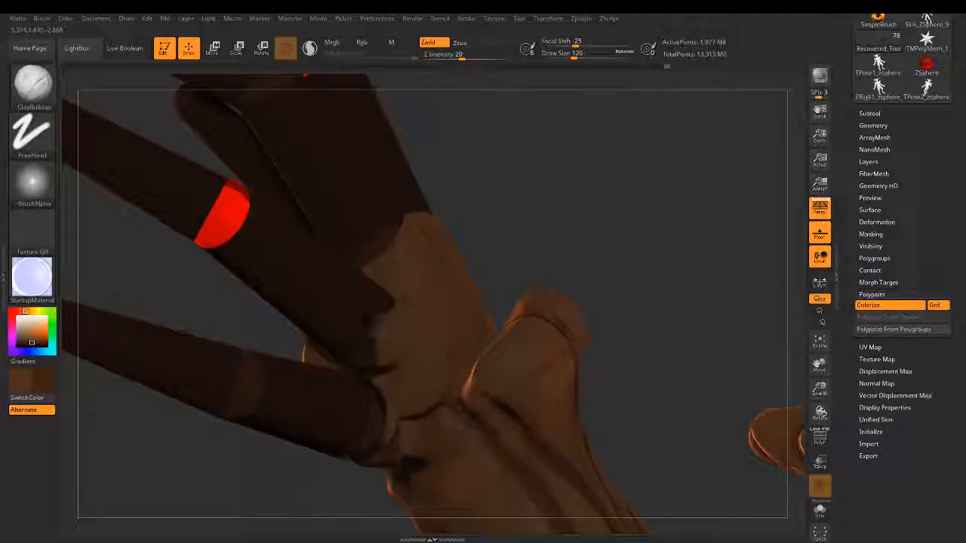
Step: Check the embedded finger bases with transparency, and build up the knuckles and the webbing between the fingers with ClayBuildup
click(819, 462)
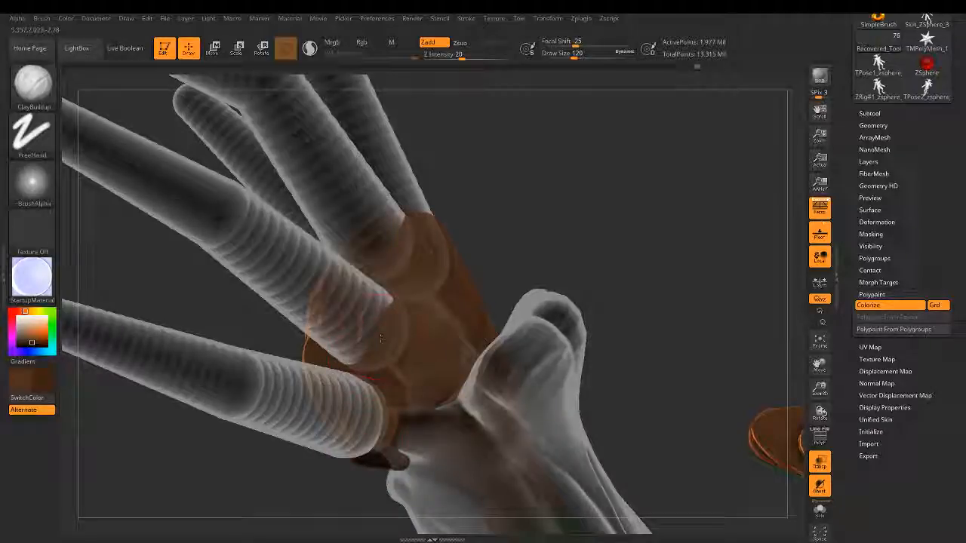
click(819, 462)
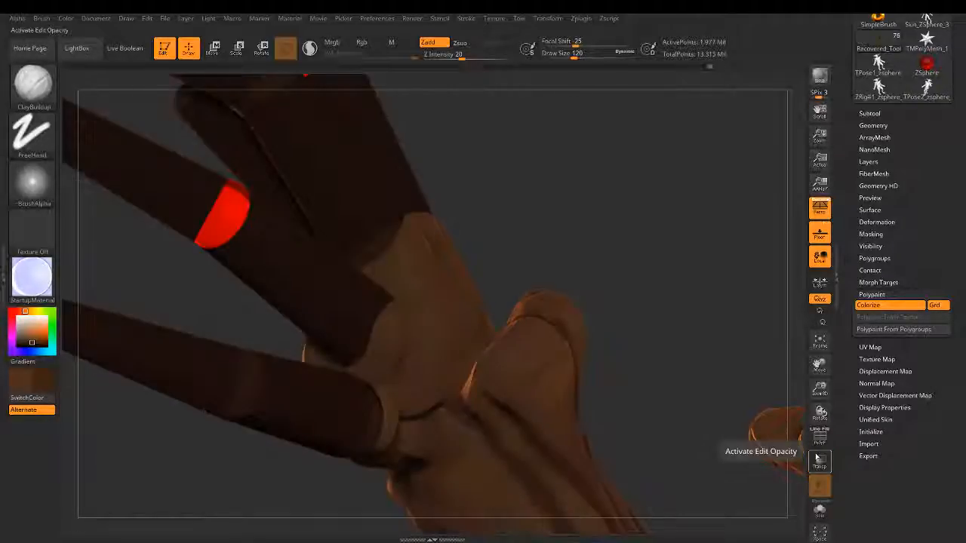
drag(539, 209, 398, 298)
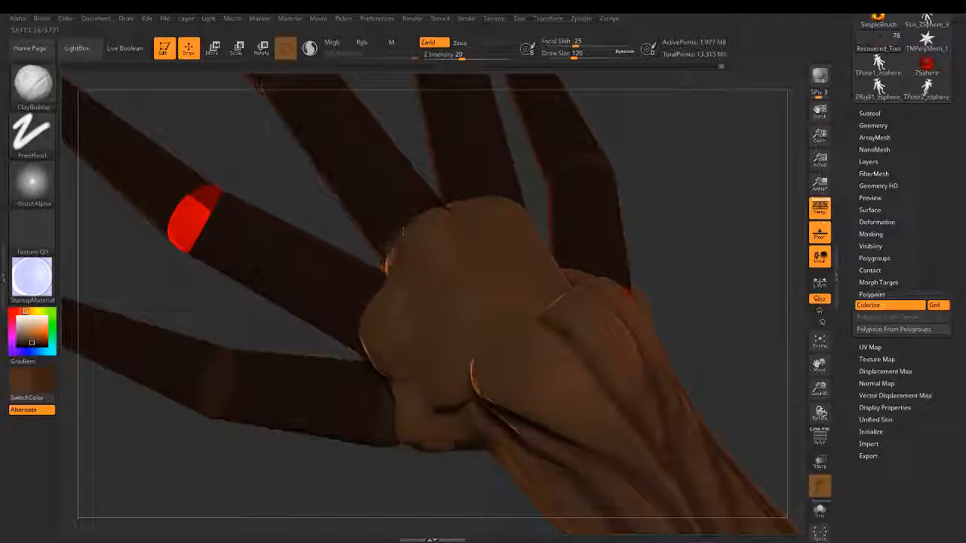
drag(403, 232, 464, 247)
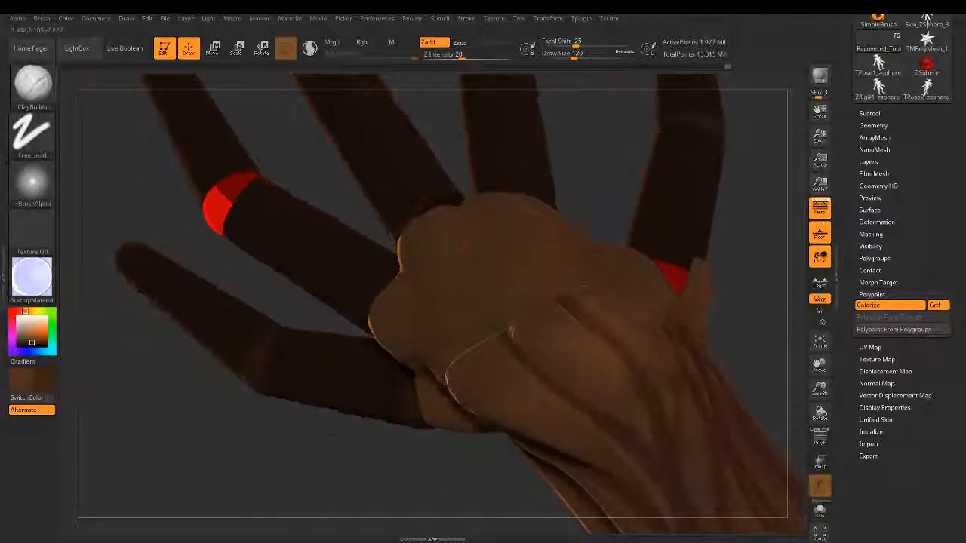
drag(608, 176, 596, 178)
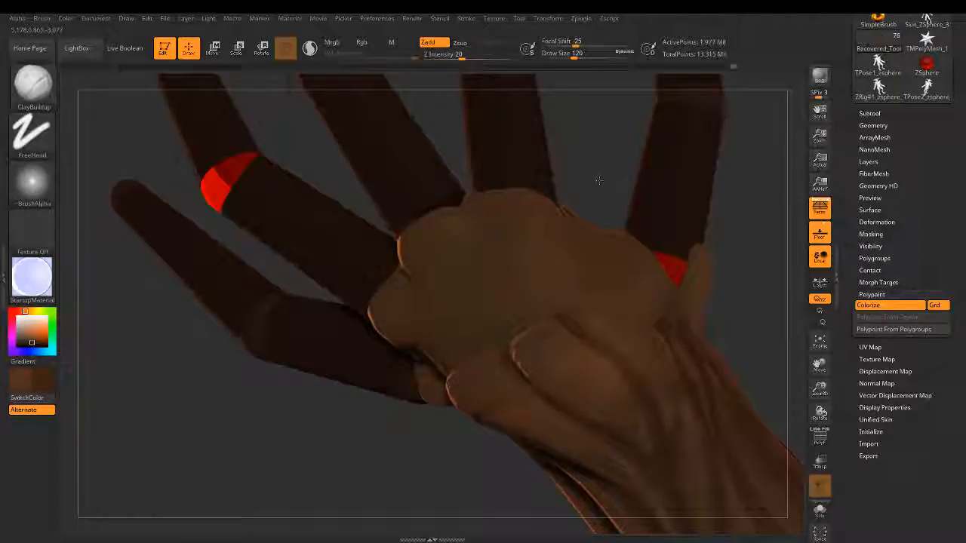
mouse_move(598, 180)
mouse_down()
mouse_move(560, 197)
mouse_move(587, 179)
mouse_up()
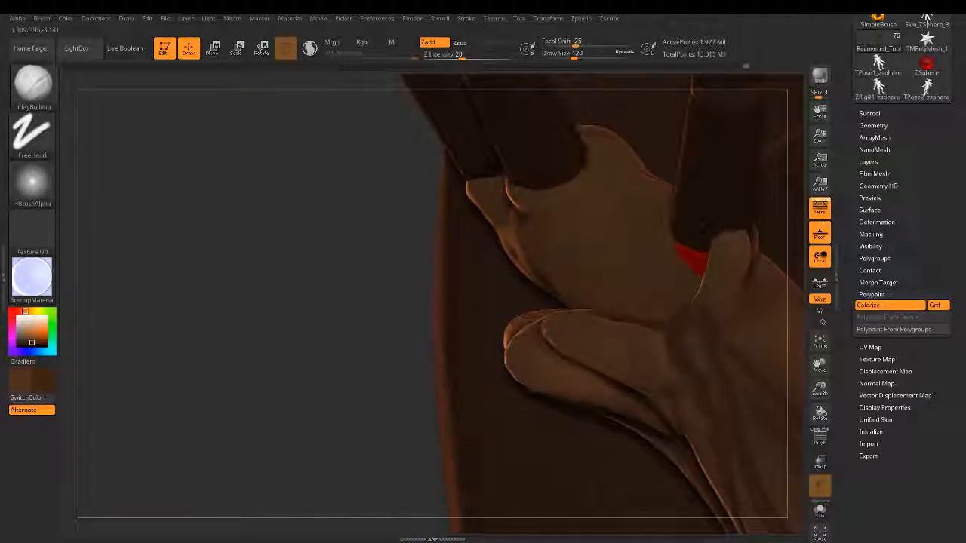
Step: Build up and smooth clay on the palm side around the base of the outer finger
mouse_move(411, 306)
mouse_down()
mouse_move(470, 369)
mouse_move(517, 349)
mouse_move(527, 355)
mouse_move(496, 305)
mouse_move(518, 335)
mouse_move(556, 276)
mouse_move(608, 294)
mouse_move(604, 248)
mouse_up()
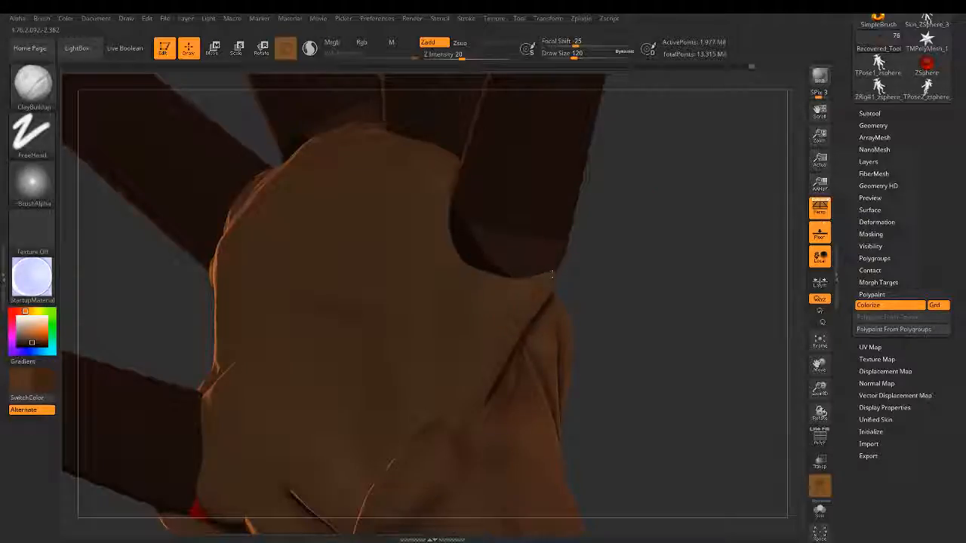
drag(623, 218, 626, 222)
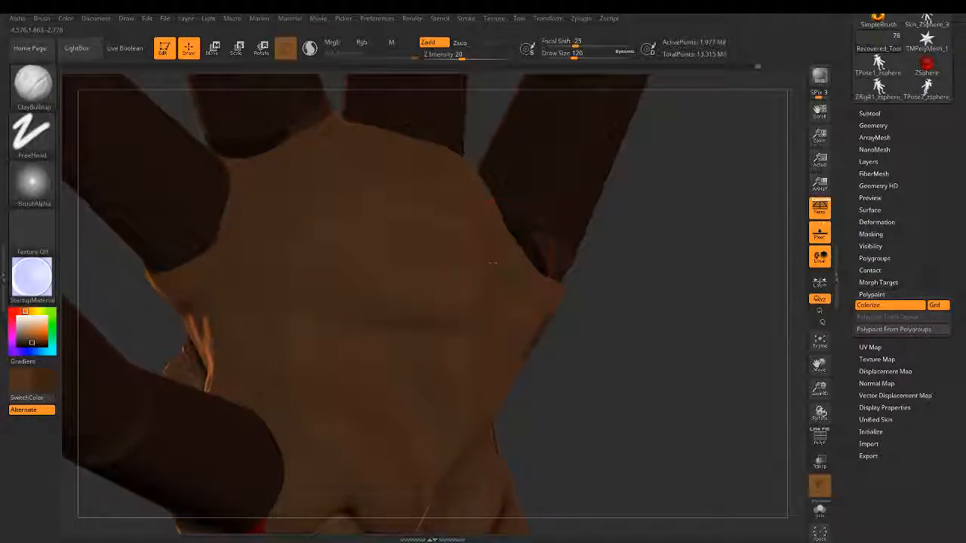
drag(437, 212, 468, 264)
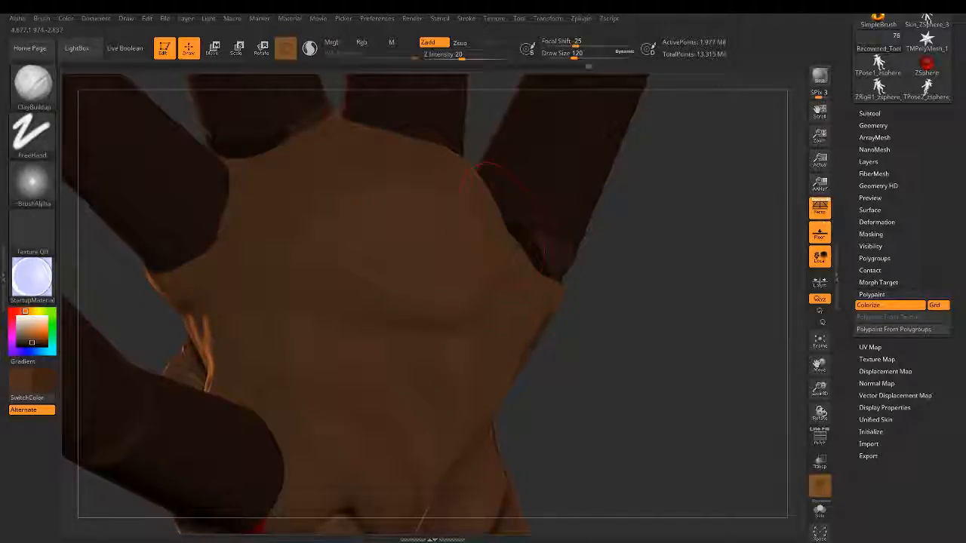
mouse_move(503, 252)
right_down()
mouse_move(511, 297)
mouse_move(515, 261)
mouse_move(502, 252)
right_up()
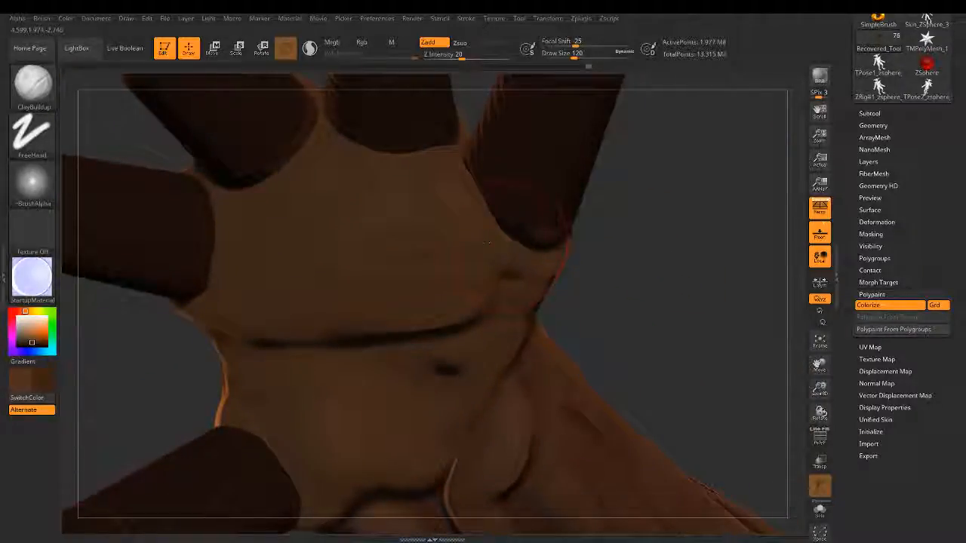
Step: Reshape the palm below the finger bases on Recovered_Tool with the Move Topological brush at draw size 379
click(32, 83)
click(234, 95)
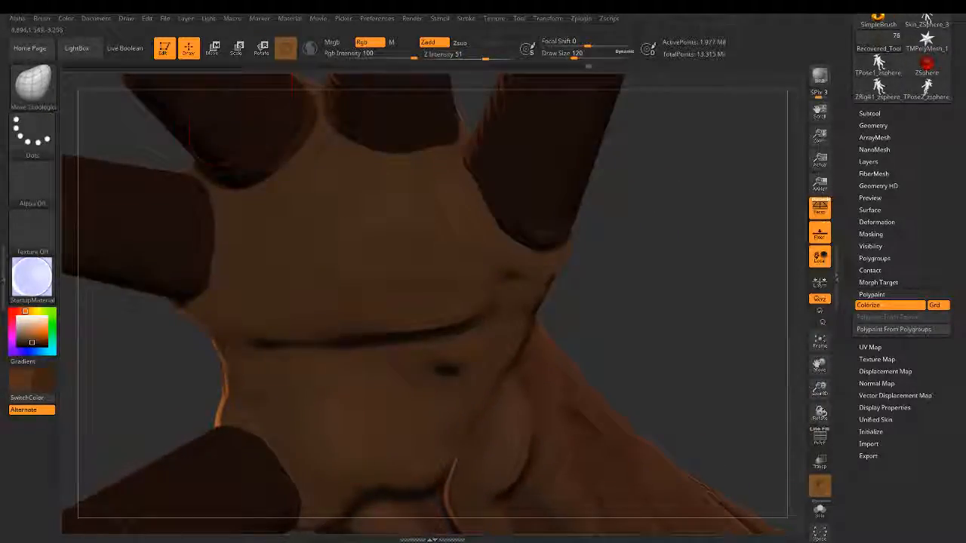
drag(577, 59, 590, 61)
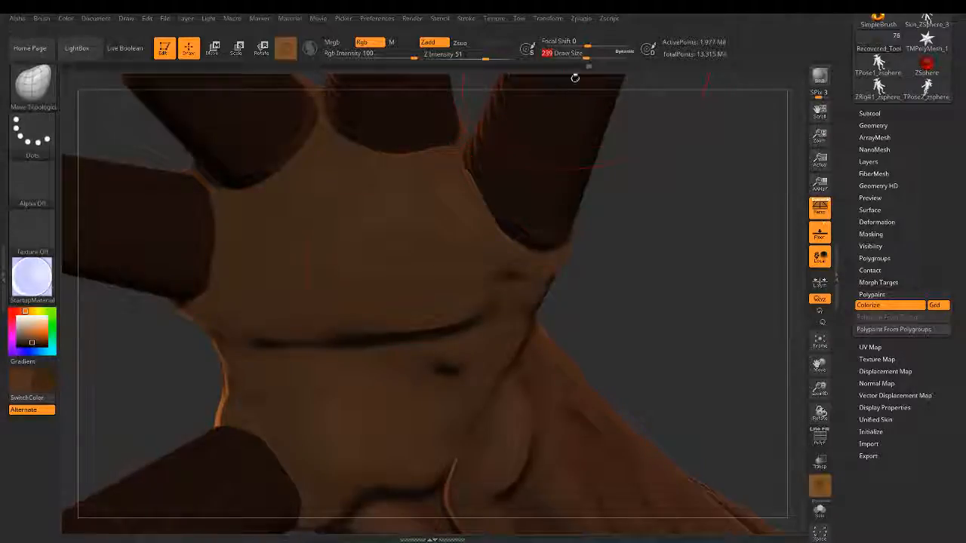
right_drag(576, 78, 564, 72)
drag(593, 54, 597, 58)
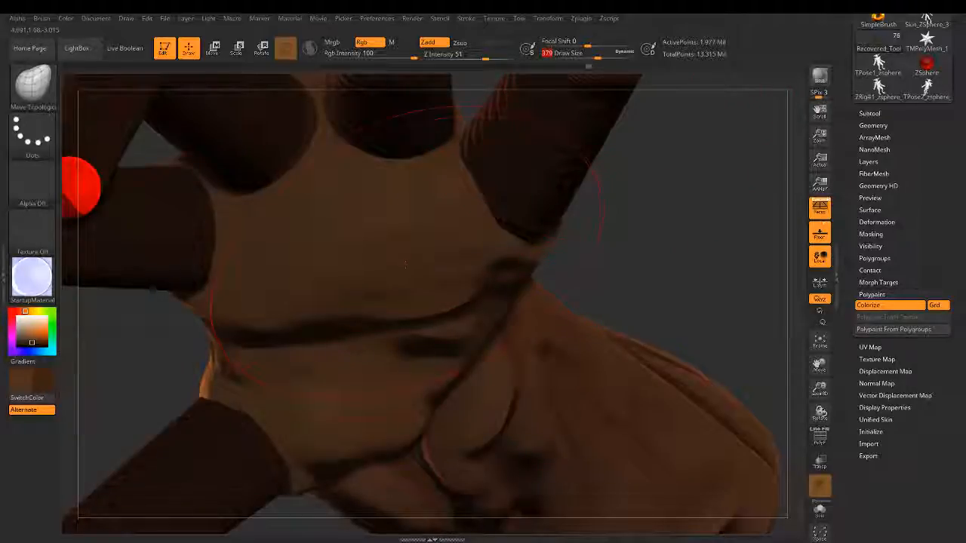
right_drag(398, 248, 406, 269)
drag(400, 291, 385, 277)
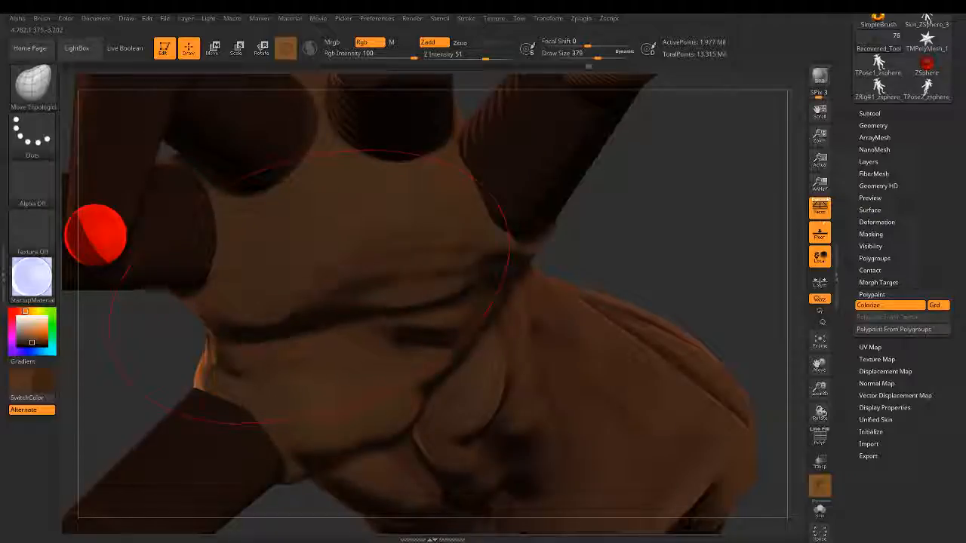
Step: Reduce the draw size to 51 and smooth the palm surface beside the outer finger's base
right_drag(310, 287, 366, 296)
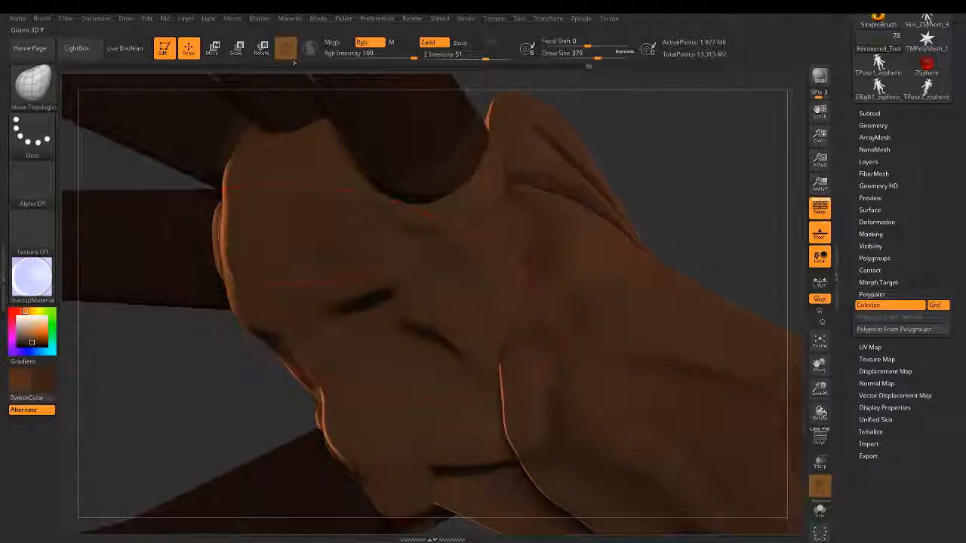
click(212, 51)
click(186, 50)
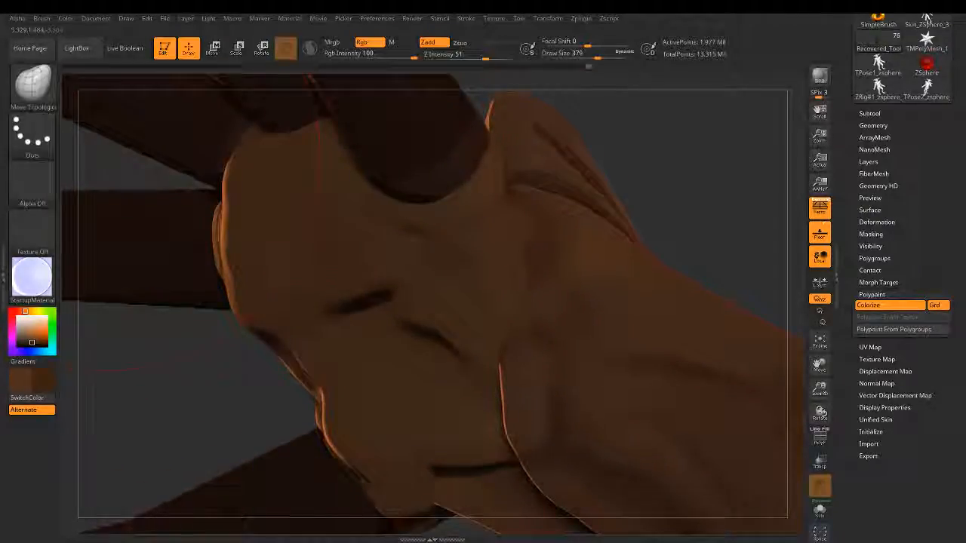
drag(598, 54, 562, 55)
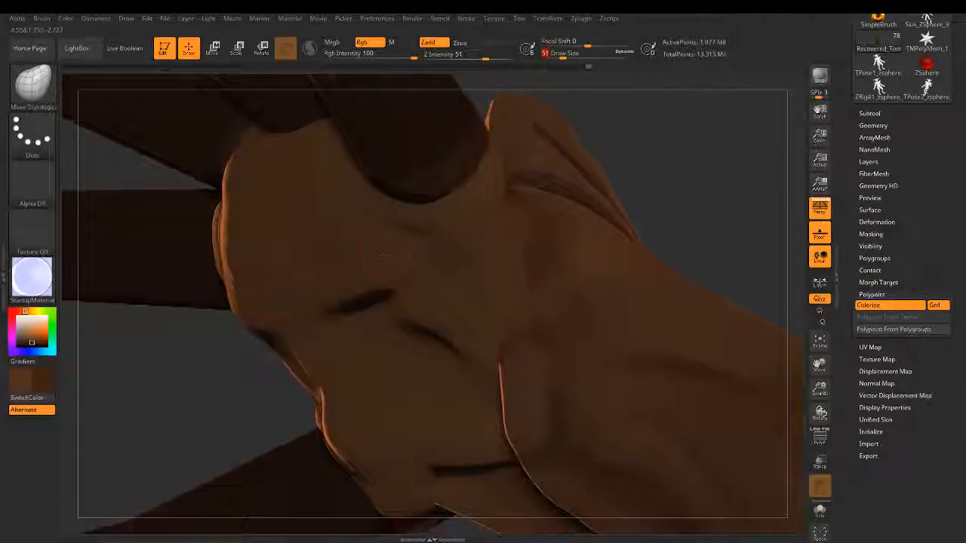
right_drag(468, 219, 432, 224)
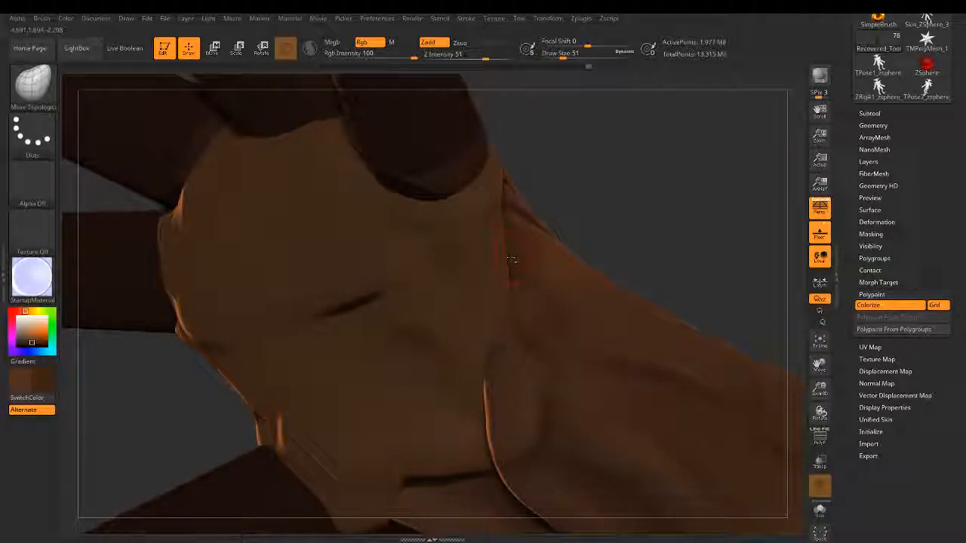
key(shift)
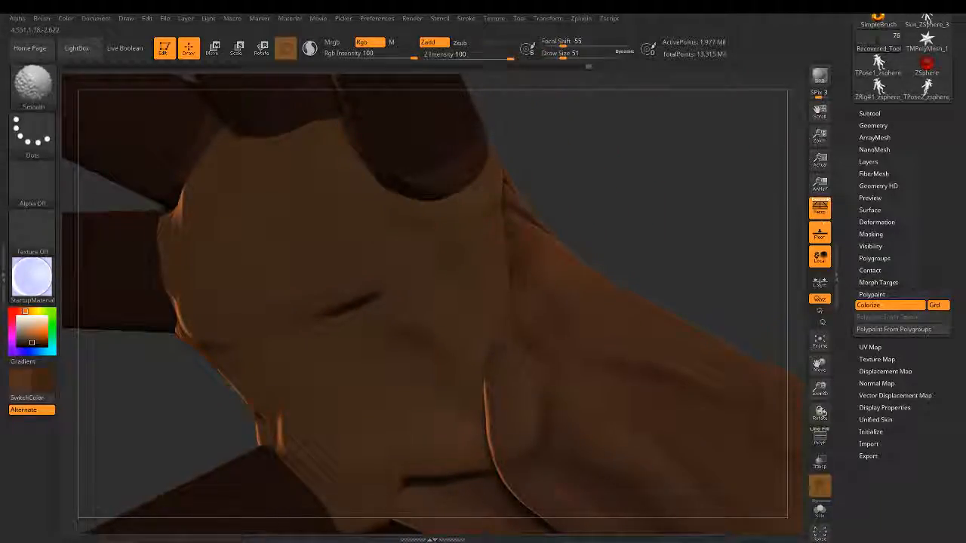
key(shift)
shift+drag(440, 296, 430, 253)
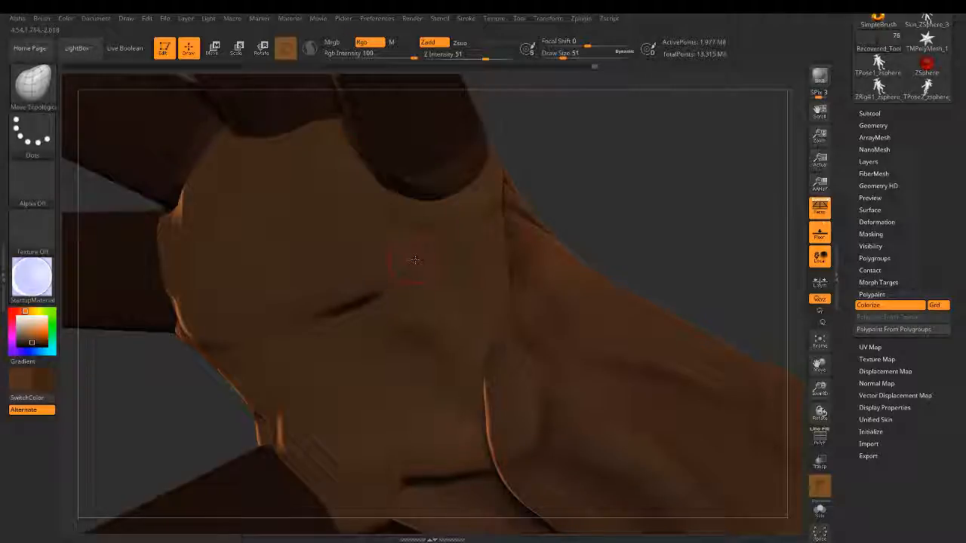
Step: Build up the upper palm crease area with ClayBuildup at draw size 51 and smooth the strokes
key(shift)
click(31, 84)
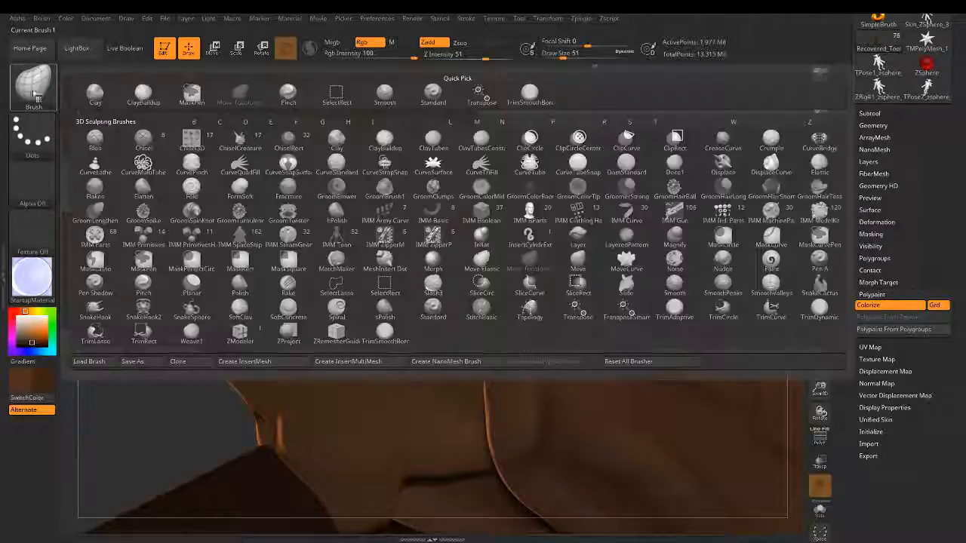
click(32, 84)
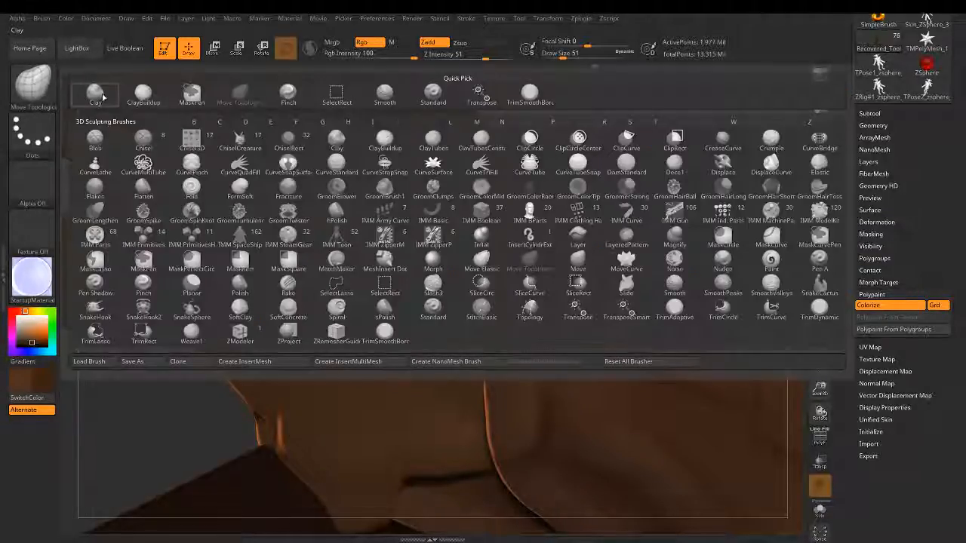
click(143, 94)
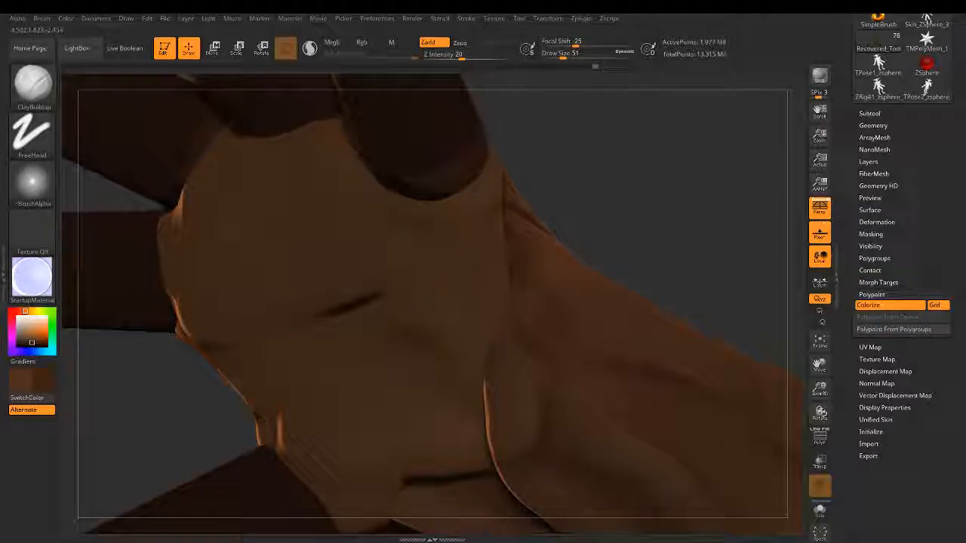
key(shift)
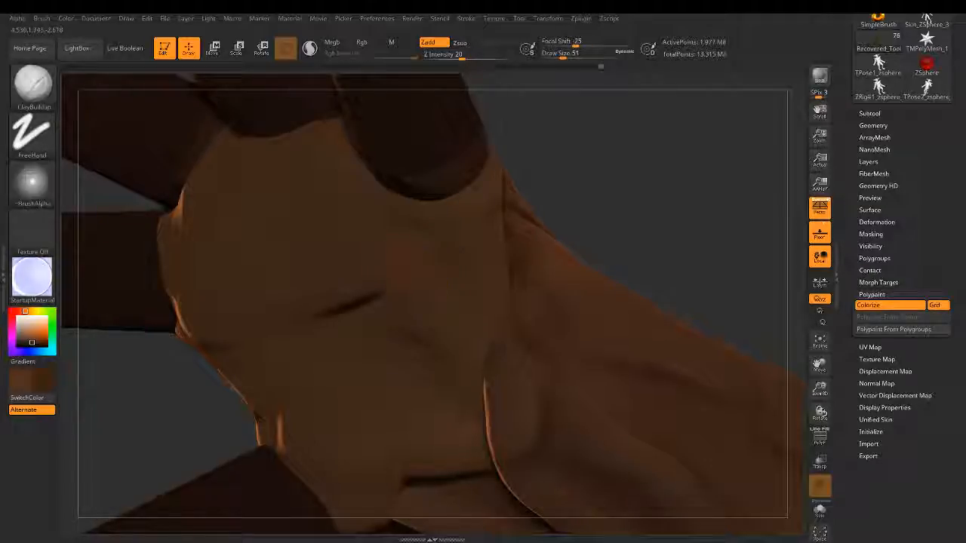
key(shift)
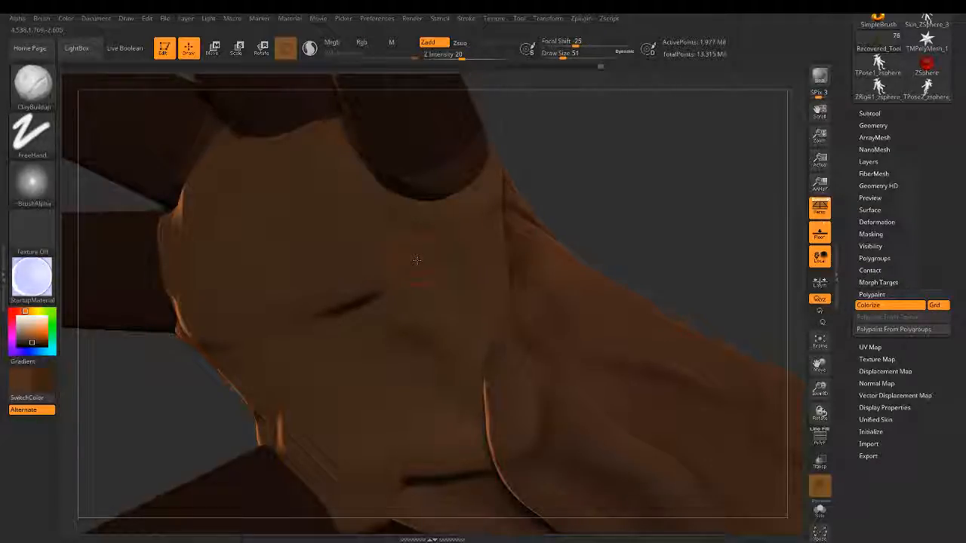
key(shift)
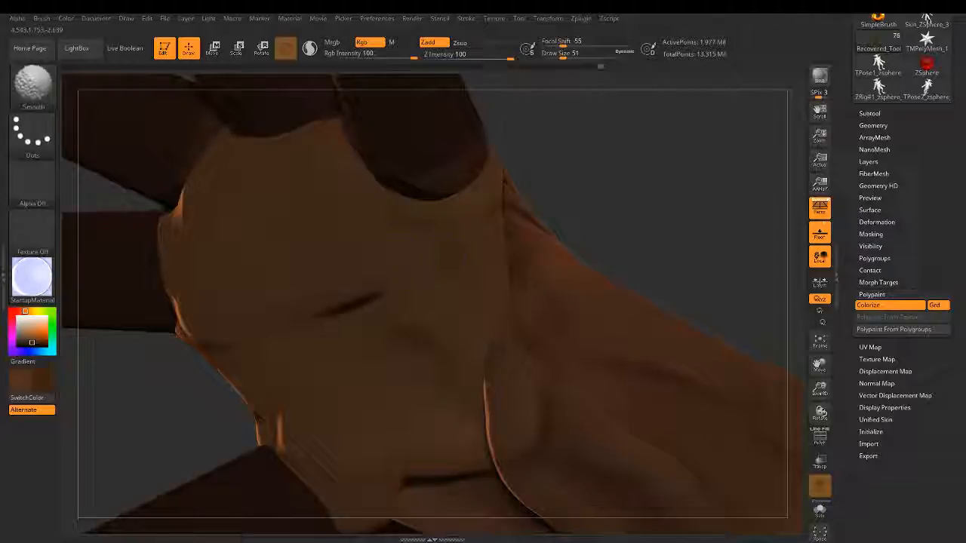
key(shift)
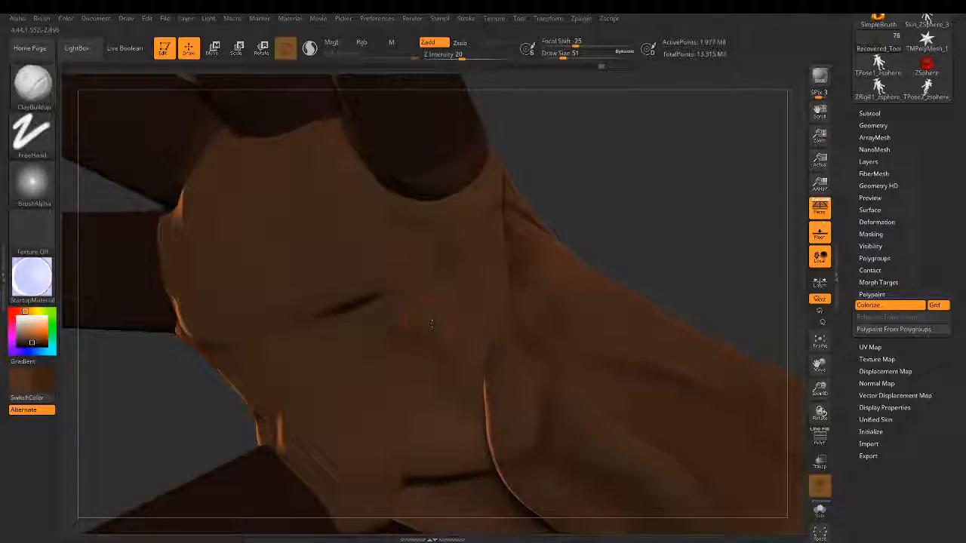
Step: Set the ClayBuildup draw size to 149 and build up and smooth the fleshy areas of the palm
key(bracketright)
key(bracketright)
key(bracketright)
drag(597, 186, 604, 151)
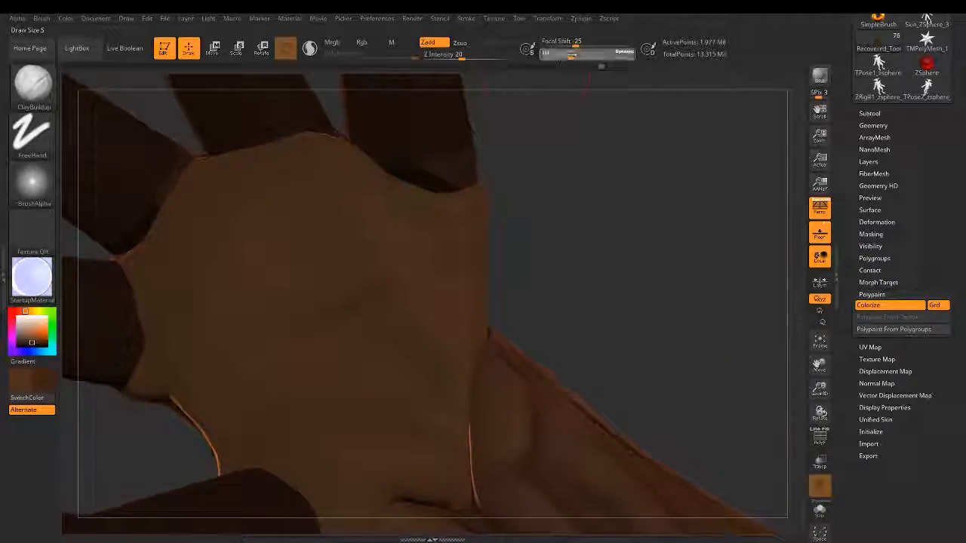
click(563, 55)
text(202)
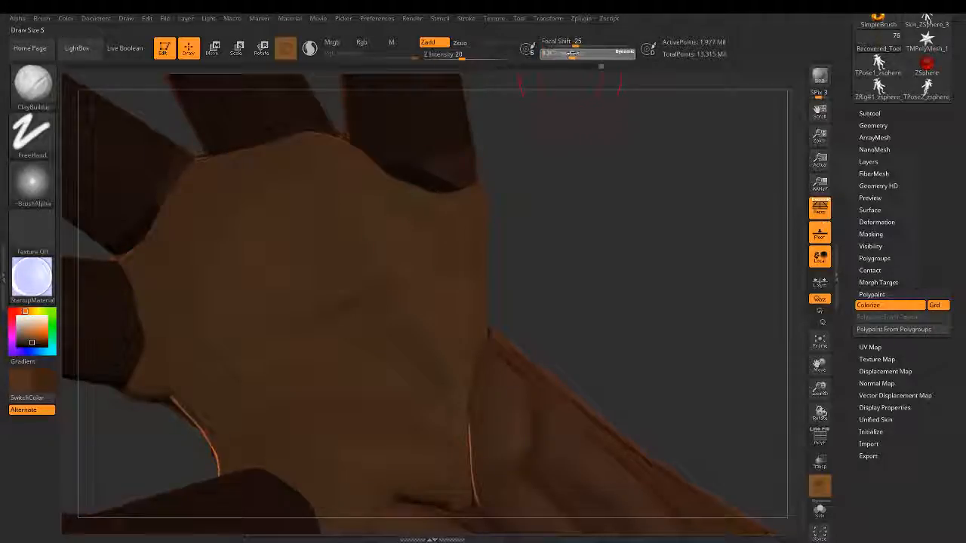
key(BackSpace)
key(BackSpace)
key(BackSpace)
text(149)
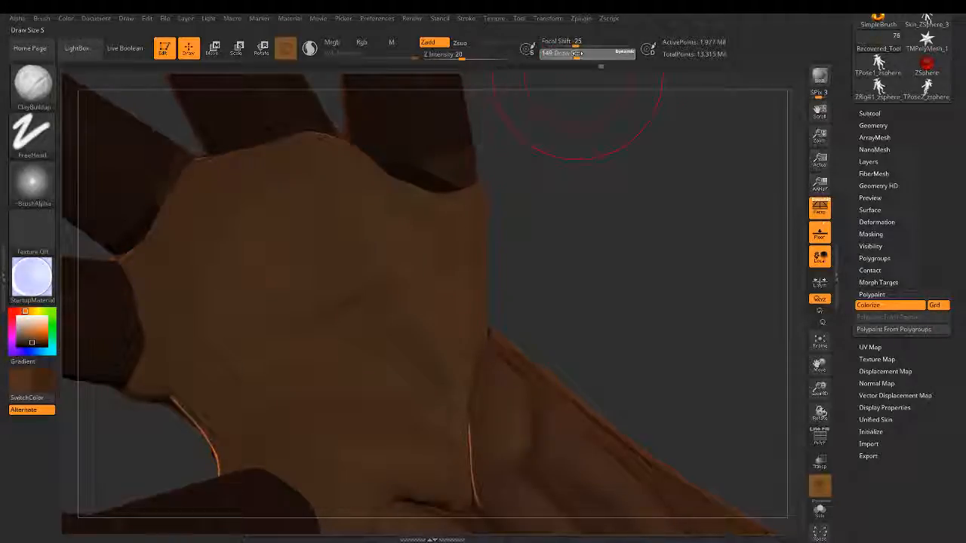
key(Return)
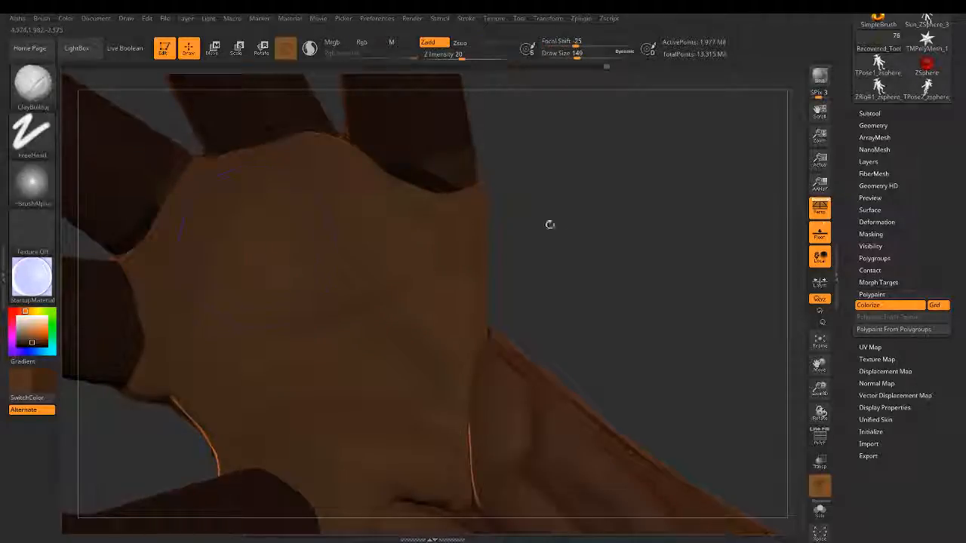
mouse_move(550, 222)
mouse_down()
mouse_move(581, 247)
mouse_move(504, 294)
mouse_up()
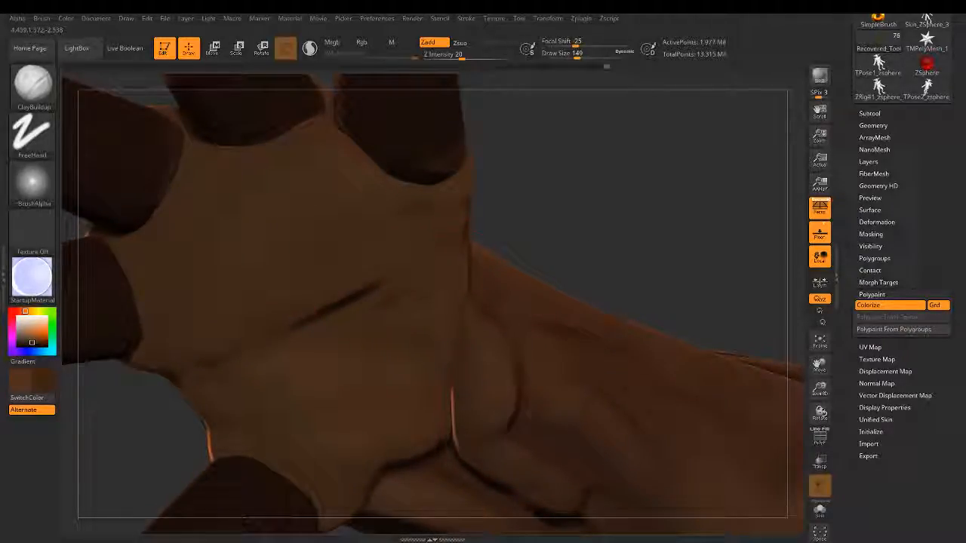
key(shift)
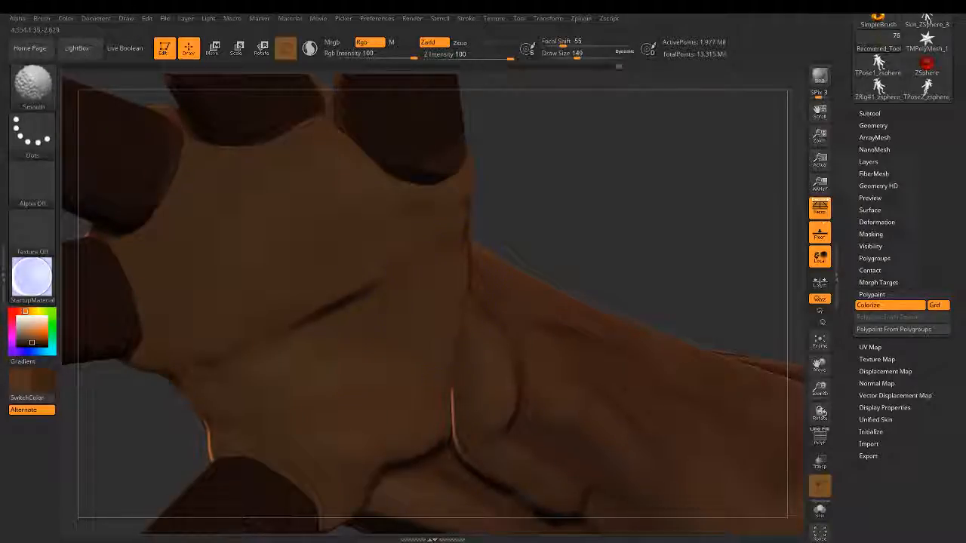
Step: Reduce the draw size to 83 and refine the palm crease and the palm edge toward the thumb with ClayBuildup
click(568, 55)
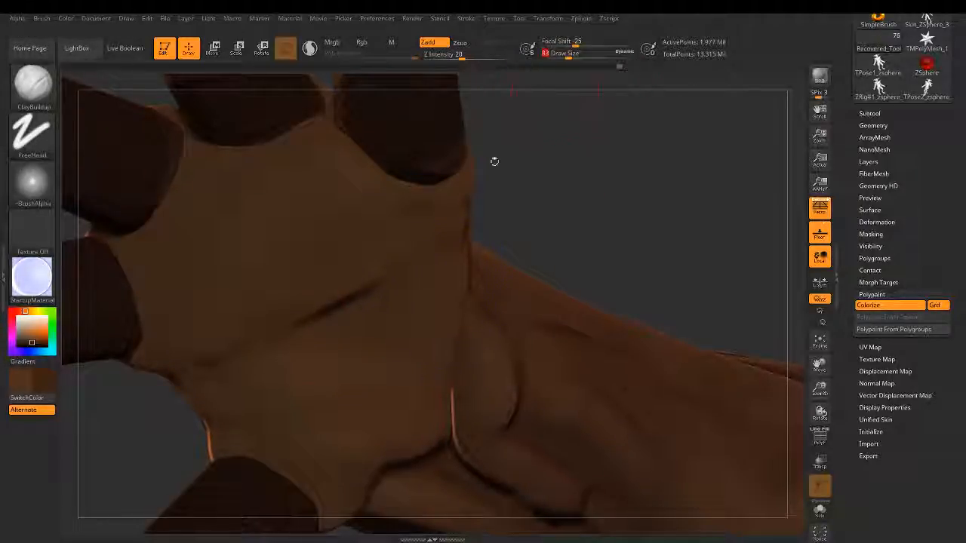
key(Return)
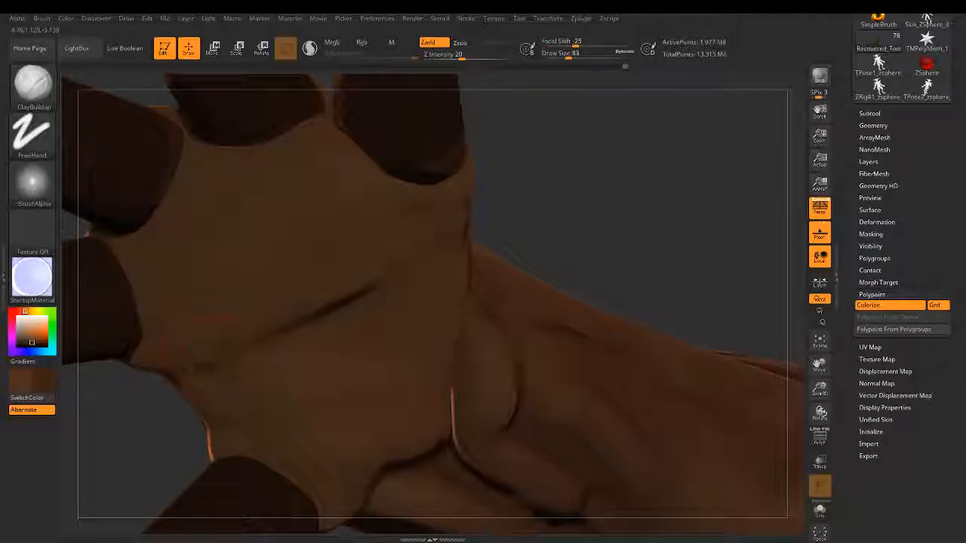
drag(178, 433, 221, 445)
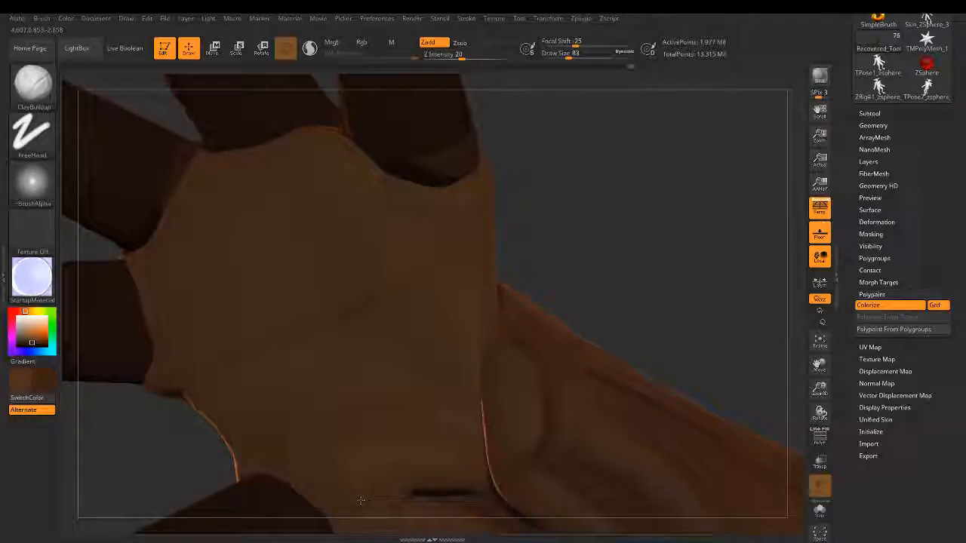
mouse_move(579, 239)
mouse_down()
mouse_move(556, 182)
mouse_move(598, 283)
mouse_move(585, 264)
mouse_move(453, 226)
mouse_move(351, 324)
mouse_move(233, 507)
mouse_move(173, 385)
mouse_move(143, 408)
mouse_move(377, 317)
mouse_move(534, 279)
mouse_up()
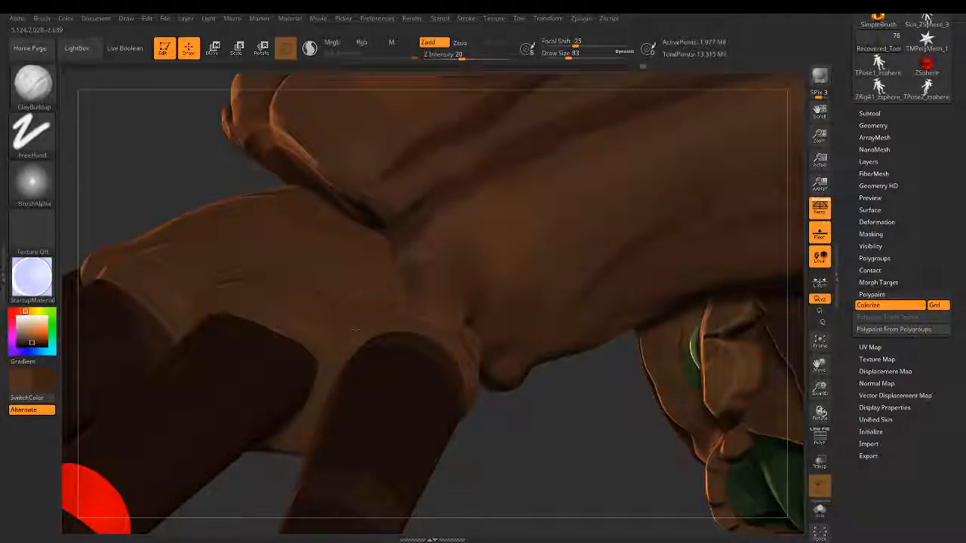
Step: Build up and smooth clay on the back of the hand between the wrist and the outer finger bases
drag(526, 425, 476, 345)
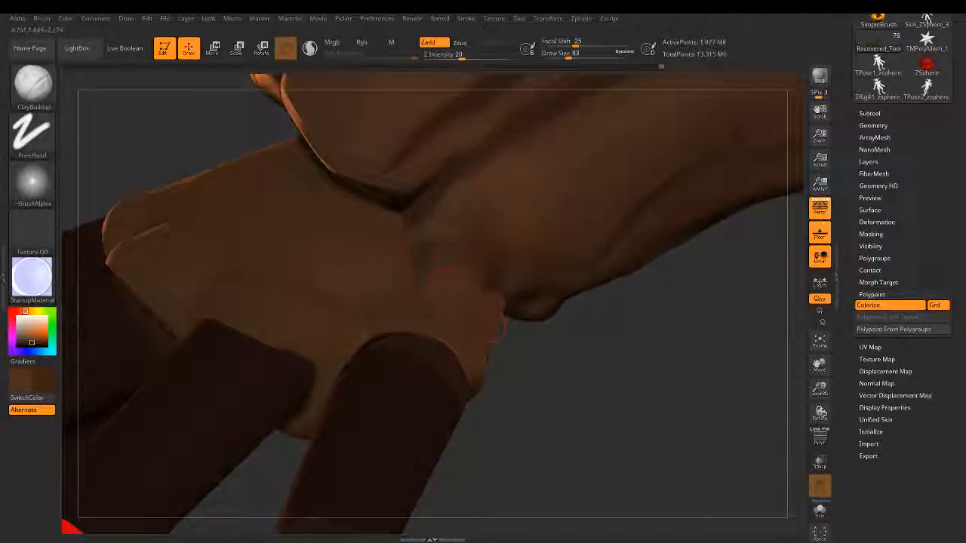
drag(560, 369, 506, 367)
key(shift)
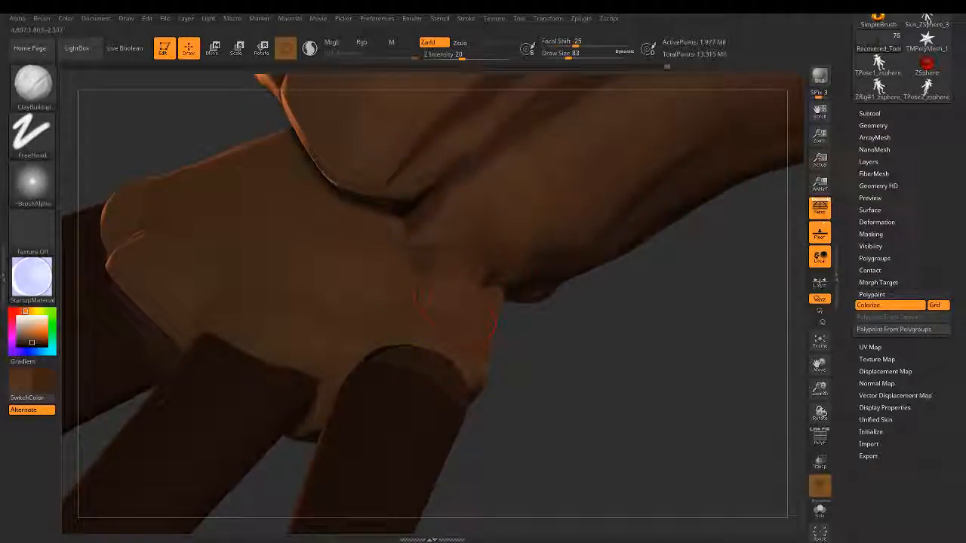
mouse_move(513, 355)
mouse_down()
mouse_move(552, 344)
mouse_move(577, 274)
mouse_up()
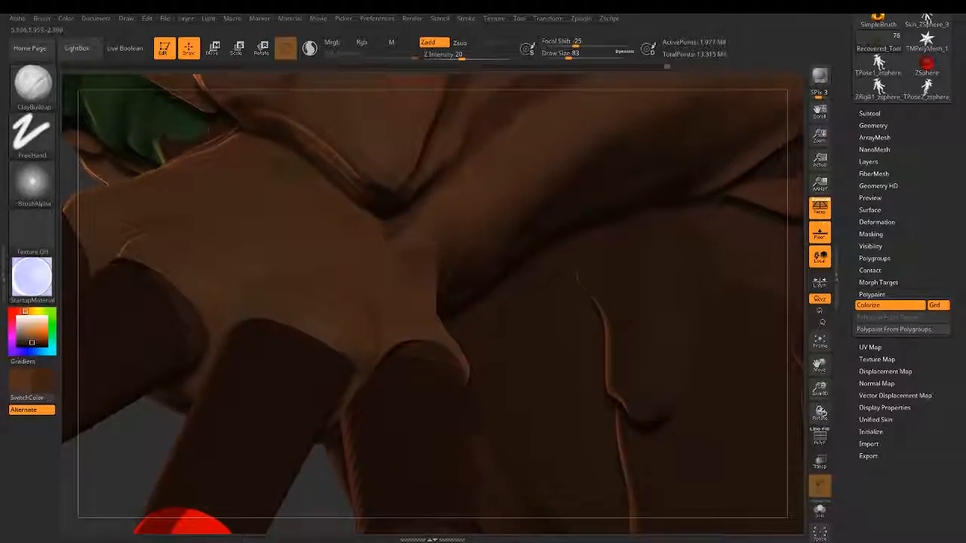
key(shift)
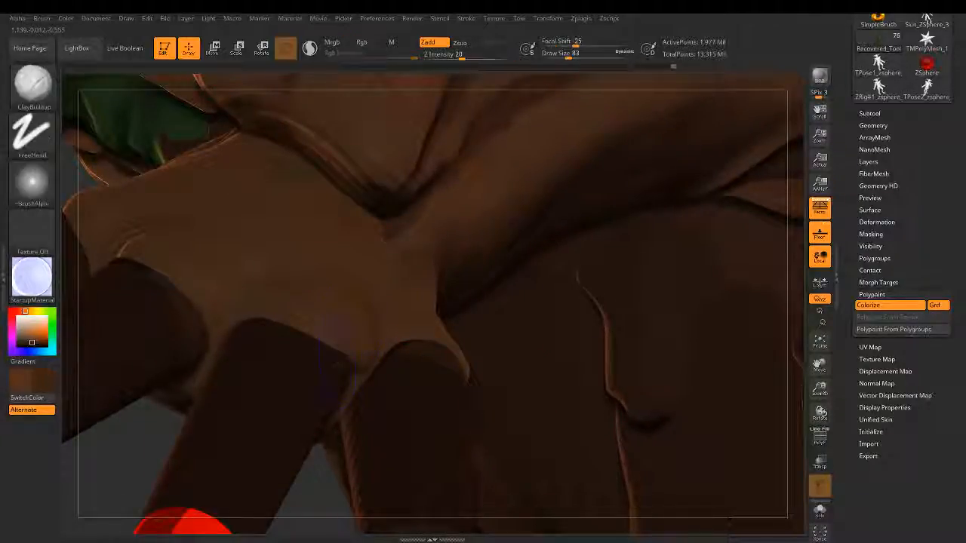
key(ctrl)
Step: Make the Pm3d_sphere3d1_14 hand piece the active subtool and bring its finger bases into close view
mouse_move(577, 277)
mouse_down()
mouse_move(398, 357)
mouse_move(345, 397)
mouse_move(346, 329)
mouse_move(466, 431)
mouse_move(481, 373)
mouse_up()
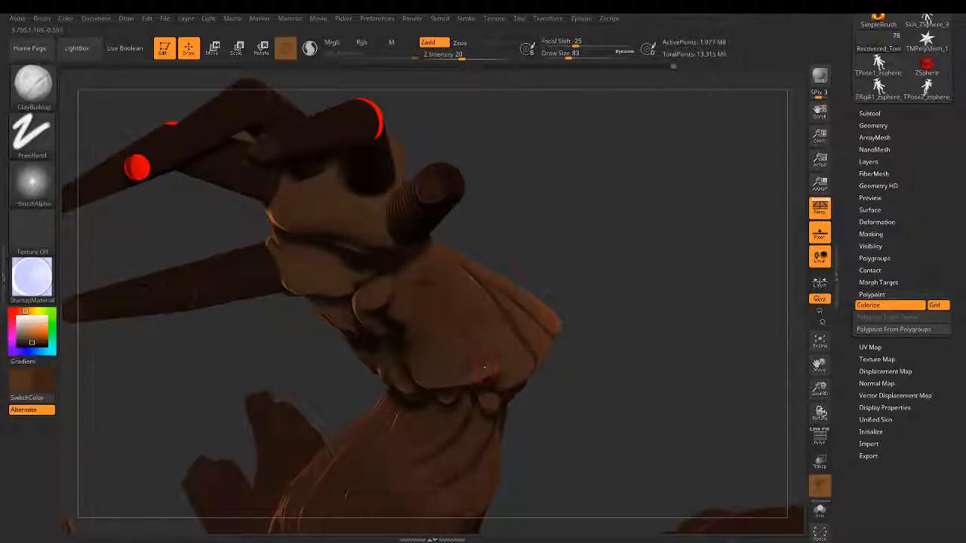
mouse_move(456, 219)
mouse_down()
mouse_move(403, 273)
mouse_move(253, 79)
mouse_up()
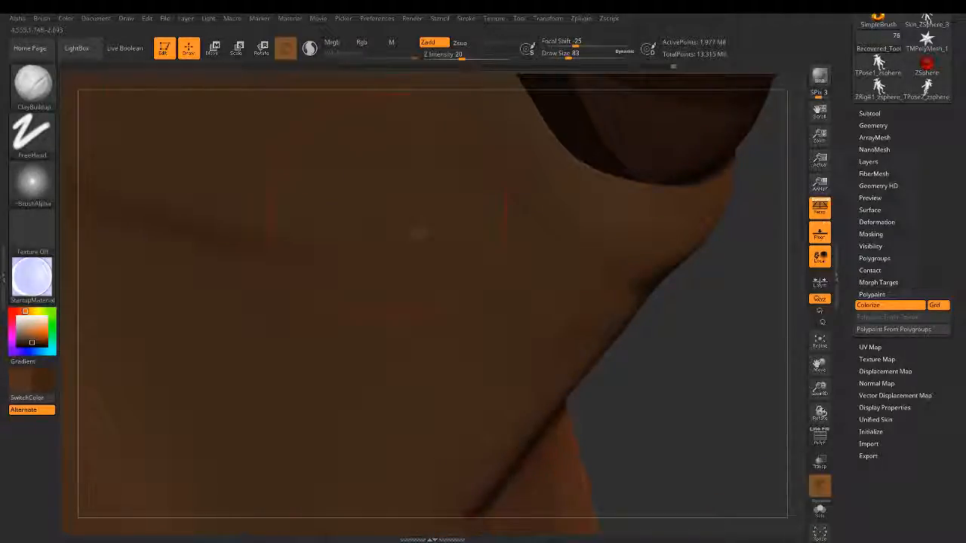
alt+click(411, 236)
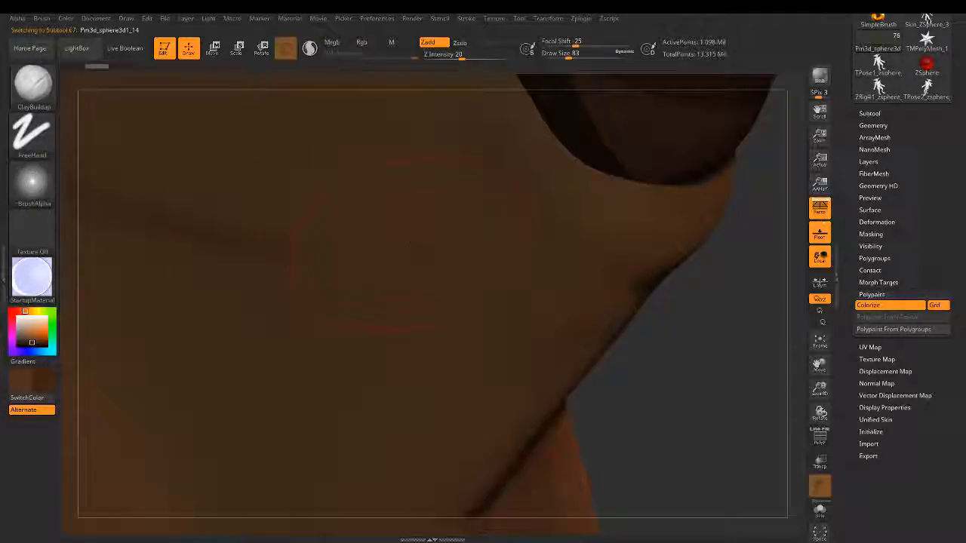
right_drag(412, 351, 203, 511)
right_drag(351, 278, 433, 278)
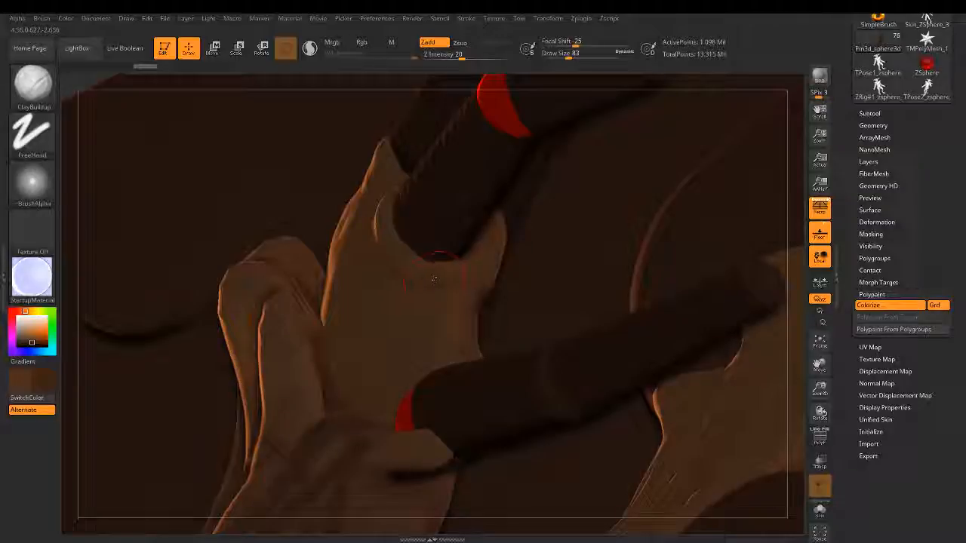
Step: Make the Recovered_Tool body mesh the active subtool at the back of the hand by the finger bases
right_drag(434, 278, 615, 355)
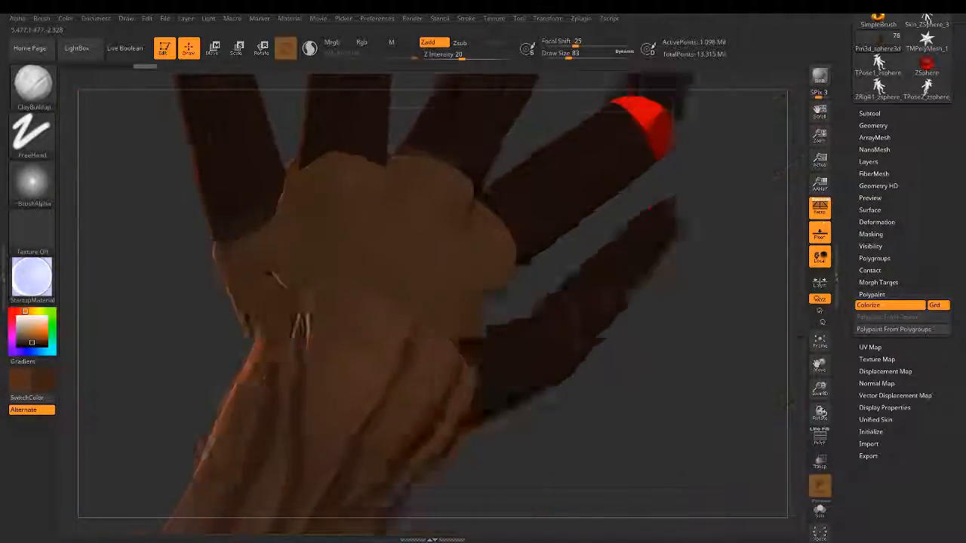
right_drag(378, 276, 458, 322)
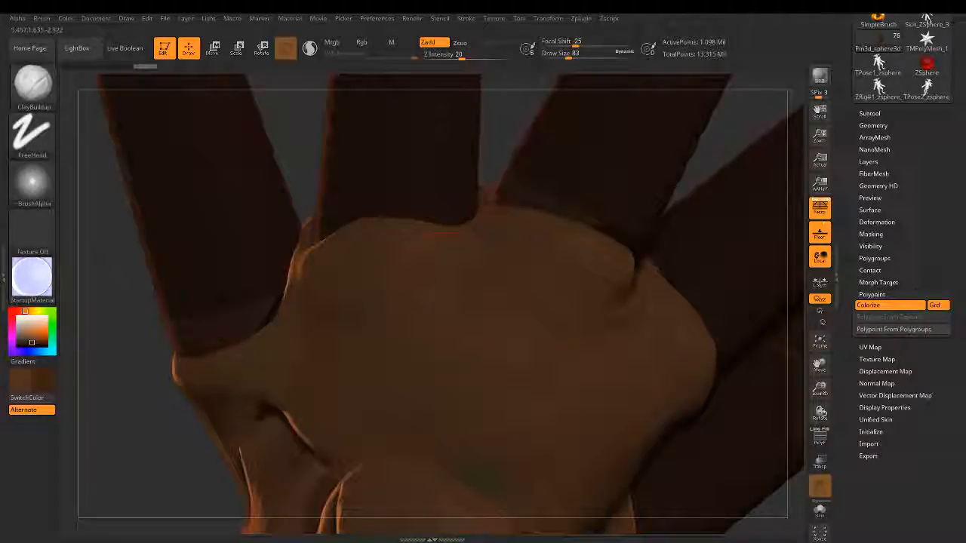
alt+click(464, 278)
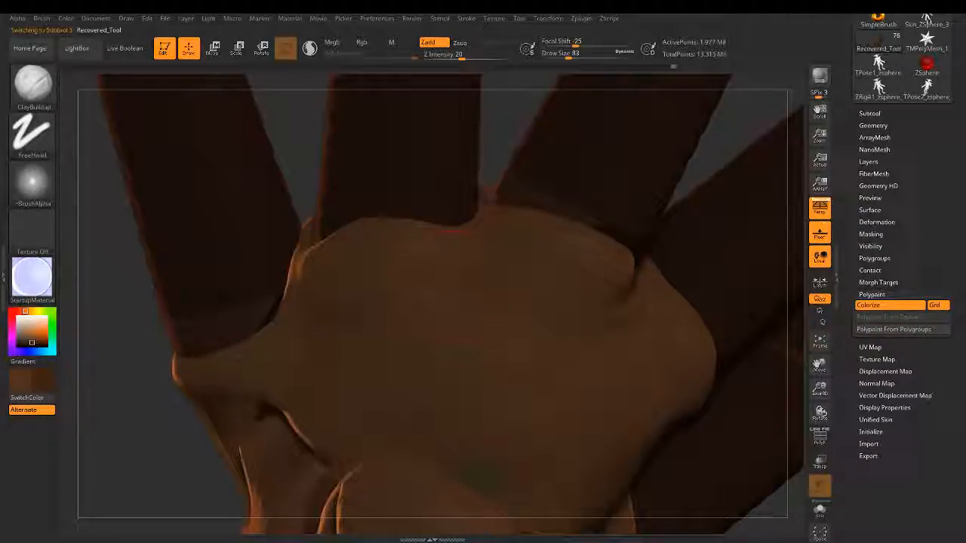
key(shift)
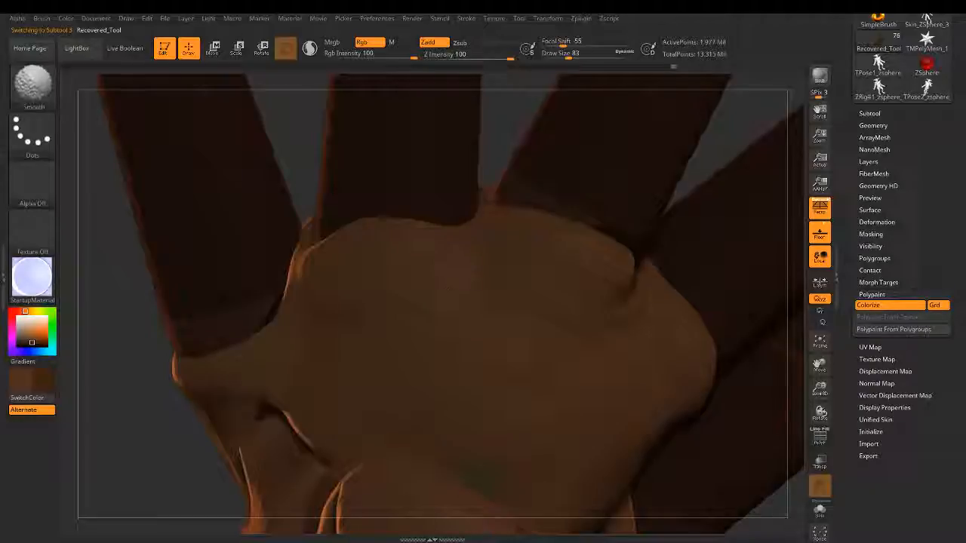
key(ctrl)
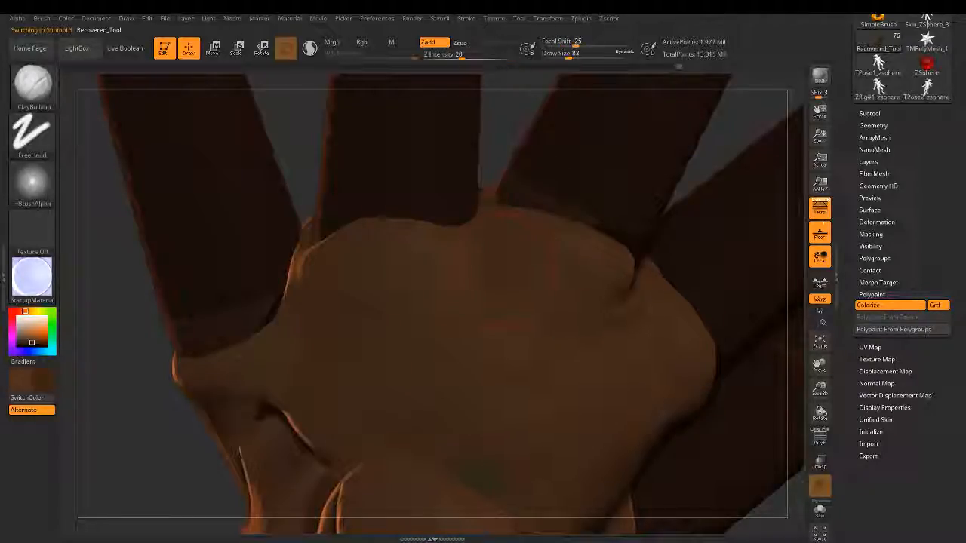
key(shift)
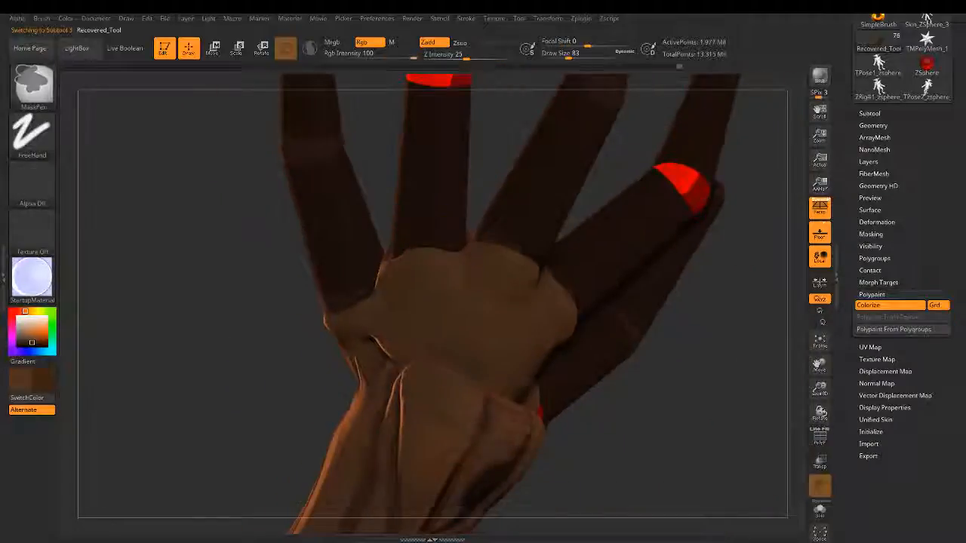
Step: Inspect how deeply the ZSphere fingers sit inside the hand using ghosted transparency, and return to solid display
click(820, 462)
click(820, 485)
mouse_move(456, 348)
right_down()
mouse_move(385, 317)
mouse_move(446, 302)
mouse_move(504, 230)
right_up()
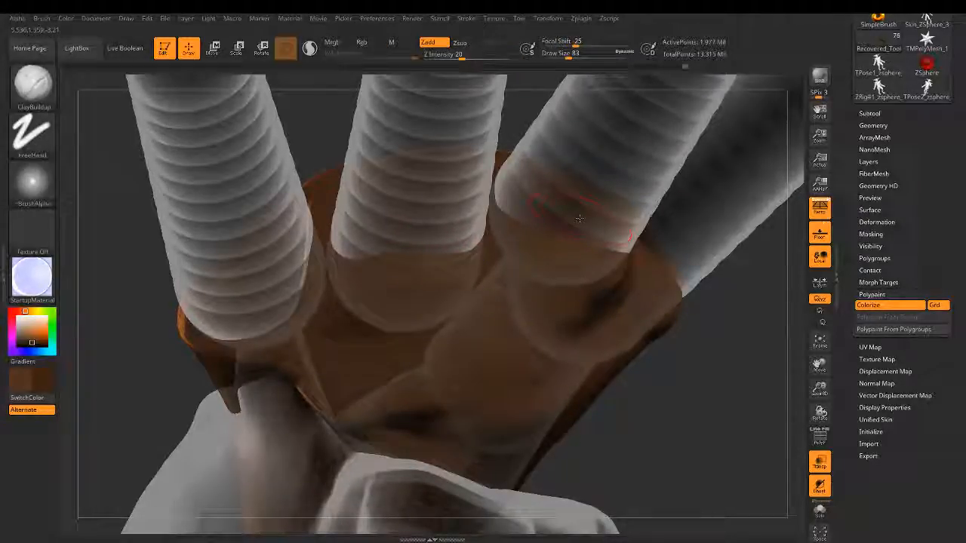
ctrl+right_drag(480, 355, 494, 452)
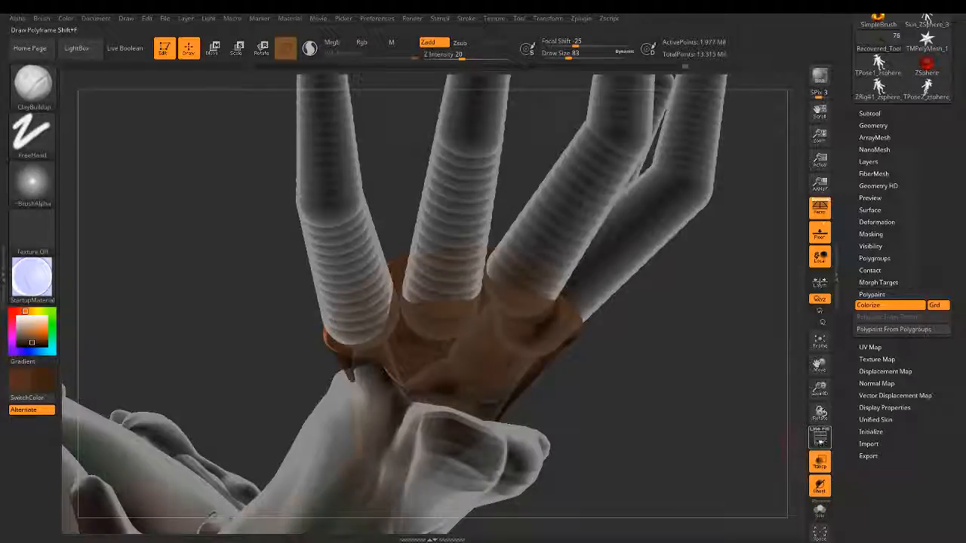
click(820, 462)
Step: Build up and smooth the hand around the thumb base and the wrist junction with ClayBuildup
mouse_move(664, 407)
right_down()
mouse_move(520, 328)
mouse_move(522, 400)
mouse_move(430, 393)
mouse_move(536, 383)
mouse_move(461, 385)
mouse_move(528, 400)
mouse_move(562, 347)
mouse_move(596, 348)
mouse_move(578, 312)
mouse_move(575, 341)
mouse_move(492, 350)
right_up()
mouse_move(470, 409)
right_down()
mouse_move(448, 372)
mouse_move(556, 296)
mouse_move(468, 355)
mouse_move(360, 390)
mouse_move(453, 317)
mouse_move(560, 330)
right_up()
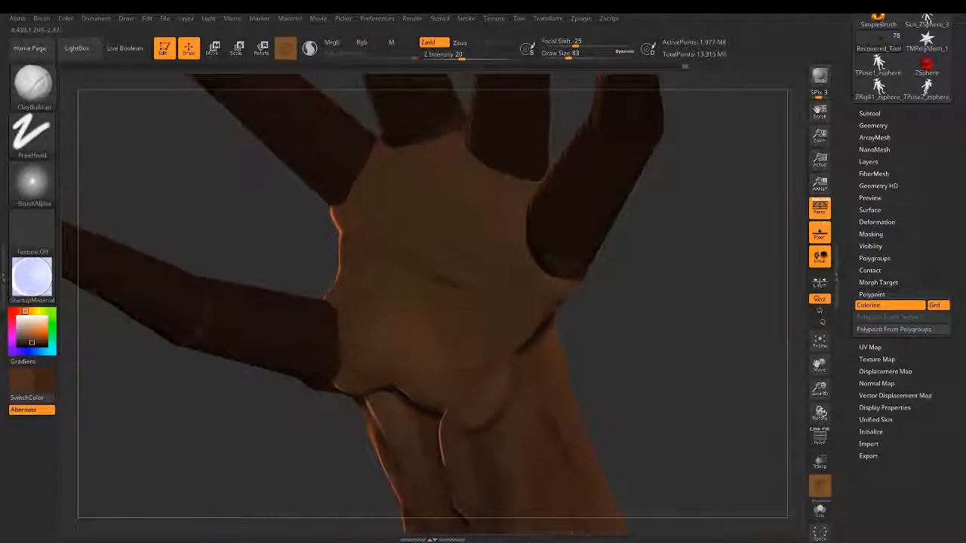
alt+right_drag(403, 300, 539, 195)
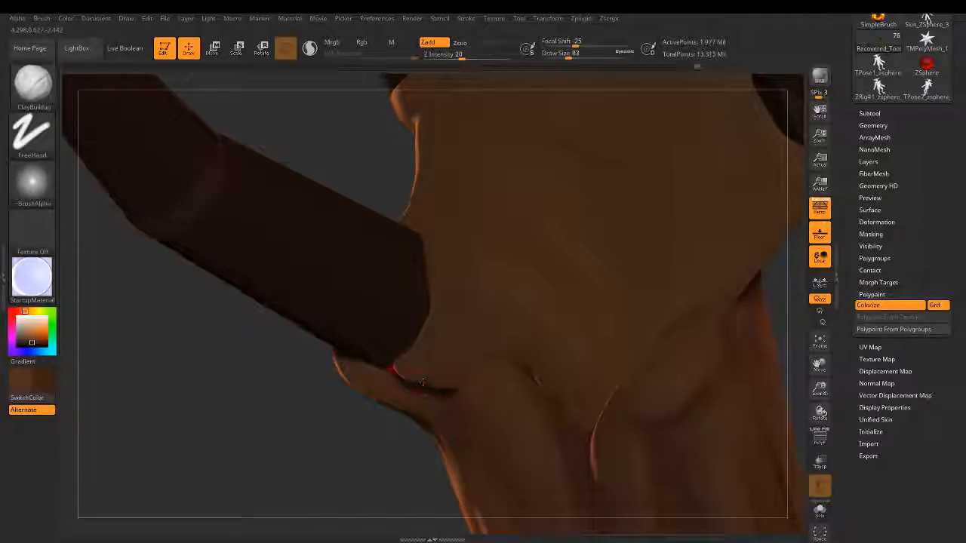
ctrl+right_drag(545, 231, 656, 331)
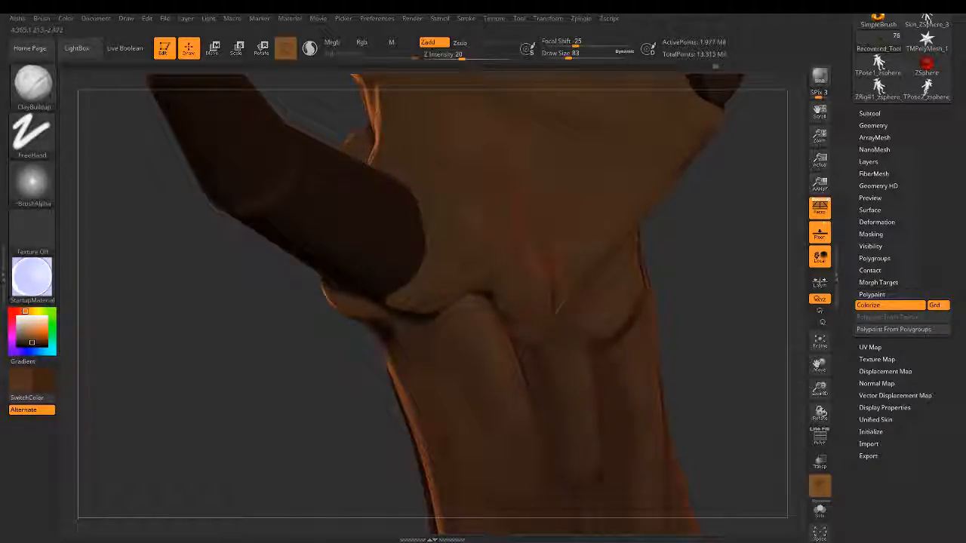
right_drag(541, 357, 546, 320)
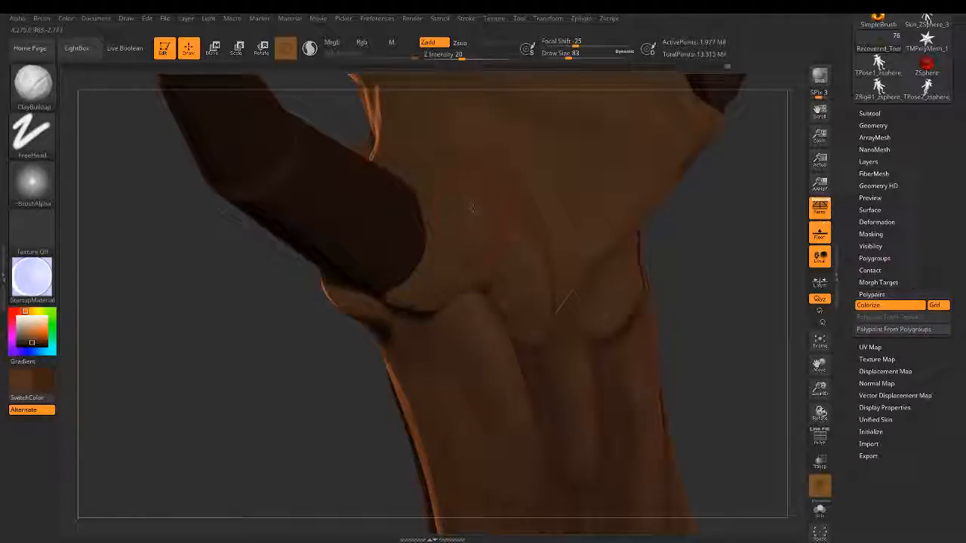
key(shift)
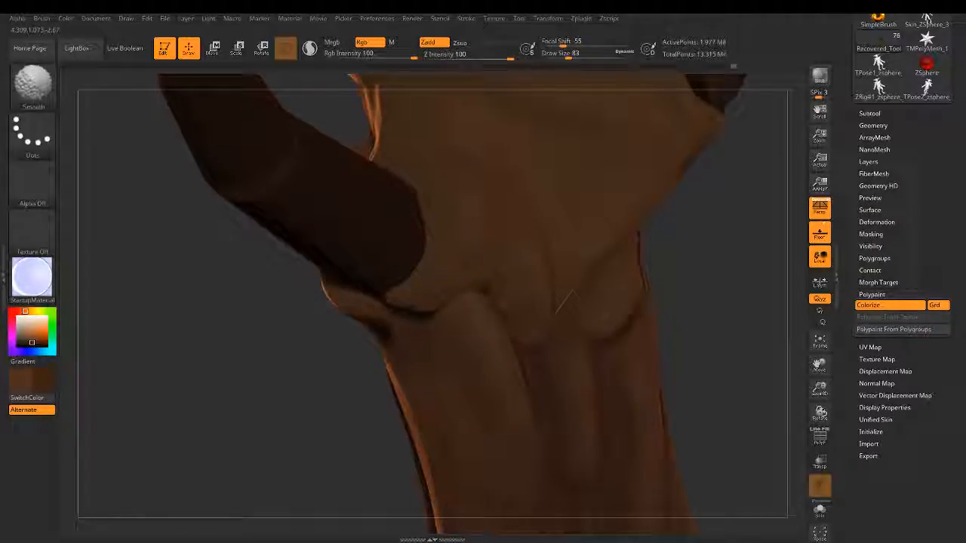
Step: Save the project with the current hand sculpt
mouse_move(565, 300)
right_down()
mouse_move(498, 358)
mouse_move(532, 298)
mouse_move(551, 290)
mouse_move(587, 344)
mouse_move(582, 338)
right_up()
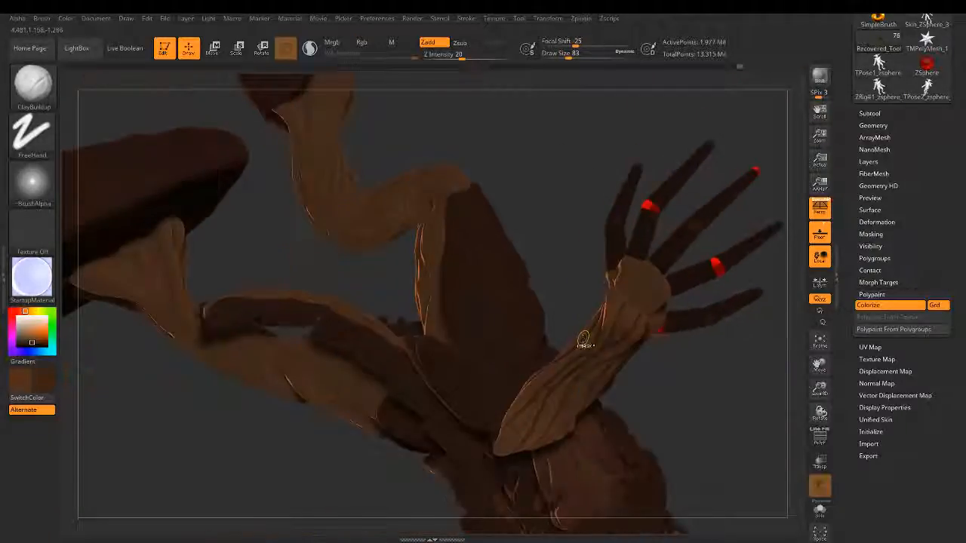
key(ctrl)
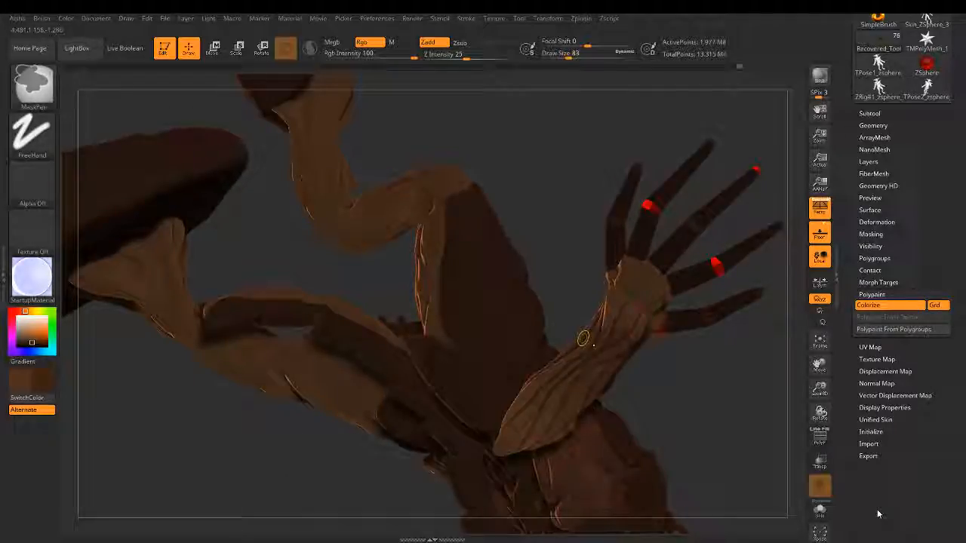
key(ctrl+s)
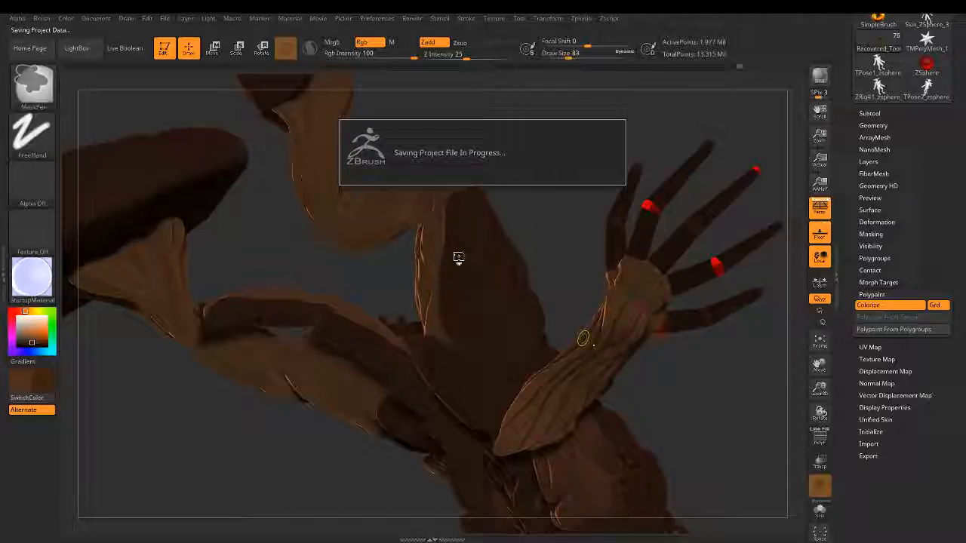
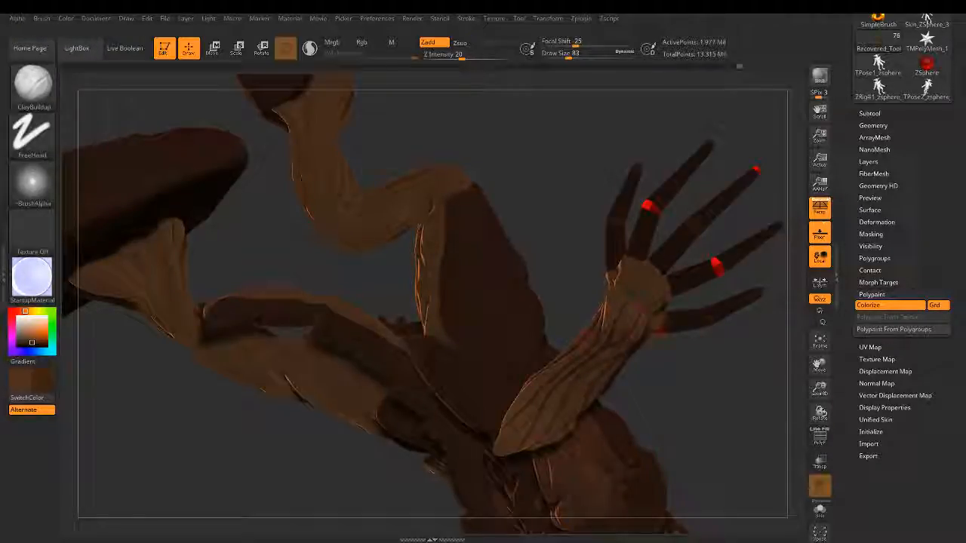
Step: Build up and smooth the edge of the hand where the outermost ZSphere finger meets the wrist
mouse_move(558, 262)
mouse_down()
mouse_move(496, 202)
mouse_move(470, 222)
mouse_move(646, 145)
mouse_move(677, 212)
mouse_move(706, 332)
mouse_move(800, 163)
mouse_move(721, 128)
mouse_move(758, 355)
mouse_move(583, 242)
mouse_move(584, 288)
mouse_up()
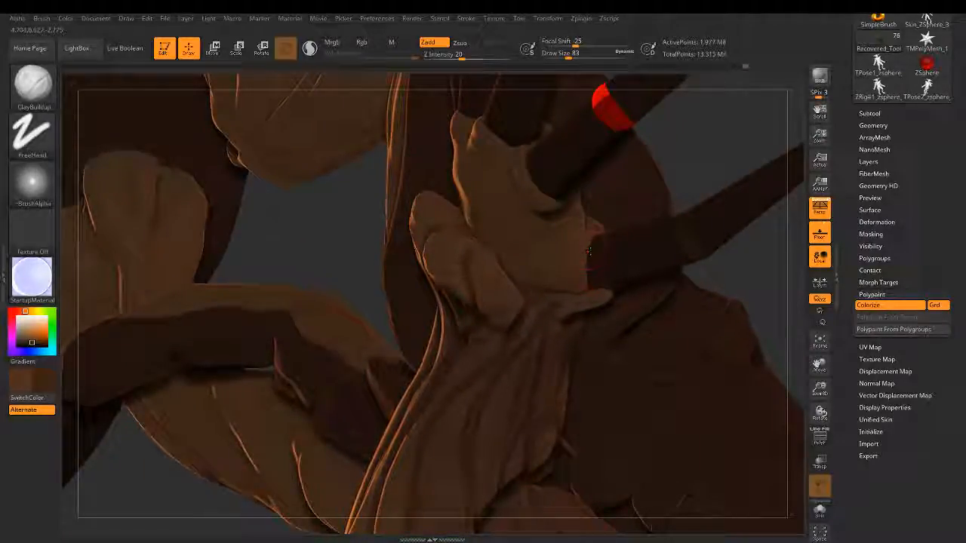
drag(590, 251, 589, 286)
mouse_move(721, 144)
mouse_down()
mouse_move(743, 333)
mouse_move(781, 492)
mouse_move(724, 362)
mouse_move(662, 343)
mouse_move(598, 190)
mouse_up()
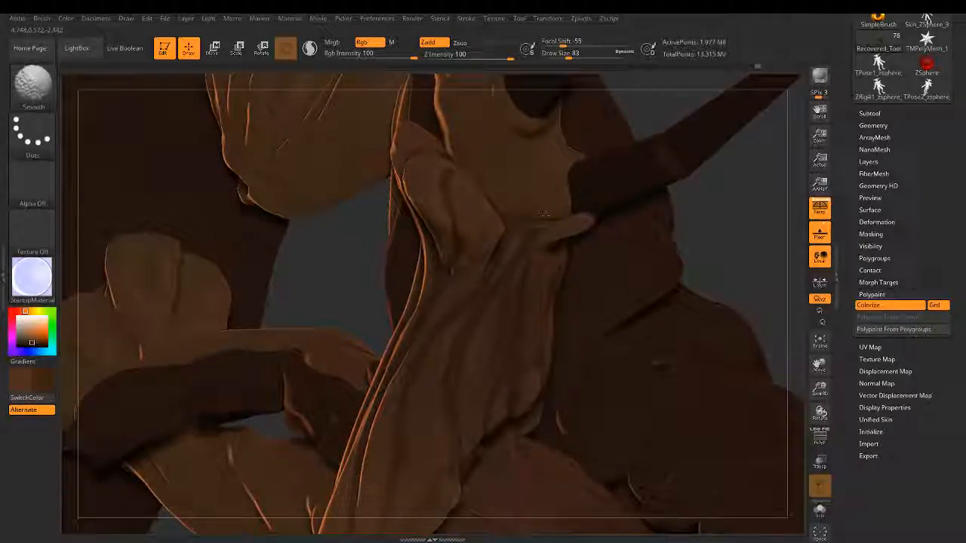
mouse_move(554, 343)
ctrl+right_down()
mouse_move(520, 307)
mouse_move(579, 275)
mouse_move(603, 310)
mouse_move(598, 336)
mouse_move(594, 295)
mouse_move(504, 259)
ctrl+right_up()
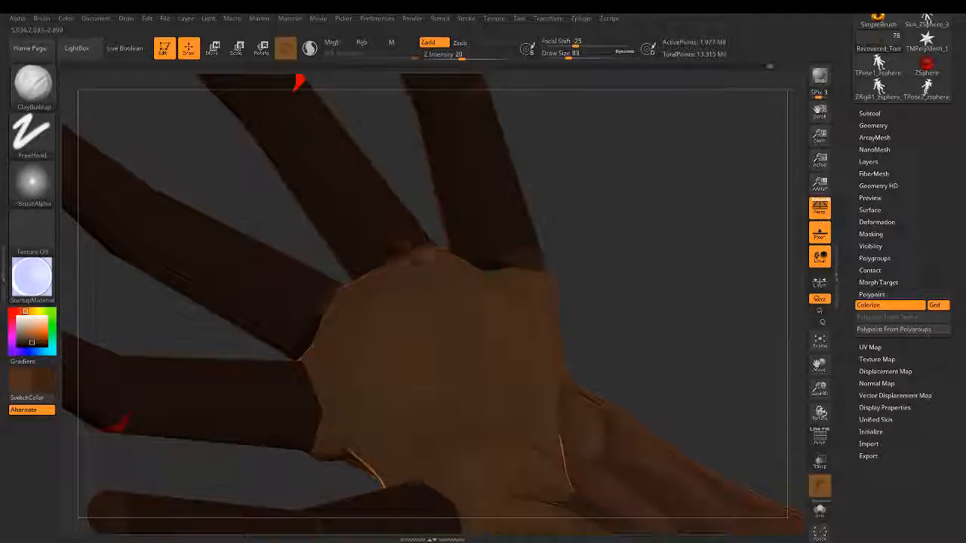
Step: Examine the palms, finger placement and overall pose from several angles, down to the legs
mouse_move(429, 239)
right_down()
mouse_move(430, 256)
mouse_move(569, 233)
mouse_move(520, 234)
right_up()
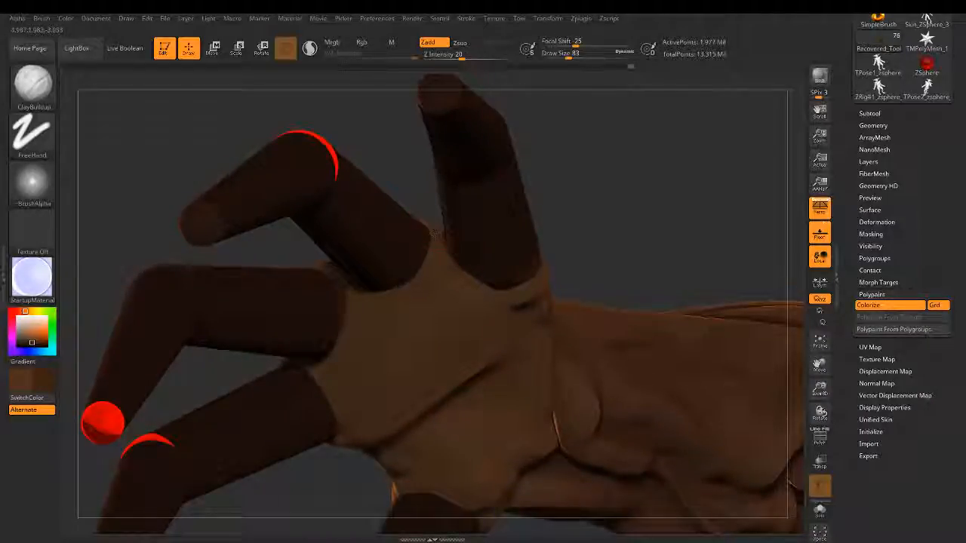
mouse_move(581, 218)
right_down()
mouse_move(544, 228)
mouse_move(573, 224)
right_up()
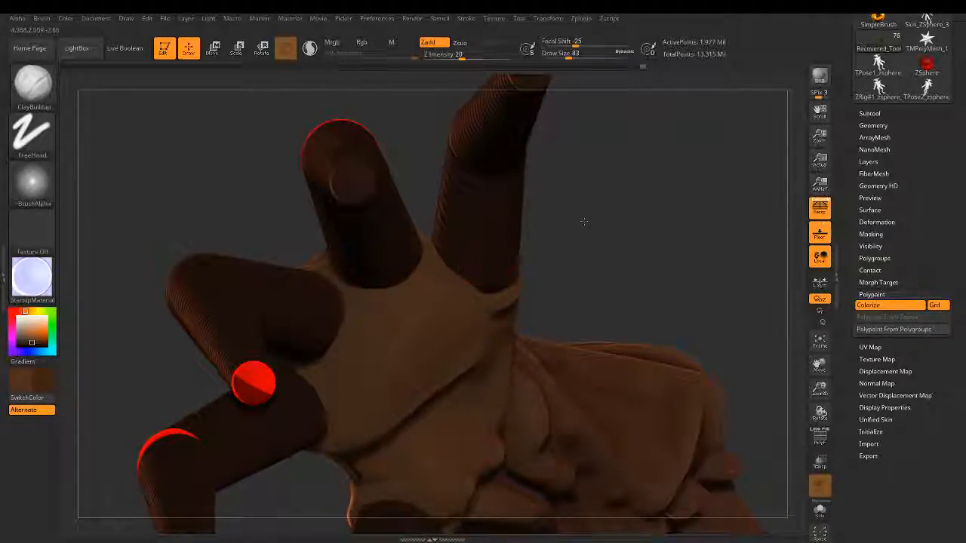
right_drag(582, 216, 596, 195)
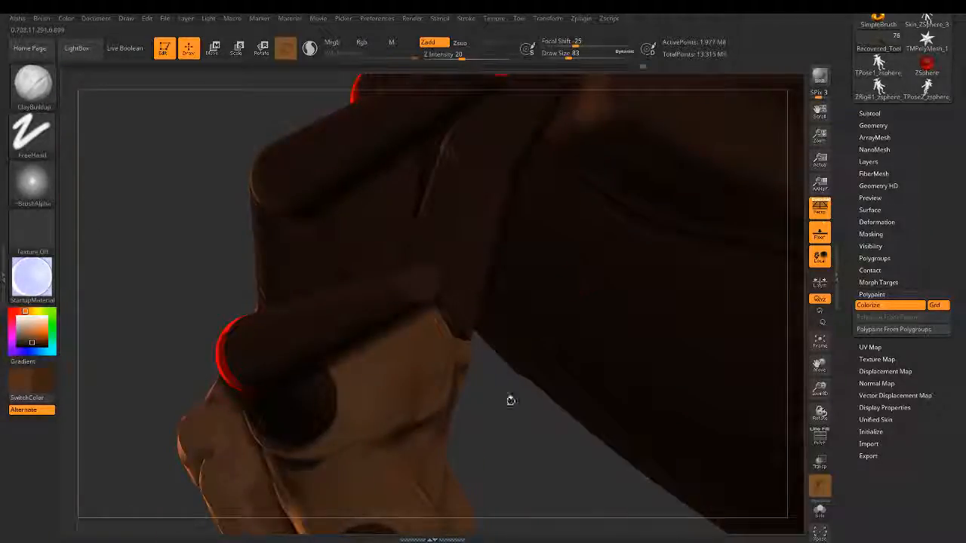
ctrl+click(457, 391)
right_drag(456, 392, 431, 140)
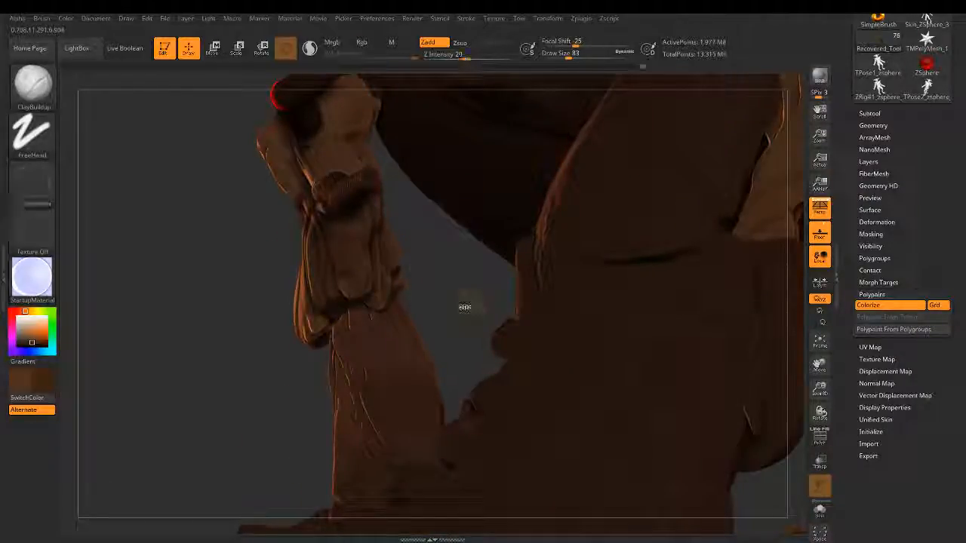
mouse_move(465, 307)
ctrl+right_down()
mouse_move(360, 198)
mouse_move(348, 167)
ctrl+right_up()
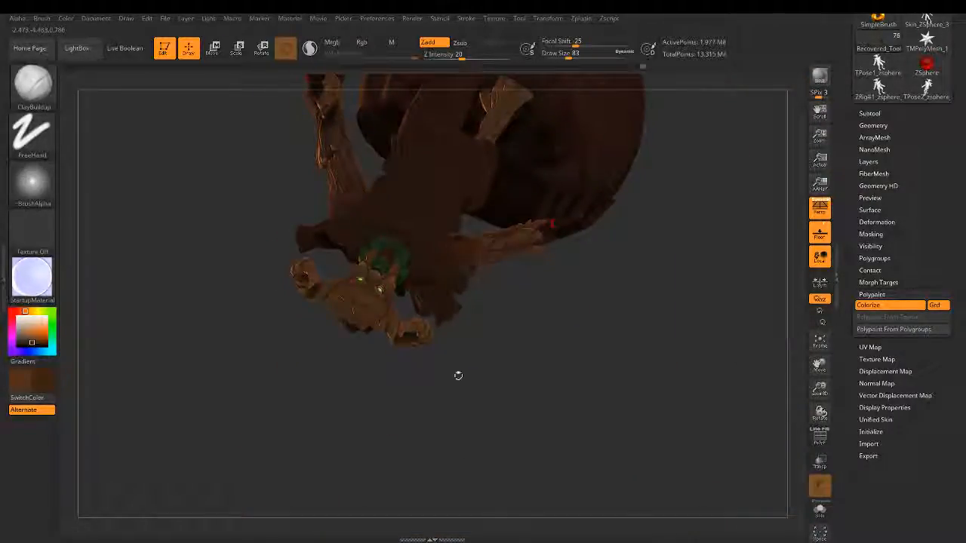
mouse_move(457, 375)
right_down()
mouse_move(435, 224)
mouse_move(325, 250)
mouse_move(384, 242)
mouse_move(553, 186)
mouse_move(585, 281)
mouse_move(513, 227)
mouse_move(432, 188)
right_up()
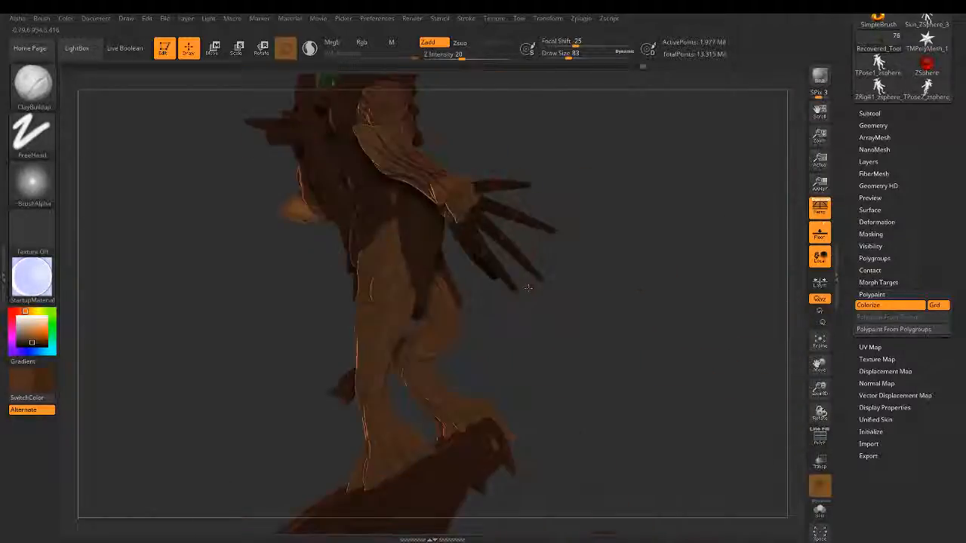
mouse_move(426, 319)
right_down()
mouse_move(357, 355)
mouse_move(453, 325)
mouse_move(537, 279)
mouse_move(524, 310)
right_up()
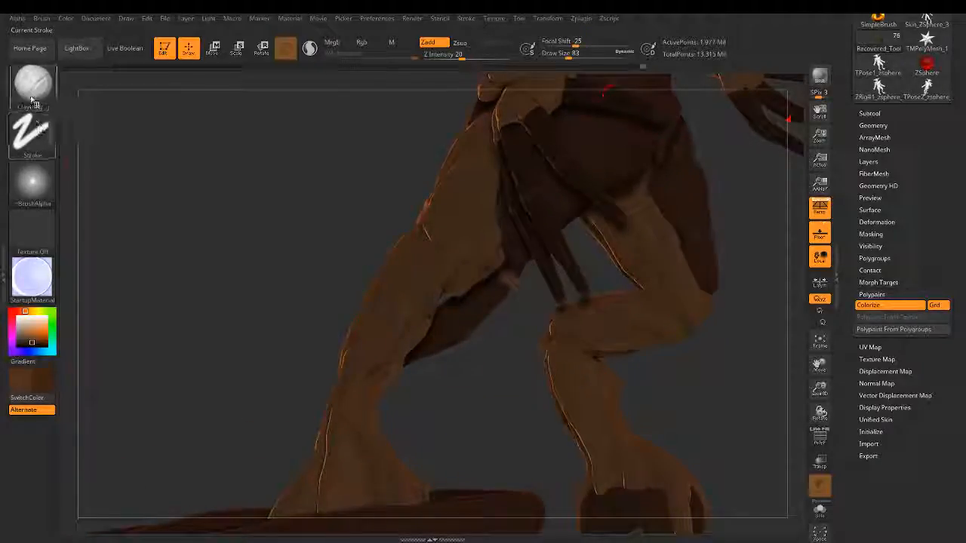
Step: Reshape the knee, shin and calf contours of the outstretched leg with the Move Topological brush at draw size 1000
click(33, 83)
click(229, 104)
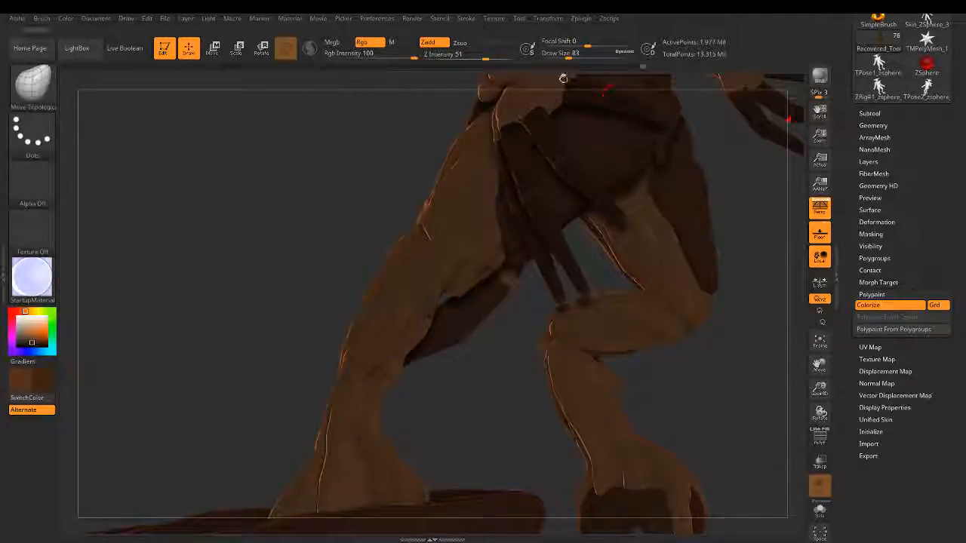
drag(638, 56, 643, 57)
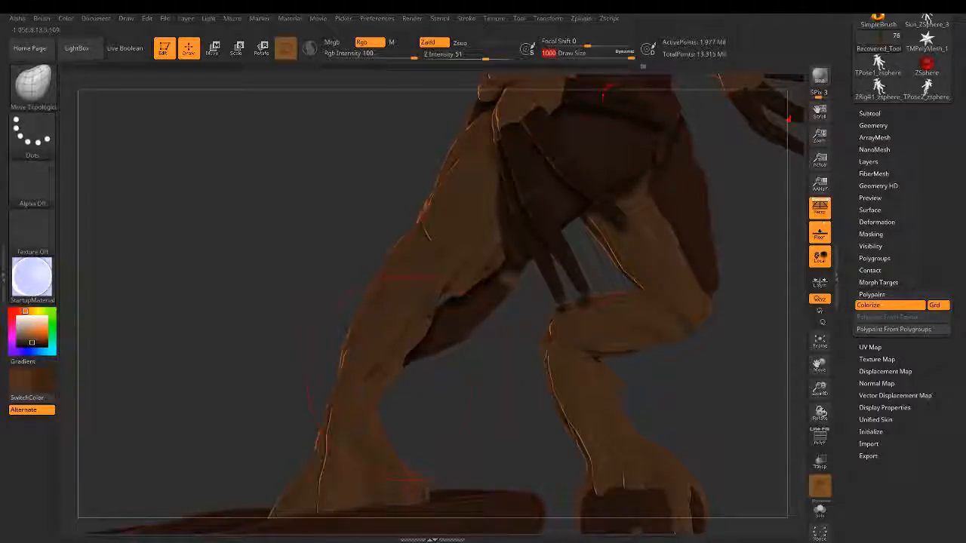
drag(361, 387, 371, 377)
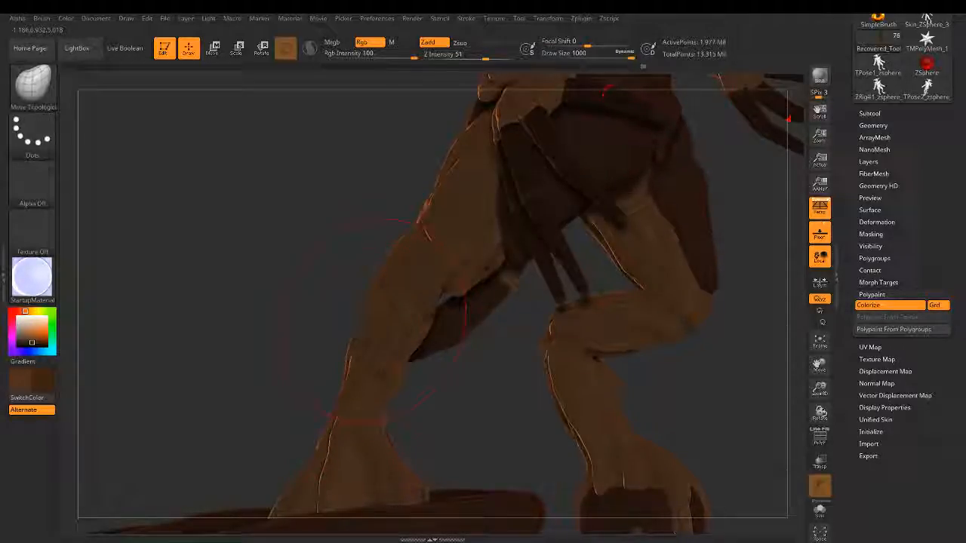
mouse_move(446, 259)
mouse_down()
mouse_move(458, 265)
mouse_move(457, 298)
mouse_up()
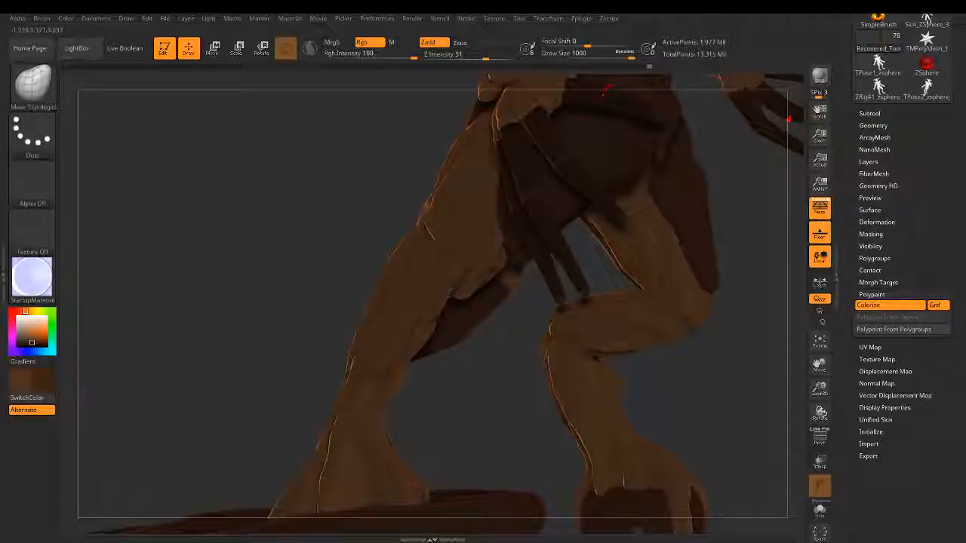
drag(418, 229, 422, 234)
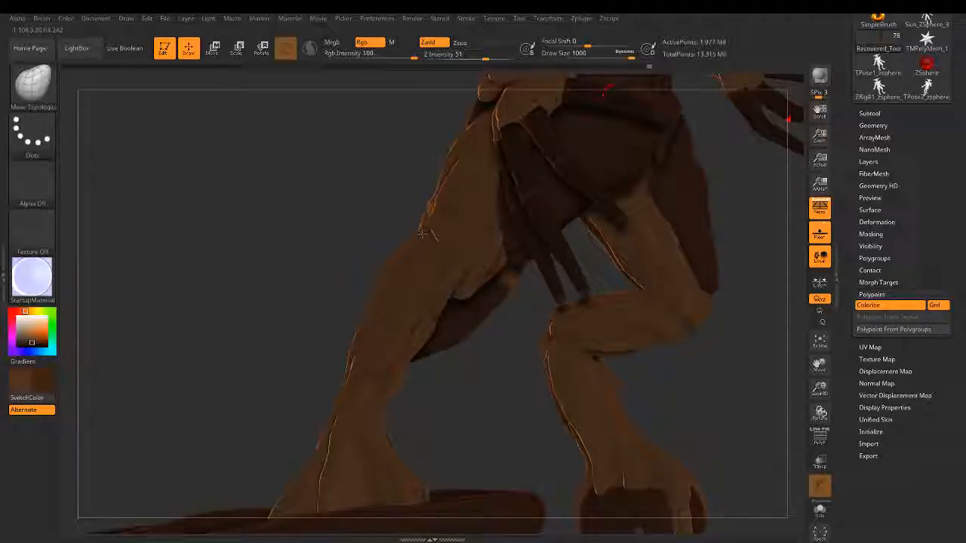
drag(393, 268, 392, 266)
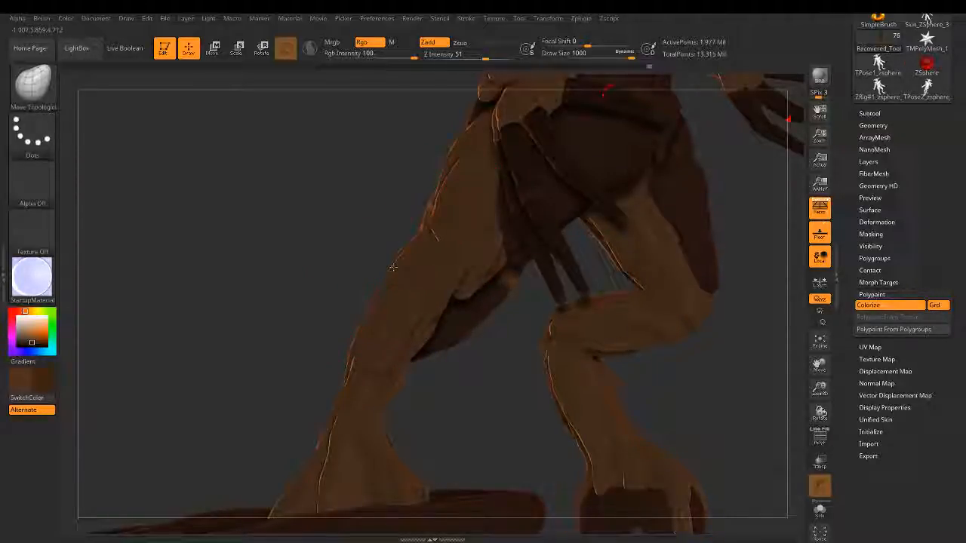
mouse_move(502, 357)
mouse_down()
mouse_move(572, 347)
mouse_move(603, 321)
mouse_up()
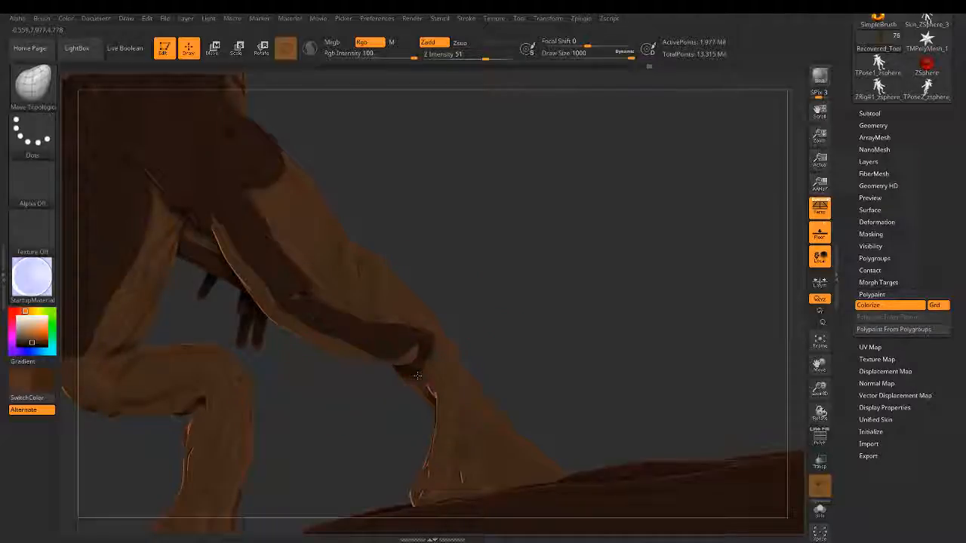
ctrl+right_drag(553, 220, 501, 279)
mouse_move(501, 279)
mouse_down()
mouse_move(618, 239)
mouse_move(461, 281)
mouse_up()
mouse_move(570, 323)
ctrl+right_down()
mouse_move(563, 309)
mouse_move(476, 261)
mouse_move(618, 326)
mouse_move(501, 311)
ctrl+right_up()
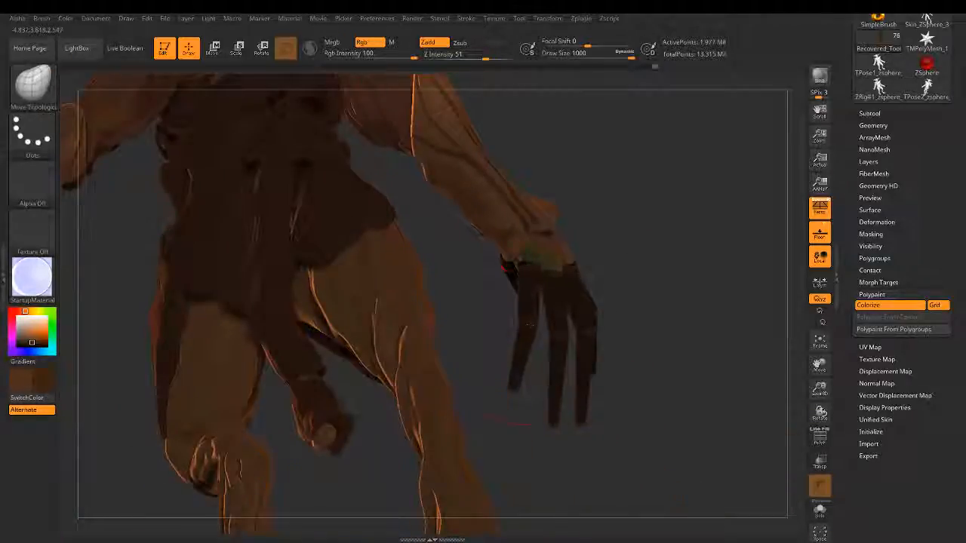
Step: Set the Move Topological draw size to 149 and examine the hands, legs and full-figure pose
click(214, 47)
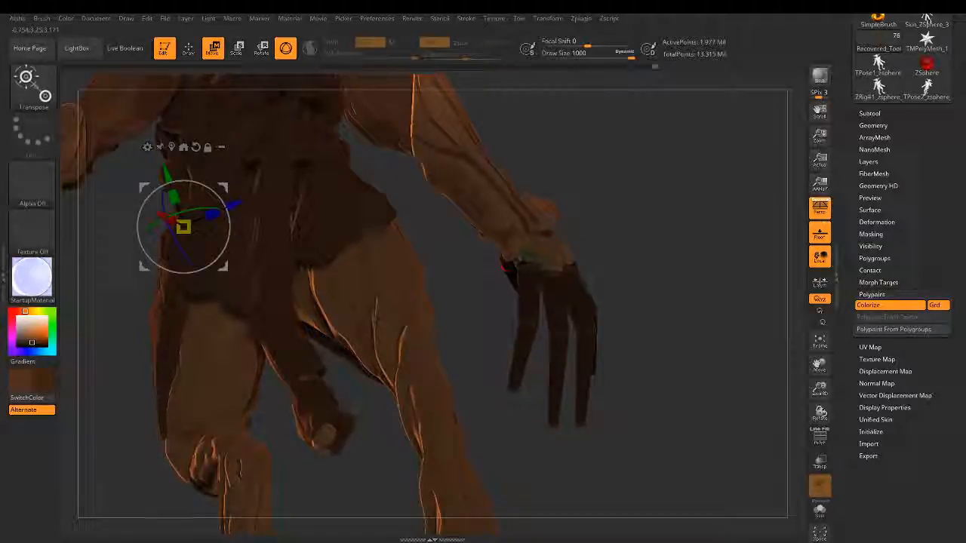
click(188, 41)
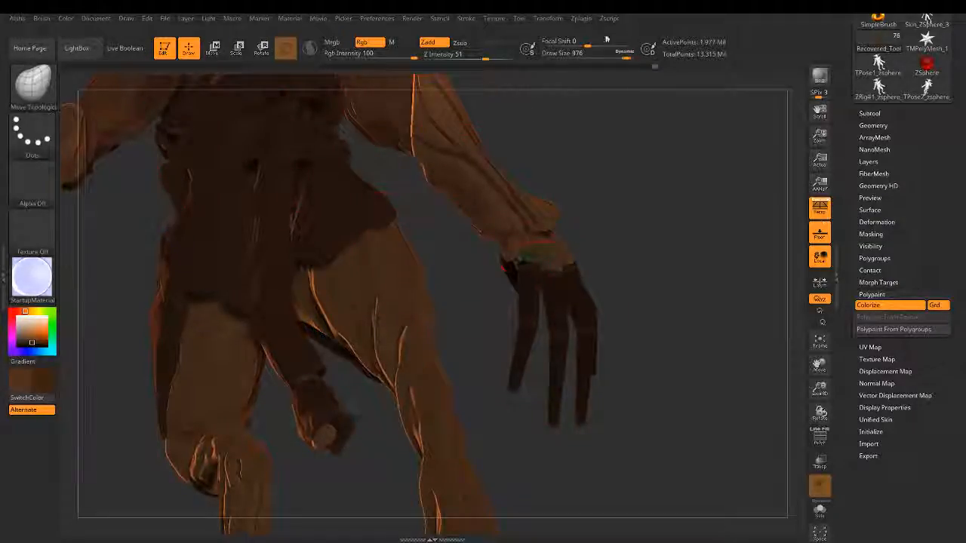
click(591, 59)
drag(580, 61, 577, 59)
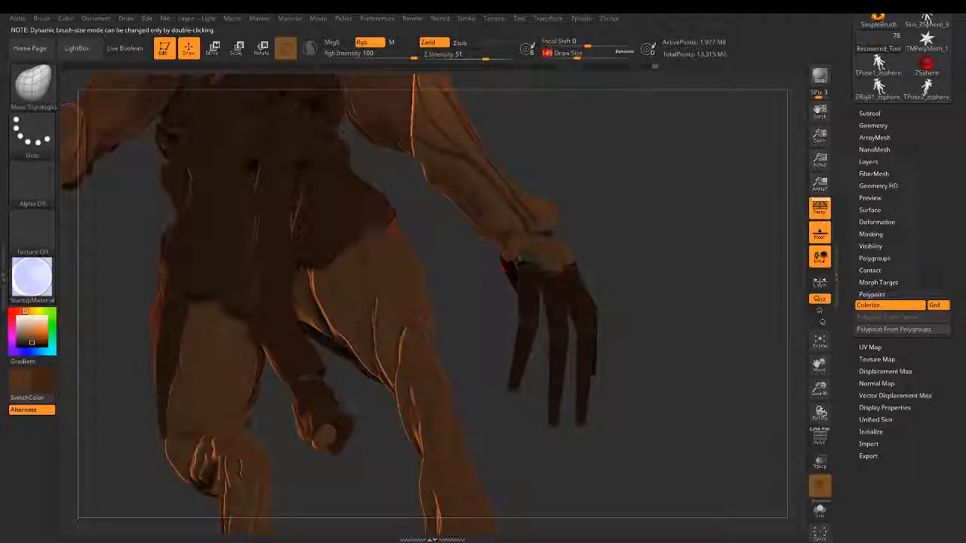
drag(413, 232, 180, 334)
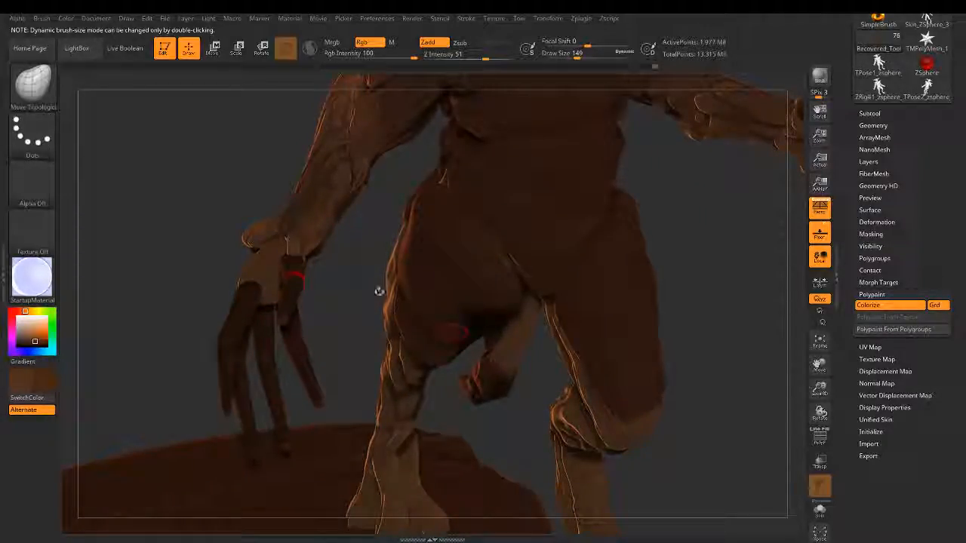
mouse_move(380, 292)
mouse_down()
mouse_move(382, 283)
mouse_move(395, 295)
mouse_up()
ctrl+right_drag(377, 291, 362, 249)
mouse_move(364, 302)
mouse_down()
mouse_move(367, 363)
mouse_move(355, 357)
mouse_up()
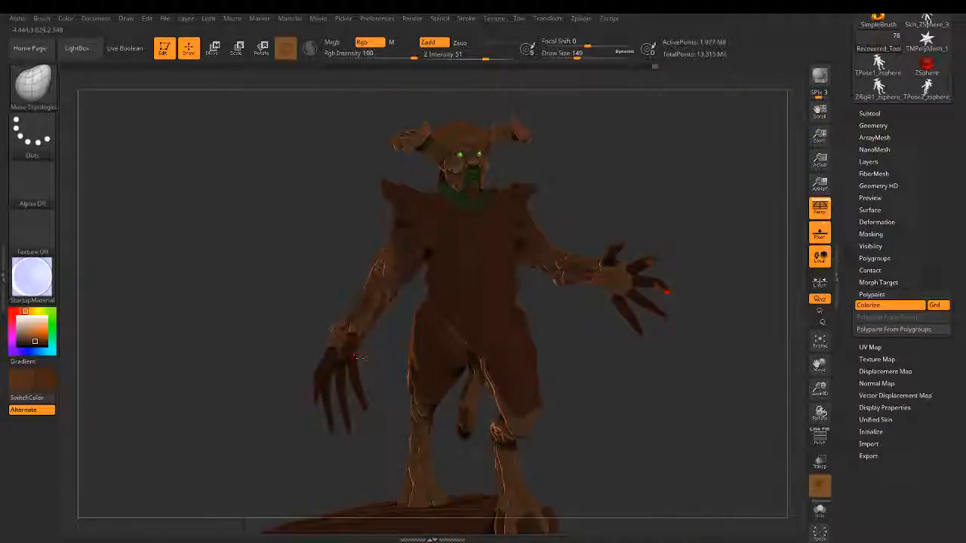
Step: Match the current colour to the creature's bark by sampling brown tones from its head, arms, legs and outstretched hand
click(35, 340)
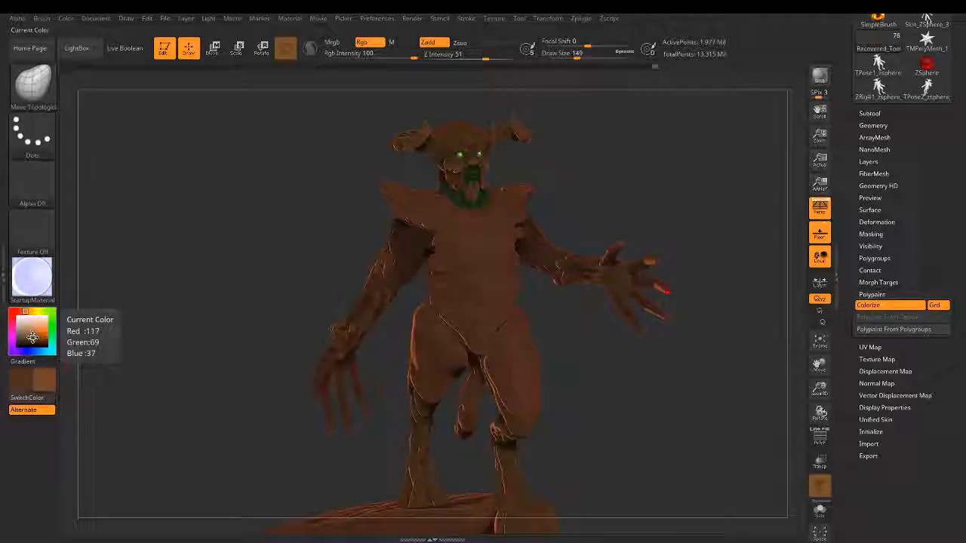
click(35, 337)
drag(47, 384, 384, 258)
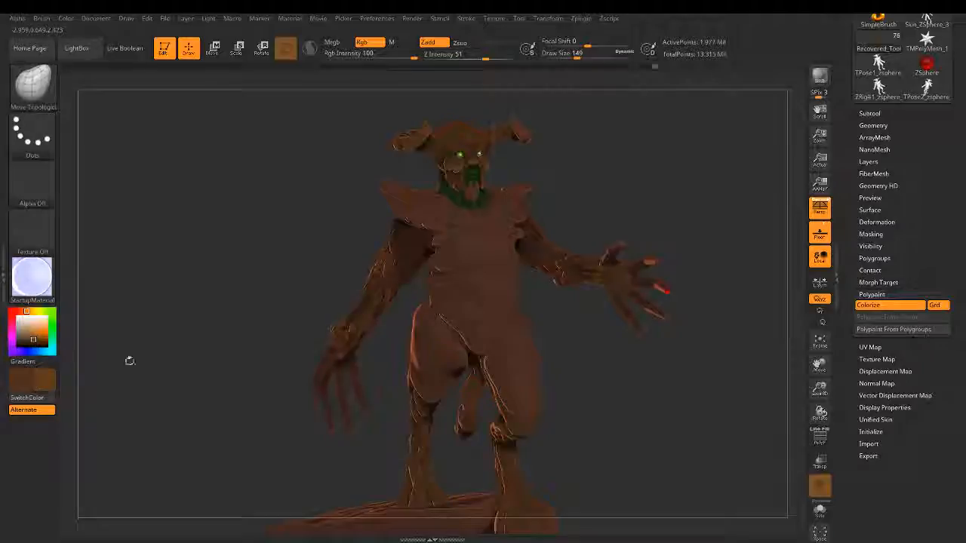
drag(45, 381, 451, 145)
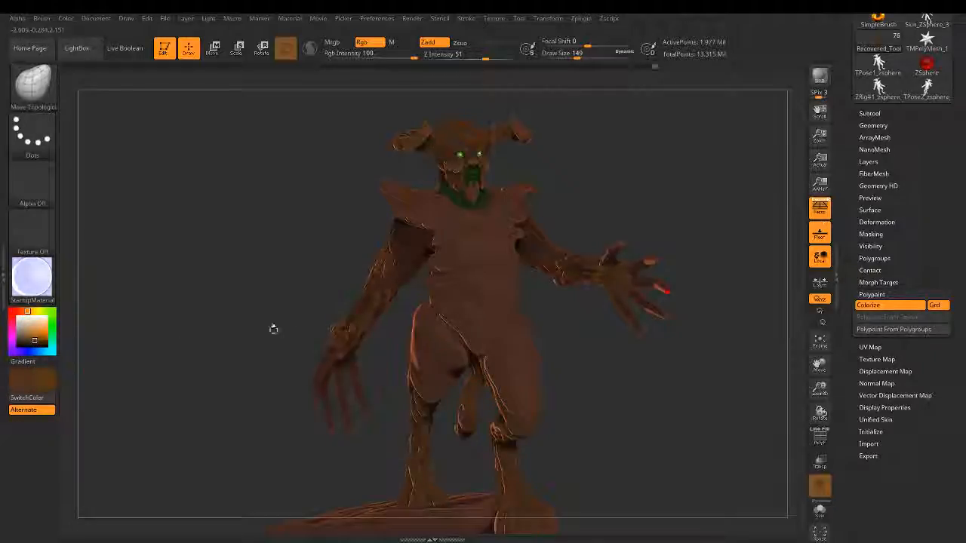
drag(49, 394, 403, 274)
drag(332, 331, 318, 339)
drag(257, 370, 200, 370)
drag(40, 379, 510, 400)
drag(373, 396, 270, 326)
drag(51, 384, 531, 259)
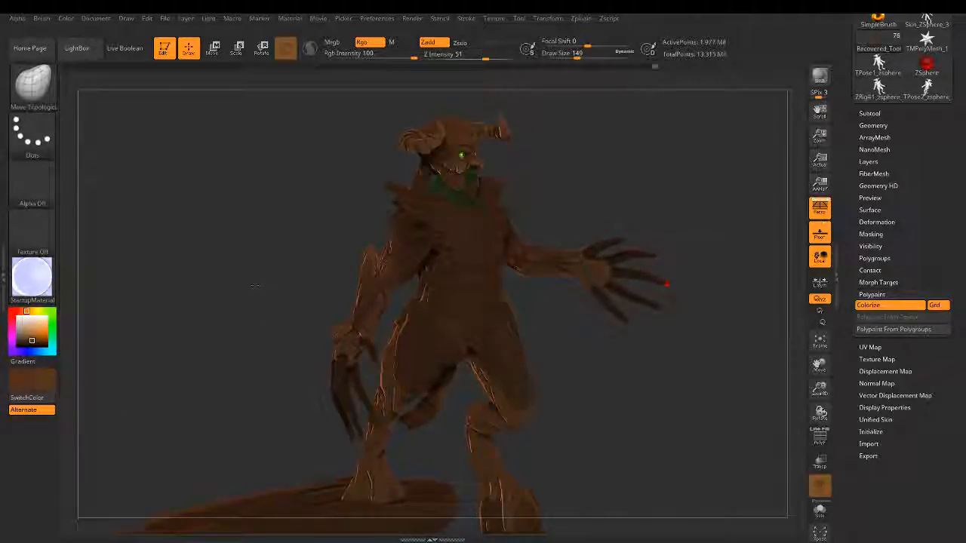
drag(254, 285, 210, 286)
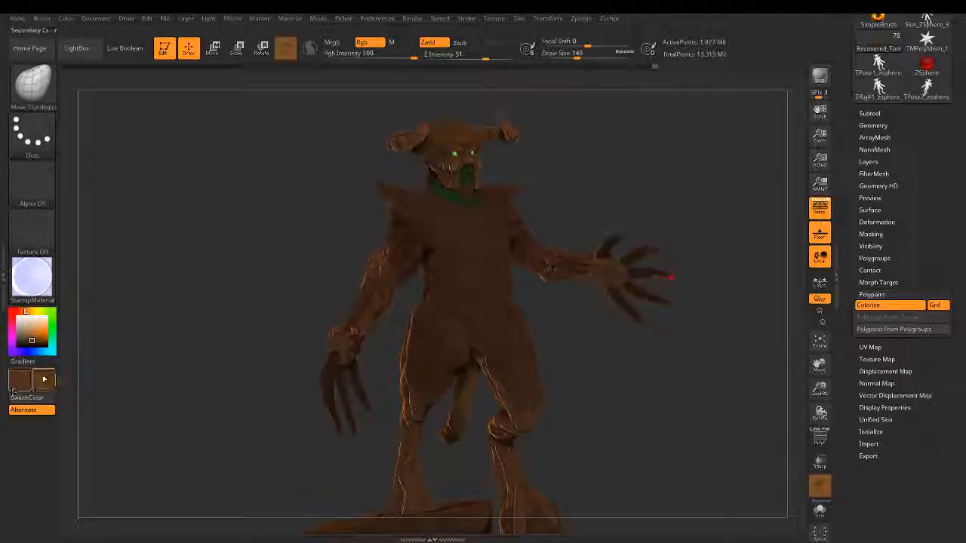
drag(52, 381, 598, 290)
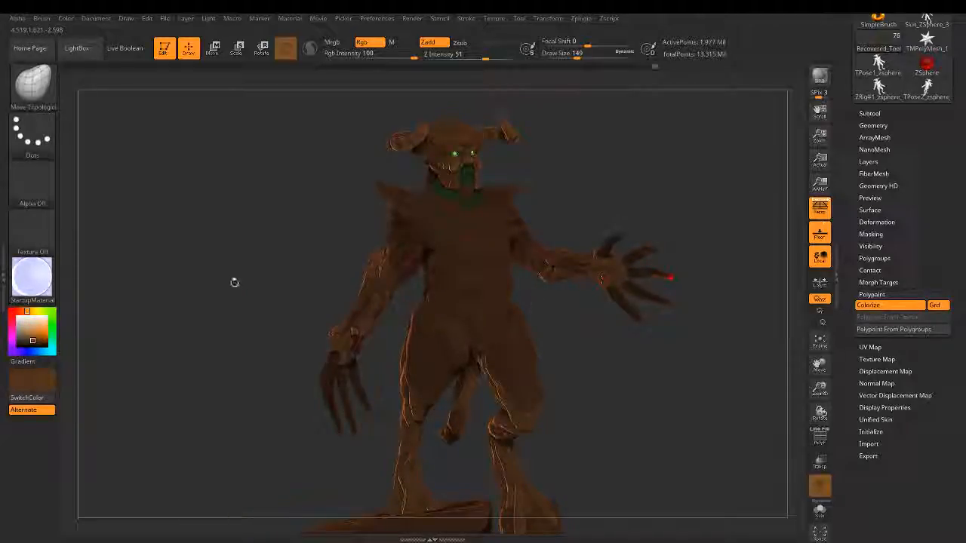
Step: Set up the ClayBuildup brush with draw size 56 and Z intensity 55, and select the chest plate beside the green neck
drag(233, 281, 354, 284)
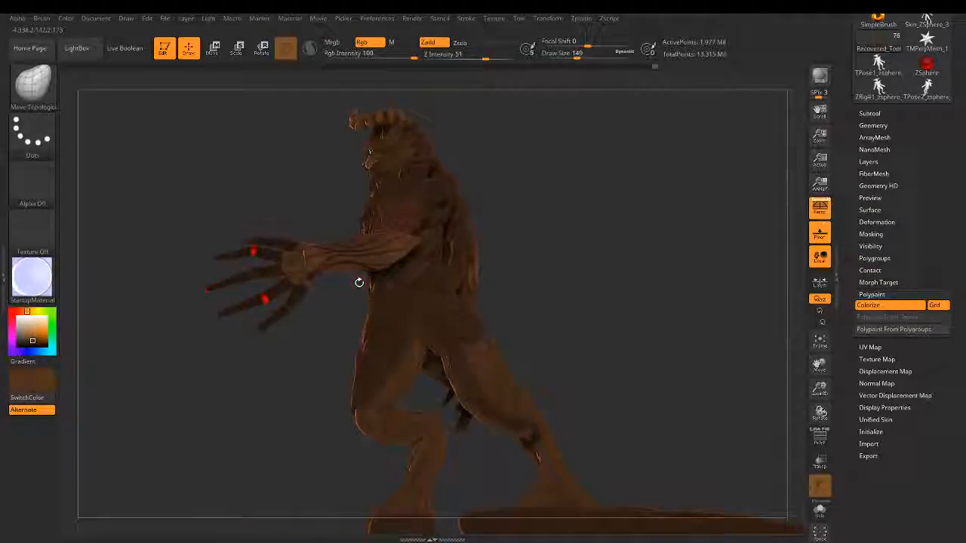
mouse_move(334, 280)
ctrl+right_down()
mouse_move(340, 303)
mouse_move(372, 272)
mouse_move(340, 284)
mouse_move(292, 172)
ctrl+right_up()
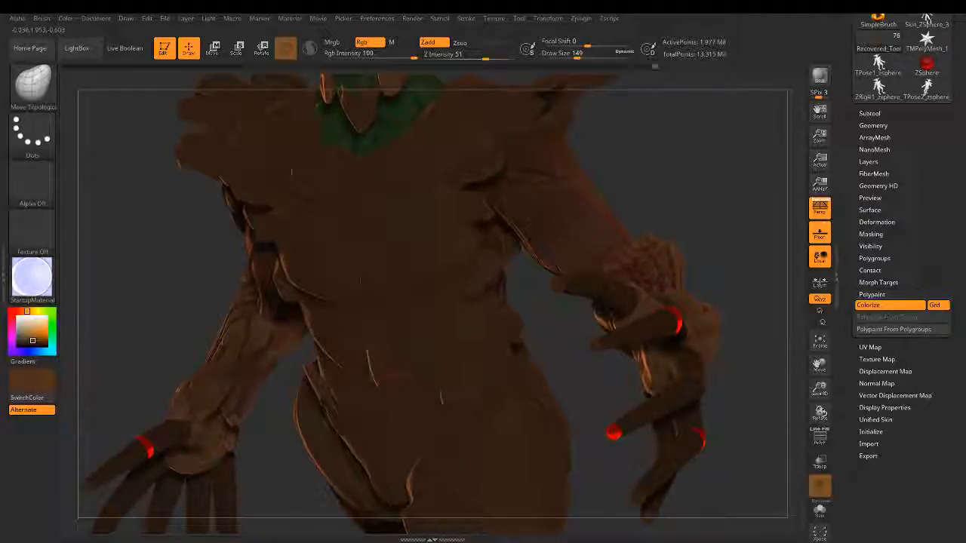
mouse_move(412, 355)
right_down()
mouse_move(423, 400)
mouse_move(472, 431)
right_up()
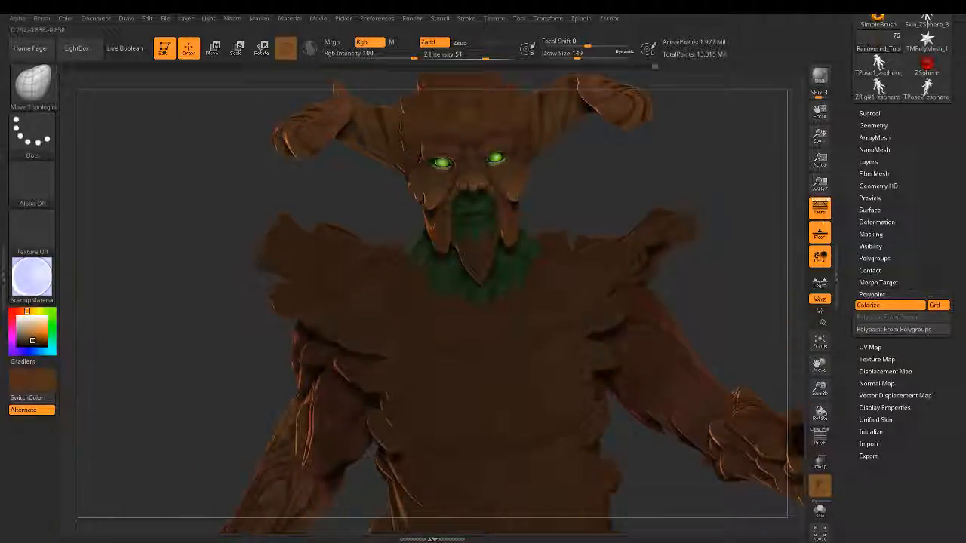
right_drag(423, 302, 412, 362)
mouse_move(378, 234)
ctrl+right_down()
mouse_move(390, 297)
mouse_move(406, 222)
mouse_move(412, 302)
ctrl+right_up()
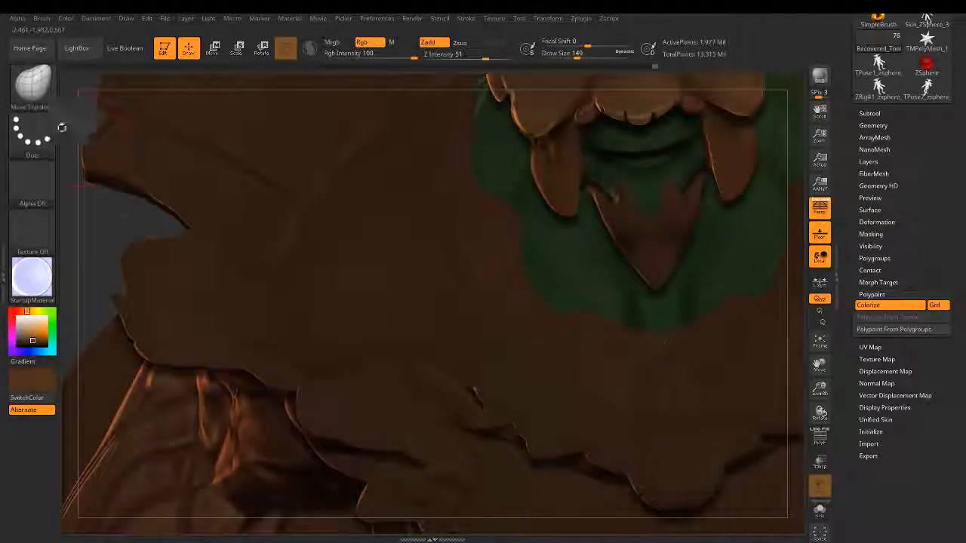
click(33, 85)
click(144, 92)
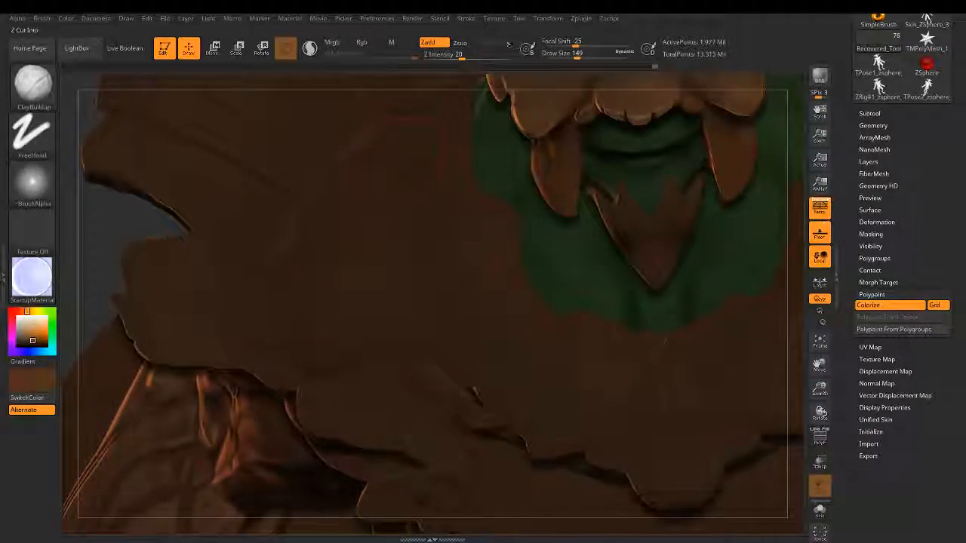
drag(578, 52, 563, 53)
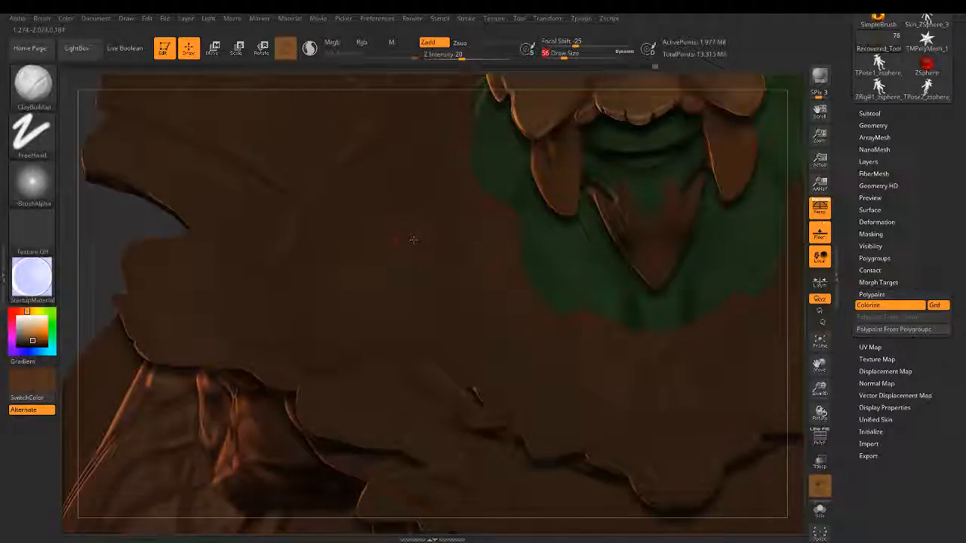
right_drag(615, 197, 424, 230)
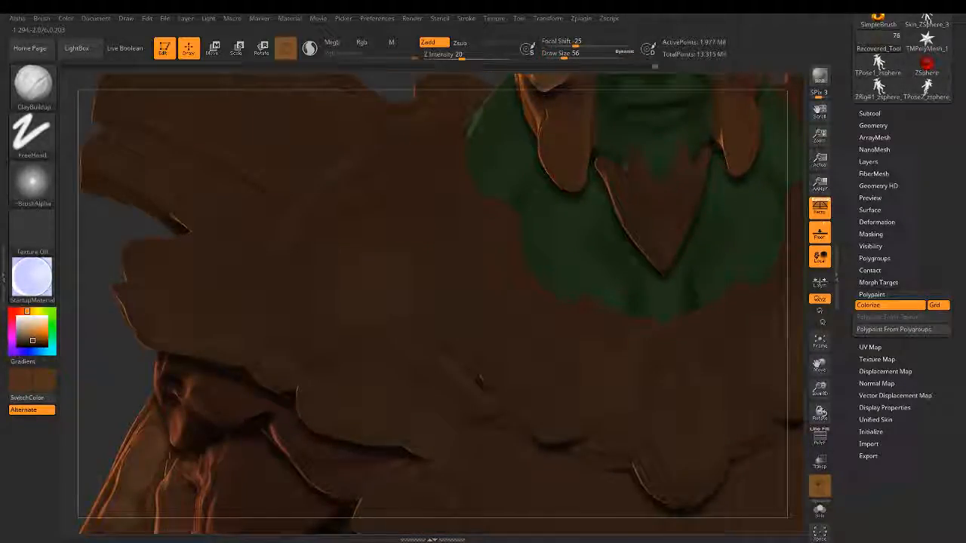
drag(453, 54, 489, 54)
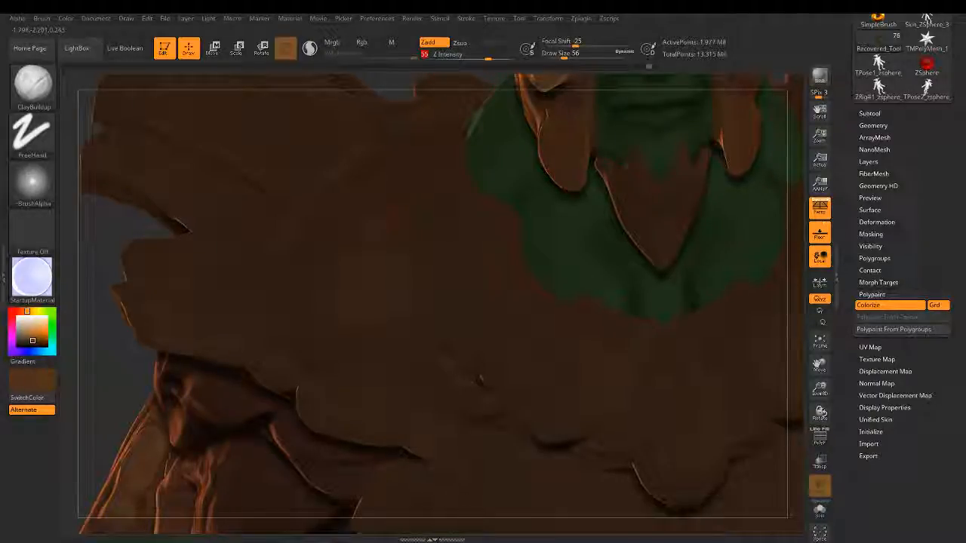
alt+click(388, 249)
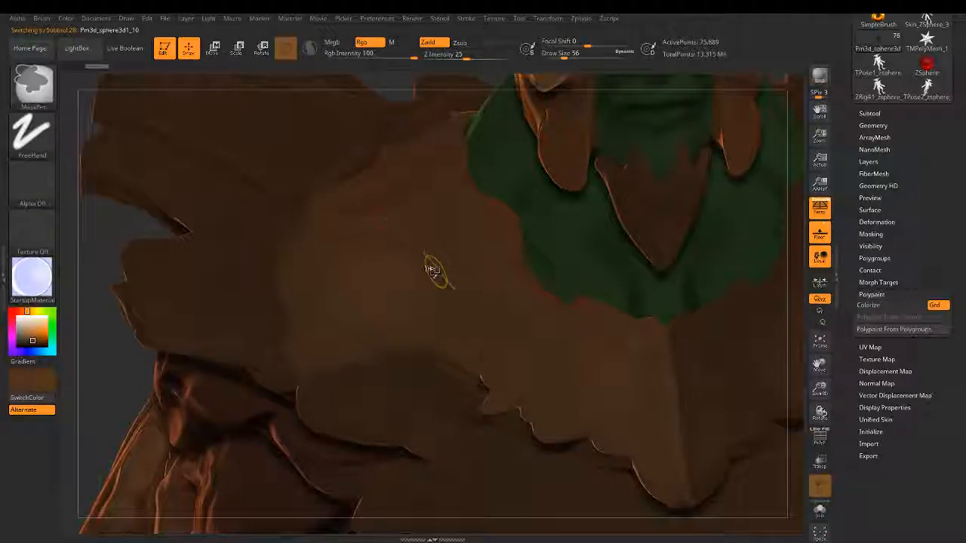
Step: Select the shoulder plate and smooth its edge where it overlaps the chest plate
right_drag(431, 269, 371, 172)
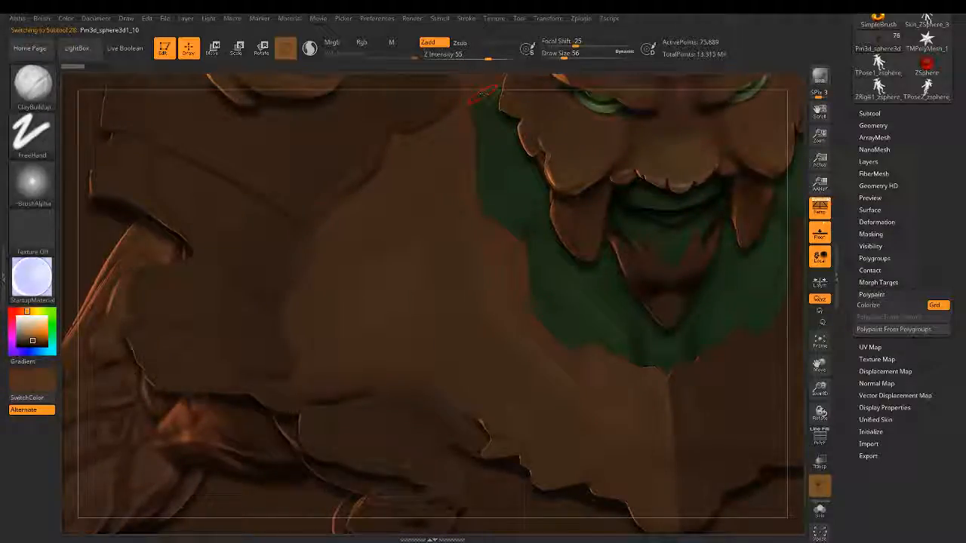
alt+click(388, 125)
key(shift)
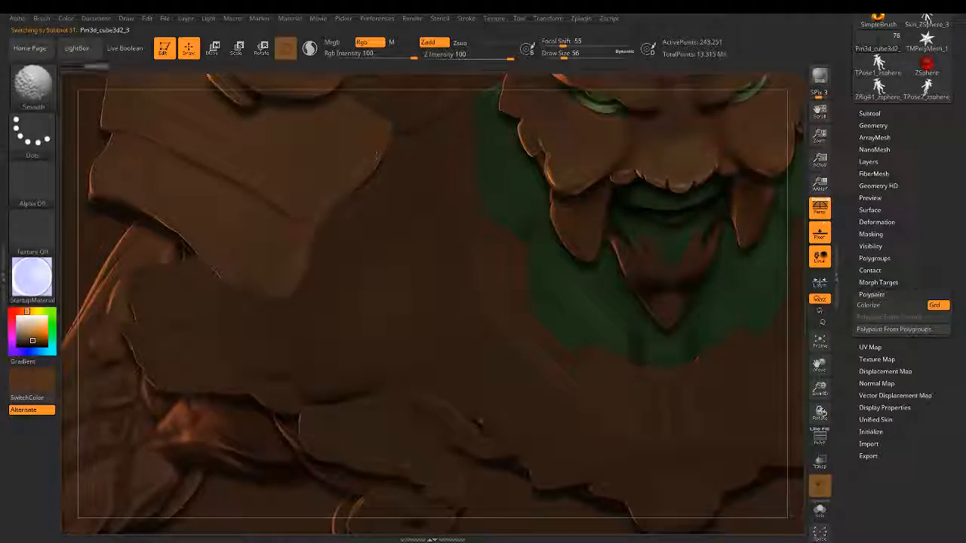
Step: Build up the upper part of the chest plate near the shoulder with ClayBuildup at draw size 90
alt+click(498, 86)
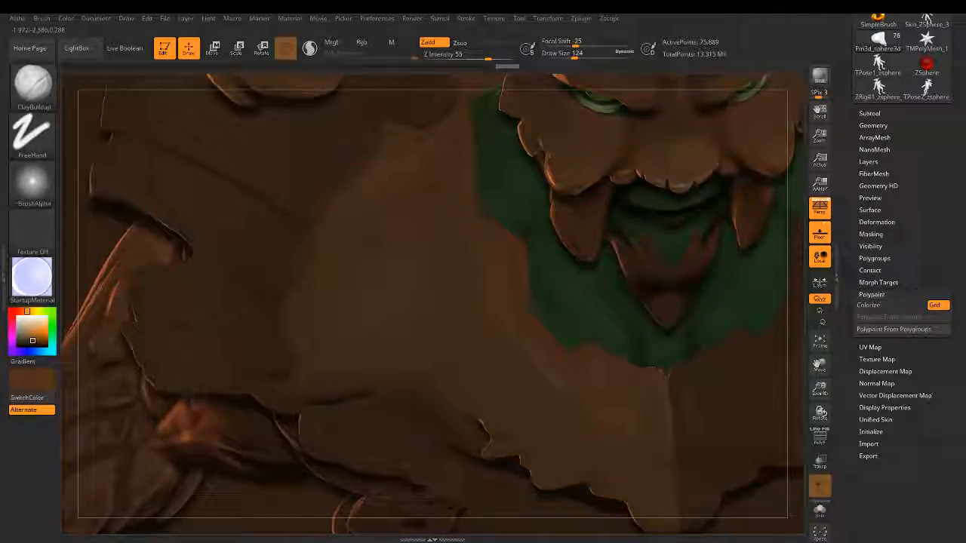
key(ctrl+z)
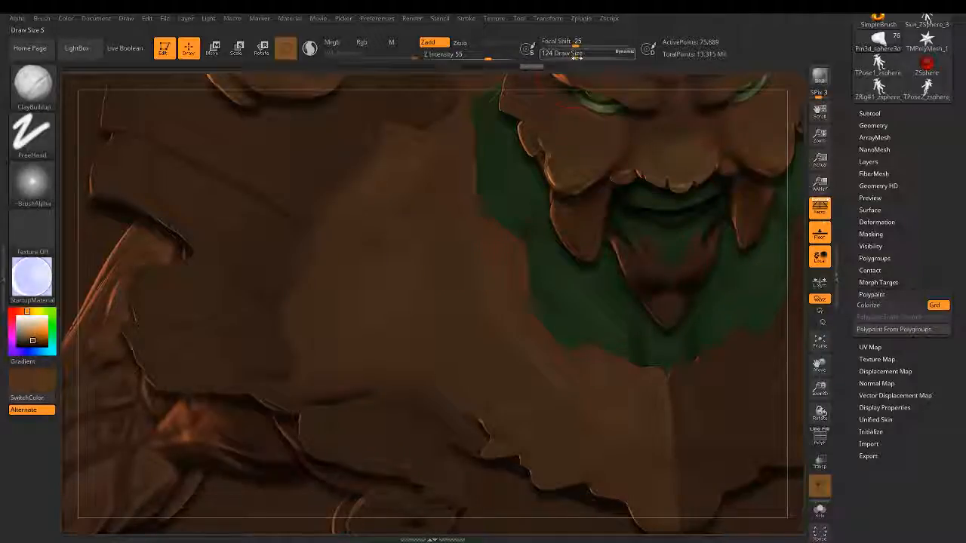
drag(575, 54, 568, 54)
key(ctrl+shift+z)
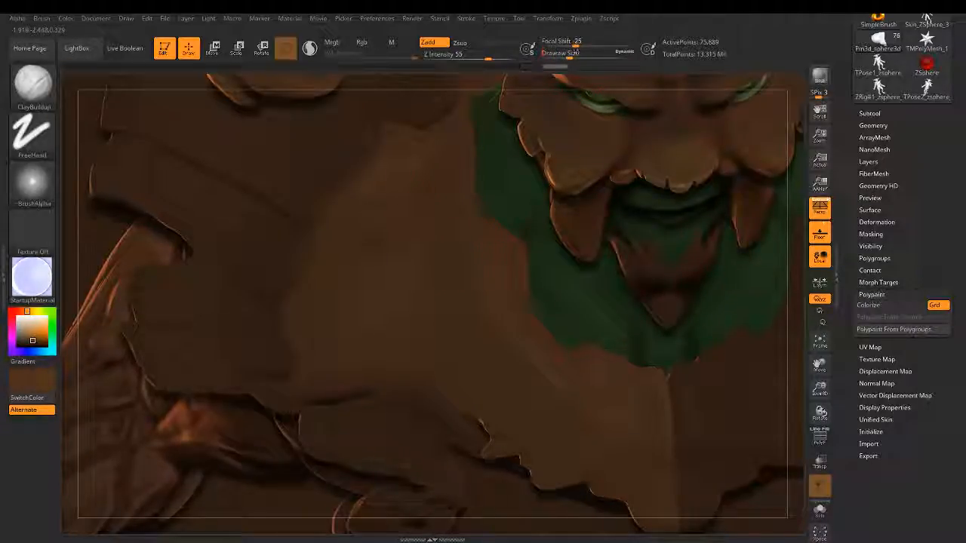
mouse_move(377, 166)
mouse_down()
mouse_move(411, 222)
mouse_move(455, 136)
mouse_move(462, 144)
mouse_up()
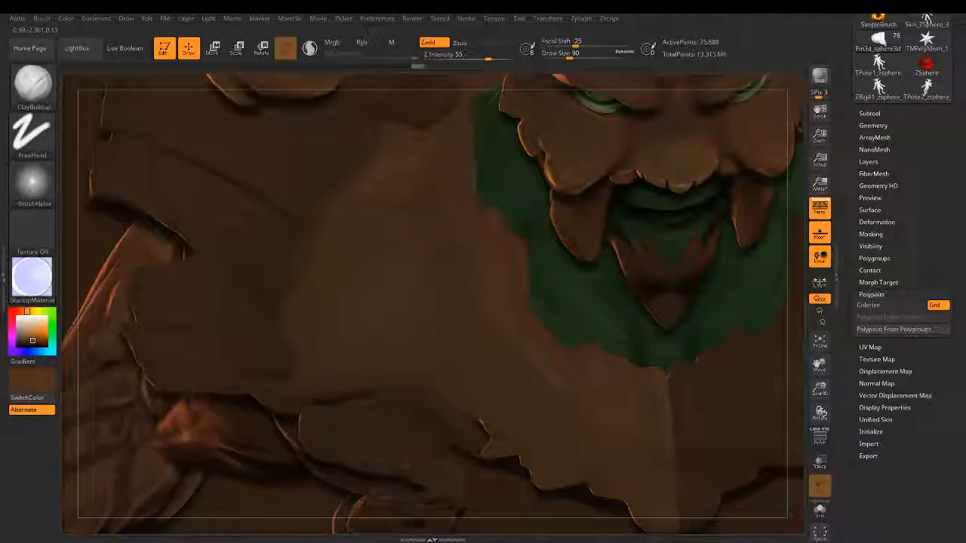
Step: Build up the chest plate's inner edge along the green neck with ClayBuildup at draw size 56
key(bracketleft)
key(bracketleft)
key(bracketleft)
key(bracketleft)
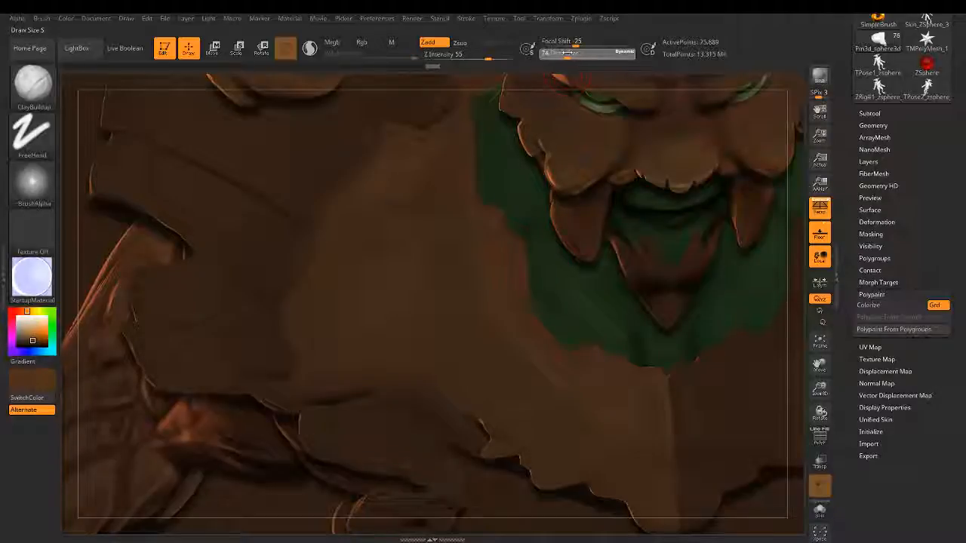
mouse_move(468, 195)
mouse_down()
mouse_move(456, 167)
mouse_move(468, 150)
mouse_move(477, 173)
mouse_up()
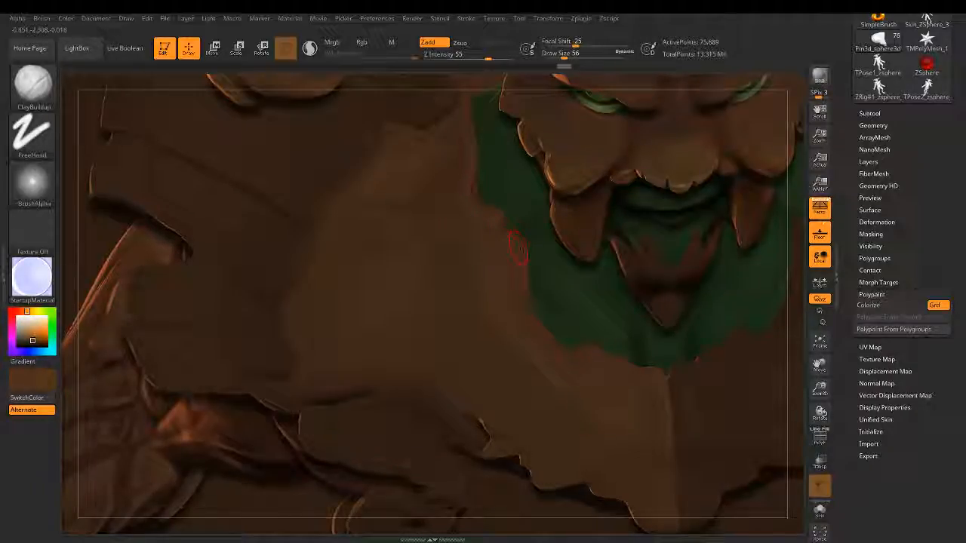
mouse_move(508, 239)
mouse_down()
mouse_move(508, 228)
mouse_move(527, 293)
mouse_move(529, 274)
mouse_up()
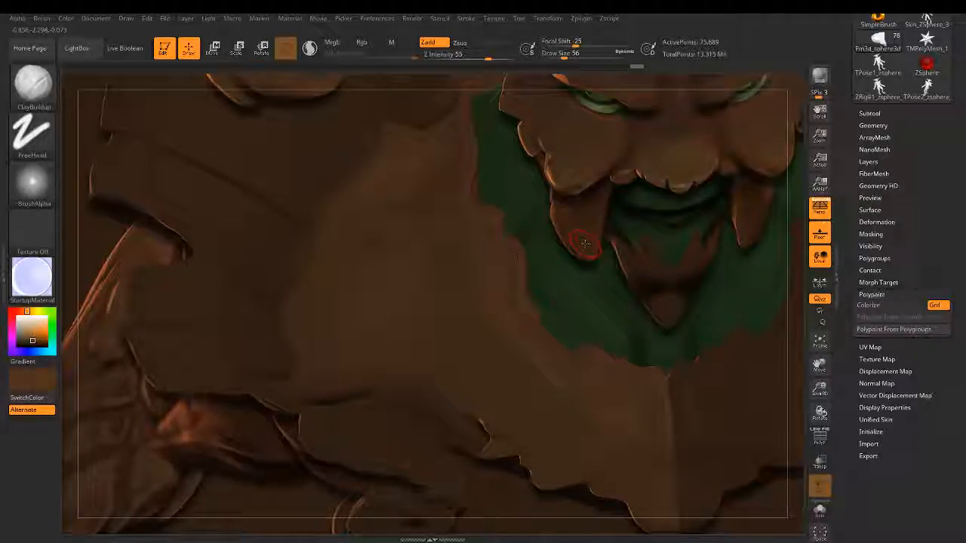
Step: Build up and smooth the chest plate's outer edge along the shoulder at draw size 87, and reduce the draw size to 33
right_drag(481, 211, 401, 267)
right_drag(339, 290, 362, 356)
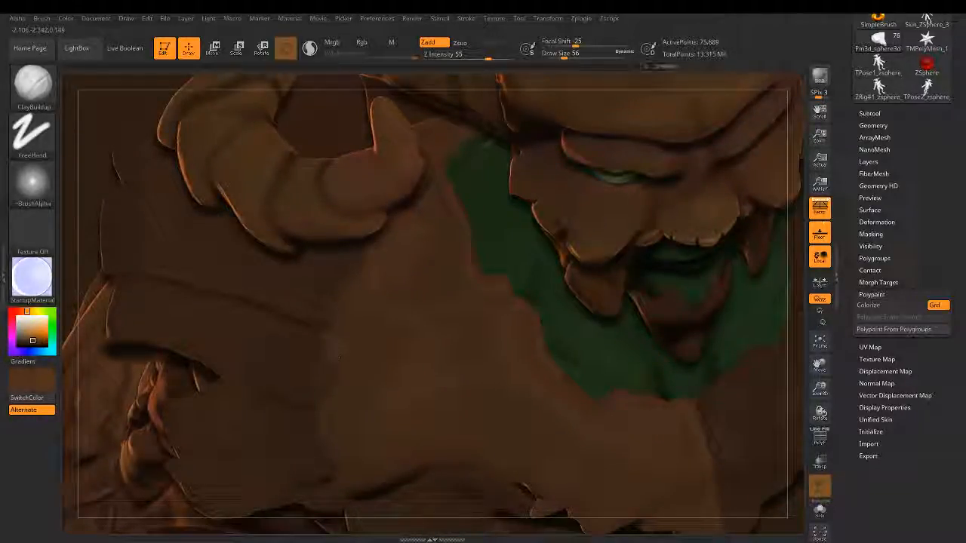
click(569, 55)
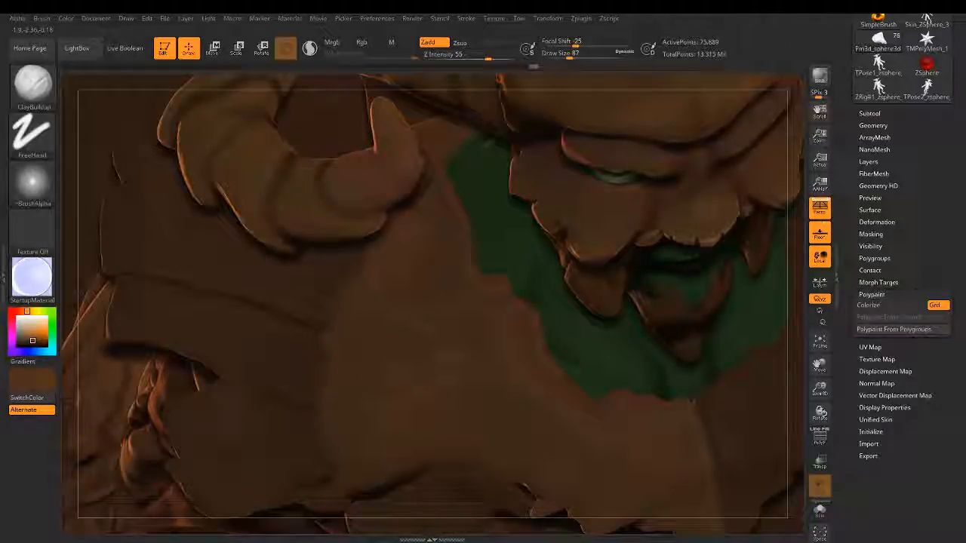
key(shift)
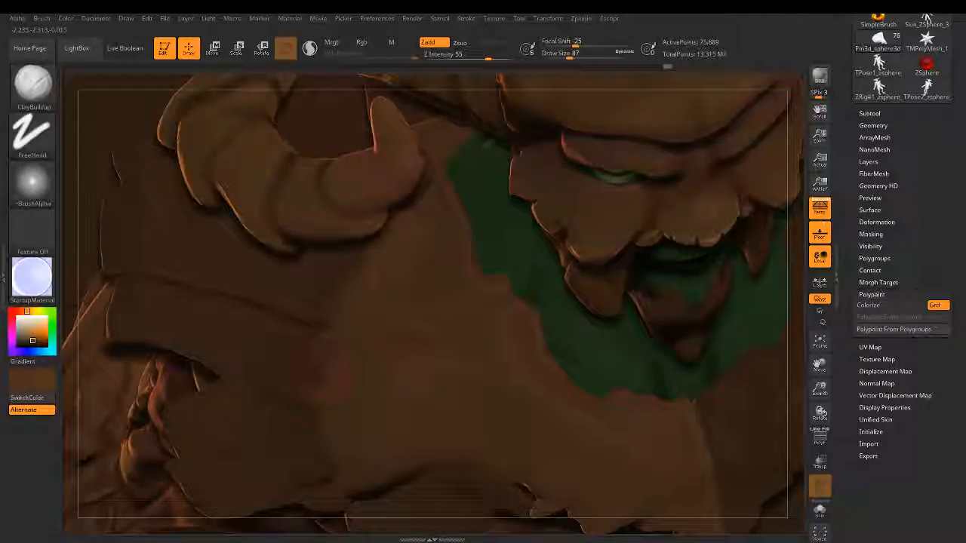
key(shift)
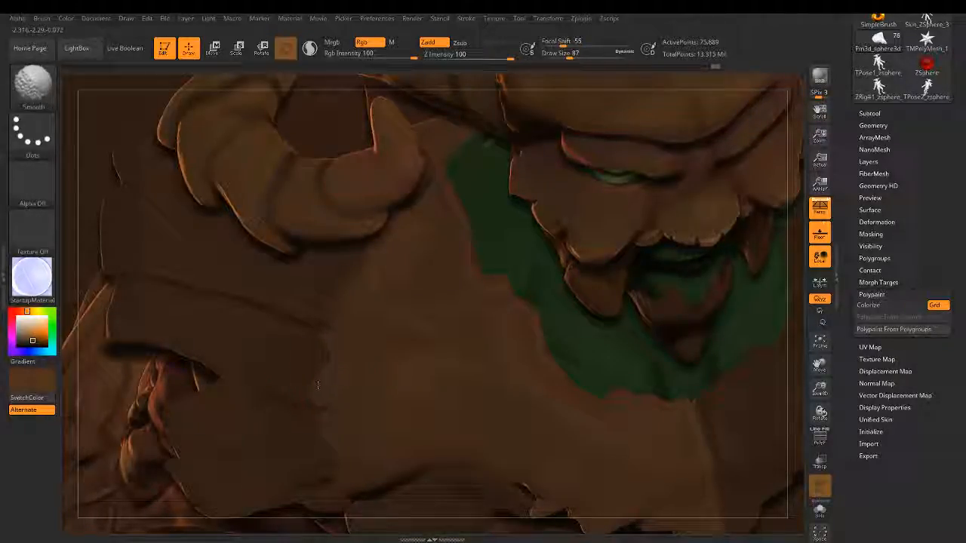
drag(453, 355, 632, 248)
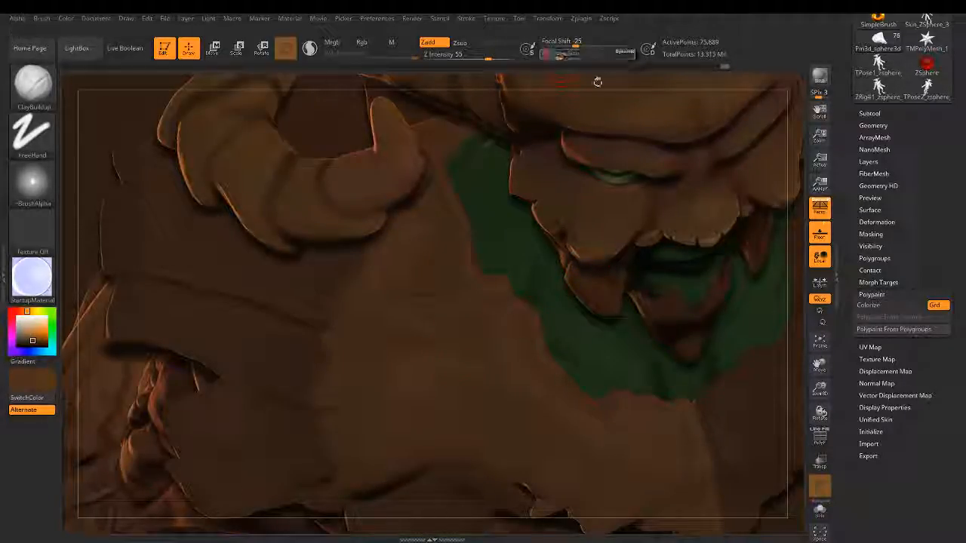
right_drag(403, 324, 404, 106)
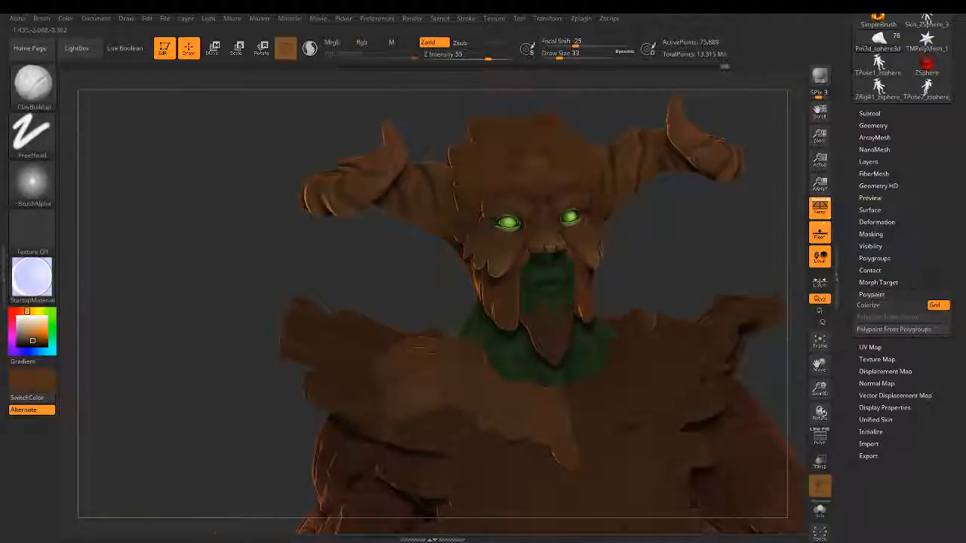
Step: Smooth the chest plate and build up the scalloped lower edge of its pointed tip with ClayBuildup at draw size 33
mouse_move(369, 370)
right_down()
mouse_move(466, 375)
mouse_move(476, 421)
mouse_move(434, 411)
mouse_move(495, 417)
mouse_move(501, 427)
mouse_move(487, 362)
right_up()
mouse_move(483, 317)
ctrl+right_down()
mouse_move(503, 355)
mouse_move(495, 283)
ctrl+right_up()
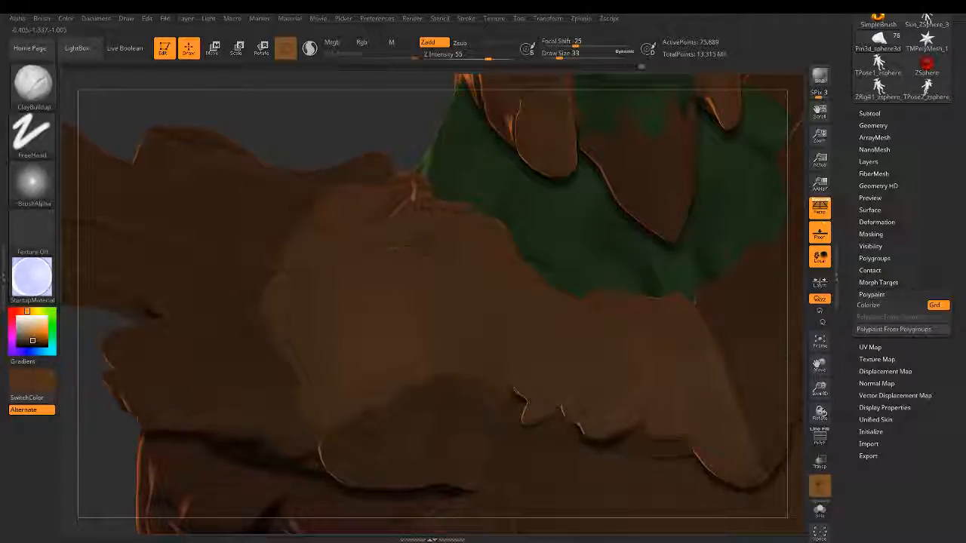
key(shift)
key(shift)
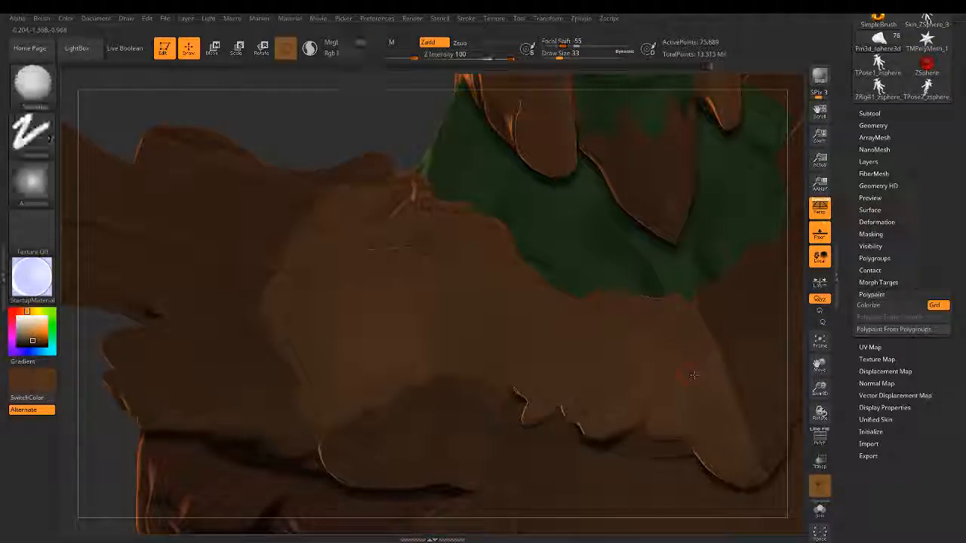
alt+right_drag(612, 314, 556, 276)
alt+right_drag(450, 340, 411, 315)
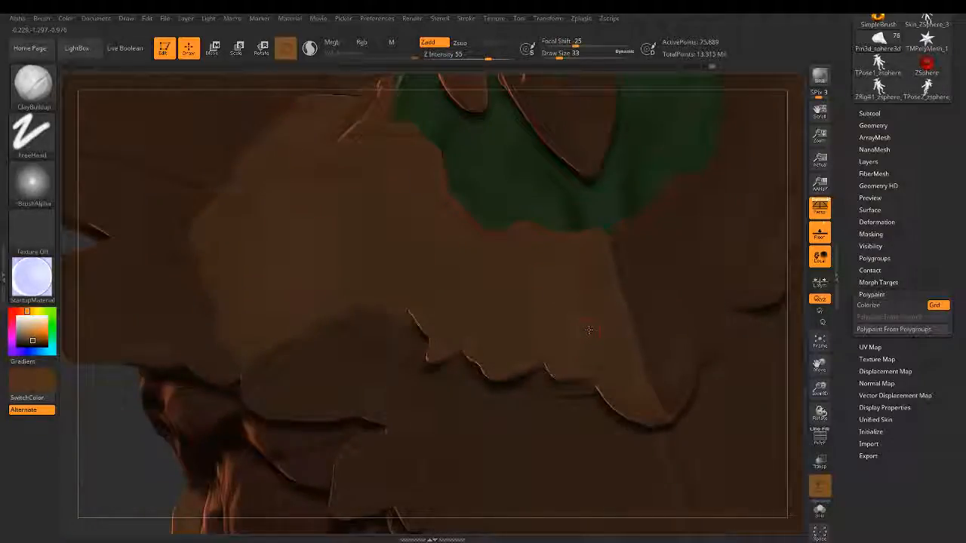
mouse_move(600, 385)
mouse_down()
mouse_move(620, 410)
mouse_move(638, 408)
mouse_up()
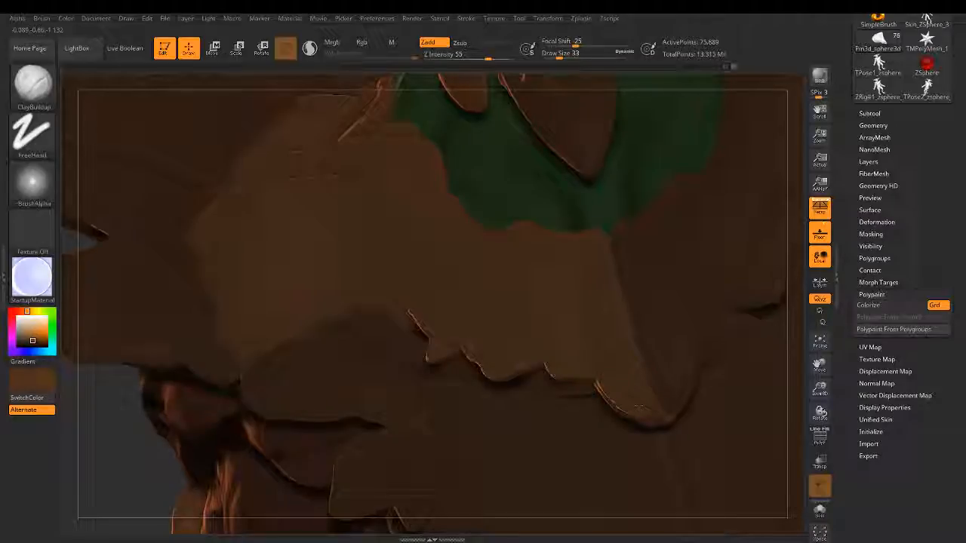
Step: Smooth the chest plate's tip and inner edge, and add a soft ClayBuildup groove just above the tip
key(shift)
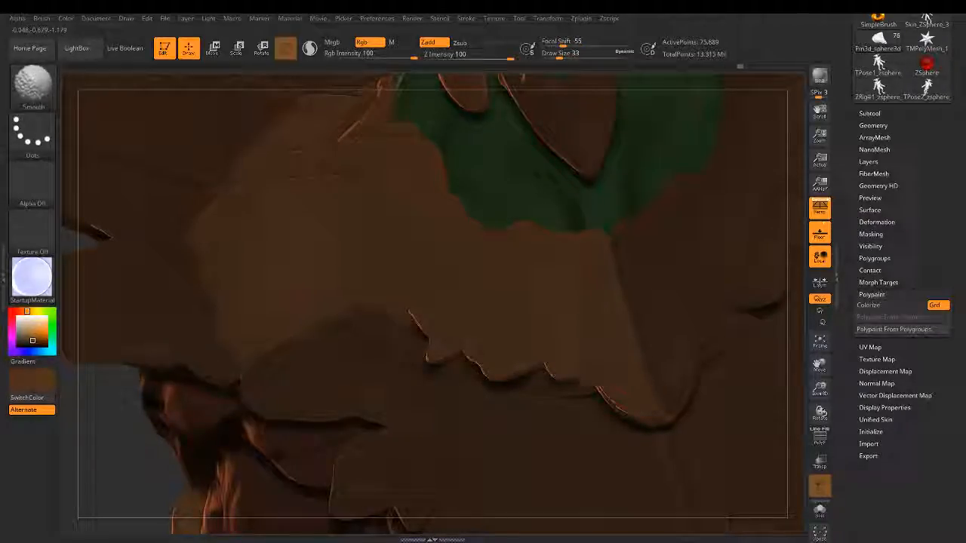
shift+drag(632, 317, 648, 378)
drag(583, 359, 576, 332)
key(shift)
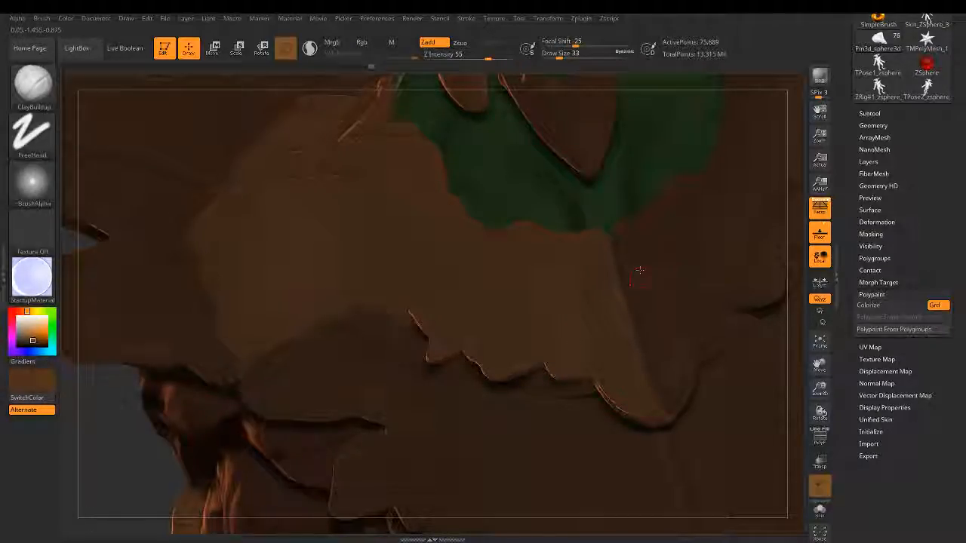
Step: Remesh the chest plate with DynaMesh
mouse_move(640, 270)
right_down()
mouse_move(652, 207)
mouse_move(660, 303)
mouse_move(647, 270)
right_up()
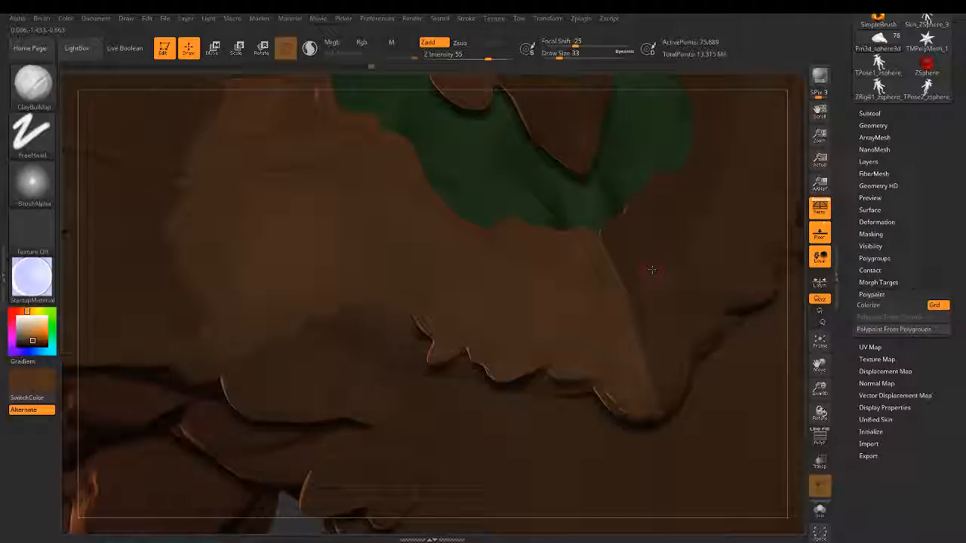
key(ctrl)
mouse_move(479, 317)
ctrl+right_down()
mouse_move(368, 268)
mouse_move(330, 233)
ctrl+right_up()
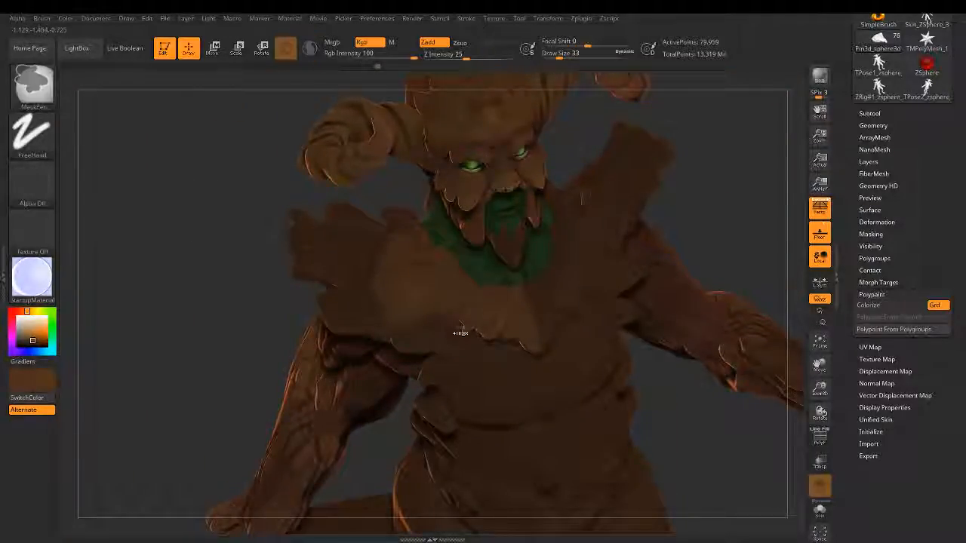
mouse_move(460, 332)
ctrl+right_down()
mouse_move(625, 358)
mouse_move(577, 351)
ctrl+right_up()
Step: Sculpt the notches along the chest plate's scalloped lower edge with ClayBuildup at draw size 22, and save the project
drag(400, 321, 430, 325)
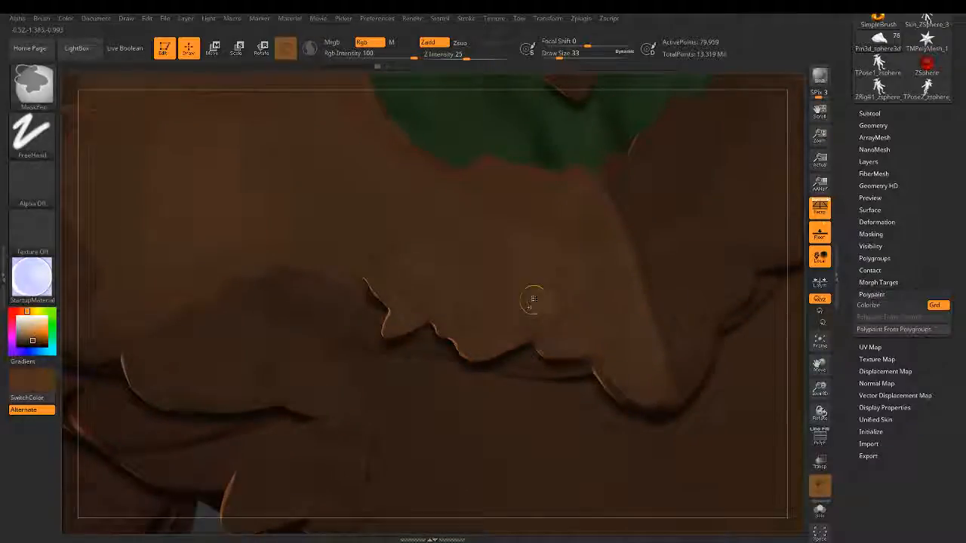
ctrl+right_drag(533, 300, 595, 312)
drag(552, 54, 553, 54)
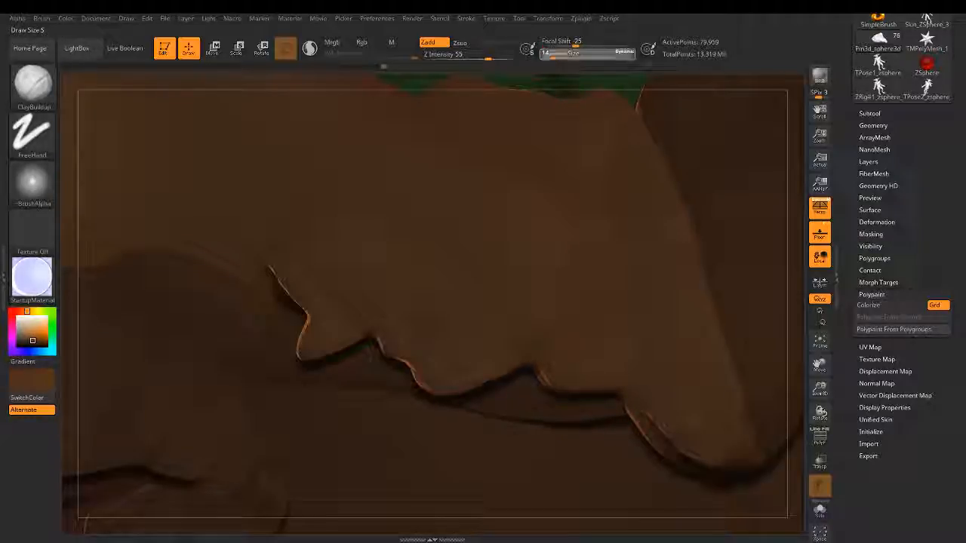
drag(554, 53, 556, 53)
drag(655, 141, 702, 235)
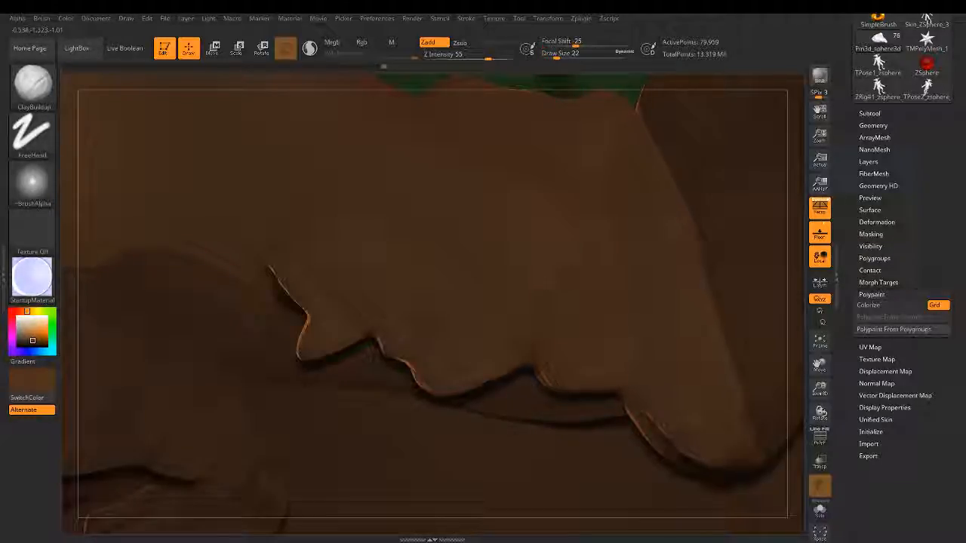
drag(550, 382, 533, 365)
mouse_move(535, 374)
mouse_down()
mouse_move(541, 361)
mouse_move(556, 363)
mouse_move(545, 381)
mouse_up()
mouse_move(650, 415)
mouse_down()
mouse_move(670, 433)
mouse_move(658, 438)
mouse_move(667, 436)
mouse_up()
key(ctrl+s)
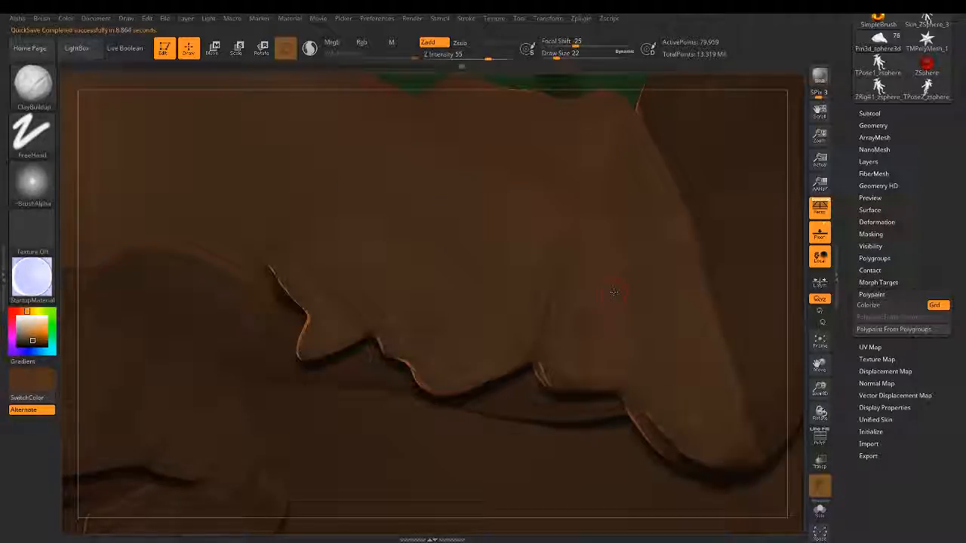
Step: Smooth the groove rising from the middle notch of the chest plate's scalloped edge
key(shift)
key(shift)
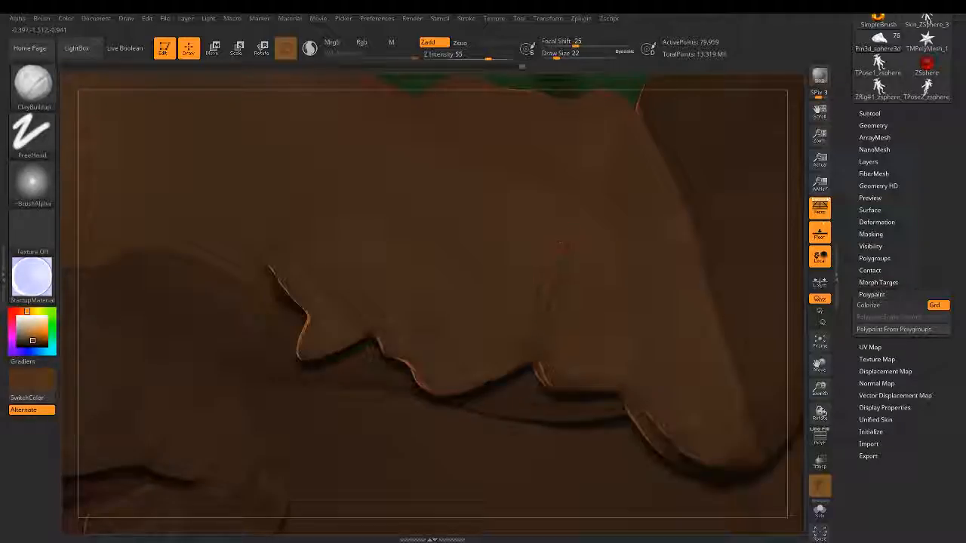
key(shift)
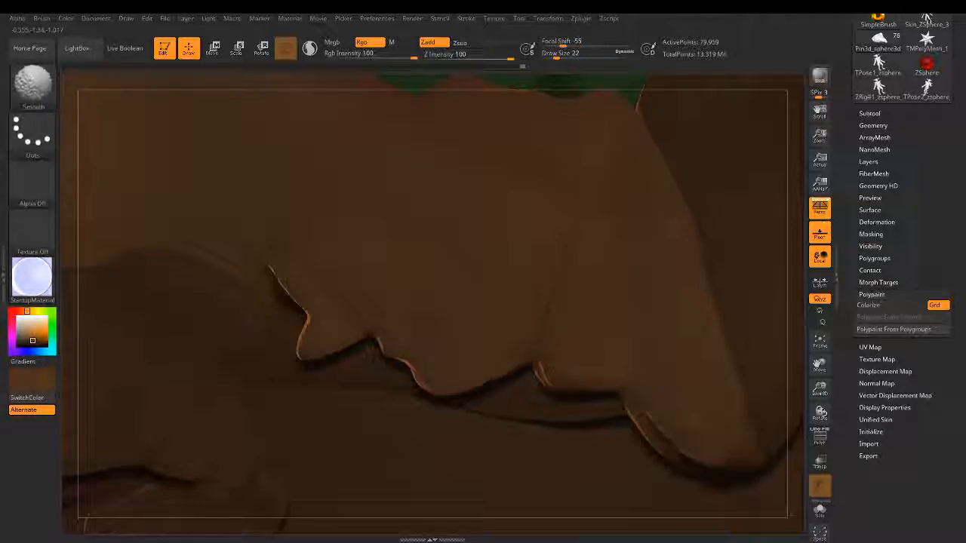
key(shift)
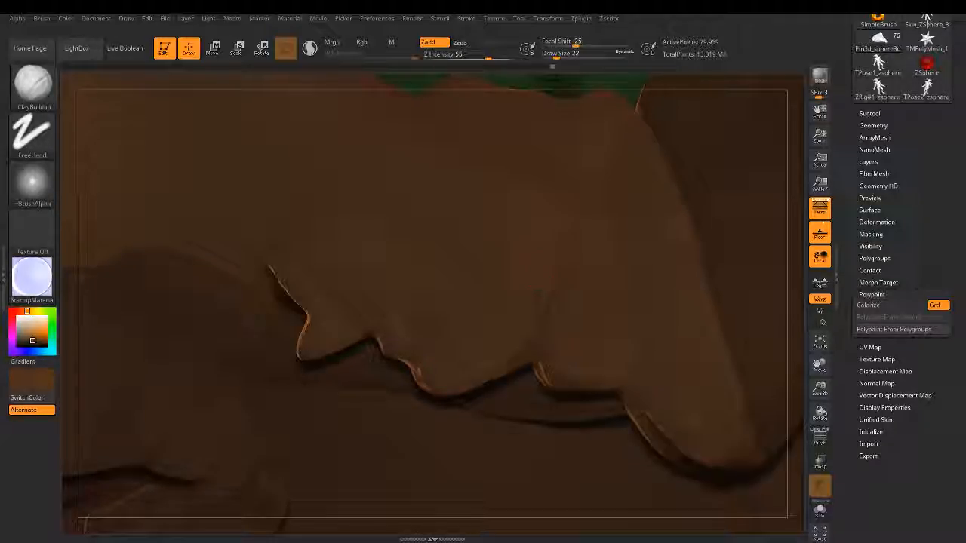
Step: Extend the outer end of the chest plate's scalloped edge with ClayBuildup and smooth the strokes around its notches
key(shift)
drag(275, 280, 270, 267)
key(shift)
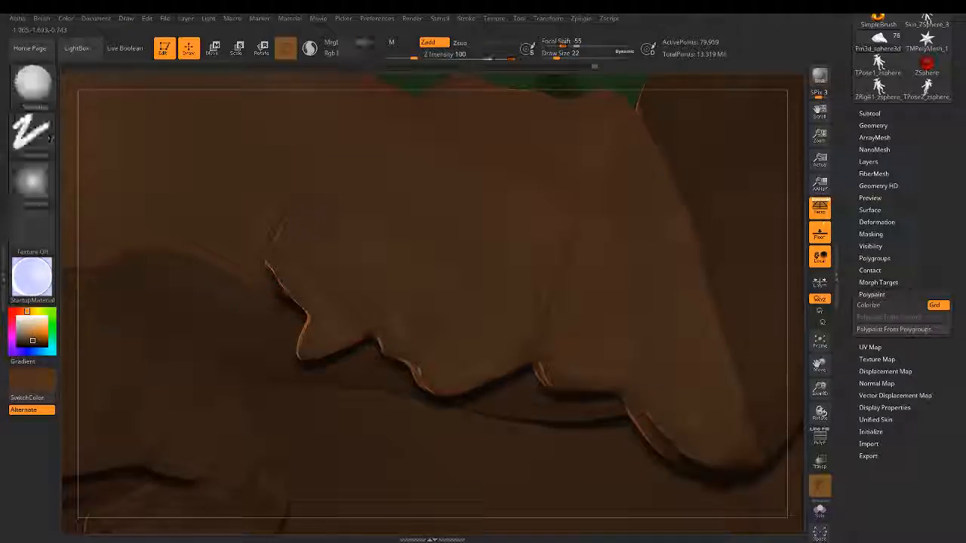
key(shift)
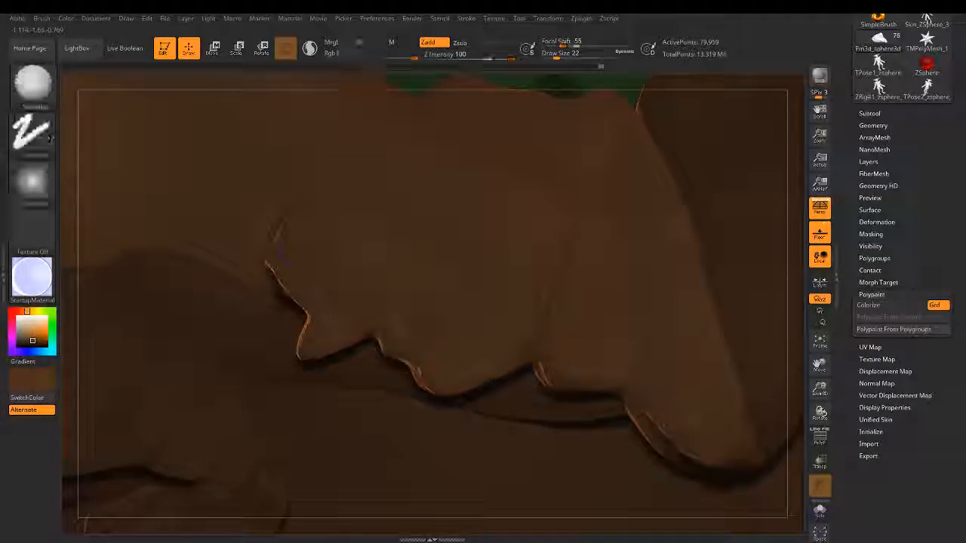
key(shift)
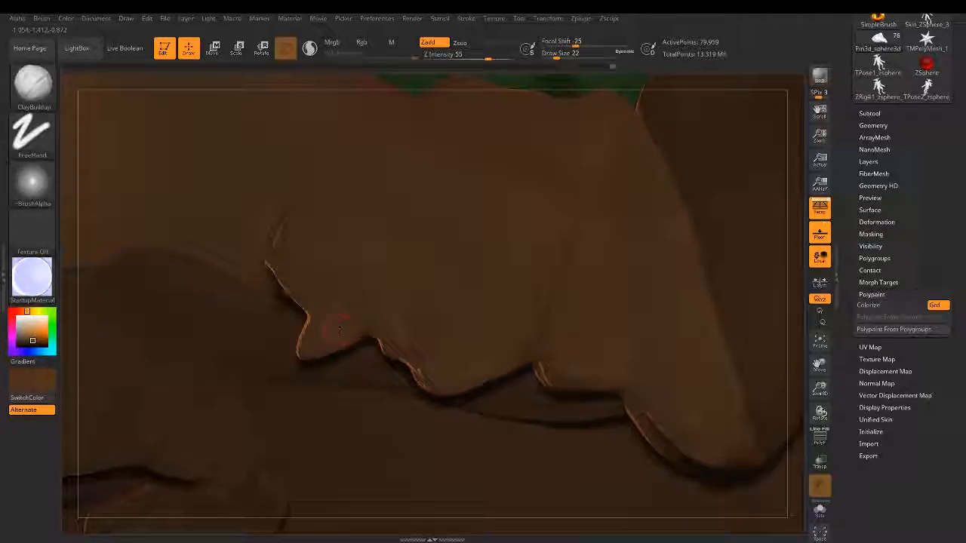
key(shift)
Step: Sculpt grooves from the chest plate's neck edge down to its scalloped edge at draw size 16 and Z intensity 74
key(ctrl)
drag(385, 160, 478, 393)
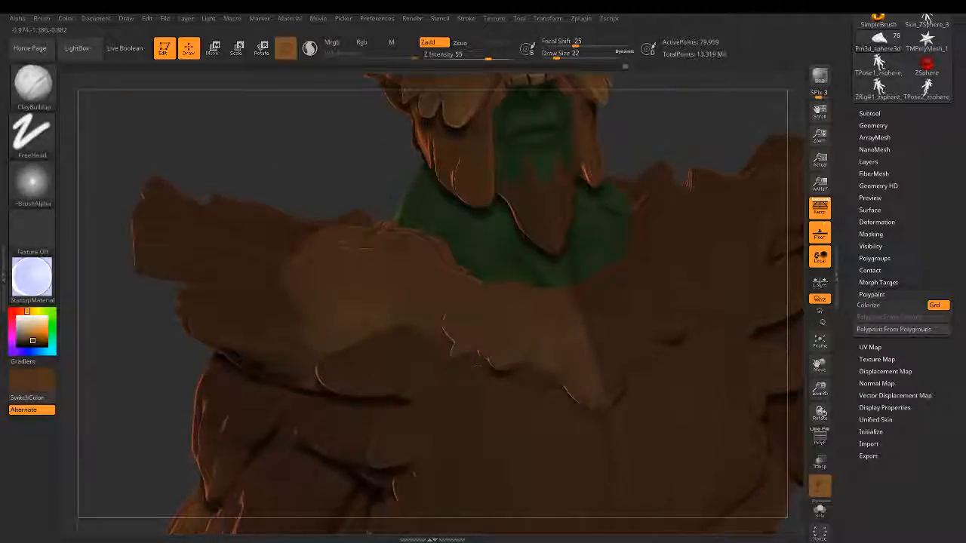
mouse_move(479, 393)
ctrl+right_down()
mouse_move(620, 292)
mouse_move(518, 264)
ctrl+right_up()
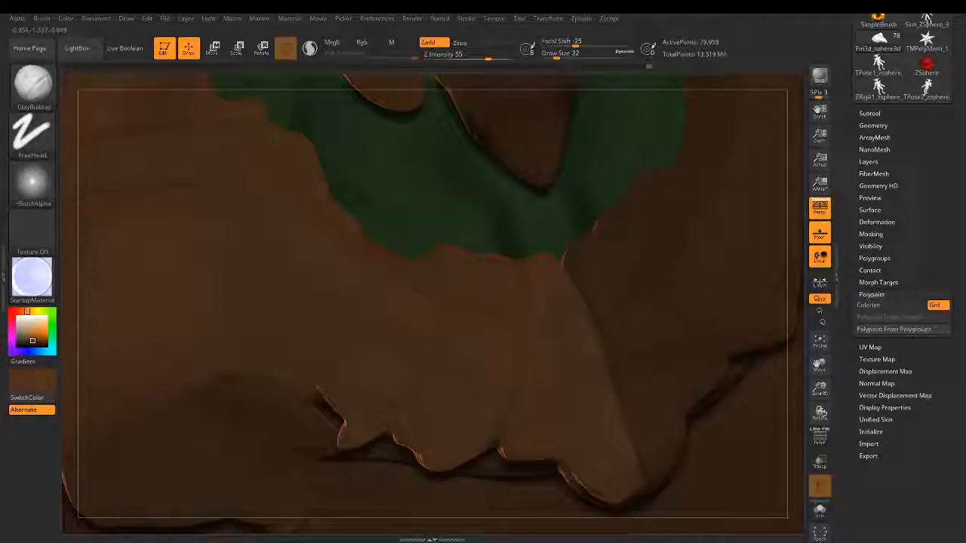
drag(551, 54, 553, 55)
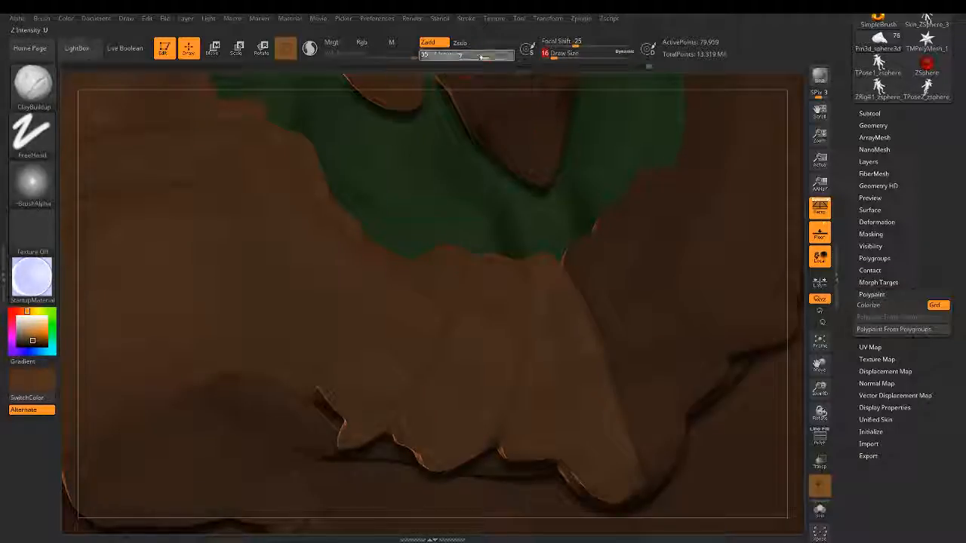
drag(487, 57, 498, 58)
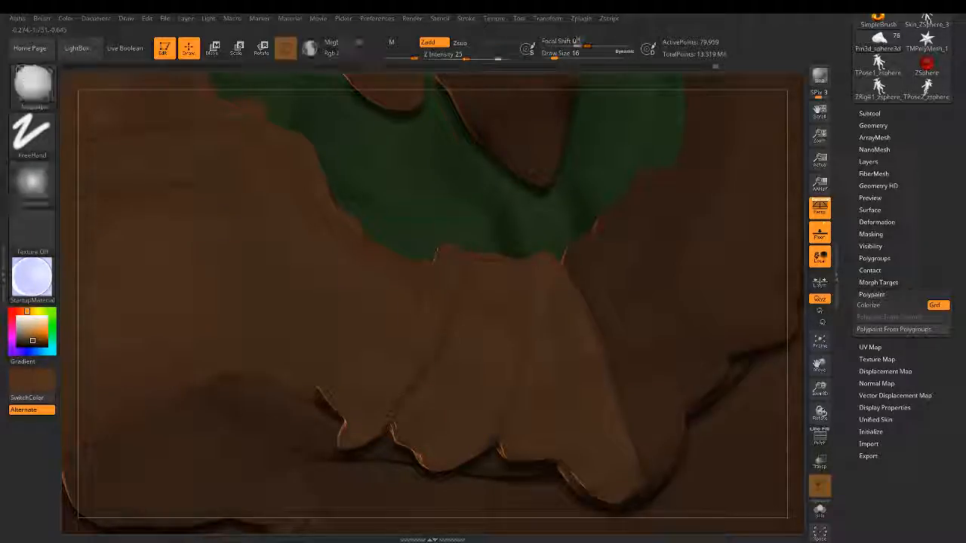
Step: Carve a crease into the chest plate beside the shoulder at draw size 46, and extend the adjoining lower corner of the shoulder plate
mouse_move(487, 248)
right_down()
mouse_move(532, 274)
mouse_move(528, 241)
mouse_move(442, 345)
mouse_move(412, 339)
mouse_move(444, 388)
mouse_move(428, 393)
mouse_move(362, 295)
right_up()
mouse_move(339, 378)
right_down()
mouse_move(440, 417)
mouse_move(442, 393)
mouse_move(477, 375)
mouse_move(523, 404)
mouse_move(509, 380)
mouse_move(524, 375)
mouse_move(520, 365)
mouse_move(563, 354)
mouse_move(622, 400)
right_up()
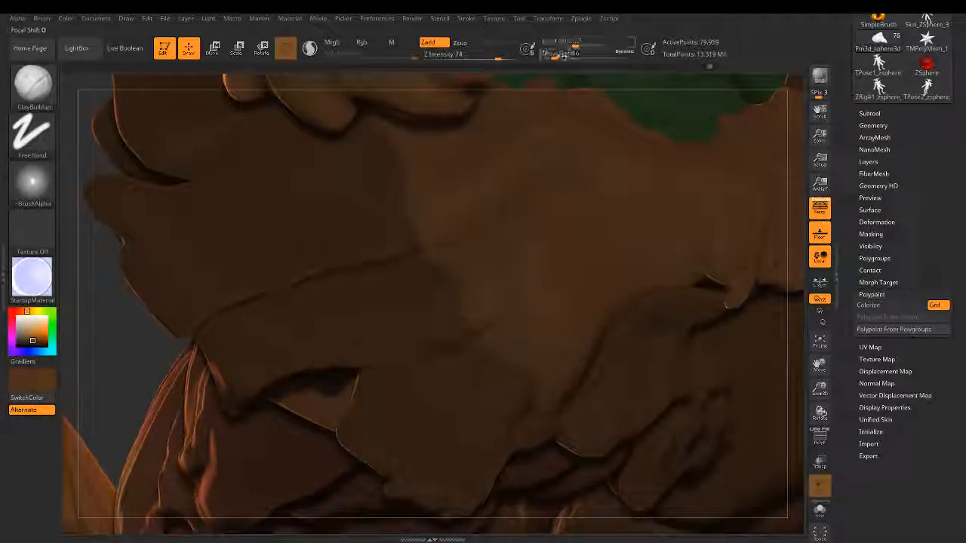
click(560, 55)
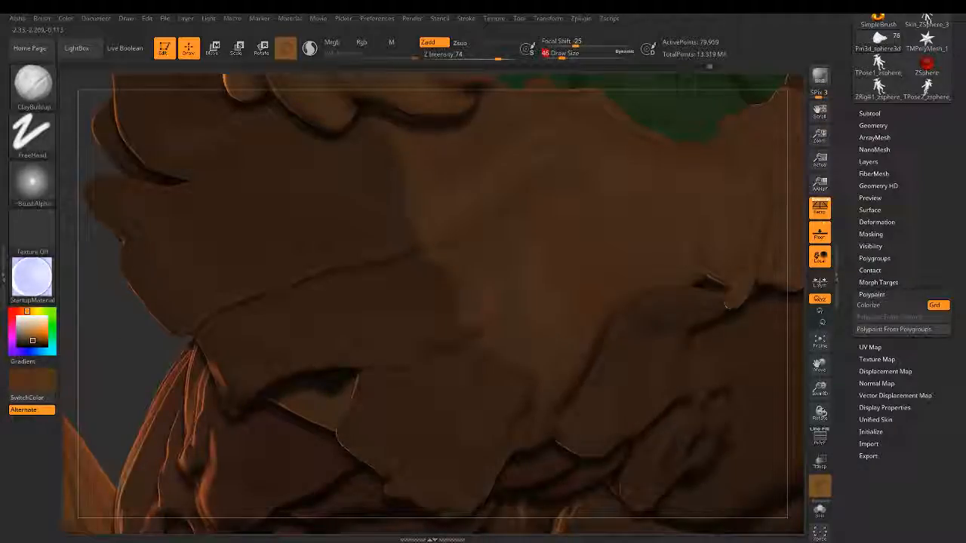
mouse_move(481, 332)
alt+mouse_down()
mouse_move(501, 307)
mouse_move(494, 326)
mouse_move(521, 303)
alt+mouse_up()
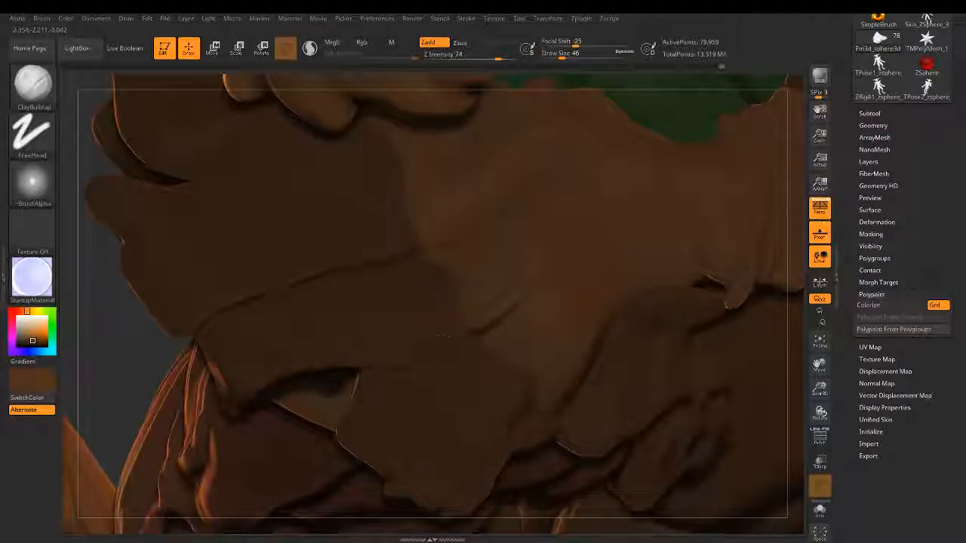
alt+click(460, 335)
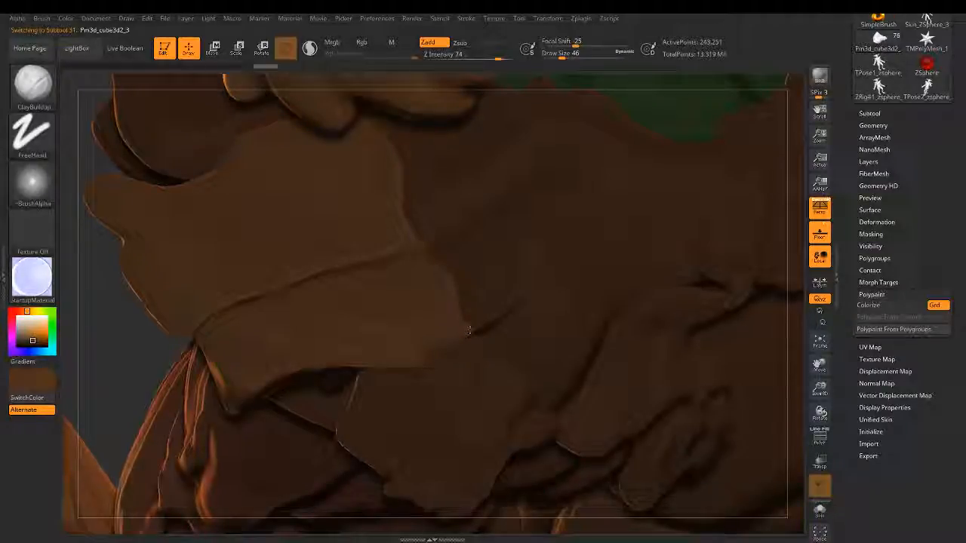
drag(456, 346, 436, 353)
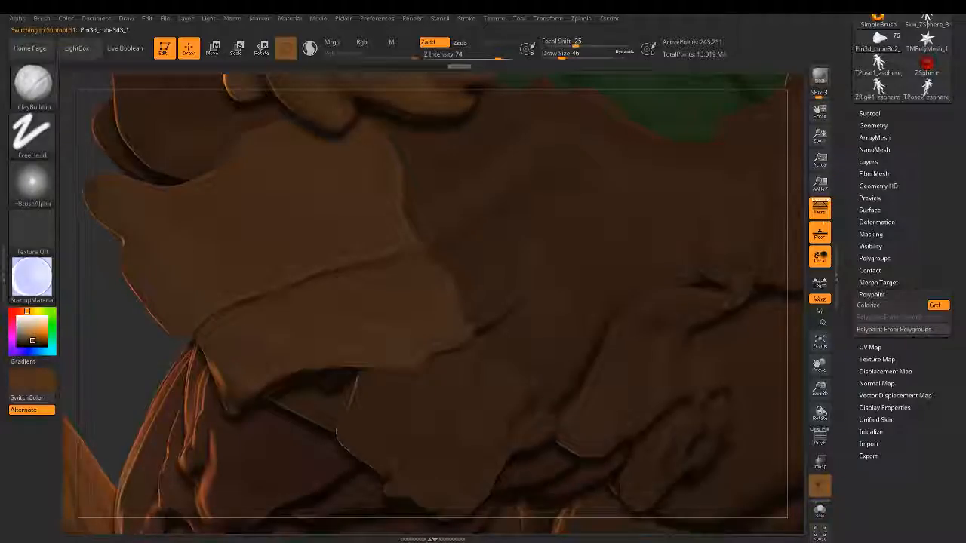
Step: Select the small plate beneath the shoulder plate, then build up and smooth its outer surface
alt+click(413, 370)
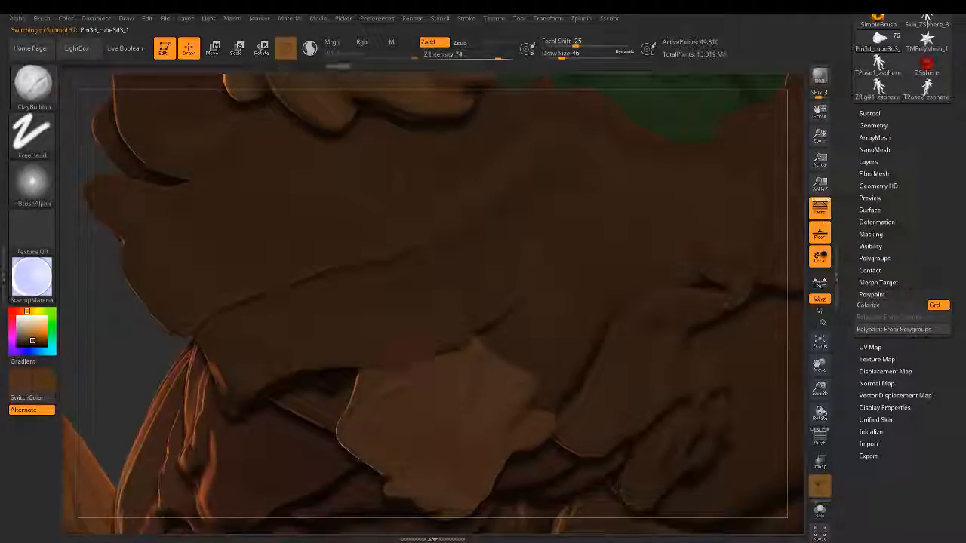
right_drag(412, 403, 412, 311)
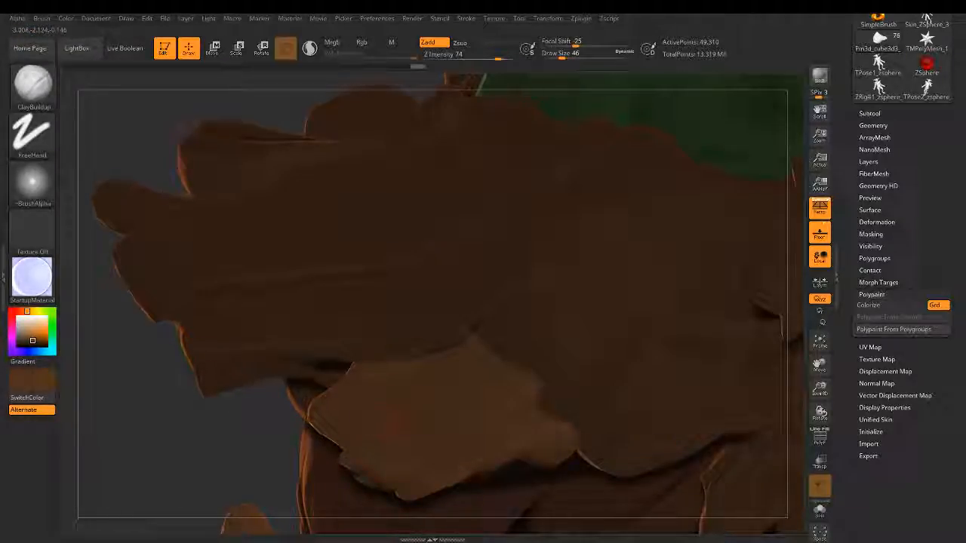
drag(362, 406, 415, 425)
right_drag(414, 422, 386, 383)
key(shift)
shift+drag(370, 384, 394, 415)
Step: Build up and smooth the small plate near the notch in its outer lower edge
mouse_move(279, 477)
mouse_down()
mouse_move(280, 441)
mouse_move(278, 479)
mouse_up()
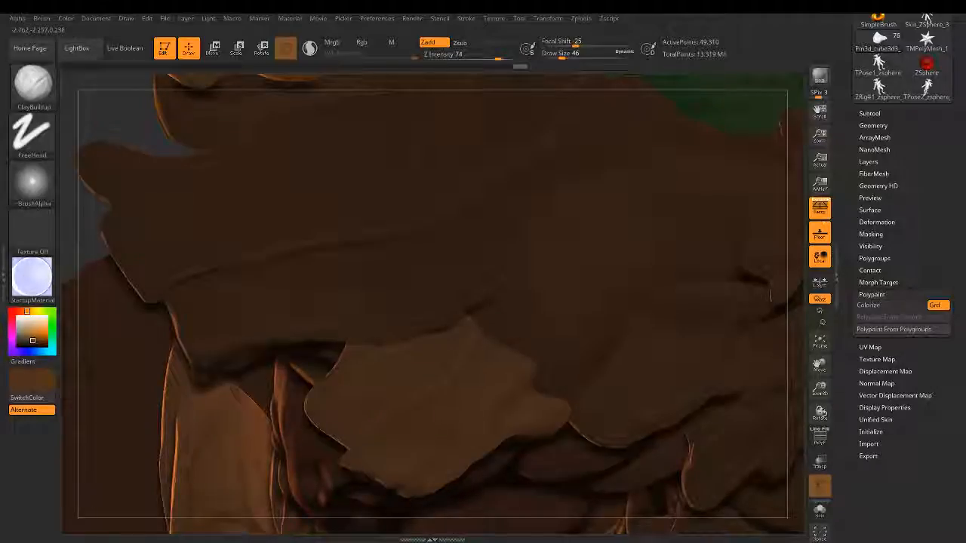
drag(69, 341, 80, 388)
mouse_move(374, 456)
mouse_down()
mouse_move(402, 480)
mouse_move(381, 477)
mouse_move(381, 463)
mouse_up()
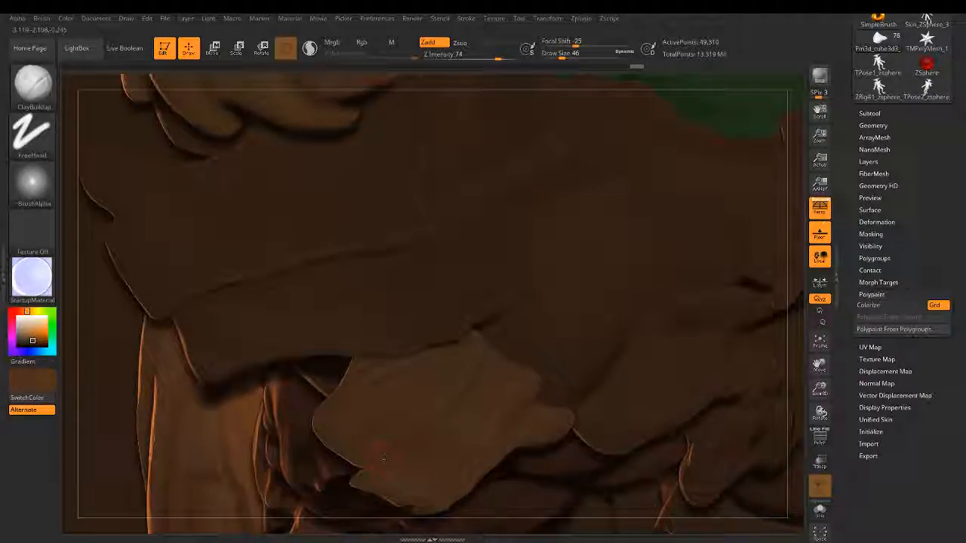
mouse_move(381, 464)
shift+mouse_down()
mouse_move(373, 467)
mouse_move(385, 471)
shift+mouse_up()
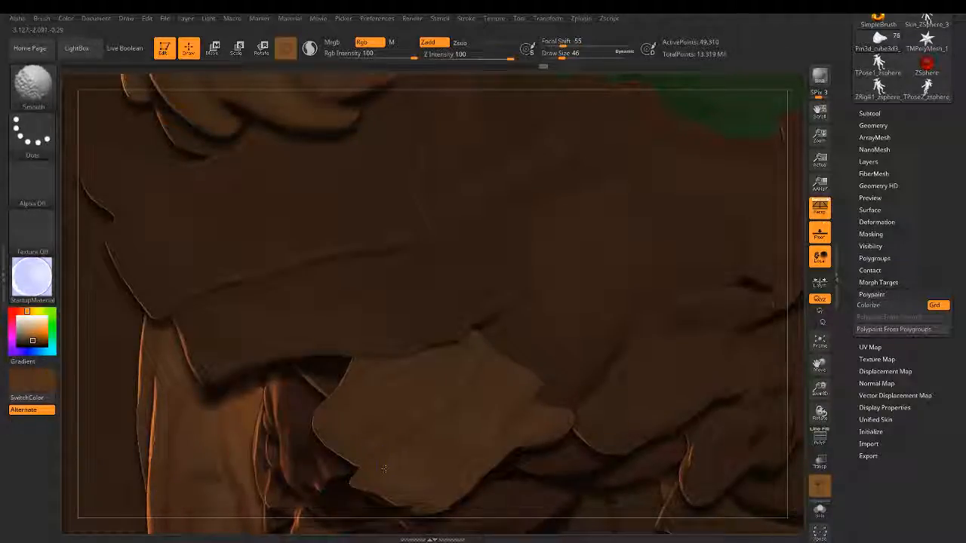
Step: Check the whole figure from several angles and select the upper thigh plate
ctrl+right_drag(503, 378, 505, 408)
mouse_move(438, 360)
ctrl+right_down()
mouse_move(437, 392)
mouse_move(427, 282)
mouse_move(502, 362)
mouse_move(528, 324)
ctrl+right_up()
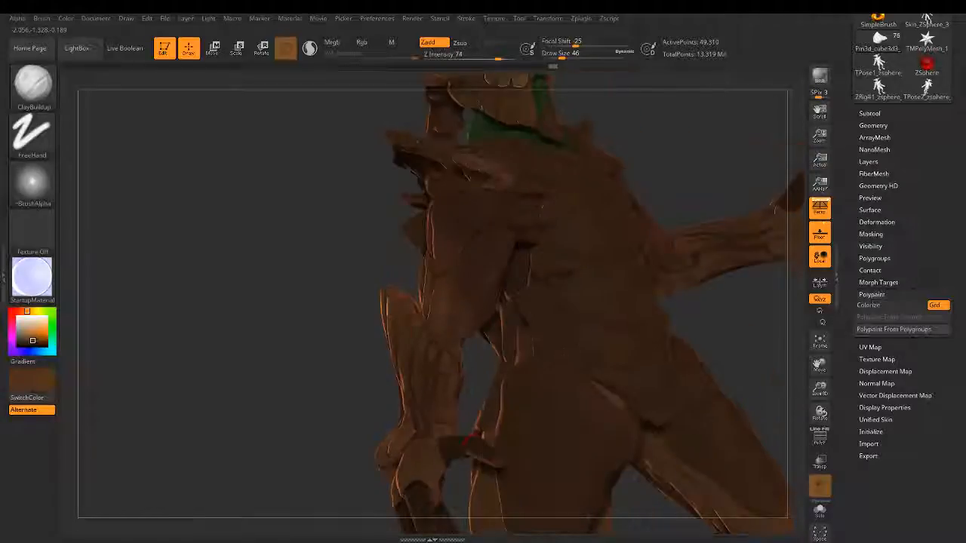
mouse_move(534, 287)
right_down()
mouse_move(528, 309)
mouse_move(483, 340)
mouse_move(512, 406)
right_up()
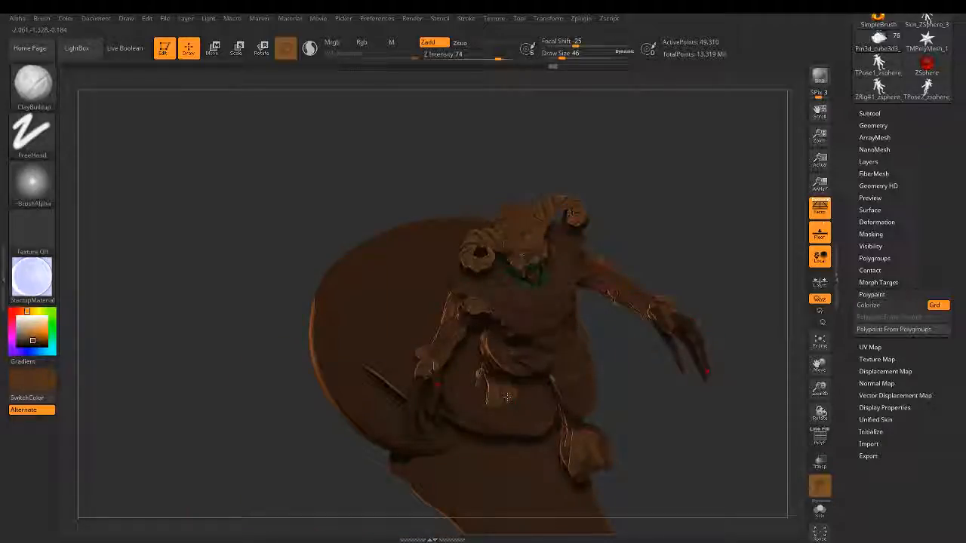
right_drag(507, 396, 464, 432)
alt+click(464, 432)
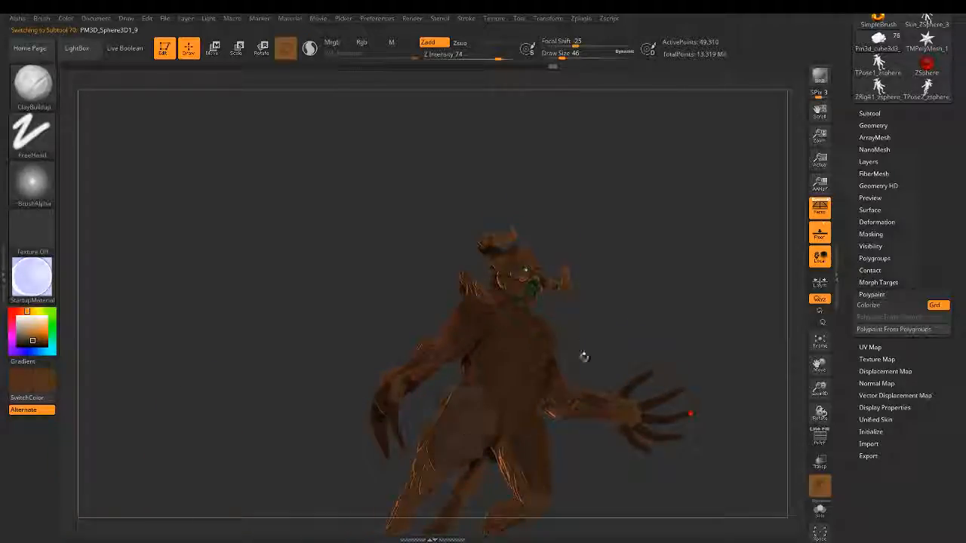
Step: Append a Cube3D to the figure's subtools and select it for editing
mouse_move(583, 356)
alt+right_down()
mouse_move(589, 202)
mouse_move(589, 280)
mouse_move(494, 297)
mouse_move(478, 432)
mouse_move(492, 320)
mouse_move(493, 364)
mouse_move(508, 350)
mouse_move(509, 359)
mouse_move(506, 345)
alt+right_up()
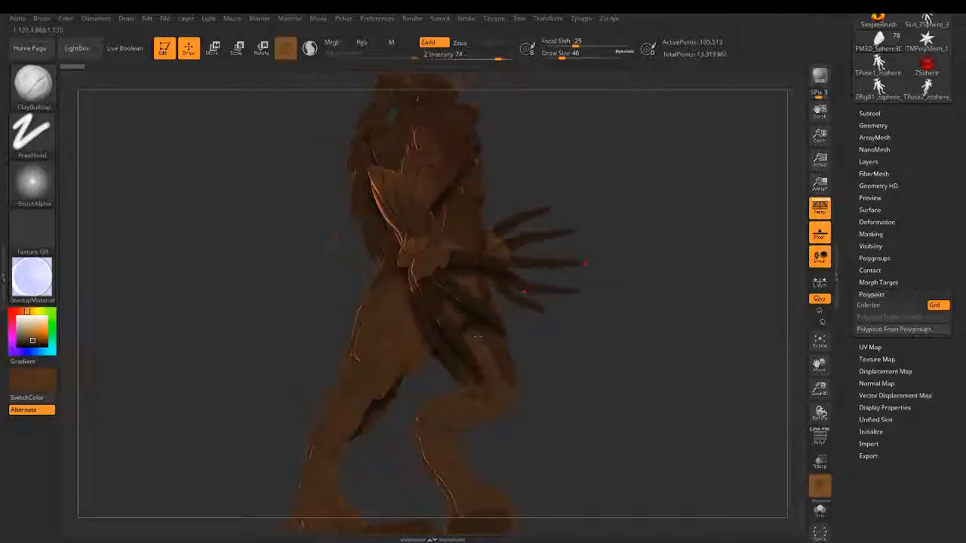
key(ctrl)
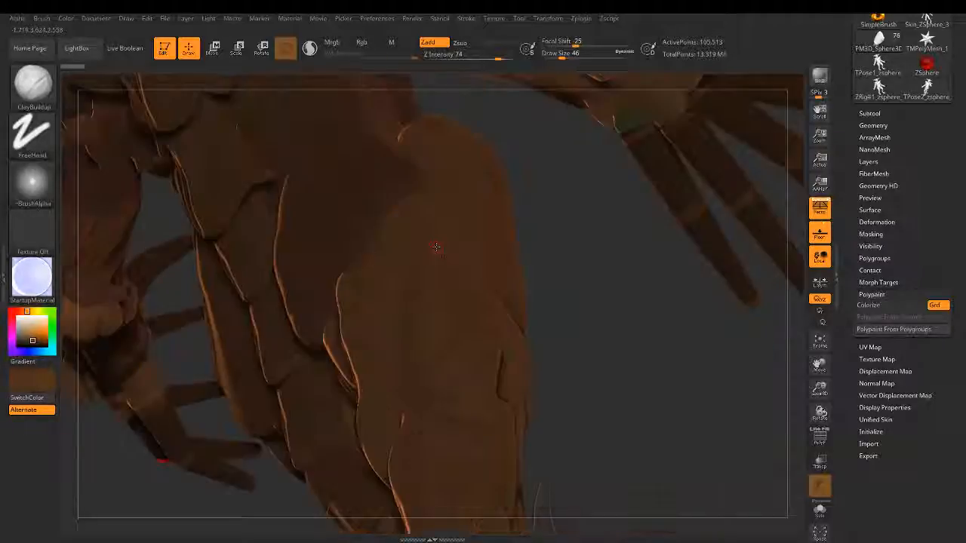
right_drag(437, 246, 471, 274)
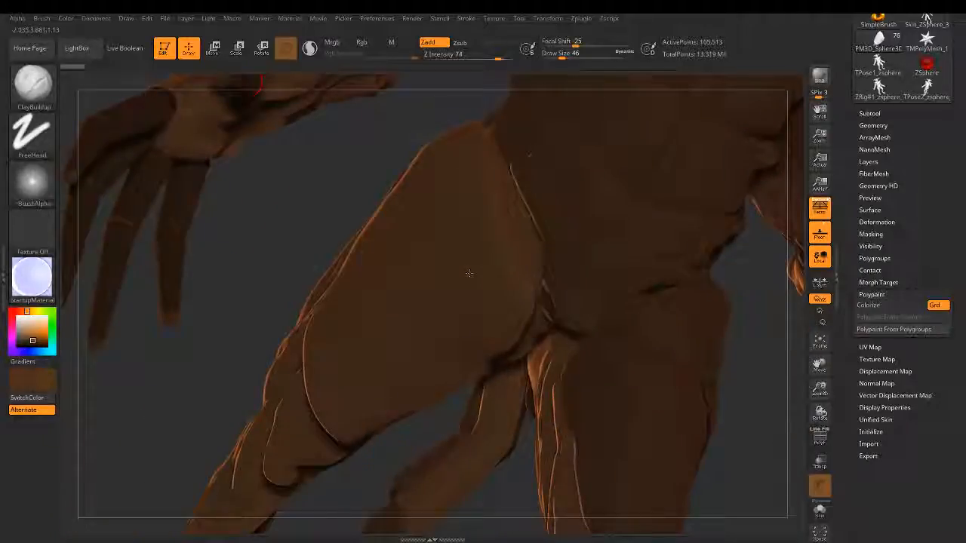
click(871, 113)
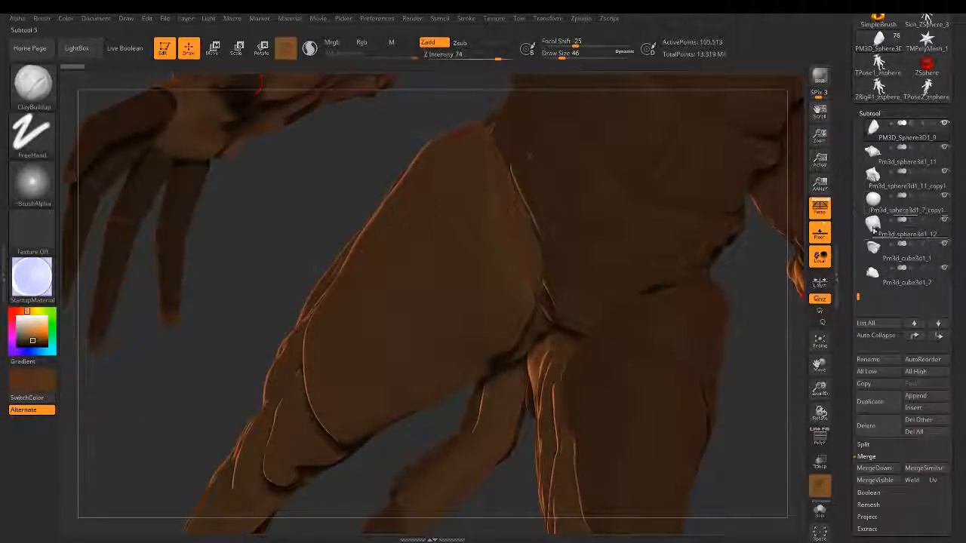
click(924, 398)
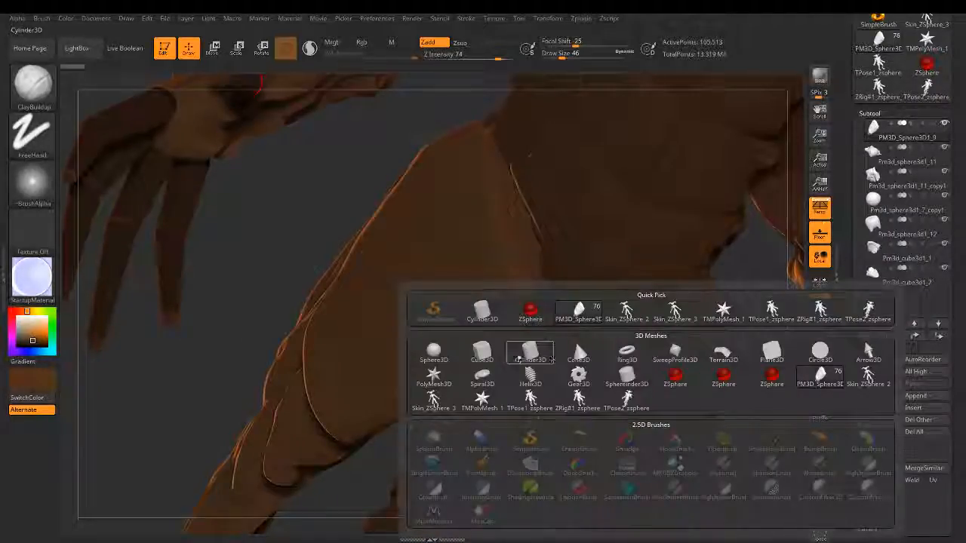
click(482, 351)
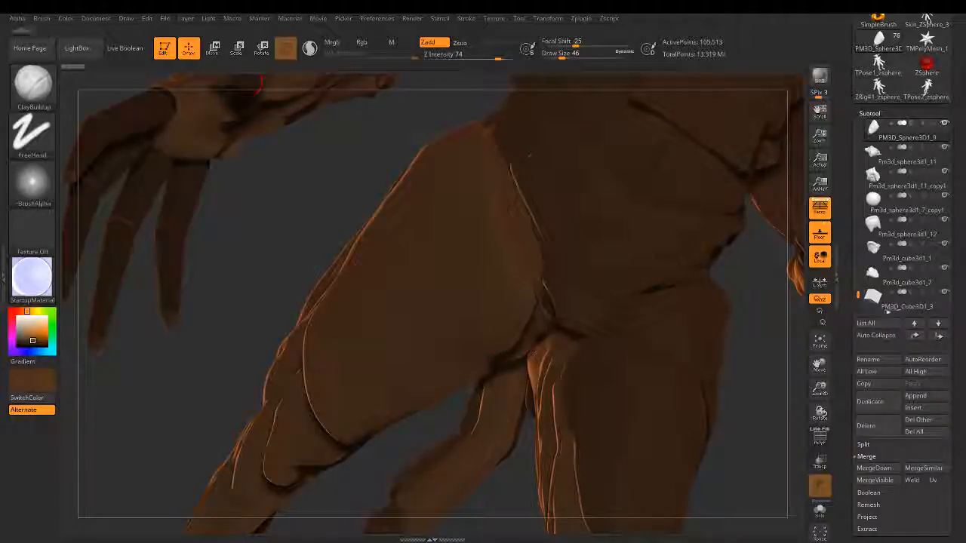
click(887, 309)
Step: Move the new cube out of the torso to the hip above the upper thigh plate
right_drag(506, 244, 509, 244)
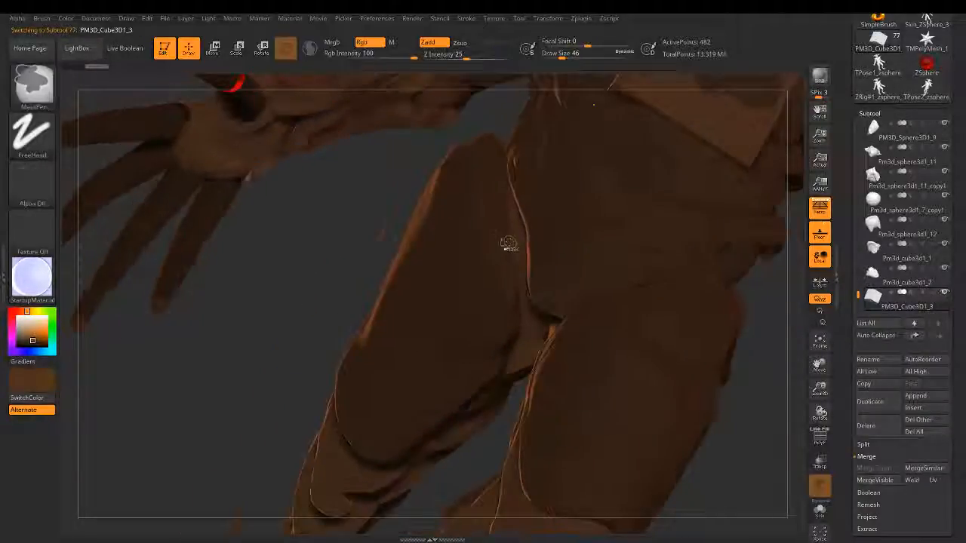
ctrl+right_drag(378, 202, 342, 174)
click(237, 50)
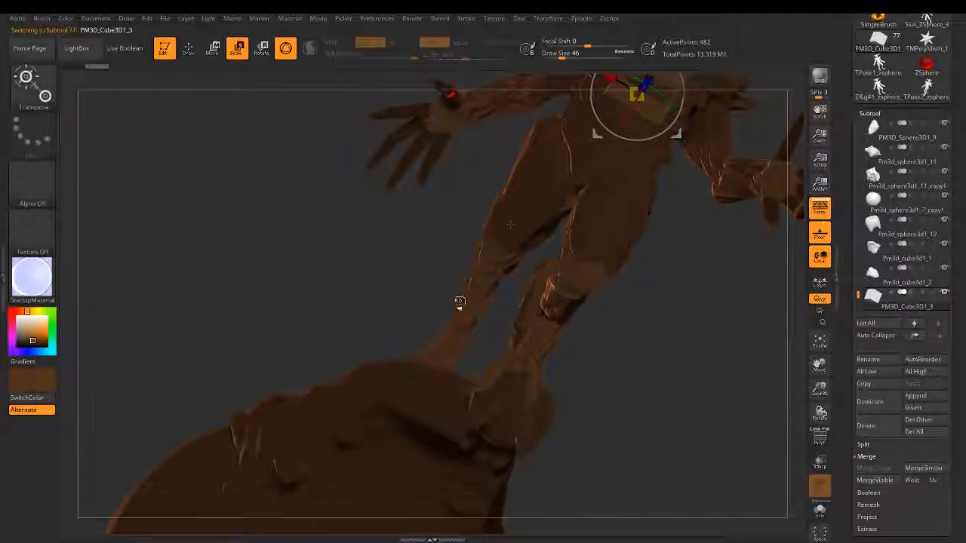
alt+right_drag(459, 302, 317, 445)
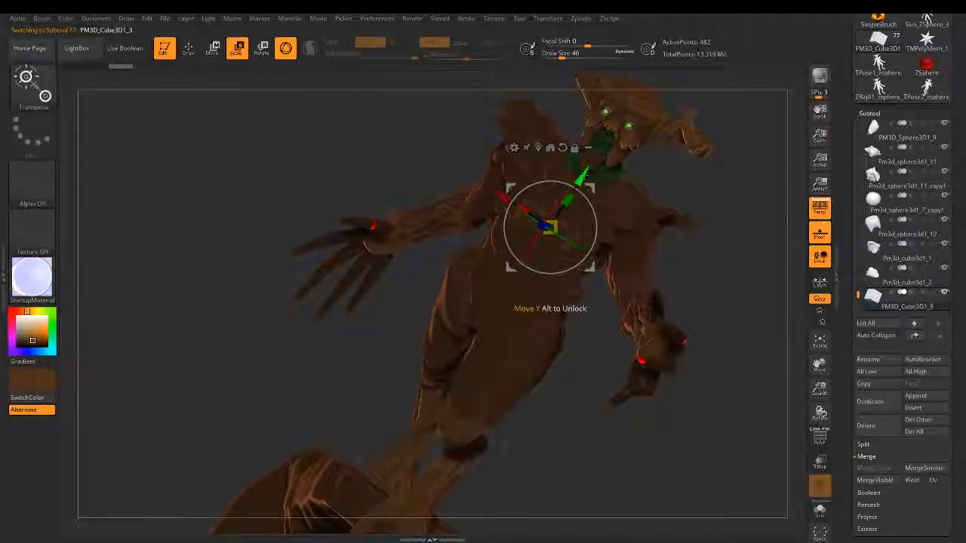
drag(500, 186, 404, 237)
Step: Scale the cube thinner along X into a flat plate and rotate it about 55 degrees toward upright beside the hip
right_drag(403, 225, 423, 267)
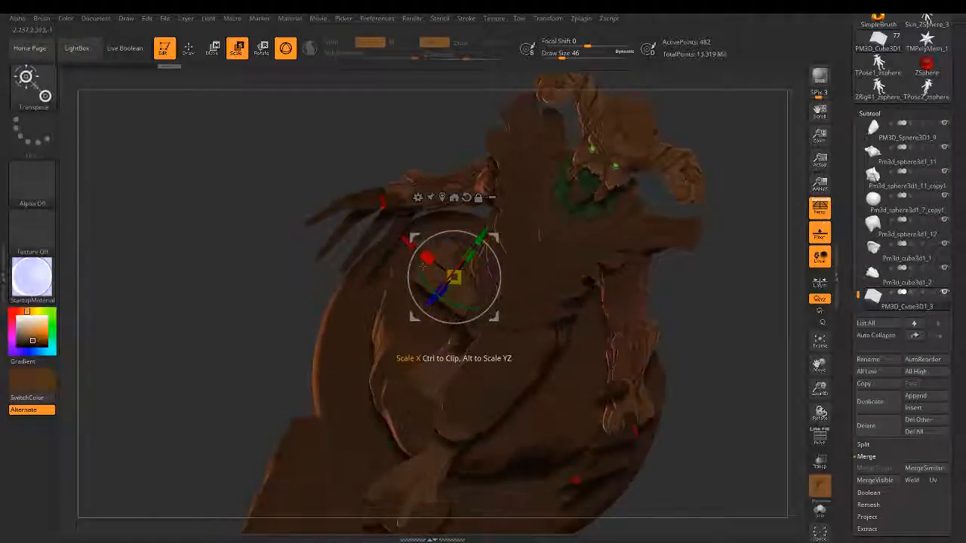
drag(423, 262, 411, 261)
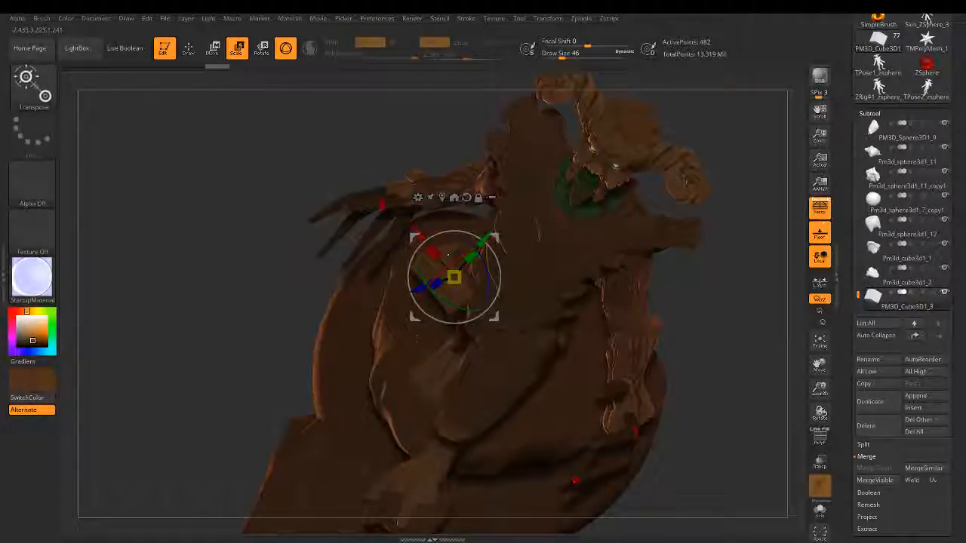
ctrl+right_drag(416, 339, 548, 295)
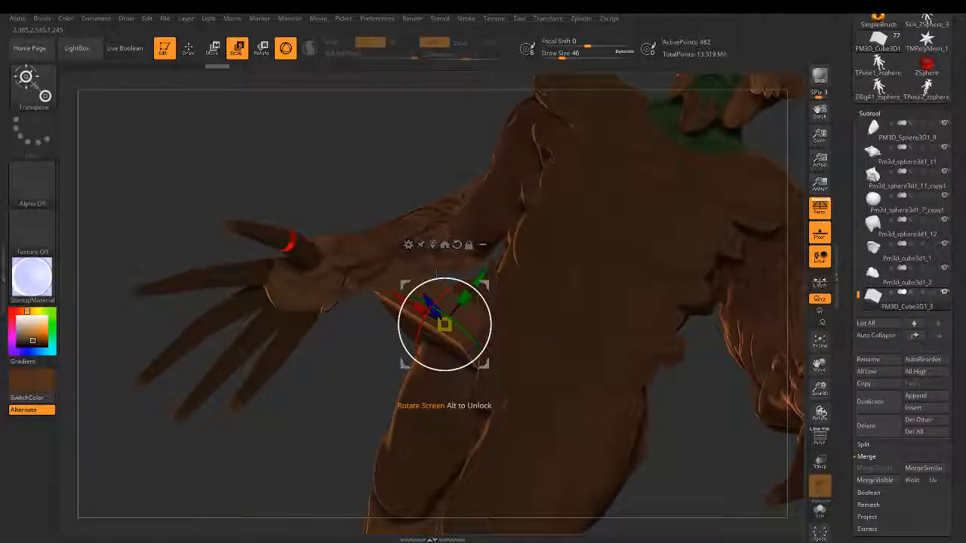
drag(453, 275, 476, 279)
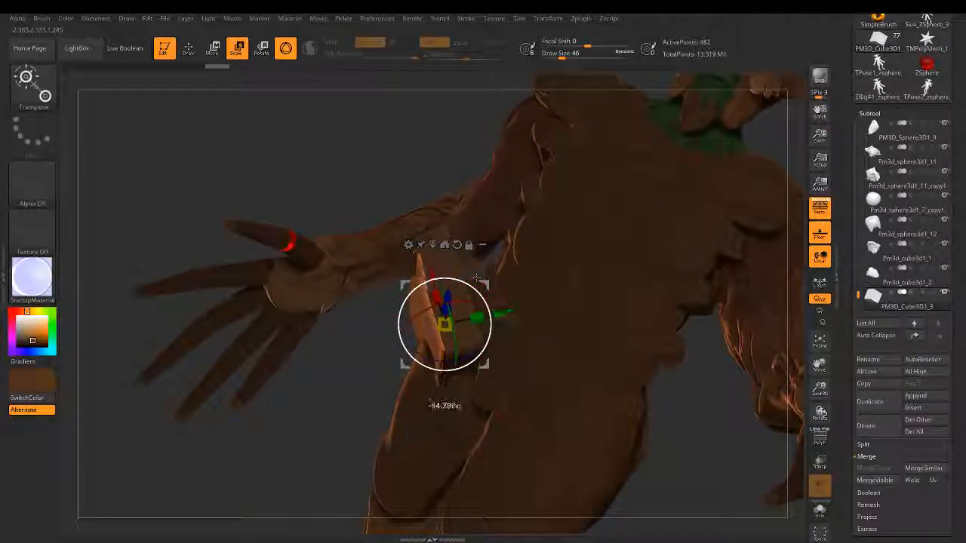
Step: Move the flat box plate against the side of the creature's hip and turn it to face outward
right_drag(477, 278, 528, 310)
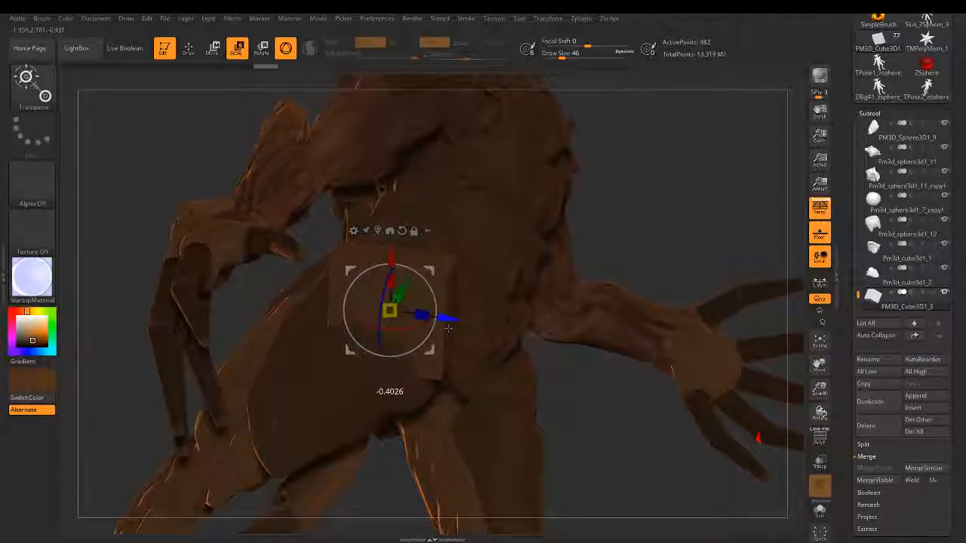
drag(449, 328, 443, 327)
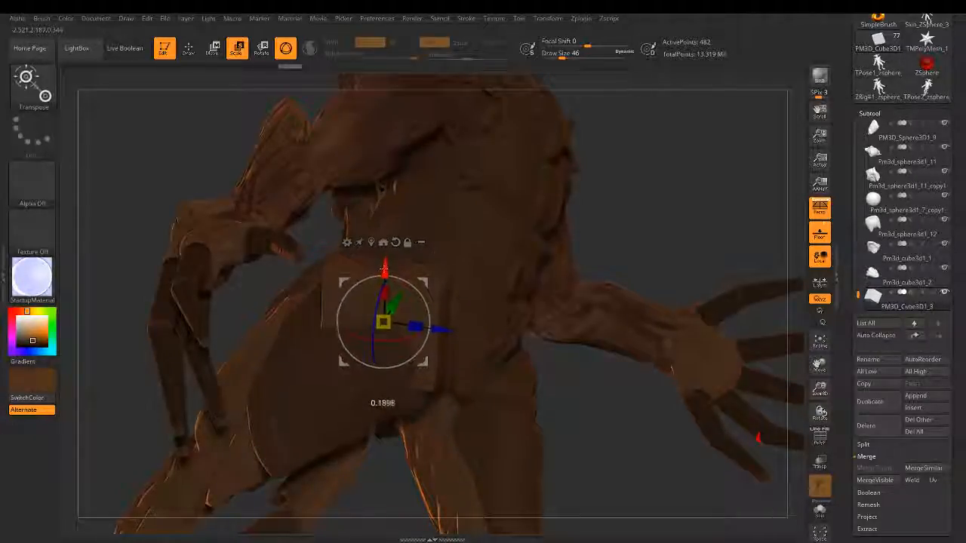
drag(384, 269, 384, 266)
right_drag(544, 302, 443, 326)
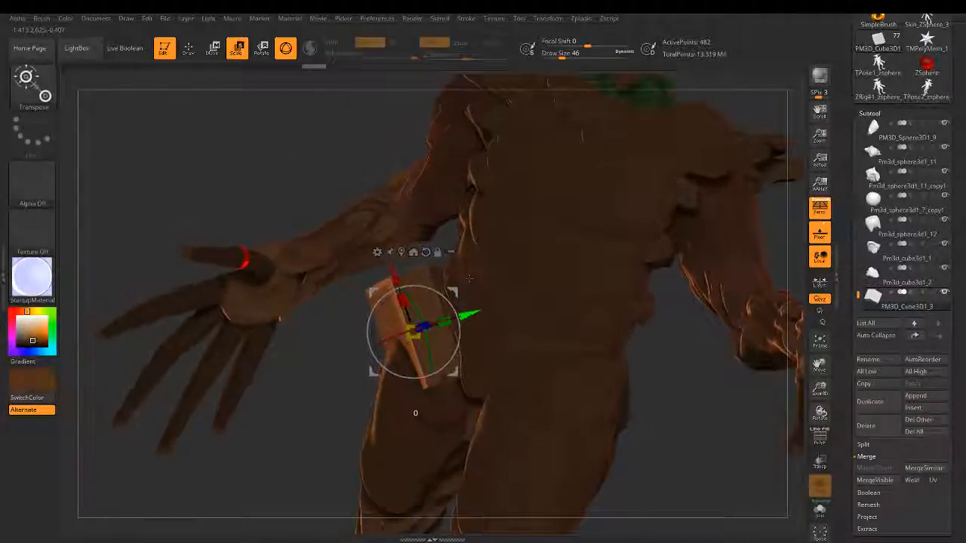
drag(436, 323, 432, 326)
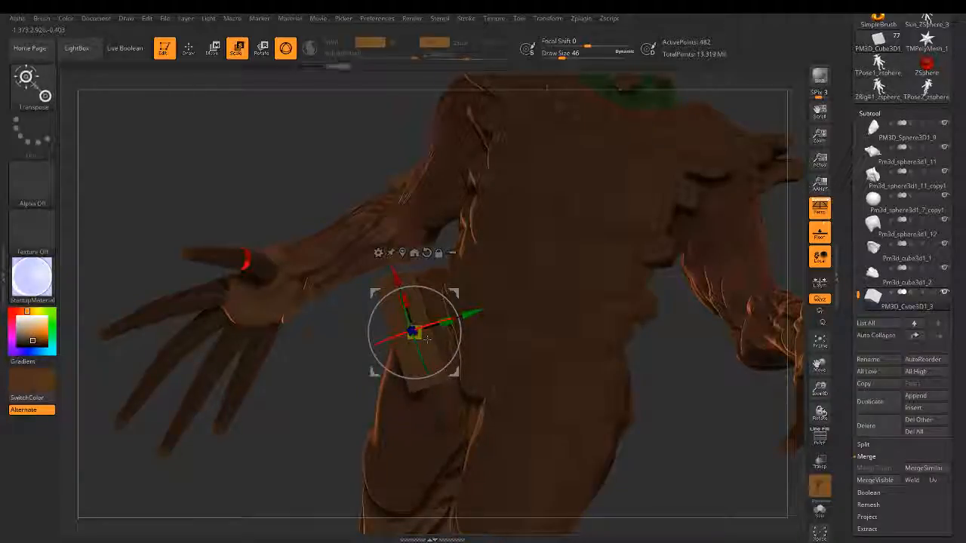
Step: Rotate the hip plate so it slants across the upper thigh and follows the hip's surface
drag(394, 281, 474, 284)
right_drag(474, 284, 466, 317)
alt+right_drag(341, 332, 341, 309)
drag(341, 310, 348, 342)
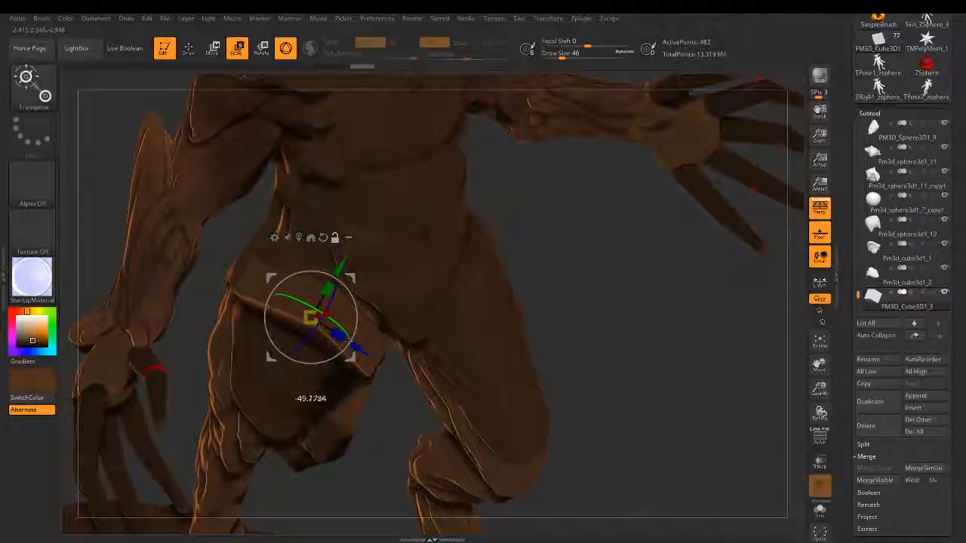
drag(342, 308, 325, 310)
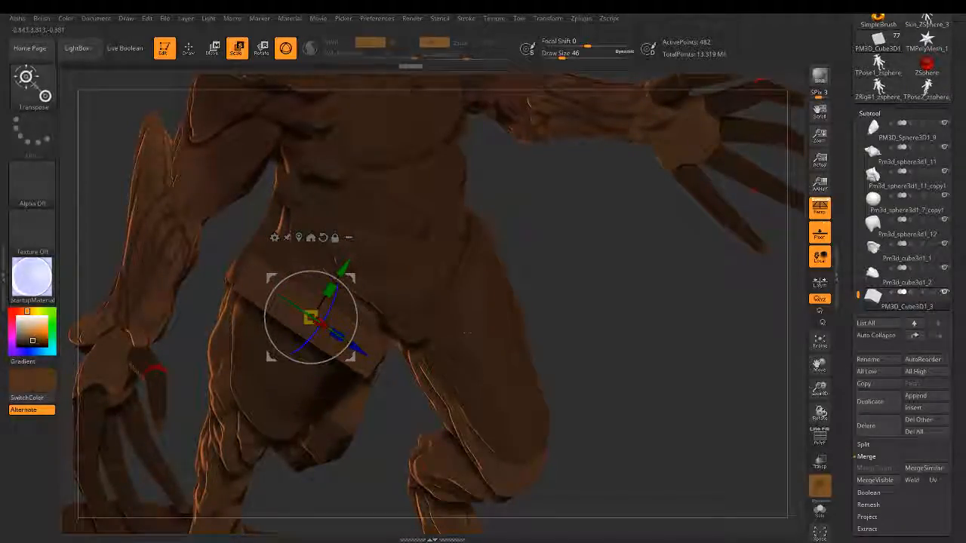
right_drag(467, 333, 473, 302)
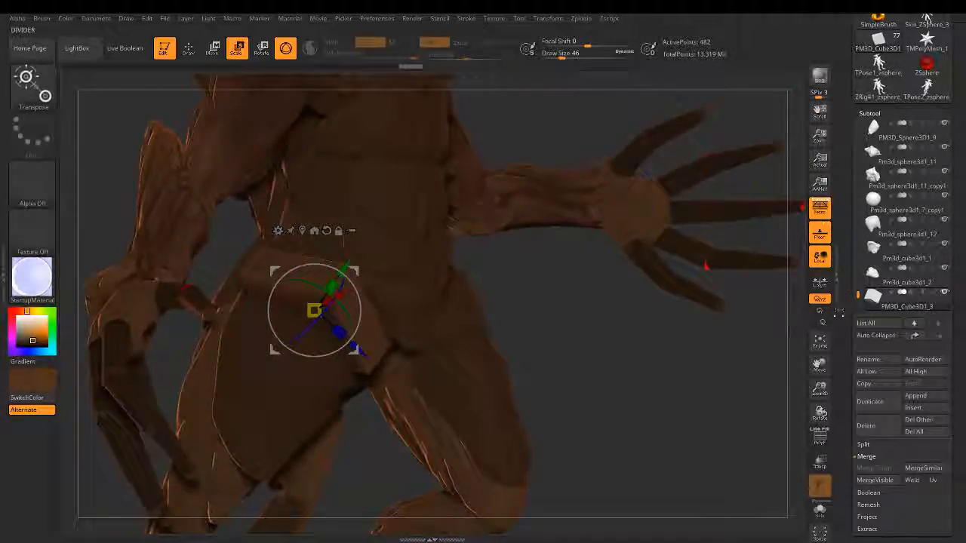
Step: Duplicate the hip plate and move the copy down the thigh, just below the original
click(875, 401)
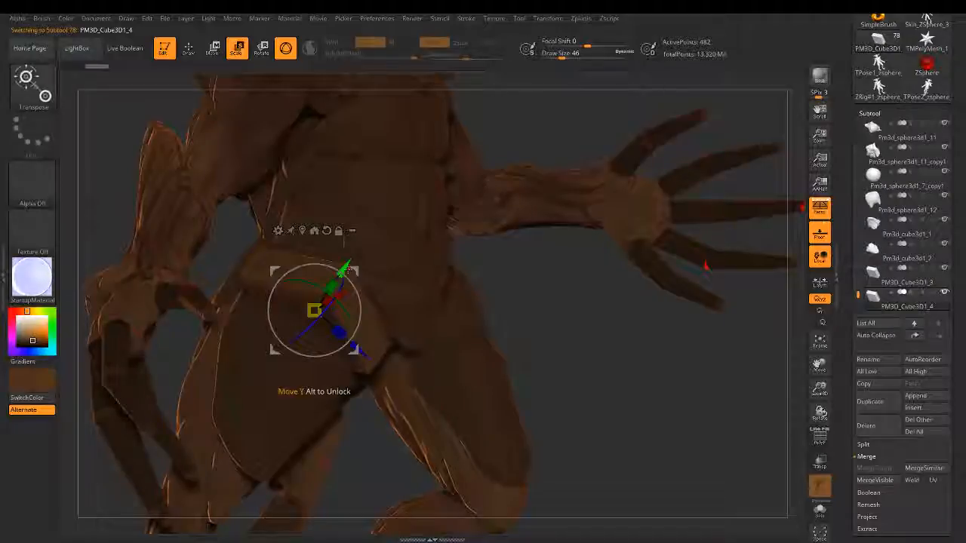
drag(344, 266, 313, 307)
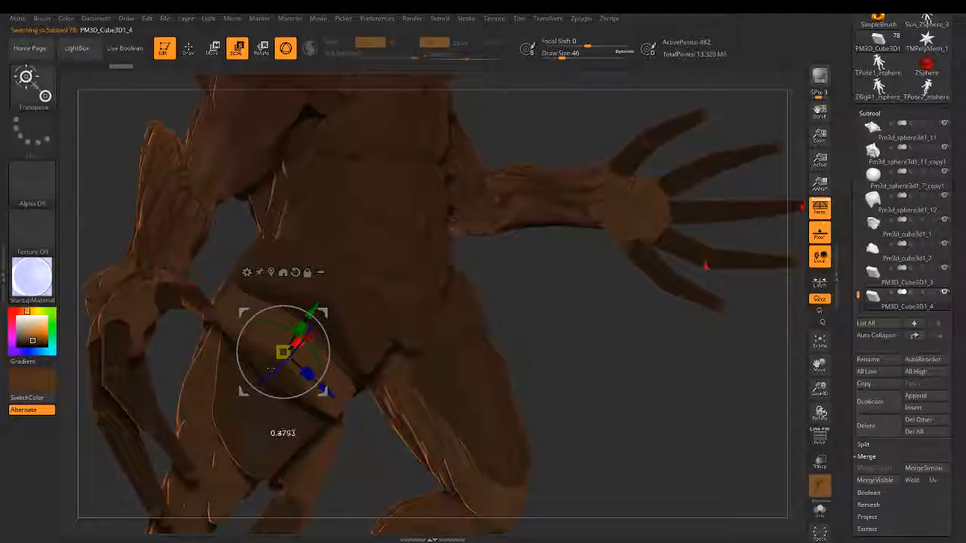
right_drag(430, 354, 344, 260)
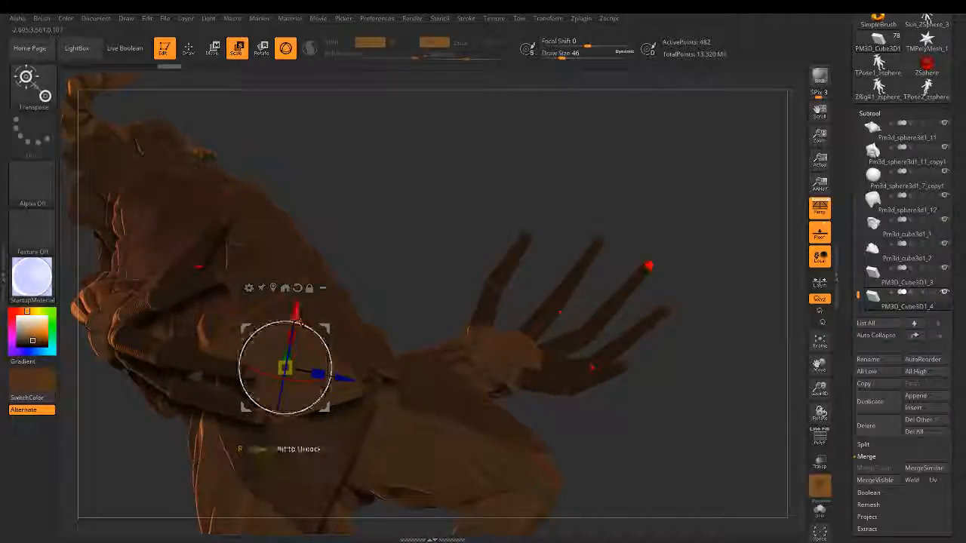
alt+drag(286, 367, 280, 389)
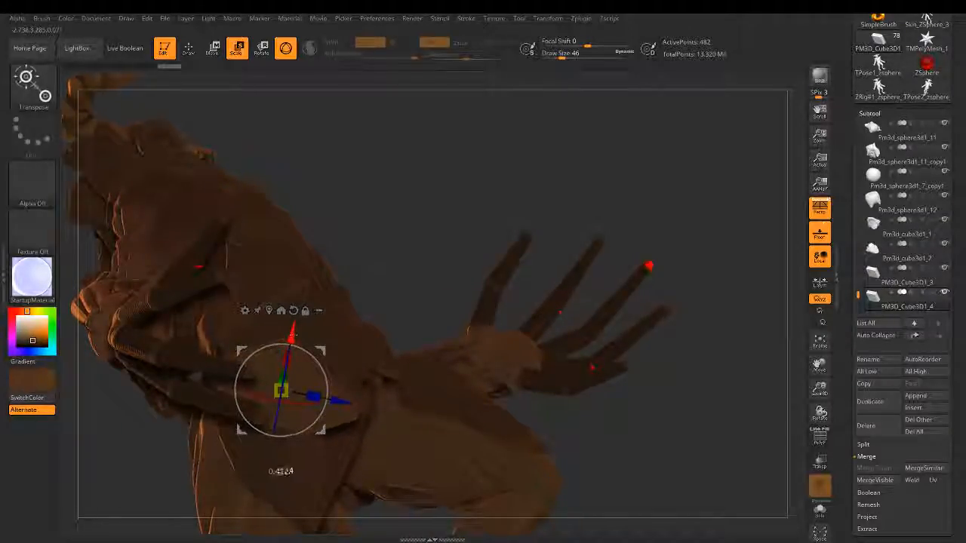
Step: Adjust the second plate's fit against the outer thigh, checking it from the front and the side
right_drag(352, 315, 454, 123)
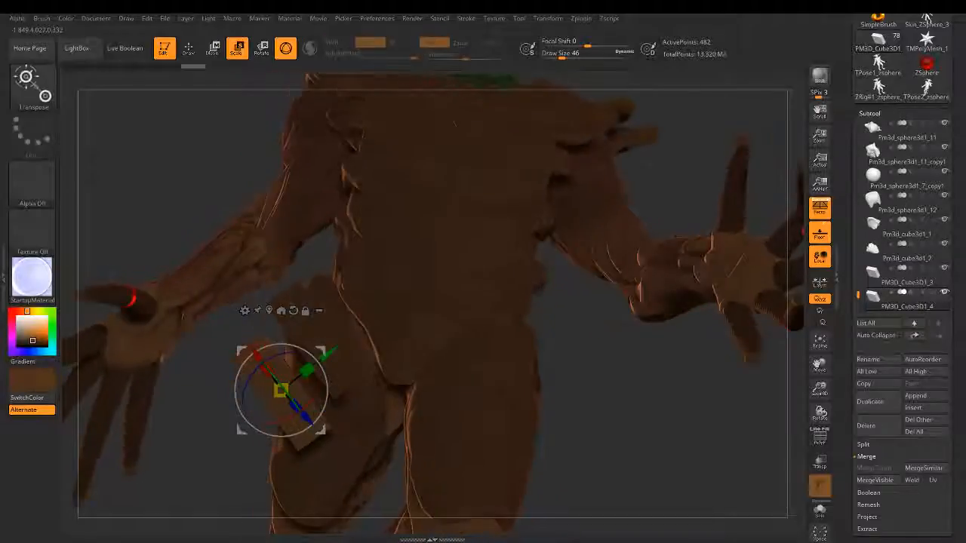
right_drag(419, 92, 454, 134)
mouse_move(455, 227)
ctrl+right_down()
mouse_move(445, 143)
mouse_move(447, 219)
ctrl+right_up()
alt+right_drag(447, 219, 426, 98)
alt+right_drag(452, 273, 362, 226)
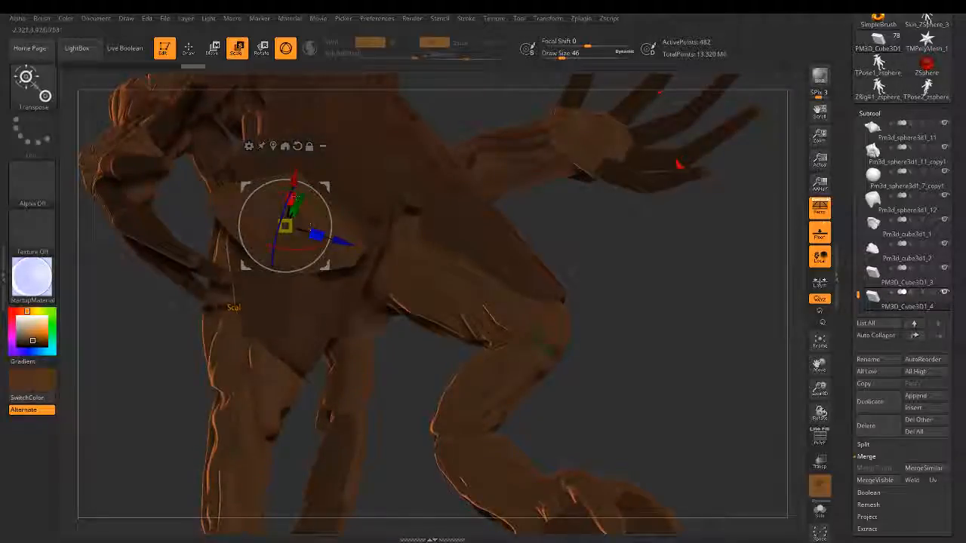
drag(292, 179, 293, 184)
right_drag(294, 182, 467, 188)
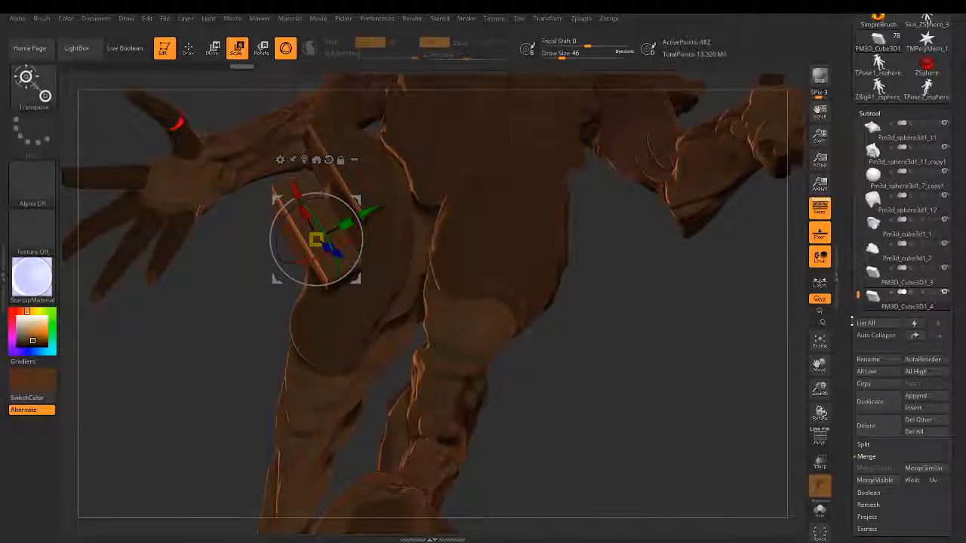
Step: Duplicate the second plate and place the copy lower and further out on the thigh as a third armor layer
click(869, 401)
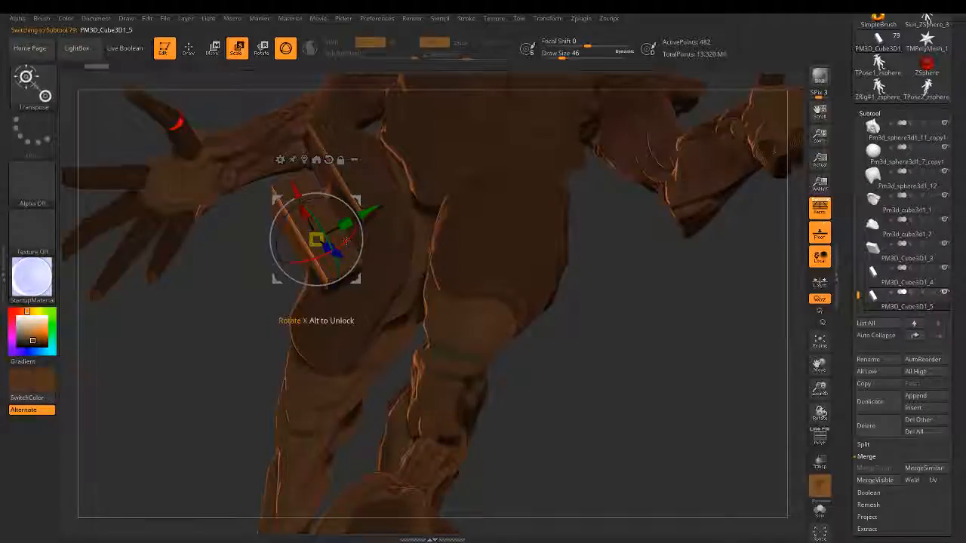
drag(317, 239, 336, 282)
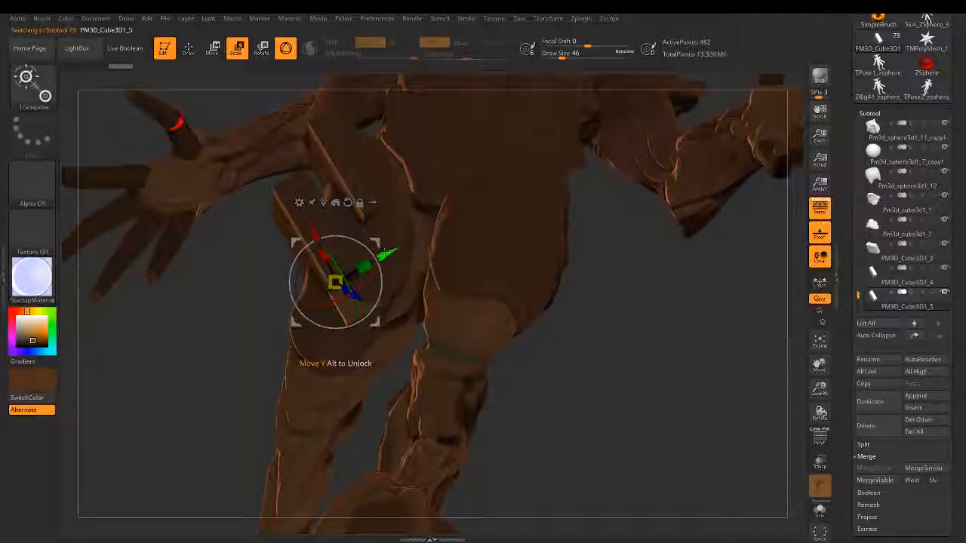
drag(383, 254, 345, 275)
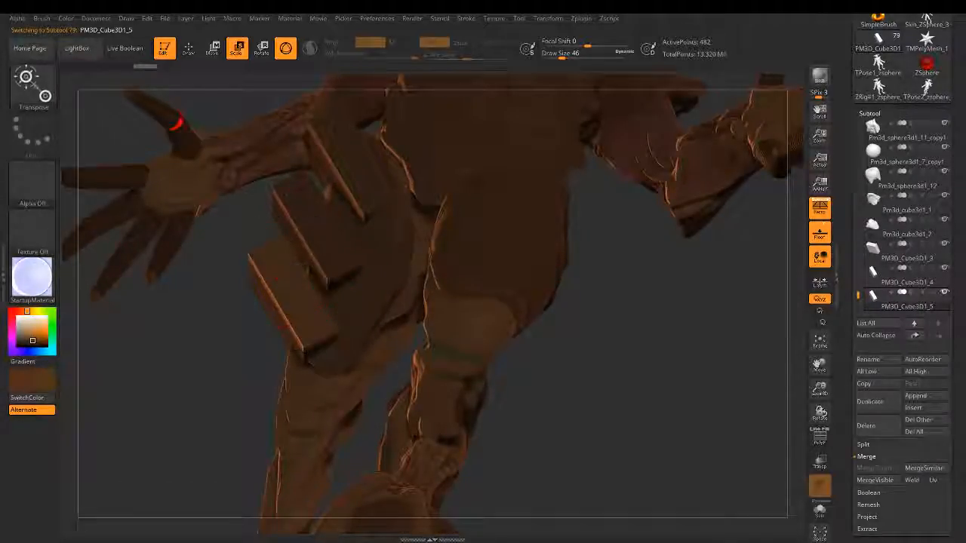
mouse_move(453, 302)
right_down()
mouse_move(588, 302)
mouse_move(588, 249)
mouse_move(619, 203)
right_up()
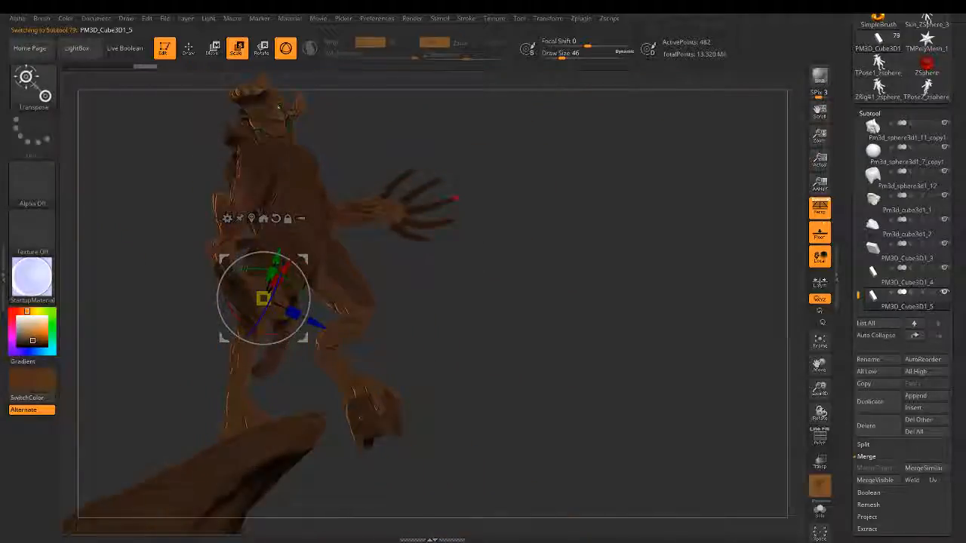
Step: Rotate the three plates one after another, from the lowest to the highest, to wrap around the thigh
right_drag(456, 199, 438, 317)
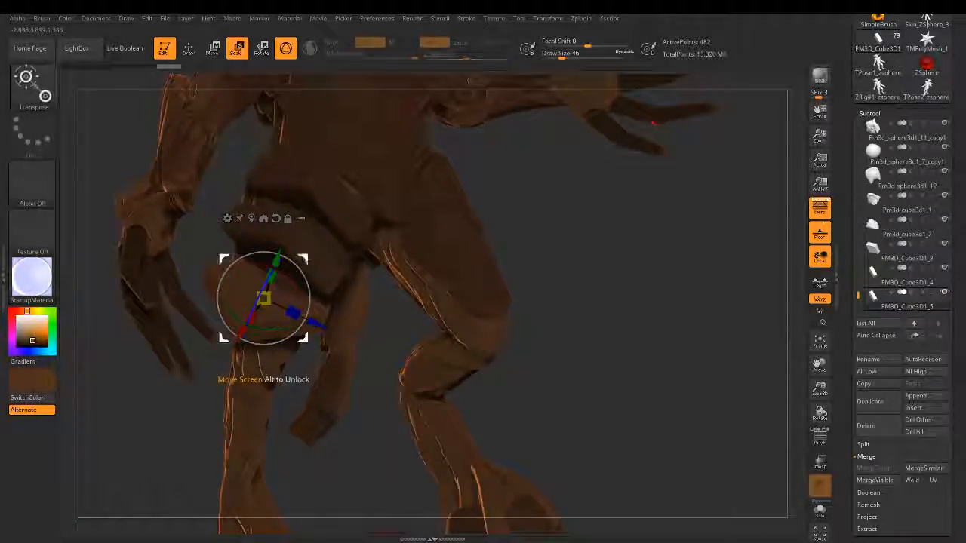
key(Up)
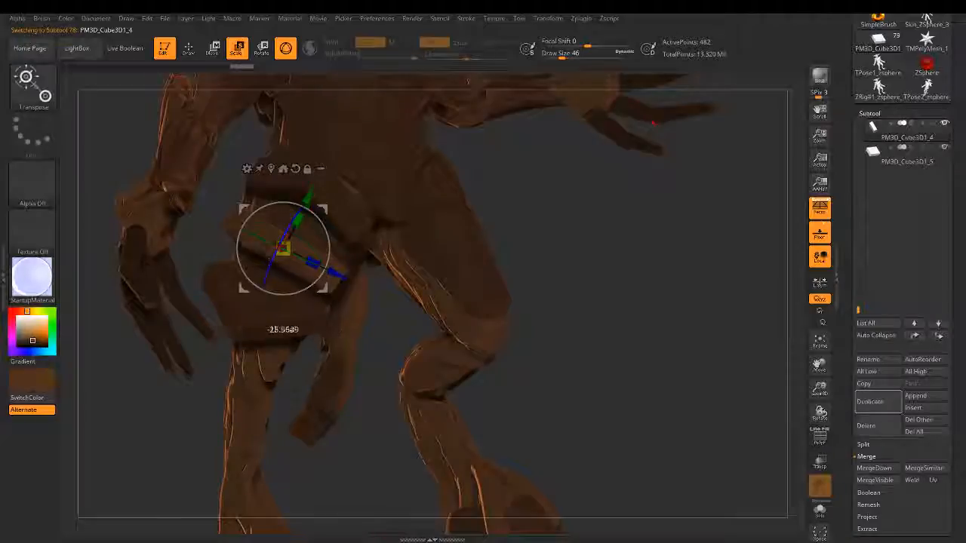
key(Up)
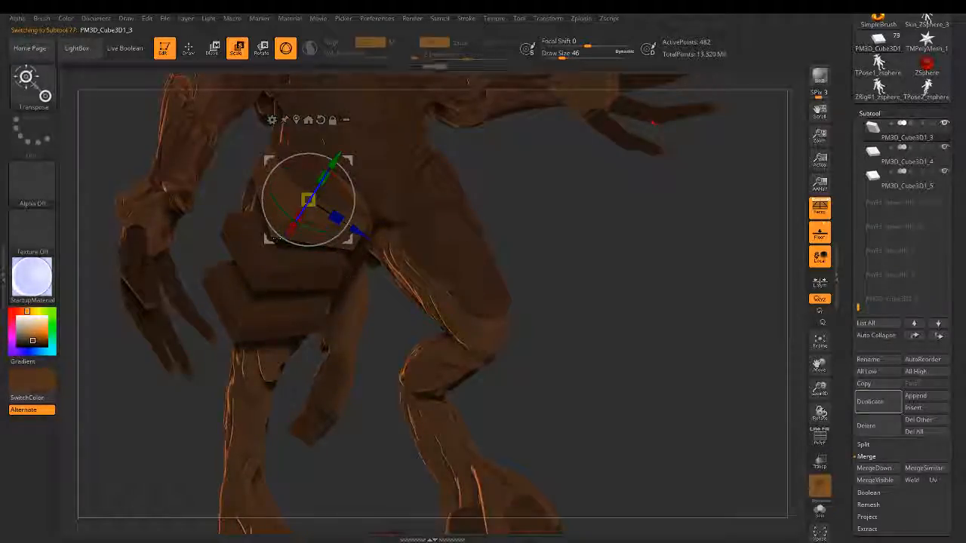
mouse_move(276, 238)
mouse_down()
mouse_move(455, 269)
mouse_move(572, 241)
mouse_move(501, 242)
mouse_move(555, 312)
mouse_up()
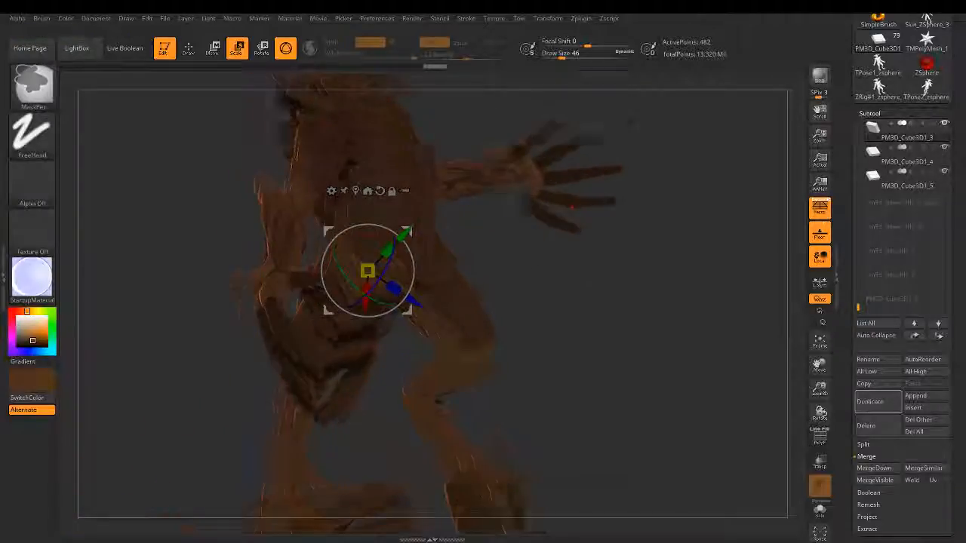
ctrl+right_drag(555, 311, 554, 330)
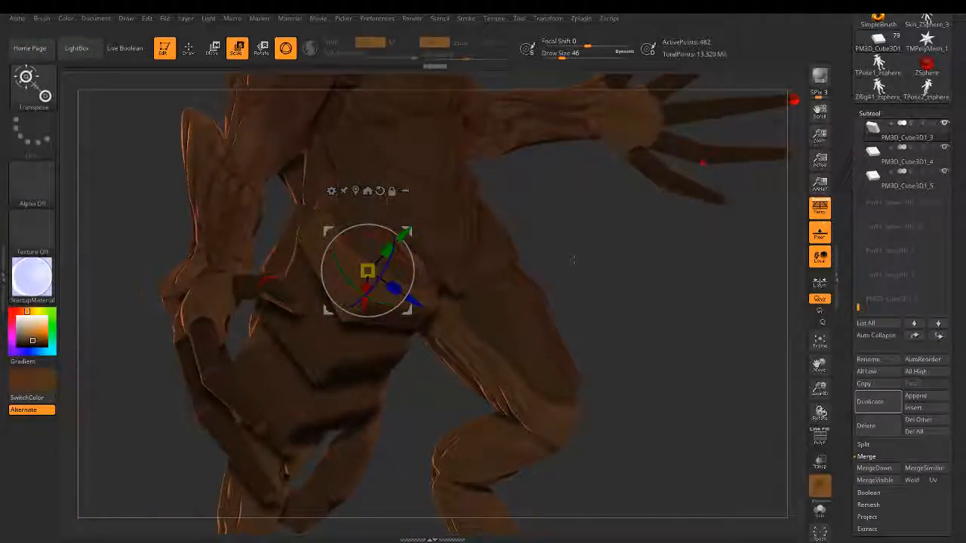
drag(572, 260, 572, 255)
Step: Turn the middle and lowest plates about their vertical axes to line up with the top plate
alt+click(355, 355)
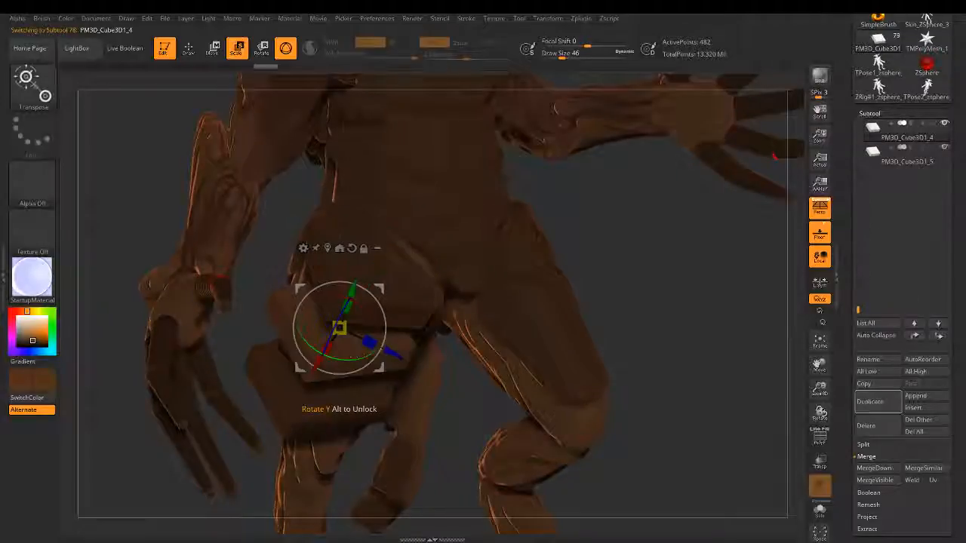
drag(355, 356, 341, 360)
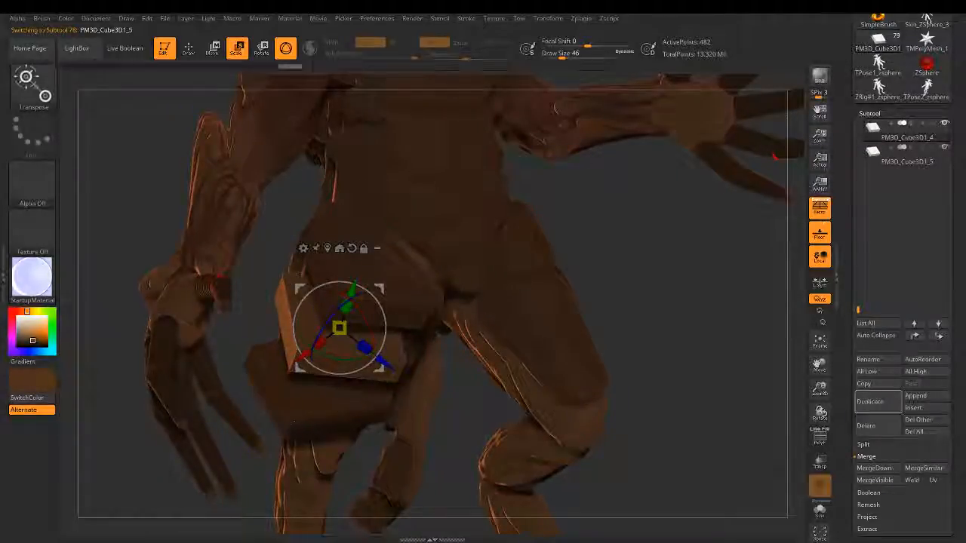
alt+click(321, 407)
drag(325, 419, 314, 419)
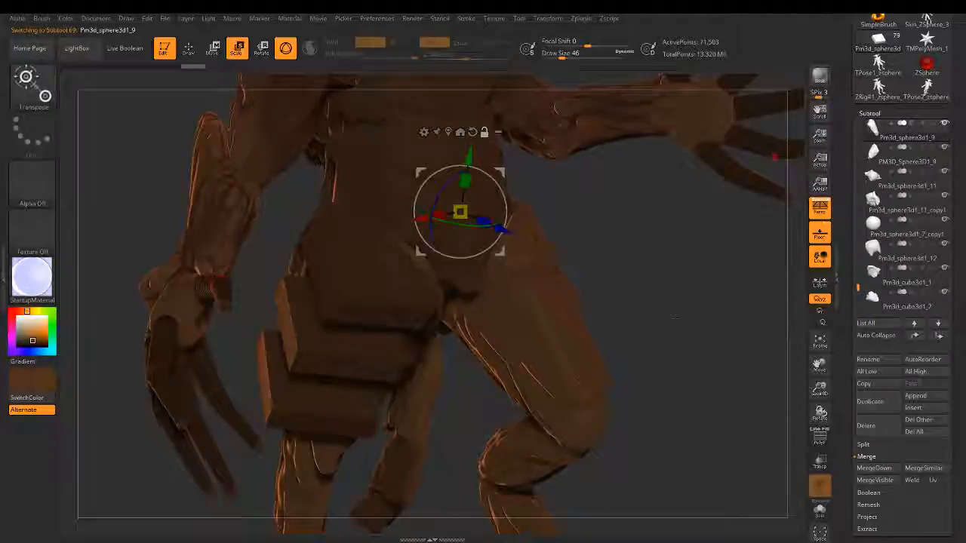
Step: Tilt the top, middle and lowest plates in turn and shift them inward so they overlap down the thigh
drag(423, 302, 566, 306)
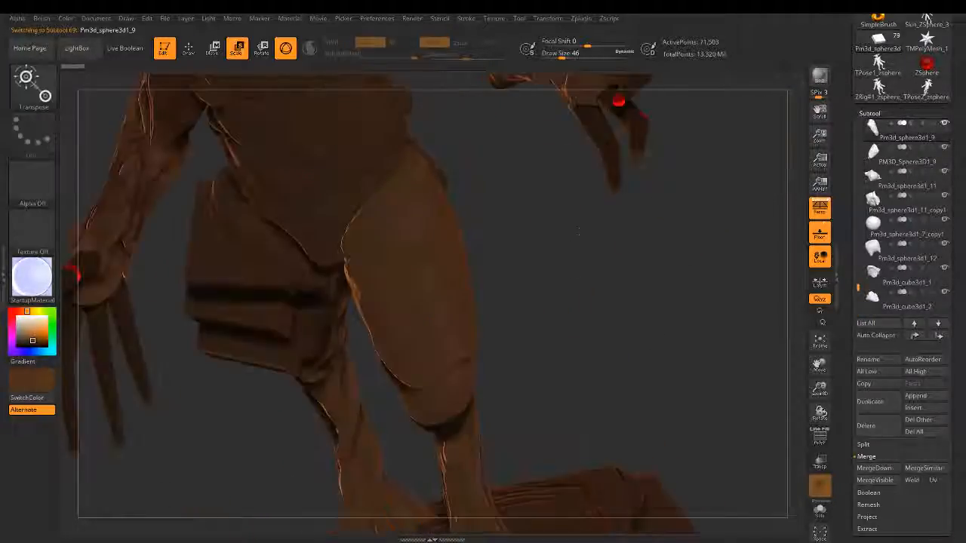
mouse_move(581, 249)
mouse_down()
mouse_move(609, 211)
mouse_move(580, 237)
mouse_move(573, 179)
mouse_up()
alt+click(268, 209)
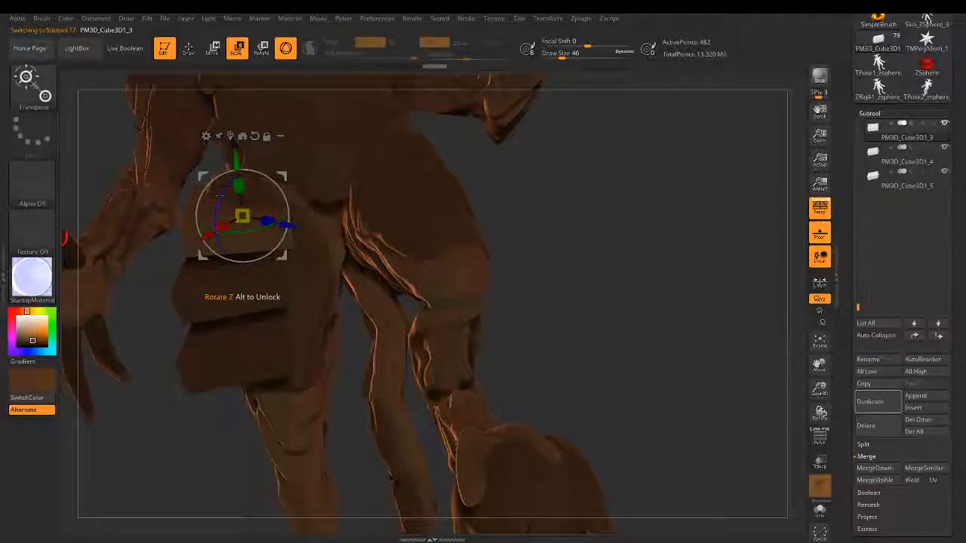
mouse_move(217, 199)
mouse_down()
mouse_move(202, 217)
mouse_move(247, 225)
mouse_move(209, 196)
mouse_up()
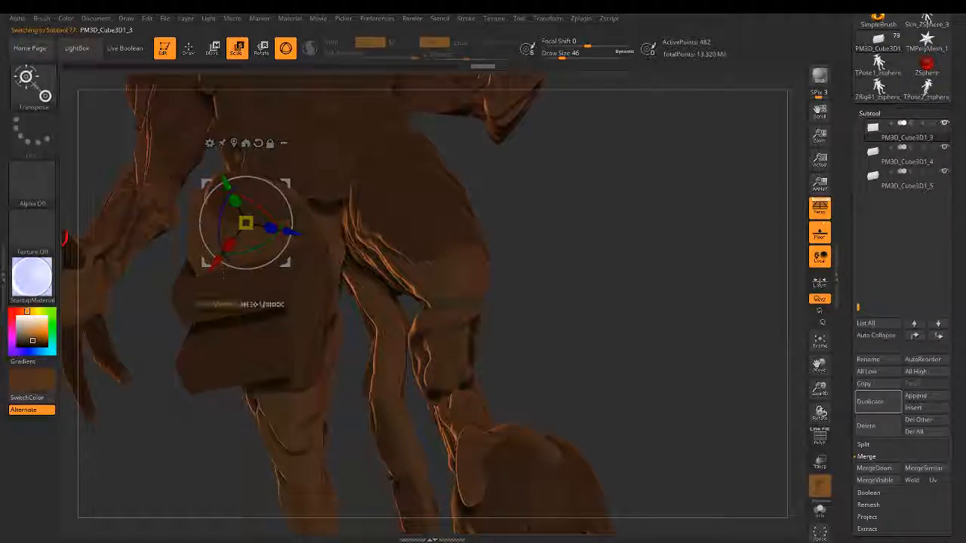
alt+click(207, 292)
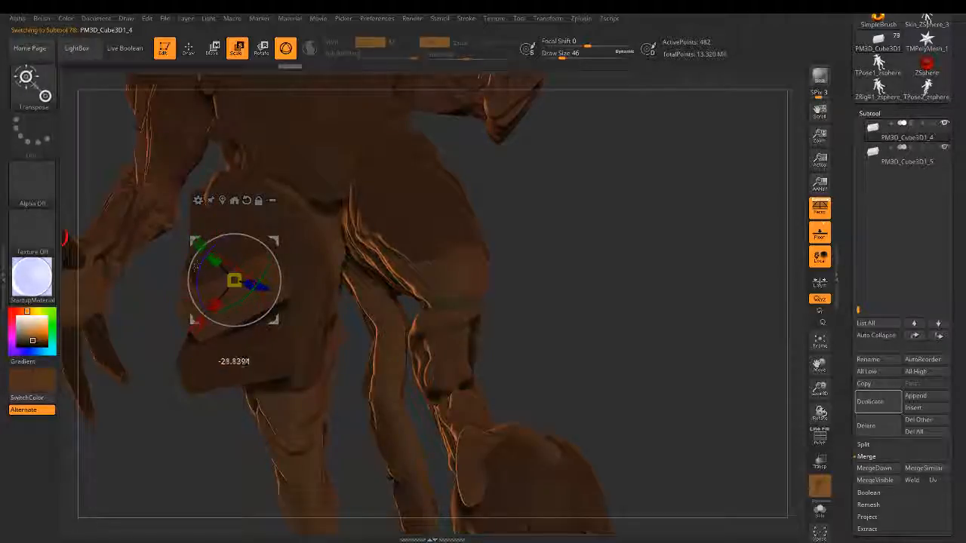
drag(233, 281, 249, 295)
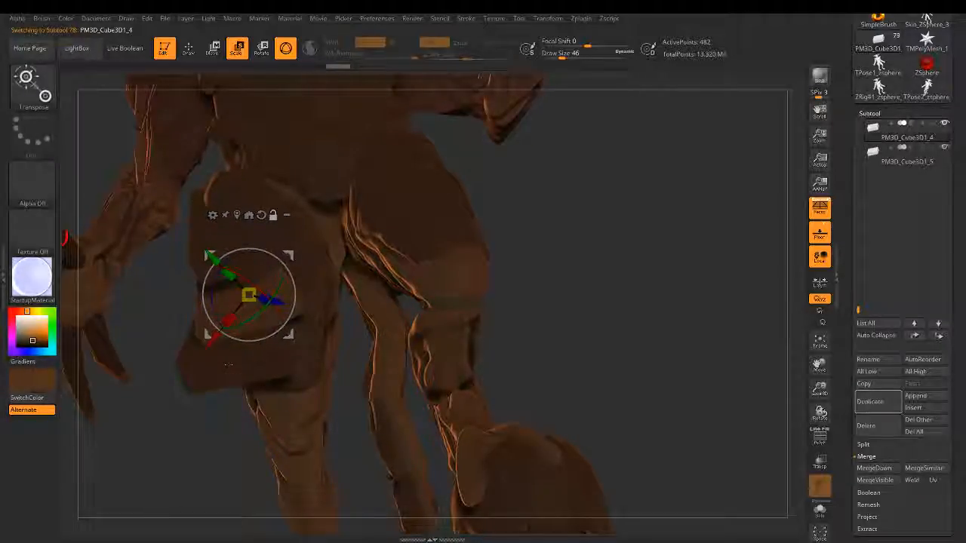
alt+click(213, 323)
drag(212, 323, 231, 339)
Step: Select the creature's body for sculpting and enlarge the ClayBuildup brush to a draw size of 217
drag(532, 260, 708, 229)
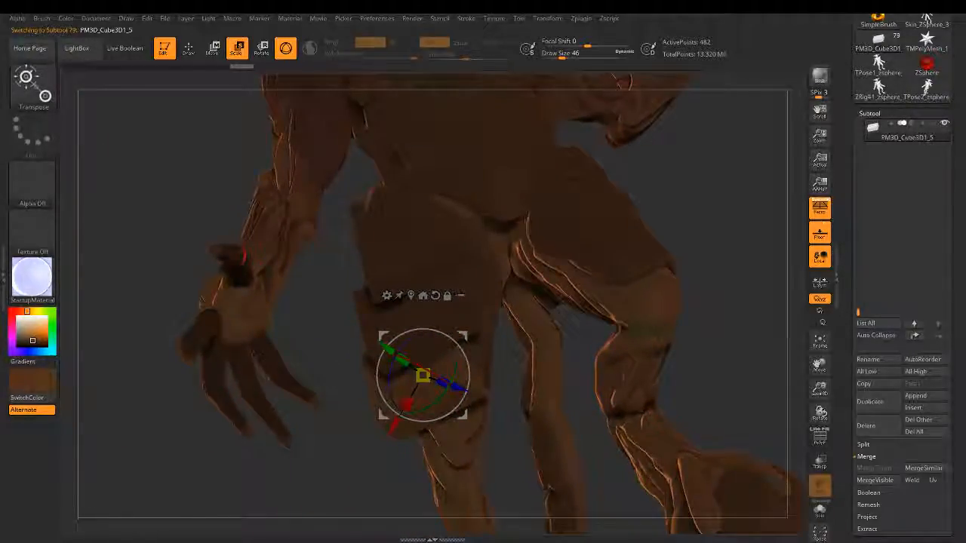
drag(509, 246, 520, 251)
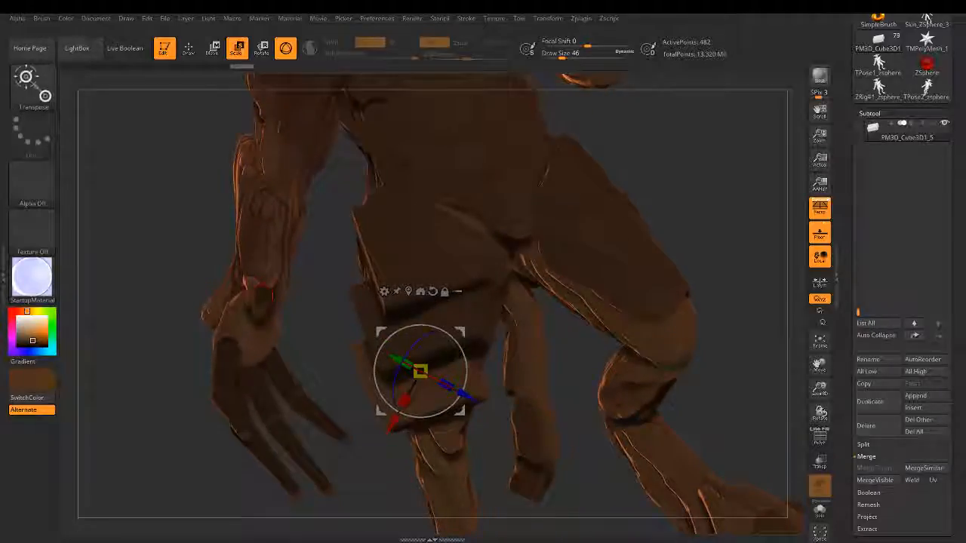
key(q)
alt+click(610, 332)
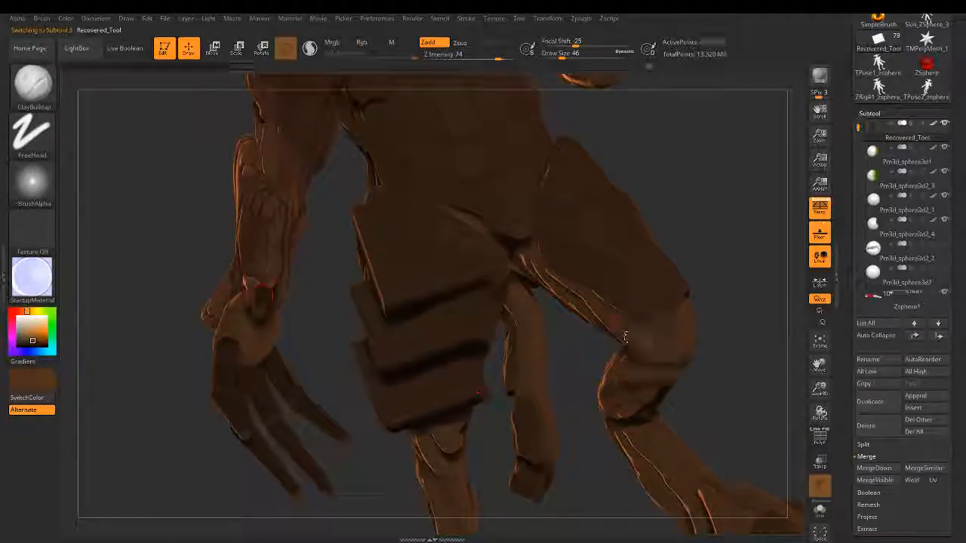
alt+drag(610, 332, 518, 313)
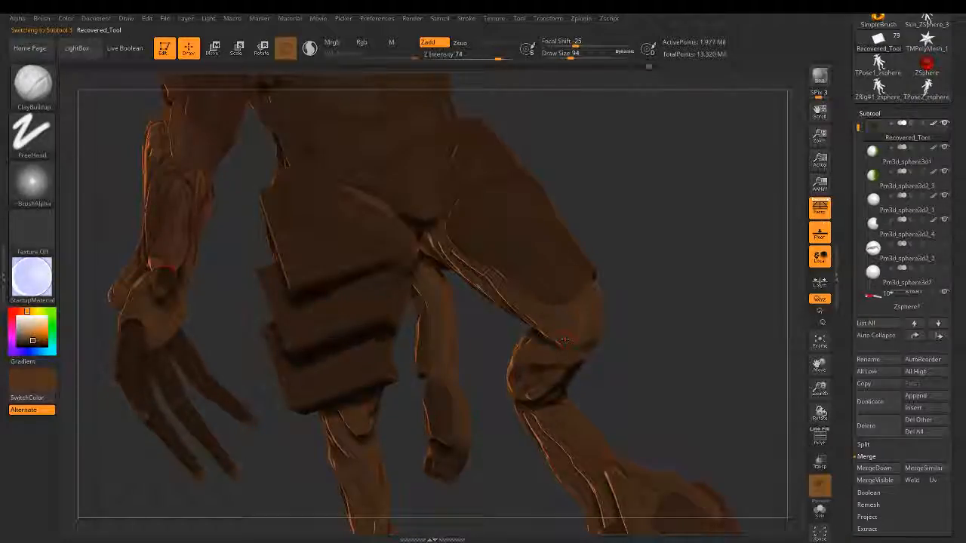
mouse_move(562, 335)
right_down()
mouse_move(575, 131)
mouse_move(602, 385)
mouse_move(603, 238)
mouse_move(664, 155)
right_up()
drag(570, 55, 584, 55)
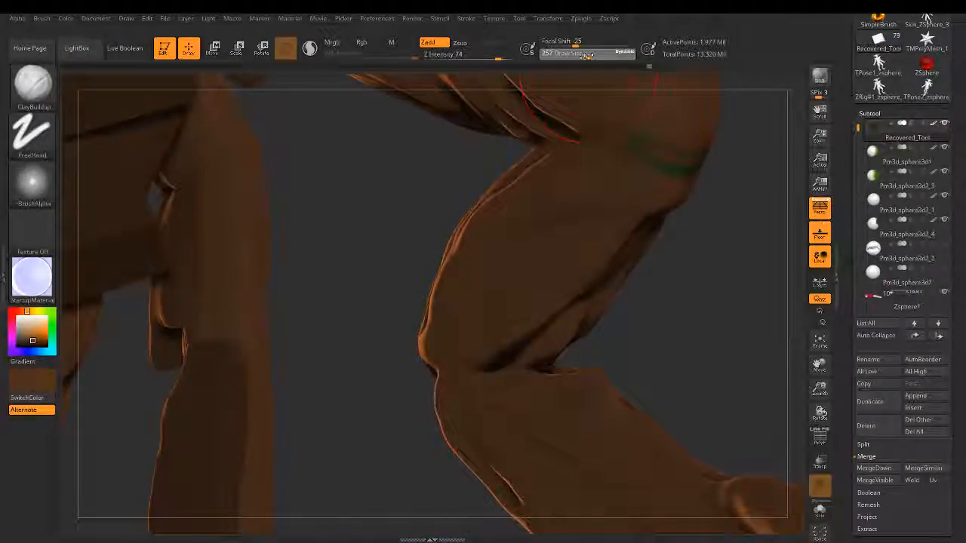
mouse_move(592, 91)
right_down()
mouse_move(568, 153)
mouse_move(545, 137)
right_up()
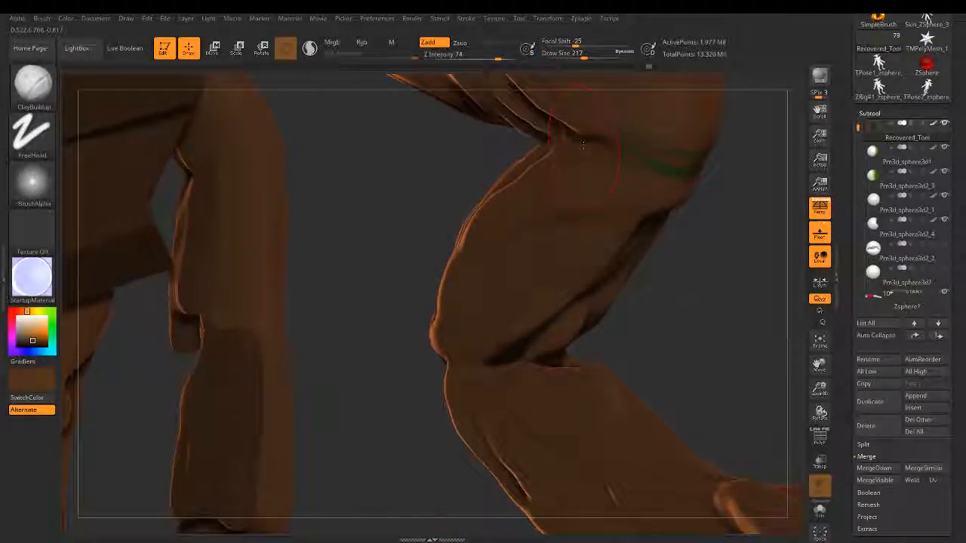
Step: Undo the first clay stroke, set the Z intensity to 18, and build up the muscle along the thigh's underside
drag(583, 145, 510, 178)
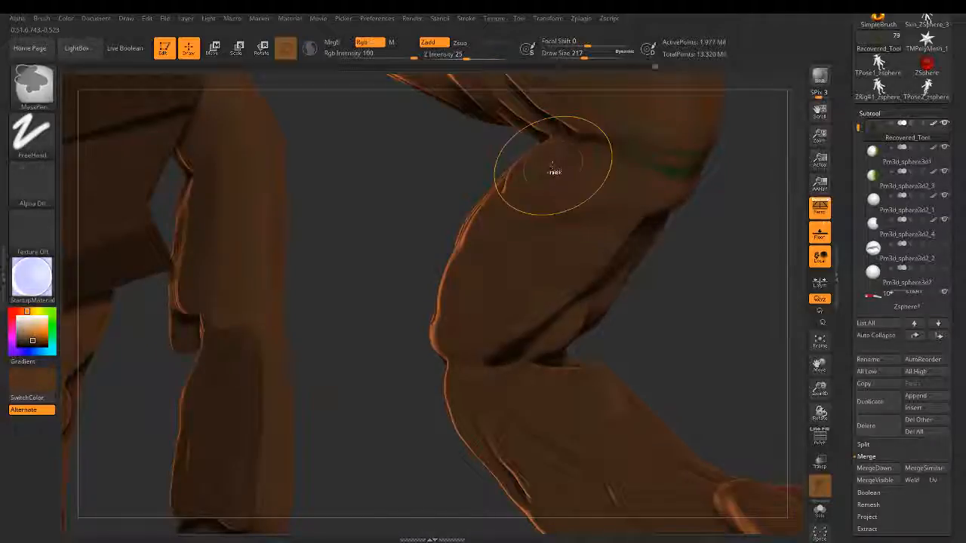
key(ctrl+z)
click(460, 57)
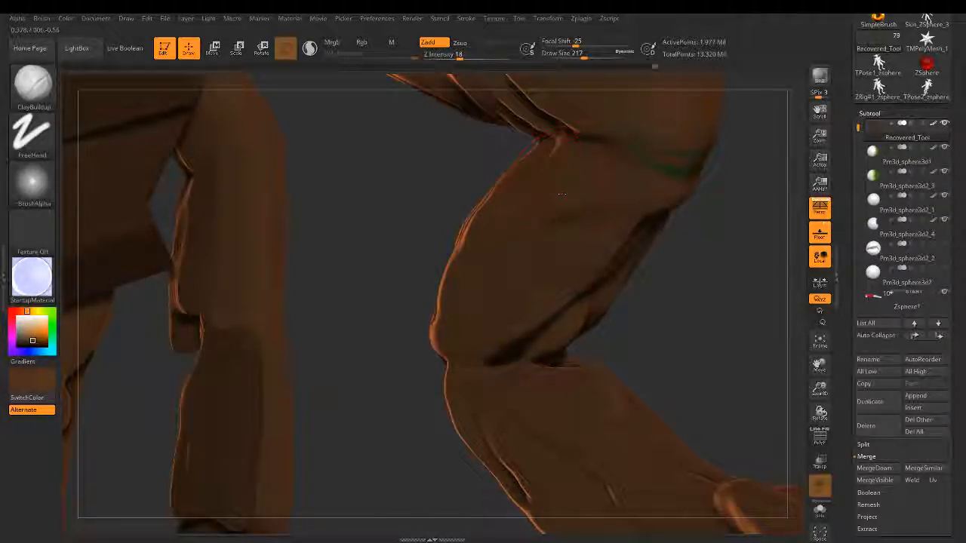
right_drag(561, 194, 532, 329)
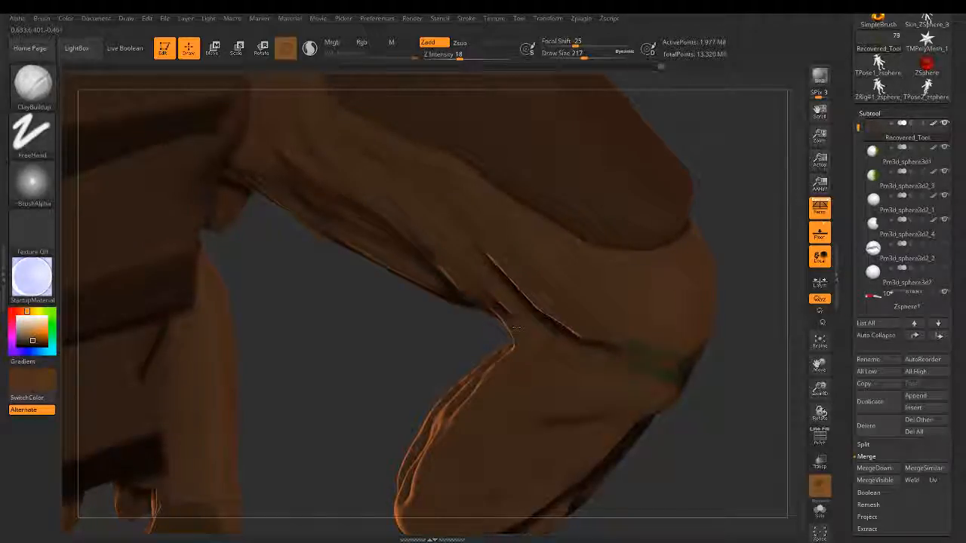
drag(438, 261, 413, 239)
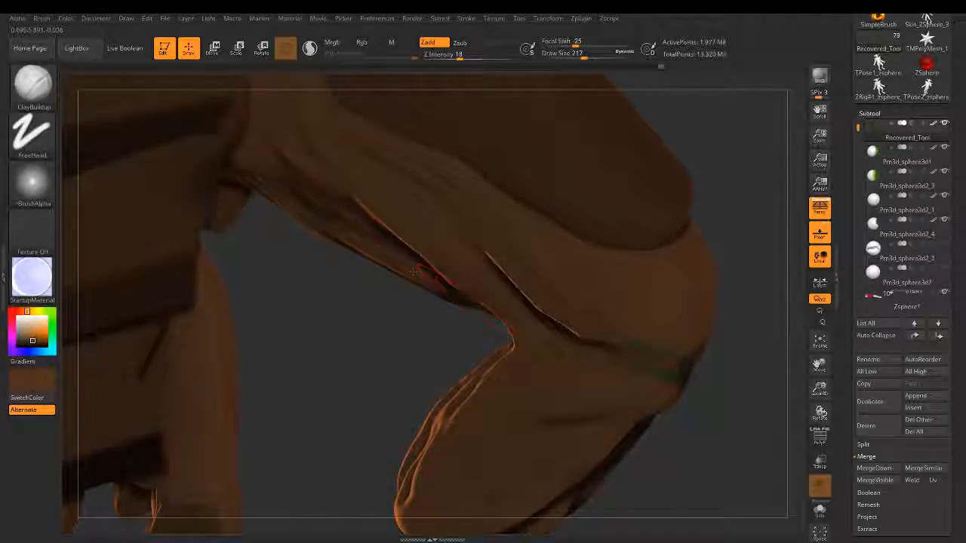
drag(353, 219, 288, 187)
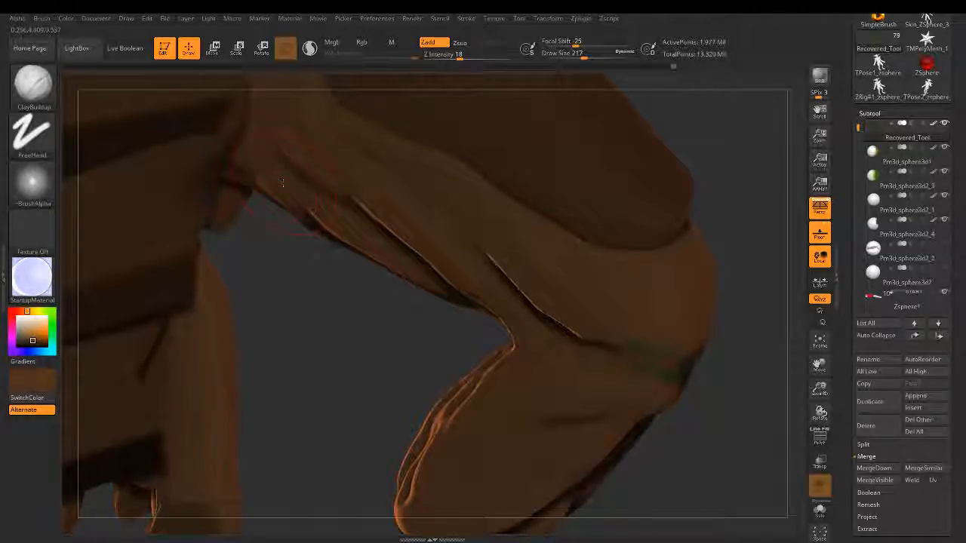
Step: Reshape the folds just below the kneecap with the Move Topological brush at a draw size of 372
mouse_move(549, 369)
right_down()
mouse_move(571, 367)
mouse_move(540, 371)
mouse_move(536, 349)
mouse_move(604, 332)
right_up()
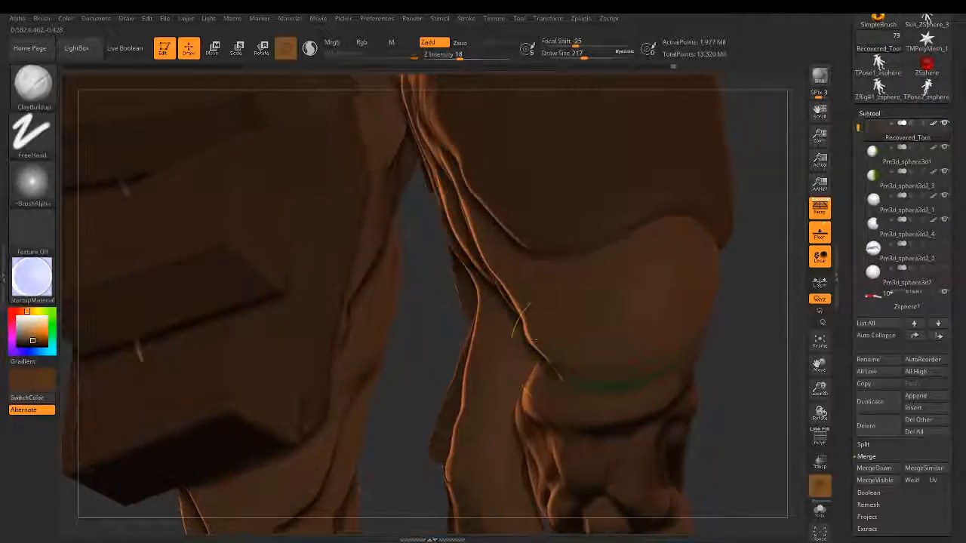
mouse_move(645, 370)
right_down()
mouse_move(530, 276)
mouse_move(532, 266)
right_up()
key(space)
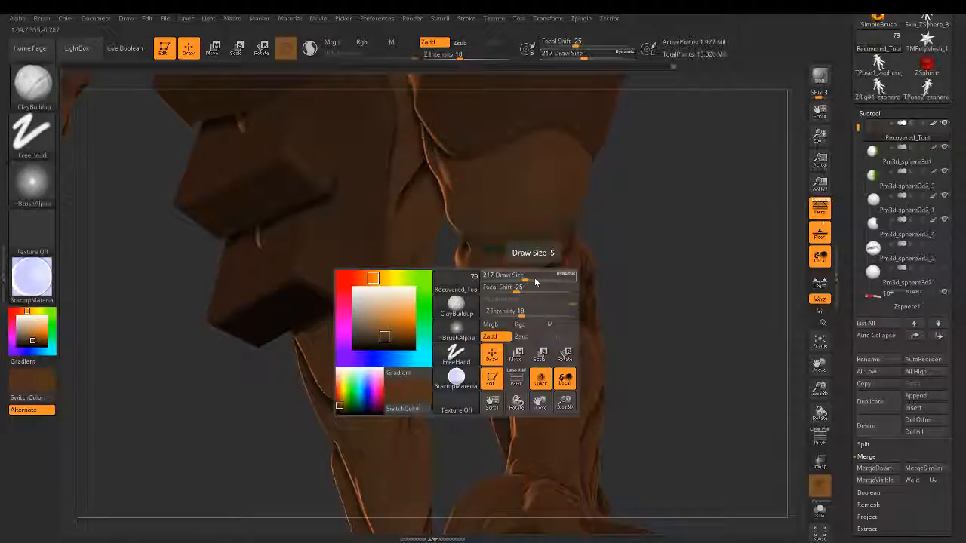
mouse_move(622, 222)
right_down()
mouse_move(647, 217)
mouse_move(627, 228)
right_up()
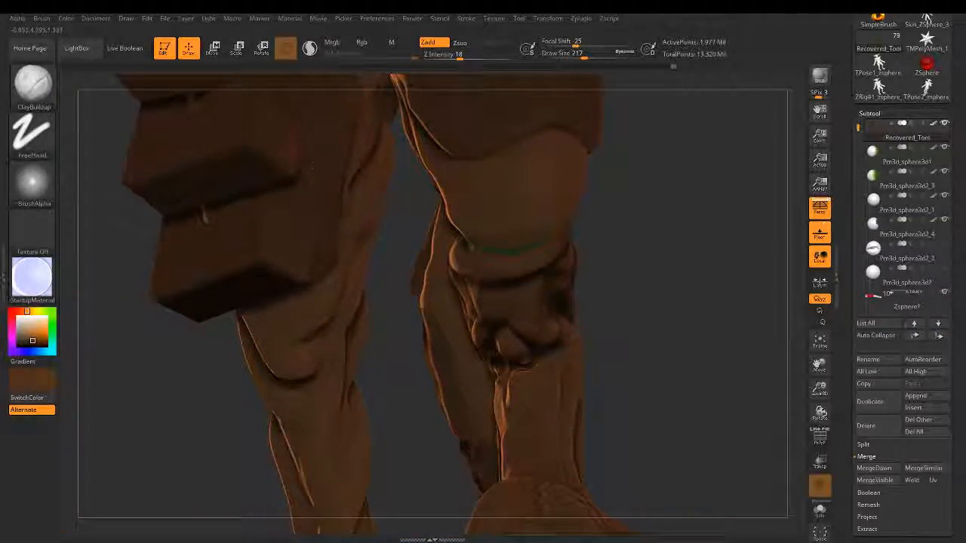
key(b)
key(m)
key(t)
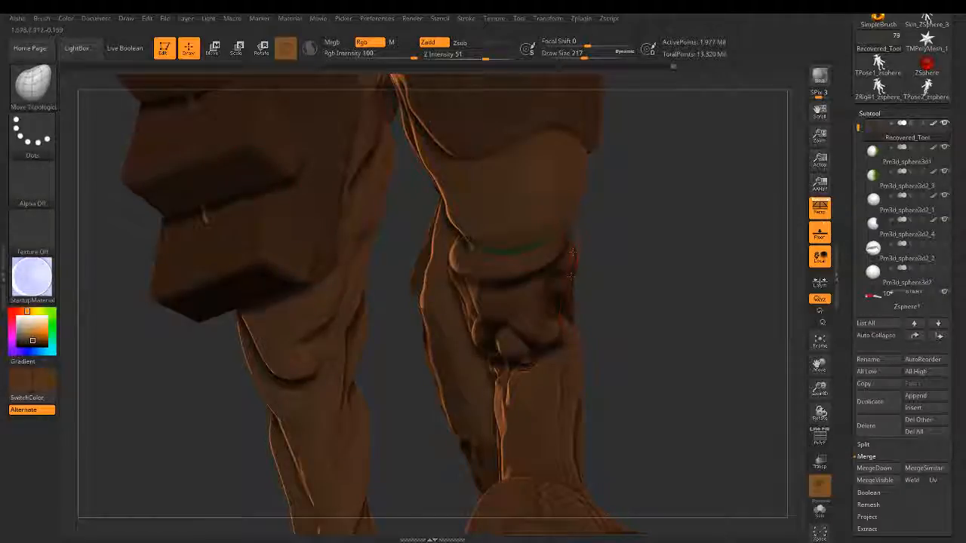
right_drag(572, 265, 554, 257)
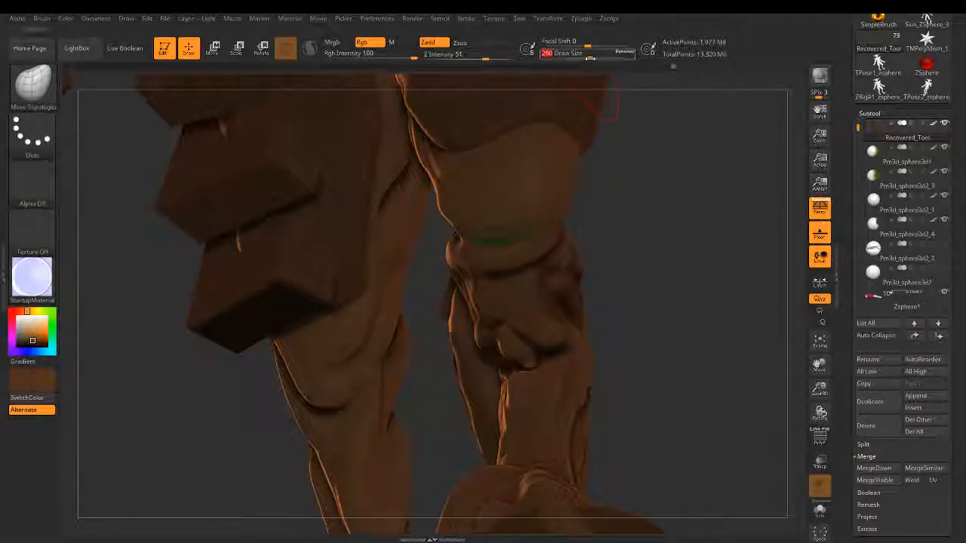
drag(655, 177, 652, 227)
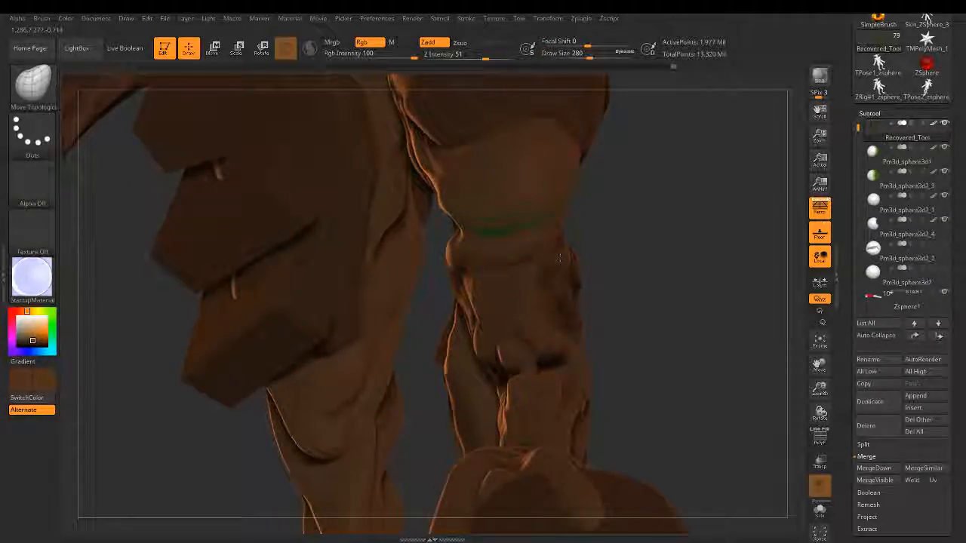
click(596, 57)
right_drag(524, 321, 530, 330)
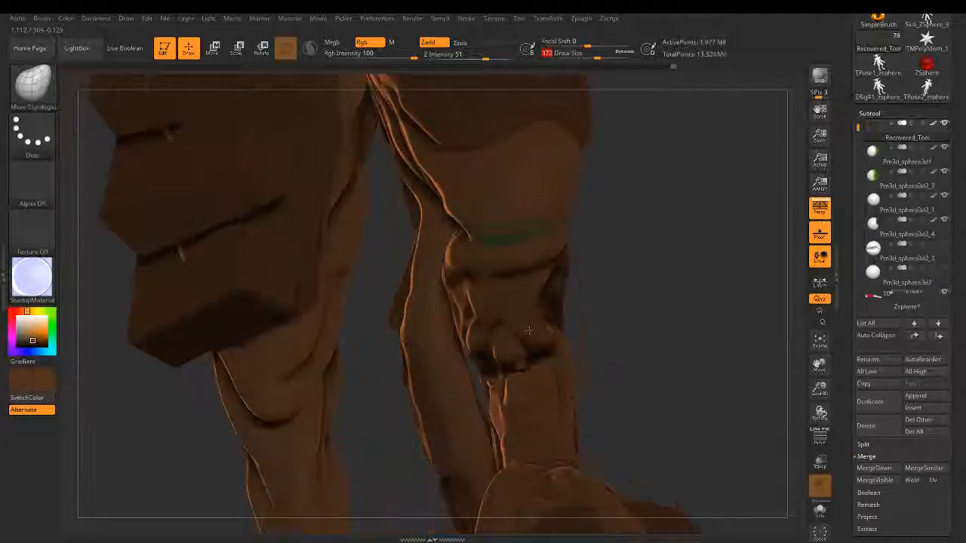
drag(538, 307, 556, 302)
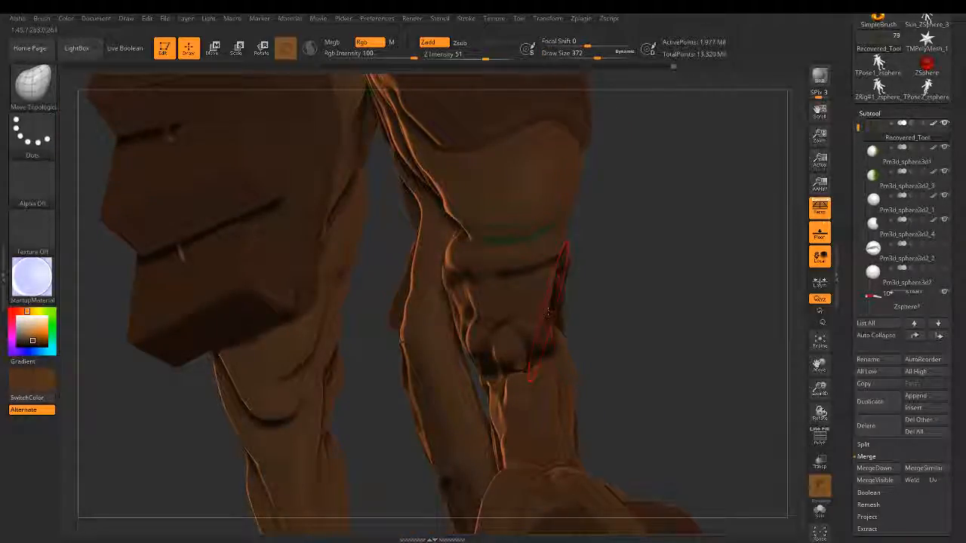
drag(537, 336, 546, 335)
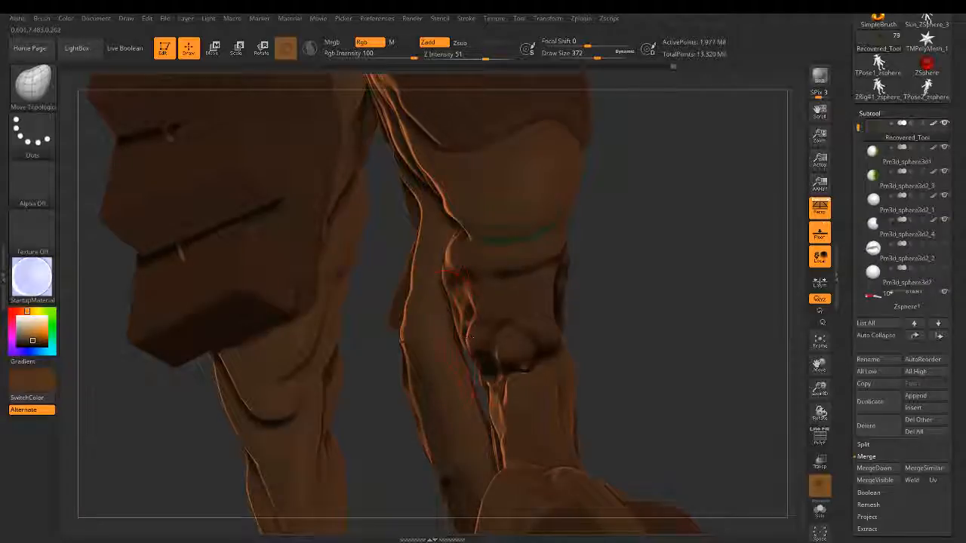
drag(464, 337, 489, 341)
Step: Push the bulge at the inner side of the knee inward and adjust the fold beneath the kneecap
right_drag(525, 371, 440, 249)
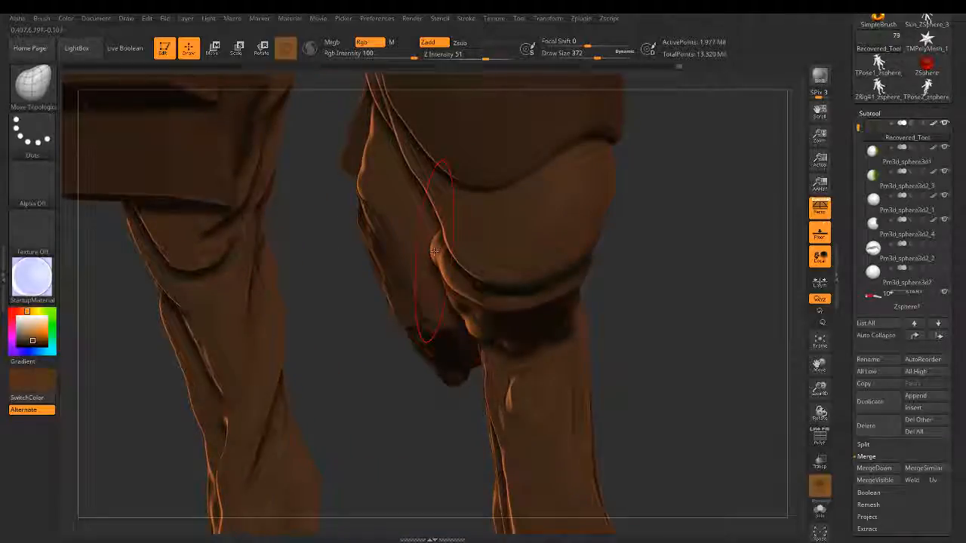
mouse_move(457, 250)
mouse_down()
mouse_move(446, 302)
mouse_move(450, 288)
mouse_up()
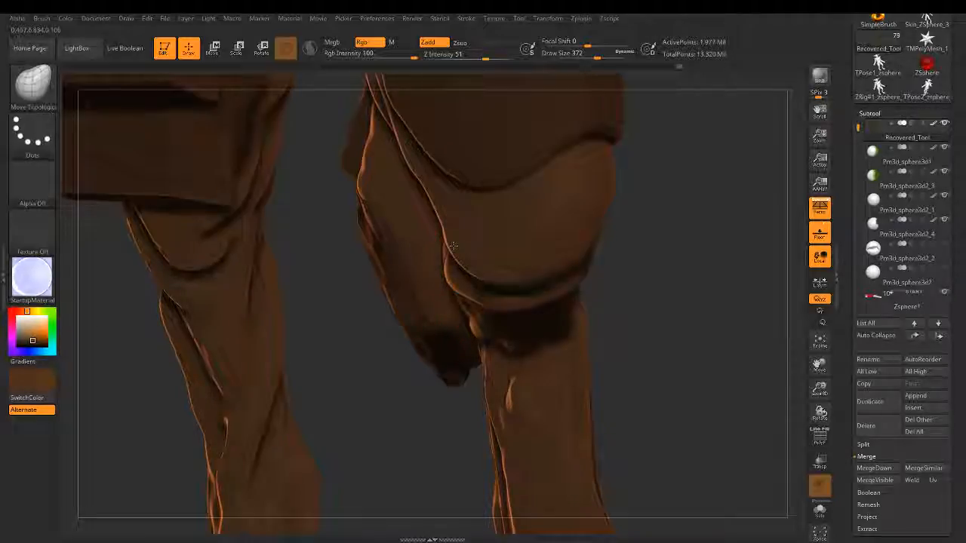
drag(455, 274, 459, 275)
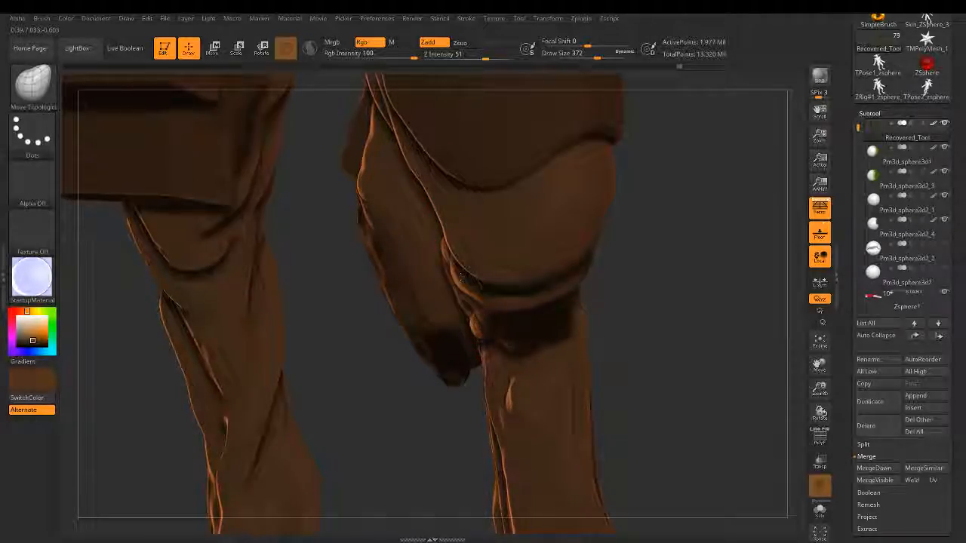
drag(440, 220, 393, 121)
drag(465, 261, 466, 240)
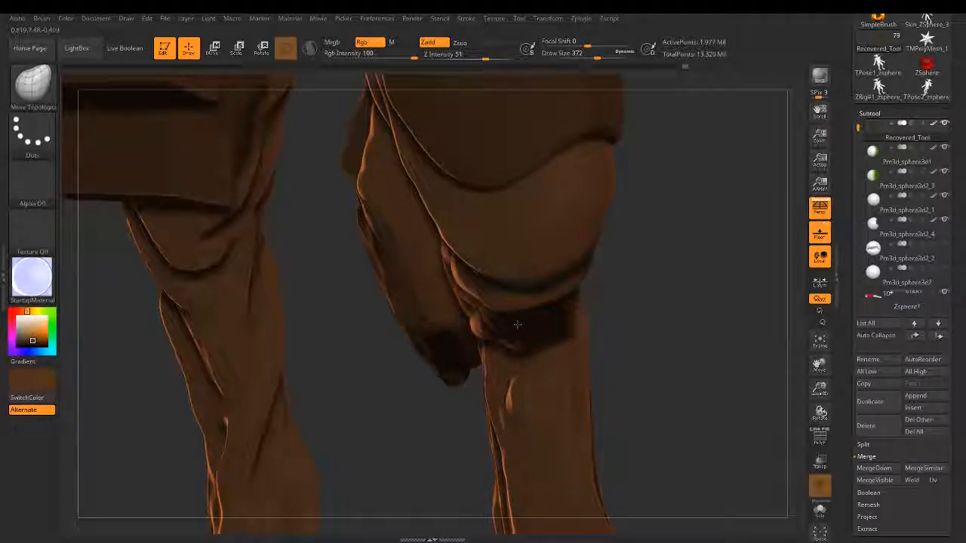
Step: Build up clay in the crease between thigh and calf using ClayBuildup at a draw size of 197
mouse_move(641, 339)
mouse_down()
mouse_move(739, 341)
mouse_move(418, 369)
mouse_move(577, 343)
mouse_up()
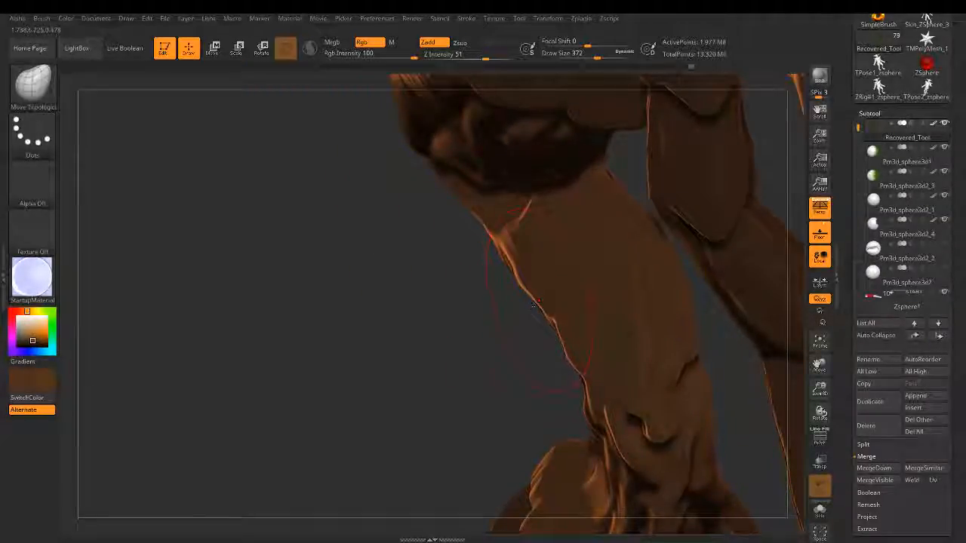
mouse_move(534, 302)
mouse_down()
mouse_move(526, 267)
mouse_move(544, 254)
mouse_up()
key(b)
key(c)
key(b)
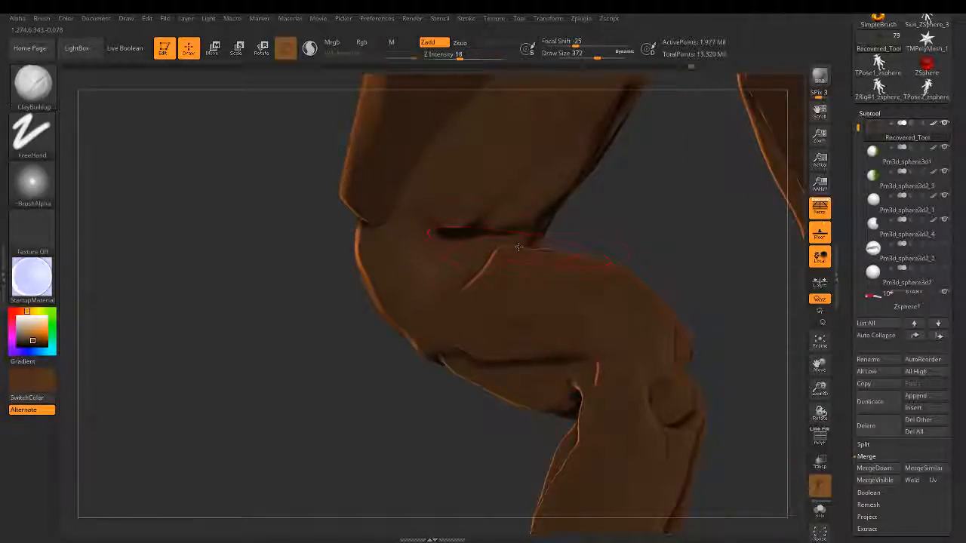
key(bracketleft)
key(bracketleft)
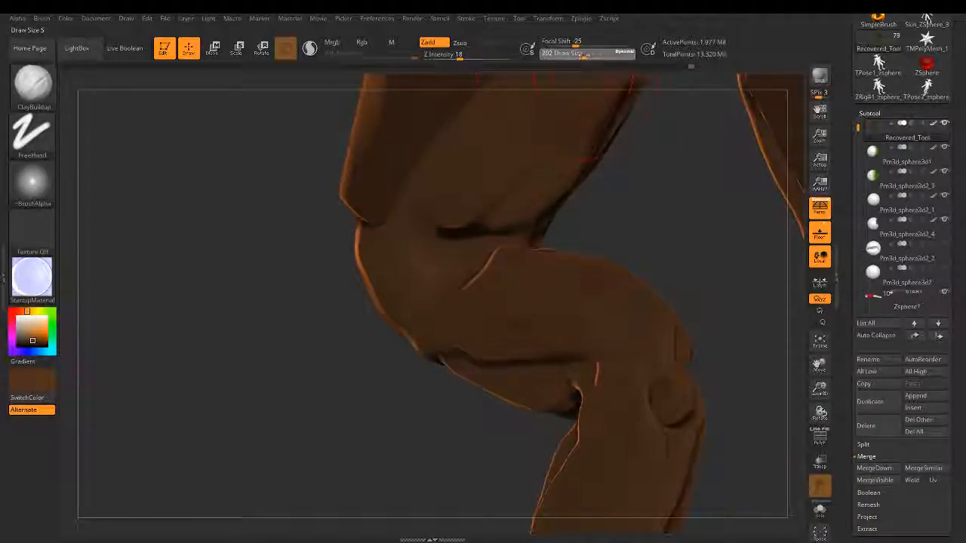
drag(623, 89, 623, 198)
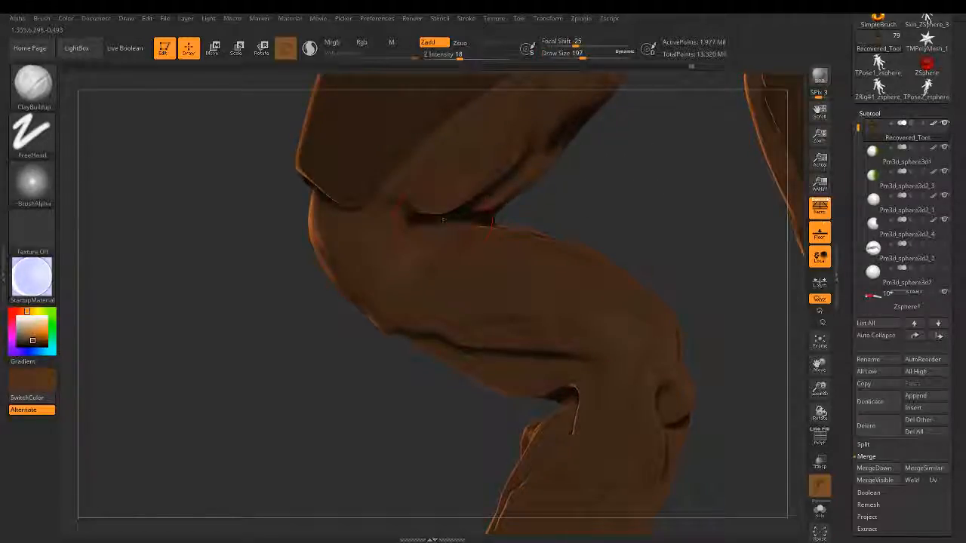
drag(443, 220, 425, 222)
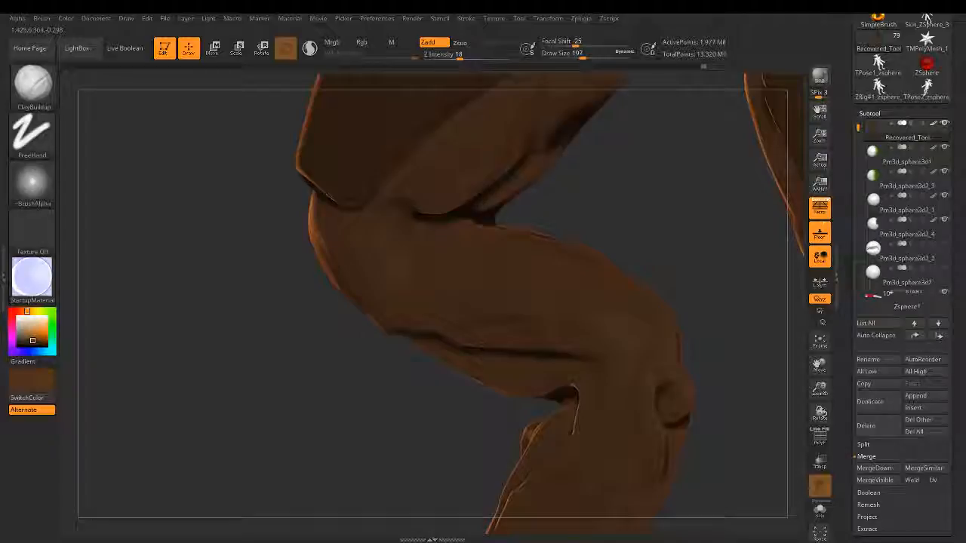
Step: Smooth the surface below the knee and rework the groove along the side of the calf
drag(617, 207, 513, 219)
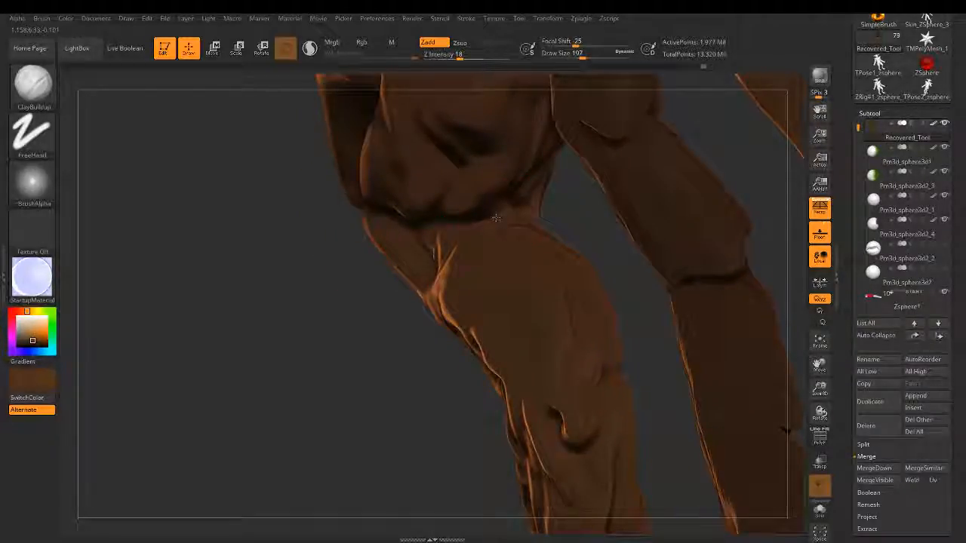
key(shift)
drag(406, 326, 432, 310)
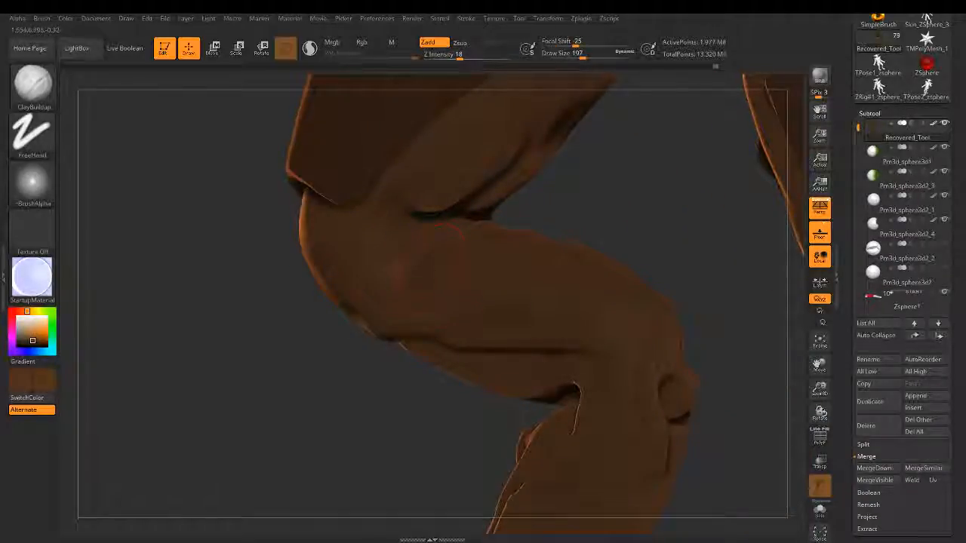
drag(445, 339, 537, 325)
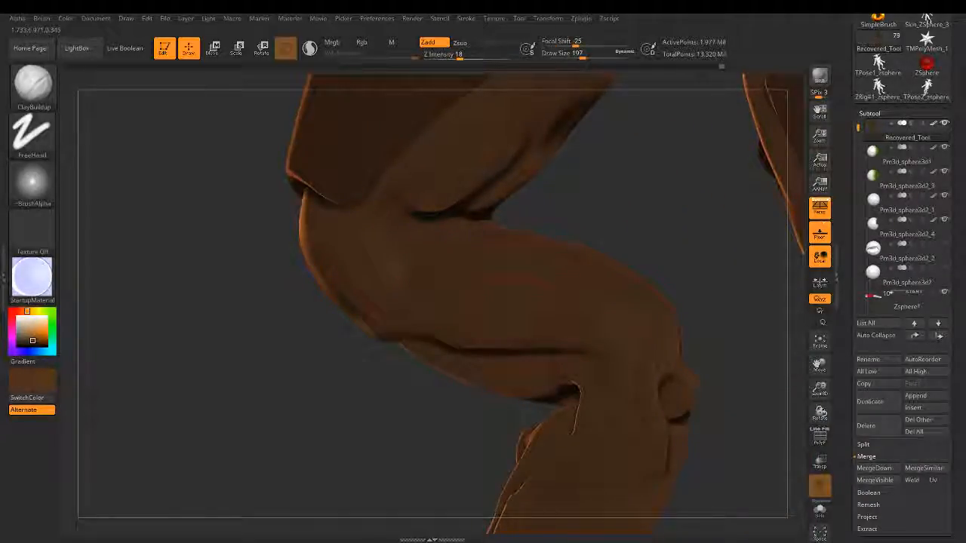
Step: Switch to the Pm3d_sphere3d1_11_copy1 subtool with the ClayBuildup brush at a draw size of 33
mouse_move(469, 280)
right_down()
mouse_move(563, 212)
mouse_move(387, 337)
mouse_move(436, 347)
mouse_move(422, 338)
mouse_move(546, 320)
mouse_move(529, 330)
mouse_move(645, 284)
mouse_move(604, 276)
right_up()
right_click(587, 269)
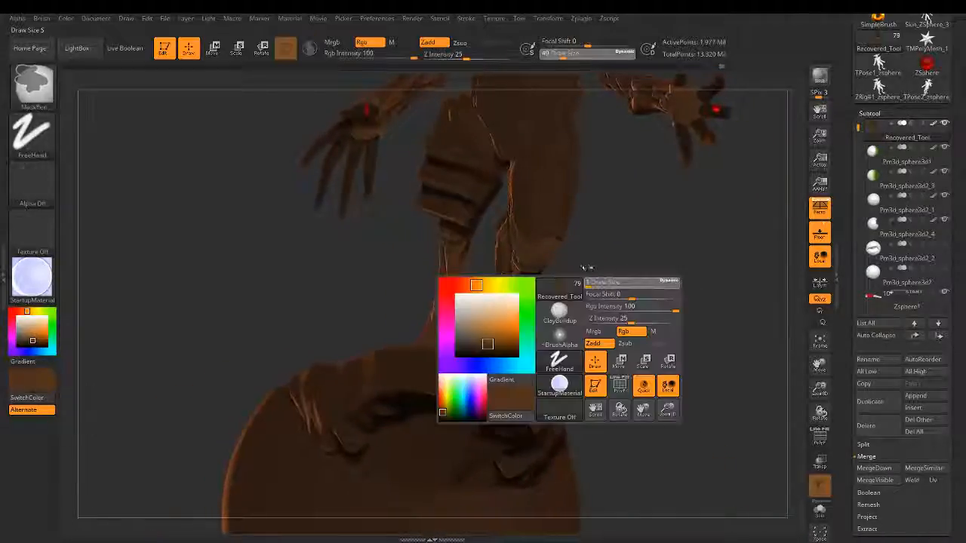
drag(587, 268, 610, 274)
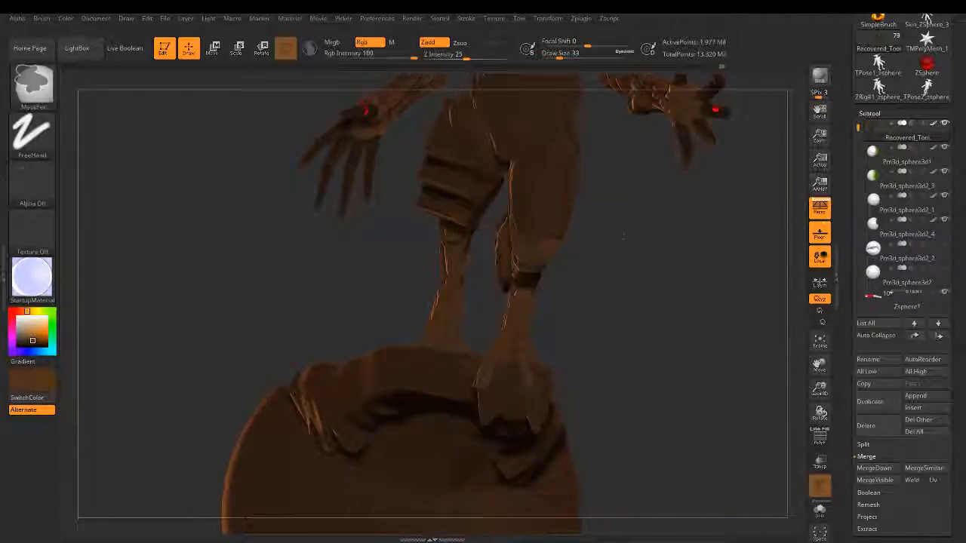
key(b)
key(c)
key(b)
mouse_move(621, 229)
right_down()
mouse_move(610, 394)
mouse_move(617, 380)
mouse_move(650, 389)
mouse_move(560, 456)
mouse_move(531, 442)
right_up()
alt+click(545, 354)
right_drag(551, 359, 611, 370)
mouse_move(611, 370)
ctrl+right_down()
mouse_move(652, 435)
mouse_move(512, 324)
ctrl+right_up()
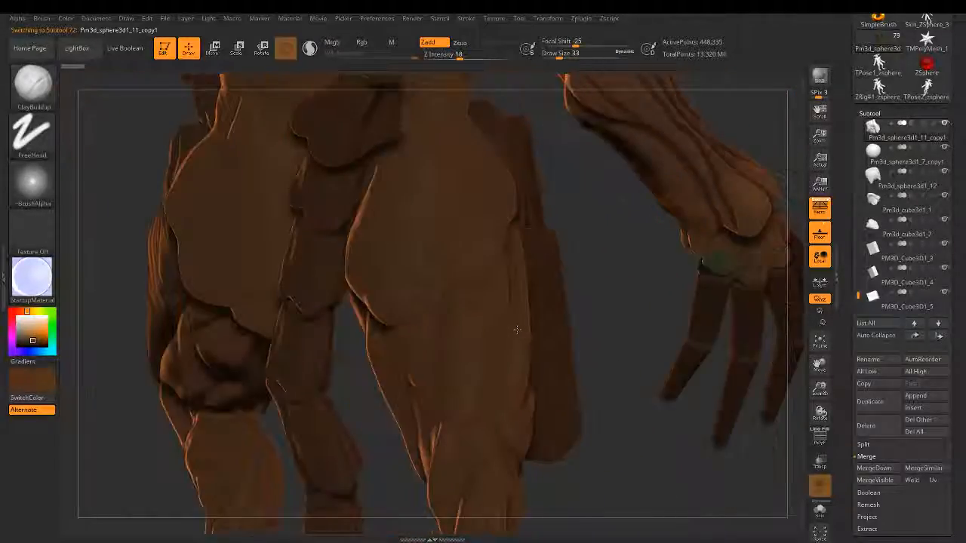
Step: Build up clay along the diagonal crease across the thighs with ClayBuildup at a draw size of 182
mouse_move(512, 325)
right_down()
mouse_move(529, 321)
mouse_move(512, 326)
right_up()
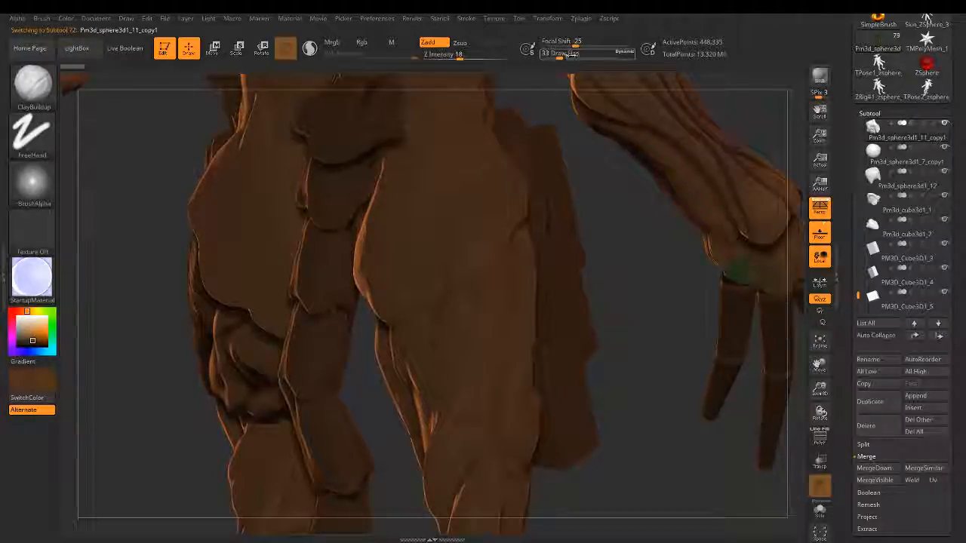
drag(572, 55, 581, 57)
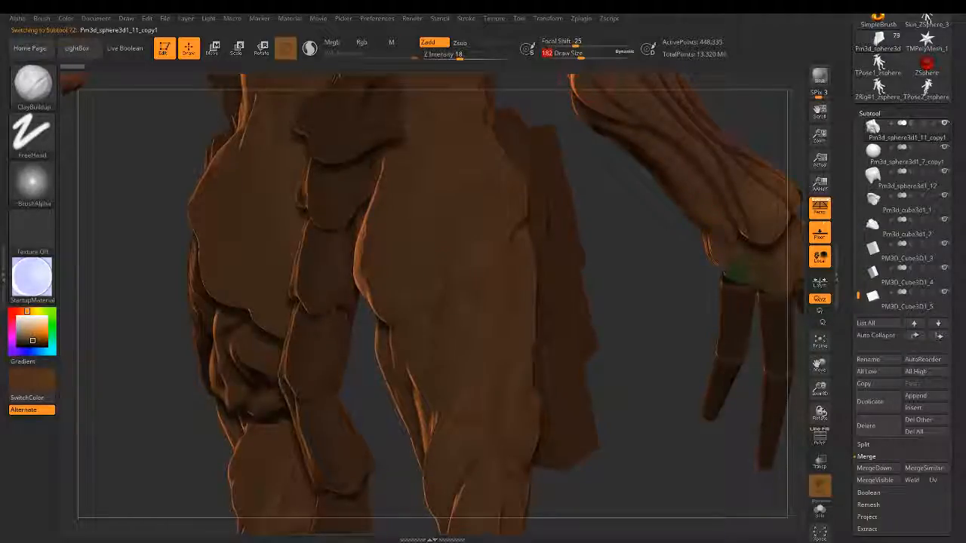
drag(551, 182, 557, 302)
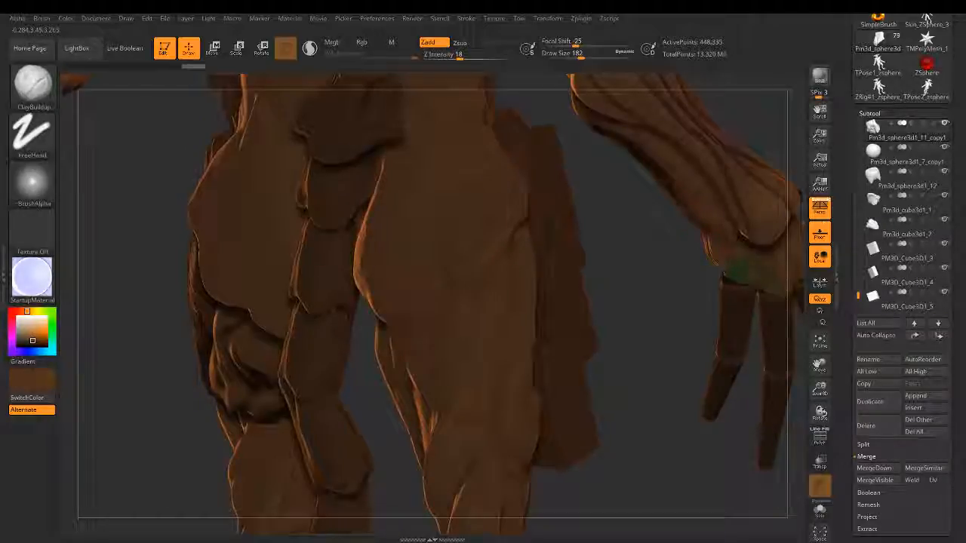
drag(520, 230, 461, 275)
drag(513, 246, 434, 279)
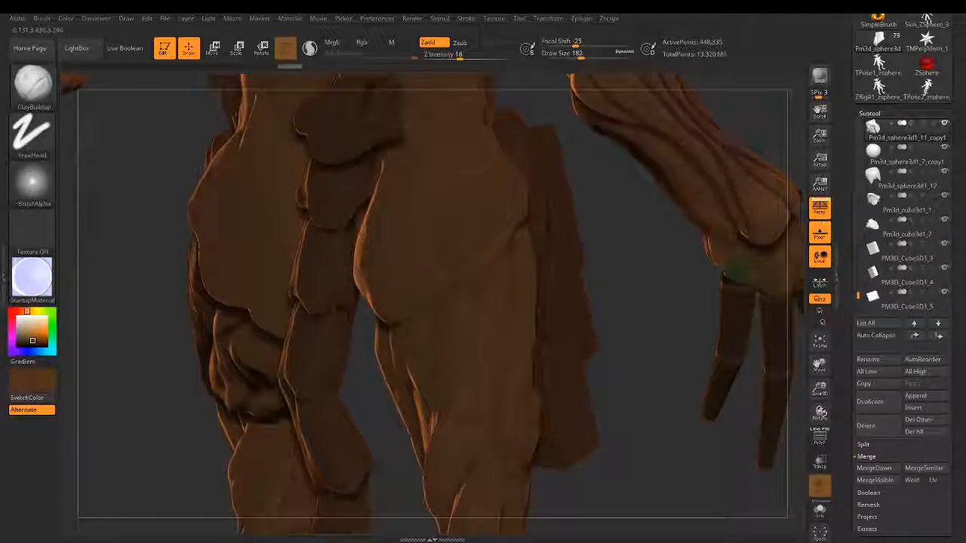
drag(204, 250, 226, 392)
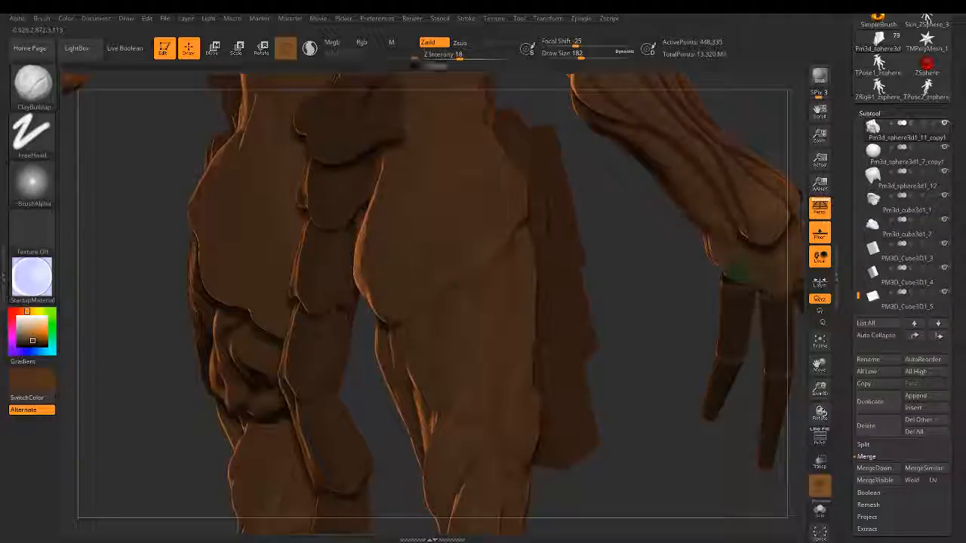
drag(227, 340, 257, 423)
drag(423, 197, 445, 287)
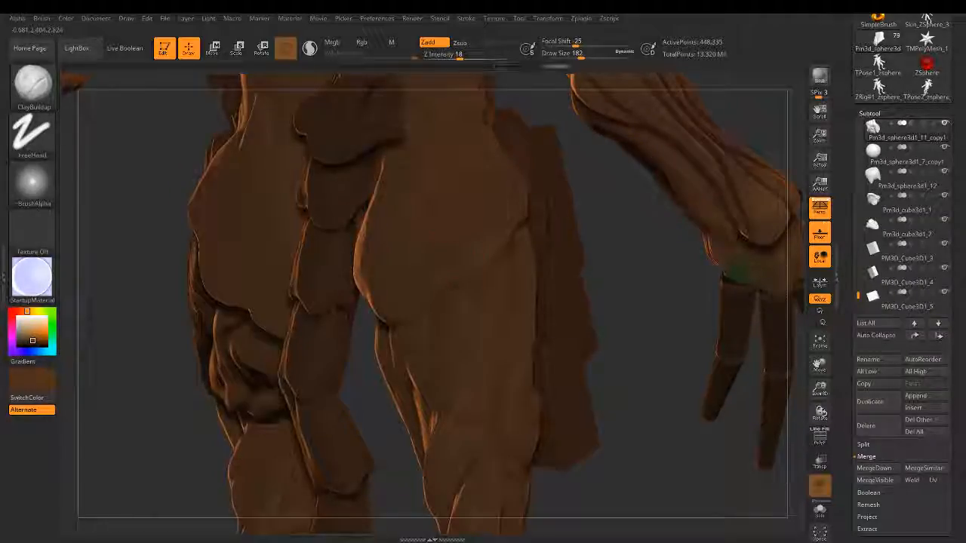
drag(430, 211, 453, 302)
Step: Smooth the fresh clay on the thighs and touch up the plate fold along the outer thigh
key(shift)
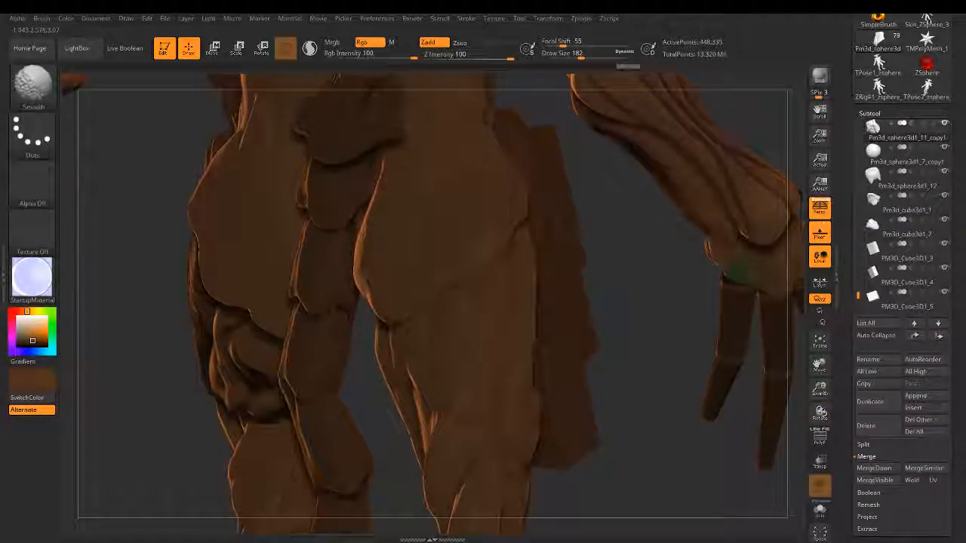
key(shift)
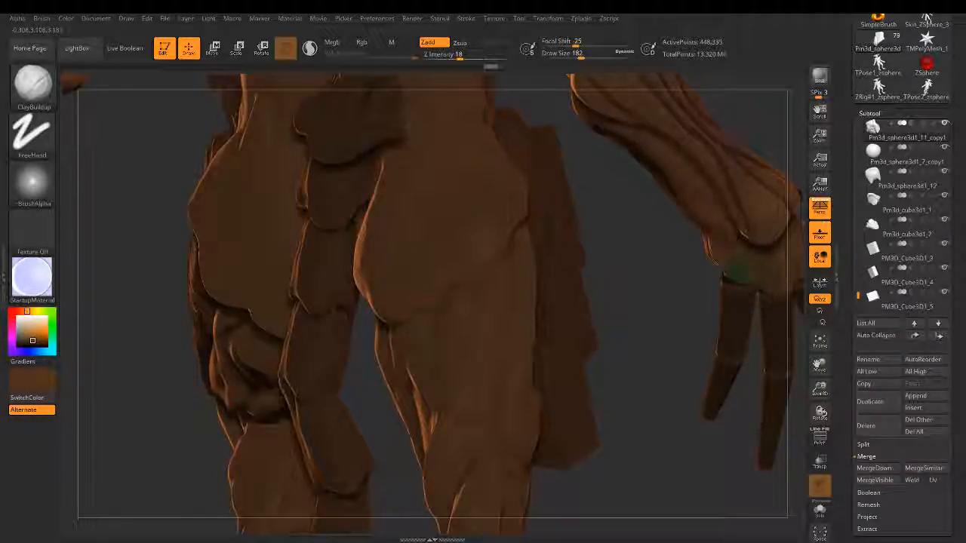
key(shift)
mouse_move(615, 204)
mouse_down()
mouse_move(679, 189)
mouse_move(633, 205)
mouse_up()
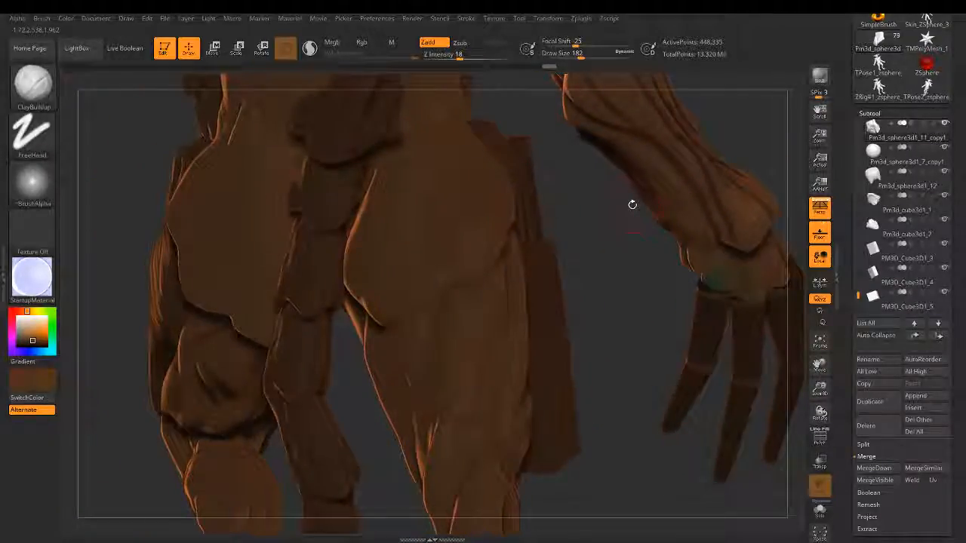
drag(542, 164, 557, 324)
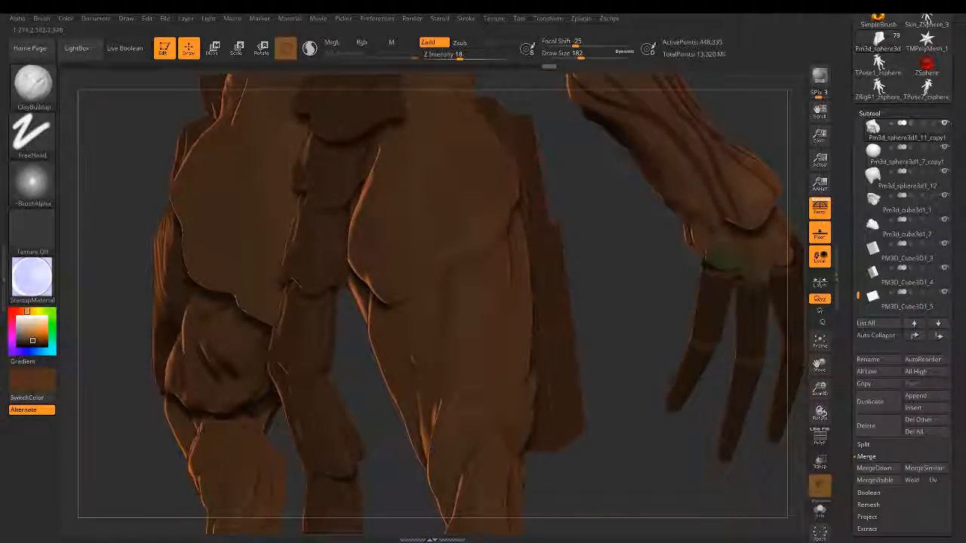
Step: Using Move Elastic at a draw size of 311, extend the thigh plate's inner lower corner downward and nudge its outer crease
click(32, 87)
key(m)
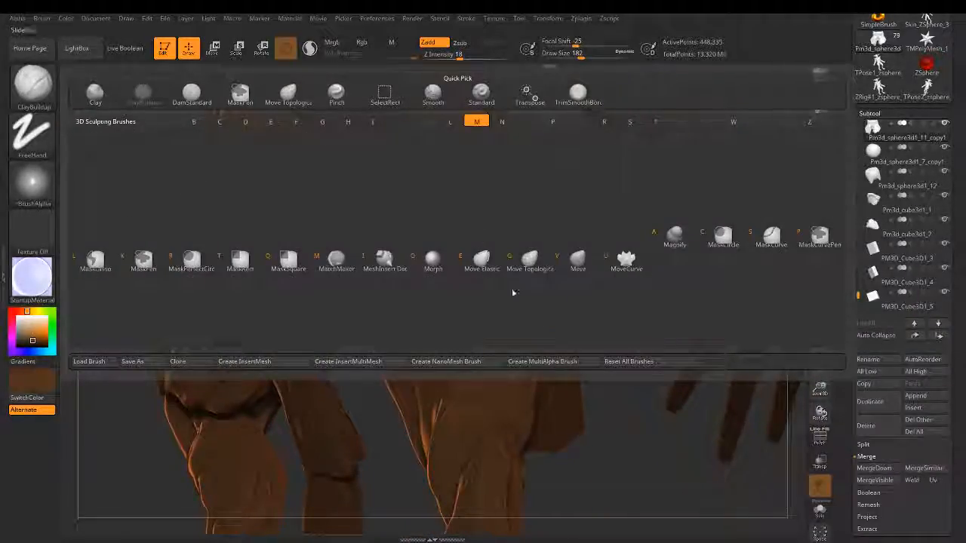
click(482, 262)
mouse_move(591, 262)
mouse_down()
mouse_move(578, 218)
mouse_move(568, 216)
mouse_up()
key(space)
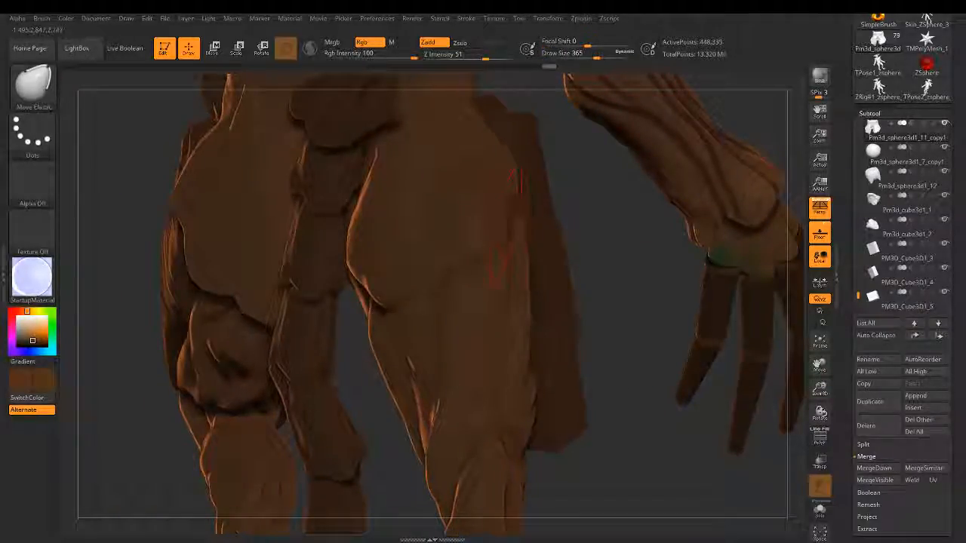
drag(562, 53, 557, 53)
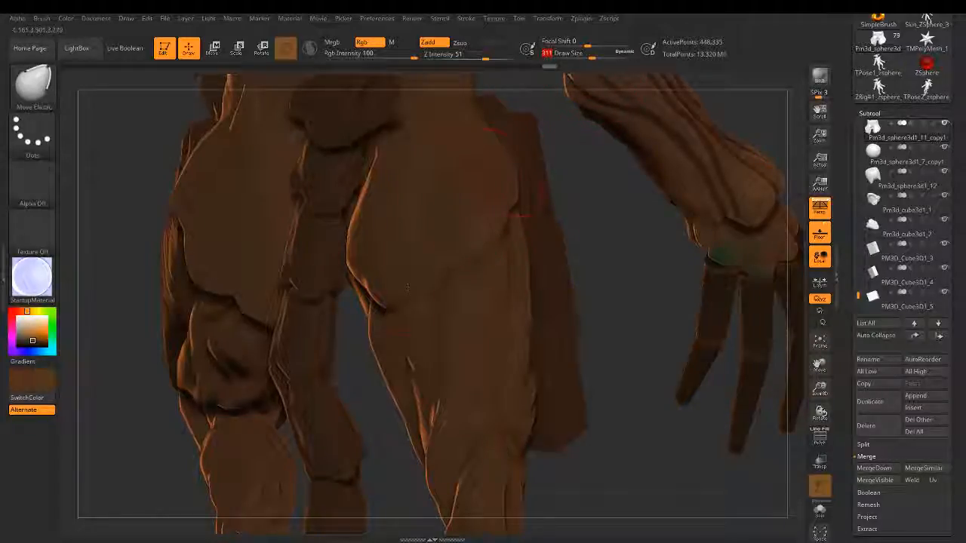
drag(405, 292, 405, 317)
drag(609, 200, 609, 210)
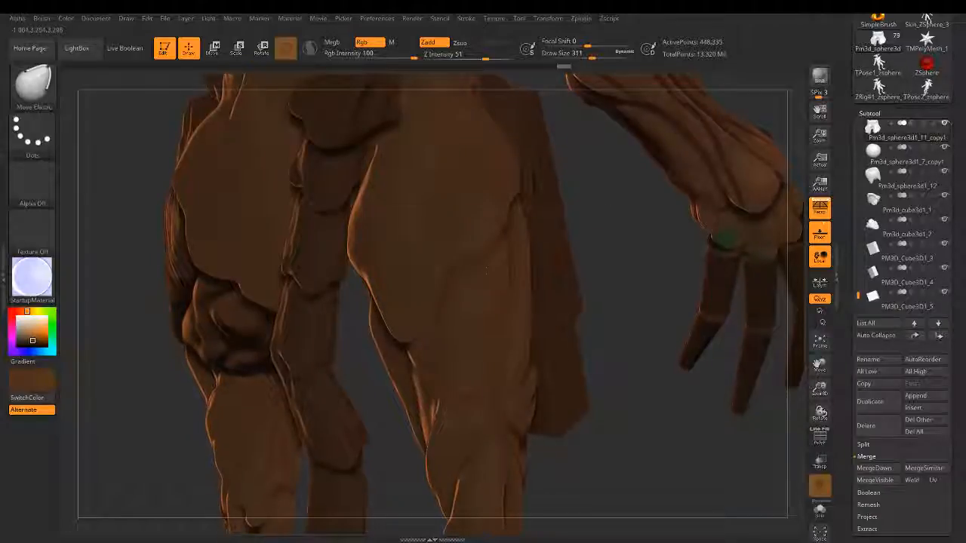
drag(494, 248, 504, 250)
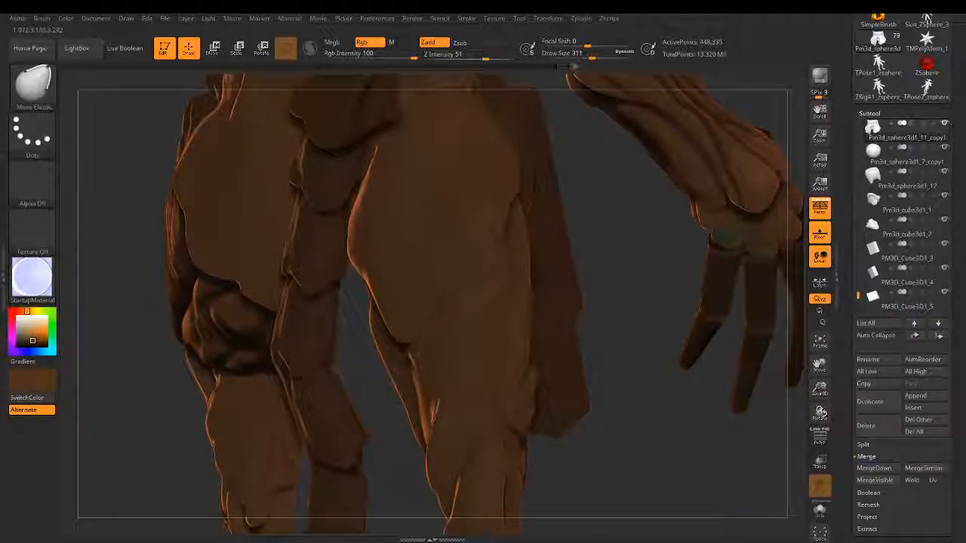
Step: Nudge the outer edge of the upper thigh from a side view with Move Elastic
drag(615, 225, 553, 180)
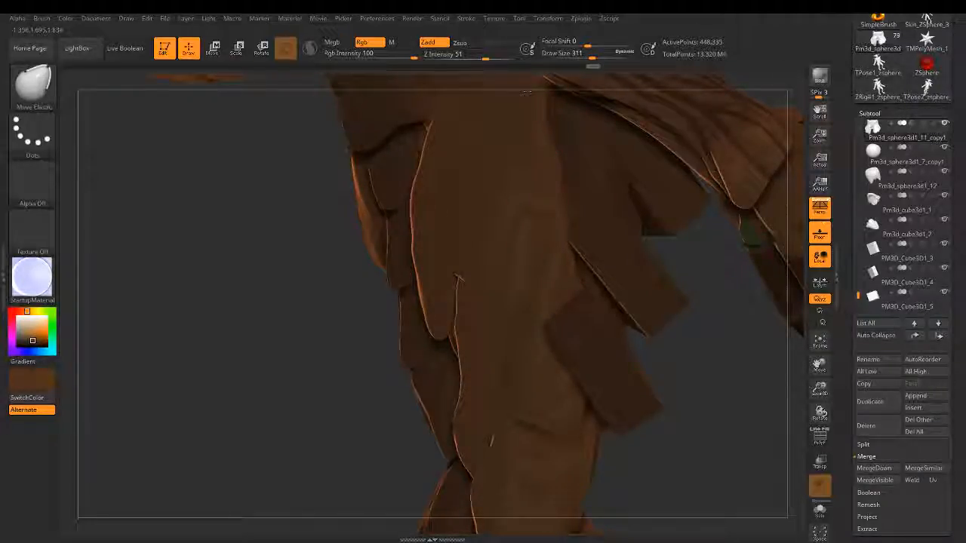
drag(565, 162, 560, 148)
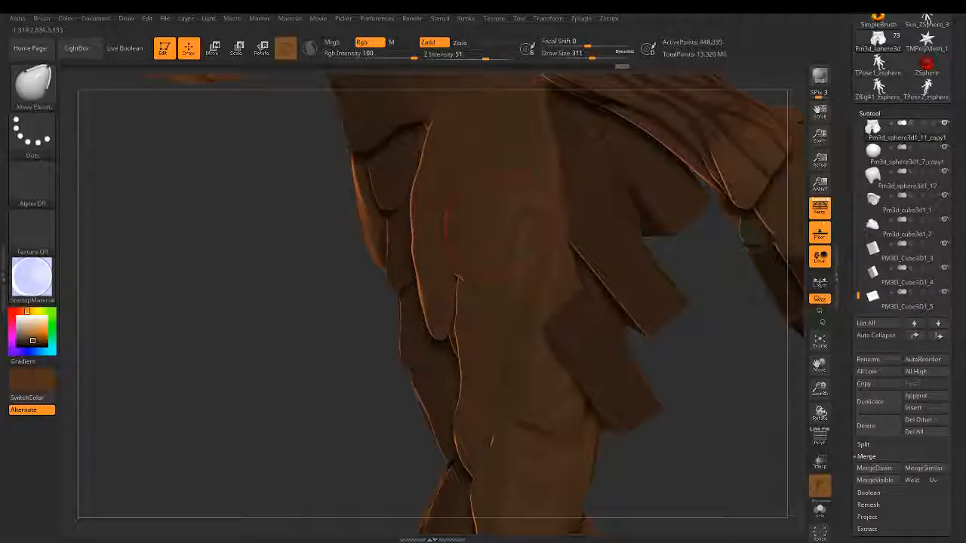
right_drag(475, 215, 723, 175)
mouse_move(472, 245)
right_down()
mouse_move(538, 264)
mouse_move(534, 205)
mouse_move(536, 325)
mouse_move(477, 302)
mouse_move(528, 324)
right_up()
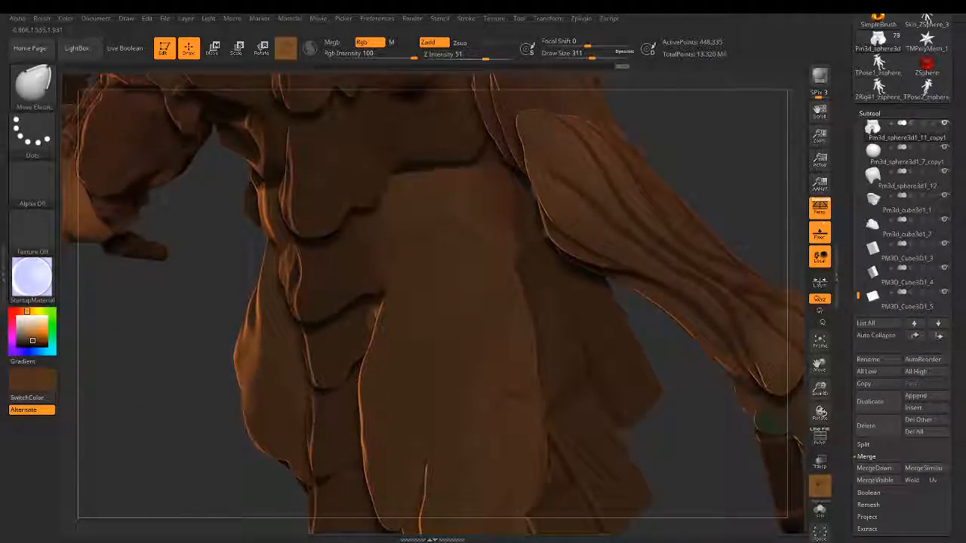
Step: Set the Move Elastic draw size to 202 and push the side of the waist upward beneath the chest plate
click(576, 56)
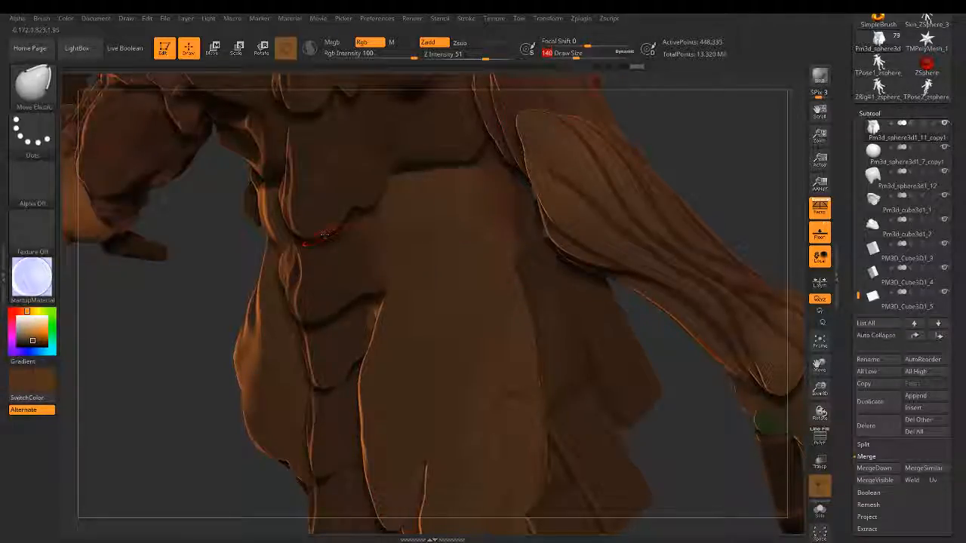
key(shift)
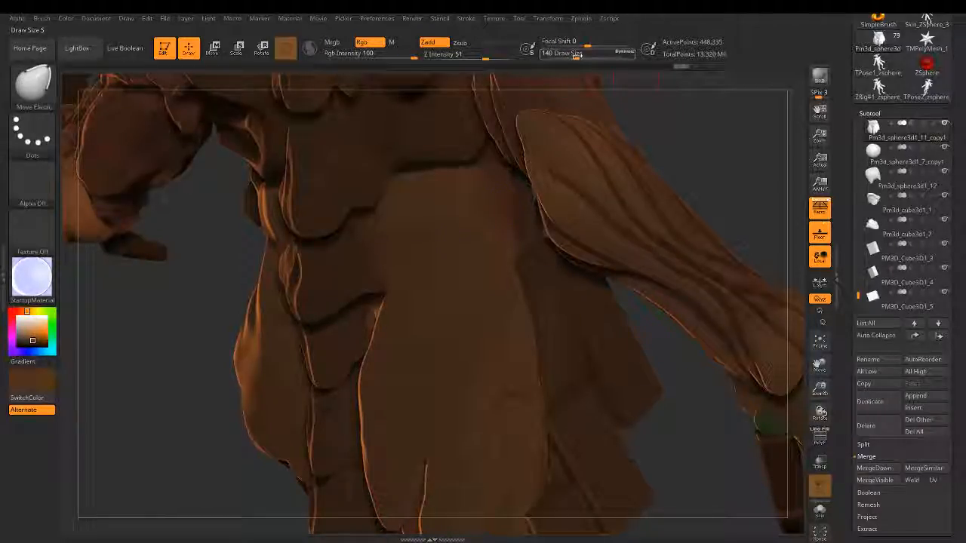
drag(576, 55, 581, 55)
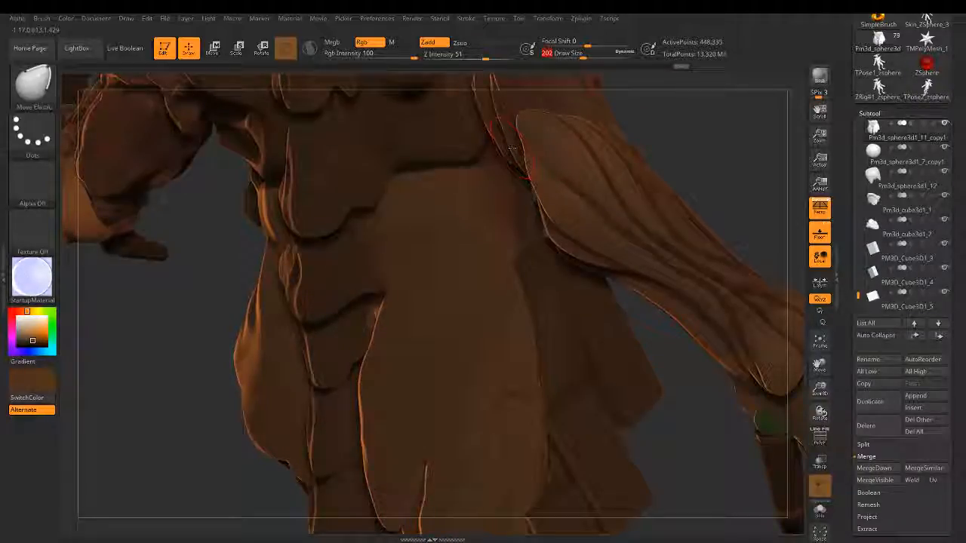
mouse_move(484, 217)
mouse_down()
mouse_move(492, 199)
mouse_move(480, 185)
mouse_up()
drag(471, 202, 470, 193)
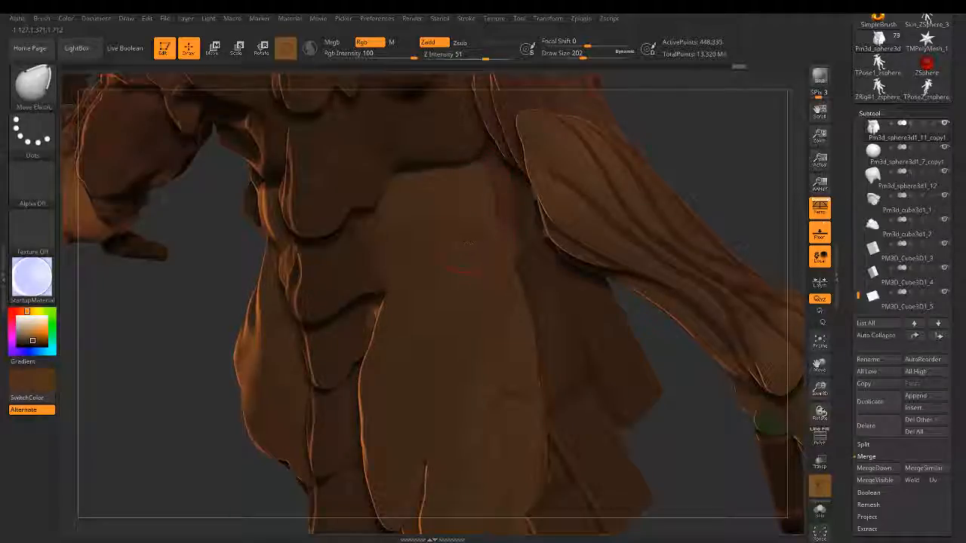
drag(499, 231, 494, 222)
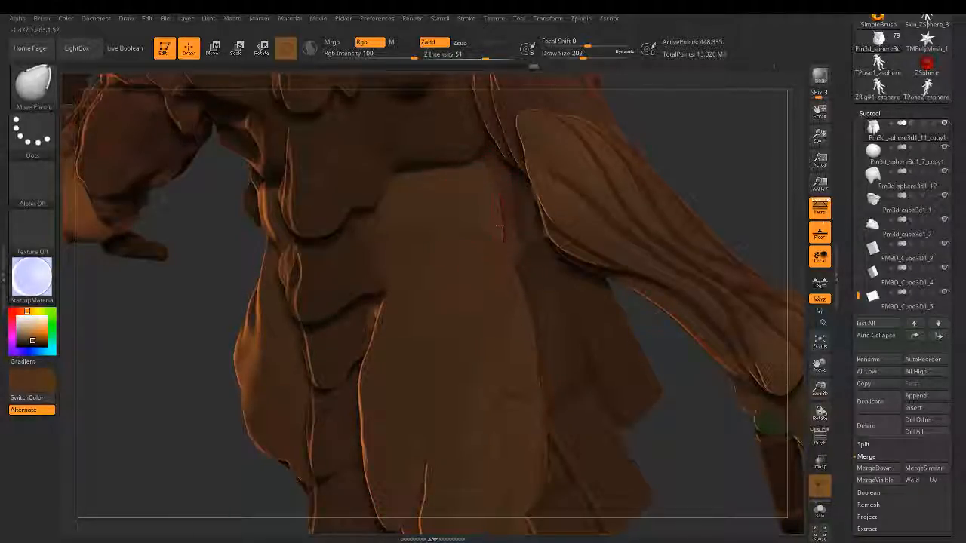
key(shift)
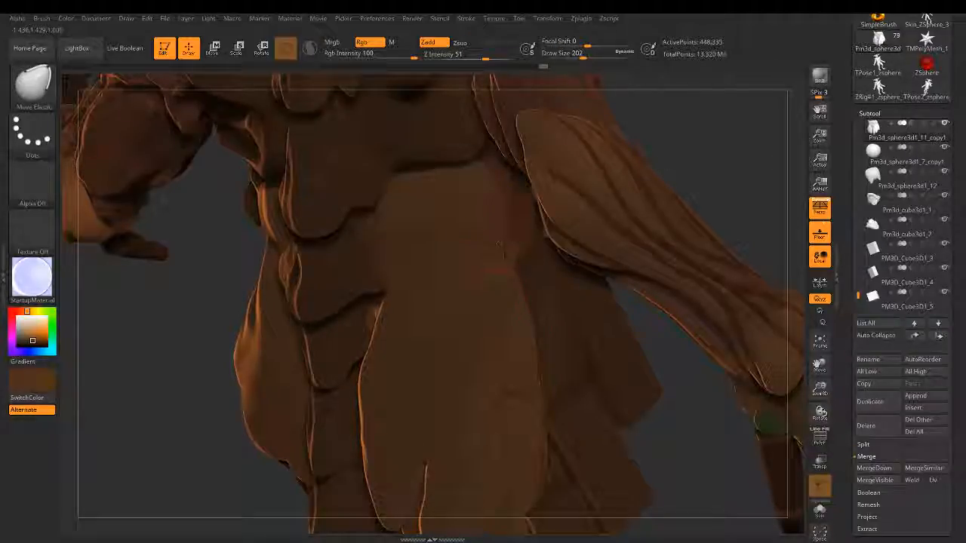
Step: Set the draw size to 262 and smooth the hip plate's upper edge and surface from the front and side
mouse_move(686, 156)
mouse_down()
mouse_move(358, 227)
mouse_move(685, 151)
mouse_up()
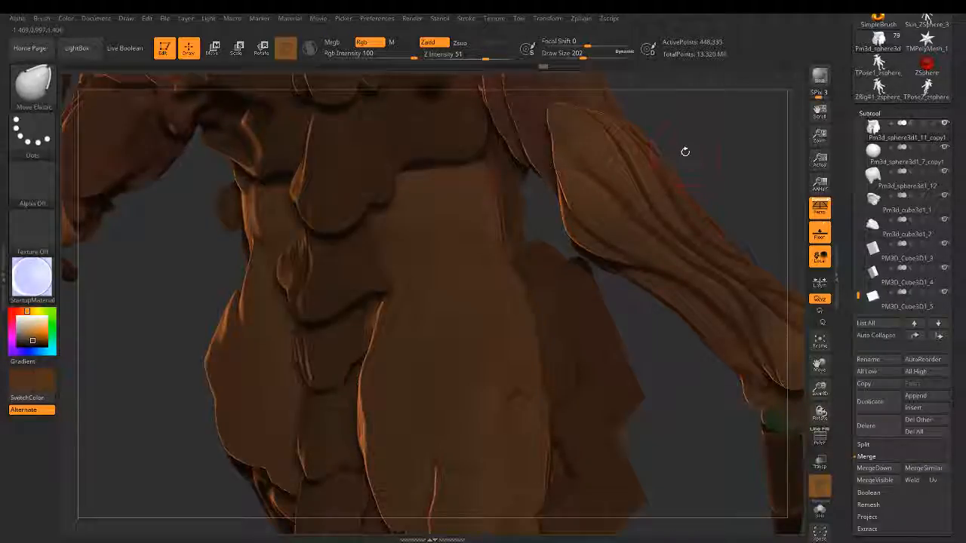
mouse_move(602, 154)
right_down()
mouse_move(425, 247)
mouse_move(454, 235)
right_up()
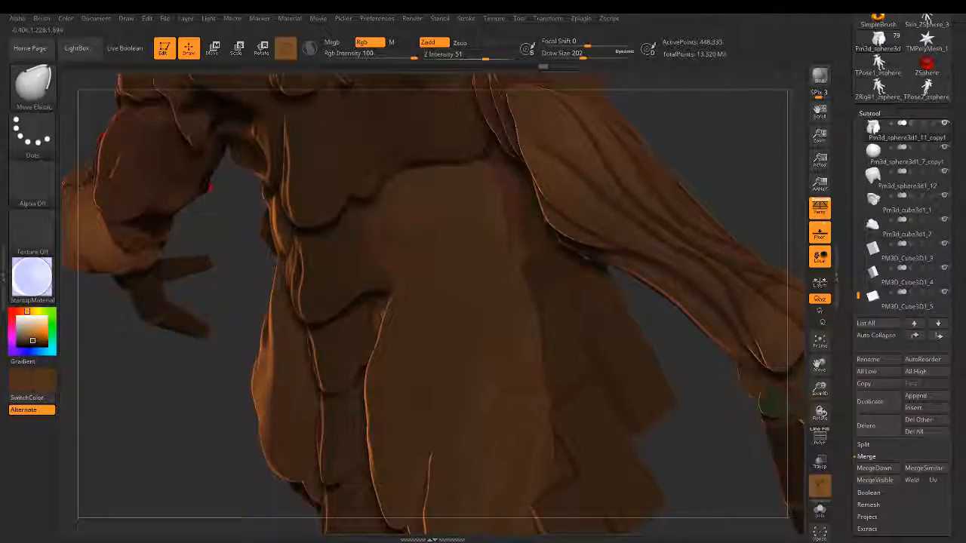
drag(583, 54, 587, 54)
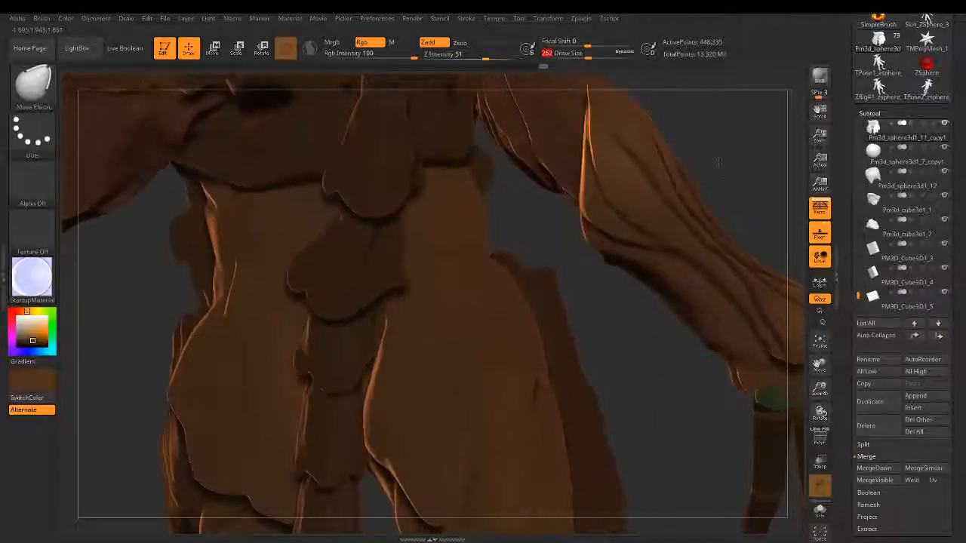
mouse_move(440, 255)
alt+right_down()
mouse_move(468, 179)
mouse_move(560, 114)
alt+right_up()
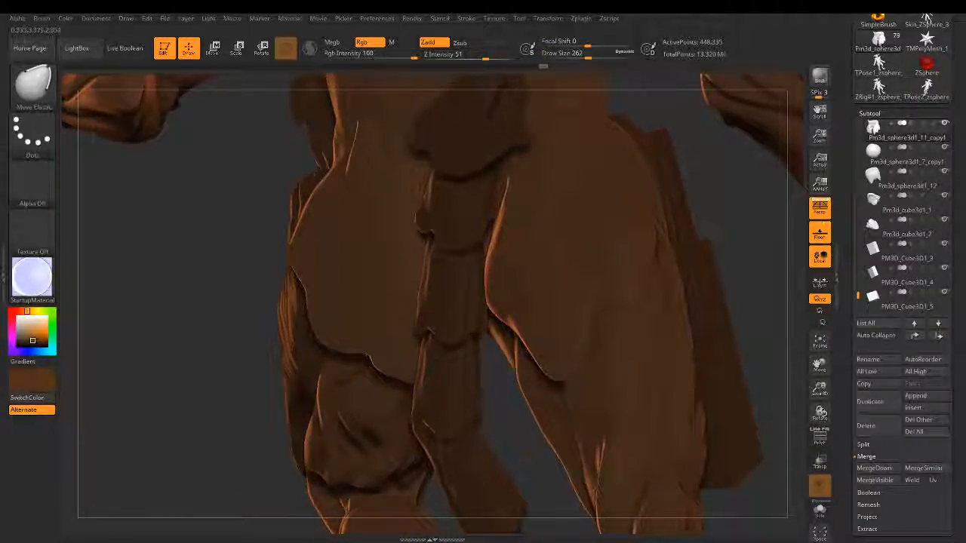
right_drag(529, 284, 469, 270)
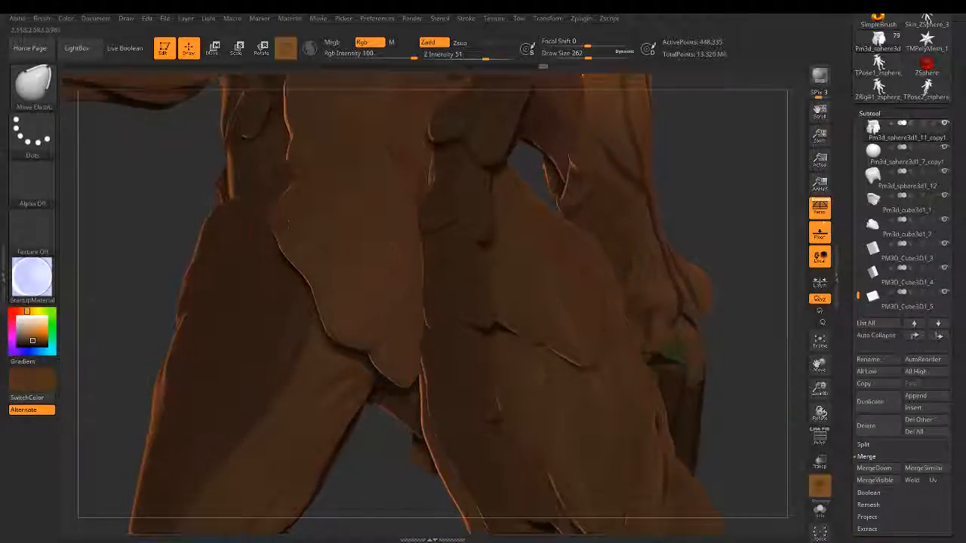
key(shift)
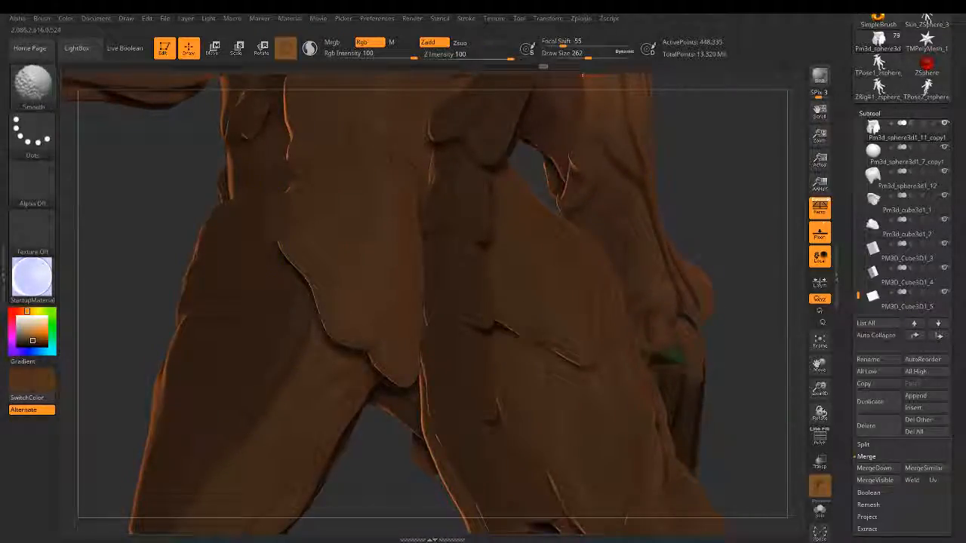
right_drag(469, 270, 347, 260)
key(shift)
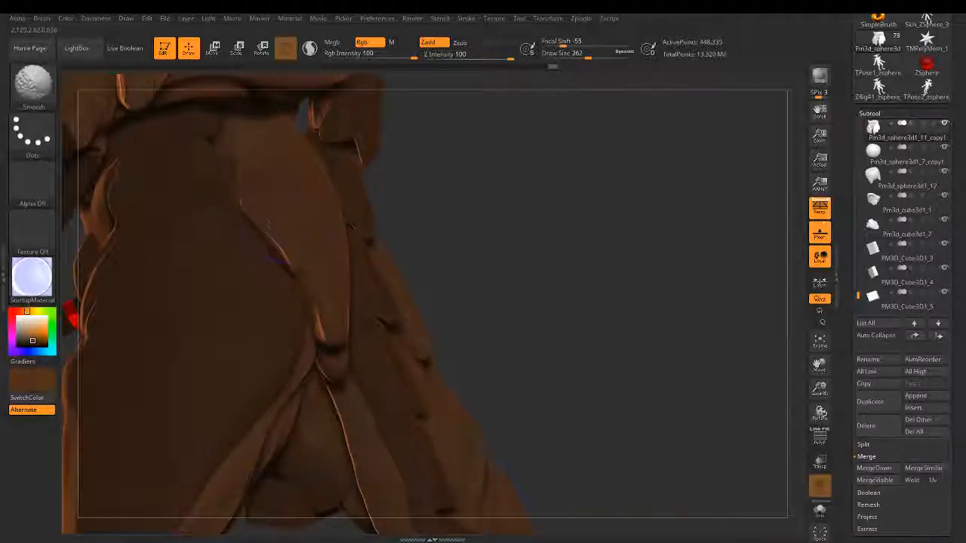
mouse_move(71, 317)
right_down()
mouse_move(739, 279)
mouse_move(744, 345)
mouse_move(562, 328)
mouse_move(562, 358)
mouse_move(468, 309)
mouse_move(429, 370)
right_up()
key(shift)
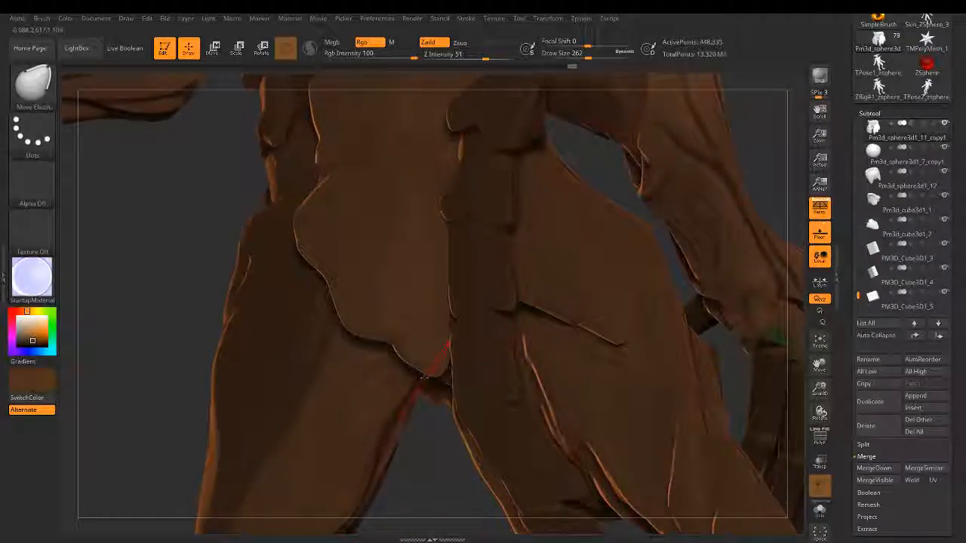
Step: Pull the hip plate's lower tip and outer lobes outward with Move Elastic to give it a more jagged outline
drag(429, 371, 429, 389)
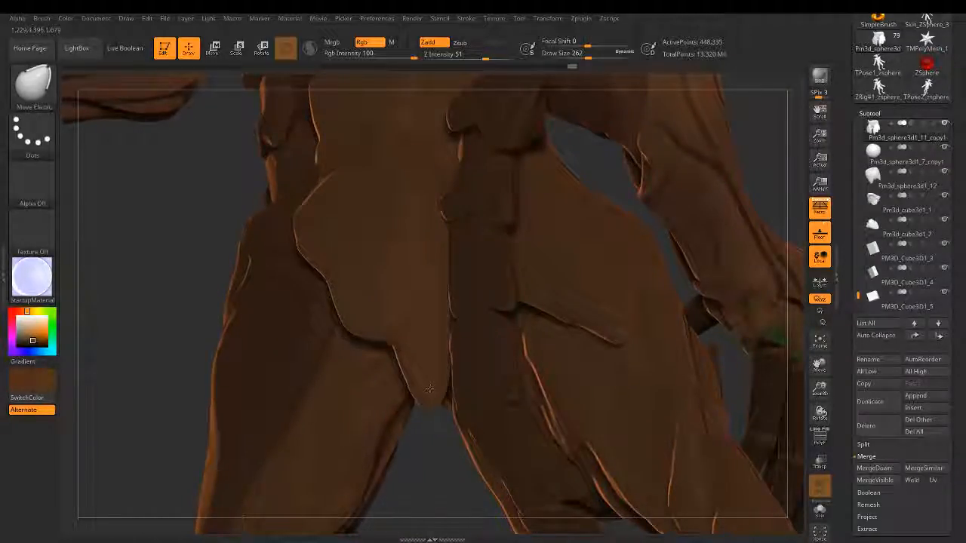
drag(357, 329, 351, 342)
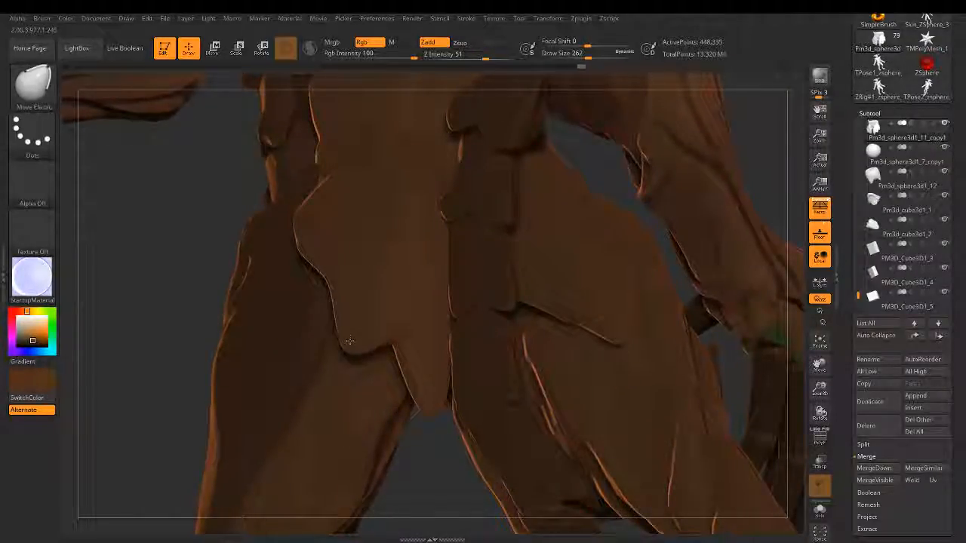
key(shift)
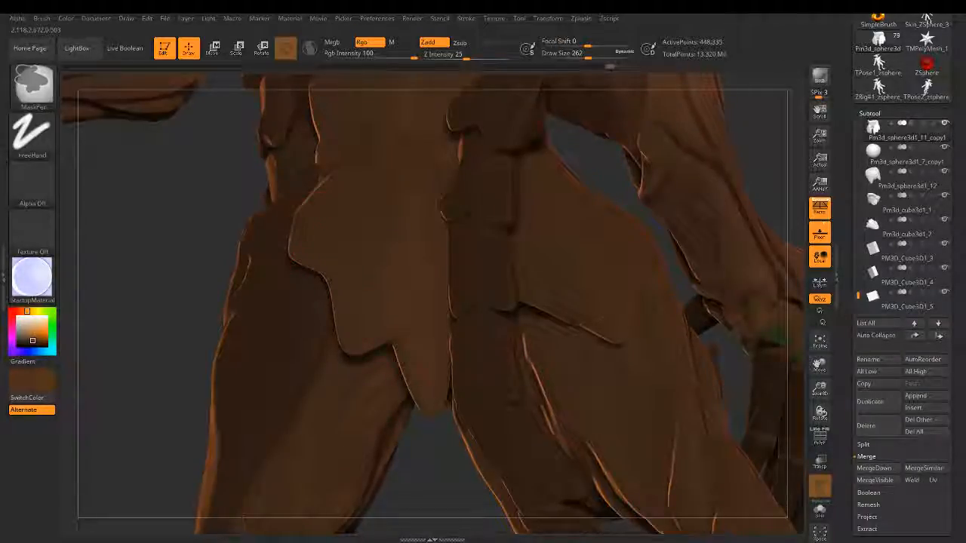
Step: Build up and smooth the hip plate's outer side edge with ClayBuildup at draw size 187
mouse_move(301, 226)
right_down()
mouse_move(426, 313)
mouse_move(483, 326)
mouse_move(444, 323)
mouse_move(453, 411)
mouse_move(483, 422)
right_up()
key(b)
key(c)
key(b)
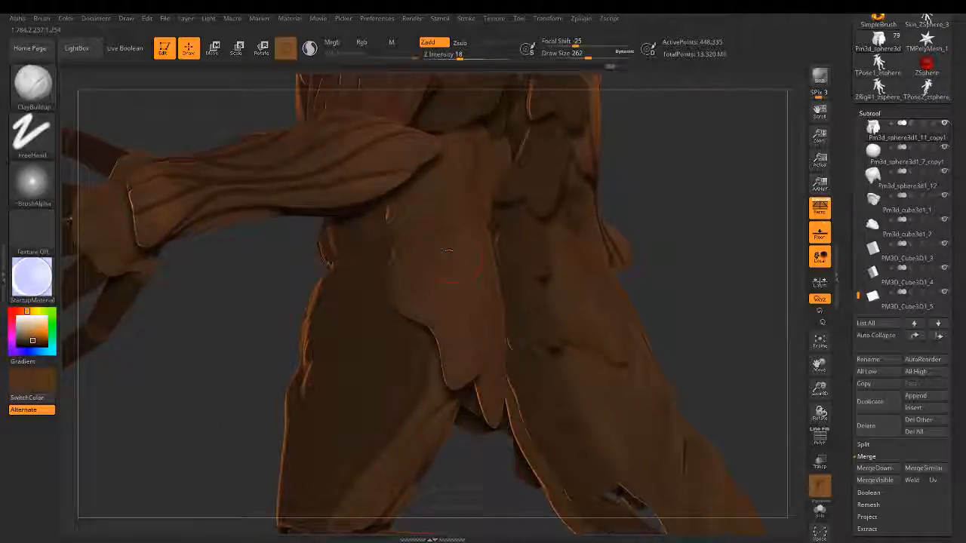
drag(581, 54, 577, 54)
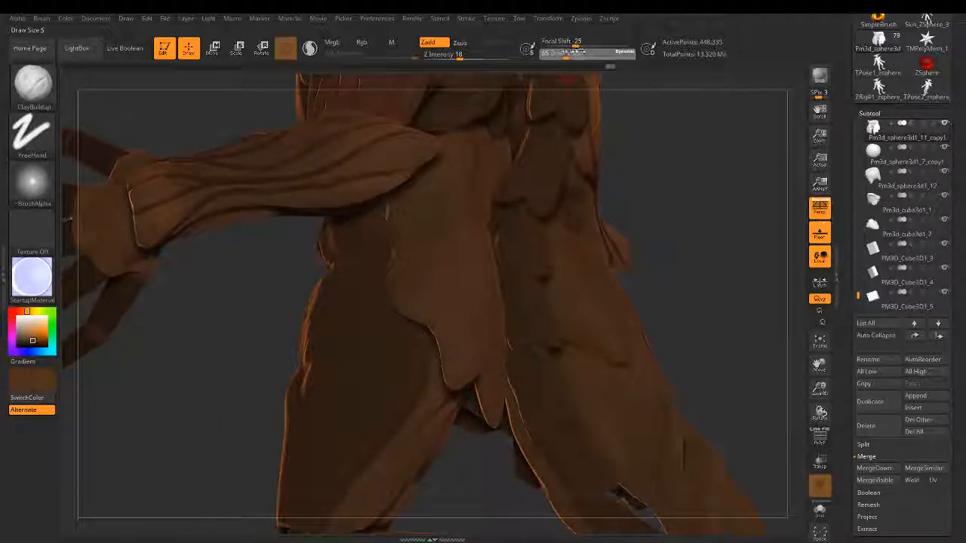
mouse_move(427, 226)
ctrl+right_down()
mouse_move(428, 273)
mouse_move(447, 266)
ctrl+right_up()
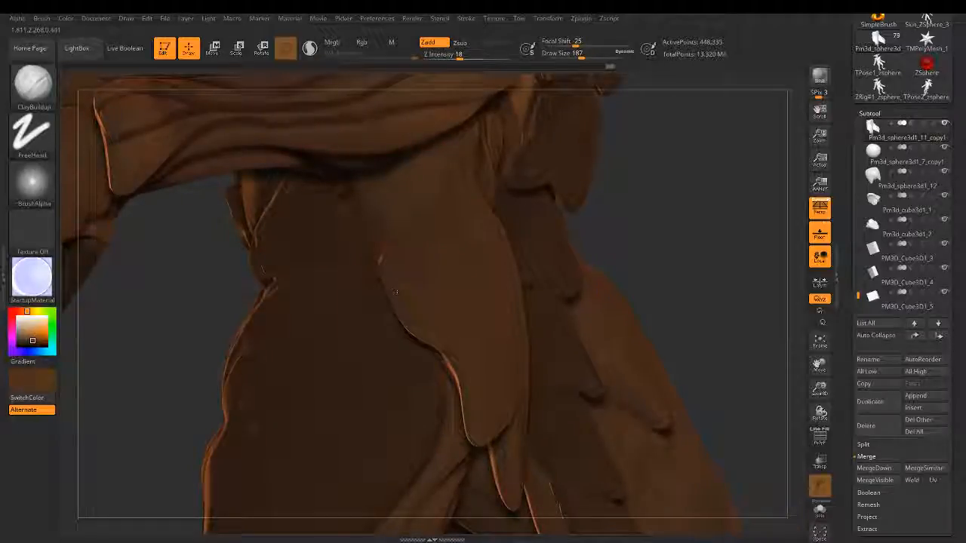
mouse_move(392, 298)
mouse_down()
mouse_move(381, 261)
mouse_move(406, 306)
mouse_up()
key(shift)
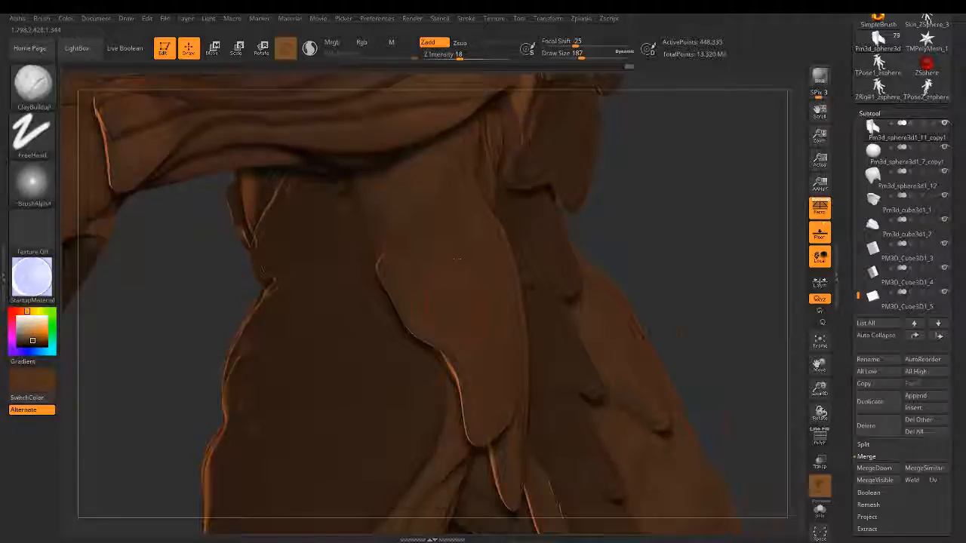
Step: Smooth the waist plate's upper corner and build it into a small point with ClayBuildup at draw size 108
mouse_move(453, 311)
right_down()
mouse_move(462, 228)
mouse_move(488, 271)
mouse_move(467, 272)
mouse_move(438, 252)
right_up()
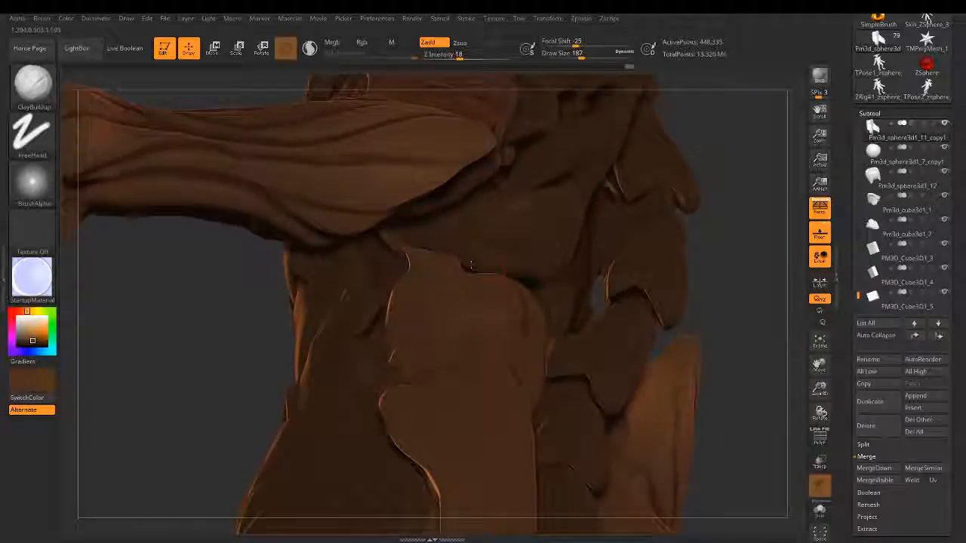
key(shift)
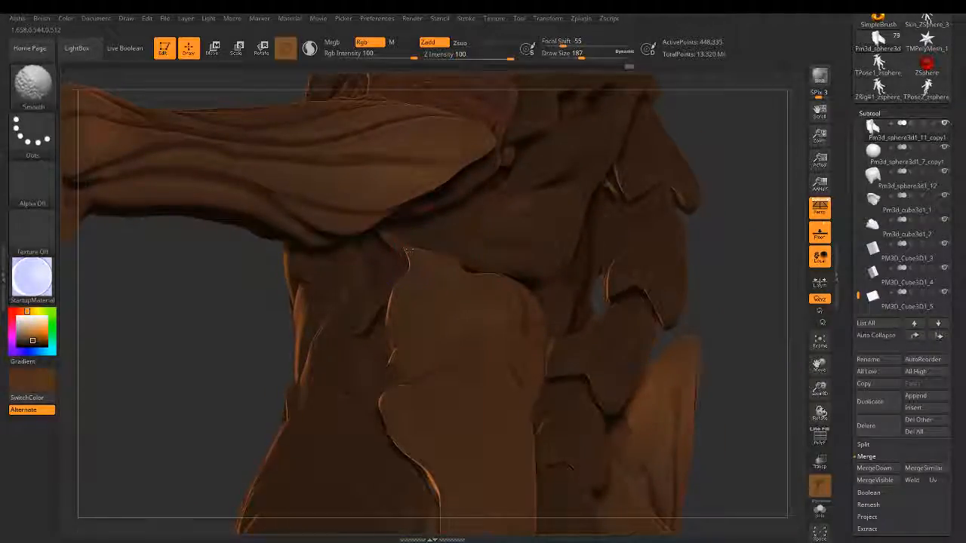
key(shift)
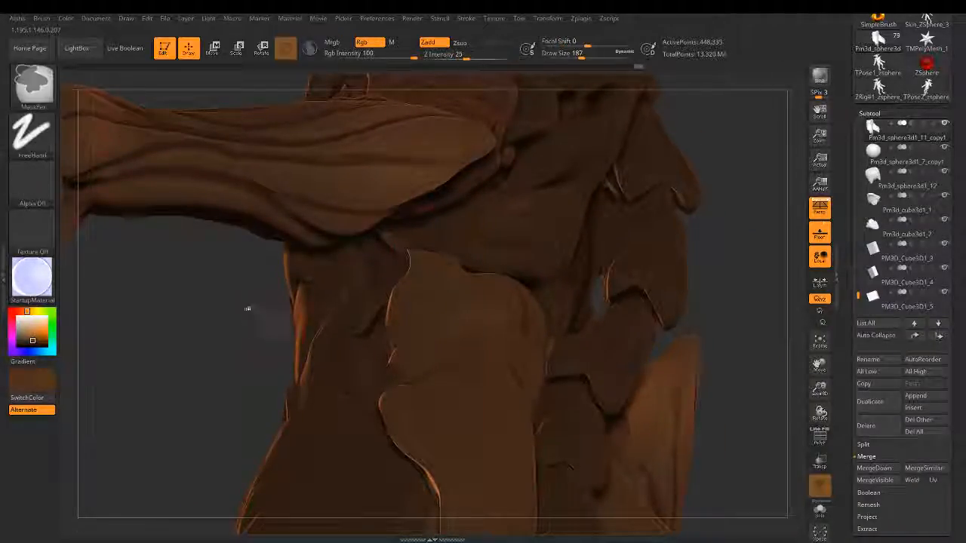
key(shift)
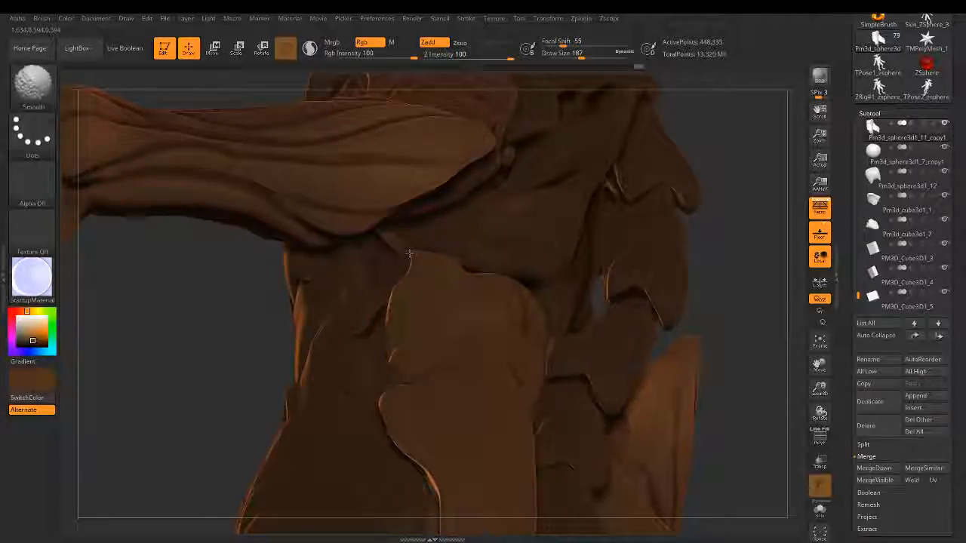
drag(582, 59, 579, 67)
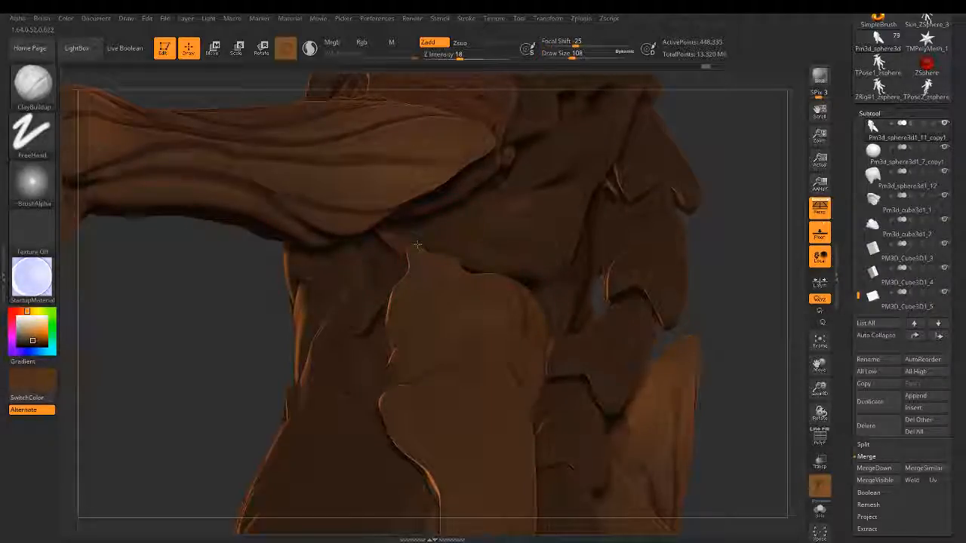
key(shift)
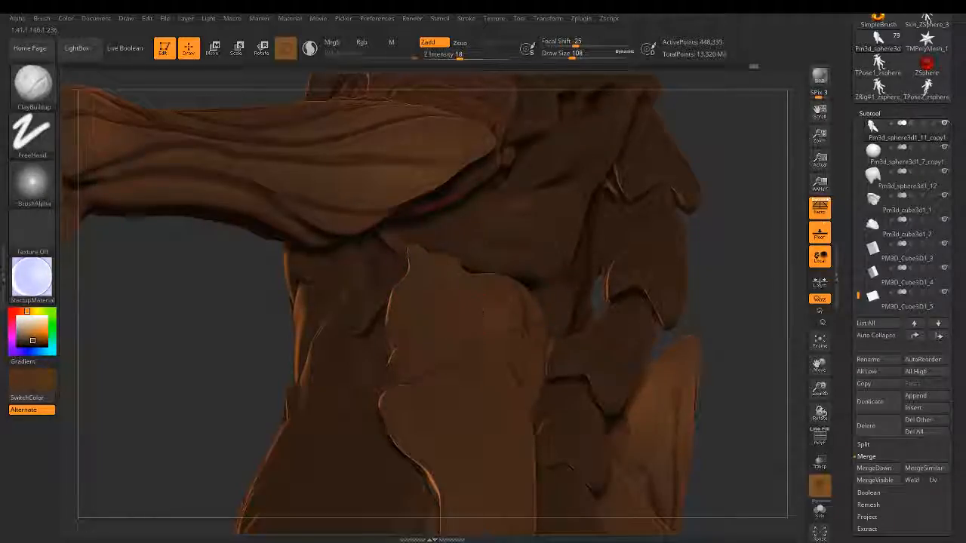
Step: Pull the point at the waist plate's upper corner upward with Move Elastic
click(32, 85)
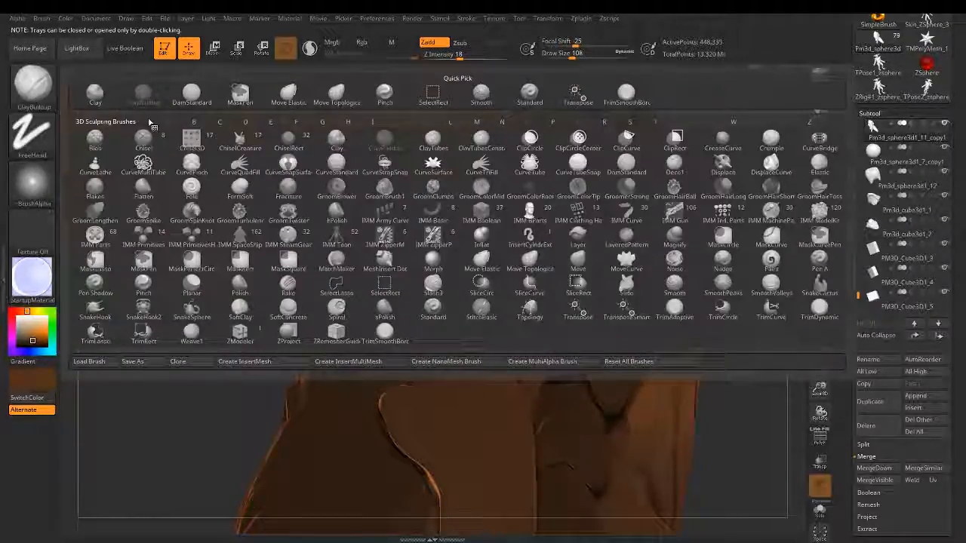
click(481, 259)
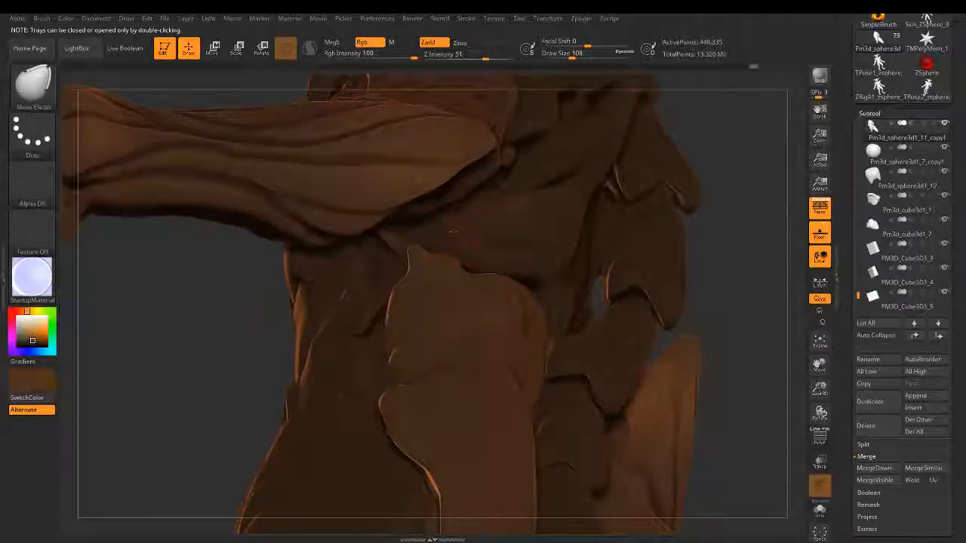
right_drag(452, 231, 449, 237)
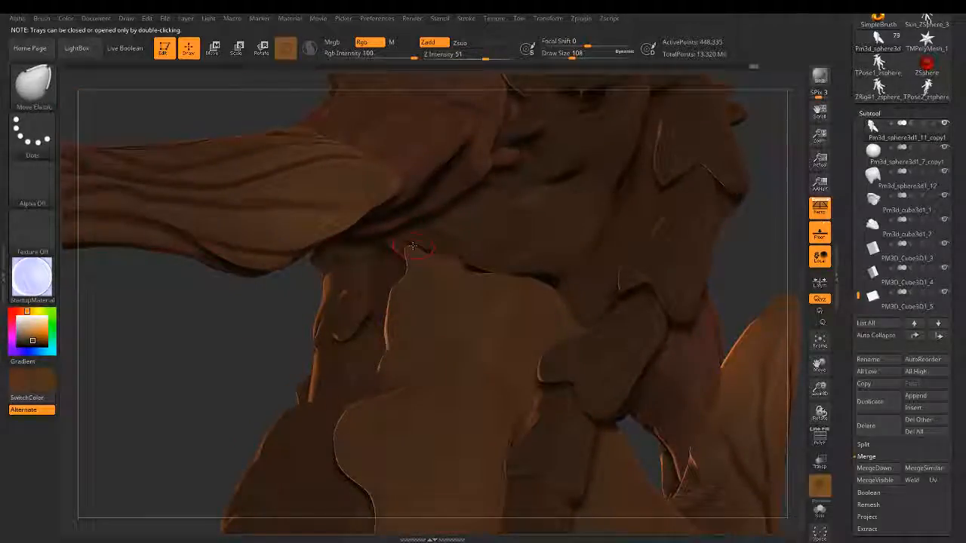
drag(433, 221, 429, 214)
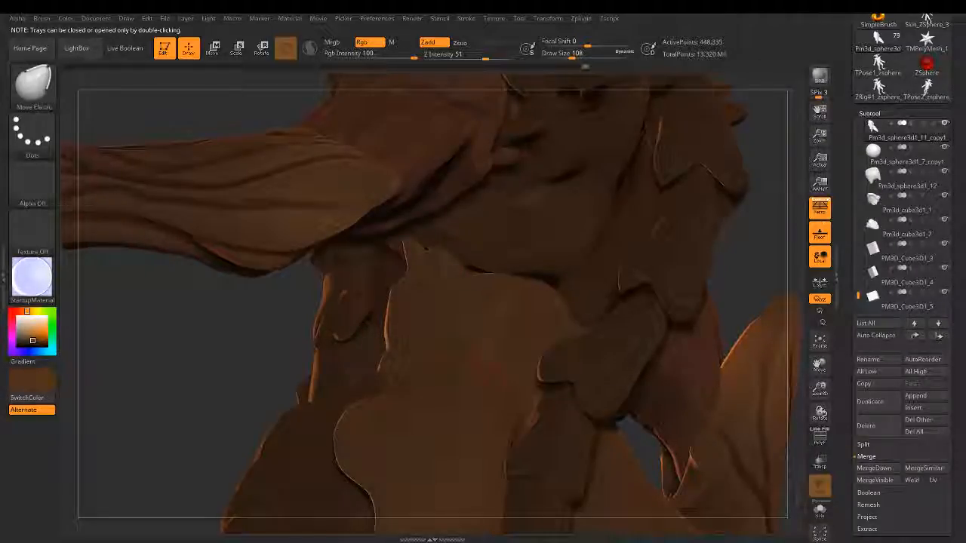
mouse_move(639, 243)
right_down()
mouse_move(615, 248)
mouse_move(597, 221)
mouse_move(577, 227)
right_up()
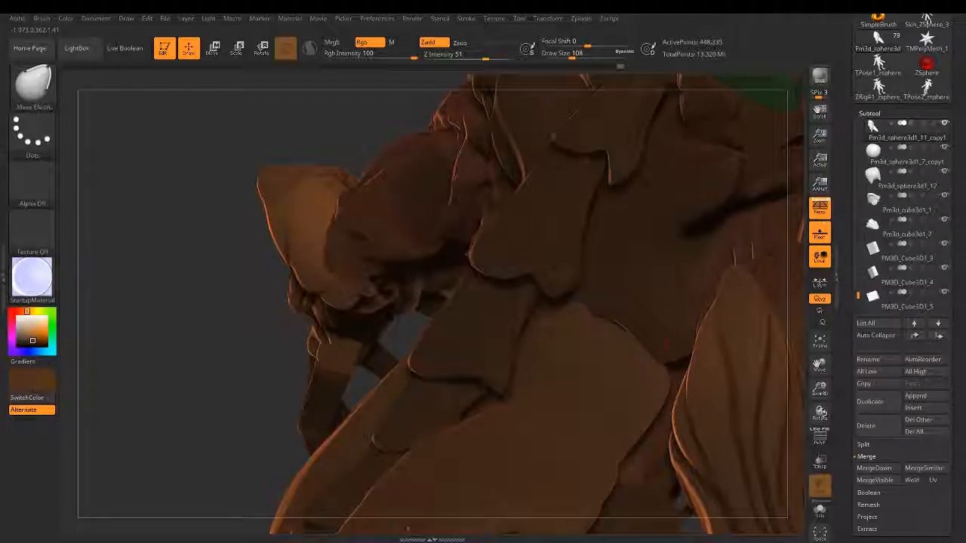
Step: Extend the waist plate's upper edge into jagged points with ClayBuildup at draw size 132
right_drag(691, 360, 607, 290)
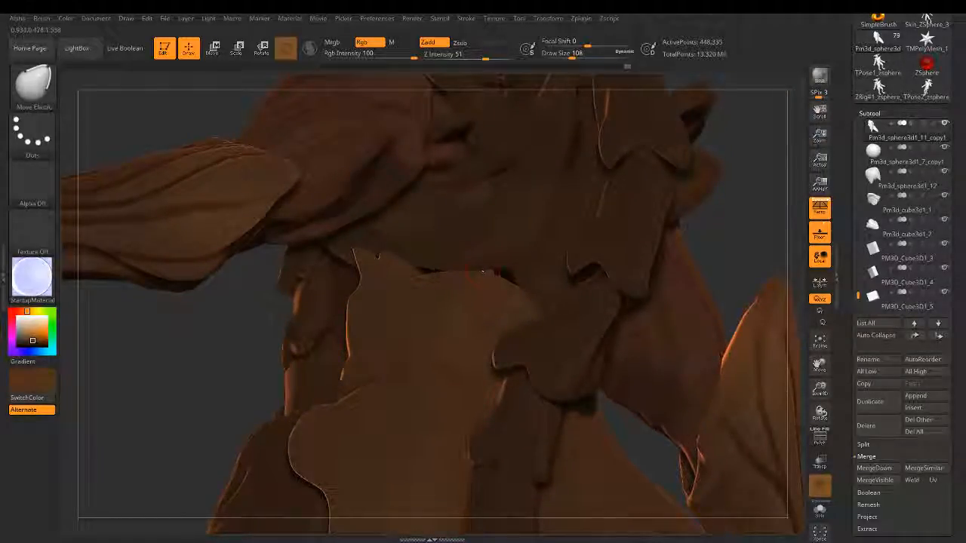
key(b)
key(c)
key(b)
drag(492, 274, 461, 277)
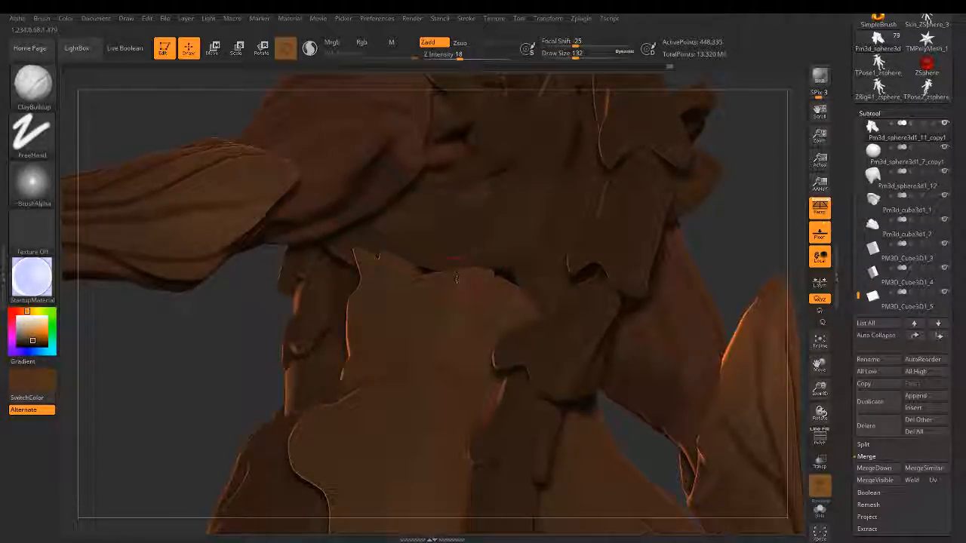
key(shift)
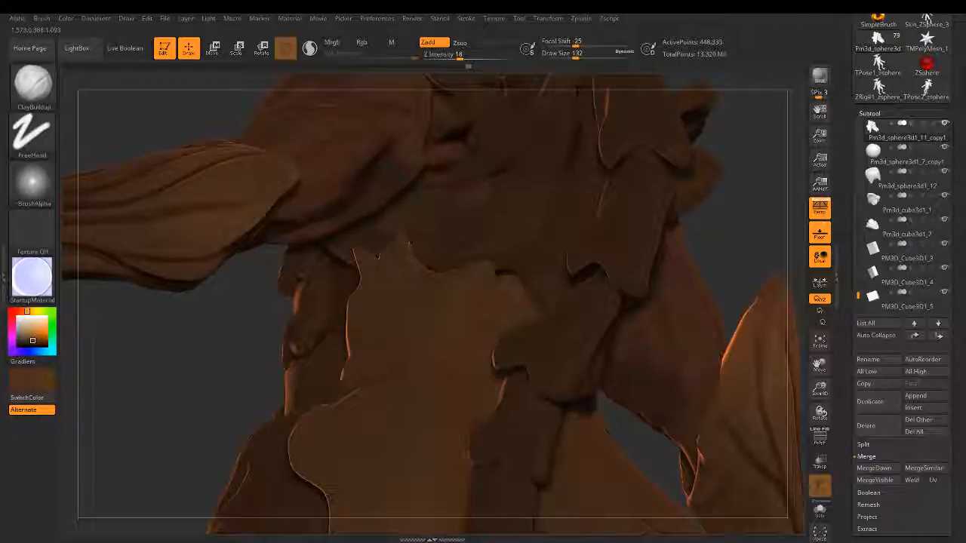
Step: Smooth and refine the jagged points along the waist plate's upper edge from the front
key(shift)
mouse_move(747, 249)
mouse_down()
mouse_move(733, 403)
mouse_move(747, 423)
mouse_up()
right_drag(401, 259, 419, 245)
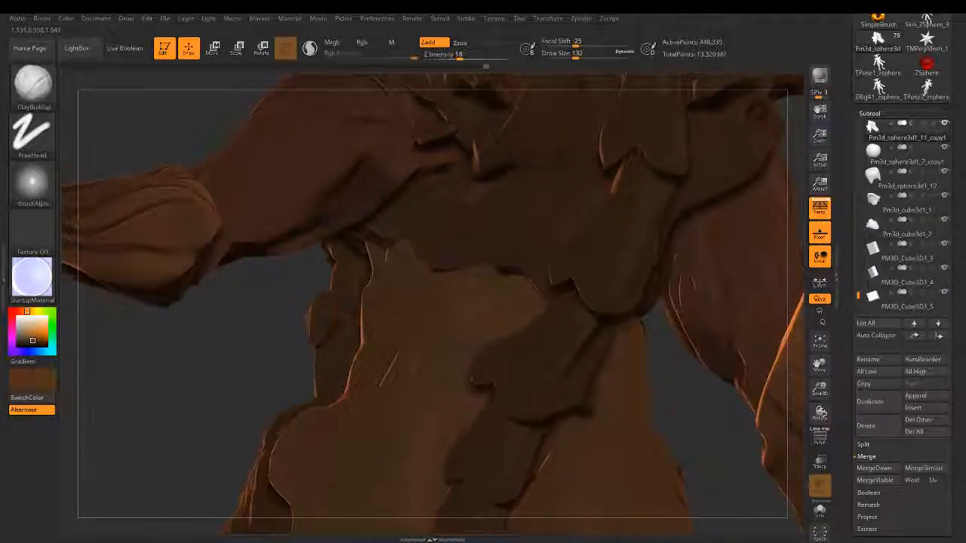
key(shift)
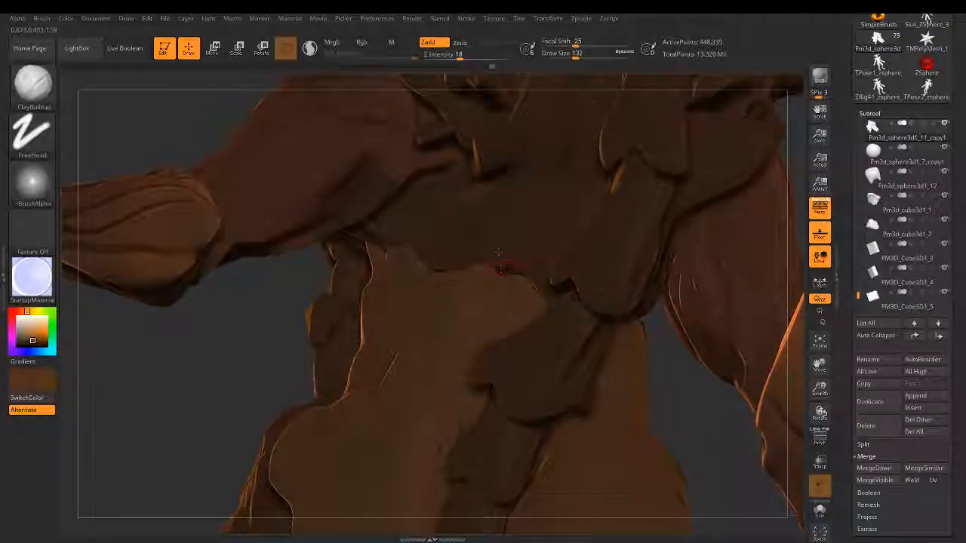
mouse_move(400, 246)
right_down()
mouse_move(498, 242)
mouse_move(516, 280)
right_up()
Step: Select the Pm3d_sphere3d1_11 chest plate and build jagged points along its lower edge with ClayBuildup at draw size 83
alt+click(550, 219)
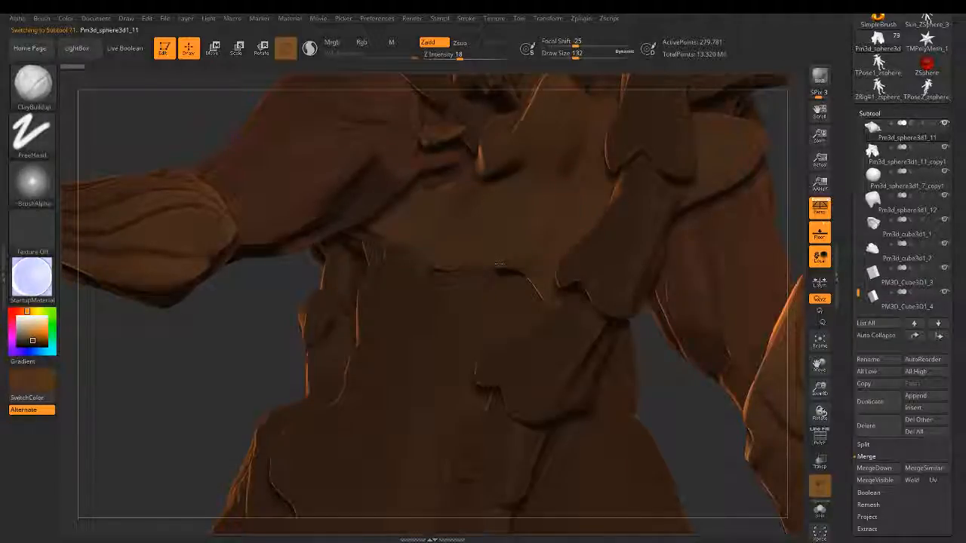
click(573, 53)
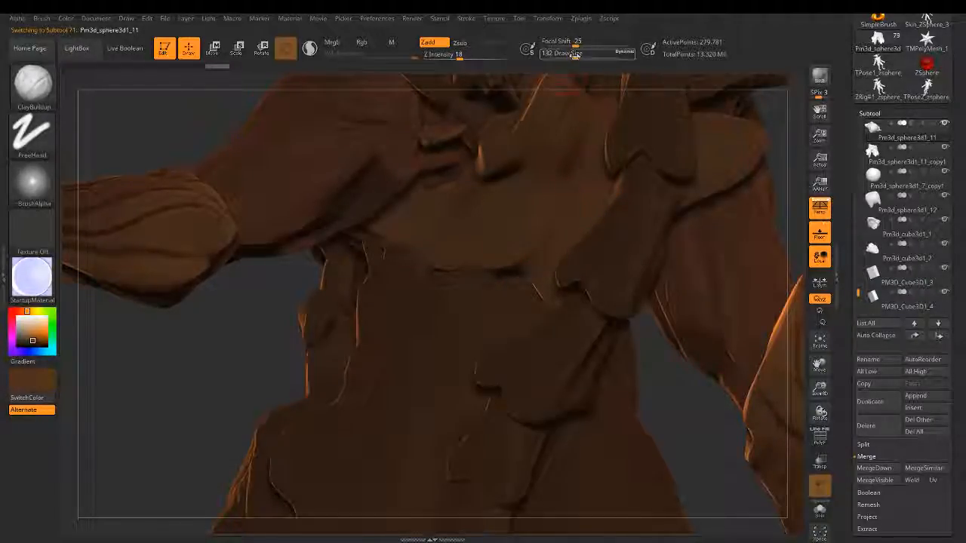
text(83)
key(Return)
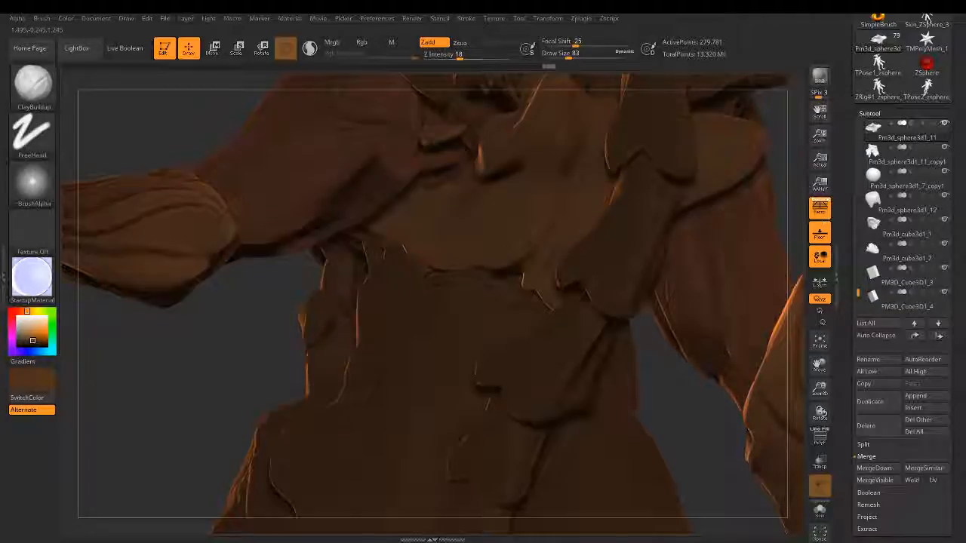
mouse_move(170, 377)
mouse_down()
mouse_move(91, 518)
mouse_move(178, 362)
mouse_up()
mouse_move(448, 175)
mouse_down()
mouse_move(471, 172)
mouse_move(441, 164)
mouse_up()
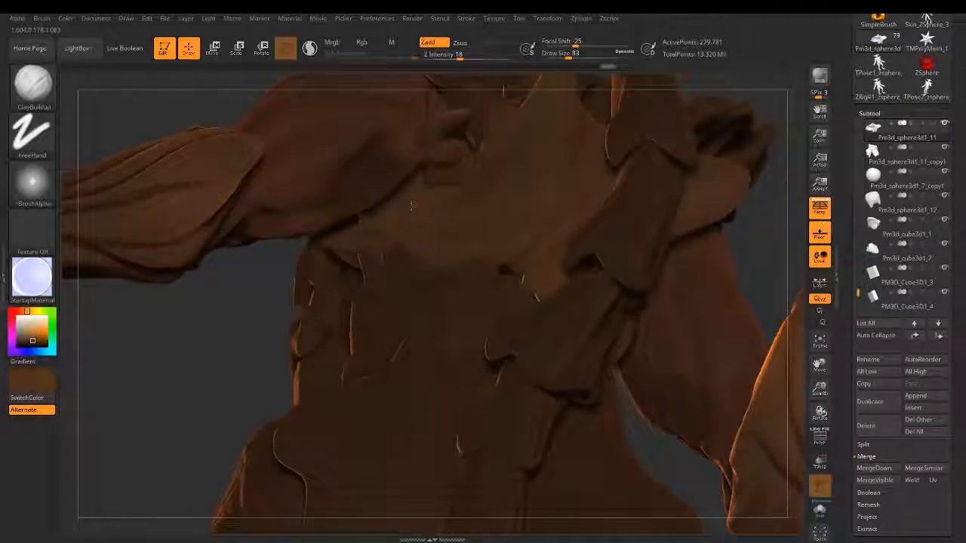
Step: Reshape the upper part of the chest plate with Move Topological at draw sizes 192 and 324
alt+drag(226, 324, 212, 420)
click(575, 57)
key(shift)
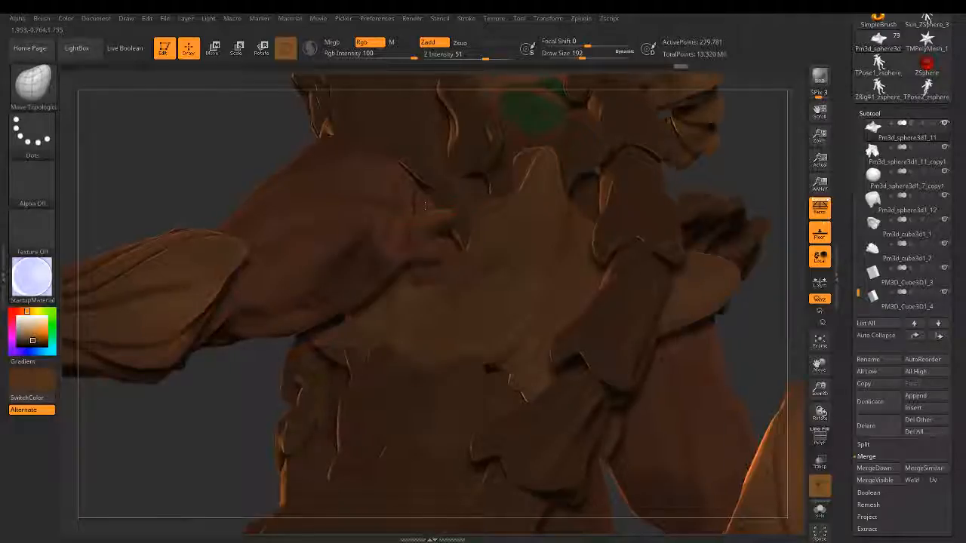
drag(249, 155, 298, 151)
click(593, 56)
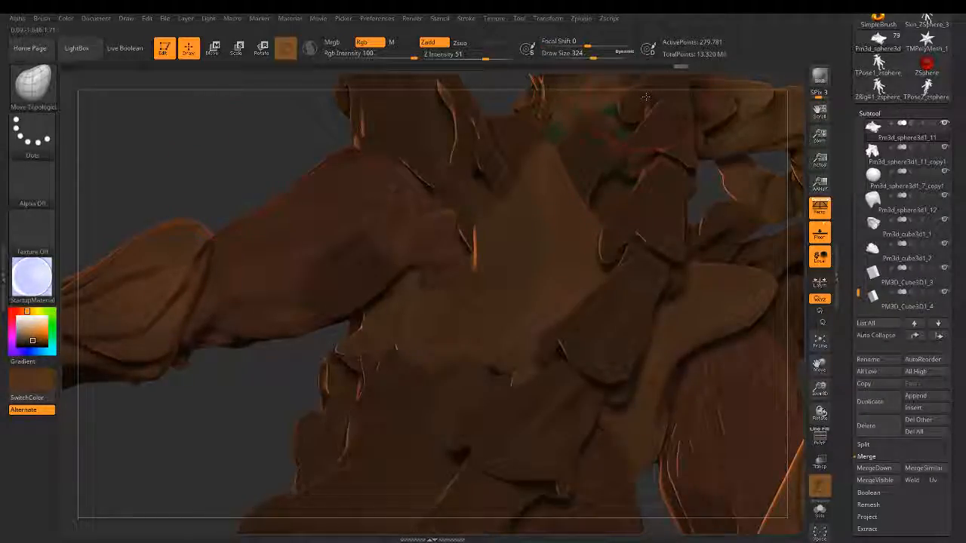
Step: Adjust the chest plate's side edge near the armpit with Move Topological at draw sizes 158 and 239
click(578, 56)
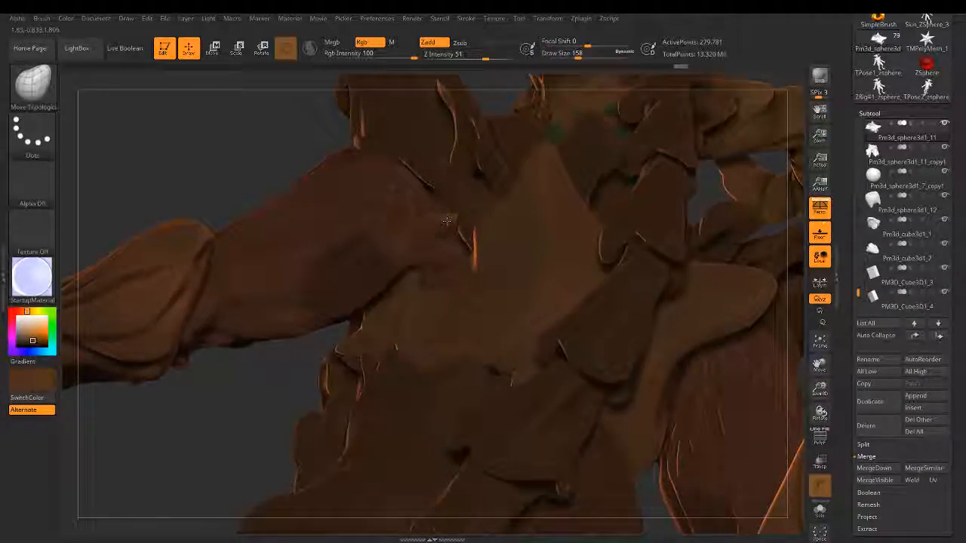
drag(423, 233, 454, 225)
click(585, 56)
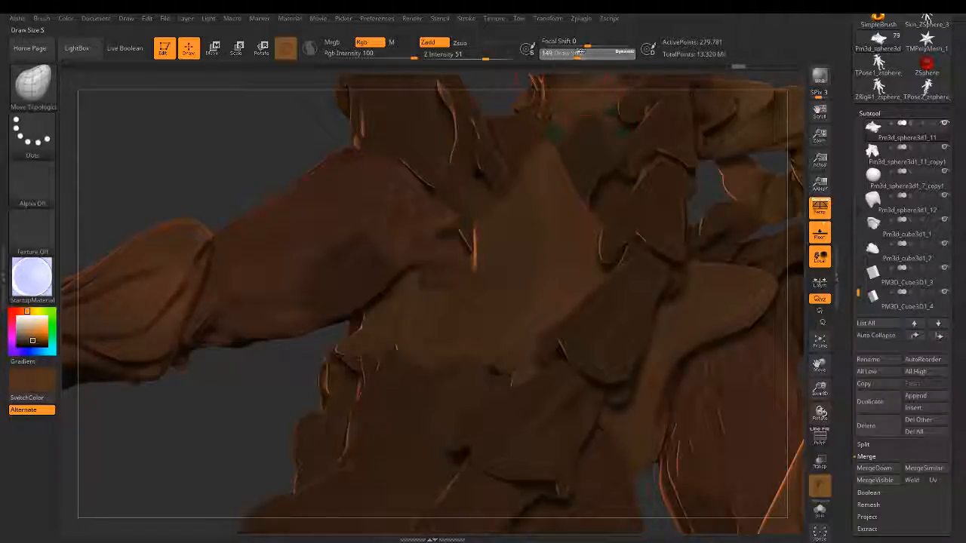
mouse_move(255, 151)
mouse_down()
mouse_move(272, 205)
mouse_move(287, 208)
mouse_up()
key(shift)
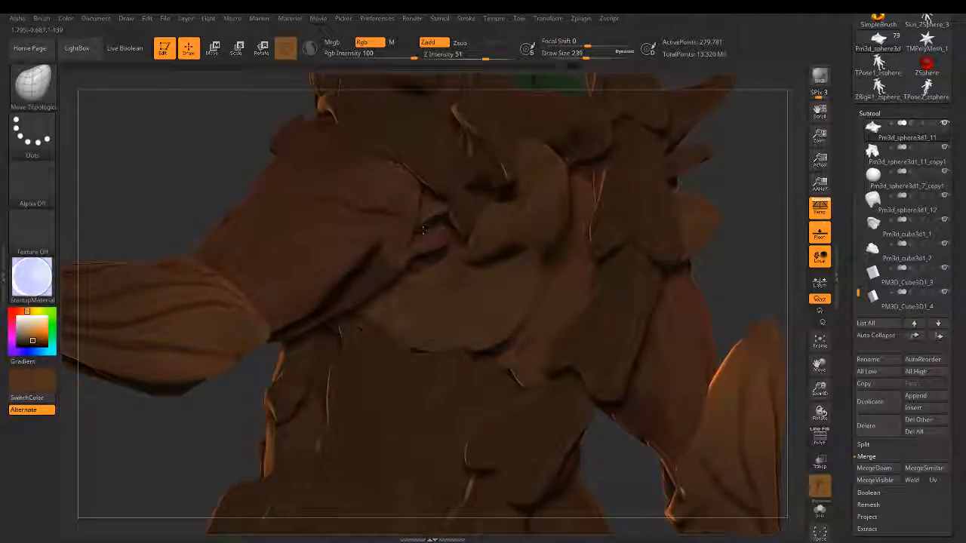
key(shift)
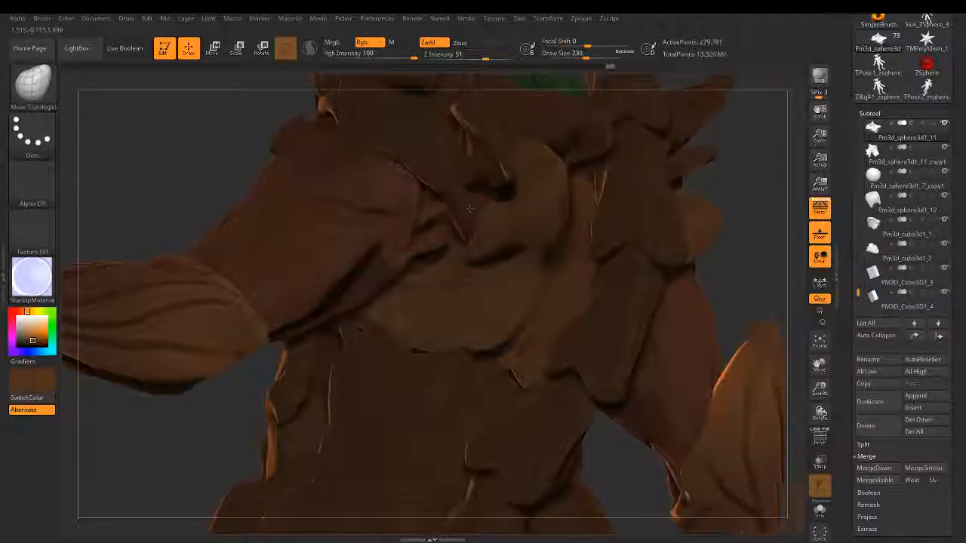
Step: Select the Pm3d_sphere3d1_5_copy1 plate near the armpit and build up its surface with ClayBuildup at draw size 97
mouse_move(483, 172)
right_down()
mouse_move(471, 261)
mouse_move(462, 250)
right_up()
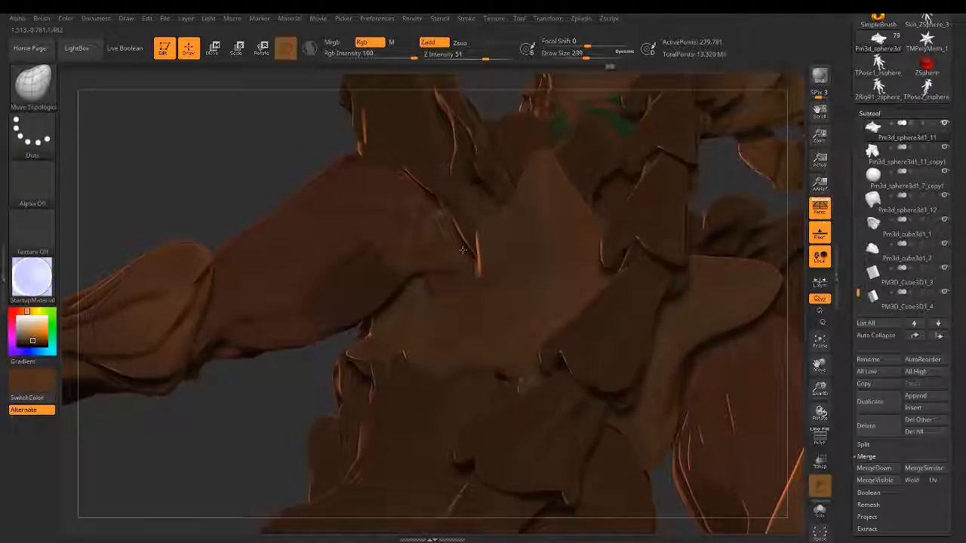
key(b)
key(c)
key(b)
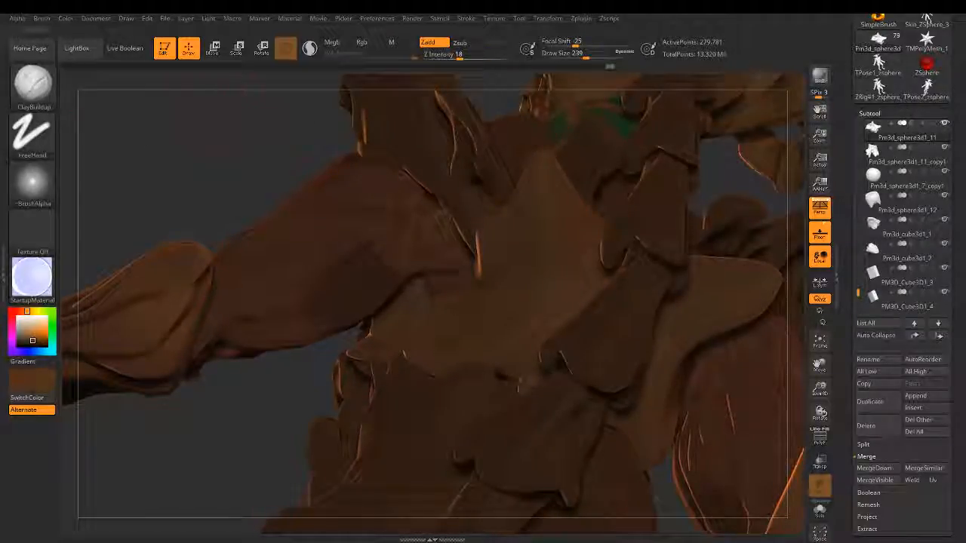
drag(590, 58, 571, 58)
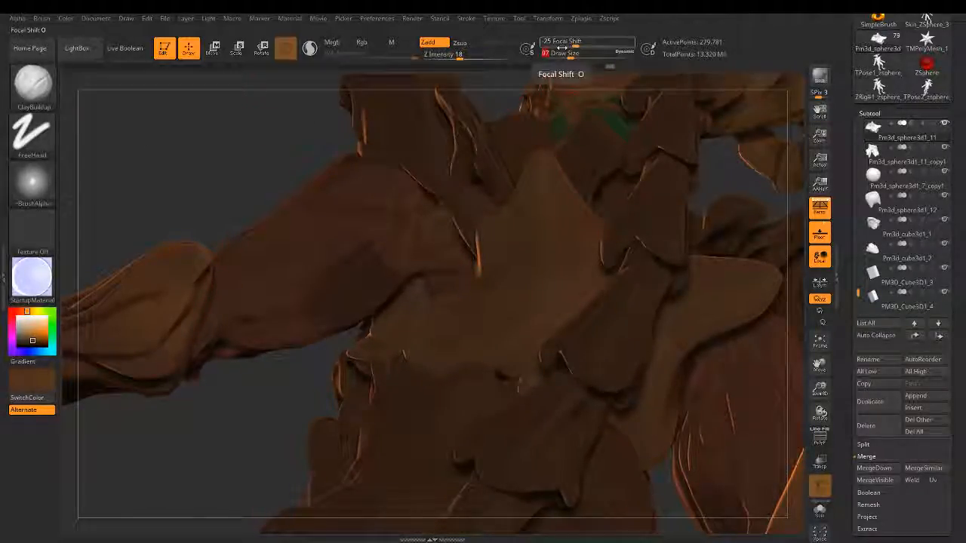
text(97)
key(Return)
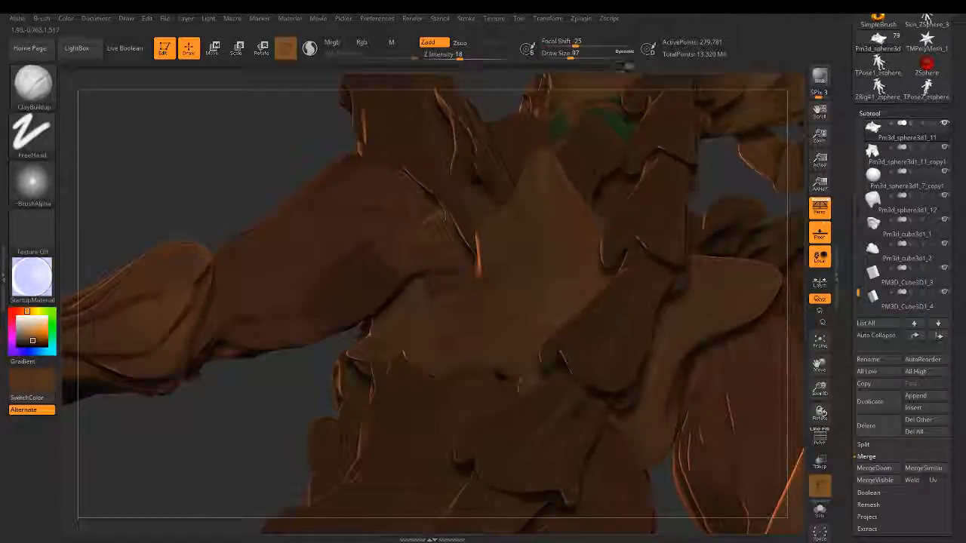
alt+click(457, 211)
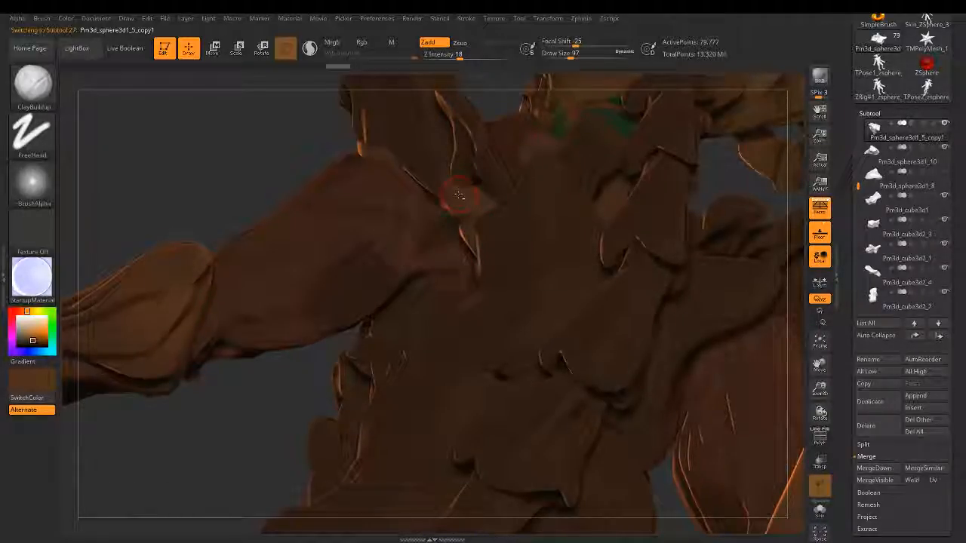
drag(461, 187, 484, 326)
key(f)
mouse_move(664, 317)
mouse_down()
mouse_move(467, 324)
mouse_move(445, 332)
mouse_move(445, 377)
mouse_up()
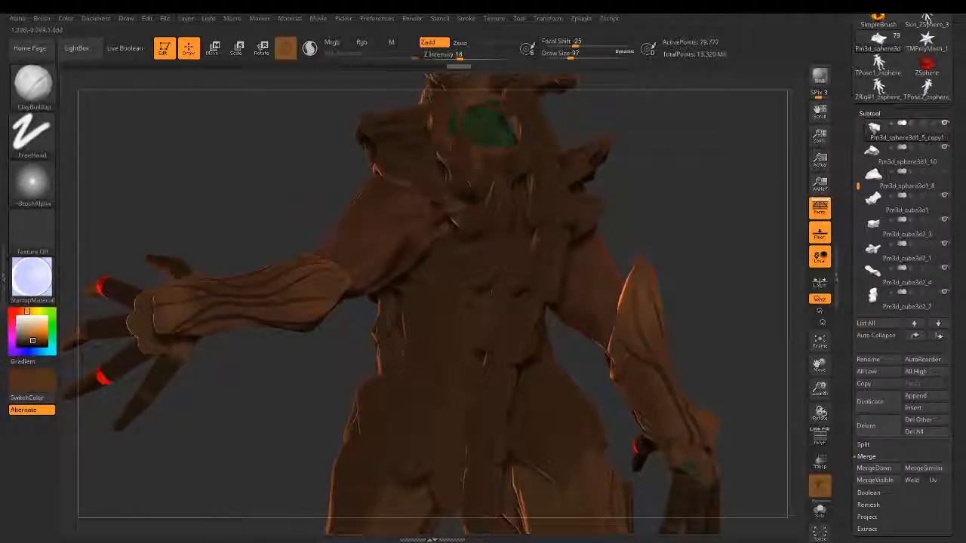
drag(458, 275, 489, 308)
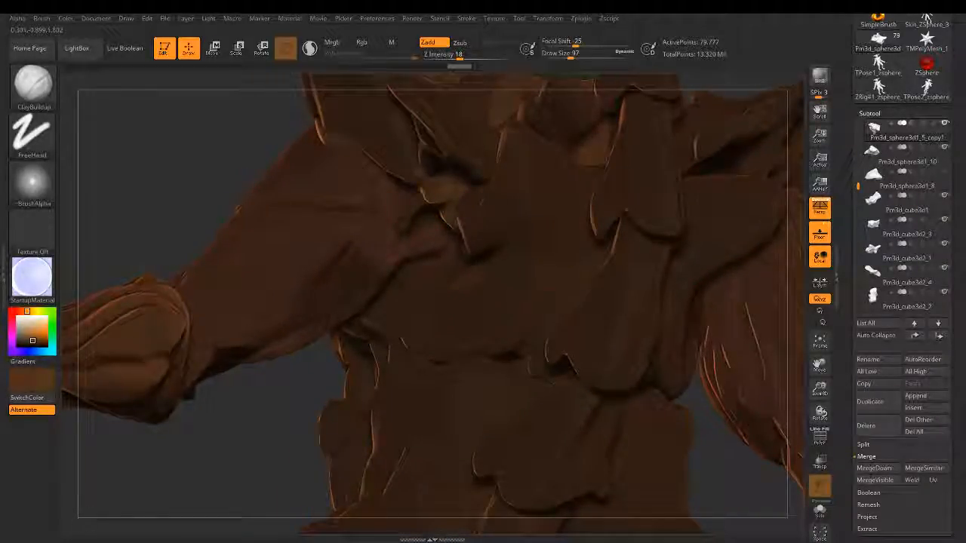
Step: Select the Pm3d_sphere3d1_11 chest plate and sculpt broad folds across its middle with ClayBuildup at draw size 145
alt+click(539, 320)
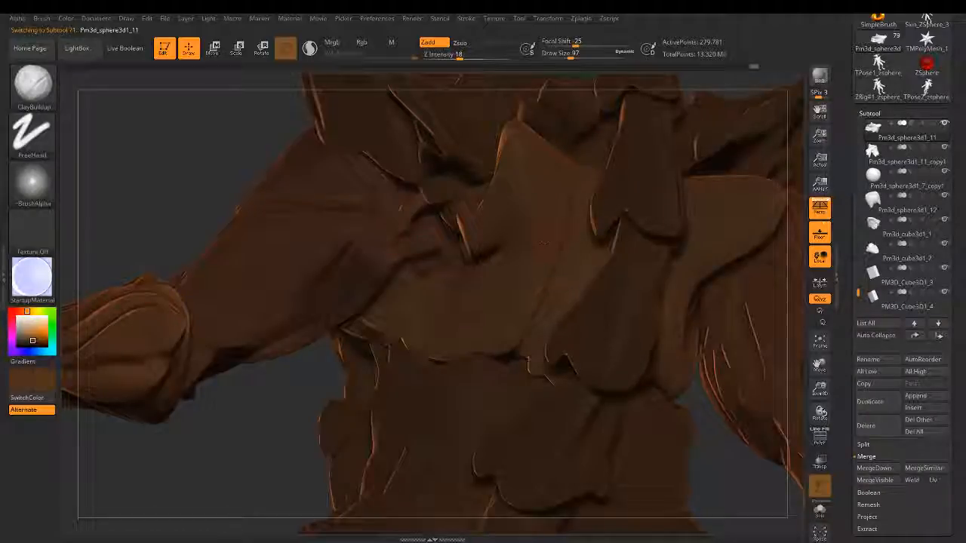
click(576, 55)
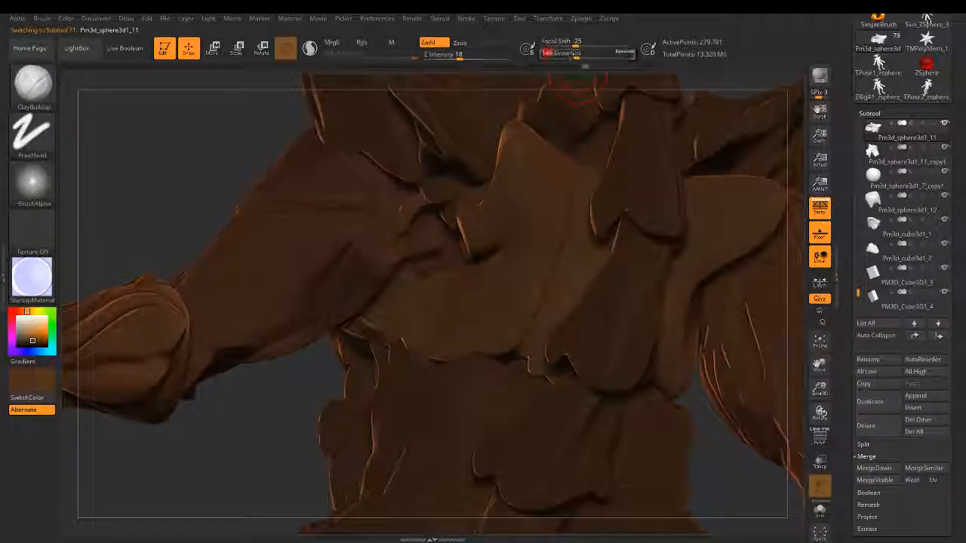
click(567, 55)
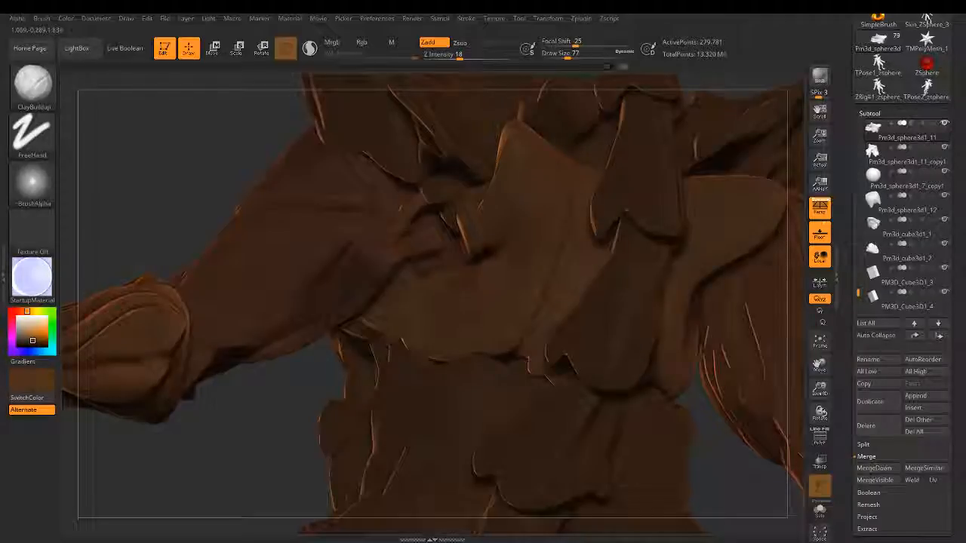
mouse_move(564, 84)
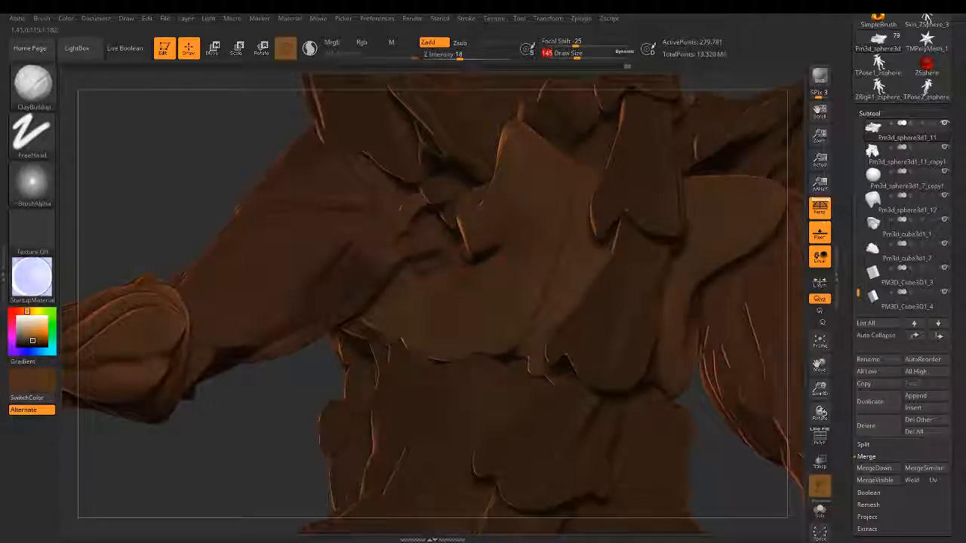
click(634, 66)
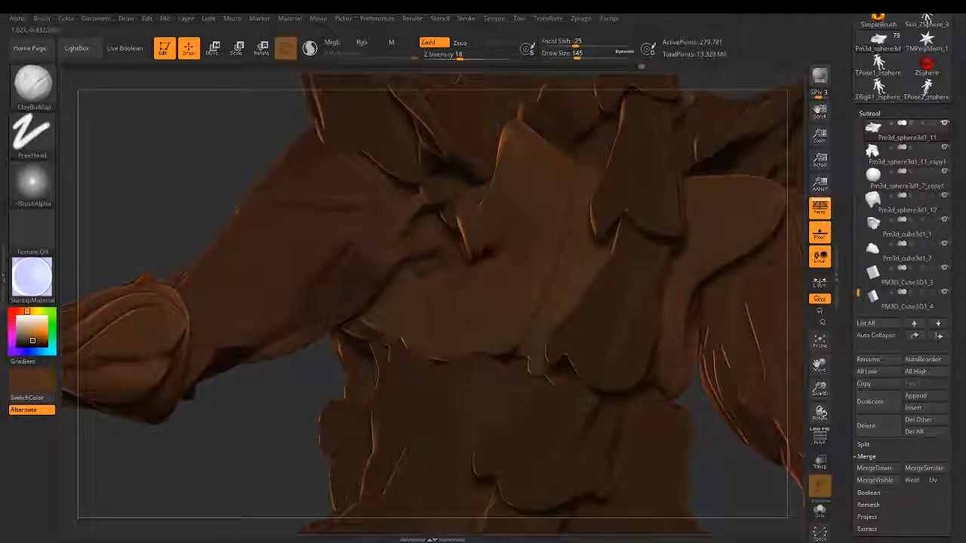
drag(641, 66, 664, 67)
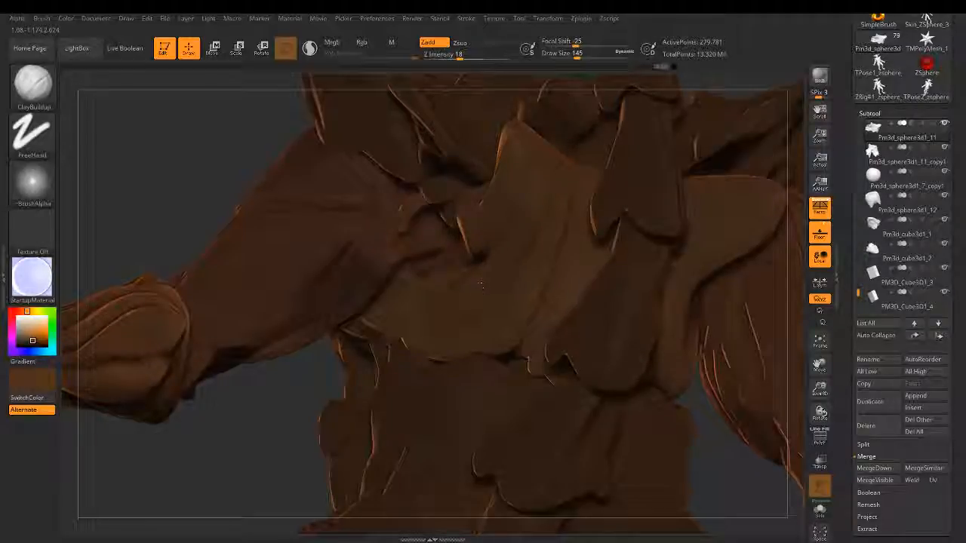
drag(481, 286, 440, 316)
mouse_move(483, 249)
right_down()
mouse_move(475, 238)
mouse_move(562, 223)
mouse_move(483, 232)
right_up()
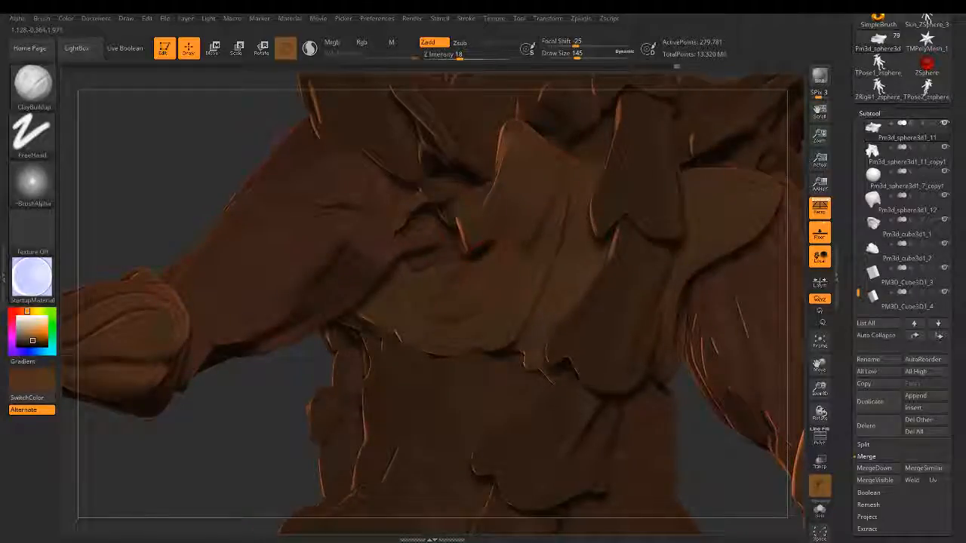
Step: Sharpen the chest plate's folds and lower points with finer ClayBuildup strokes at draw size 80
text(80)
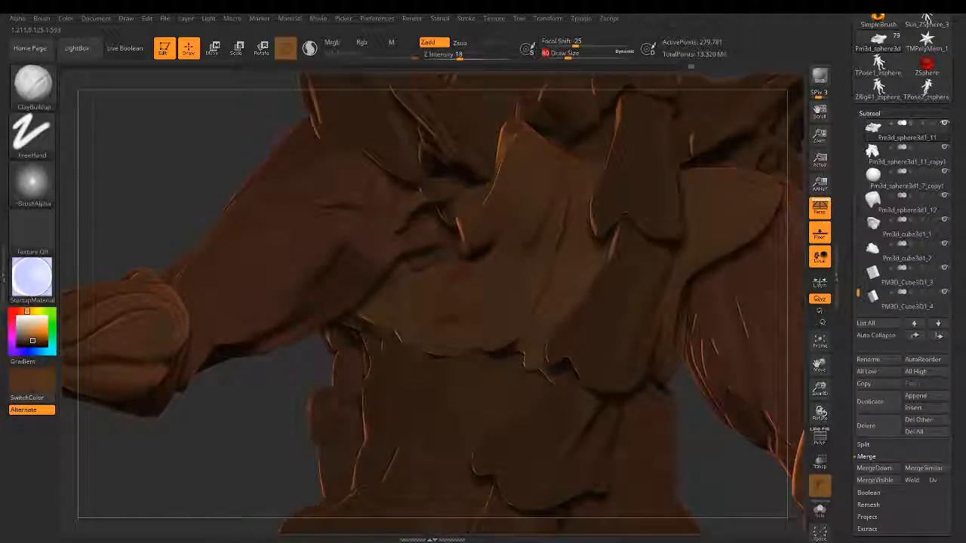
key(Return)
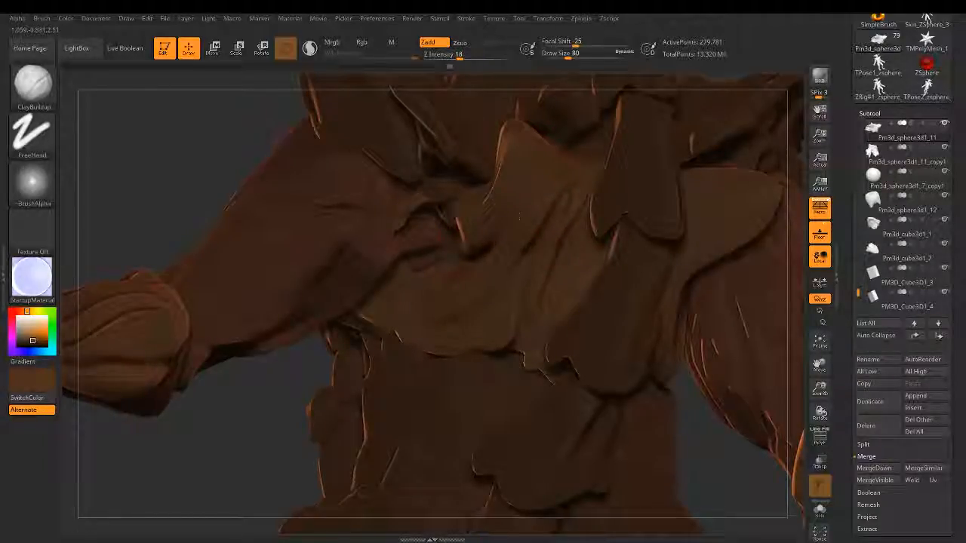
right_drag(520, 217, 619, 160)
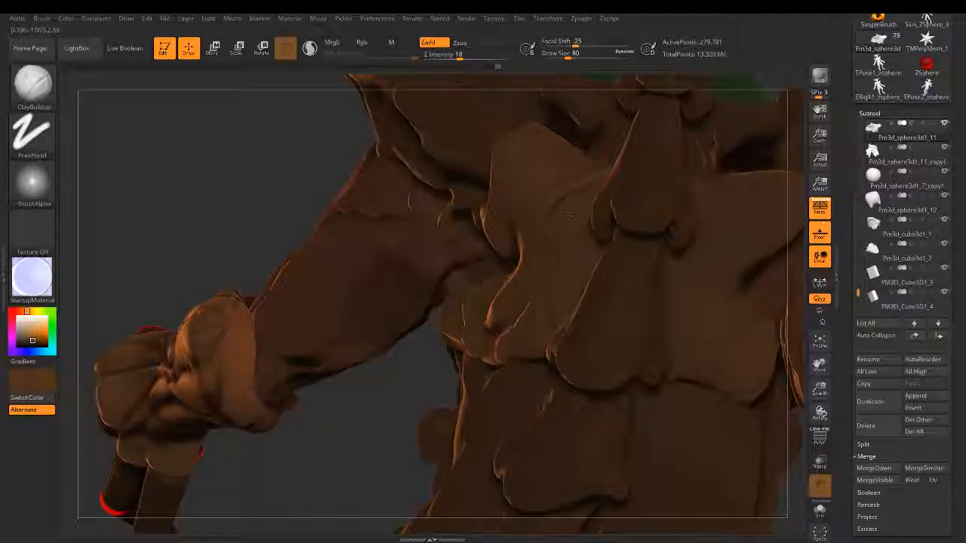
drag(532, 370, 541, 377)
mouse_move(432, 329)
right_down()
mouse_move(493, 317)
mouse_move(535, 329)
right_up()
mouse_move(548, 382)
ctrl+right_down()
mouse_move(446, 372)
mouse_move(613, 320)
ctrl+right_up()
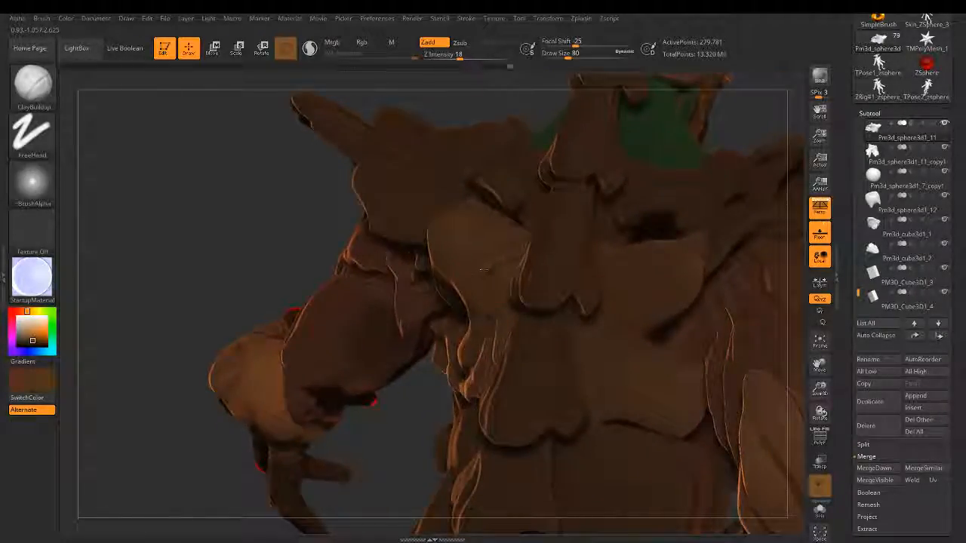
Step: Sculpt thin ridges down the upper tip and outer edge of the chest plate with ClayBuildup
right_drag(472, 275, 530, 271)
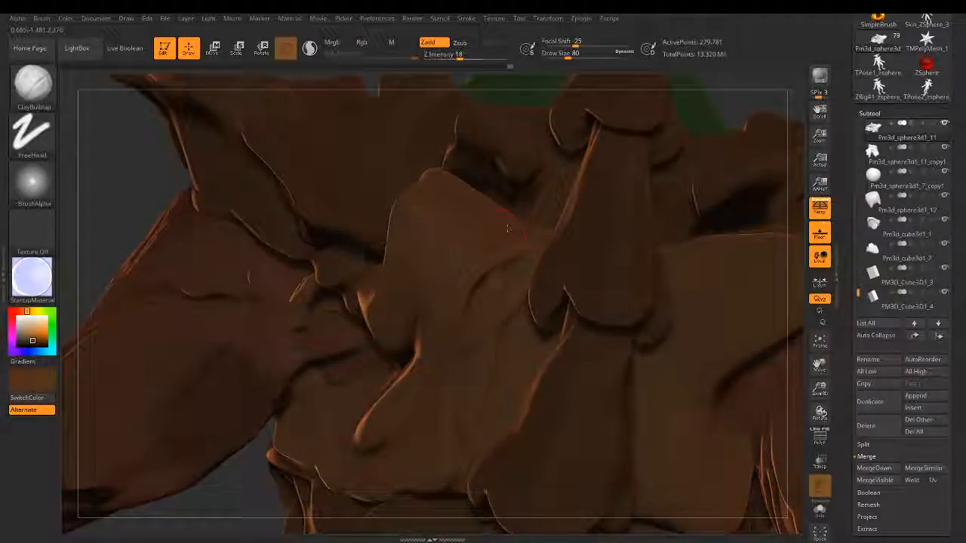
right_drag(507, 229, 507, 317)
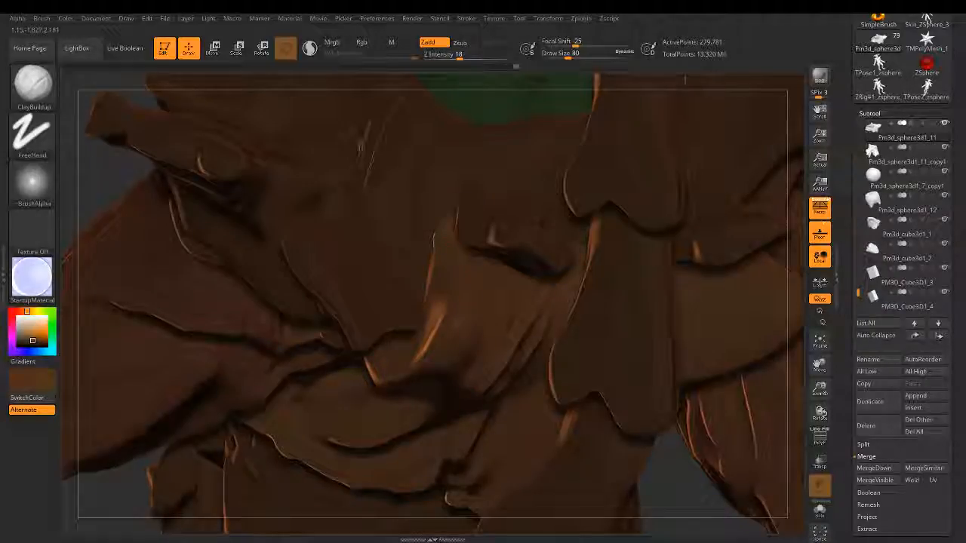
drag(476, 266, 478, 300)
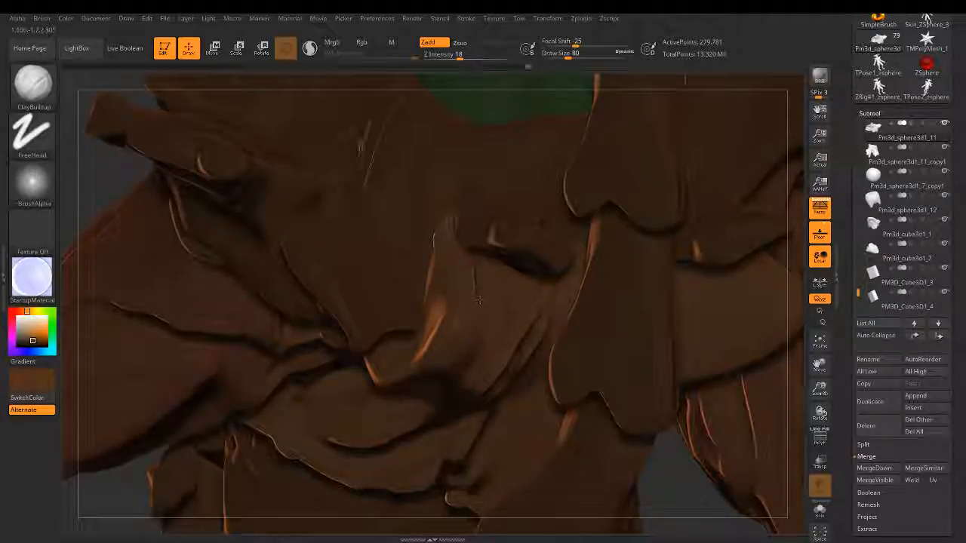
drag(432, 263, 441, 332)
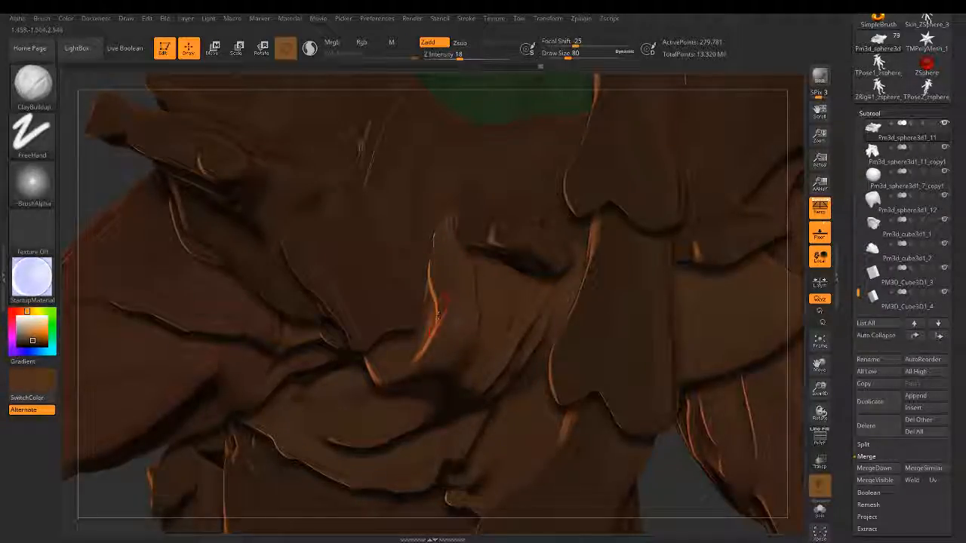
key(ctrl+z)
mouse_move(434, 244)
mouse_down()
mouse_move(446, 318)
mouse_move(417, 366)
mouse_up()
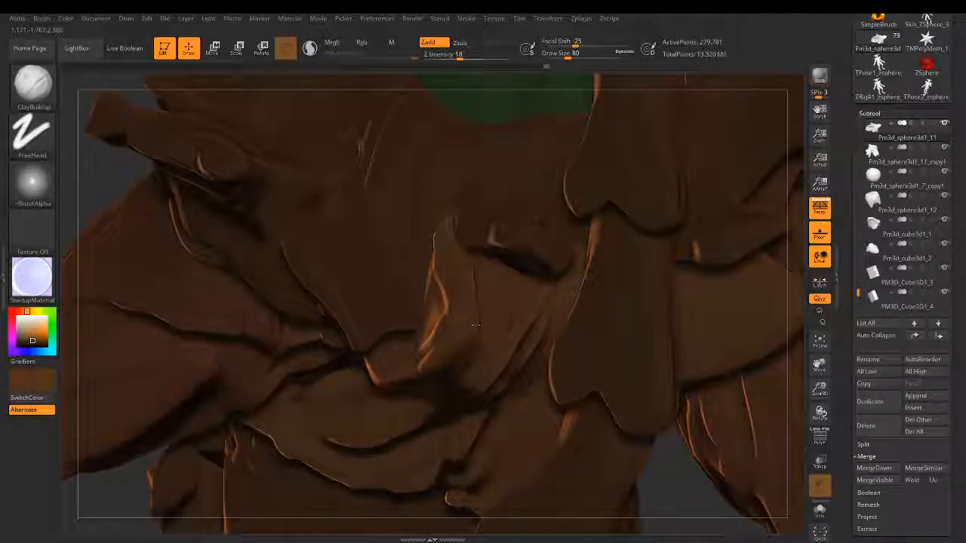
Step: Build up the chest plate's folds beside the armpit with ClayBuildup at intensity 32 and smooth the pointed edge
mouse_move(554, 245)
right_down()
mouse_move(489, 354)
mouse_move(494, 276)
right_up()
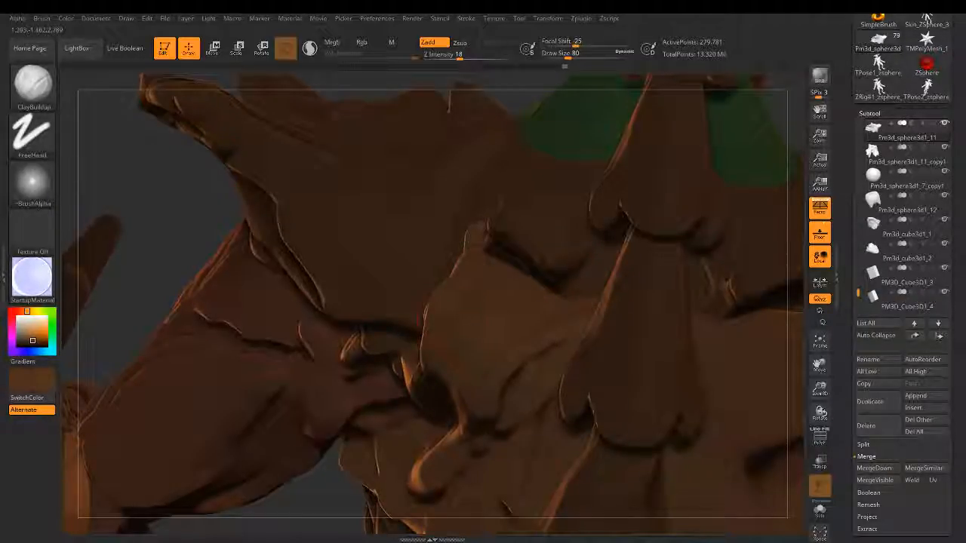
mouse_move(470, 333)
right_down()
mouse_move(507, 331)
mouse_move(464, 341)
mouse_move(474, 344)
right_up()
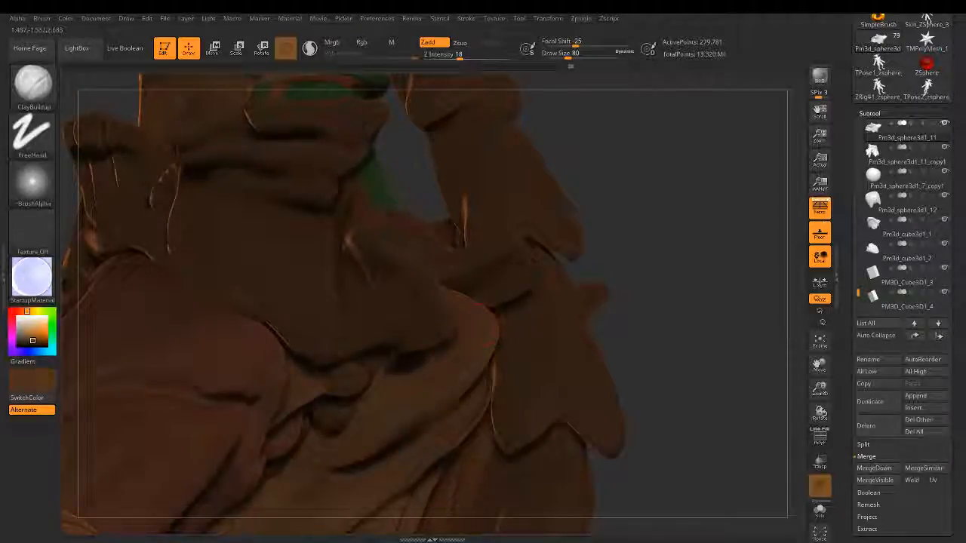
click(472, 56)
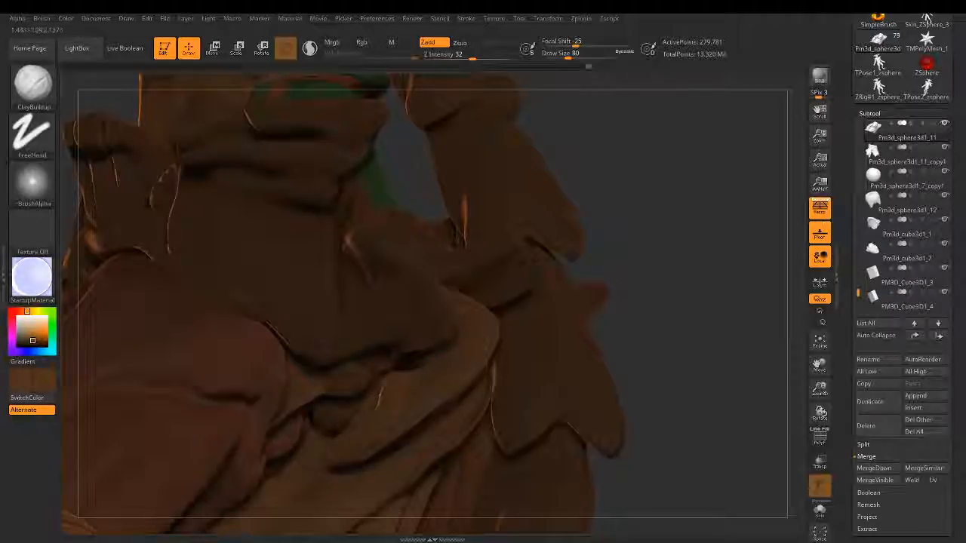
drag(545, 110, 505, 283)
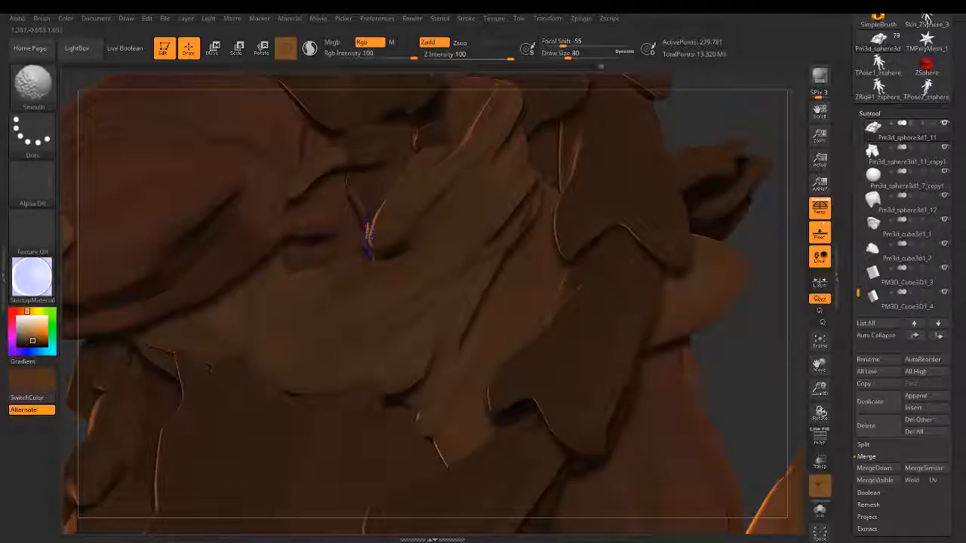
shift+drag(367, 243, 368, 252)
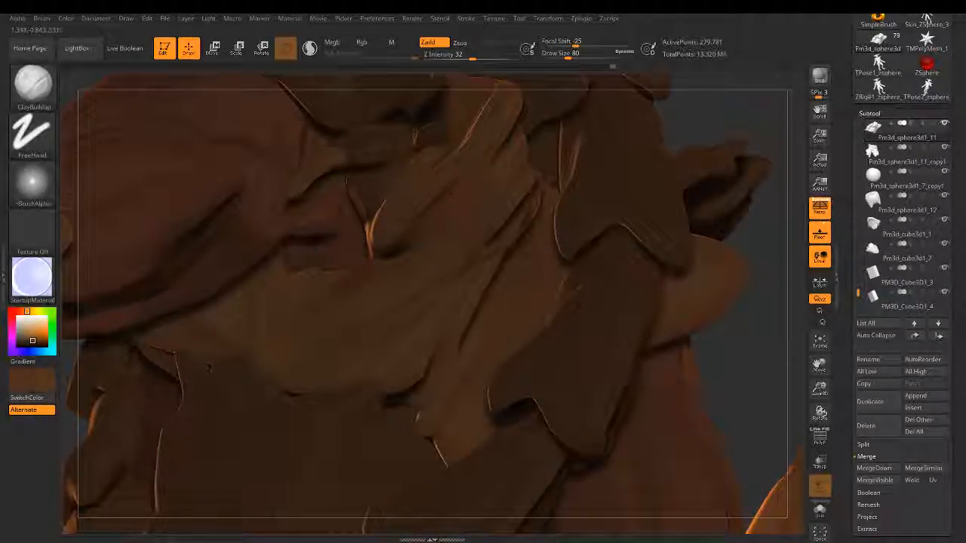
drag(450, 193, 441, 203)
Step: Smooth the chest plate's surface just below the armpit point and along its diagonal fold
mouse_move(436, 244)
alt+right_down()
mouse_move(507, 253)
mouse_move(503, 262)
alt+right_up()
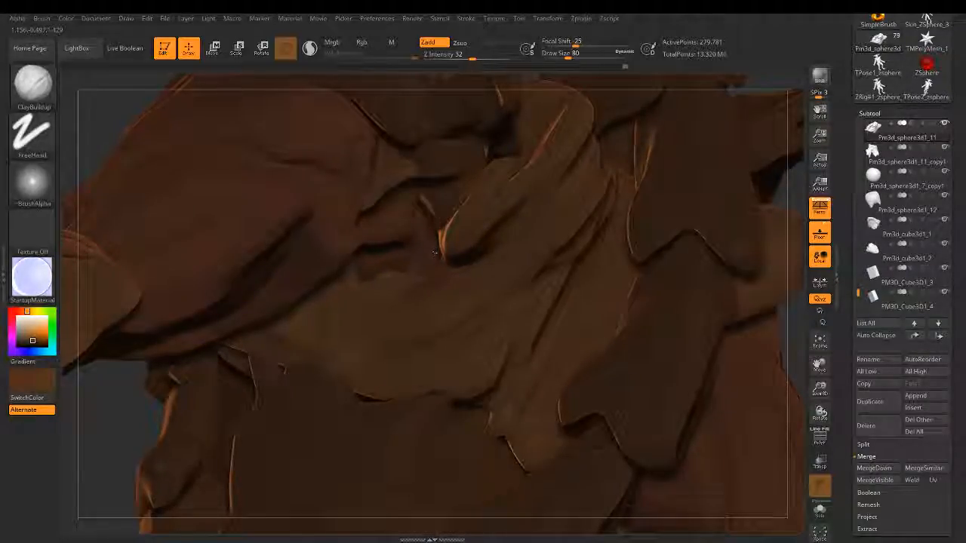
key(shift)
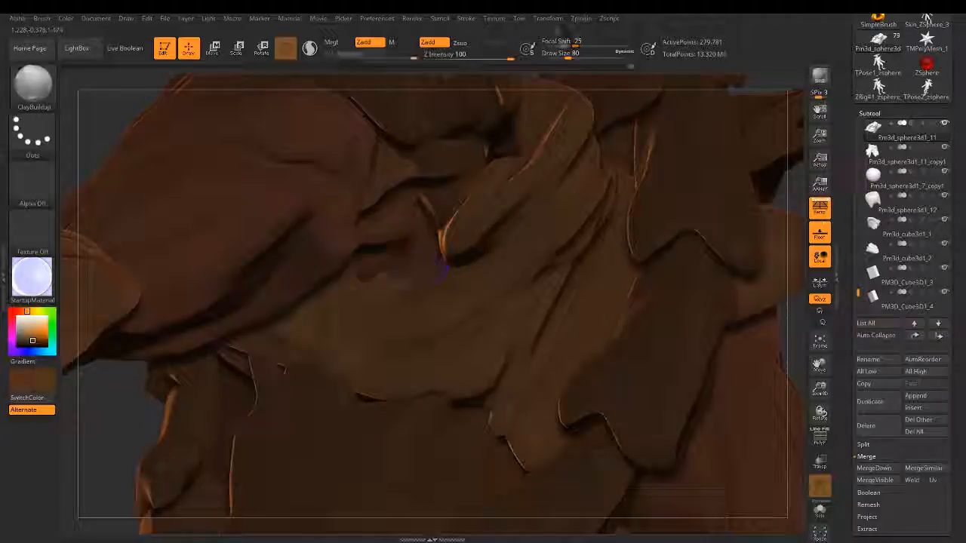
shift+drag(442, 270, 392, 273)
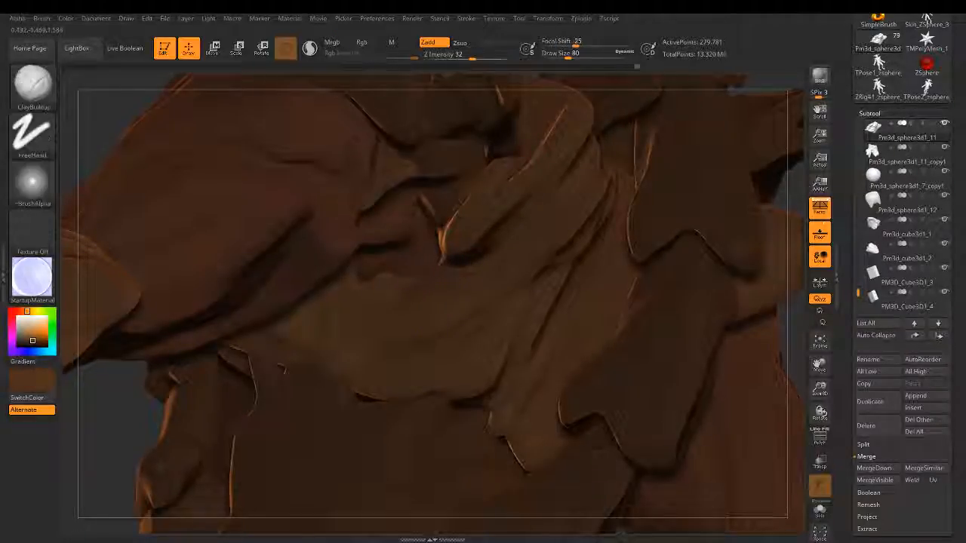
right_drag(451, 255, 545, 211)
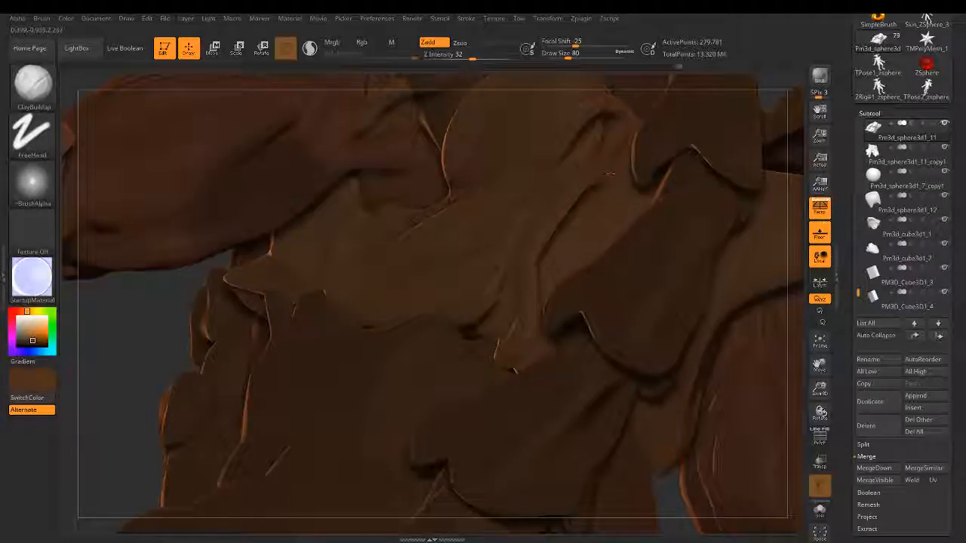
key(shift)
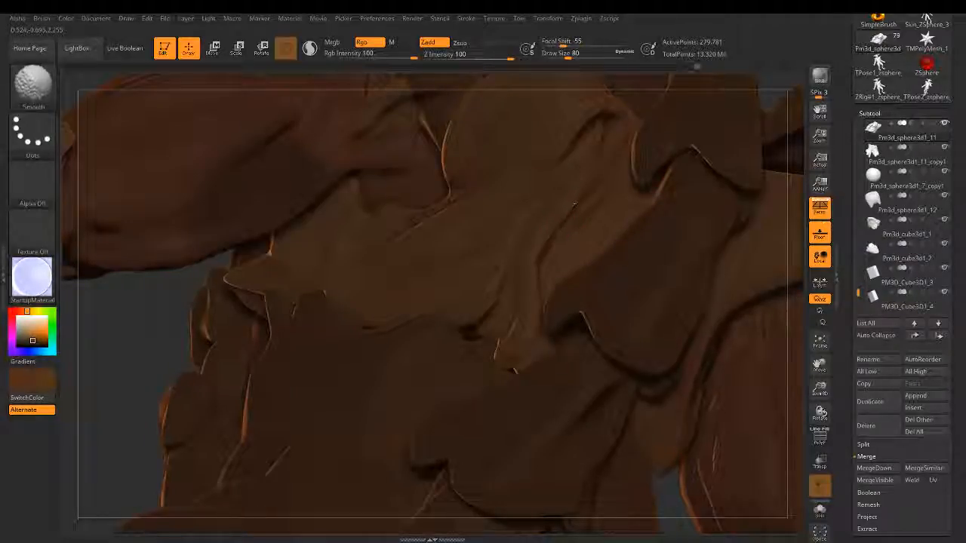
Step: Save the project and select the Pm3d_sphere3d1_11_copy1 waist plate
key(ctrl+s)
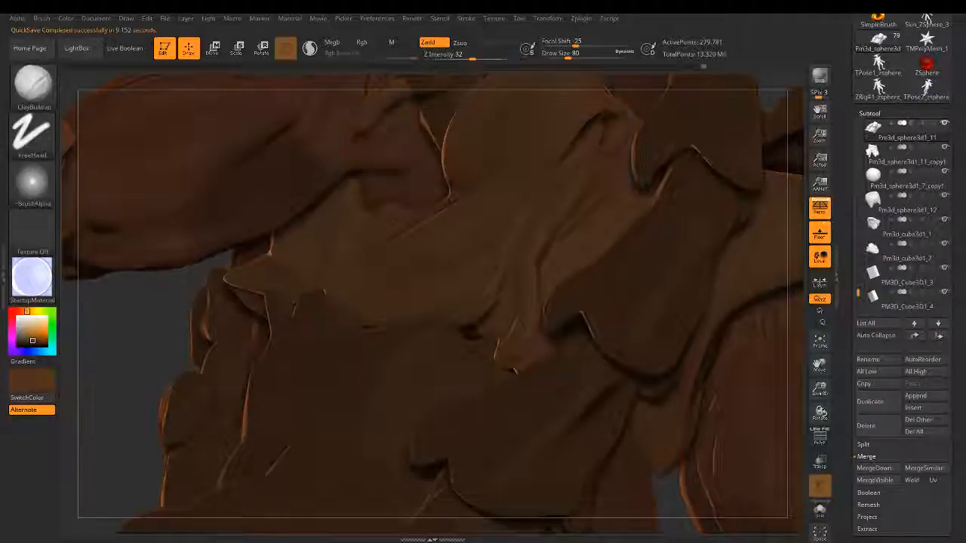
alt+click(438, 326)
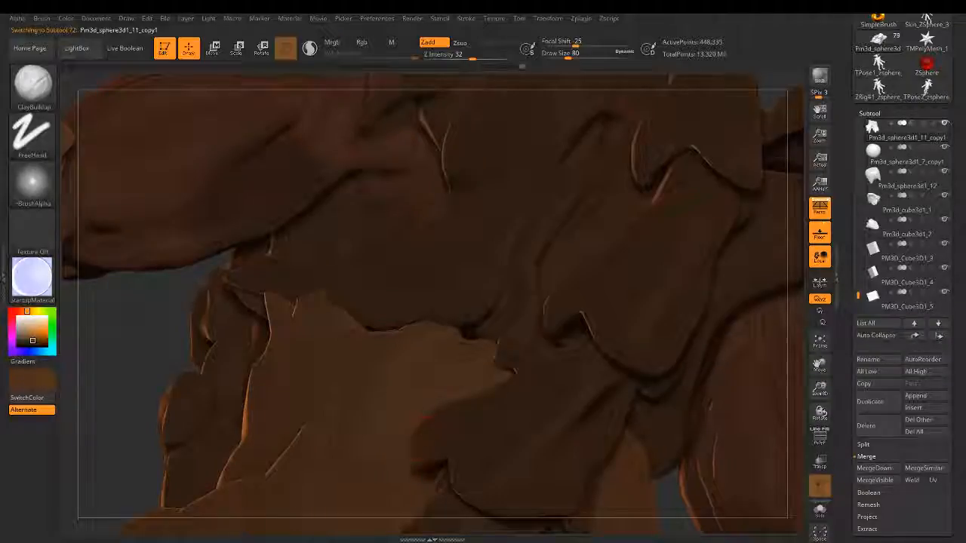
Step: Sculpt diagonal folds across the waist plate's upper area beside the overlapping spine plate with ClayBuildup, and smooth them
right_drag(626, 348, 481, 337)
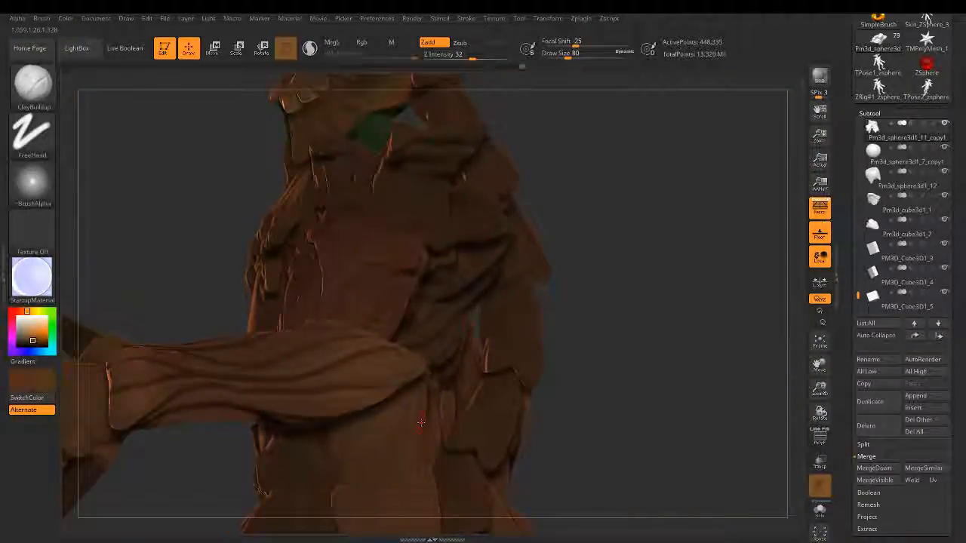
mouse_move(421, 422)
right_down()
mouse_move(408, 422)
mouse_move(441, 421)
mouse_move(488, 257)
right_up()
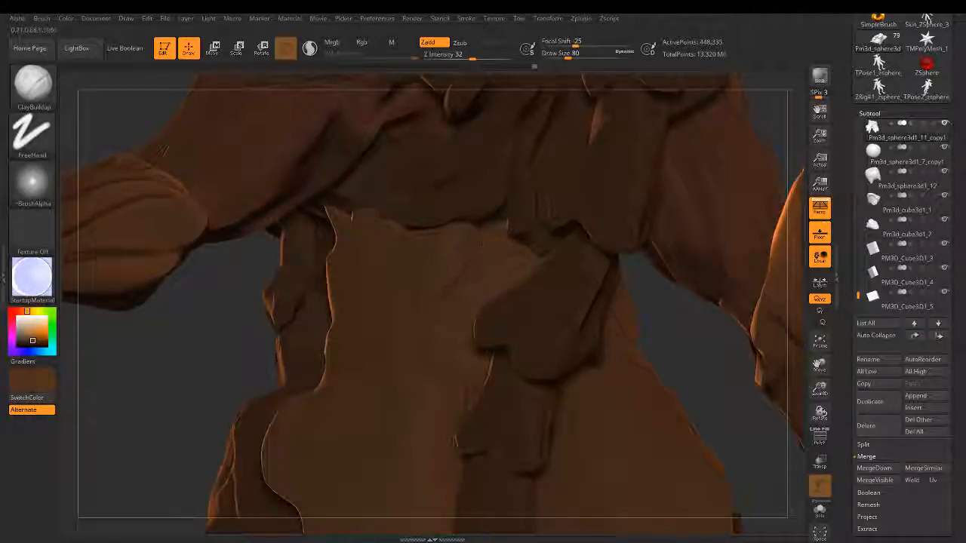
drag(449, 292, 478, 245)
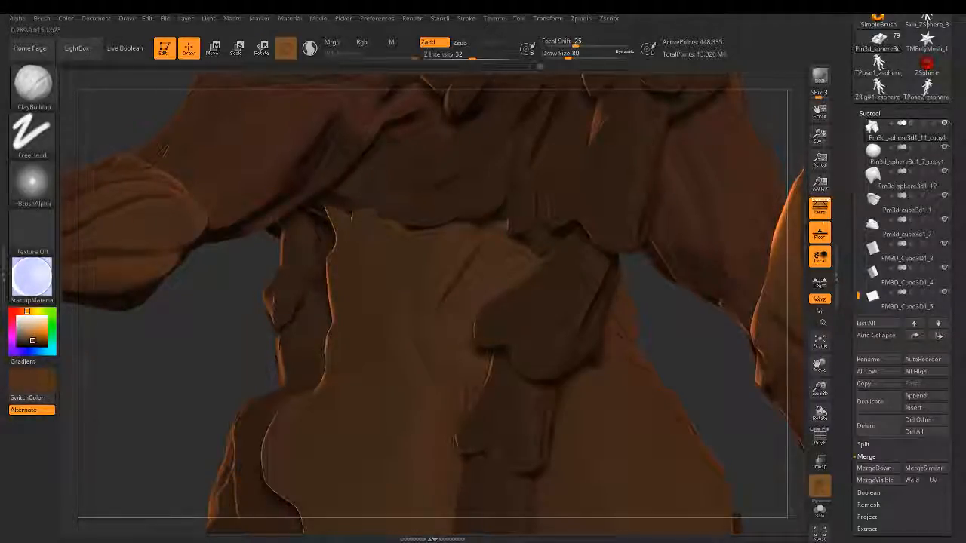
mouse_move(442, 305)
mouse_down()
mouse_move(477, 248)
mouse_move(438, 312)
mouse_up()
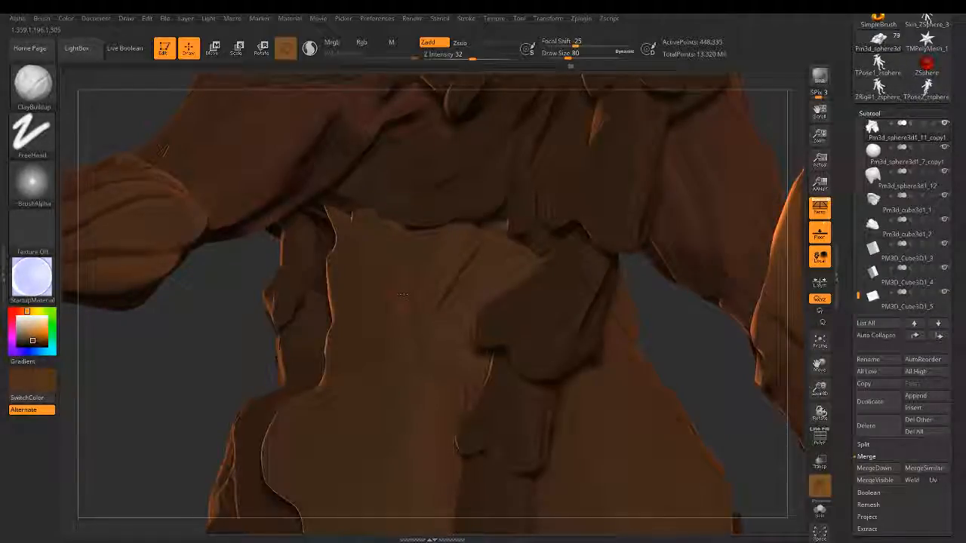
drag(457, 276, 437, 312)
drag(474, 255, 445, 305)
mouse_move(477, 261)
mouse_down()
mouse_move(451, 290)
mouse_move(460, 293)
mouse_up()
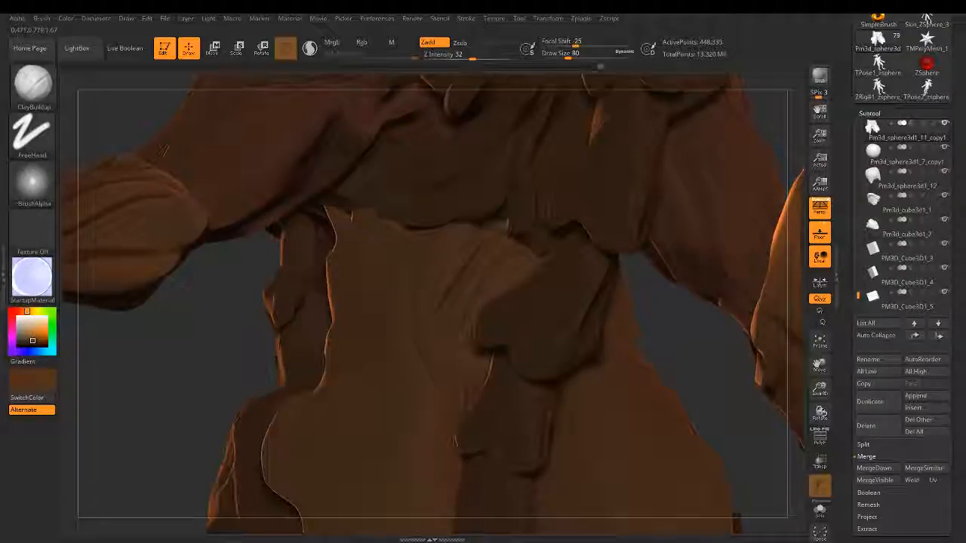
drag(489, 278, 517, 255)
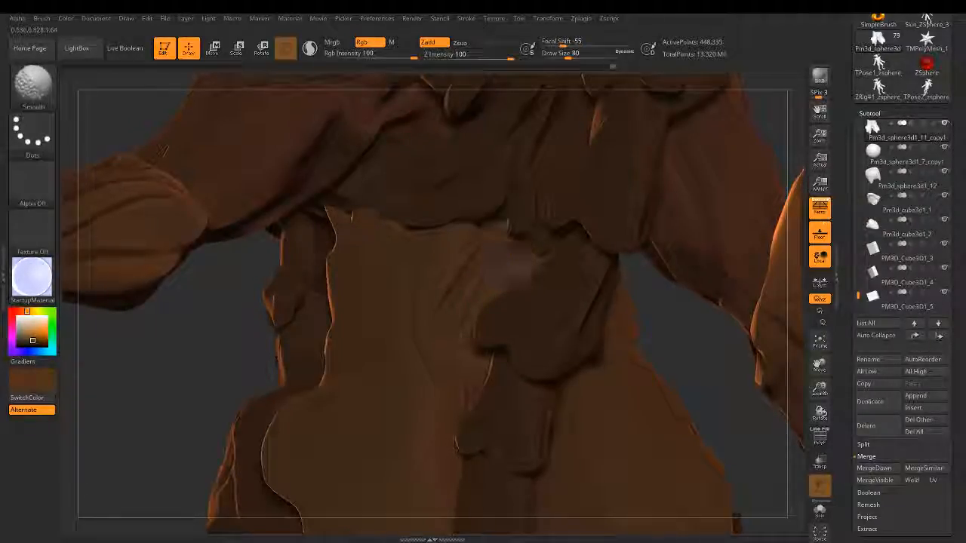
shift+drag(483, 287, 451, 340)
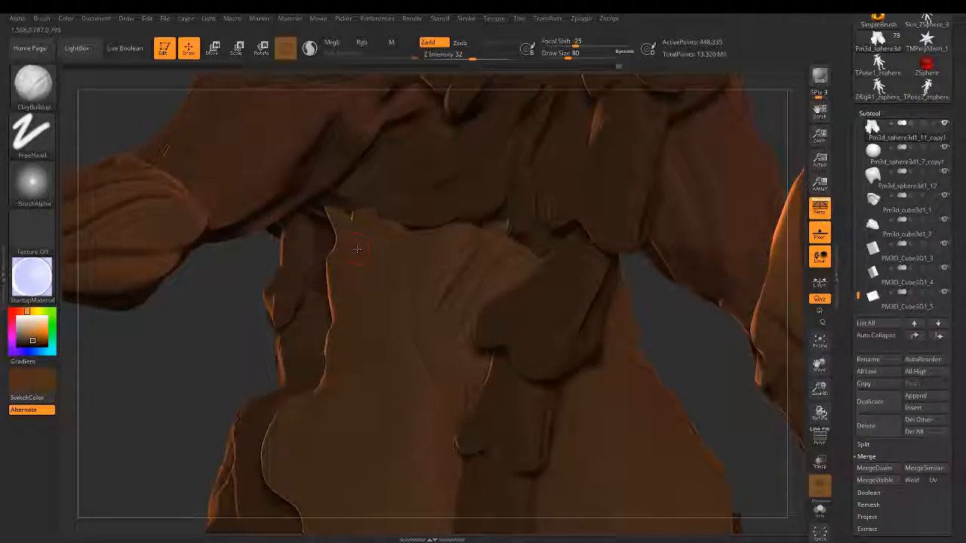
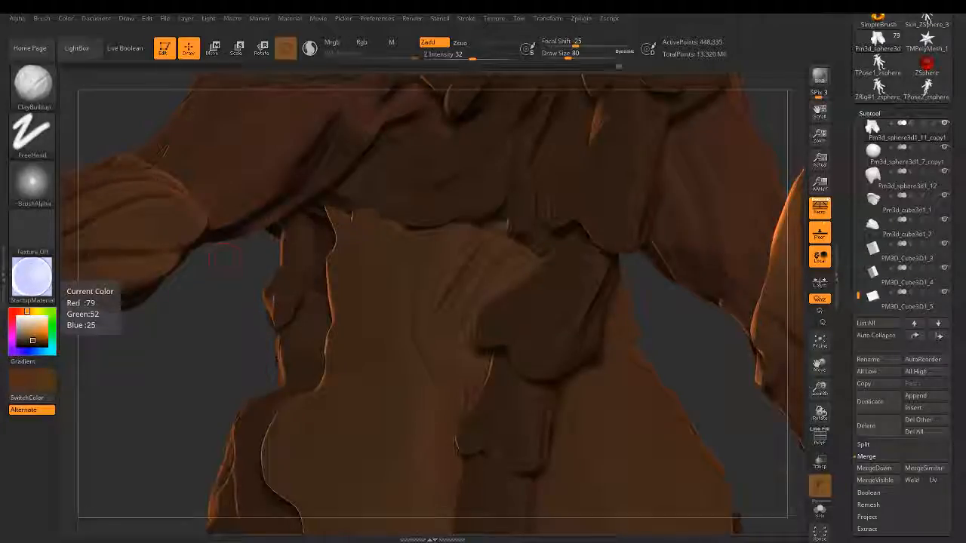
Step: Build vertical folds down from the waist plate's pointed upper edge beneath the elbow and smooth where they fade out
mouse_move(223, 258)
mouse_down()
mouse_move(272, 498)
mouse_move(421, 269)
mouse_move(379, 153)
mouse_up()
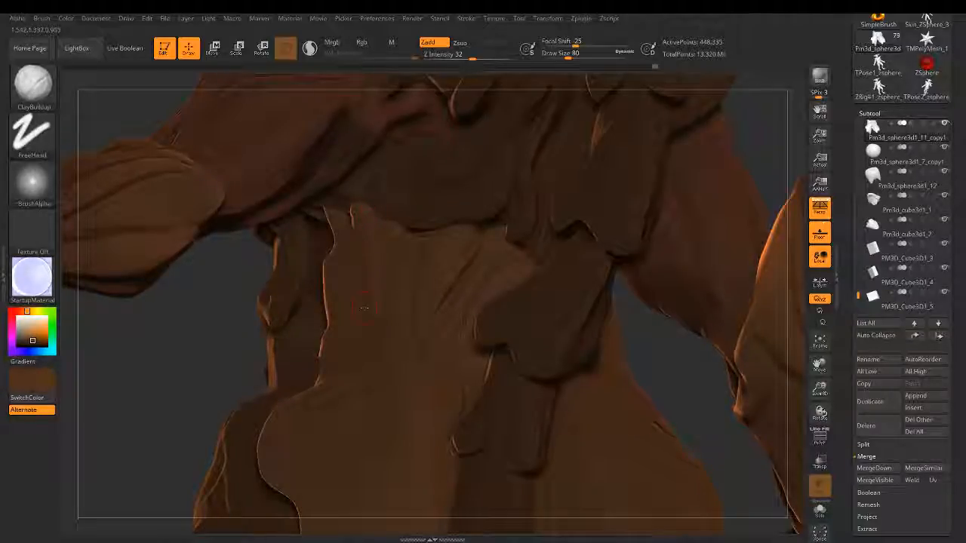
right_drag(364, 308, 382, 283)
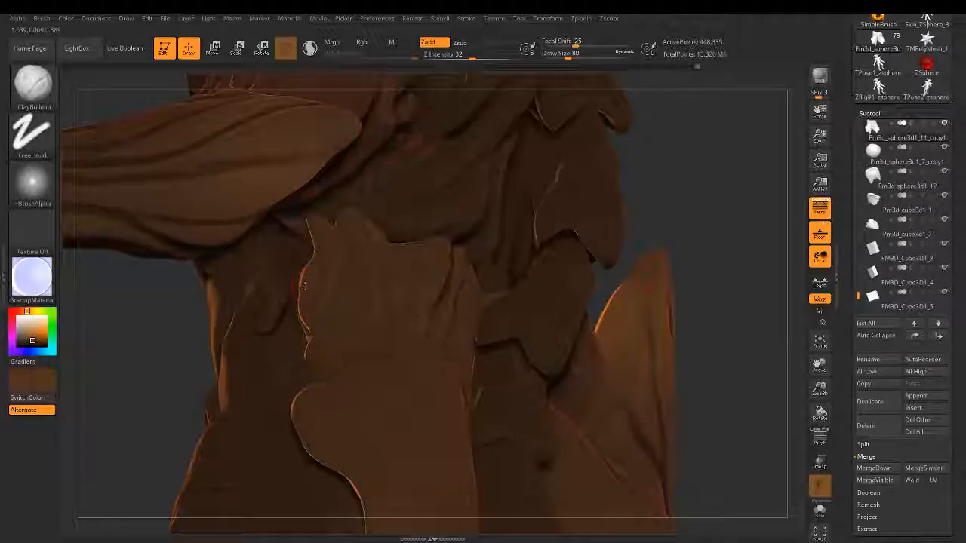
mouse_move(304, 287)
right_down()
mouse_move(172, 113)
mouse_move(281, 252)
right_up()
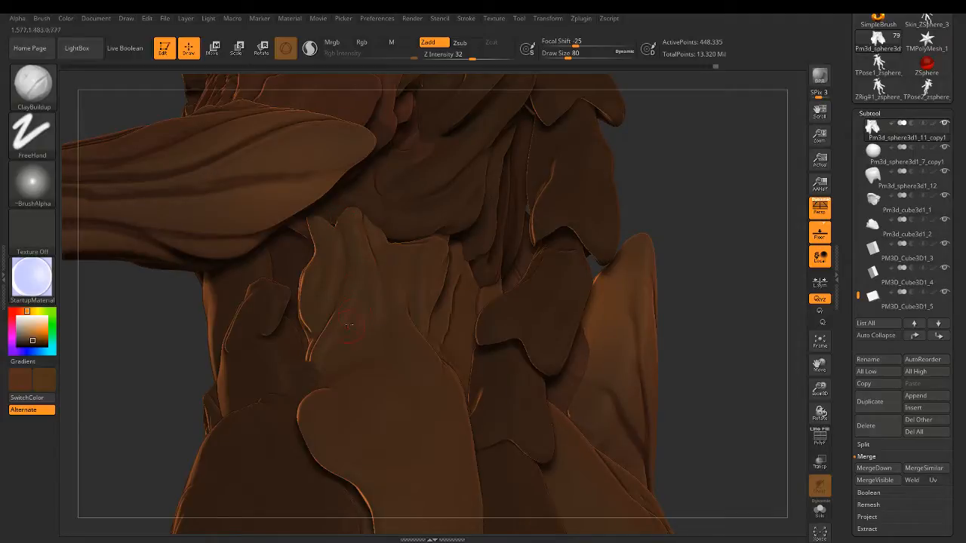
key(shift)
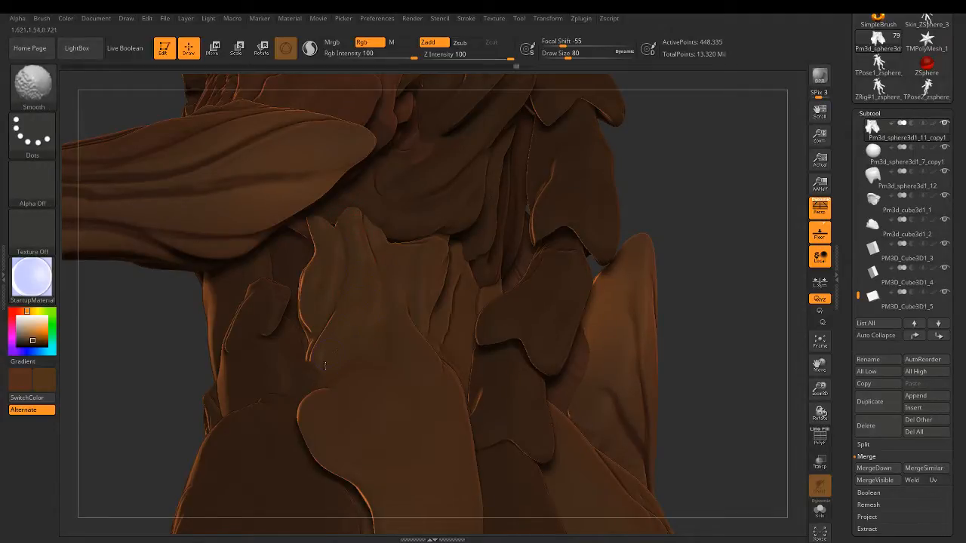
key(shift)
Step: Try moving the Pm3d_sphere3d1_14 forearm piece off the arm, undoing each move
ctrl+right_drag(457, 280, 260, 163)
mouse_move(425, 266)
alt+right_down()
mouse_move(407, 313)
mouse_move(454, 264)
mouse_move(449, 294)
mouse_move(500, 346)
alt+right_up()
alt+right_drag(462, 293, 483, 300)
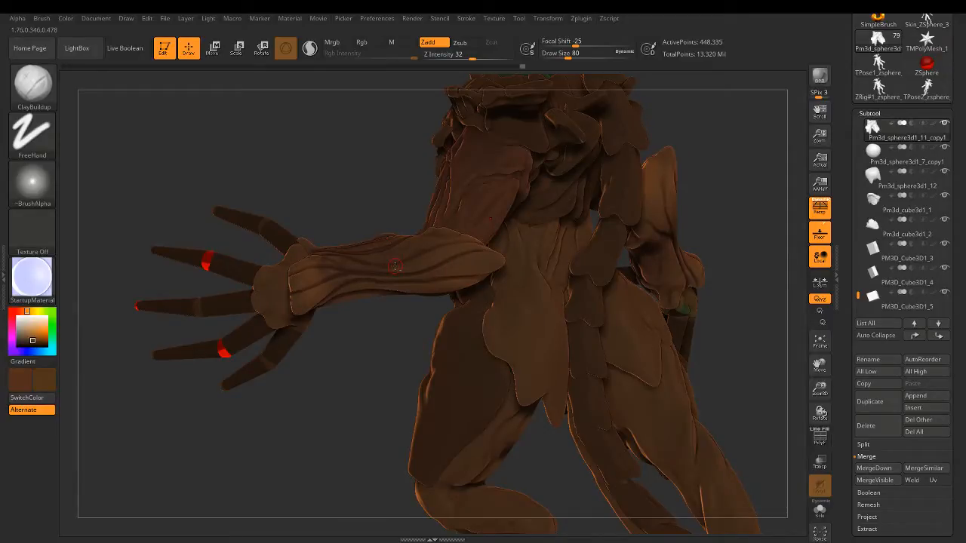
alt+click(468, 280)
key(w)
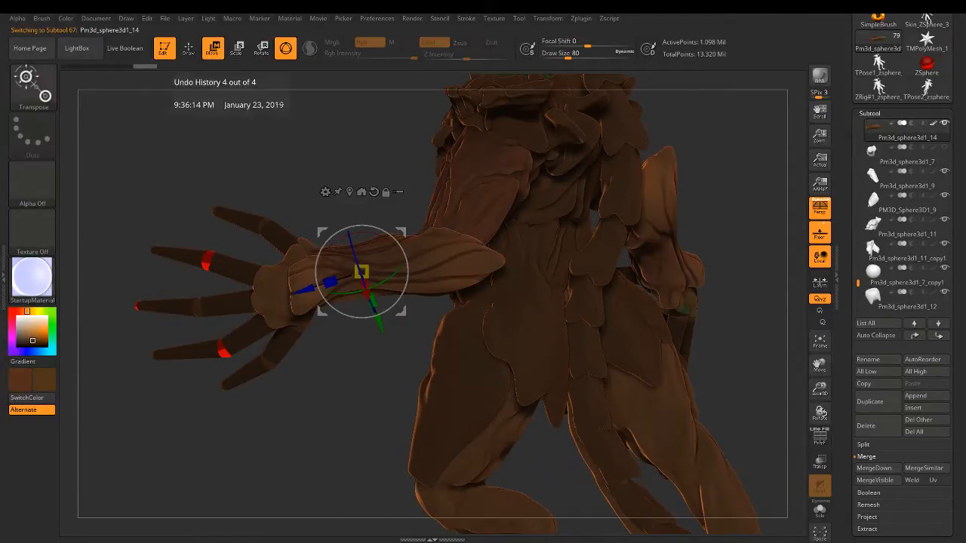
drag(376, 325, 414, 382)
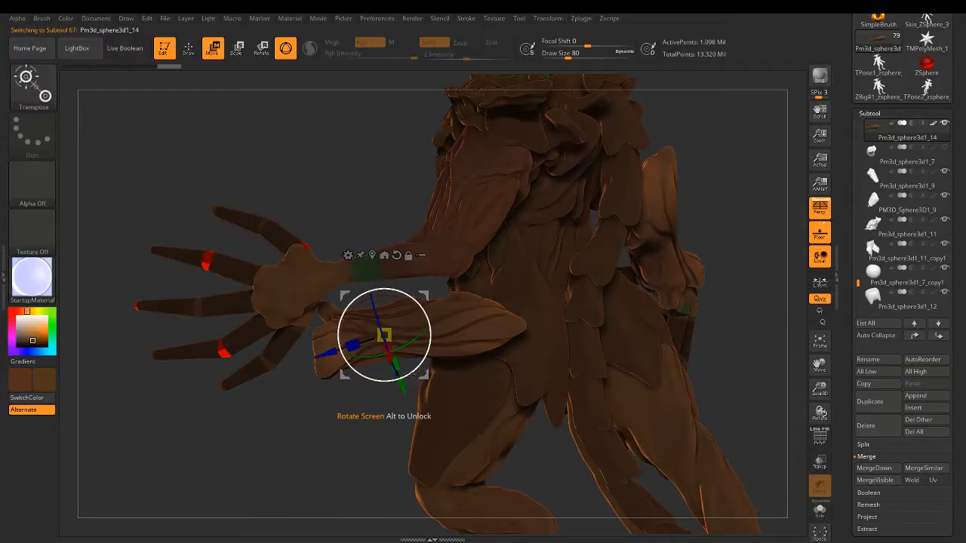
key(ctrl+z)
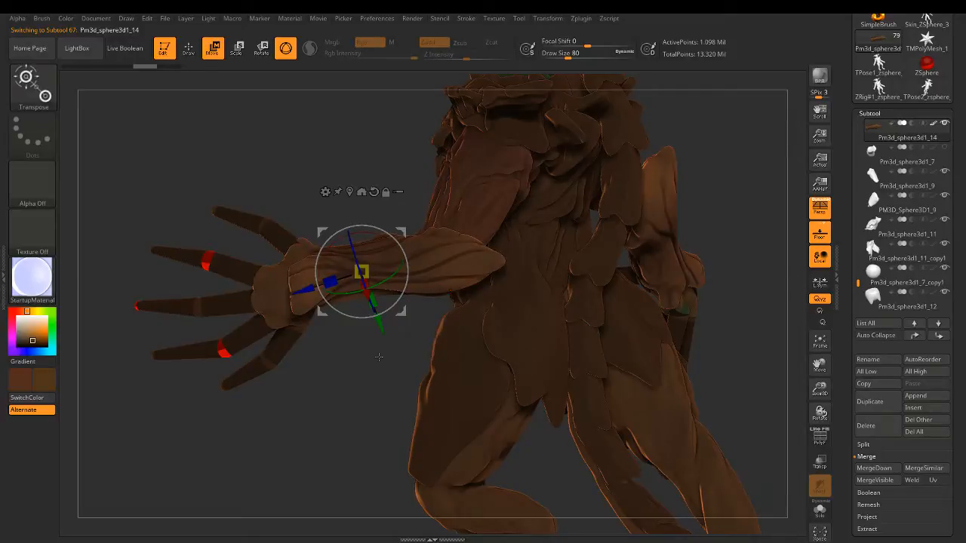
mouse_move(379, 357)
mouse_down()
mouse_move(418, 344)
mouse_move(455, 352)
mouse_move(347, 359)
mouse_move(362, 352)
mouse_up()
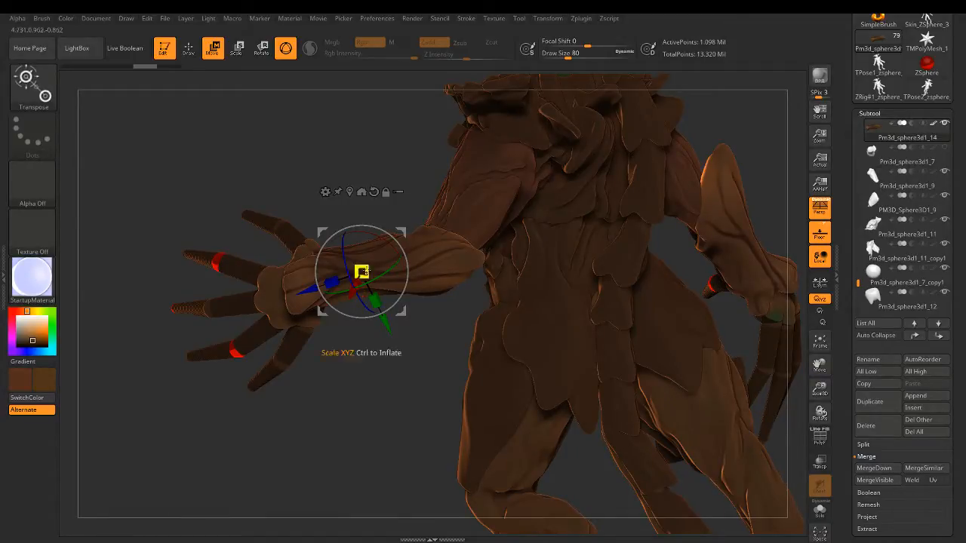
drag(385, 326, 411, 369)
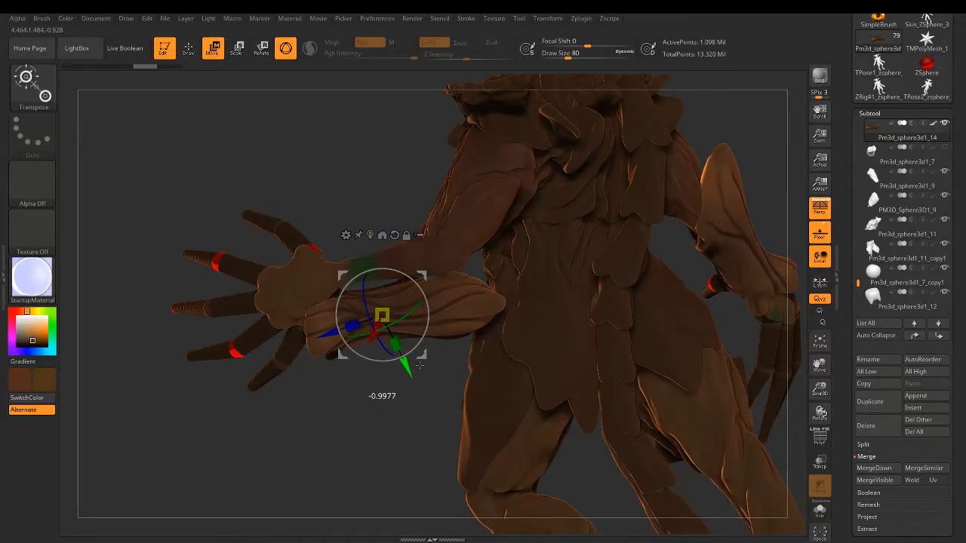
key(ctrl+z)
Step: Reselect the Pm3d_sphere3d1_11_copy1 waist plate, return to sculpting with ClayBuildup and set the draw size to 154
alt+click(539, 343)
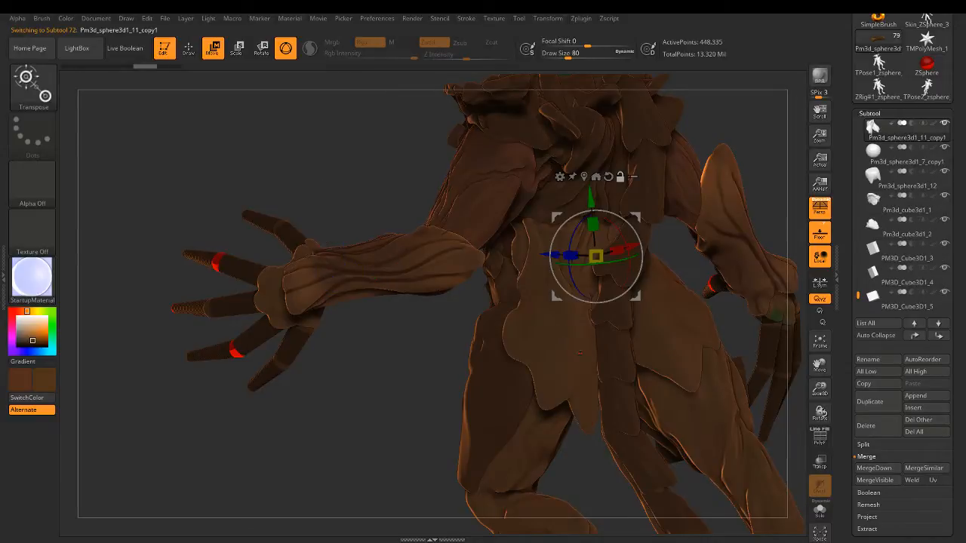
mouse_move(539, 341)
right_down()
mouse_move(566, 342)
mouse_move(575, 404)
right_up()
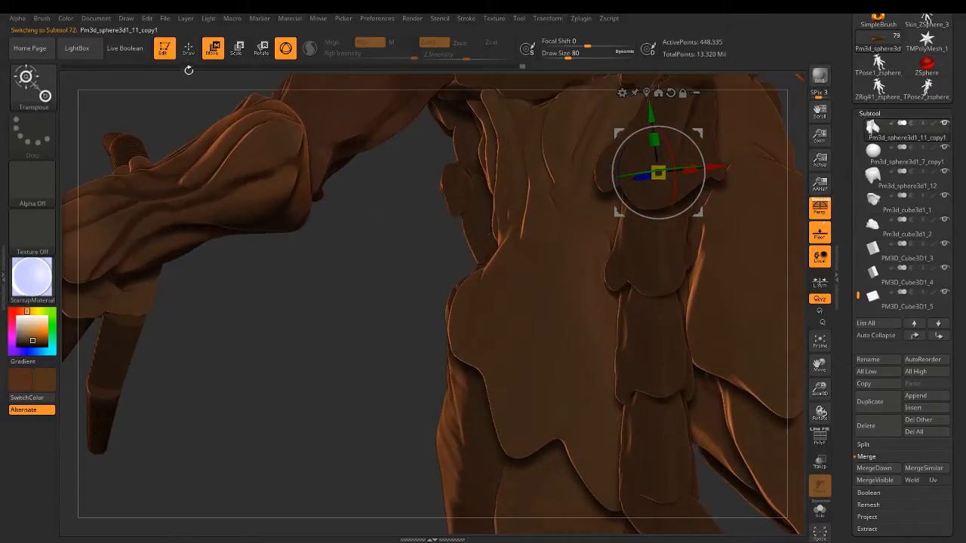
click(188, 52)
right_drag(505, 258, 538, 225)
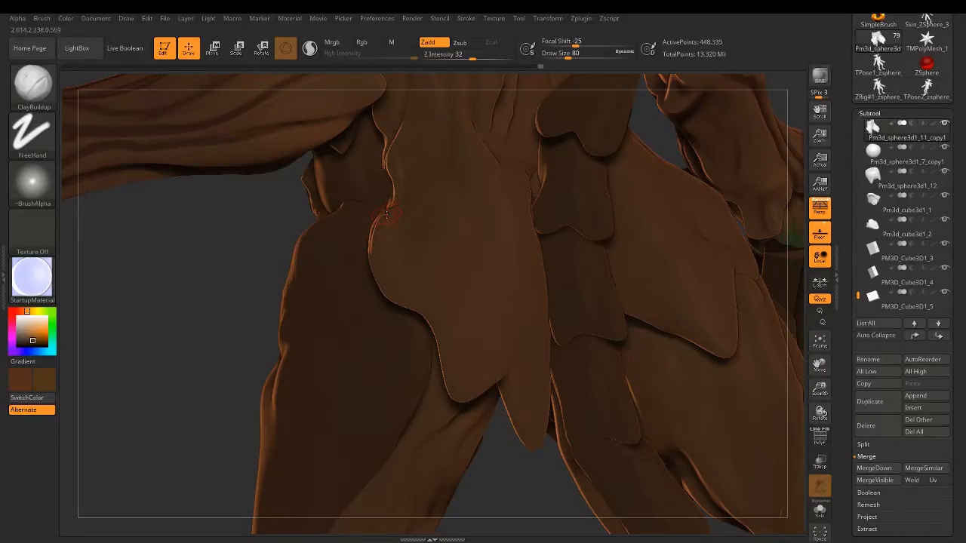
drag(568, 54, 577, 54)
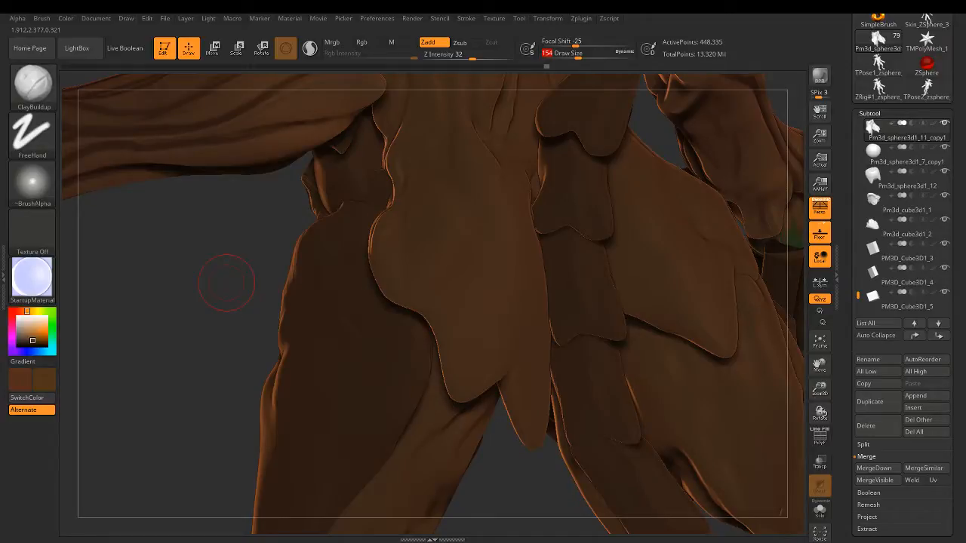
mouse_move(227, 282)
mouse_down()
mouse_move(561, 270)
mouse_move(510, 326)
mouse_move(543, 283)
mouse_move(513, 282)
mouse_up()
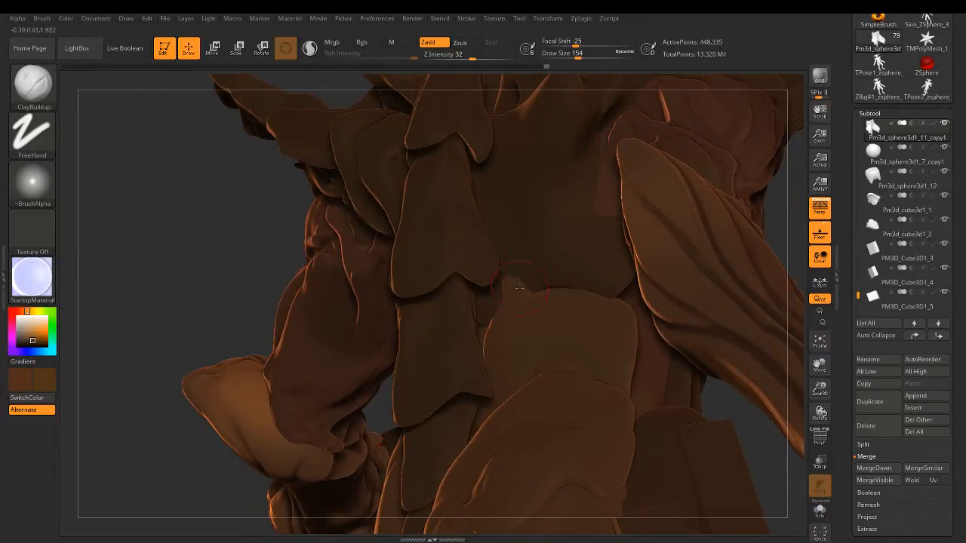
Step: Set the draw size to 94 and sculpt vertical folds on the waist plate beside the spine plates
click(578, 55)
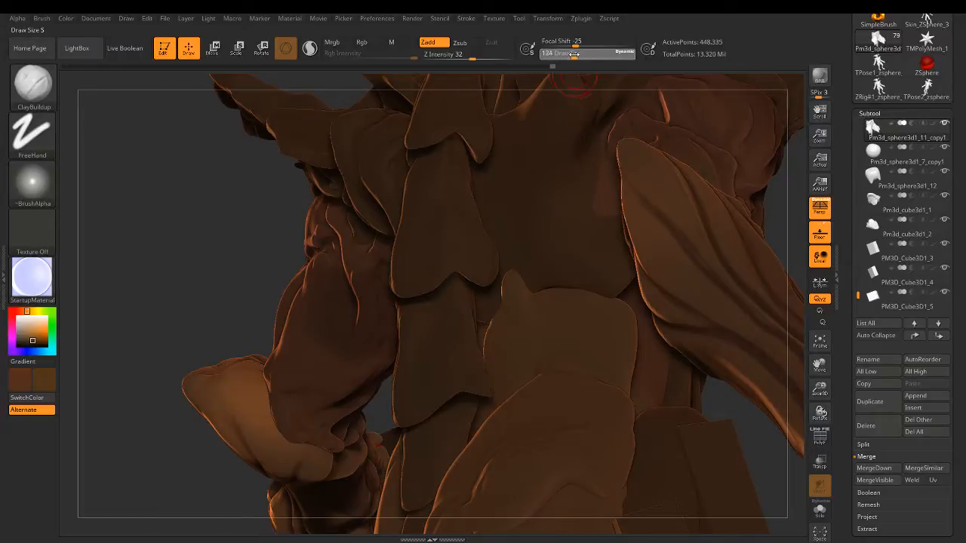
text(94)
drag(786, 189, 581, 283)
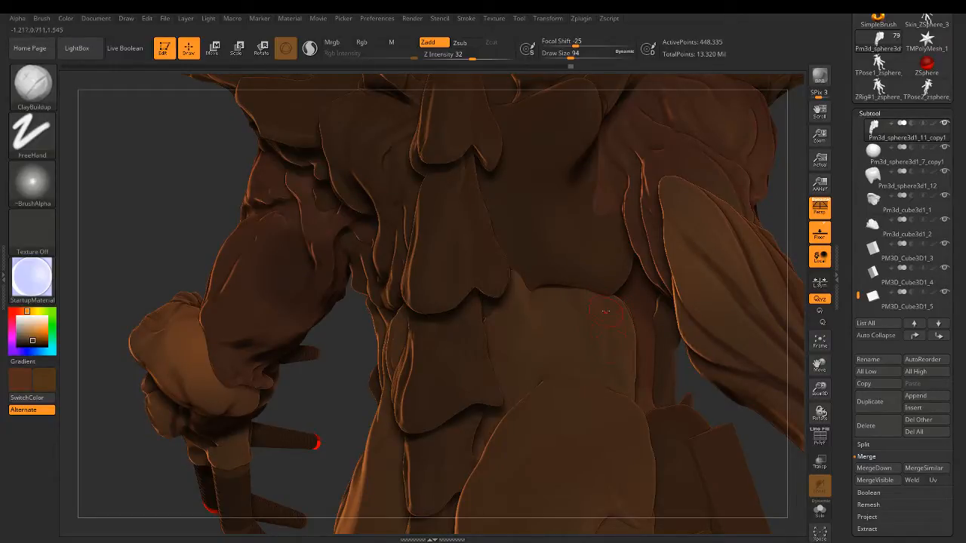
right_drag(618, 332, 568, 297)
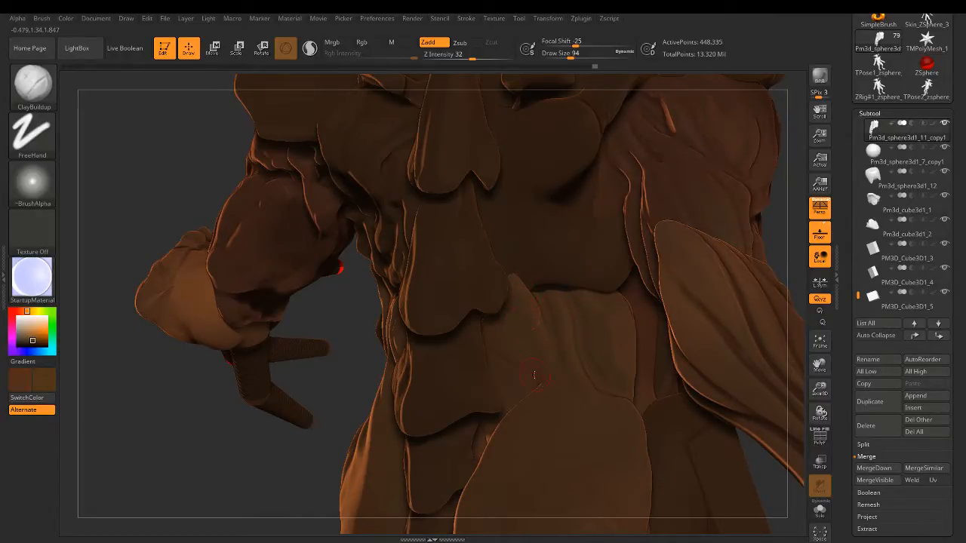
mouse_move(550, 297)
right_down()
mouse_move(555, 306)
mouse_move(521, 320)
mouse_move(470, 385)
mouse_move(457, 381)
mouse_move(582, 347)
mouse_move(605, 364)
mouse_move(598, 339)
mouse_move(611, 339)
right_up()
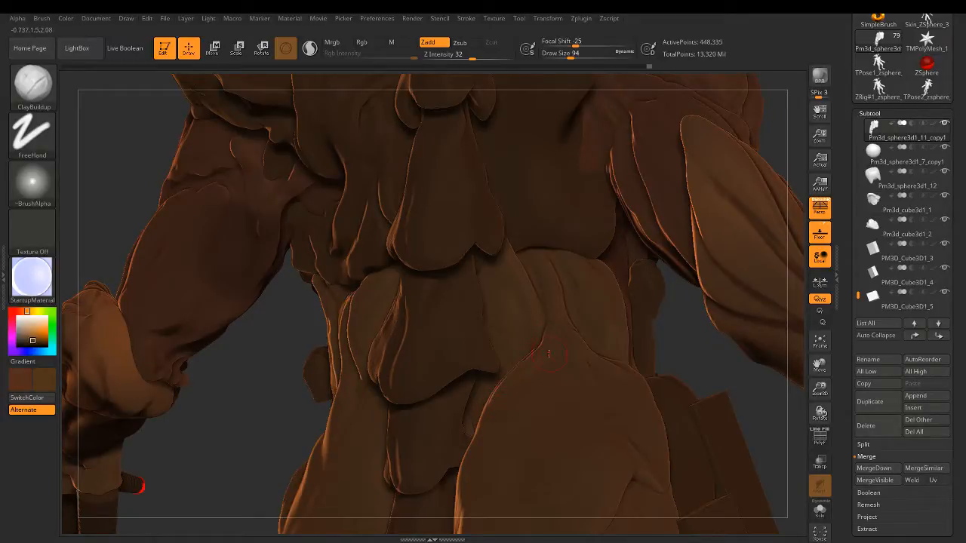
Step: Extend the waist folds down onto the upper edge of the large rear hip area with ClayBuildup
mouse_move(549, 354)
mouse_down()
mouse_move(560, 349)
mouse_move(559, 368)
mouse_up()
mouse_move(507, 402)
mouse_down()
mouse_move(528, 381)
mouse_move(579, 385)
mouse_up()
mouse_move(550, 288)
right_down()
mouse_move(445, 289)
mouse_move(483, 264)
mouse_move(543, 253)
mouse_move(521, 275)
mouse_move(539, 287)
mouse_move(541, 274)
right_up()
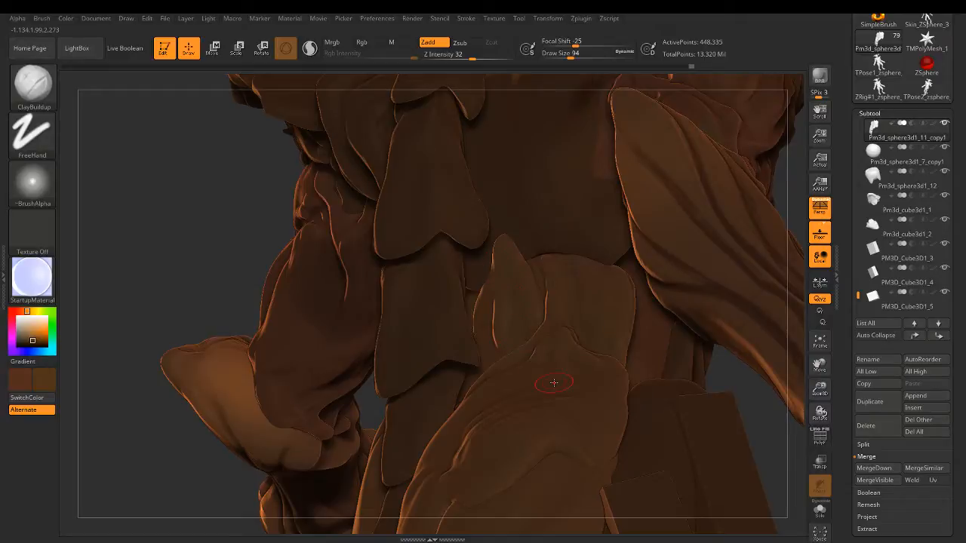
right_drag(553, 350, 566, 379)
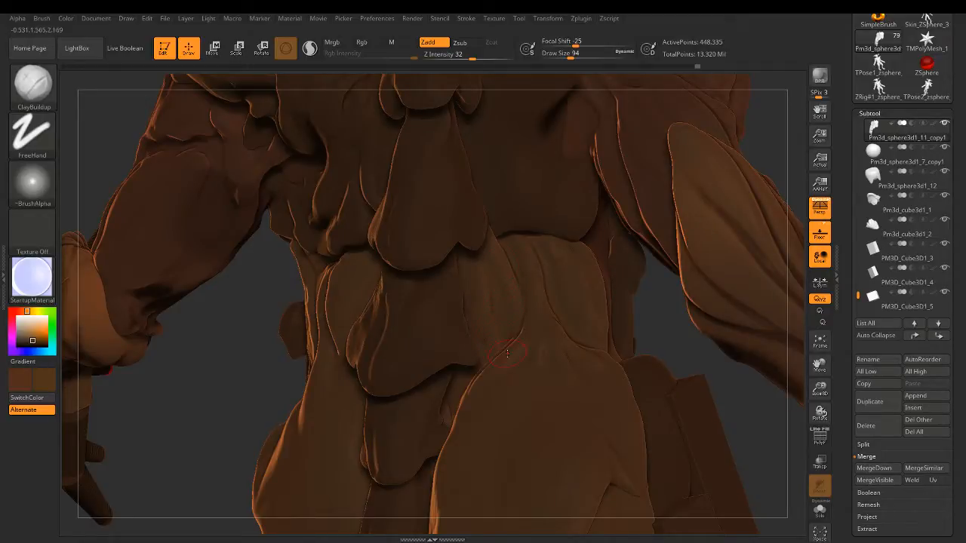
Step: Set the draw size to 44, sculpt fine vertical ridges between the waist folds beside the spine plates, and save the project
click(562, 58)
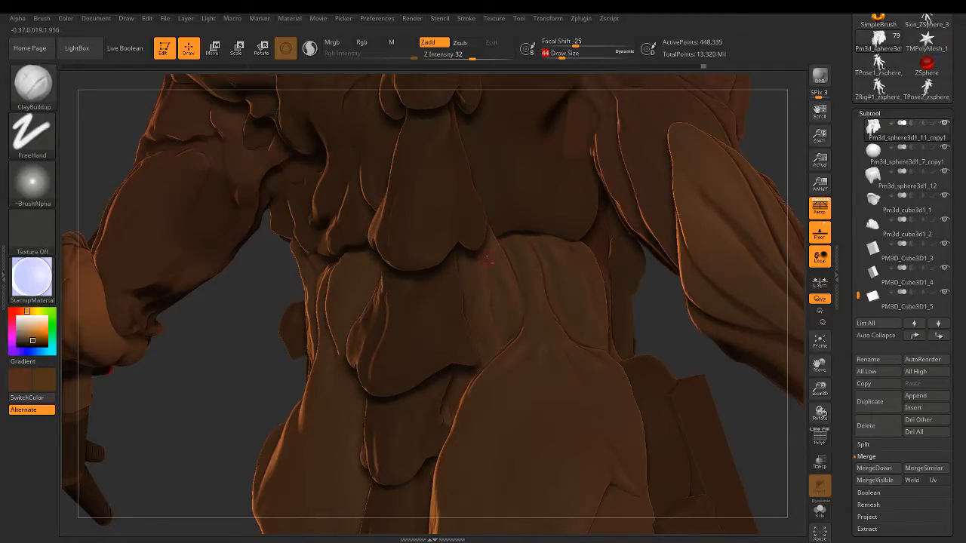
drag(495, 293, 492, 308)
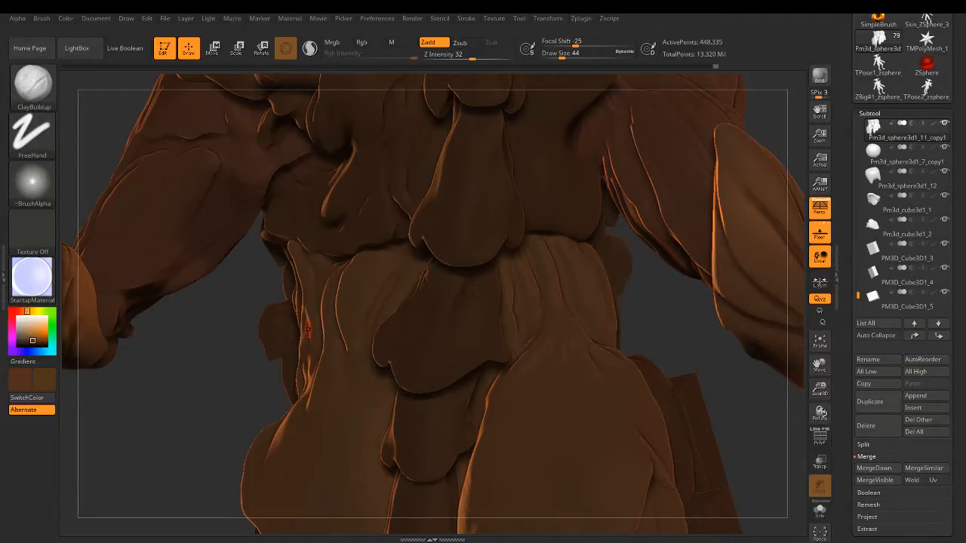
key(ctrl+s)
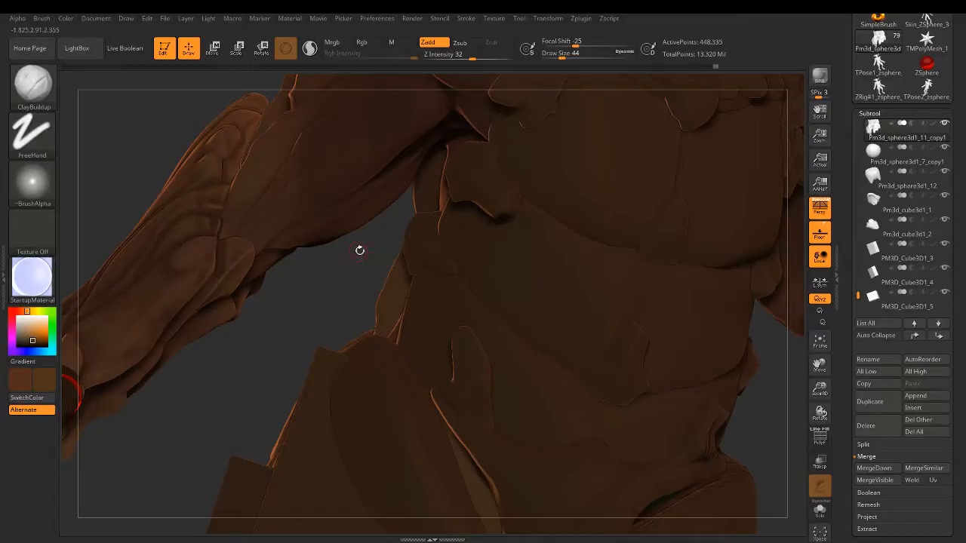
key(space)
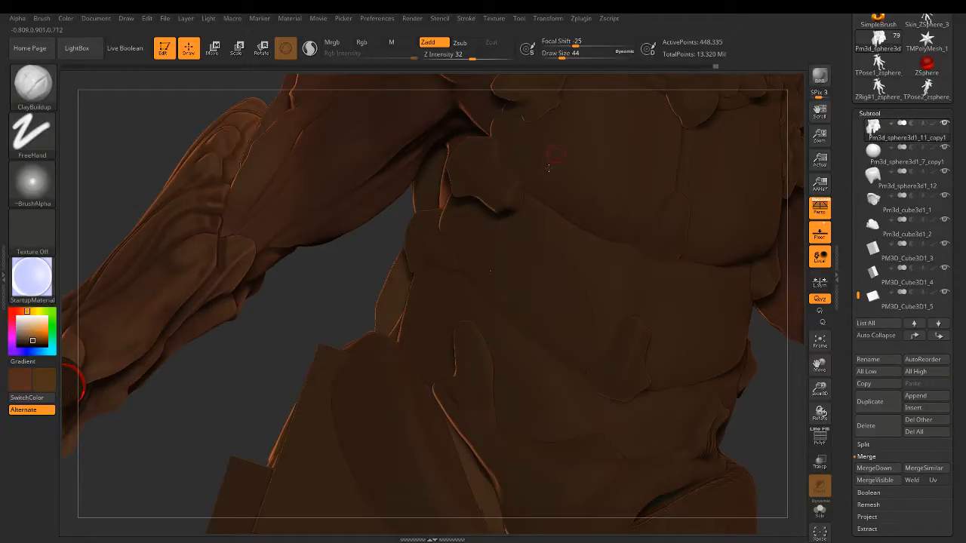
mouse_move(468, 213)
right_down()
mouse_move(492, 193)
mouse_move(494, 321)
right_up()
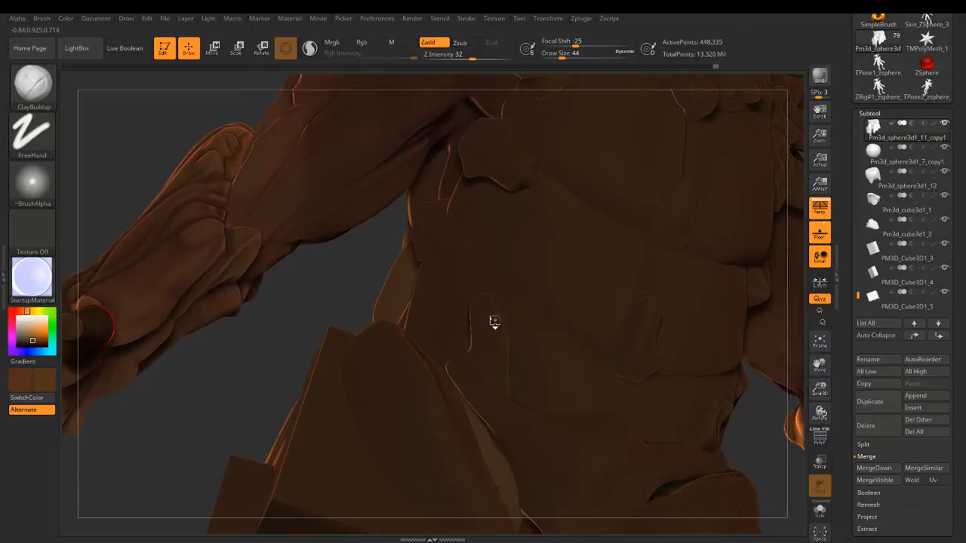
ctrl+right_drag(443, 224, 452, 244)
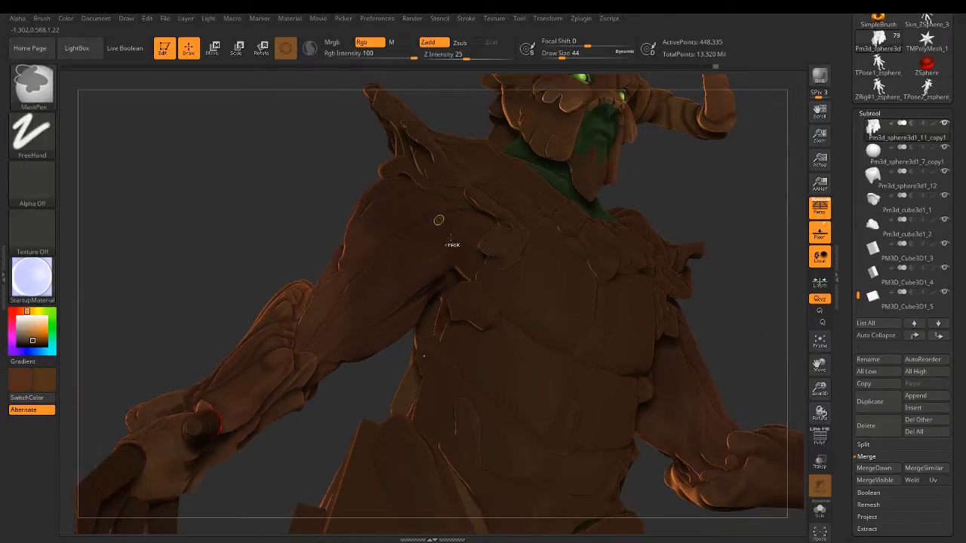
Step: Set the draw size to 124, then sculpt and smooth the upper rear hip where it meets the waist folds
mouse_move(438, 281)
right_down()
mouse_move(392, 321)
mouse_move(458, 279)
mouse_move(466, 308)
right_up()
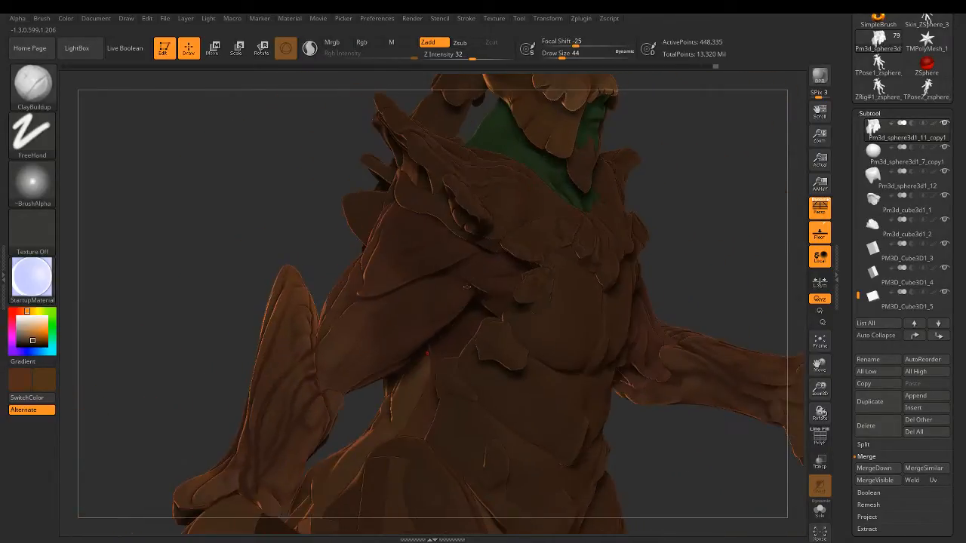
mouse_move(521, 321)
alt+right_down()
mouse_move(532, 236)
mouse_move(572, 231)
mouse_move(563, 227)
alt+right_up()
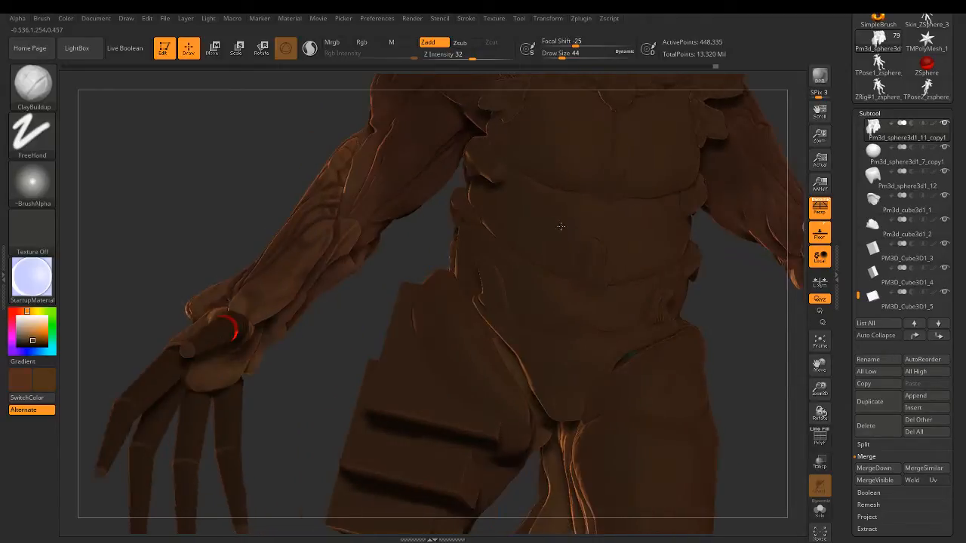
mouse_move(515, 252)
ctrl+right_down()
mouse_move(517, 296)
mouse_move(504, 253)
mouse_move(287, 231)
mouse_move(338, 232)
ctrl+right_up()
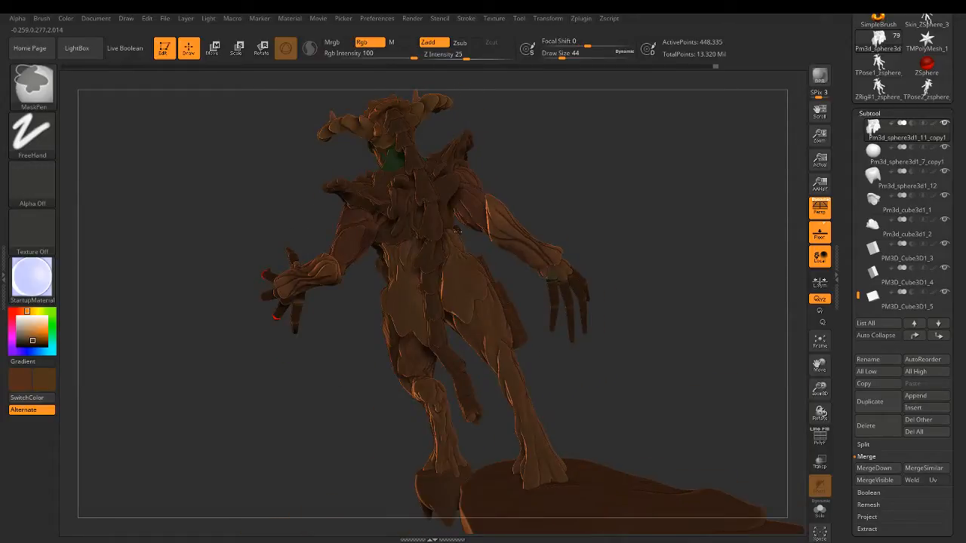
mouse_move(426, 221)
ctrl+right_down()
mouse_move(484, 281)
mouse_move(563, 204)
mouse_move(506, 210)
mouse_move(521, 209)
mouse_move(540, 295)
mouse_move(523, 270)
mouse_move(537, 243)
ctrl+right_up()
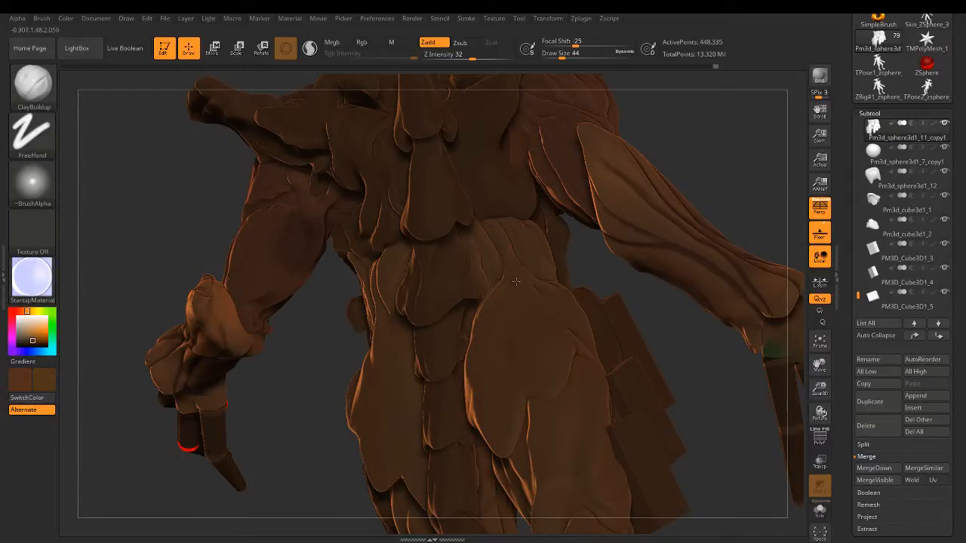
drag(561, 57, 574, 57)
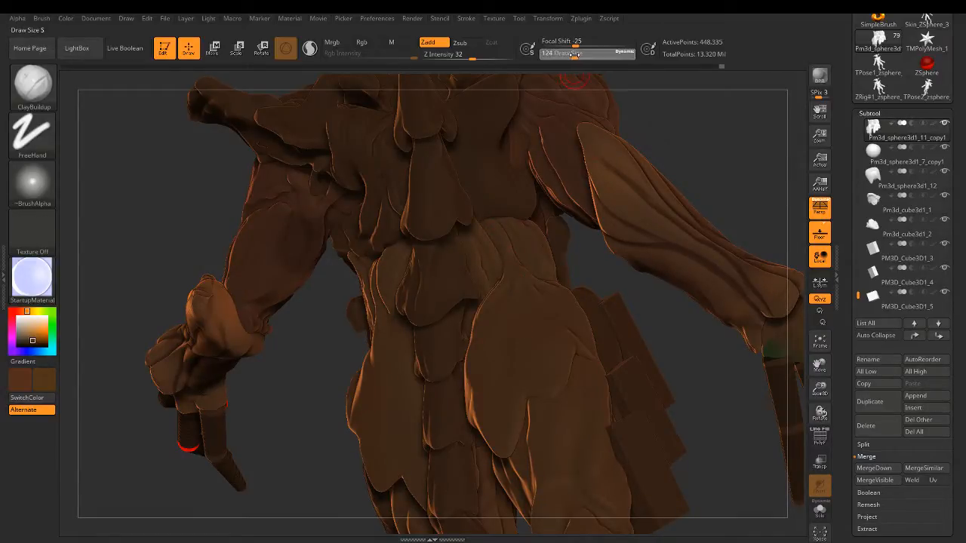
right_drag(515, 255, 516, 263)
key(shift)
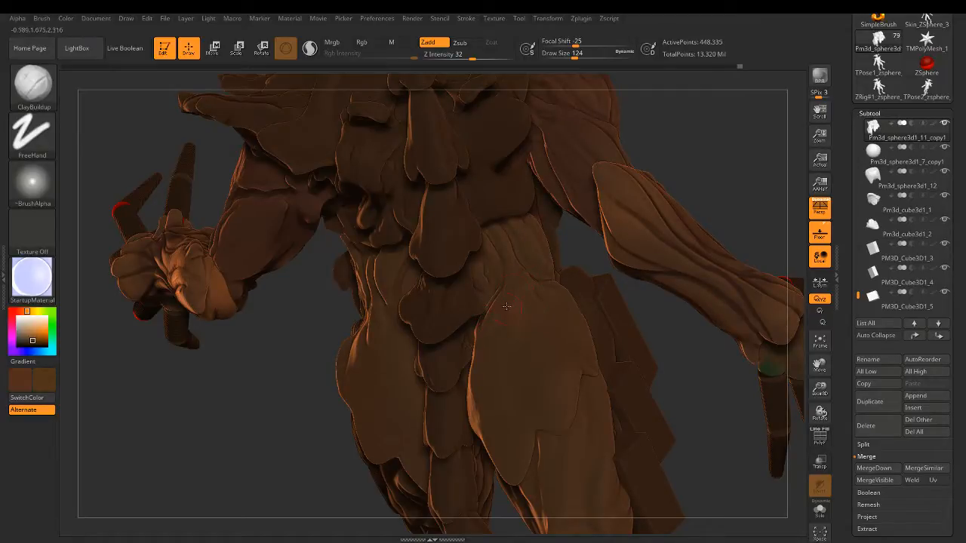
key(shift)
key(shift)
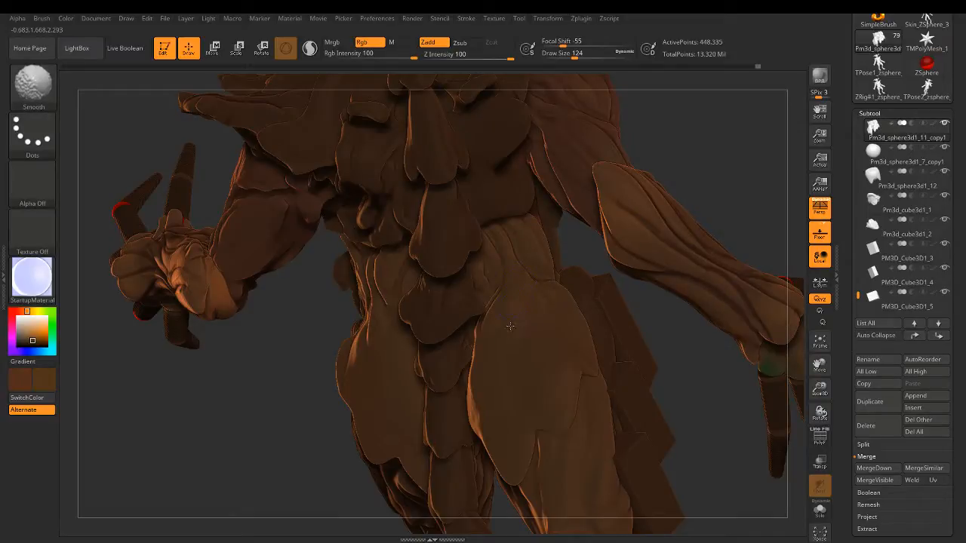
key(shift)
mouse_move(497, 338)
right_down()
mouse_move(508, 284)
mouse_move(487, 237)
right_up()
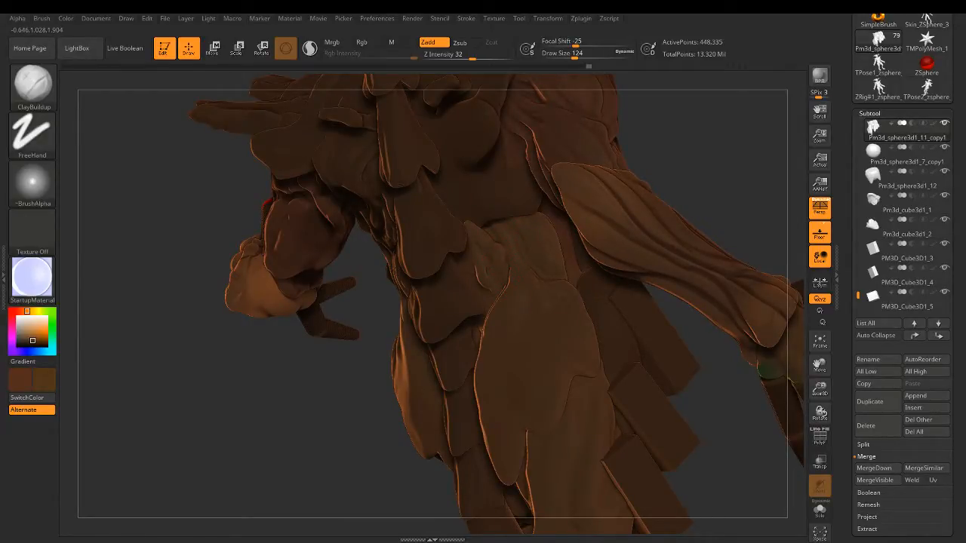
key(ctrl)
Step: Examine the whole creature's back silhouette, comparing the waist, hip and spine plates from several angles
mouse_move(498, 255)
right_down()
mouse_move(526, 233)
mouse_move(470, 312)
mouse_move(398, 273)
mouse_move(469, 344)
mouse_move(506, 262)
mouse_move(546, 245)
mouse_move(520, 261)
right_up()
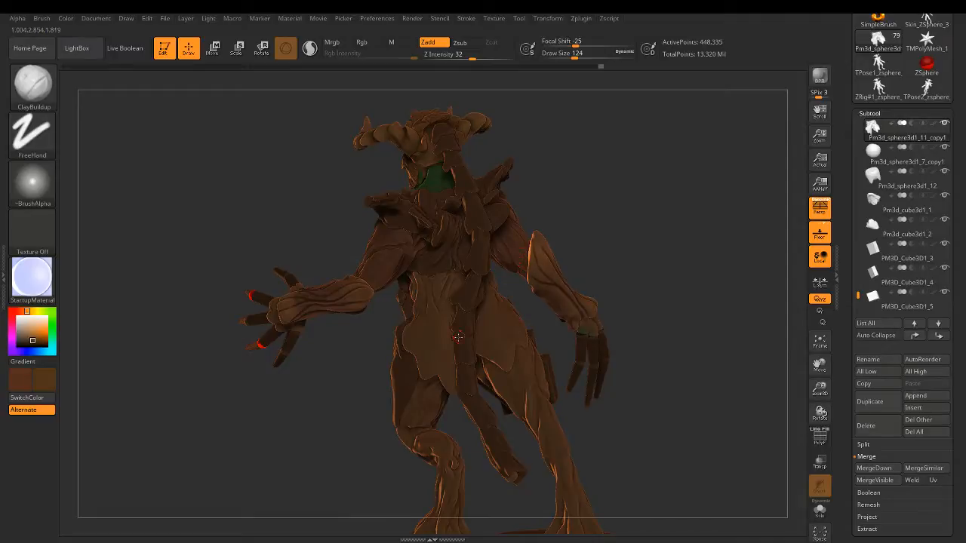
mouse_move(427, 336)
right_down()
mouse_move(445, 332)
mouse_move(411, 328)
right_up()
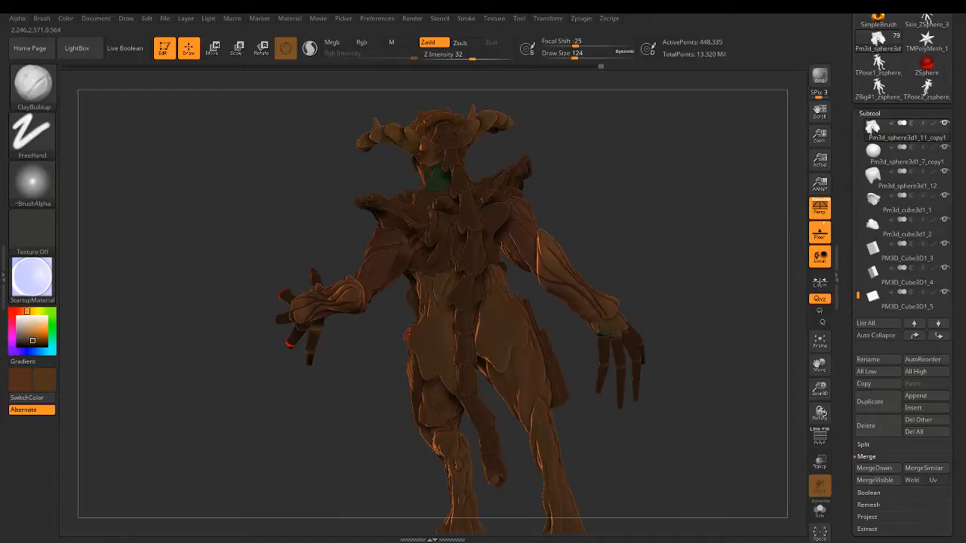
right_drag(397, 333, 494, 357)
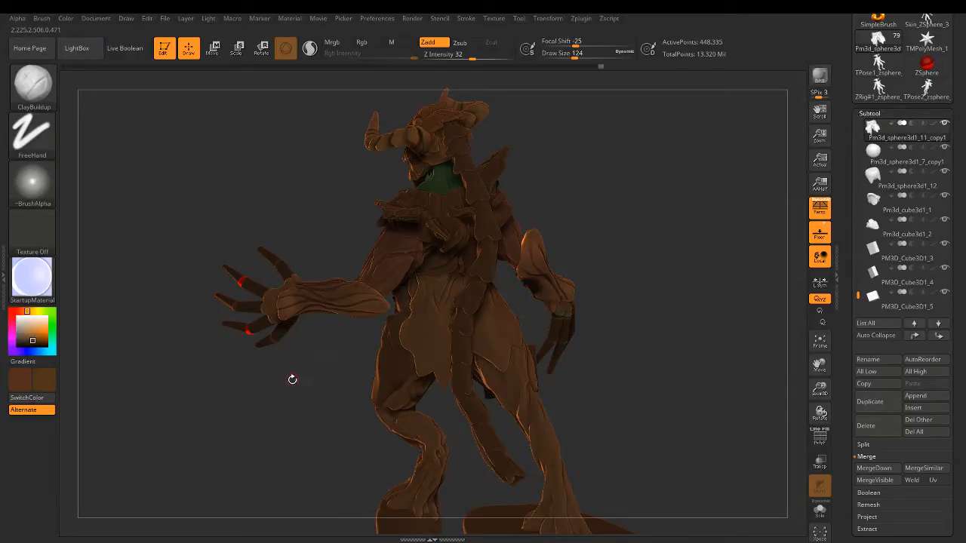
mouse_move(292, 380)
right_down()
mouse_move(289, 373)
mouse_move(343, 376)
right_up()
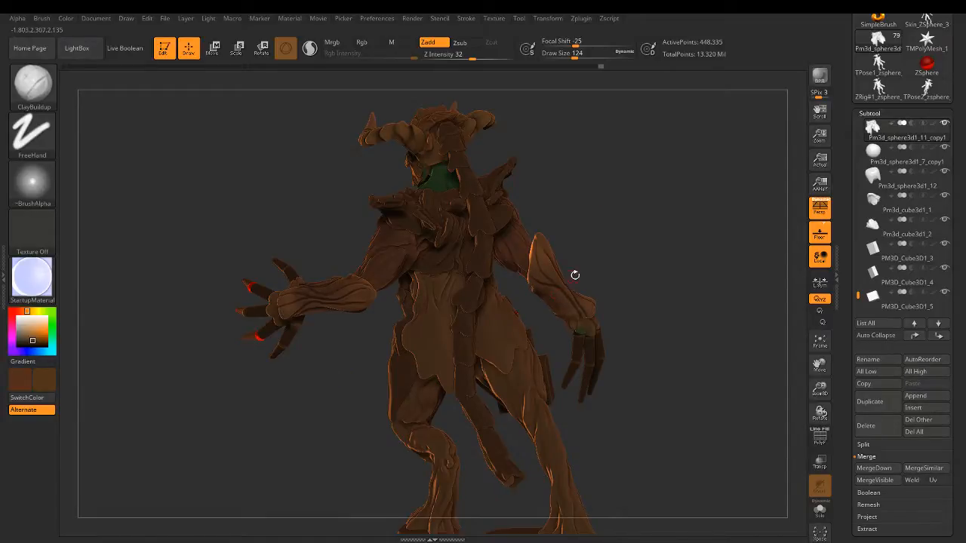
drag(576, 235, 576, 233)
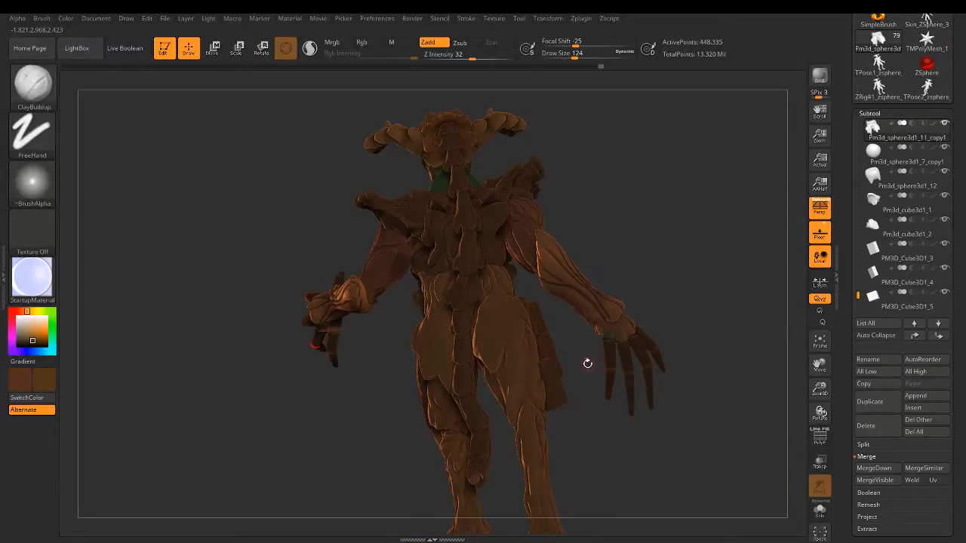
mouse_move(583, 378)
mouse_down()
mouse_move(595, 419)
mouse_move(620, 411)
mouse_move(584, 411)
mouse_up()
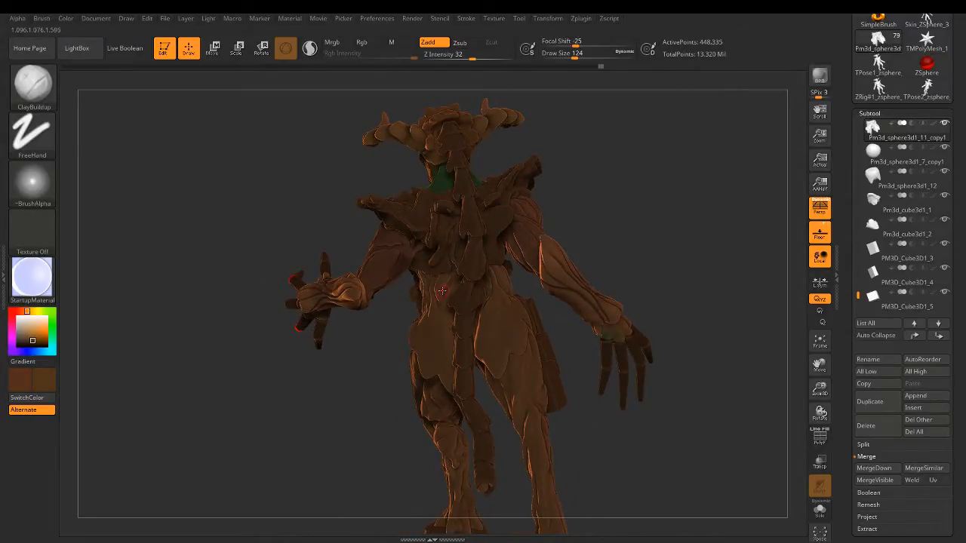
mouse_move(443, 291)
right_down()
mouse_move(470, 292)
mouse_move(448, 293)
right_up()
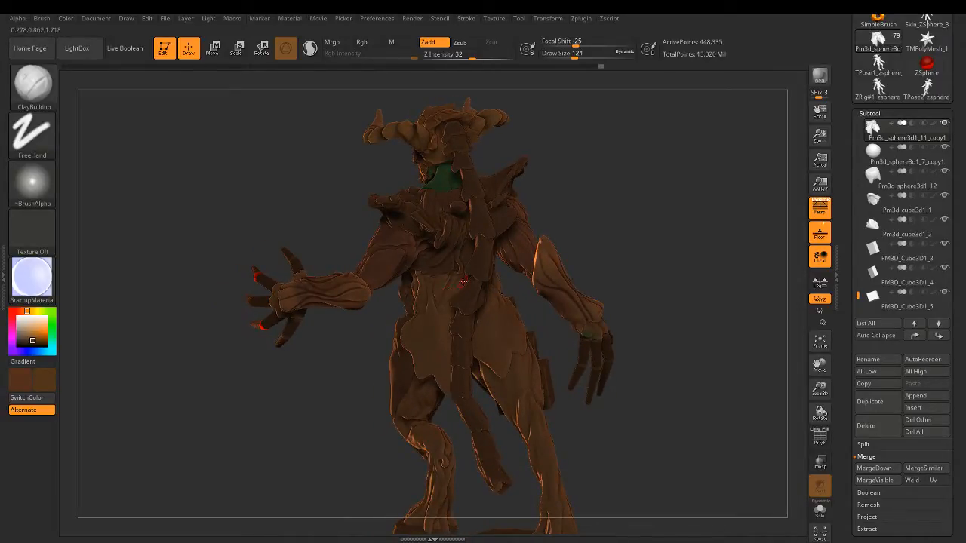
mouse_move(449, 292)
right_down()
mouse_move(466, 279)
mouse_move(455, 275)
mouse_move(351, 360)
mouse_move(254, 320)
mouse_move(261, 291)
mouse_move(325, 349)
mouse_move(360, 304)
mouse_move(487, 352)
mouse_move(496, 405)
right_up()
right_drag(491, 275, 429, 411)
Step: Select the lower spine plates Pm3d_cube3d7_5, Pm3d_cube3d7_7 and Pm3d_cube3d7_10 in turn
alt+click(400, 449)
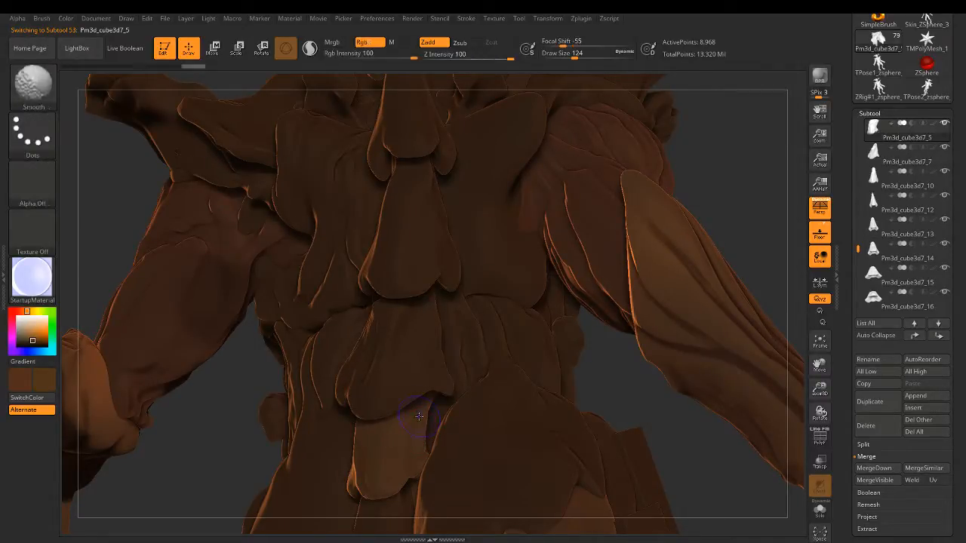
key(shift)
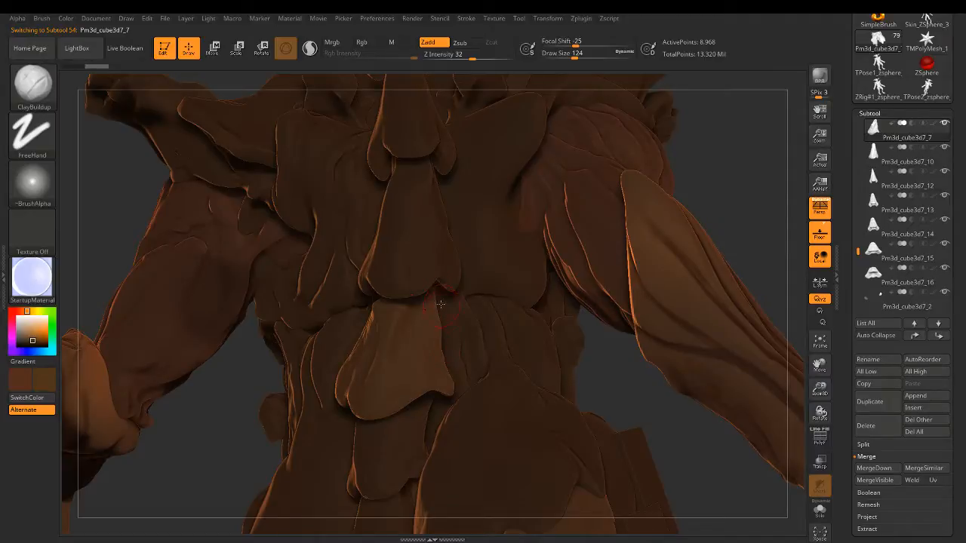
alt+click(416, 225)
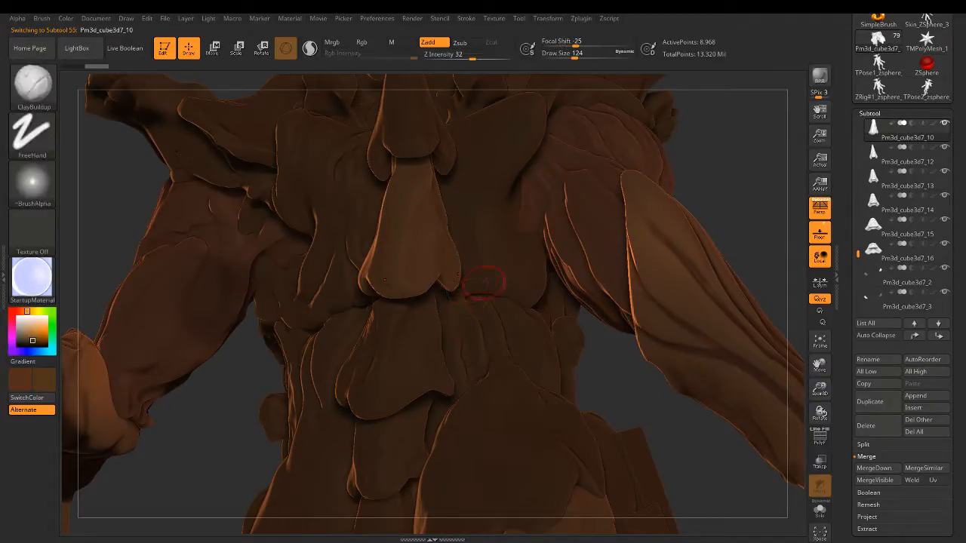
mouse_move(514, 274)
right_down()
mouse_move(458, 249)
mouse_move(470, 236)
mouse_move(426, 243)
mouse_move(428, 255)
right_up()
Step: Select the upper back plate Pm3d_sphere3d1_11, build up its inner edge beside the spine with ClayBuildup, and check it in transparent view
alt+click(523, 350)
right_drag(523, 351, 524, 369)
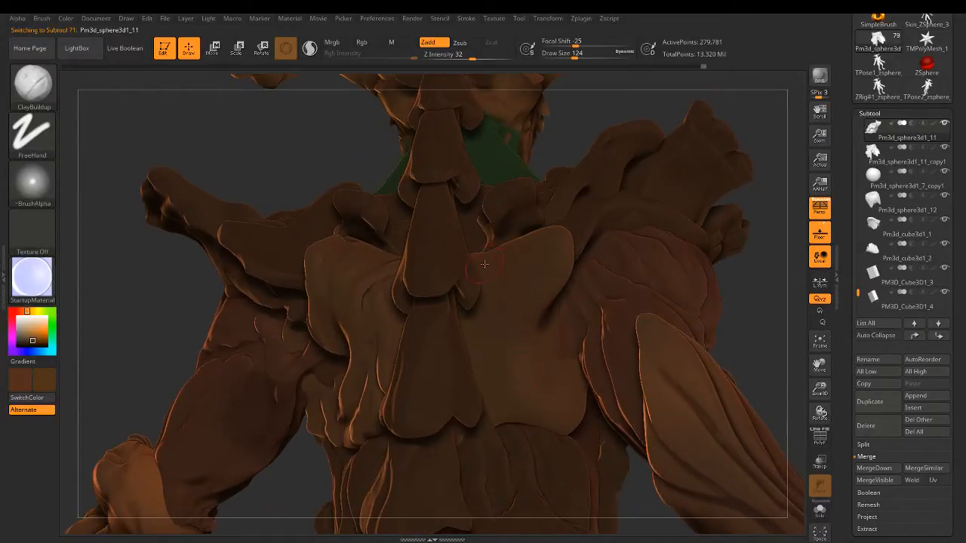
drag(492, 293, 488, 297)
drag(474, 261, 477, 267)
mouse_move(477, 267)
right_down()
mouse_move(610, 183)
mouse_move(453, 151)
mouse_move(260, 92)
mouse_move(211, 129)
right_up()
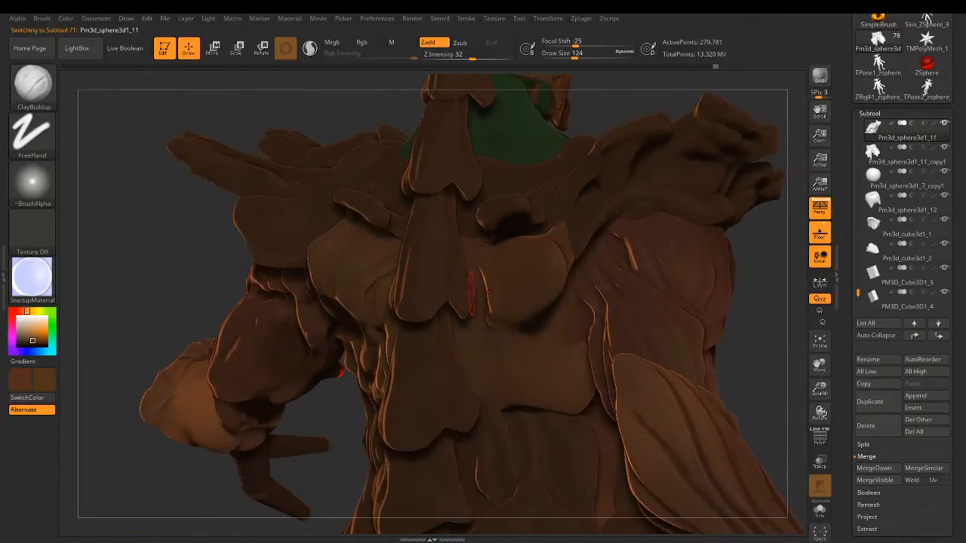
click(820, 461)
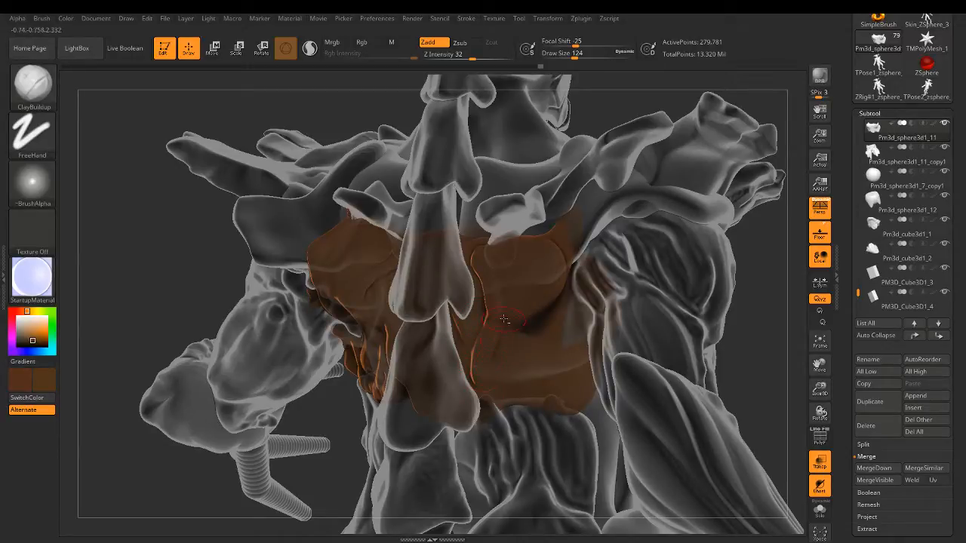
click(820, 460)
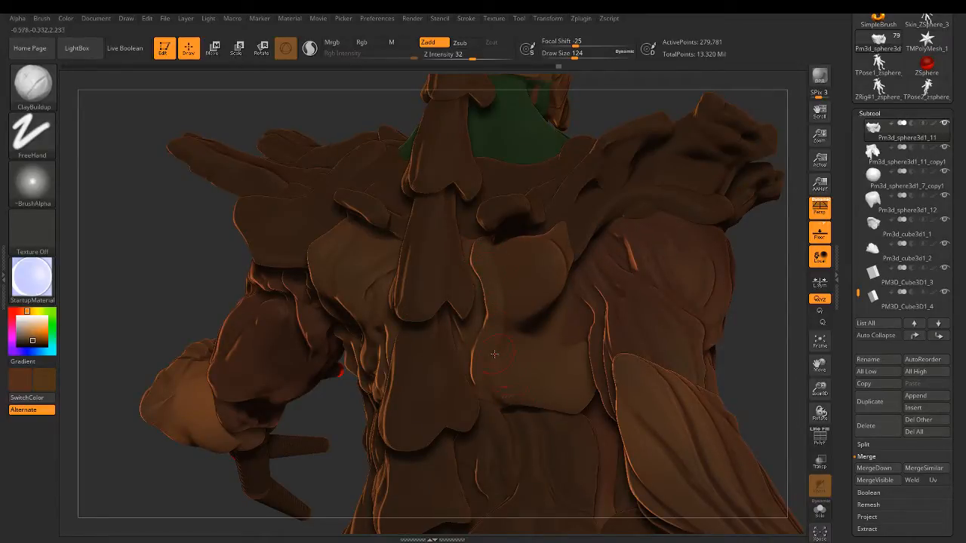
Step: Sculpt long vertical folds down the upper back plate, from the shoulder blade to its lower edge, with ClayBuildup
drag(495, 355, 523, 385)
right_drag(546, 288, 547, 266)
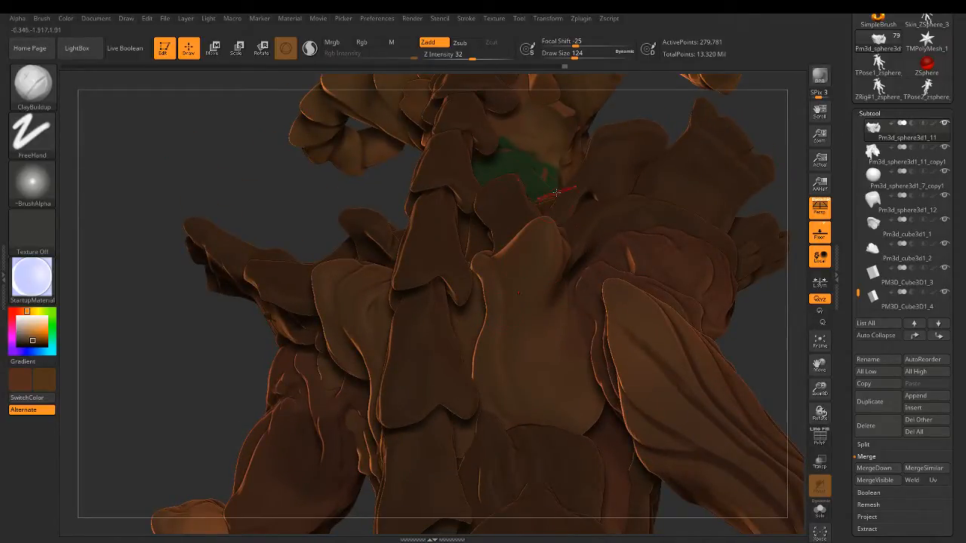
drag(508, 255, 513, 284)
drag(556, 334, 515, 288)
mouse_move(532, 376)
mouse_down()
mouse_move(551, 315)
mouse_move(534, 325)
mouse_move(517, 406)
mouse_up()
mouse_move(524, 417)
mouse_down()
mouse_move(526, 428)
mouse_move(522, 371)
mouse_move(533, 382)
mouse_up()
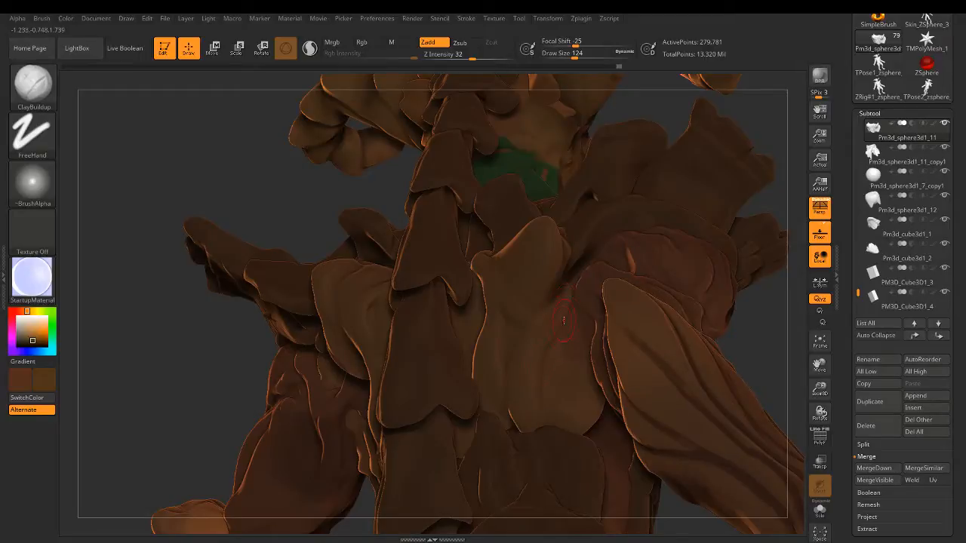
drag(564, 321, 553, 366)
mouse_move(502, 258)
mouse_down()
mouse_move(525, 312)
mouse_move(506, 323)
mouse_up()
drag(507, 269, 520, 311)
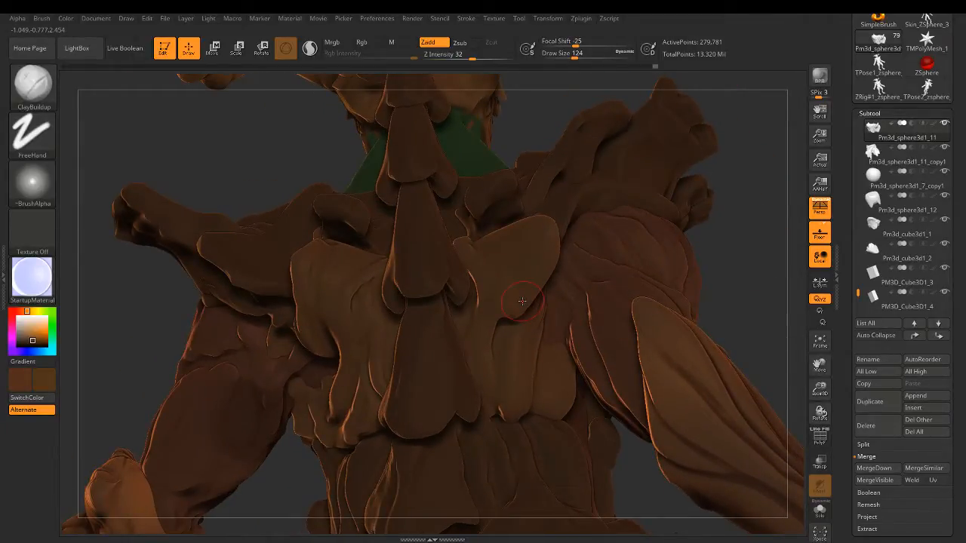
Step: Build the lower edge and outer corner of the upper back plate into jagged points overlapping the waist plate
mouse_move(462, 263)
right_down()
mouse_move(447, 265)
mouse_move(468, 273)
right_up()
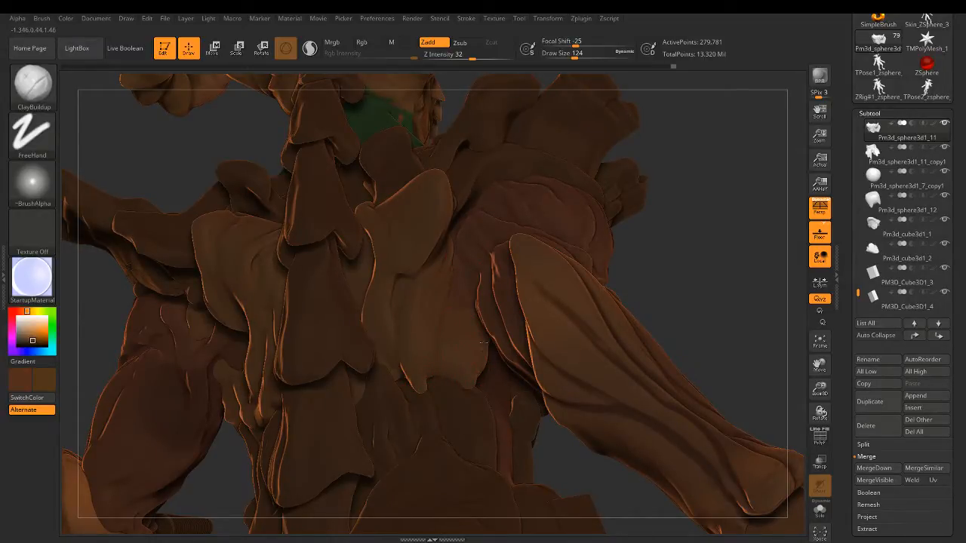
drag(483, 343, 475, 379)
mouse_move(483, 325)
right_down()
mouse_move(453, 306)
mouse_move(464, 329)
mouse_move(488, 319)
mouse_move(491, 333)
right_up()
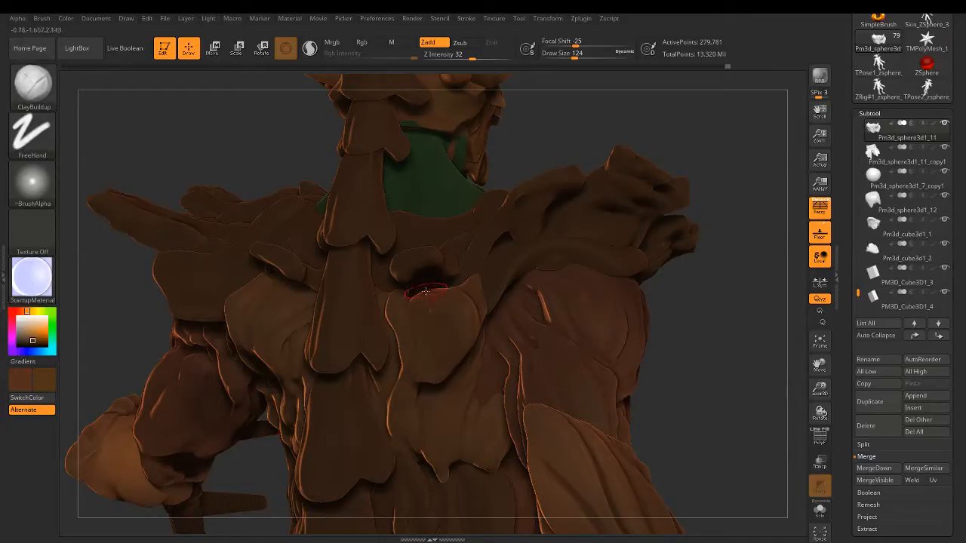
Step: Build up and smooth the upper outer corner of the back plate beneath the shoulder armor
right_drag(442, 317, 436, 325)
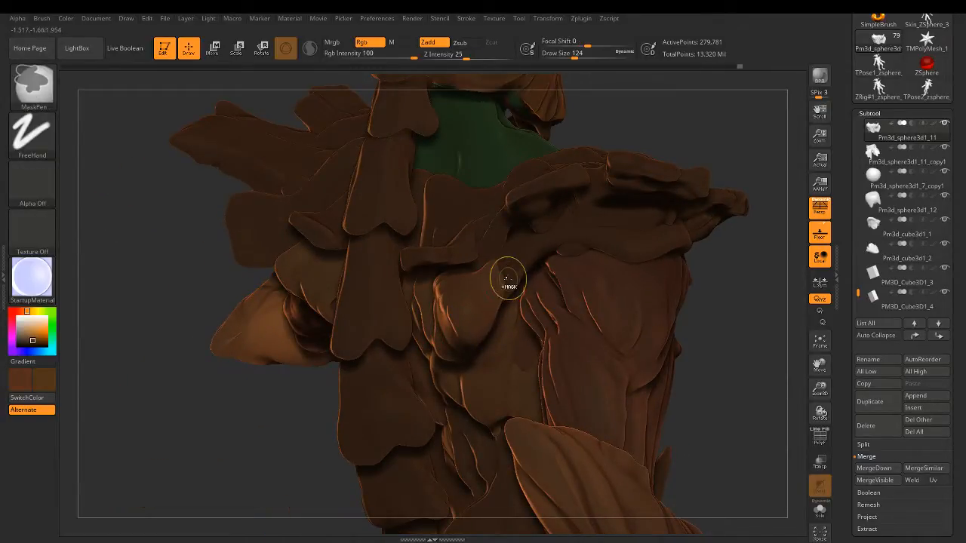
key(shift)
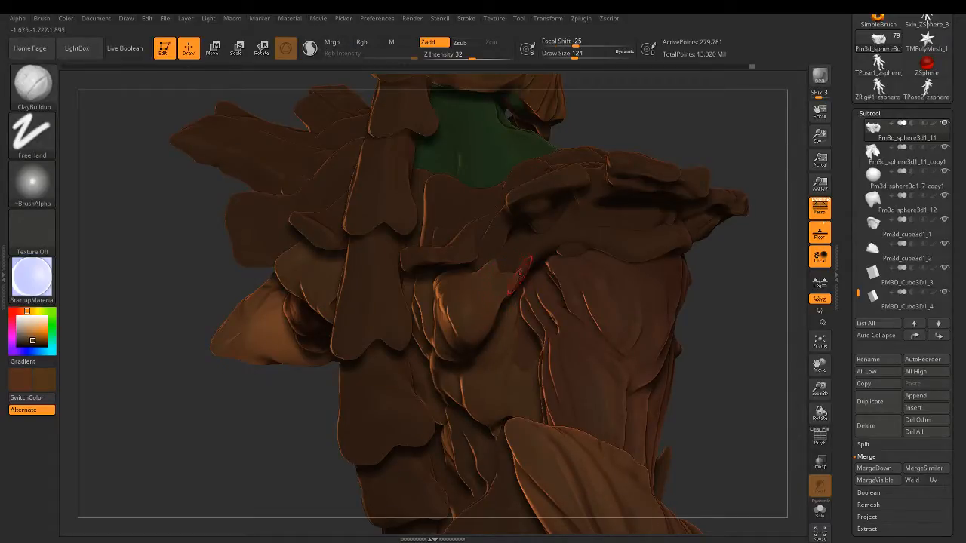
key(shift)
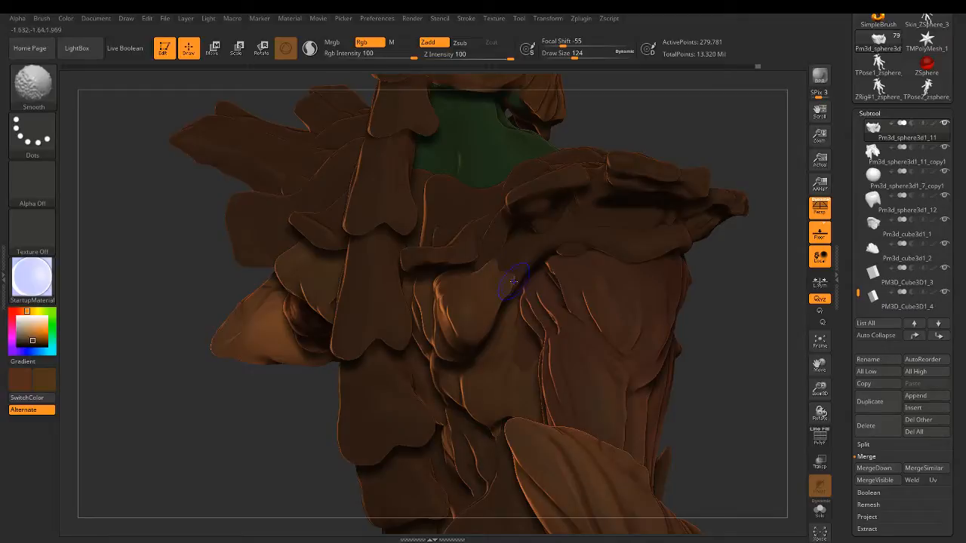
Step: Isolate the upper back plate, remesh it with DynaMesh, and show the other parts again
click(820, 510)
right_drag(377, 285, 467, 288)
drag(467, 287, 519, 281)
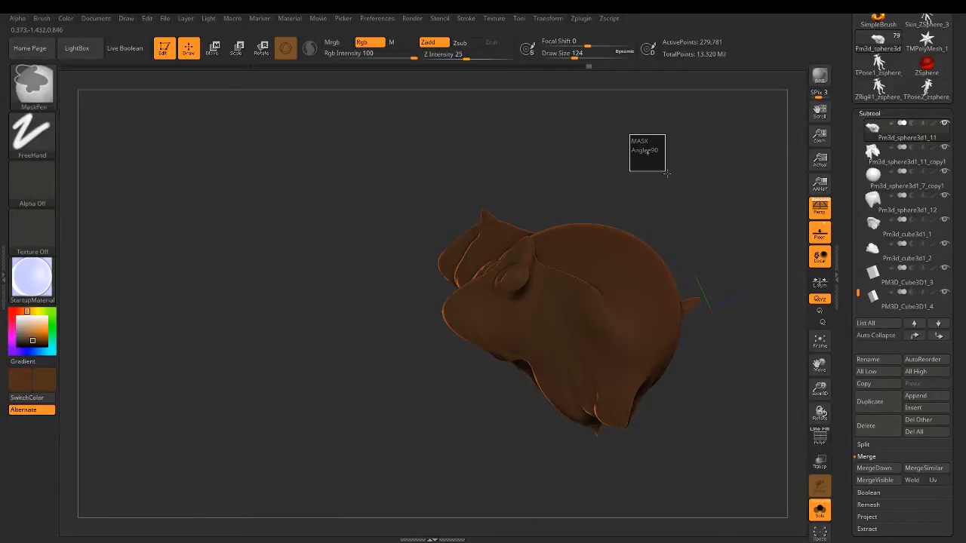
click(818, 507)
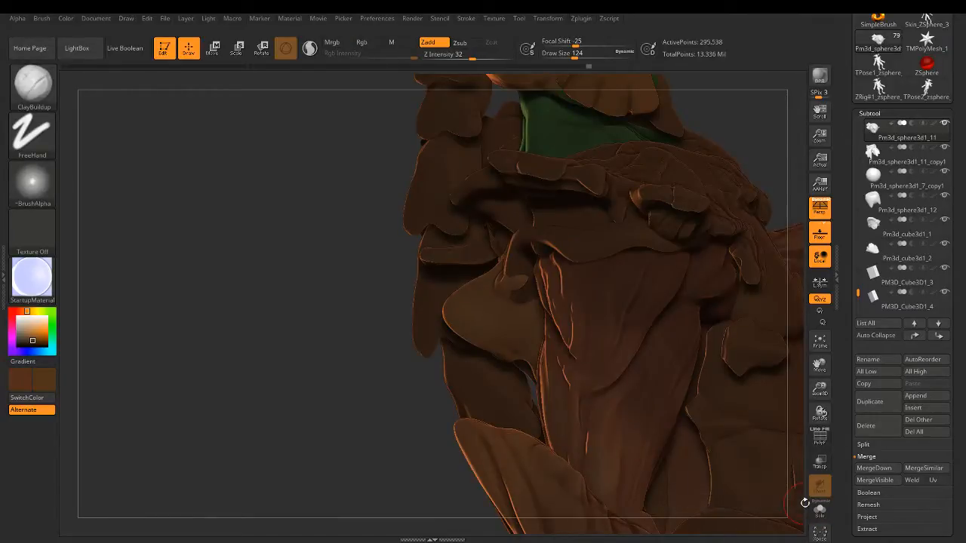
Step: Try to extend the back plate's upper outer corner under the shoulder armor with ClayBuildup, and undo the strokes
right_drag(550, 294, 556, 270)
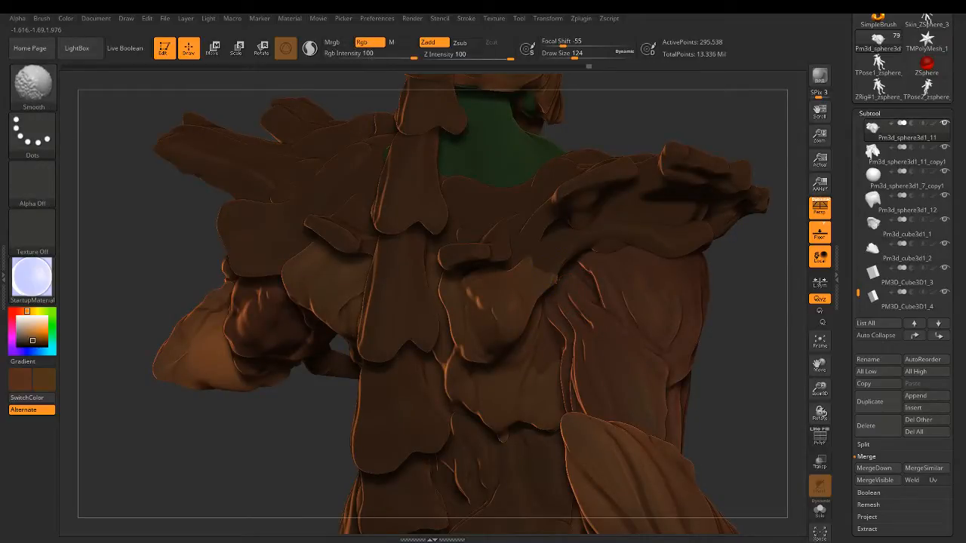
key(shift)
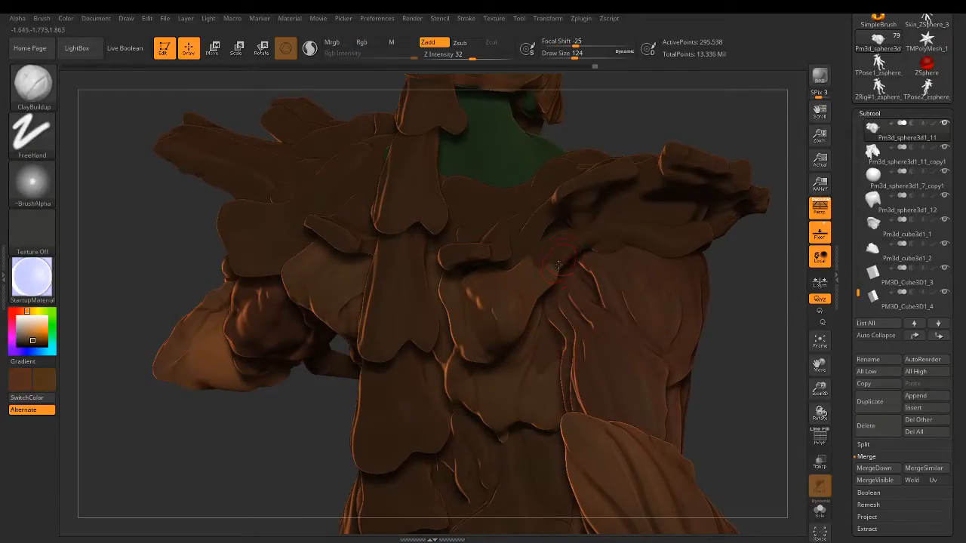
mouse_move(558, 263)
mouse_down()
mouse_move(560, 274)
mouse_move(577, 259)
mouse_up()
key(ctrl+z)
key(ctrl+z)
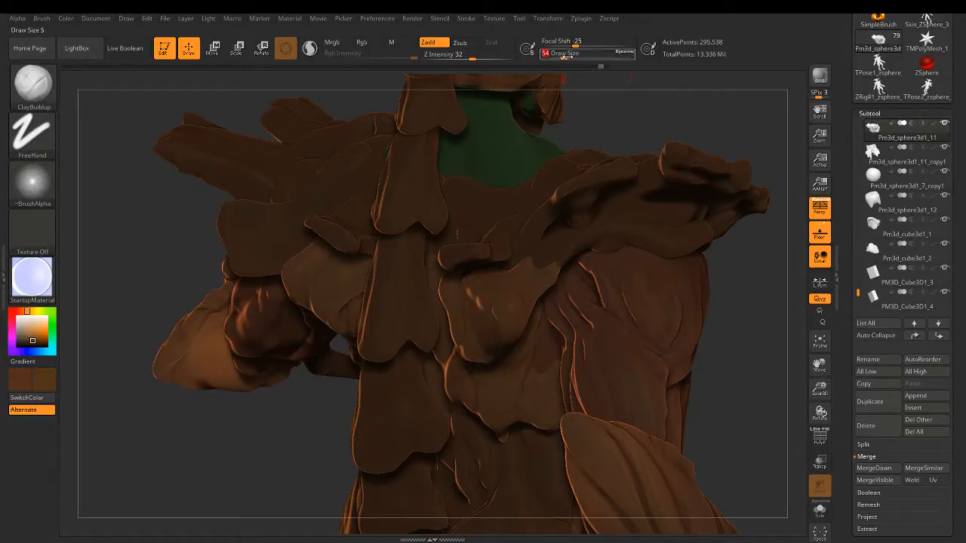
Step: Build up the back plate's upper outer corner beneath the shoulder armor with ClayBuildup at draw size 74
key(shift)
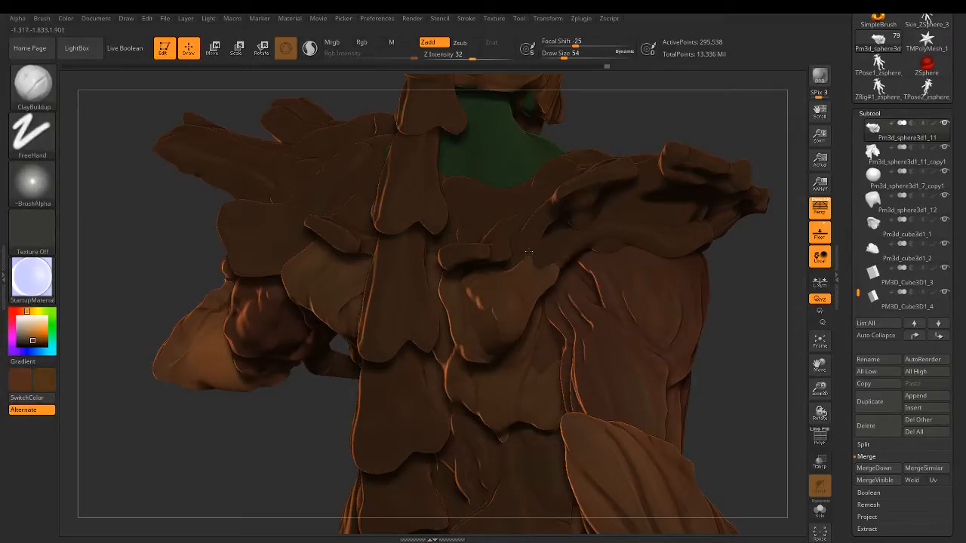
drag(521, 260, 519, 262)
click(567, 56)
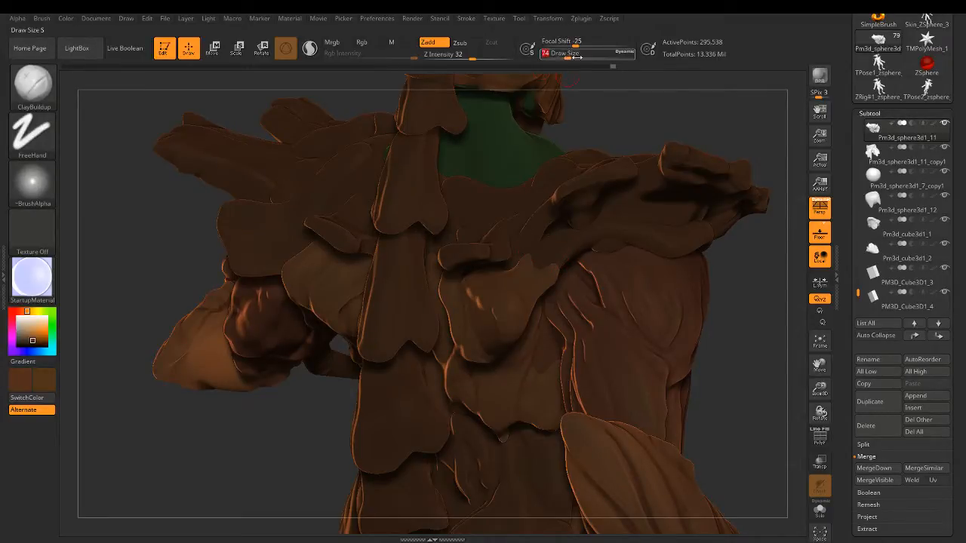
click(537, 249)
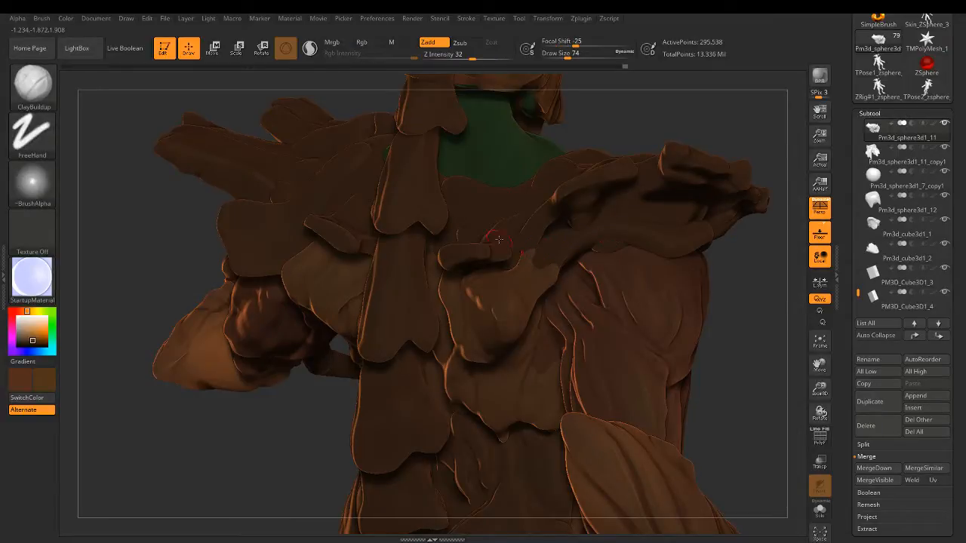
mouse_move(499, 240)
right_down()
mouse_move(493, 196)
mouse_move(515, 197)
right_up()
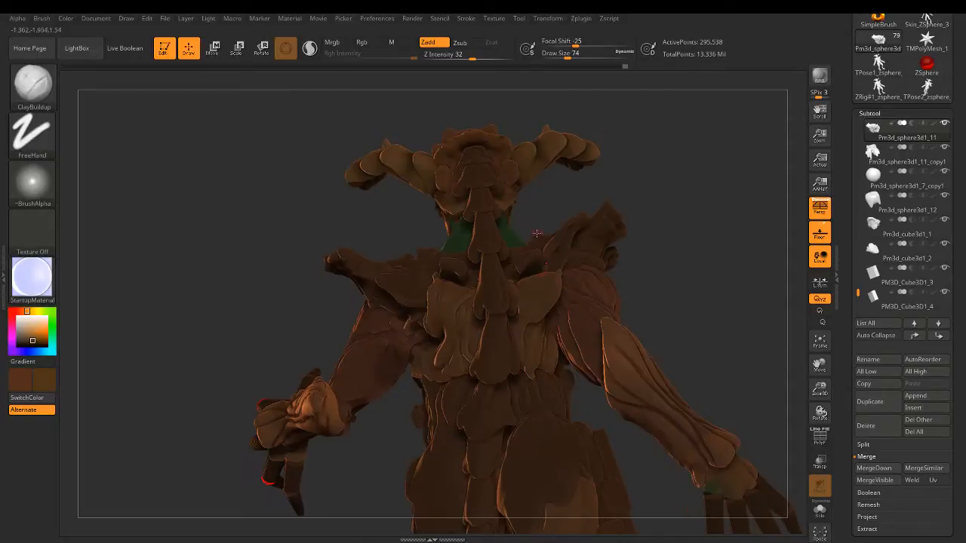
Step: Shape and smooth the edge and lower tip of the back plate next to the spine plates
ctrl+right_drag(528, 324, 570, 361)
mouse_move(541, 316)
right_down()
mouse_move(528, 332)
mouse_move(445, 306)
mouse_move(456, 304)
mouse_move(317, 392)
mouse_move(179, 505)
mouse_move(517, 216)
mouse_move(396, 311)
mouse_move(386, 303)
right_up()
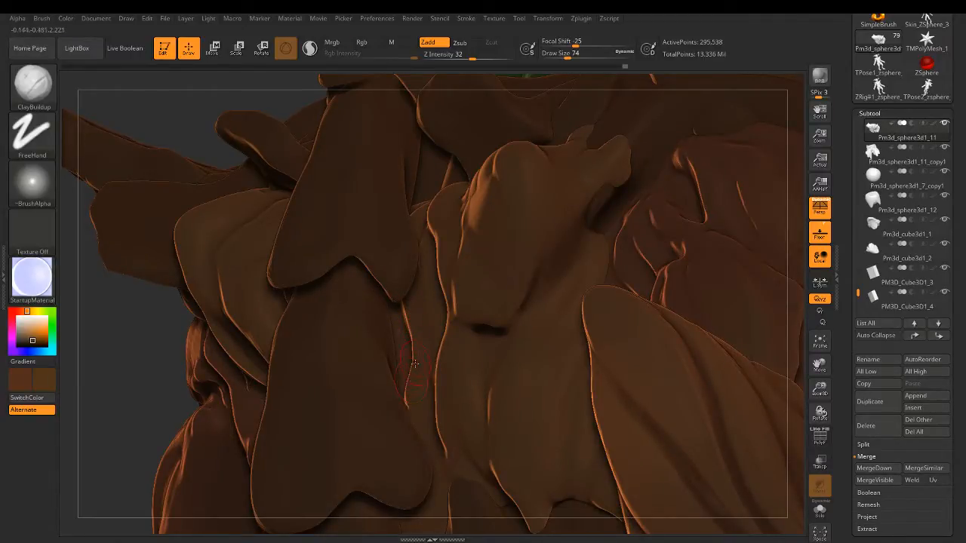
key(shift)
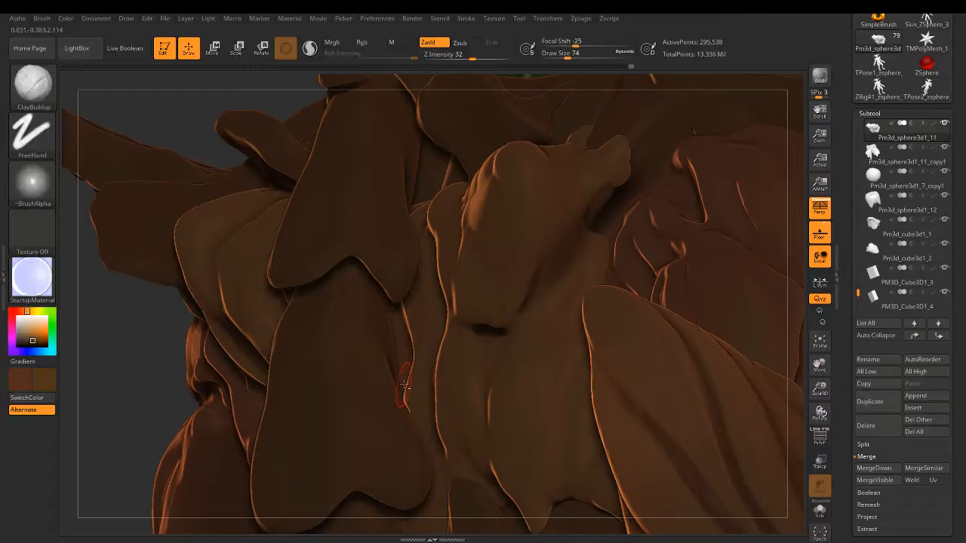
right_drag(484, 366, 481, 415)
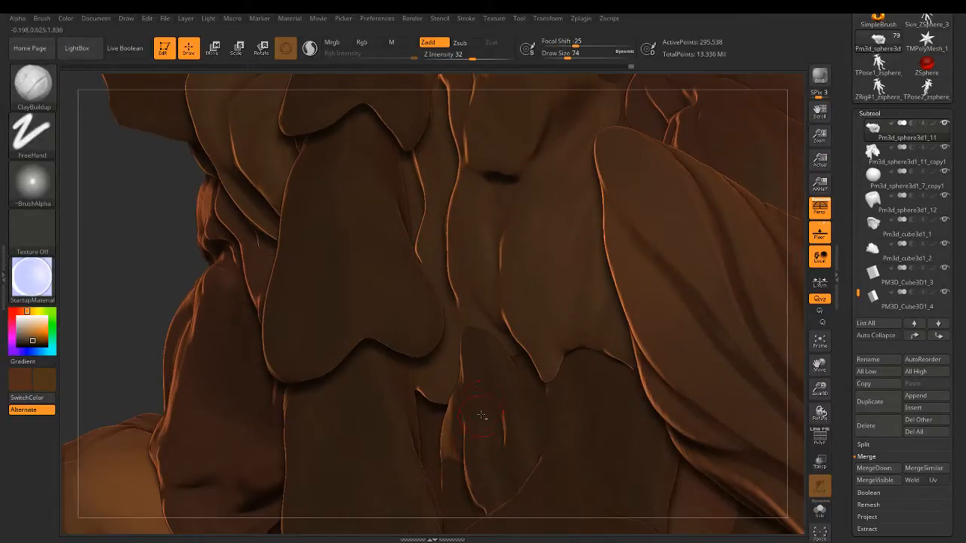
right_drag(492, 330, 490, 307)
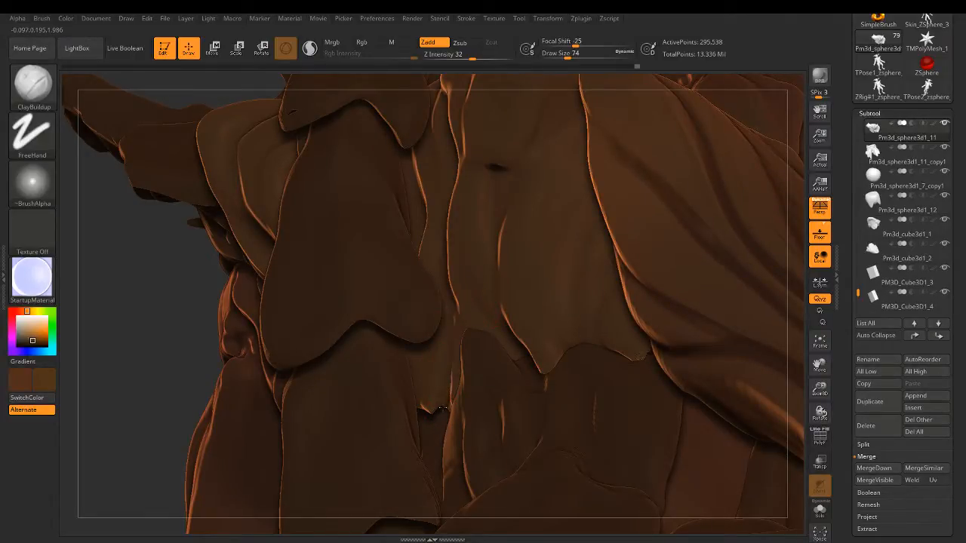
key(shift)
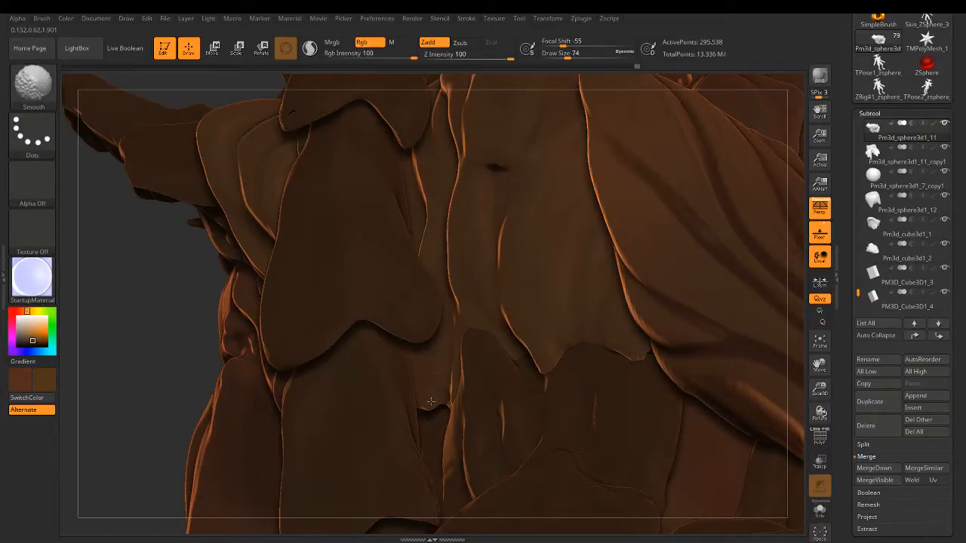
shift+drag(431, 402, 454, 372)
Step: Refine and smooth the back plate's lower outer corner near the arm, and remesh it with DynaMesh
right_drag(461, 332, 611, 355)
key(shift)
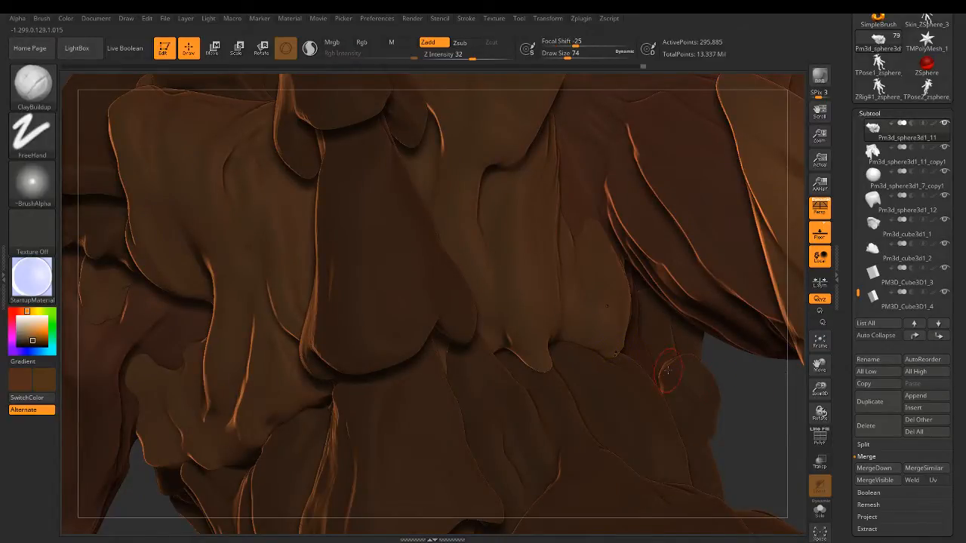
right_drag(640, 382, 547, 334)
key(shift)
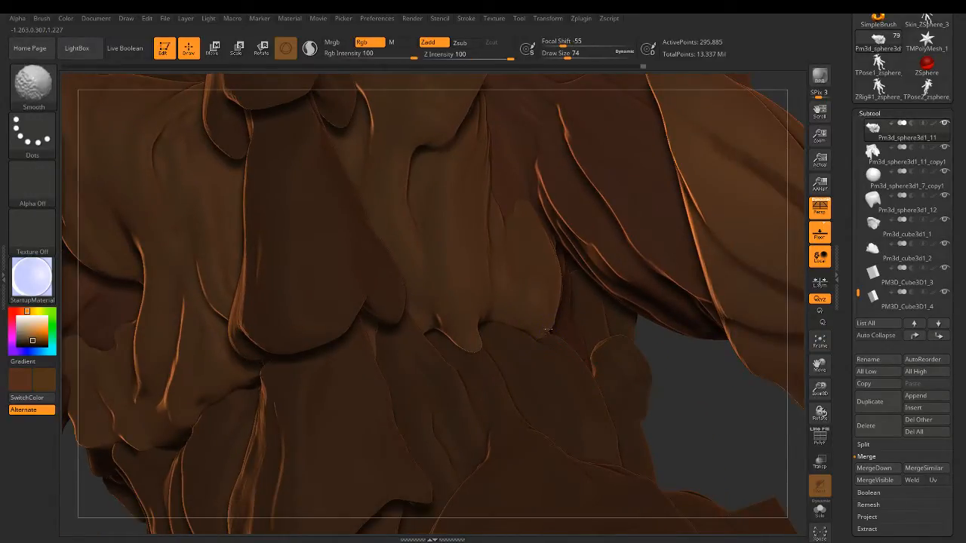
ctrl+drag(681, 352, 717, 402)
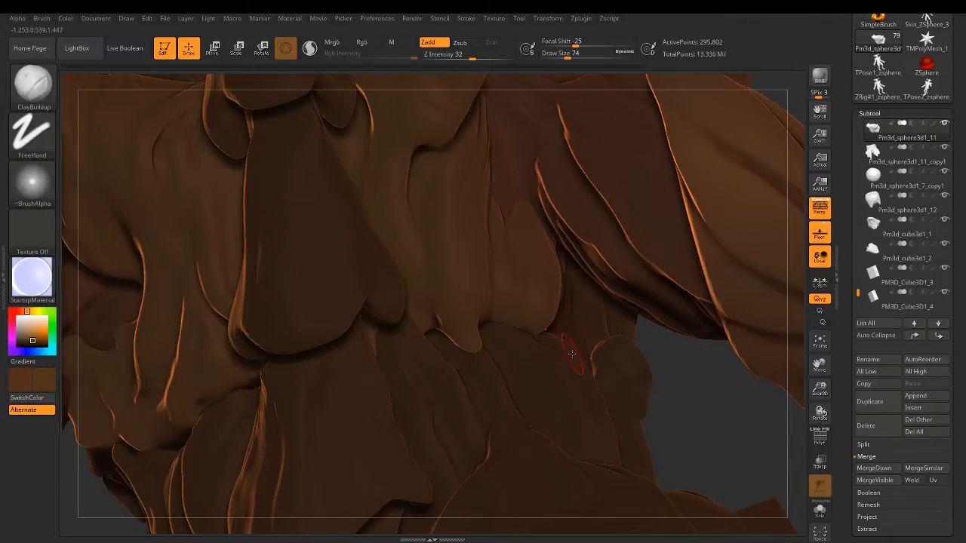
Step: Isolate the back plate, smooth the pinched point at its lower outer corner, and remesh it with DynaMesh
right_drag(710, 393, 555, 325)
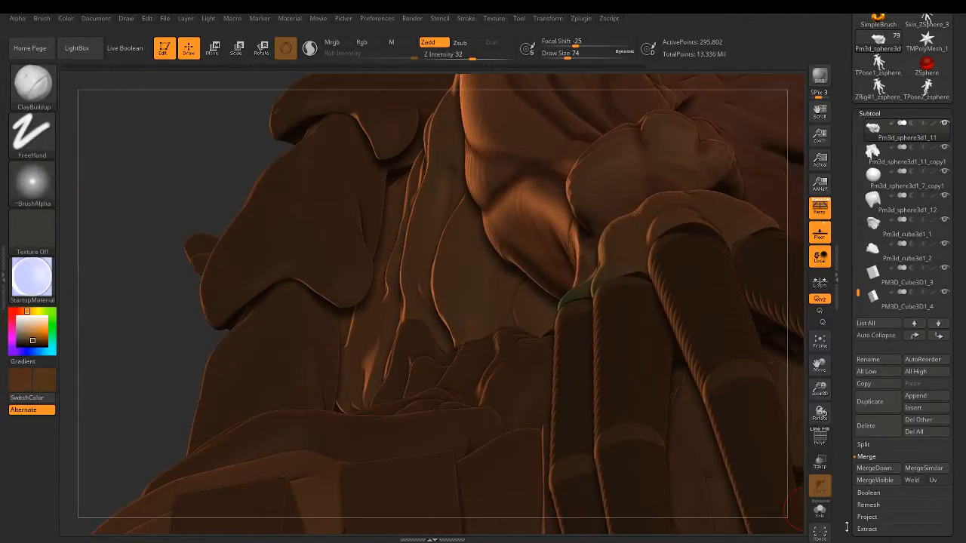
click(820, 511)
right_drag(670, 422, 600, 336)
key(shift)
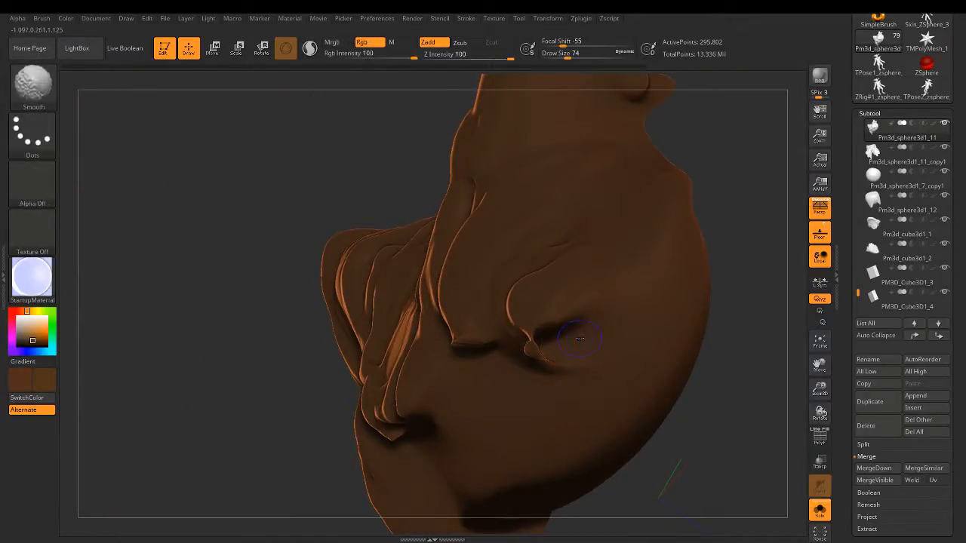
mouse_move(534, 349)
shift+mouse_down()
mouse_move(548, 354)
mouse_move(566, 340)
shift+mouse_up()
key(shift)
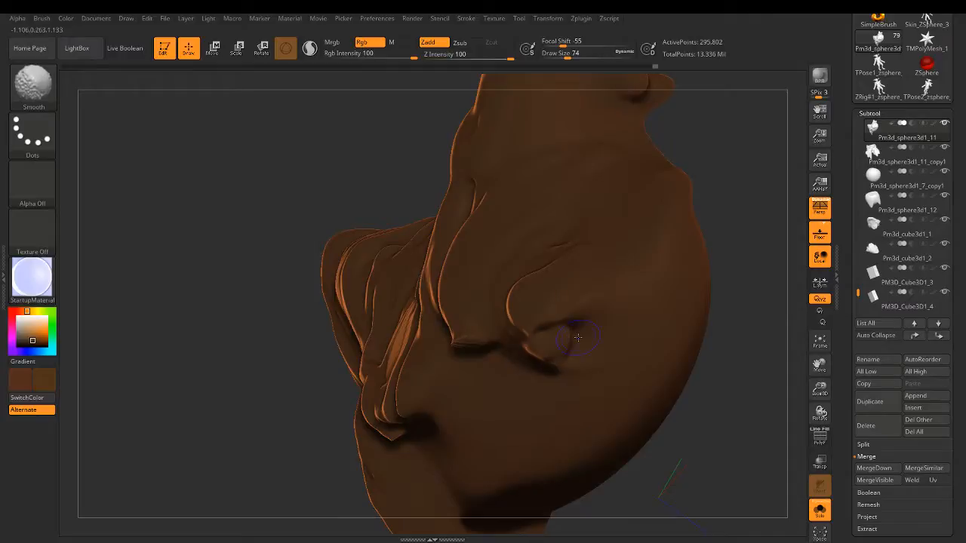
ctrl+drag(734, 215, 761, 259)
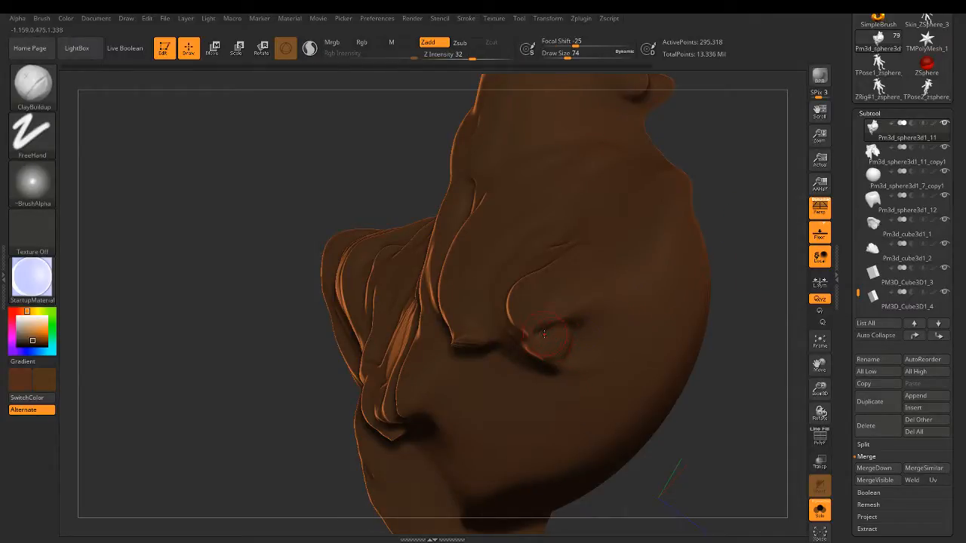
Step: Build the lower outer point of the isolated back plate back up with ClayBuildup and show the other parts again
mouse_move(557, 339)
mouse_down()
mouse_move(540, 333)
mouse_move(547, 327)
mouse_move(557, 366)
mouse_up()
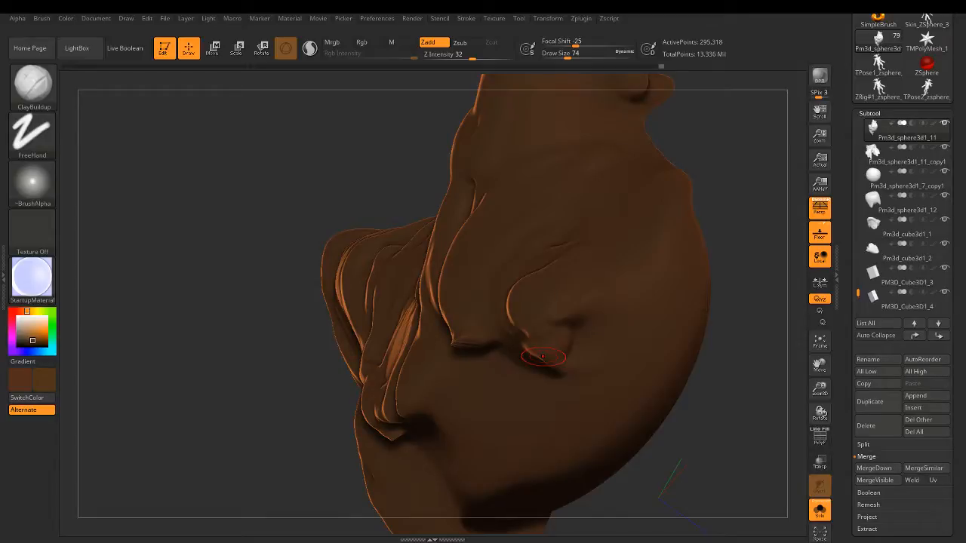
click(820, 511)
mouse_move(765, 273)
right_down()
mouse_move(531, 343)
mouse_move(450, 296)
mouse_move(483, 338)
mouse_move(468, 333)
mouse_move(477, 355)
mouse_move(500, 362)
mouse_move(550, 410)
right_up()
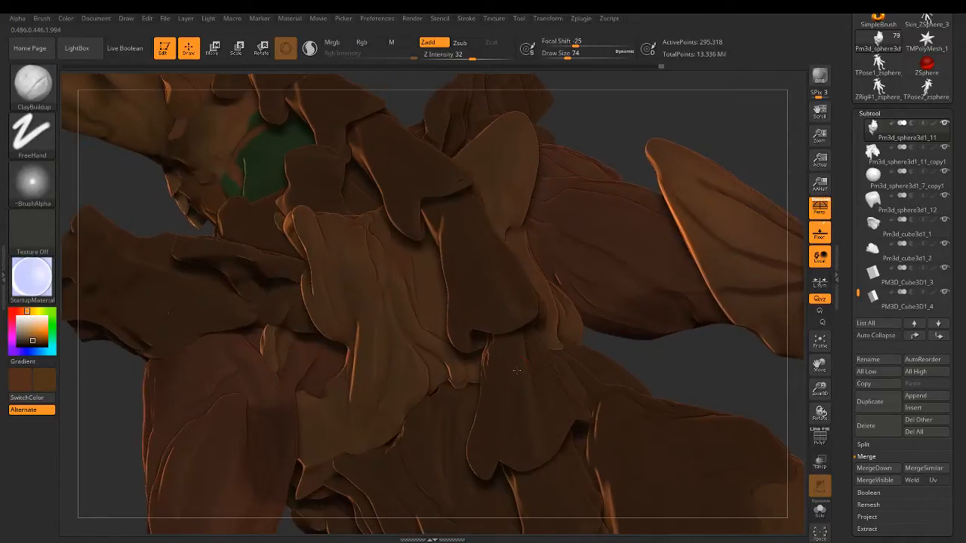
Step: Select the lower-back spine plate and reshape its upper edge under the plate above with Move Topological at draw size 217
alt+click(504, 365)
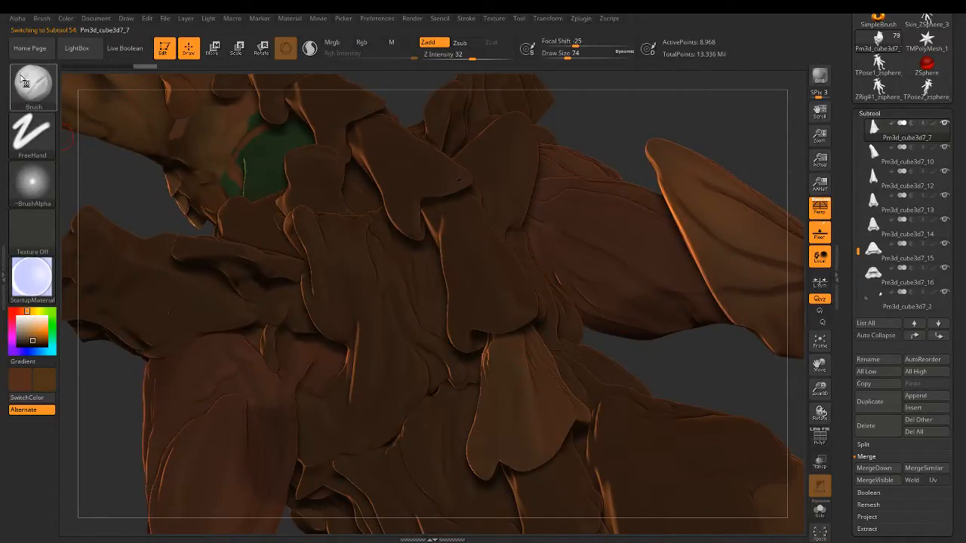
key(b)
key(m)
key(t)
drag(567, 60, 584, 60)
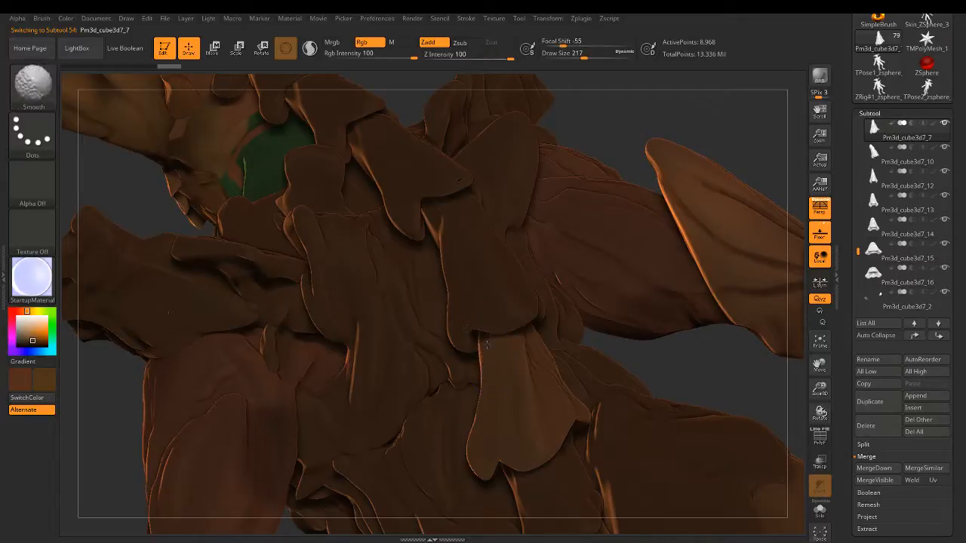
drag(474, 332, 478, 347)
mouse_move(480, 347)
right_down()
mouse_move(519, 341)
mouse_move(509, 374)
mouse_move(513, 360)
right_up()
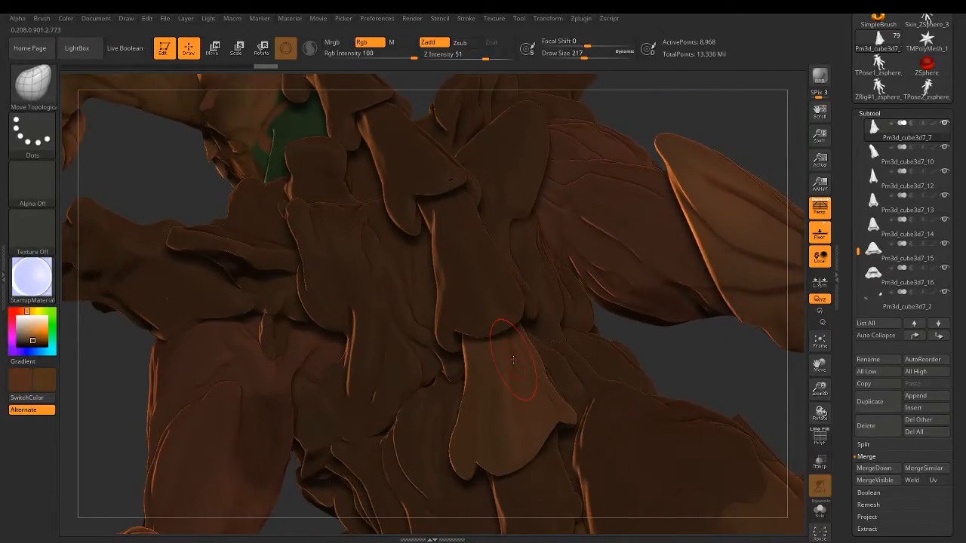
Step: Sculpt lengthwise ridges along the lower-back spine plate with ClayBuildup at draw size 80
key(b)
key(c)
key(b)
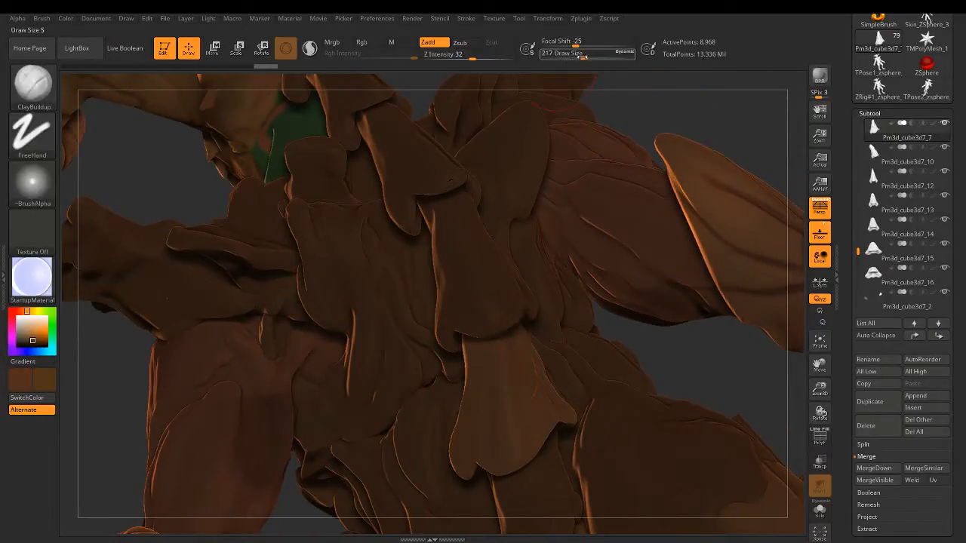
drag(583, 57, 576, 56)
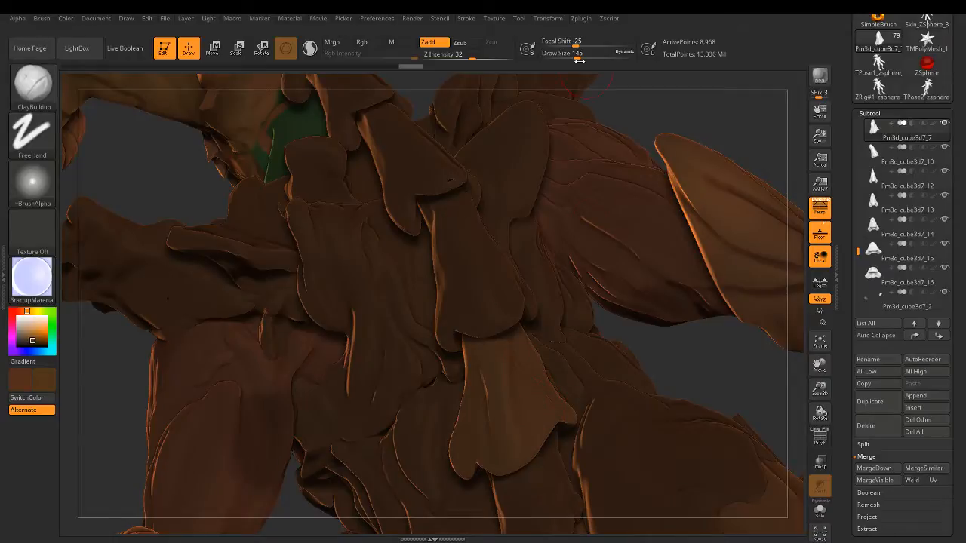
drag(577, 57, 567, 57)
drag(480, 383, 487, 430)
drag(492, 390, 486, 457)
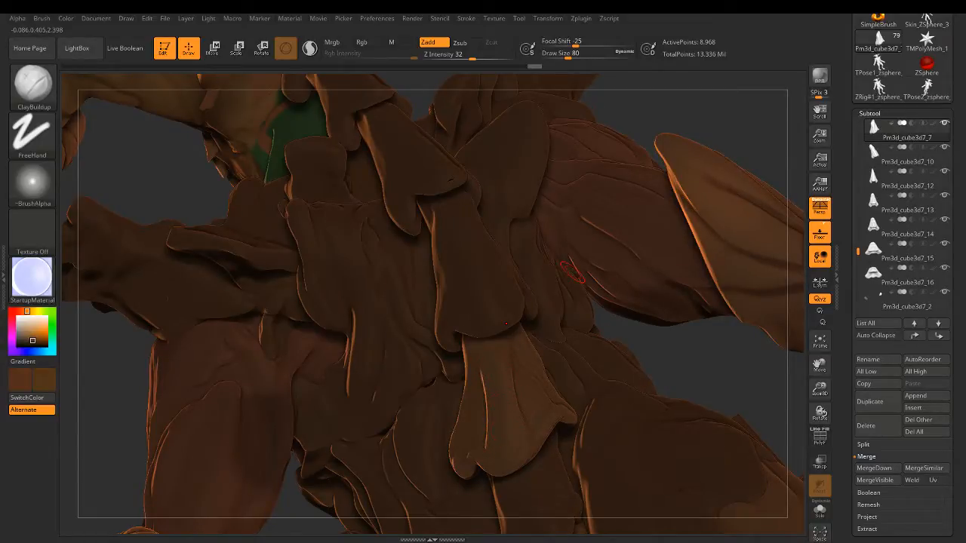
Step: Add folds along the sides of the lower-back spine plate with ClayBuildup at draw size 87, and smooth its edge
mouse_move(537, 337)
alt+right_down()
mouse_move(521, 270)
mouse_move(531, 296)
mouse_move(514, 296)
alt+right_up()
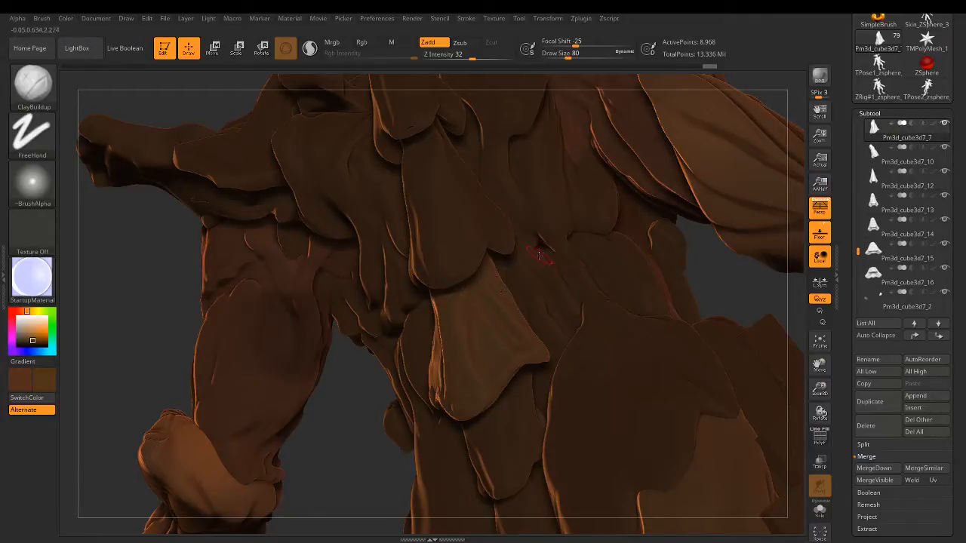
right_drag(539, 256, 585, 259)
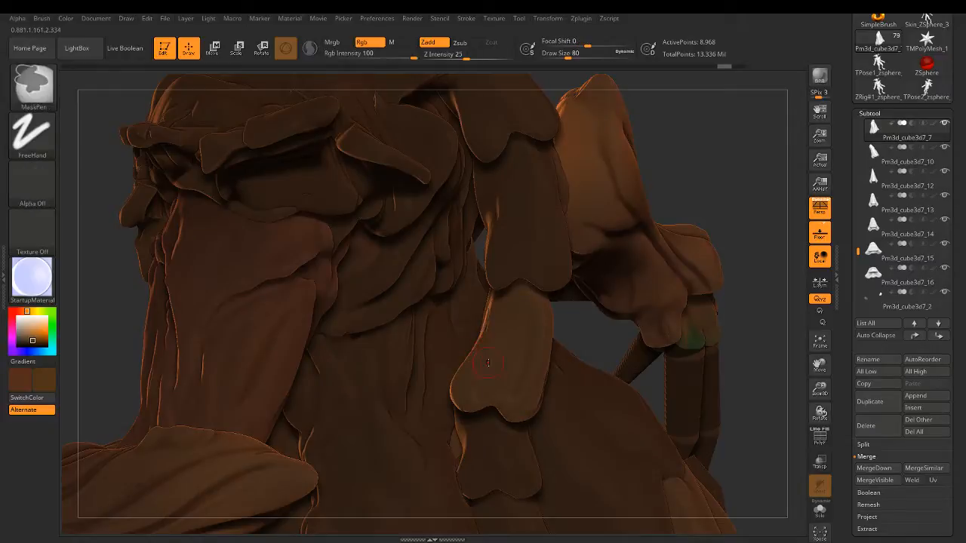
drag(462, 366, 481, 335)
click(569, 56)
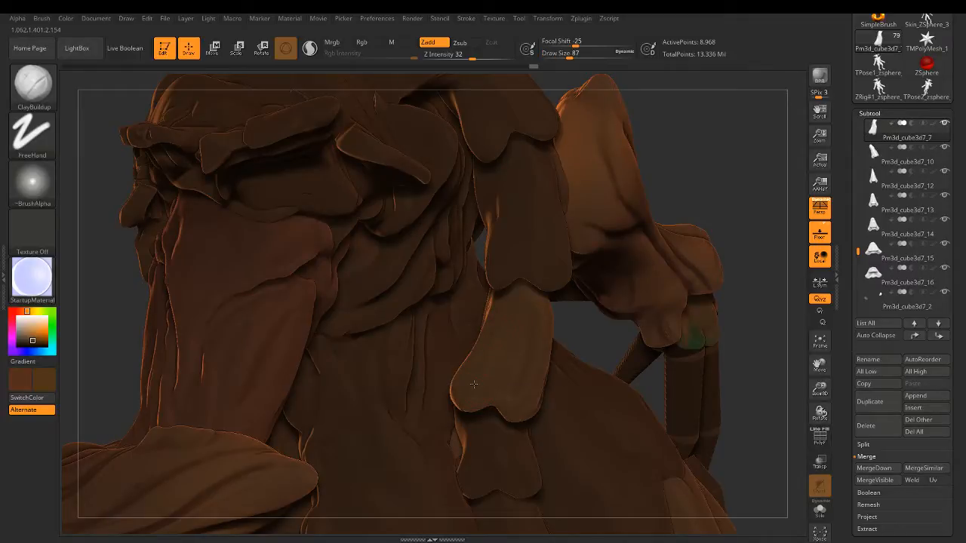
right_drag(523, 332, 500, 304)
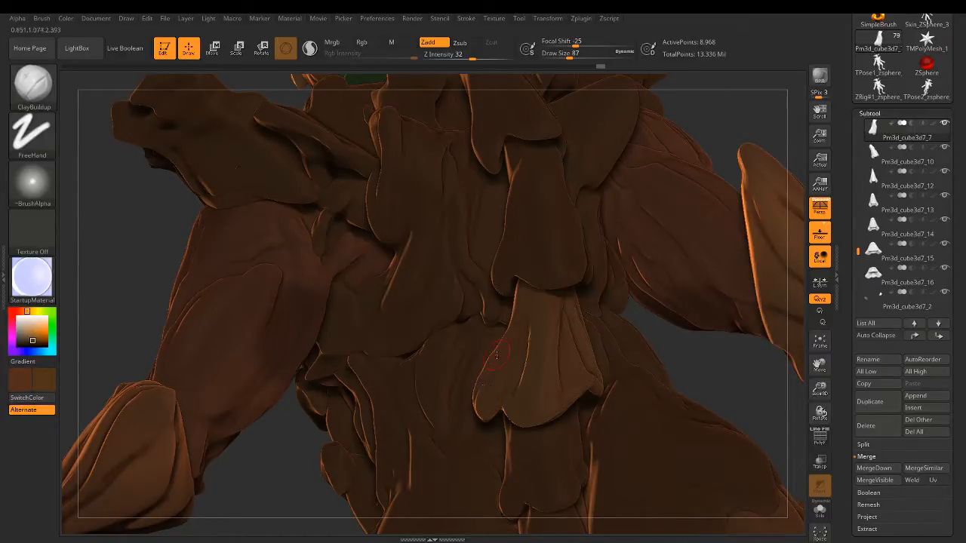
key(shift)
mouse_move(504, 361)
shift+mouse_down()
mouse_move(503, 407)
mouse_move(526, 353)
shift+mouse_up()
mouse_move(526, 344)
right_down()
mouse_move(532, 336)
mouse_move(544, 355)
mouse_move(497, 428)
mouse_move(498, 387)
mouse_move(476, 377)
mouse_move(540, 383)
mouse_move(643, 422)
right_up()
Step: Select the tail plate below the hip armor and pull its lower corner into a point with Move Topological at draw size 274
alt+click(540, 383)
alt+click(455, 245)
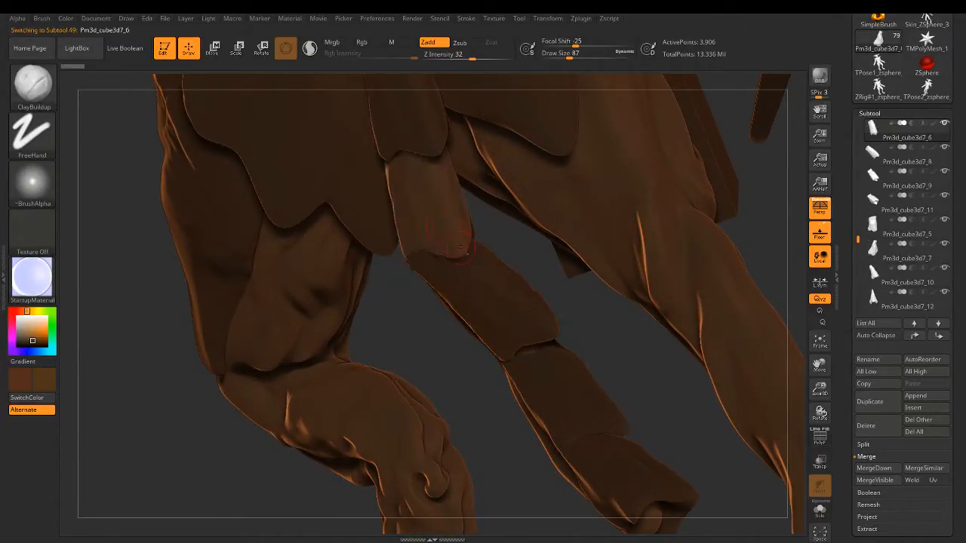
key(b)
key(m)
key(t)
right_drag(327, 242, 362, 240)
drag(573, 49, 600, 50)
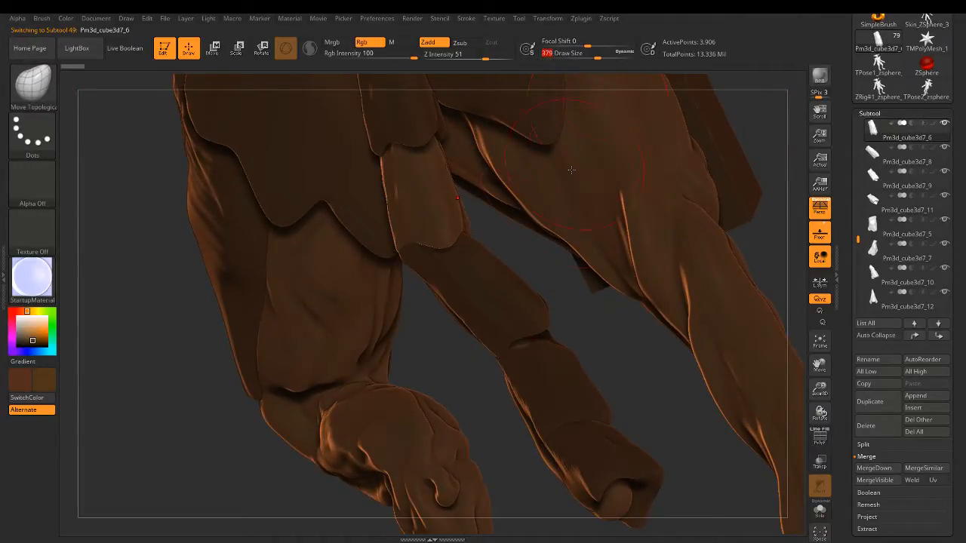
right_drag(488, 230, 477, 254)
drag(596, 50, 587, 50)
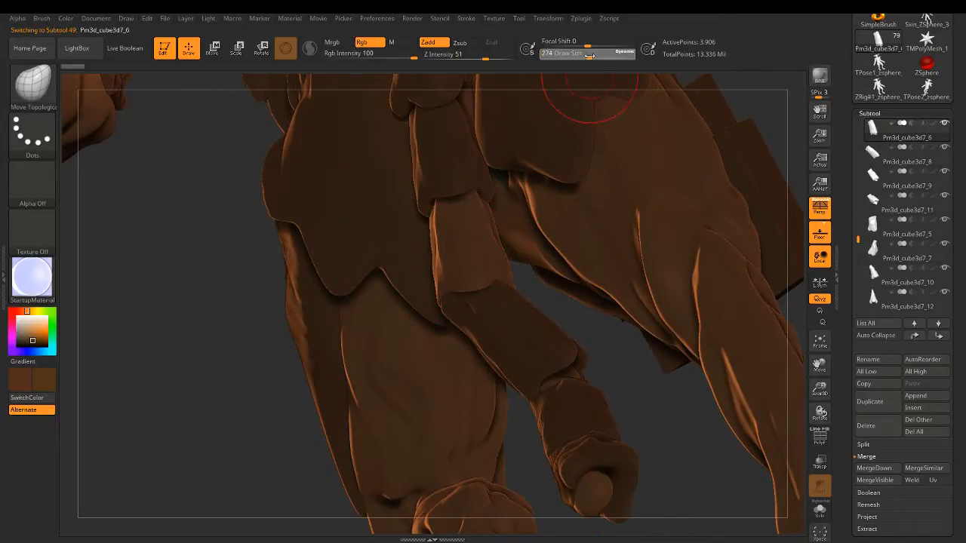
right_drag(428, 309, 439, 305)
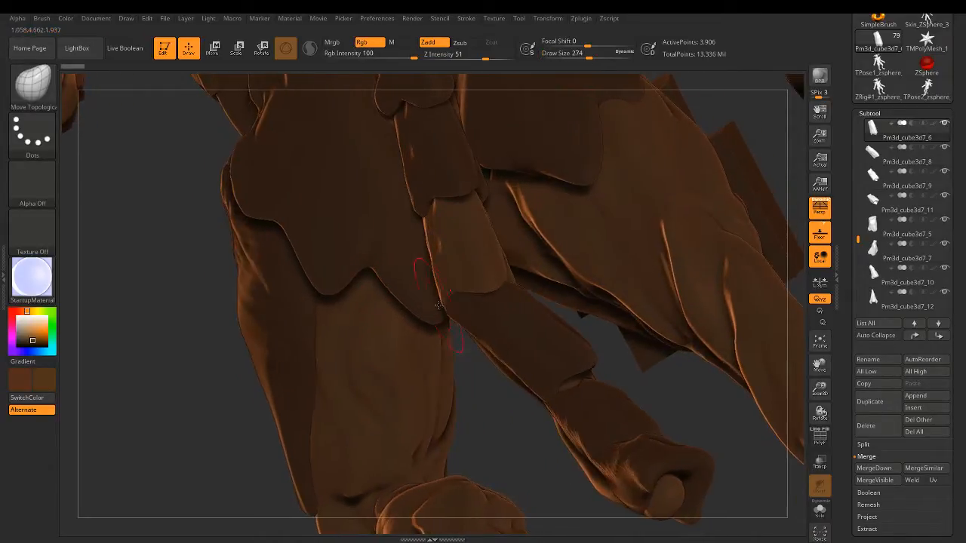
mouse_move(439, 302)
mouse_down()
mouse_move(435, 281)
mouse_move(451, 278)
mouse_up()
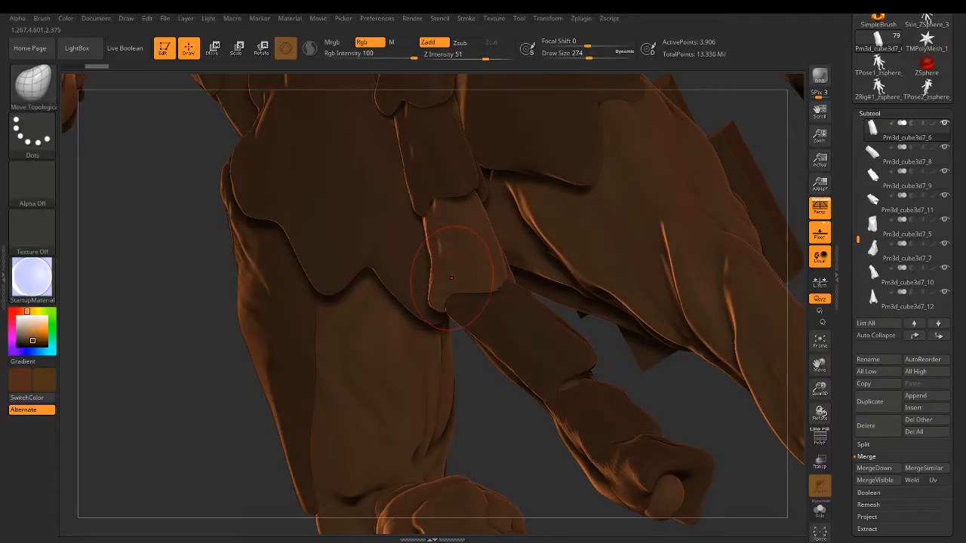
Step: Adjust the side contour of the same tail plate so it flares toward its lower edge
right_drag(468, 284, 436, 239)
drag(436, 239, 442, 237)
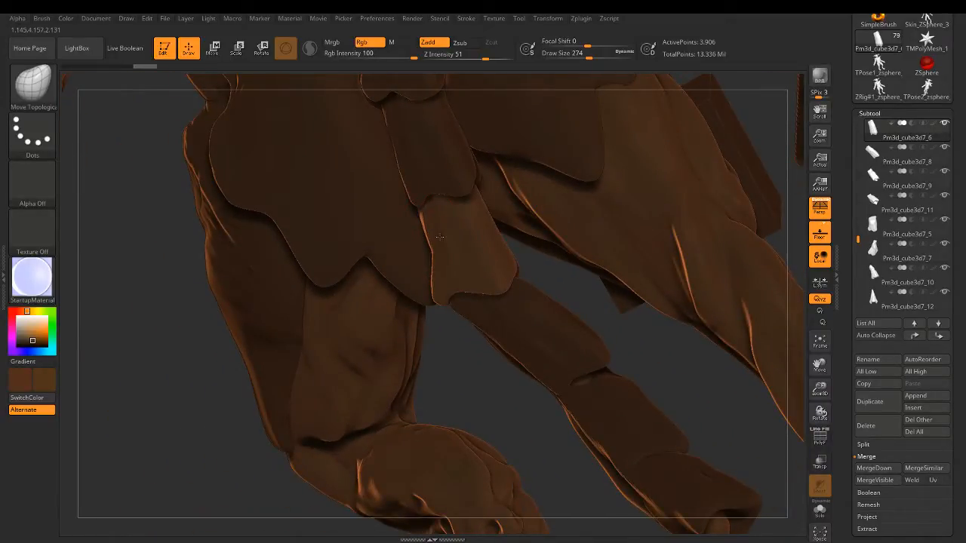
mouse_move(439, 237)
right_down()
mouse_move(478, 281)
mouse_move(507, 280)
mouse_move(520, 262)
right_up()
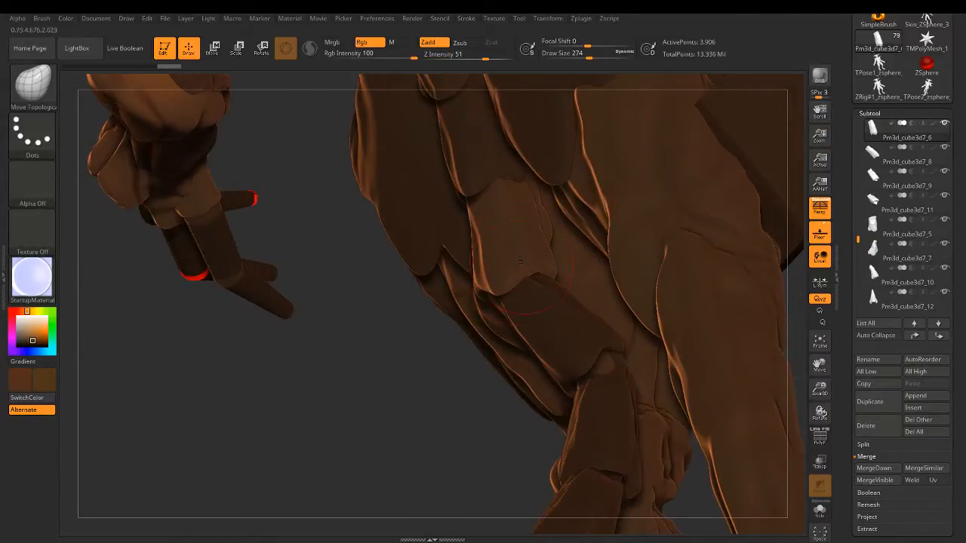
Step: Select the second tail plate below the hip armor and pull its lower corners outward with Move Topological at draw size 453
right_drag(538, 210, 557, 258)
alt+click(549, 325)
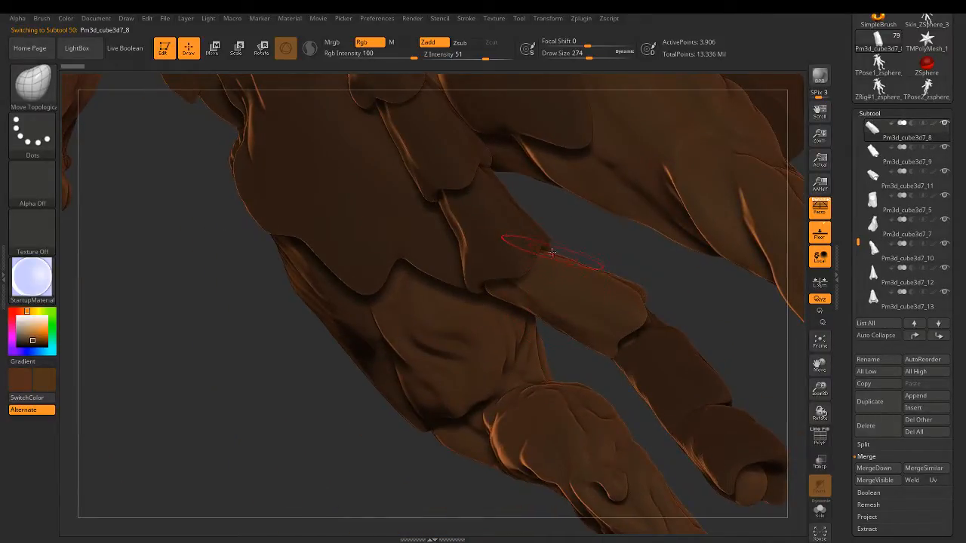
drag(589, 57, 602, 57)
right_drag(608, 293, 612, 342)
drag(612, 342, 602, 358)
mouse_move(640, 284)
mouse_down()
mouse_move(655, 272)
mouse_move(619, 263)
mouse_up()
right_drag(652, 301, 585, 295)
drag(645, 287, 642, 290)
Step: Pull the long side edges of the second tail plate outward so it widens toward its lower edge
mouse_move(638, 300)
right_down()
mouse_move(623, 323)
mouse_move(643, 322)
mouse_move(653, 340)
right_up()
mouse_move(593, 329)
right_down()
mouse_move(609, 315)
mouse_move(541, 376)
mouse_move(537, 310)
right_up()
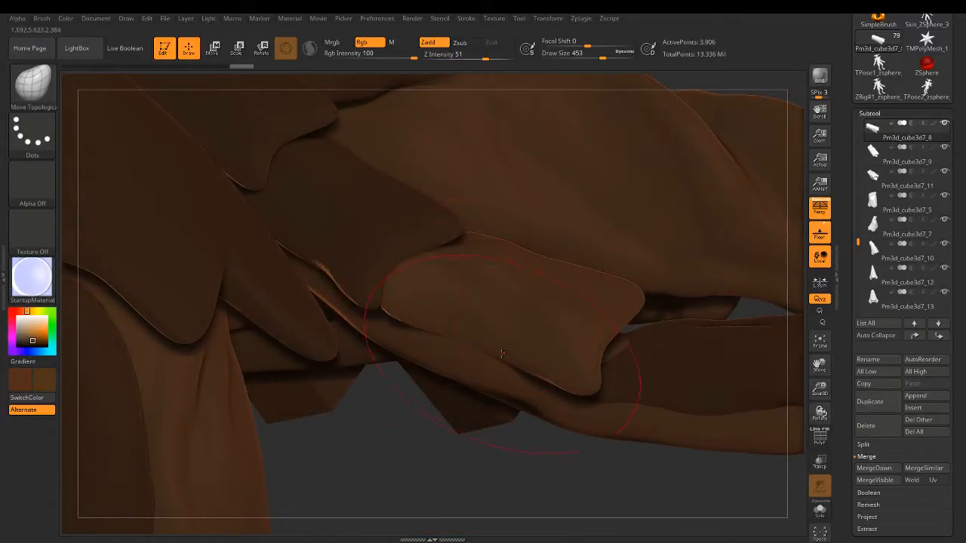
mouse_move(462, 324)
mouse_down()
mouse_move(457, 357)
mouse_move(443, 360)
mouse_up()
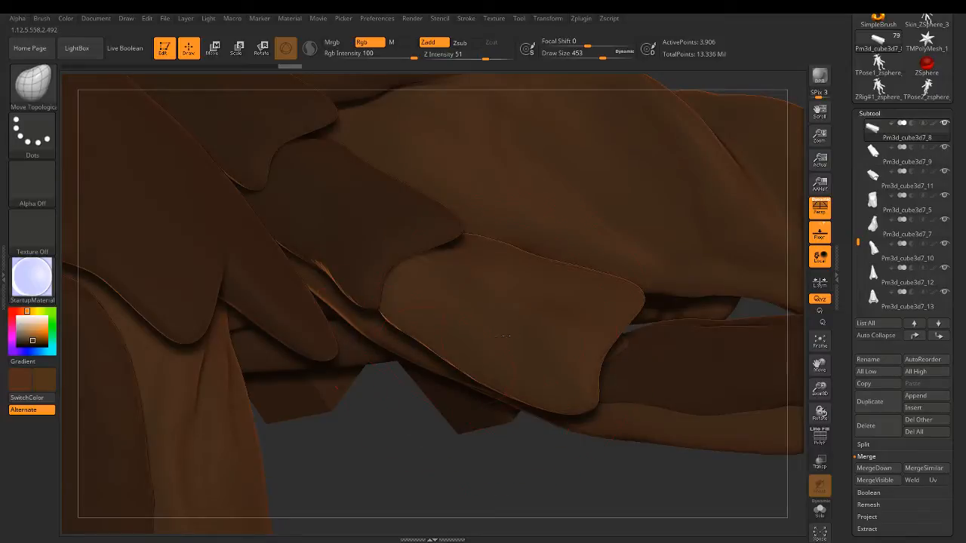
ctrl+right_drag(443, 361, 483, 355)
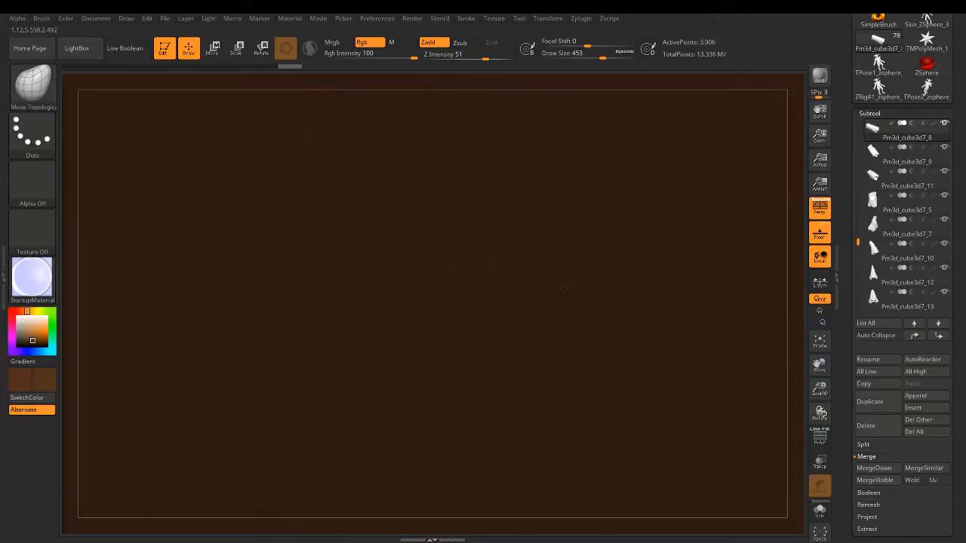
mouse_move(565, 288)
ctrl+right_down()
mouse_move(555, 298)
mouse_move(569, 272)
mouse_move(574, 291)
mouse_move(425, 240)
ctrl+right_up()
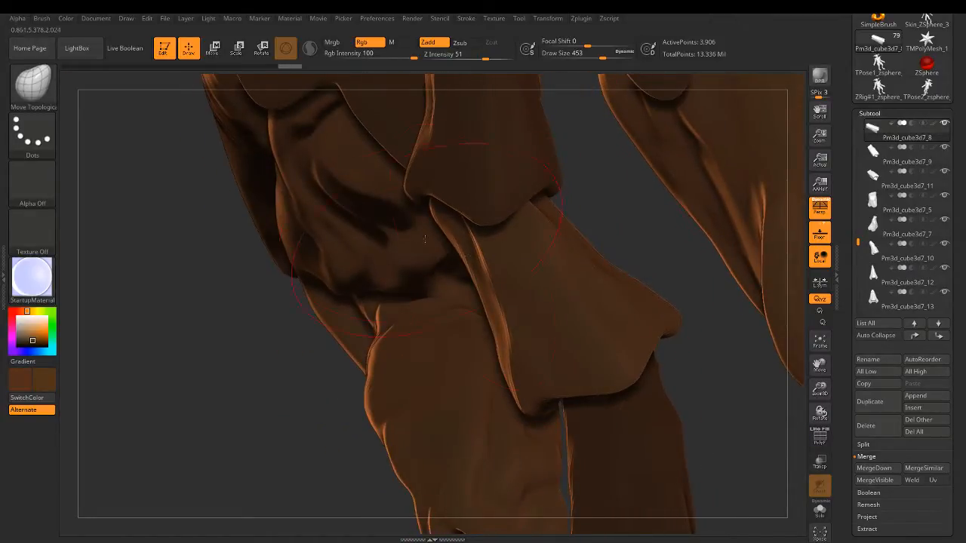
drag(444, 215, 467, 228)
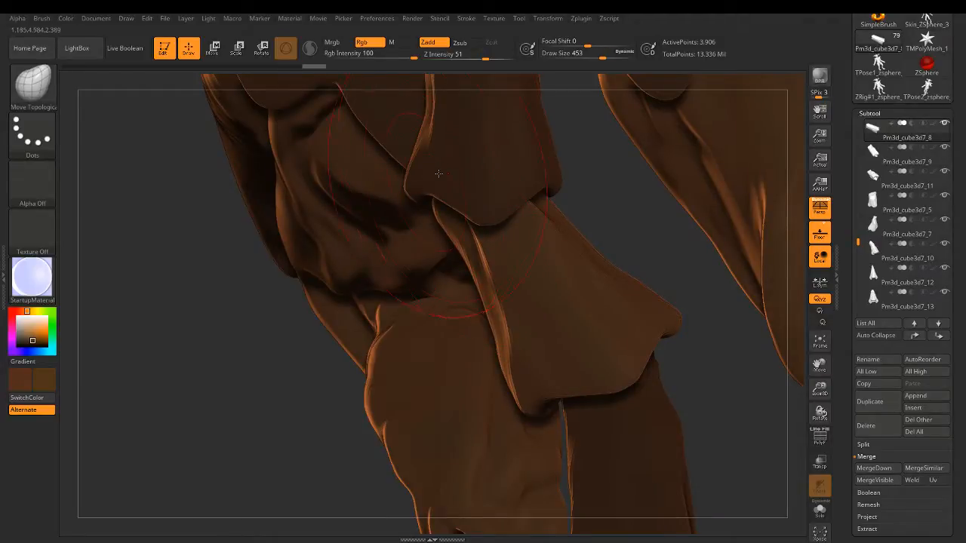
Step: Select the tail plate directly above and push its side edge slightly outward to refine the contour
alt+click(438, 174)
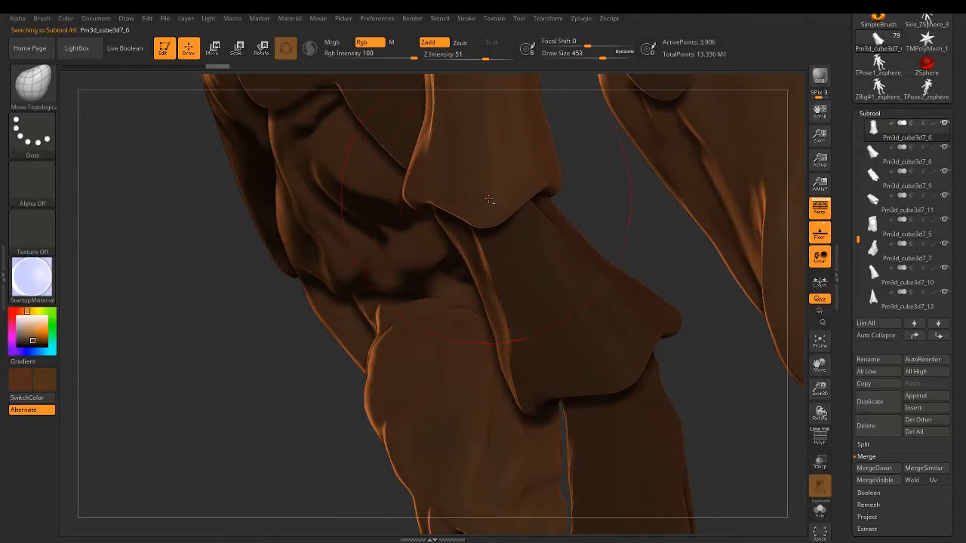
right_drag(489, 199, 517, 243)
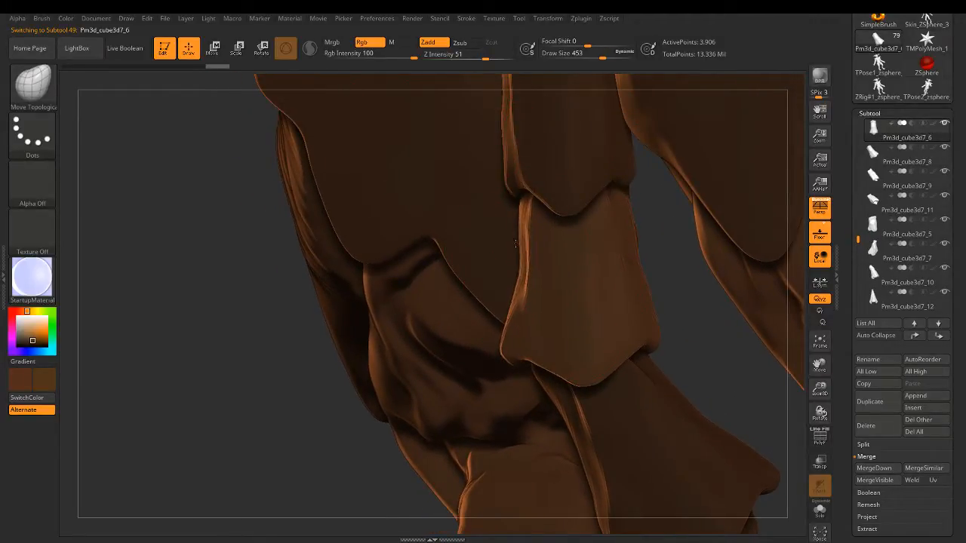
drag(516, 243, 525, 299)
drag(510, 353, 513, 355)
shift+drag(525, 262, 522, 198)
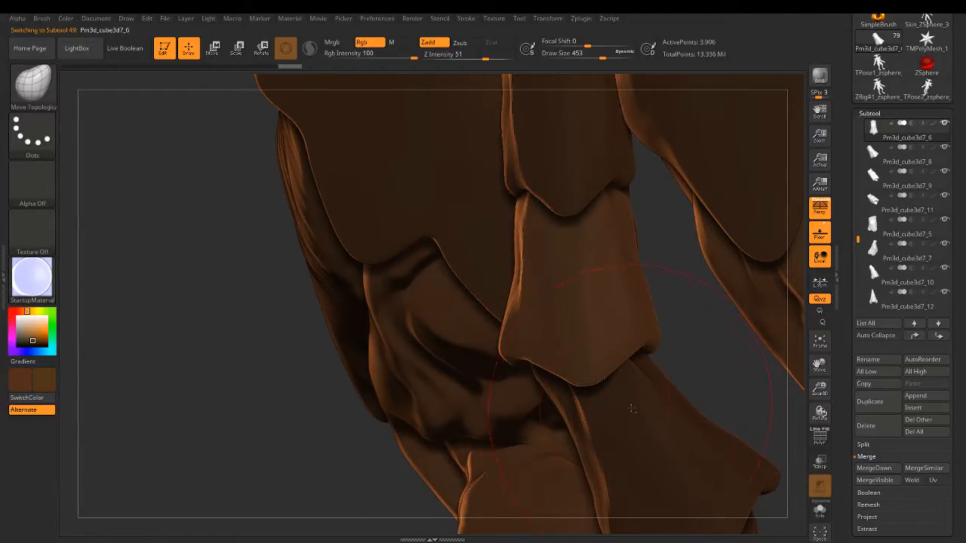
Step: Reselect the second tail plate and adjust its side edge where it emerges beneath the plate above
alt+click(641, 419)
drag(559, 440, 551, 433)
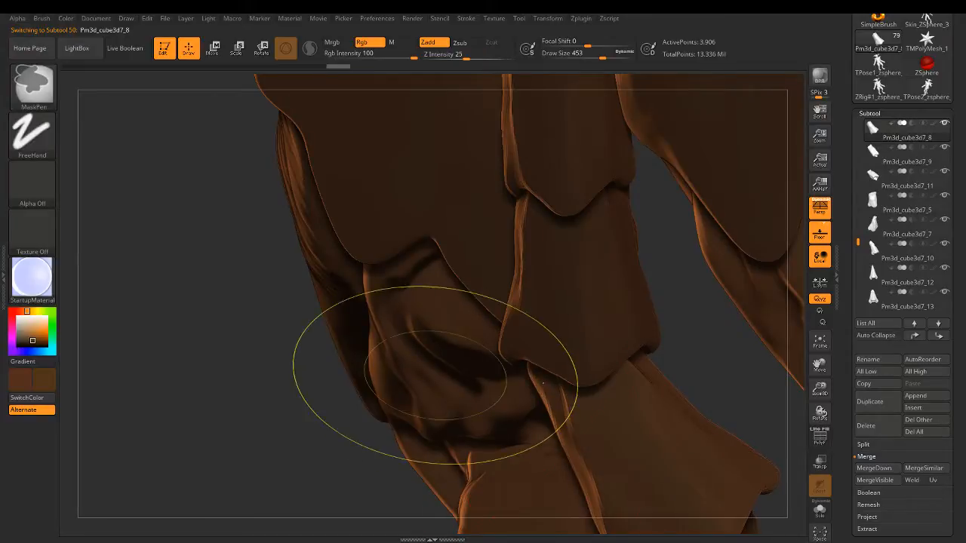
mouse_move(435, 375)
ctrl+right_down()
mouse_move(437, 332)
mouse_move(438, 379)
mouse_move(526, 381)
mouse_move(532, 348)
mouse_move(521, 339)
mouse_move(521, 317)
mouse_move(539, 373)
mouse_move(554, 358)
mouse_move(540, 349)
ctrl+right_up()
Step: Select the third tail plate and reshape its sides and lower edge into a flared, pointed contour with Move Topological at draw size 453
alt+click(541, 376)
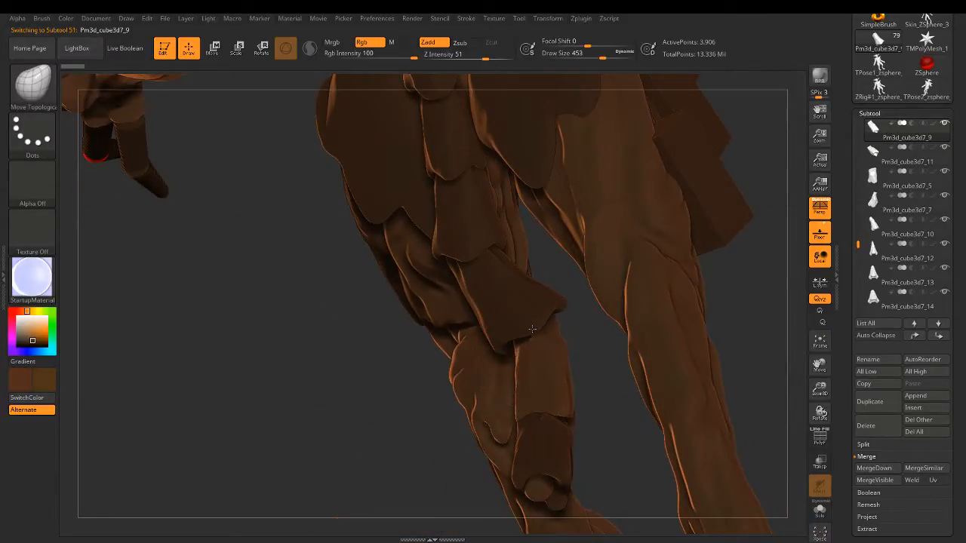
mouse_move(532, 329)
mouse_down()
mouse_move(555, 330)
mouse_move(564, 399)
mouse_up()
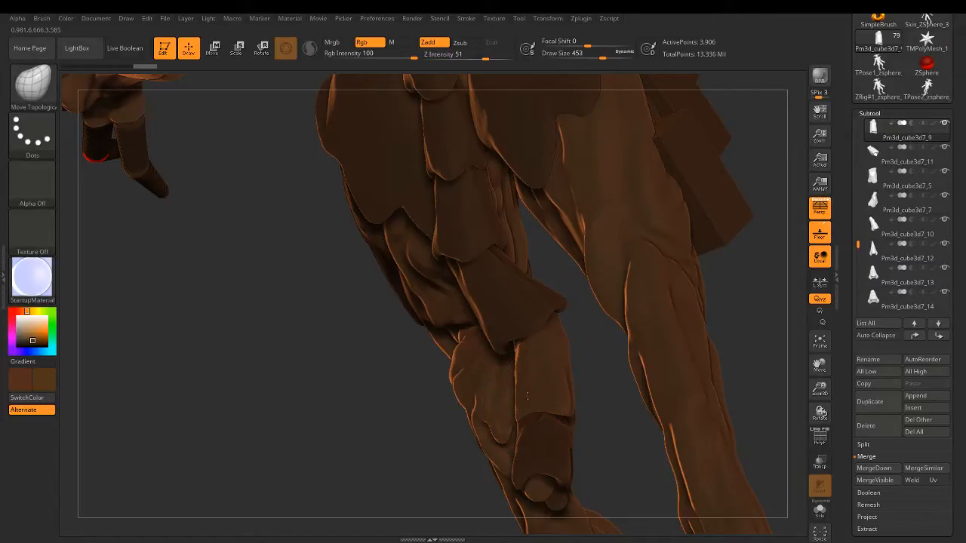
mouse_move(527, 395)
right_down()
mouse_move(504, 419)
mouse_move(534, 401)
right_up()
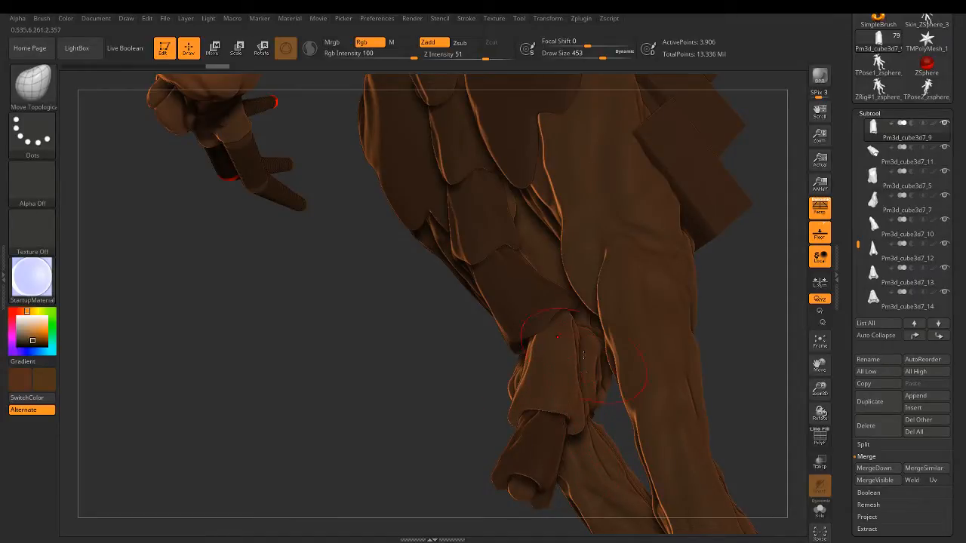
mouse_move(589, 424)
right_down()
mouse_move(582, 383)
mouse_move(551, 361)
mouse_move(532, 362)
right_up()
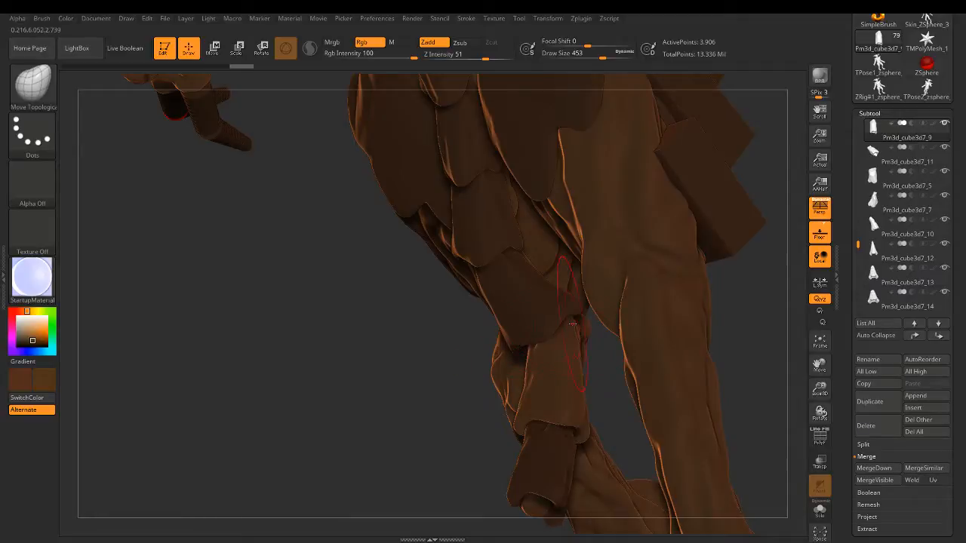
right_drag(462, 279, 606, 281)
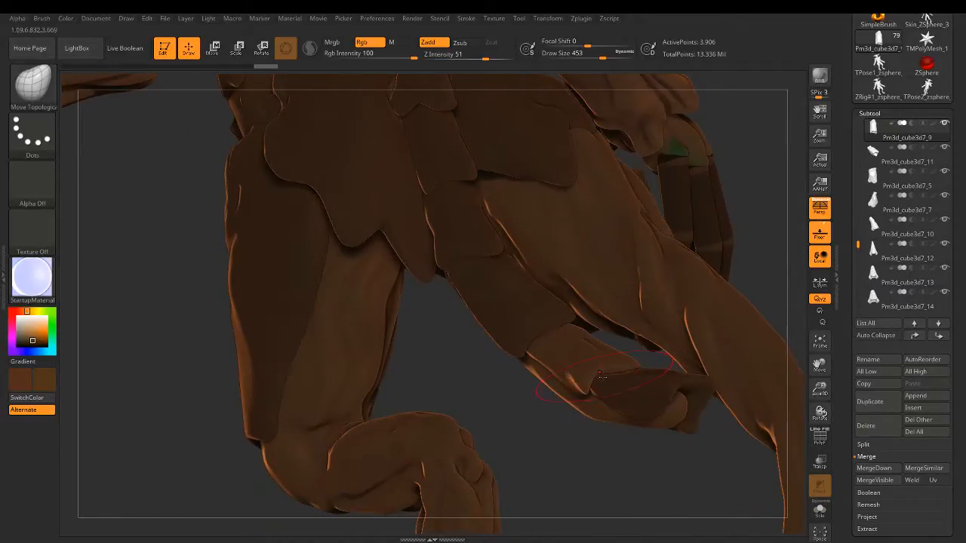
mouse_move(604, 375)
right_down()
mouse_move(545, 368)
mouse_move(562, 377)
mouse_move(717, 385)
right_up()
right_drag(625, 398, 668, 408)
Step: Select the last tail plate and shape its end into uneven, pointed corners with Move Topological at draw sizes 257 and 344
alt+click(581, 403)
mouse_move(581, 403)
alt+right_down()
mouse_move(563, 367)
mouse_move(550, 385)
alt+right_up()
drag(601, 56, 588, 56)
right_drag(477, 372, 462, 357)
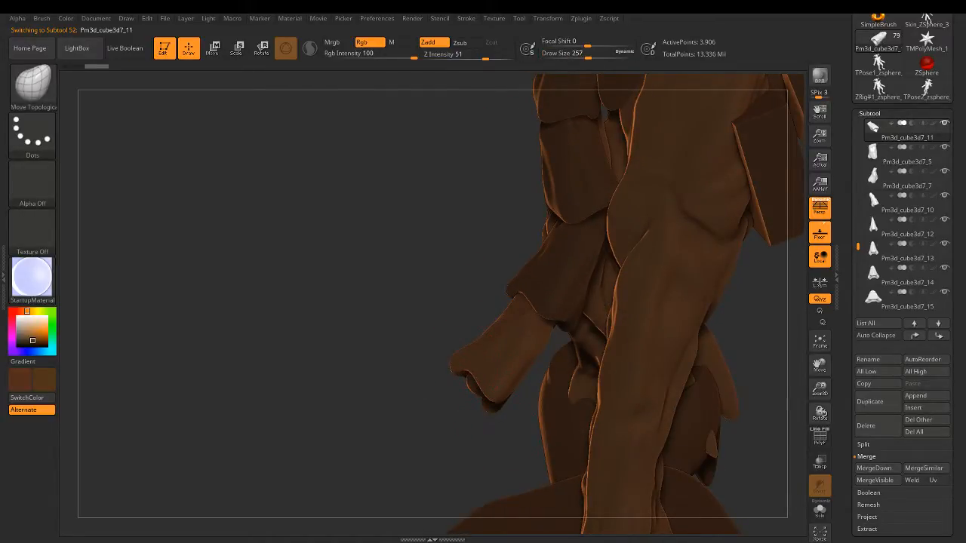
mouse_move(481, 392)
right_down()
mouse_move(493, 418)
mouse_move(554, 444)
mouse_move(477, 374)
mouse_move(496, 347)
mouse_move(526, 421)
right_up()
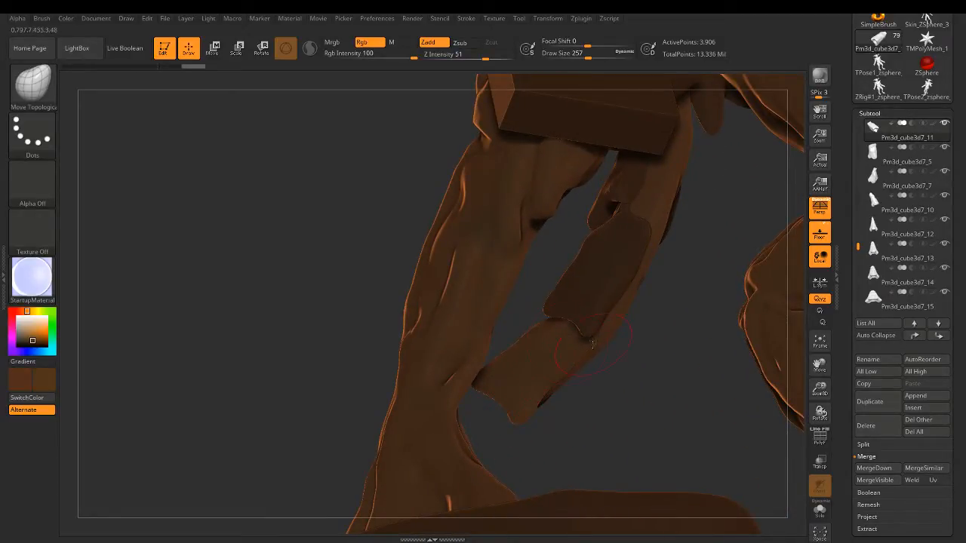
right_drag(591, 337, 557, 330)
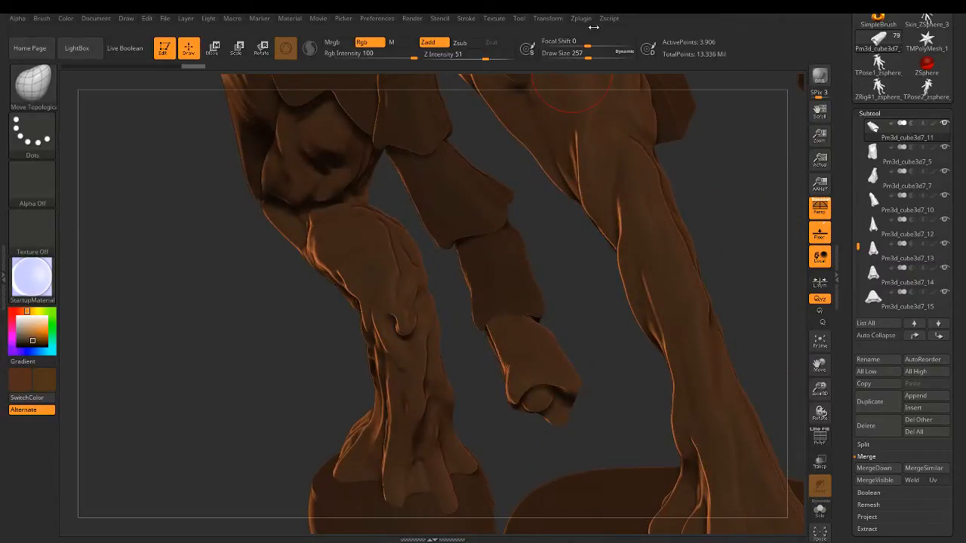
click(595, 56)
mouse_move(561, 363)
right_down()
mouse_move(545, 336)
mouse_move(559, 332)
mouse_move(498, 317)
mouse_move(475, 295)
mouse_move(507, 347)
mouse_move(495, 382)
right_up()
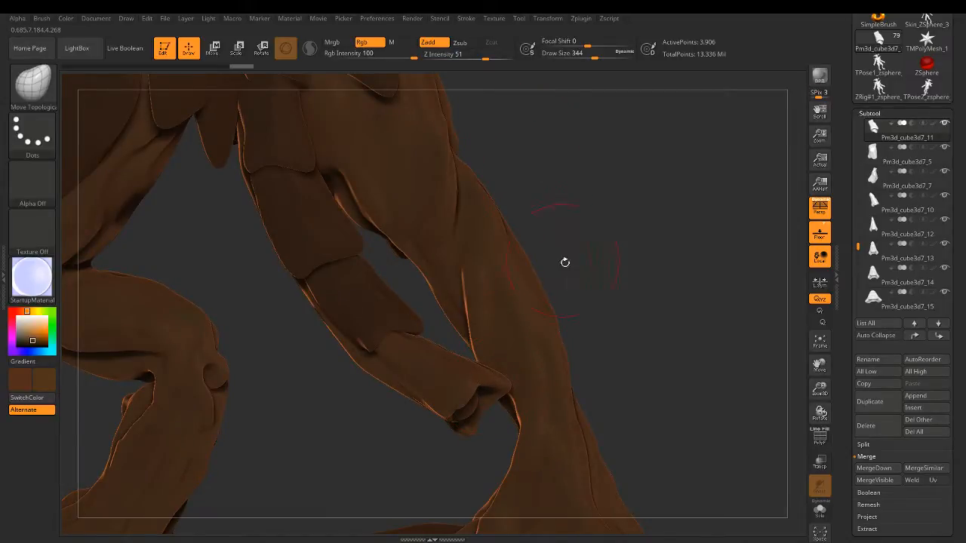
Step: Subdivide the Pm3d_cube3d7_11 plate once and switch to the ClayBuildup brush, with the draw size at 128
key(ctrl+d)
click(581, 54)
drag(578, 53, 572, 53)
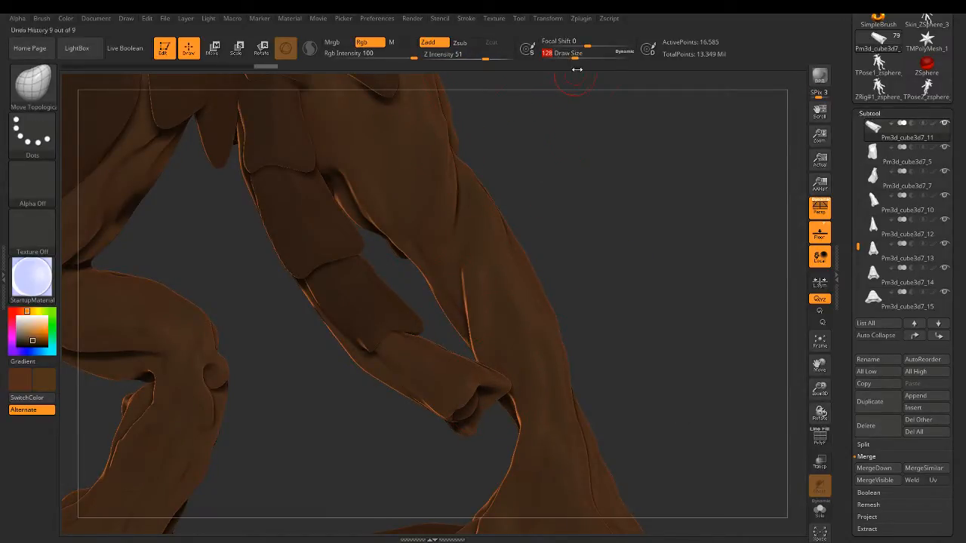
text(1)
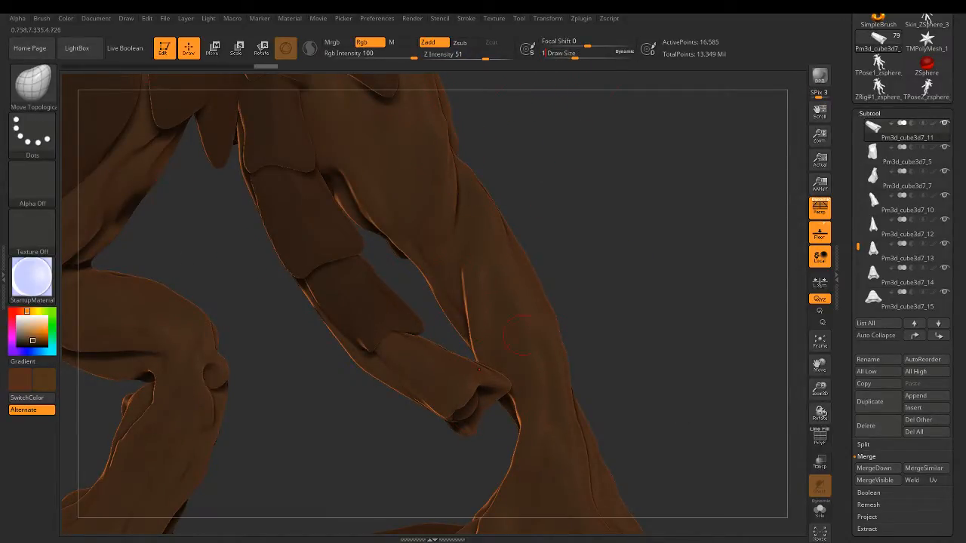
click(32, 83)
click(137, 96)
Step: Sculpt ClayBuildup strokes at draw size 46 from the notch in the plate's lower edge up its front
right_drag(484, 220, 461, 290)
ctrl+right_drag(420, 398, 454, 410)
alt+right_drag(449, 336, 448, 292)
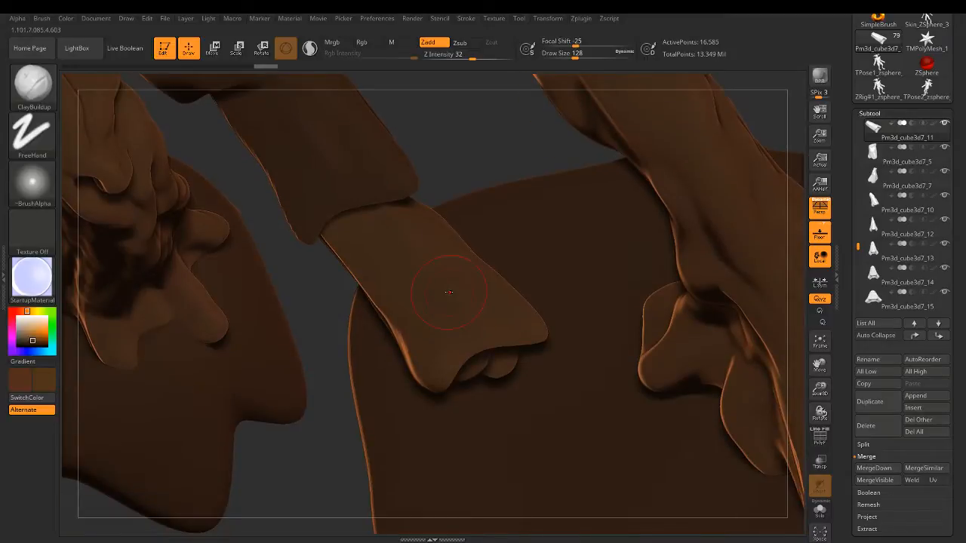
drag(447, 367, 456, 316)
drag(577, 55, 562, 56)
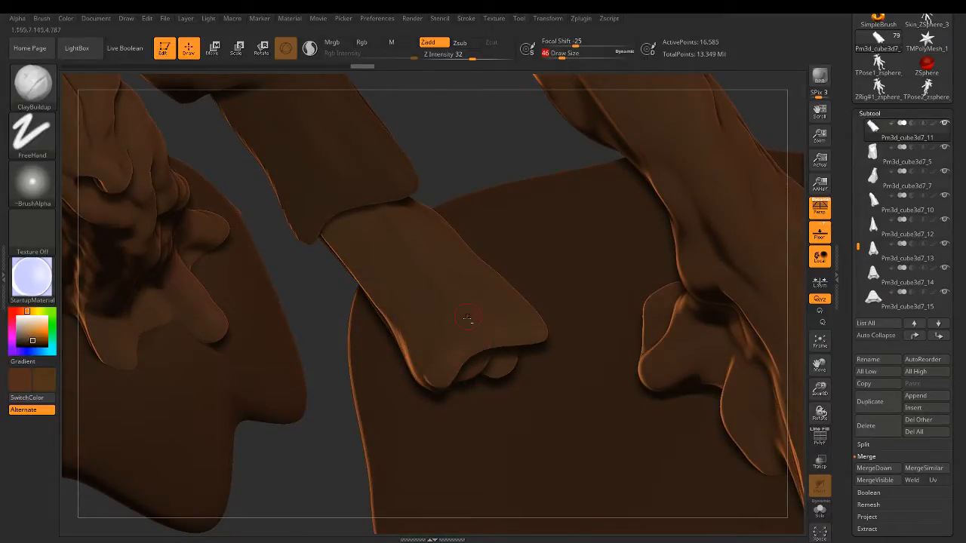
drag(473, 349, 474, 356)
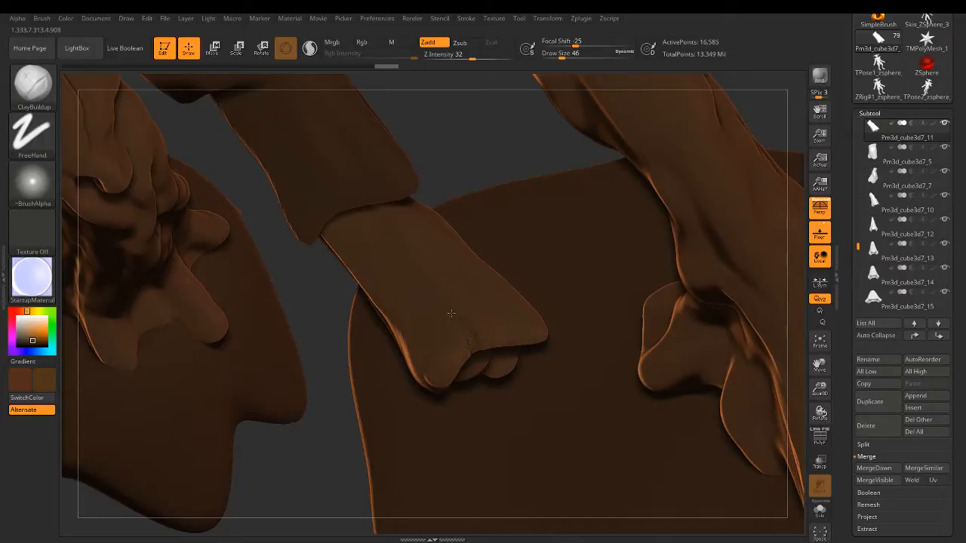
drag(451, 313, 443, 260)
drag(443, 326, 438, 285)
Step: Build up a broader fold above the notch on the plate's front with draw size 68
click(566, 56)
mouse_move(447, 331)
mouse_down()
mouse_move(456, 357)
mouse_move(444, 273)
mouse_up()
drag(475, 323, 442, 277)
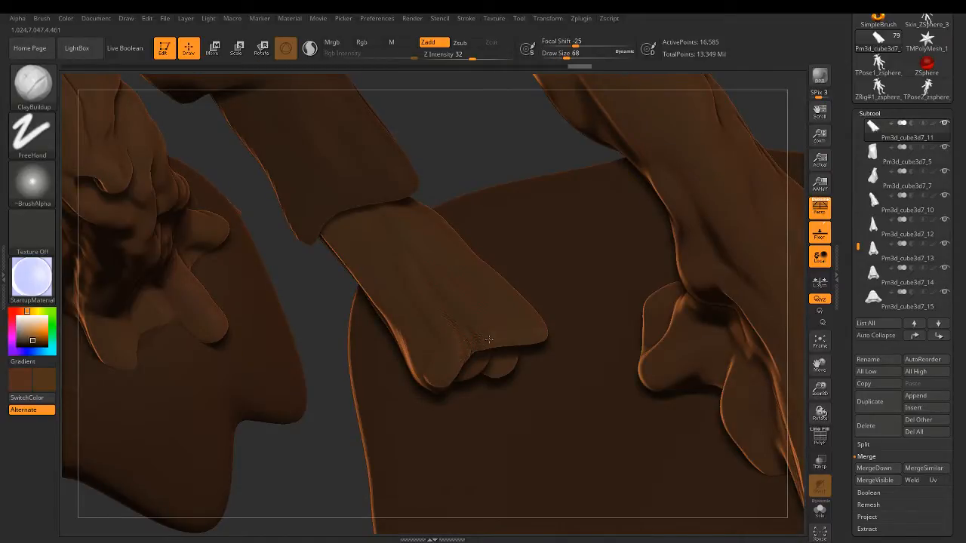
drag(489, 340, 485, 328)
Step: Build up raised clay forms along the plate's lower rim, above the round arm stump, undoing the first stroke
mouse_move(523, 281)
mouse_down()
mouse_move(521, 332)
mouse_move(490, 323)
mouse_move(555, 183)
mouse_up()
right_drag(516, 150, 510, 146)
mouse_move(573, 330)
mouse_down()
mouse_move(575, 315)
mouse_move(573, 329)
mouse_move(525, 320)
mouse_move(555, 314)
mouse_up()
mouse_move(639, 305)
mouse_down()
mouse_move(581, 313)
mouse_move(594, 286)
mouse_up()
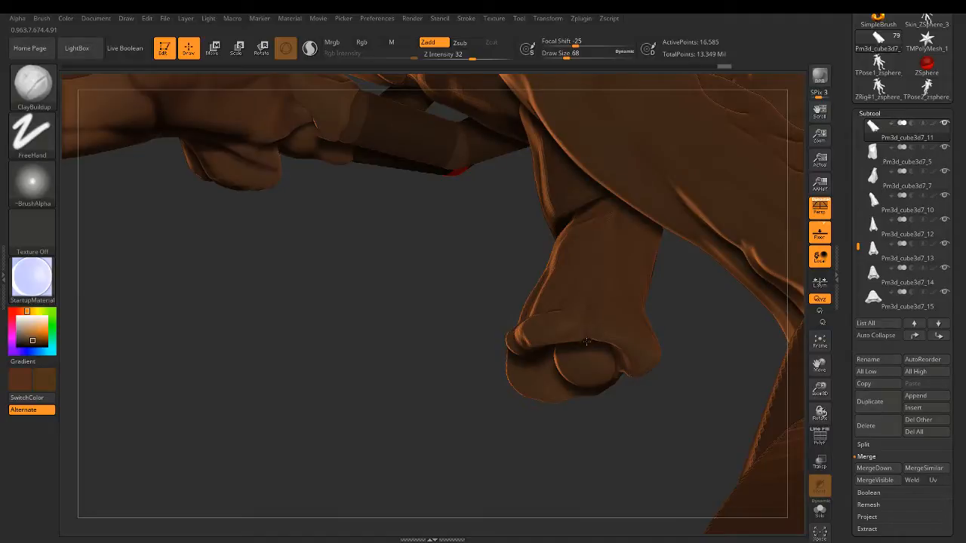
mouse_move(589, 337)
mouse_down()
mouse_move(612, 307)
mouse_move(625, 316)
mouse_move(619, 303)
mouse_up()
key(ctrl+z)
drag(647, 340, 654, 347)
drag(642, 293, 626, 298)
Step: Sculpt long folds from the plate's lower rim toward its upper end and smooth the strokes near the top
drag(620, 236, 618, 232)
mouse_move(592, 285)
mouse_down()
mouse_move(595, 267)
mouse_move(581, 296)
mouse_up()
drag(601, 264, 574, 319)
mouse_move(596, 272)
mouse_down()
mouse_move(613, 255)
mouse_move(590, 277)
mouse_up()
drag(628, 220, 659, 269)
key(shift)
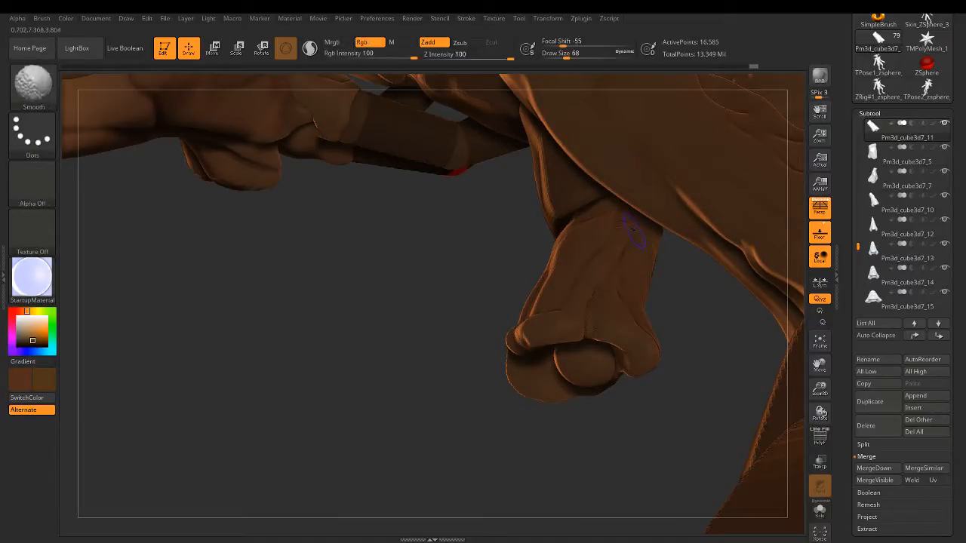
shift+drag(624, 244, 621, 222)
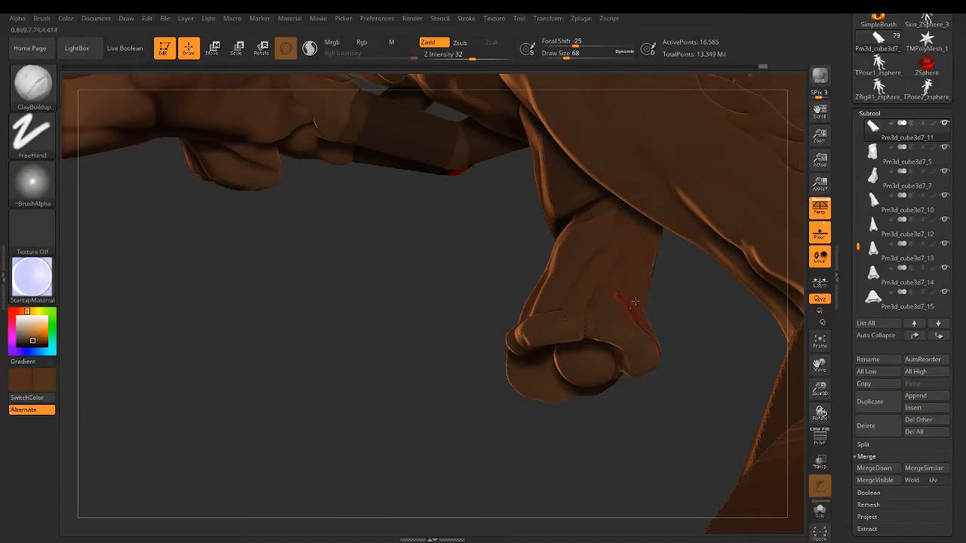
Step: Refine the central crease of the plate with ClayBuildup strokes at draw sizes 33 and 65
drag(614, 292, 619, 275)
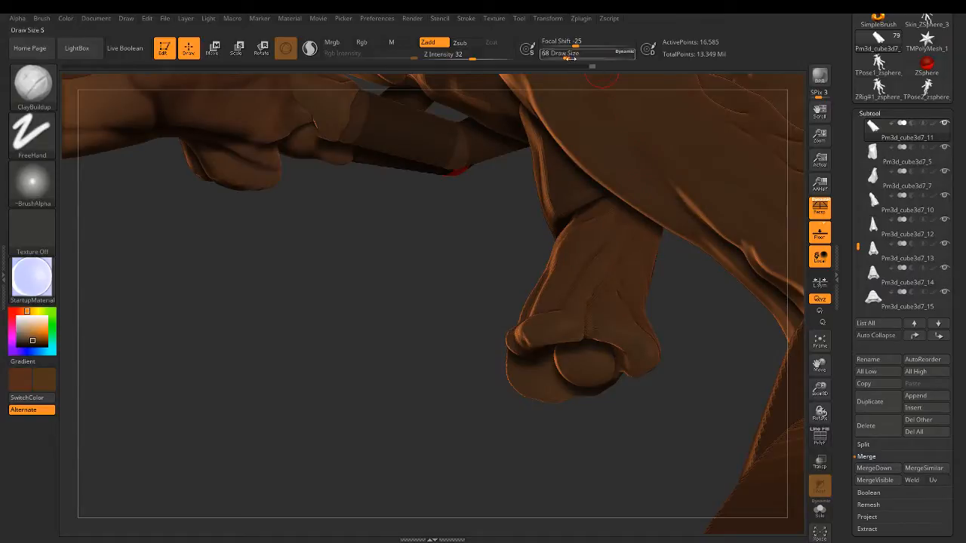
drag(566, 57, 559, 58)
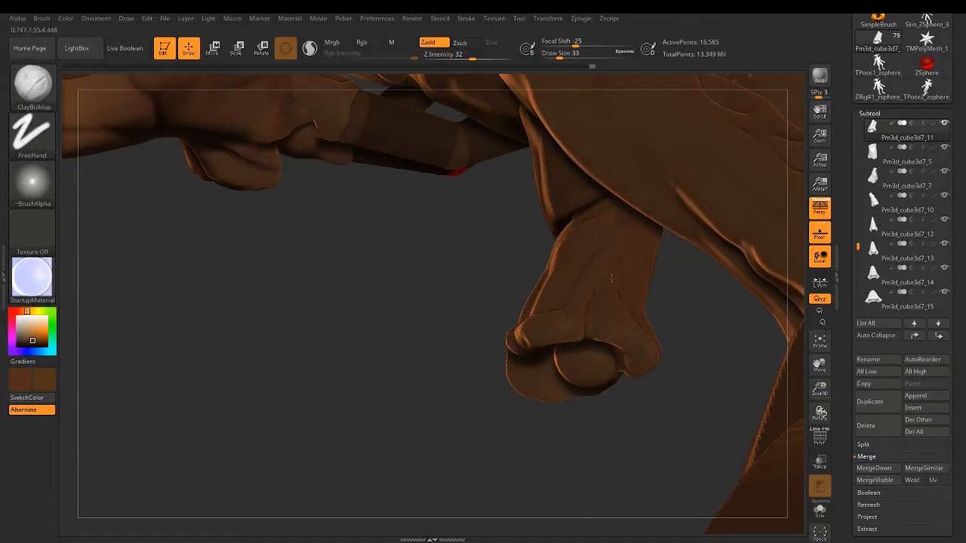
drag(606, 296, 607, 245)
drag(559, 58, 566, 57)
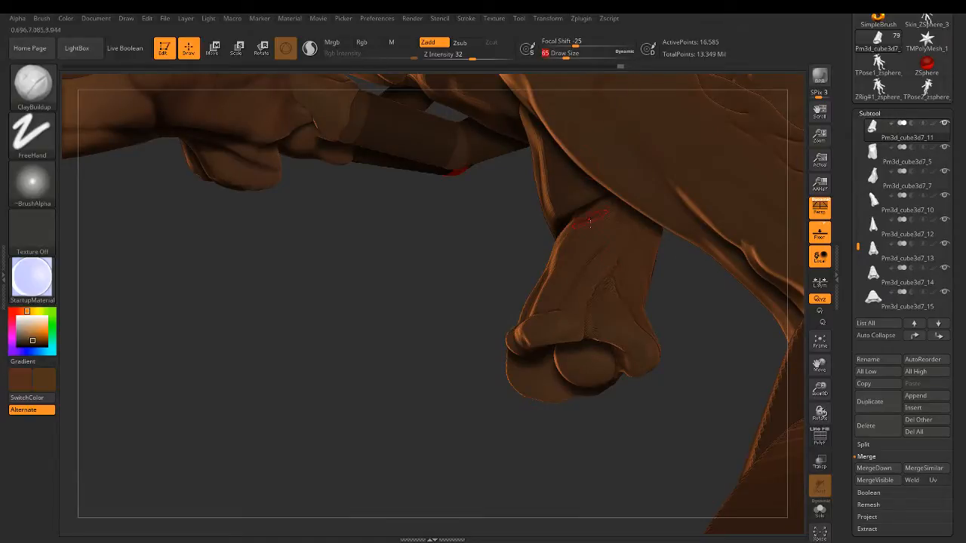
drag(603, 266, 623, 244)
Step: Add finer folds around the plate's notch and along its side lobe with ClayBuildup at draw size 41
drag(564, 56, 560, 56)
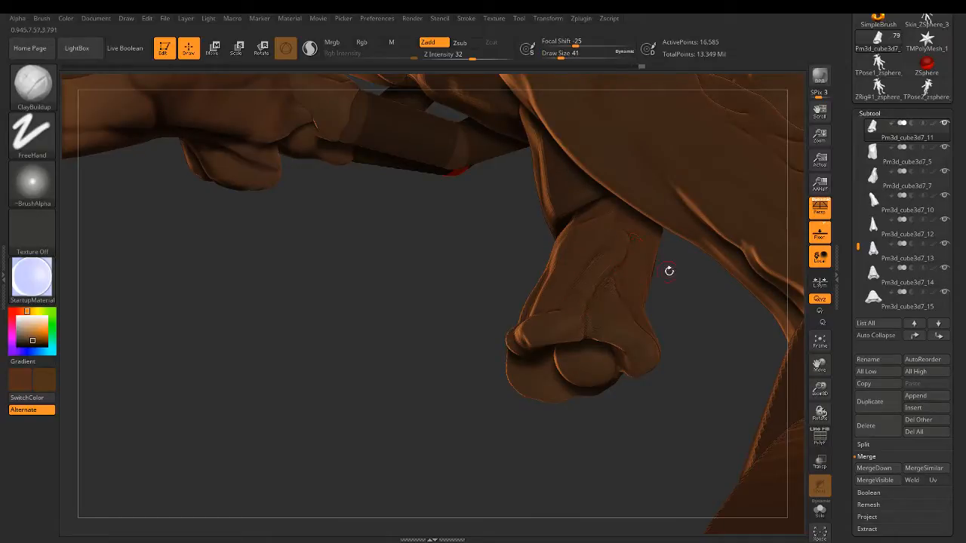
mouse_move(668, 269)
right_down()
mouse_move(680, 263)
mouse_move(664, 269)
right_up()
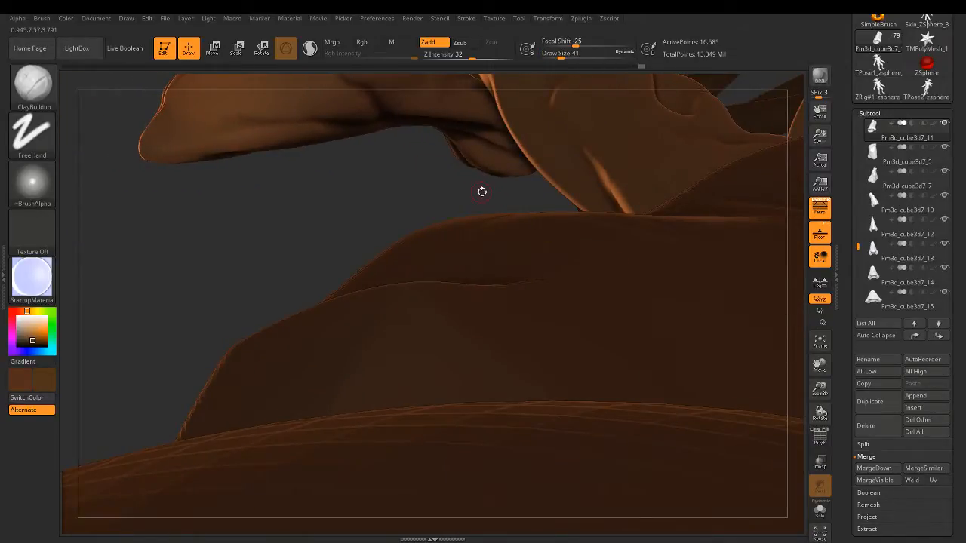
right_drag(481, 190, 608, 272)
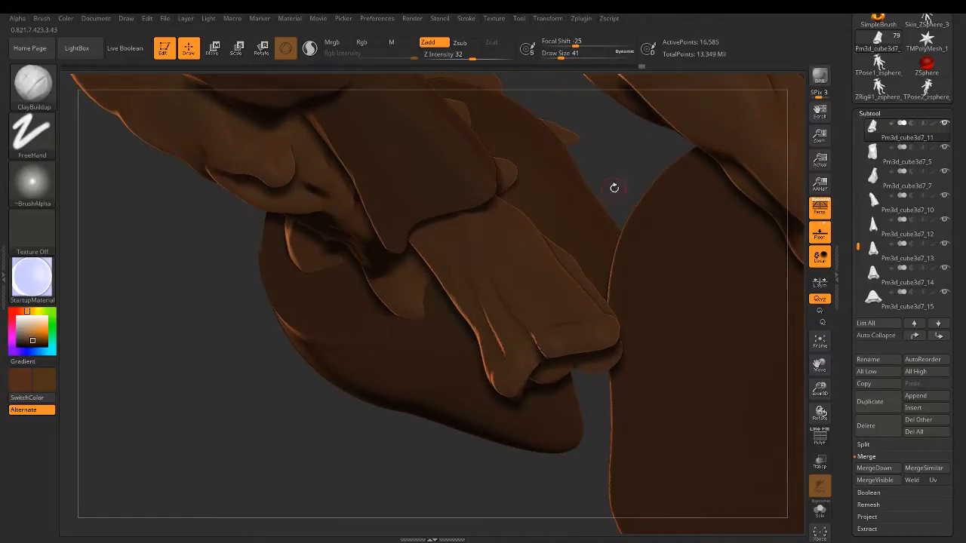
right_drag(612, 174, 518, 291)
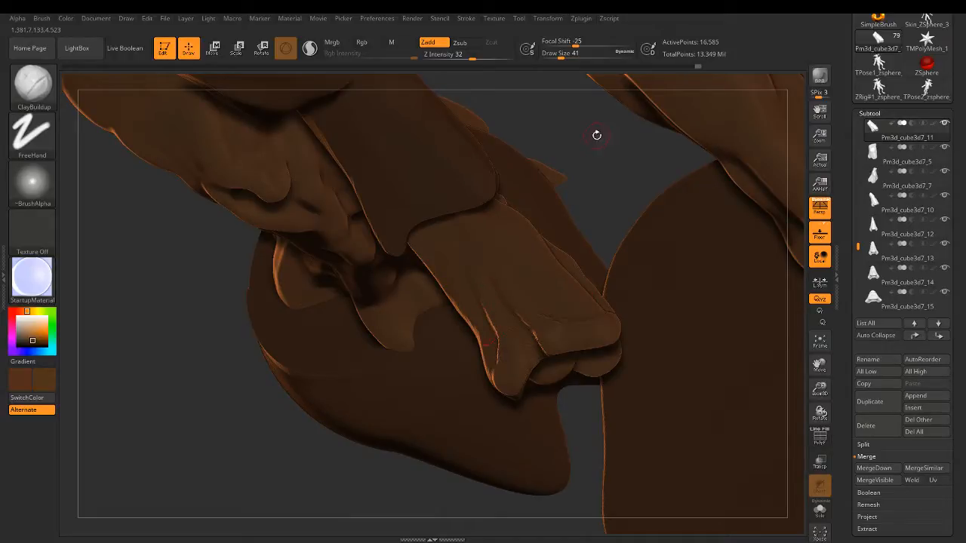
drag(597, 134, 555, 389)
drag(557, 238, 568, 208)
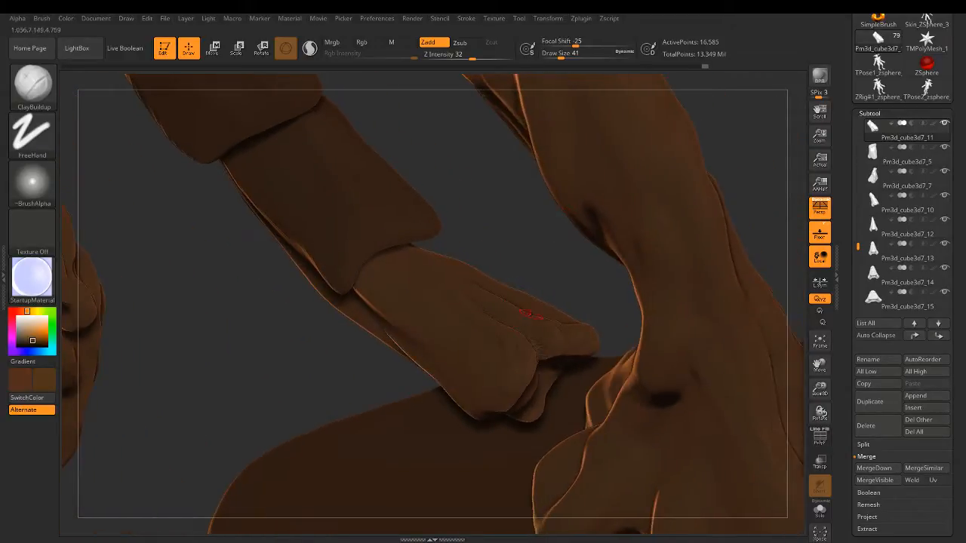
drag(512, 367, 501, 347)
drag(551, 280, 571, 165)
Step: Build up the rounded lower lobe on the plate's outer side at draw size 54 and smooth its surface
drag(560, 57, 564, 57)
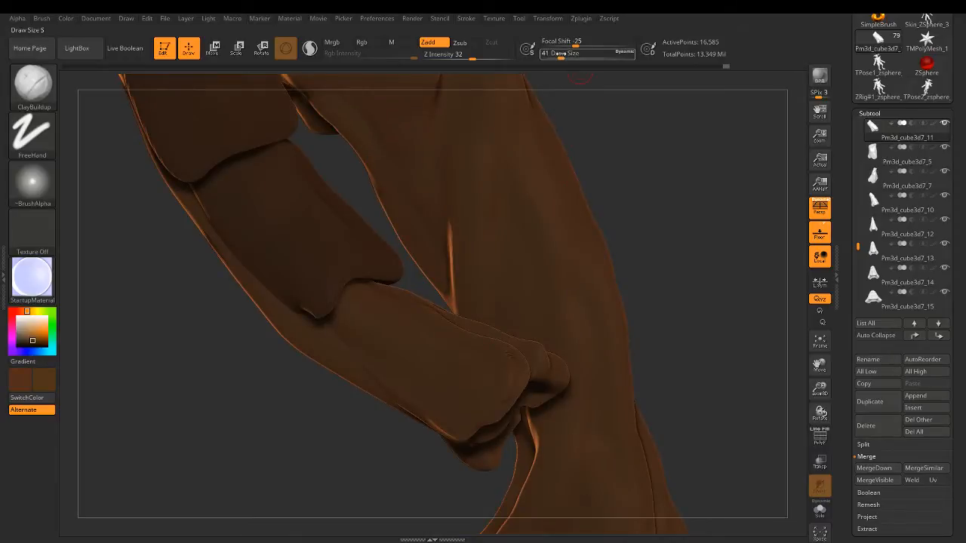
drag(637, 241, 624, 250)
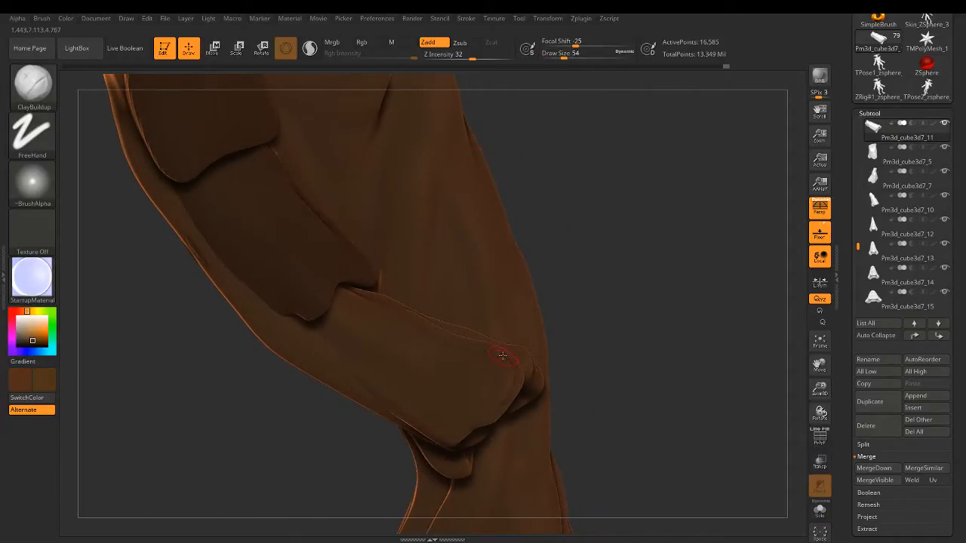
drag(483, 413, 491, 383)
key(shift)
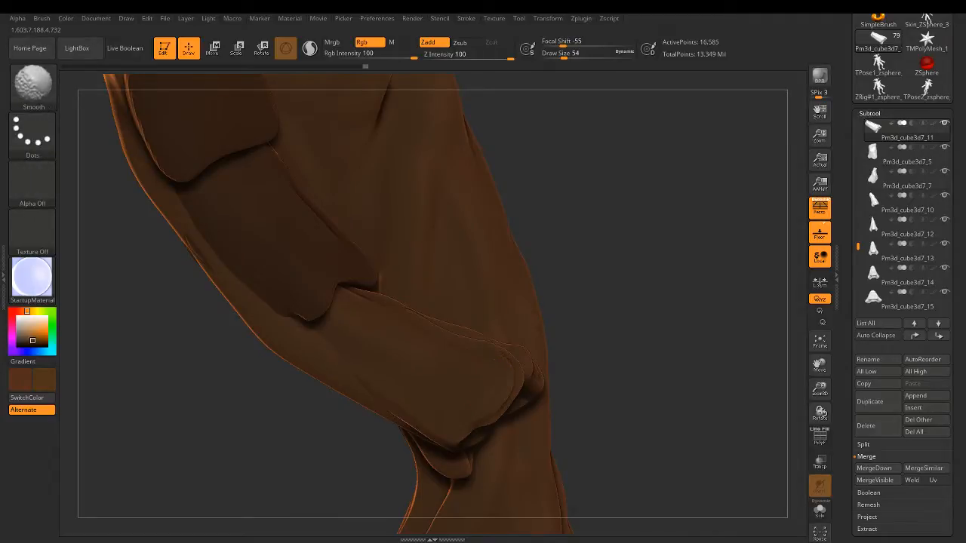
shift+drag(477, 353, 452, 323)
drag(487, 373, 459, 323)
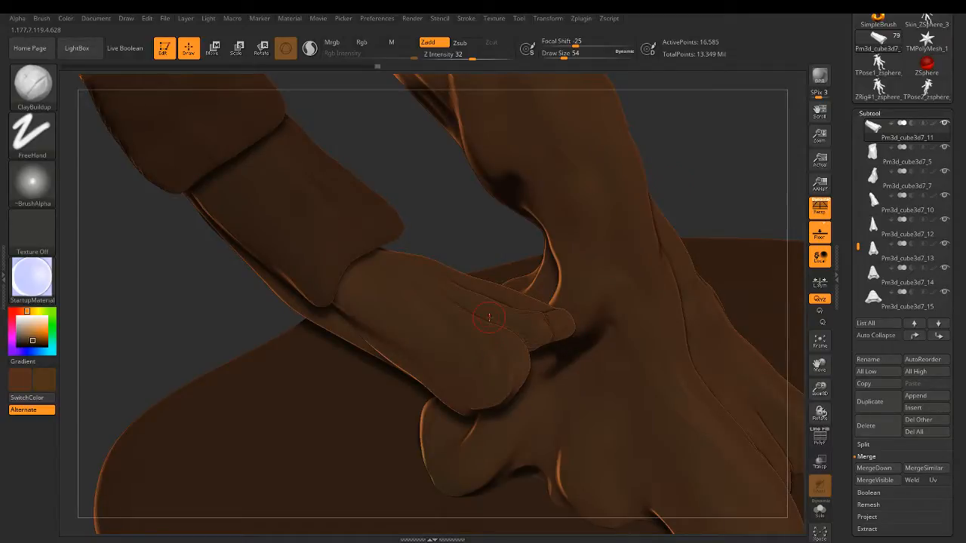
right_drag(489, 317, 460, 325)
key(shift)
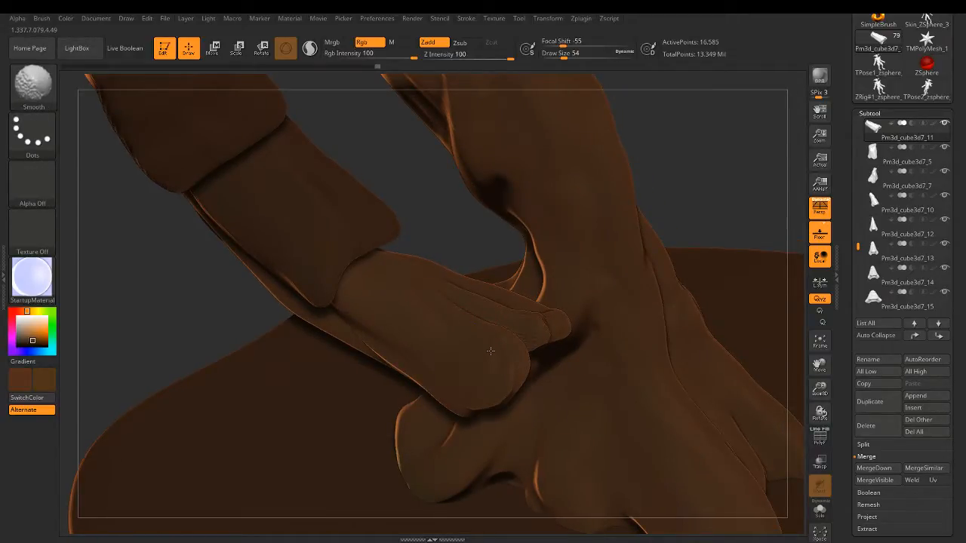
shift+drag(489, 361, 684, 163)
Step: Reinforce the folds between the plate's side lobe and its front with more ClayBuildup strokes
right_drag(683, 163, 507, 400)
mouse_move(538, 306)
mouse_down()
mouse_move(517, 305)
mouse_move(556, 299)
mouse_move(529, 304)
mouse_up()
right_drag(502, 156, 594, 262)
drag(537, 299, 561, 295)
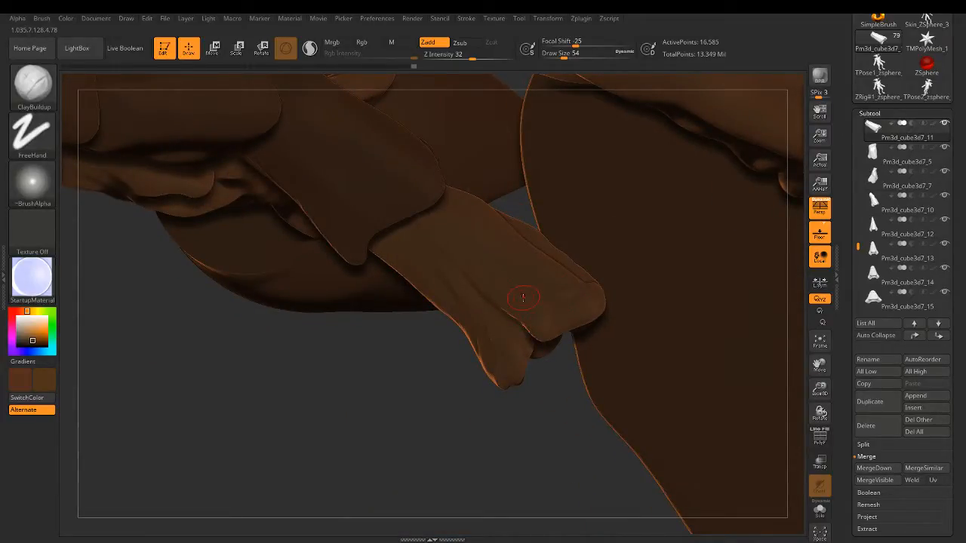
Step: Sculpt the underside of the plate's open end around the round arm stump
ctrl+right_drag(539, 378, 519, 294)
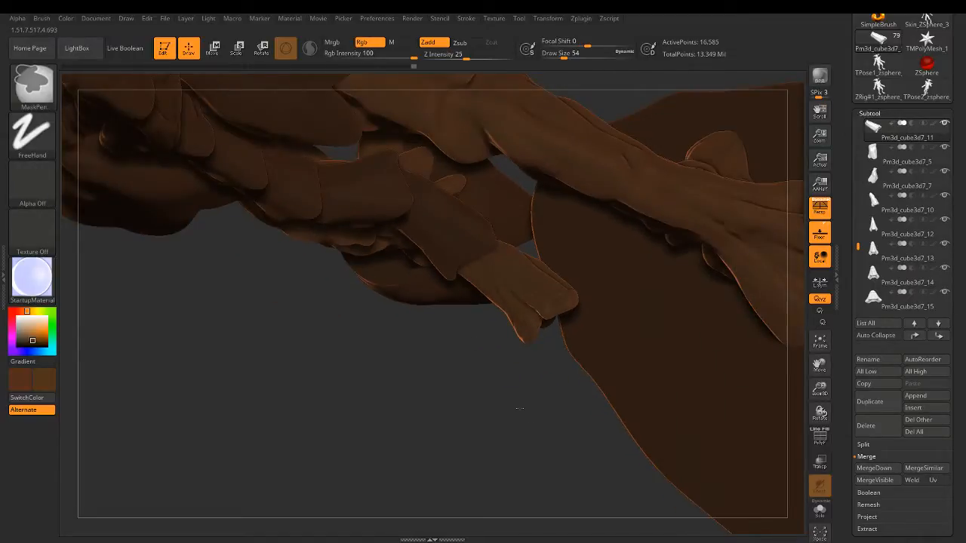
mouse_move(520, 409)
ctrl+right_down()
mouse_move(497, 360)
mouse_move(689, 397)
mouse_move(538, 276)
ctrl+right_up()
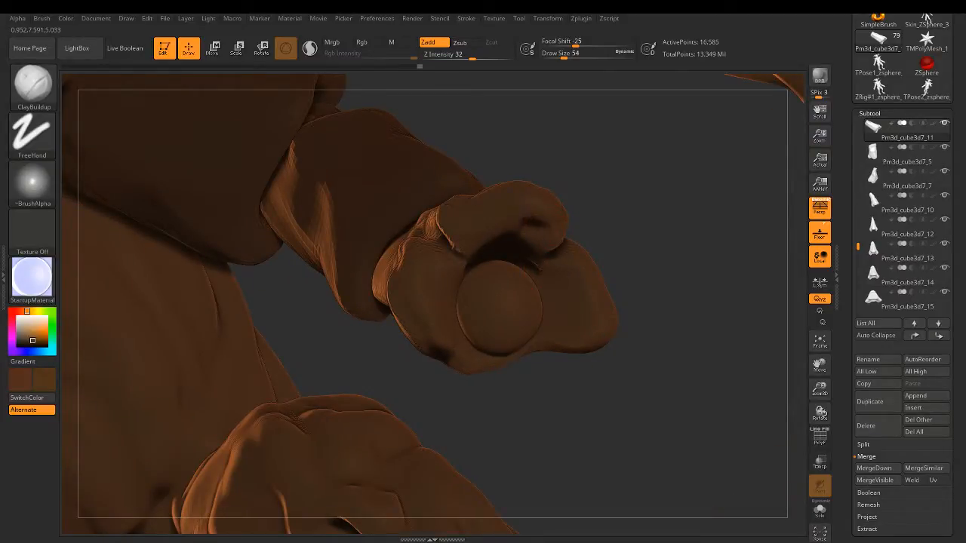
mouse_move(486, 239)
mouse_down()
mouse_move(489, 246)
mouse_move(516, 233)
mouse_up()
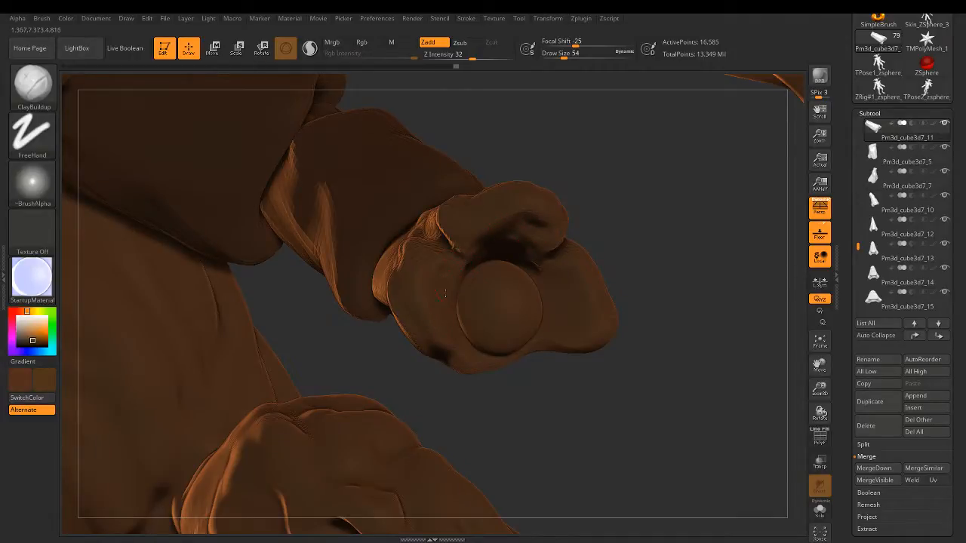
mouse_move(663, 228)
mouse_down()
mouse_move(581, 239)
mouse_move(575, 222)
mouse_move(587, 228)
mouse_up()
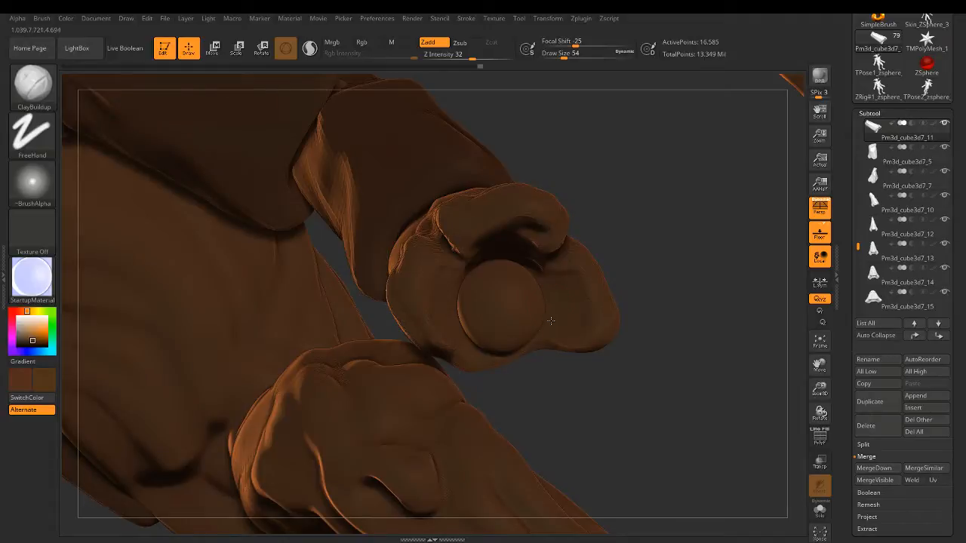
Step: Switch to the Recovered_Tool subtool and sculpt the round arm stump inside the plate's opening
alt+click(462, 370)
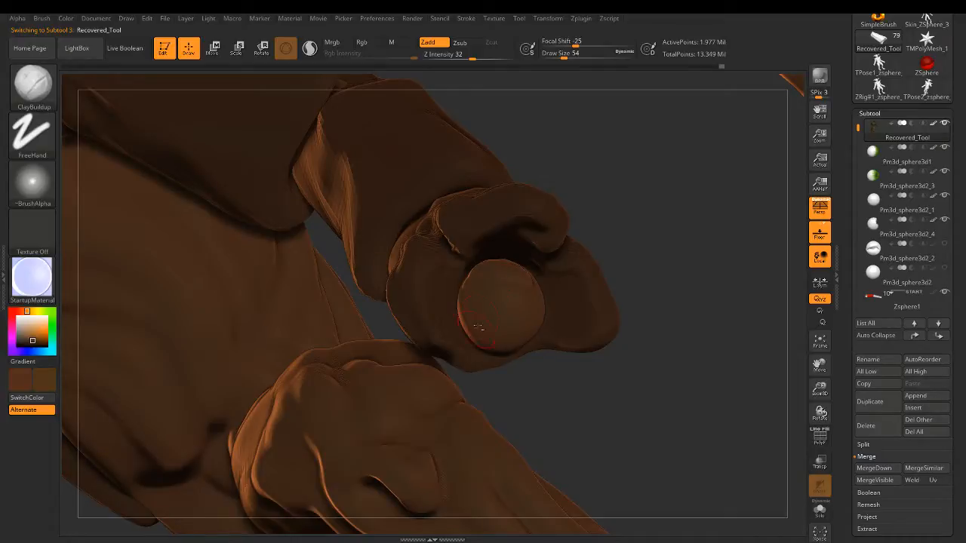
mouse_move(480, 327)
mouse_down()
mouse_move(511, 329)
mouse_move(537, 310)
mouse_move(535, 291)
mouse_move(534, 325)
mouse_move(538, 296)
mouse_up()
mouse_move(516, 342)
mouse_down()
mouse_move(469, 329)
mouse_move(462, 294)
mouse_move(493, 257)
mouse_up()
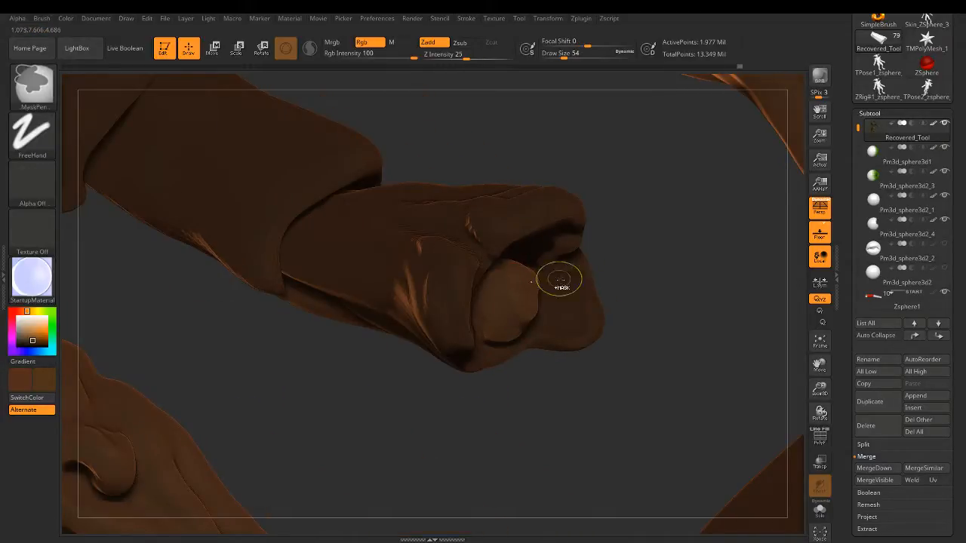
drag(560, 280, 351, 262)
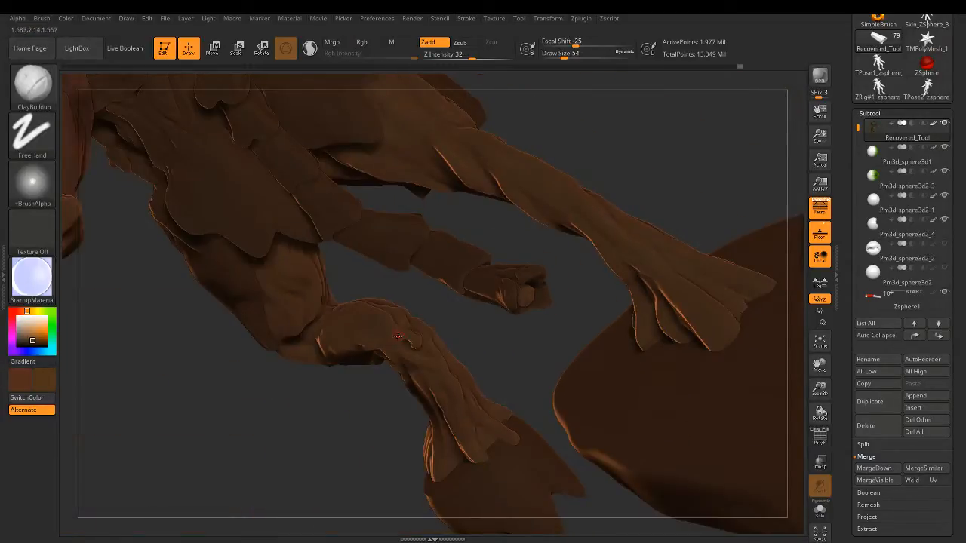
Step: Select the next plate up the arm, Pm3d_cube3d7_9, for ClayBuildup sculpting and subdivide it once
key(b)
key(c)
key(b)
mouse_move(425, 324)
mouse_down()
mouse_move(393, 301)
mouse_move(424, 329)
mouse_move(462, 336)
mouse_up()
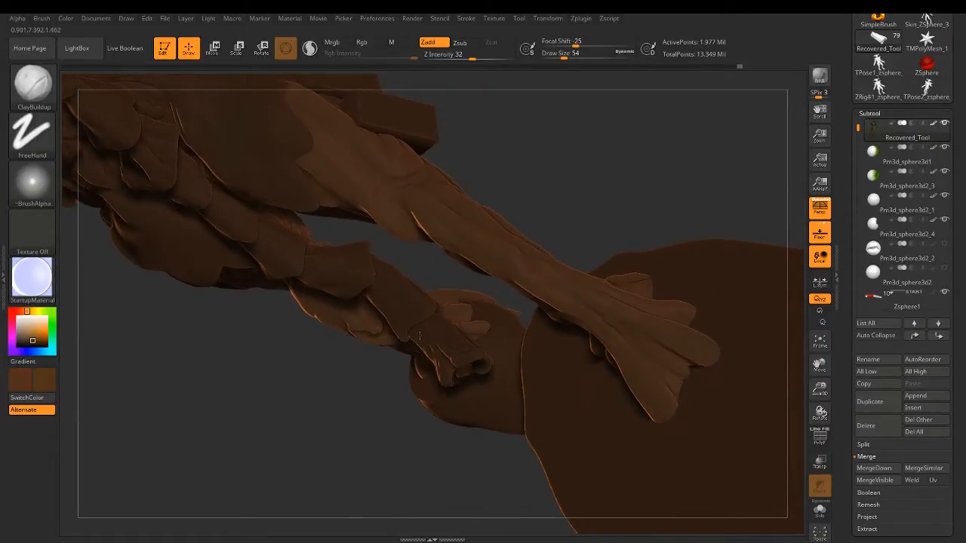
alt+click(464, 337)
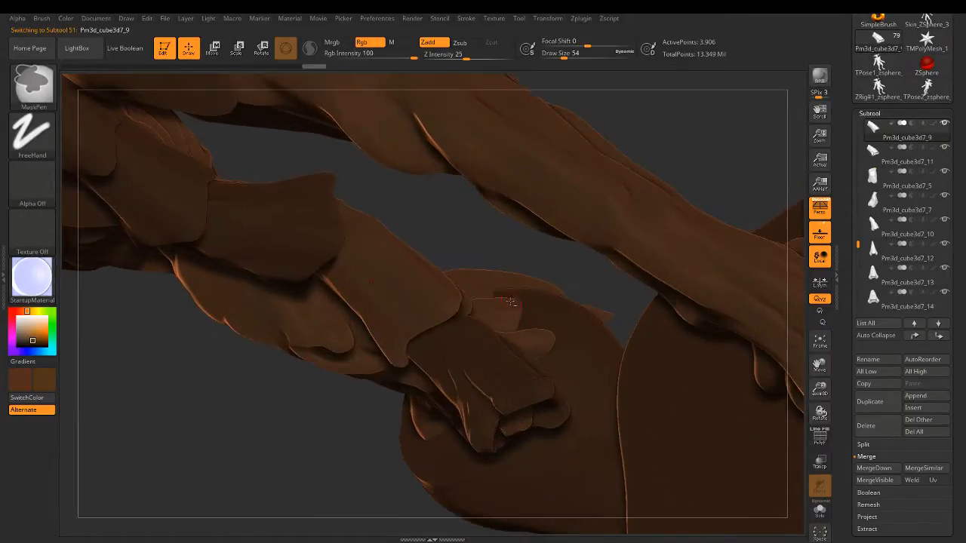
drag(528, 249, 517, 239)
mouse_move(477, 211)
mouse_down()
mouse_move(481, 226)
mouse_move(530, 254)
mouse_up()
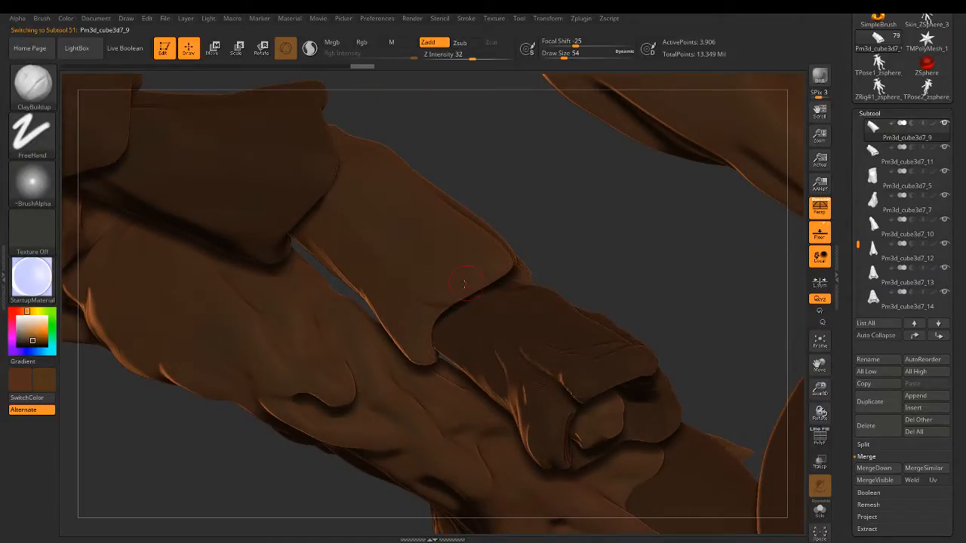
ctrl+drag(524, 210, 537, 227)
Step: Build up folds around the notch in the Pm3d_cube3d7_9 plate's lower edge and isolate the plate
mouse_move(413, 286)
mouse_down()
mouse_move(436, 299)
mouse_move(509, 264)
mouse_move(551, 206)
mouse_up()
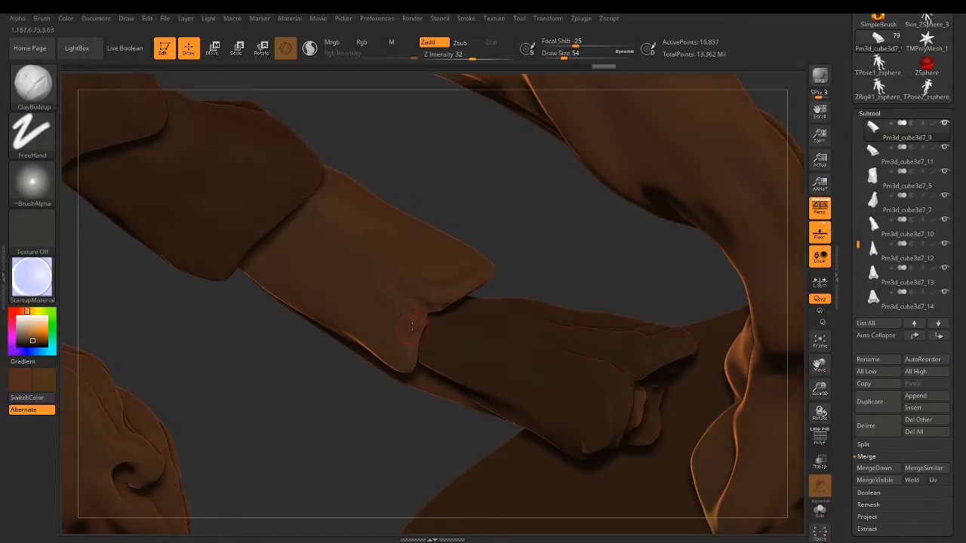
mouse_move(412, 327)
mouse_down()
mouse_move(407, 356)
mouse_move(412, 334)
mouse_up()
drag(546, 215, 518, 269)
click(820, 509)
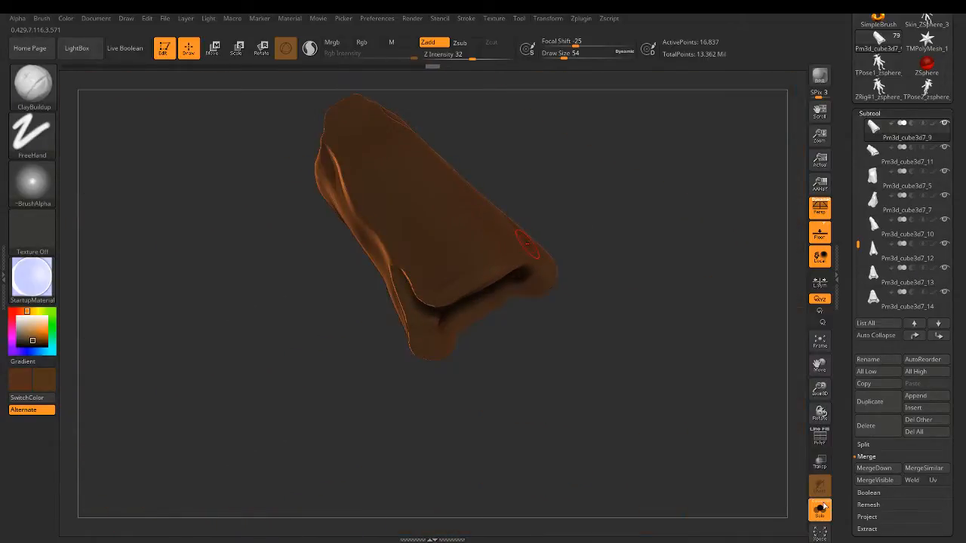
Step: Build up clay with ClayBuildup on the isolated plate's lower end, around the notch and the adjoining corner
drag(610, 267, 595, 283)
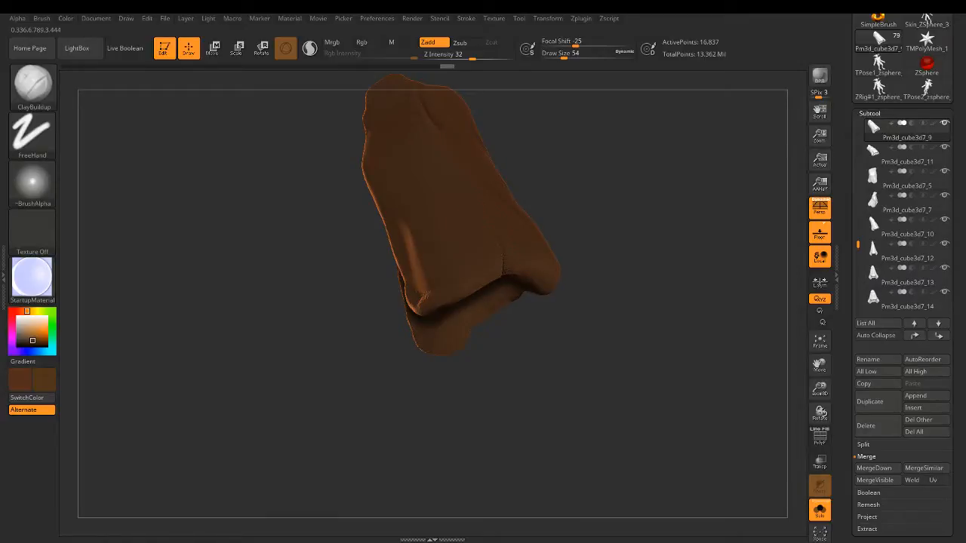
right_drag(469, 277, 522, 221)
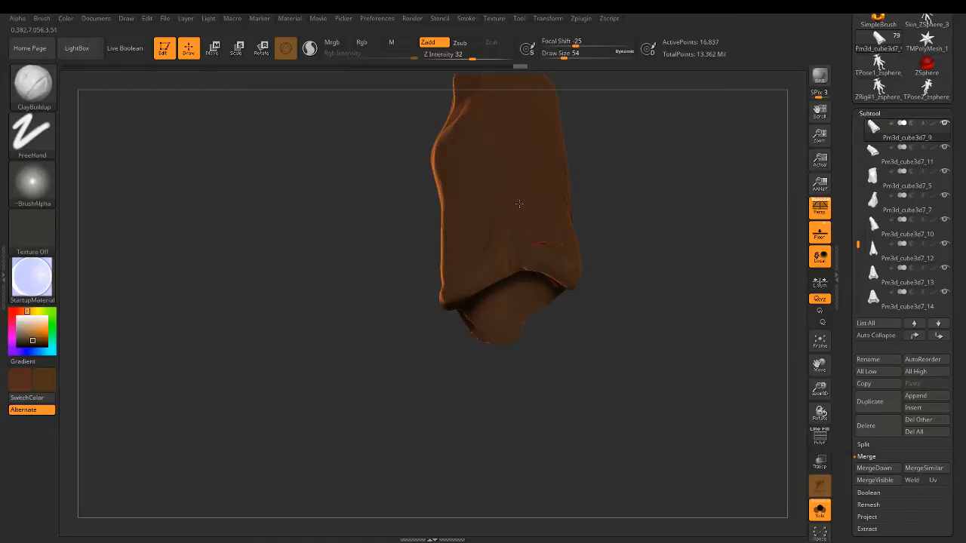
drag(536, 228, 575, 266)
drag(516, 214, 488, 266)
mouse_move(634, 219)
mouse_down()
mouse_move(694, 213)
mouse_move(651, 200)
mouse_up()
mouse_move(518, 238)
mouse_down()
mouse_move(478, 255)
mouse_move(463, 227)
mouse_up()
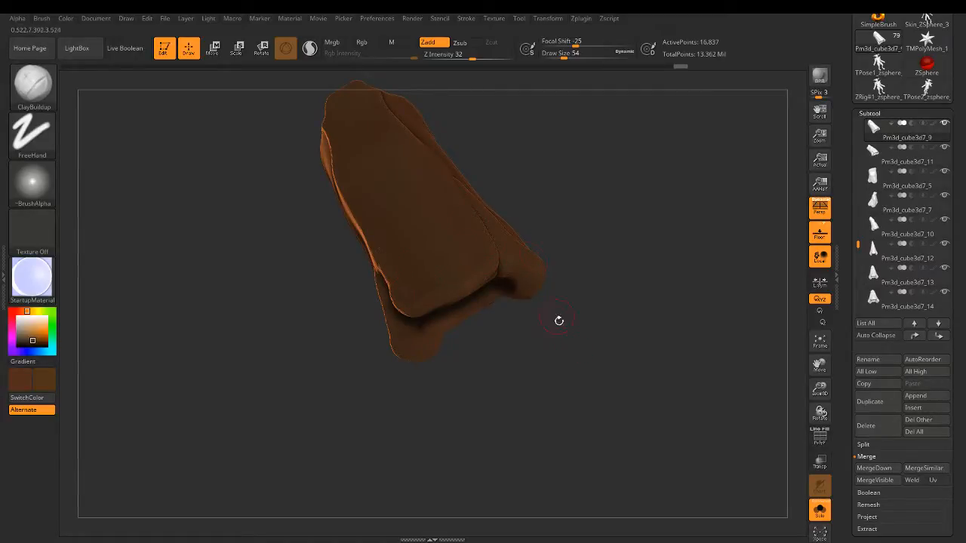
Step: Sculpt folds running down into the two corner lobes on either side of the plate's notch
mouse_move(574, 349)
mouse_down()
mouse_move(572, 327)
mouse_move(599, 287)
mouse_move(599, 318)
mouse_up()
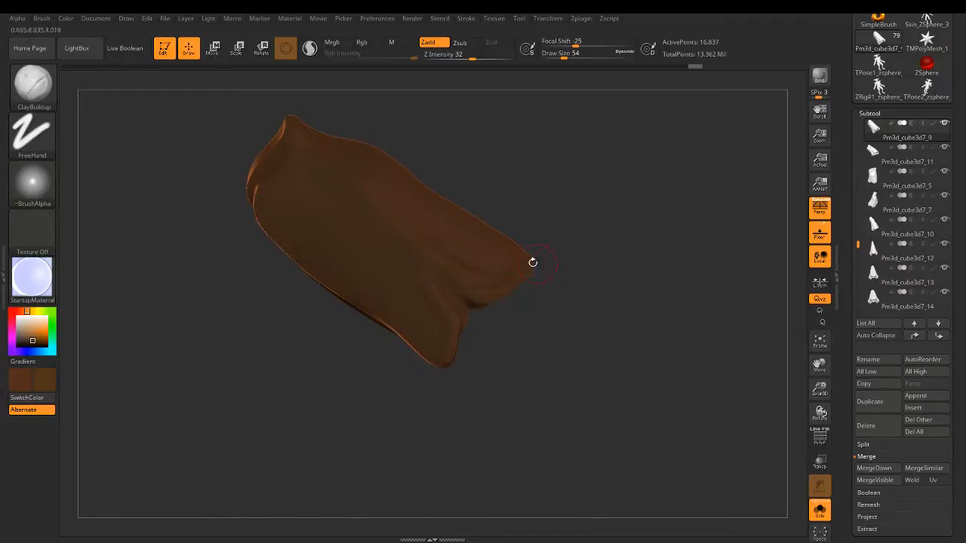
drag(444, 243, 508, 266)
mouse_move(411, 276)
mouse_down()
mouse_move(440, 327)
mouse_move(434, 355)
mouse_up()
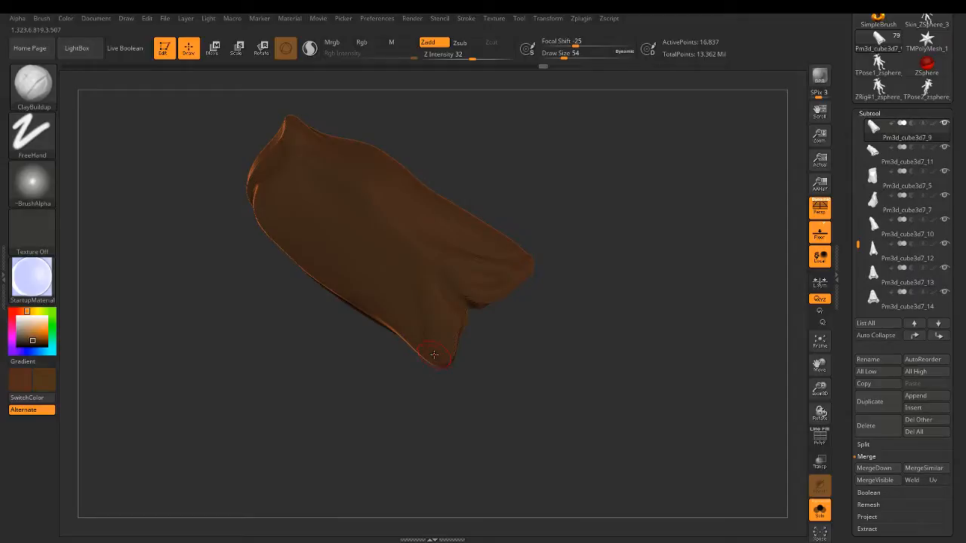
drag(568, 247, 557, 272)
mouse_move(459, 274)
mouse_down()
mouse_move(513, 271)
mouse_move(516, 260)
mouse_up()
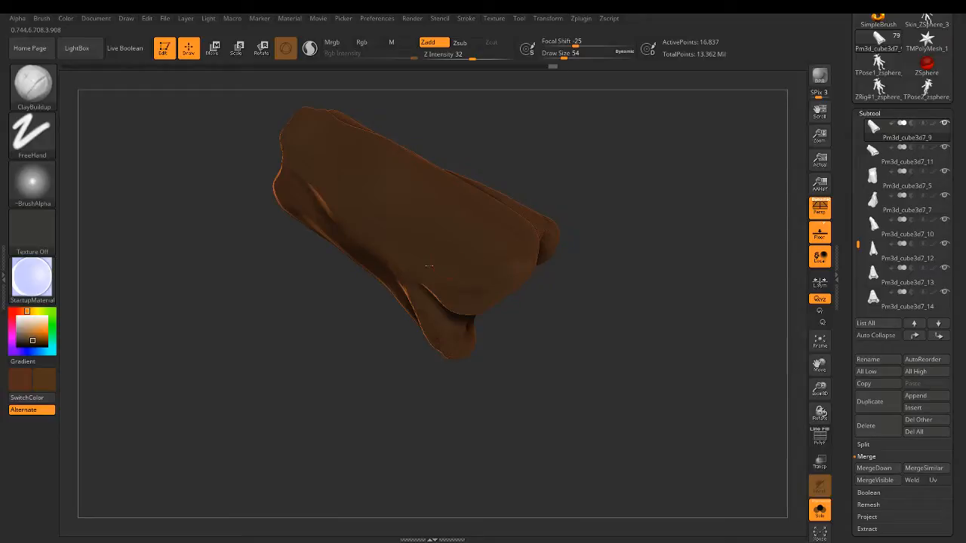
mouse_move(429, 266)
mouse_down()
mouse_move(498, 261)
mouse_move(486, 291)
mouse_move(500, 282)
mouse_move(482, 289)
mouse_up()
Step: Build up the rounded end of the plate's wide flap and smooth its surface and rim
right_drag(528, 285, 546, 250)
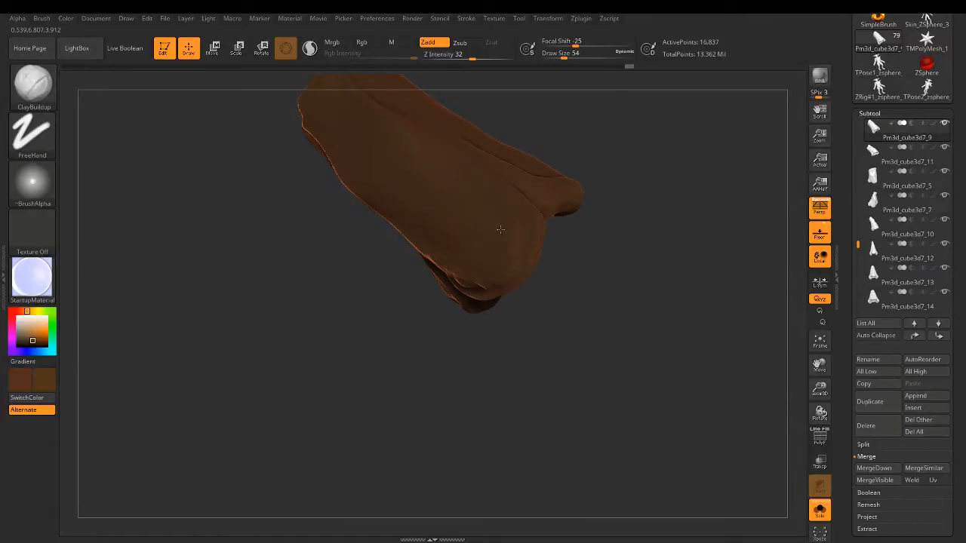
drag(495, 201, 564, 196)
key(shift)
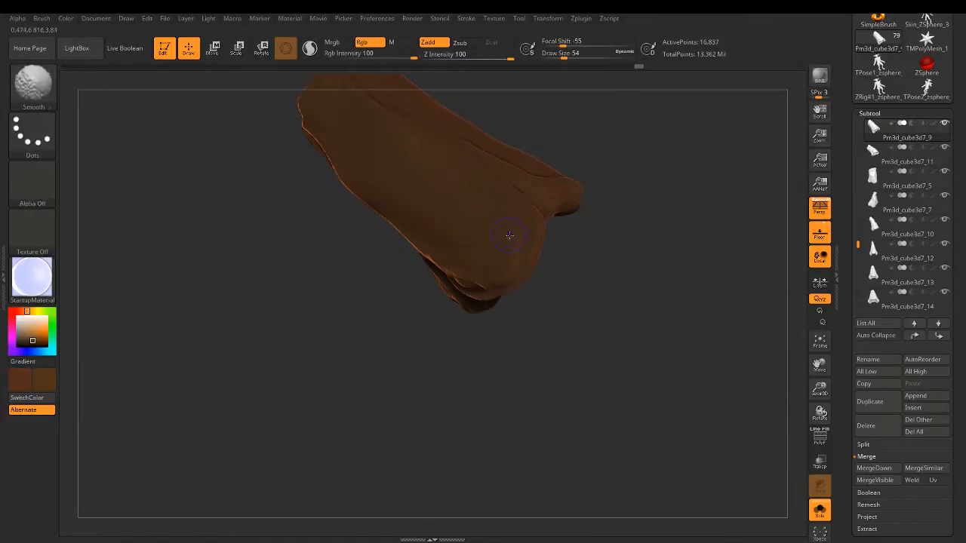
shift+drag(488, 195, 539, 214)
shift+drag(455, 262, 518, 277)
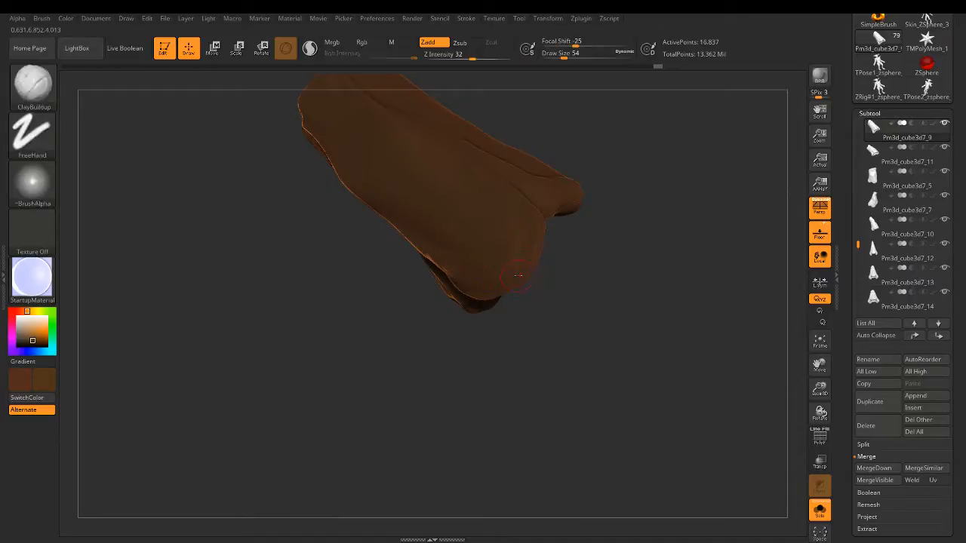
Step: Sculpt the plate's end face with ClayBuildup, working around the central hollow and out toward the rim
mouse_move(537, 207)
mouse_down()
mouse_move(566, 337)
mouse_move(539, 312)
mouse_move(550, 278)
mouse_move(514, 261)
mouse_move(483, 269)
mouse_move(492, 281)
mouse_move(541, 270)
mouse_up()
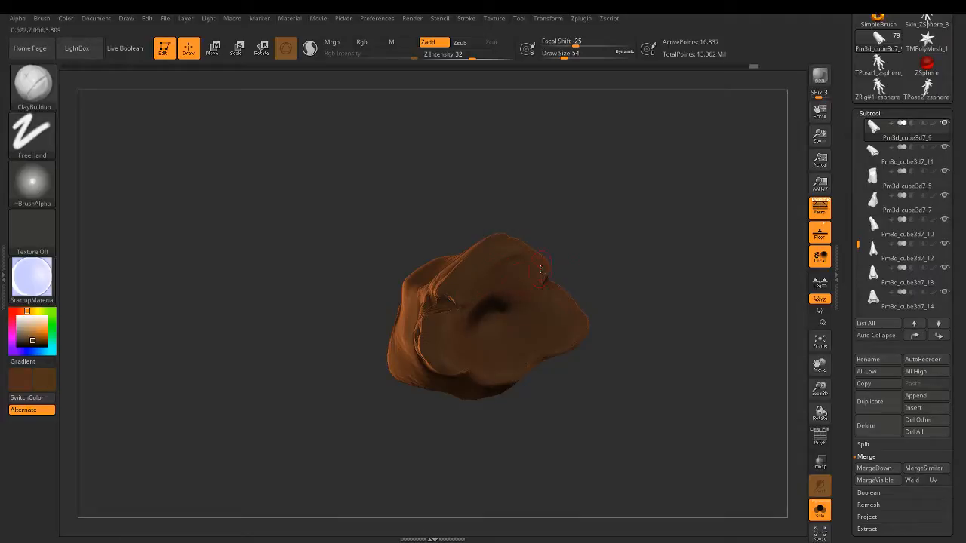
mouse_move(565, 329)
mouse_down()
mouse_move(550, 343)
mouse_move(454, 334)
mouse_move(464, 326)
mouse_move(463, 351)
mouse_move(466, 331)
mouse_up()
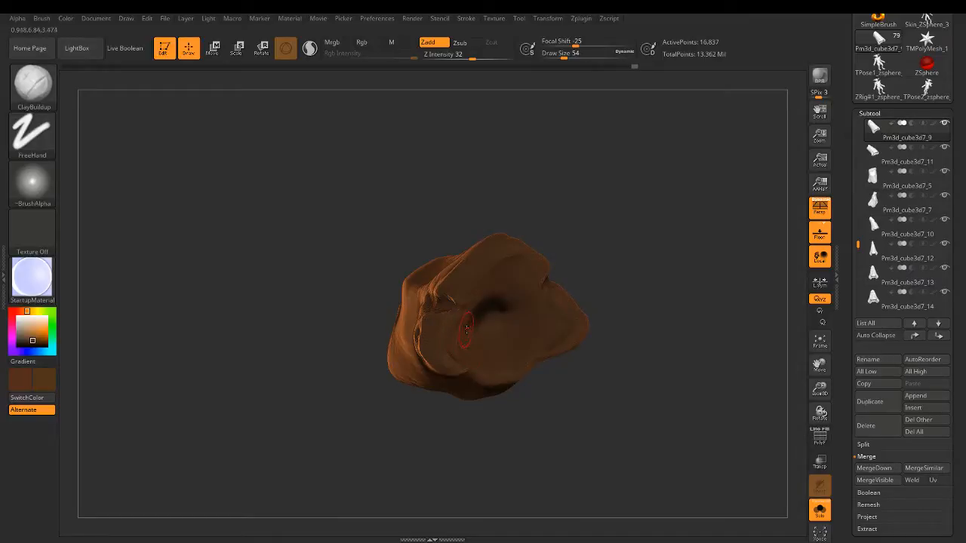
mouse_move(507, 283)
mouse_down()
mouse_move(483, 285)
mouse_move(530, 290)
mouse_move(550, 322)
mouse_up()
mouse_move(518, 351)
mouse_down()
mouse_move(535, 313)
mouse_move(504, 364)
mouse_up()
mouse_move(490, 309)
mouse_down()
mouse_move(479, 277)
mouse_move(531, 263)
mouse_up()
mouse_move(606, 341)
mouse_down()
mouse_move(577, 303)
mouse_move(606, 322)
mouse_move(535, 314)
mouse_move(587, 367)
mouse_move(483, 373)
mouse_up()
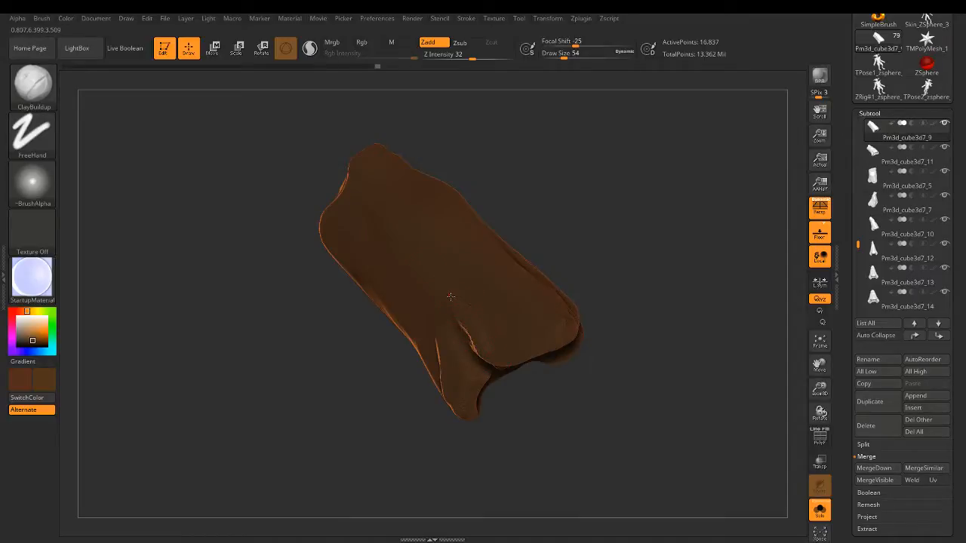
Step: Extend the fold lines from the notch up along the middle of the plate's outer face
mouse_move(412, 276)
mouse_down()
mouse_move(363, 242)
mouse_move(439, 323)
mouse_move(432, 307)
mouse_up()
mouse_move(532, 177)
mouse_down()
mouse_move(542, 157)
mouse_move(516, 213)
mouse_up()
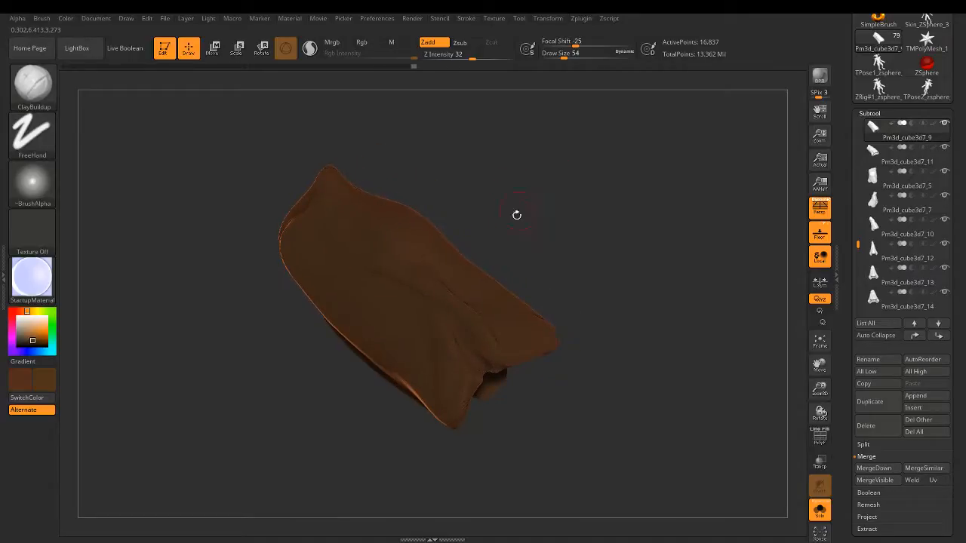
mouse_move(438, 309)
mouse_down()
mouse_move(451, 326)
mouse_move(448, 349)
mouse_up()
drag(397, 275, 449, 305)
drag(610, 253, 537, 284)
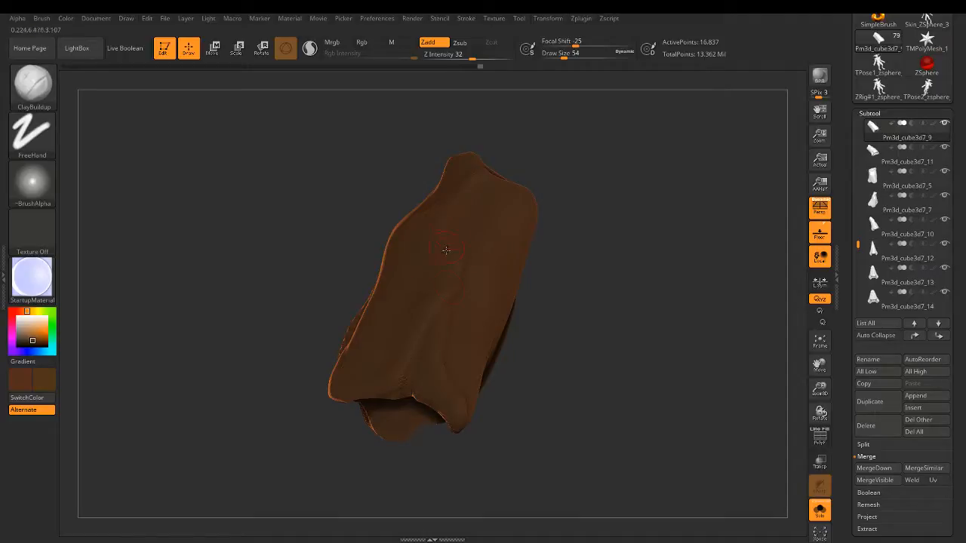
drag(539, 302, 456, 273)
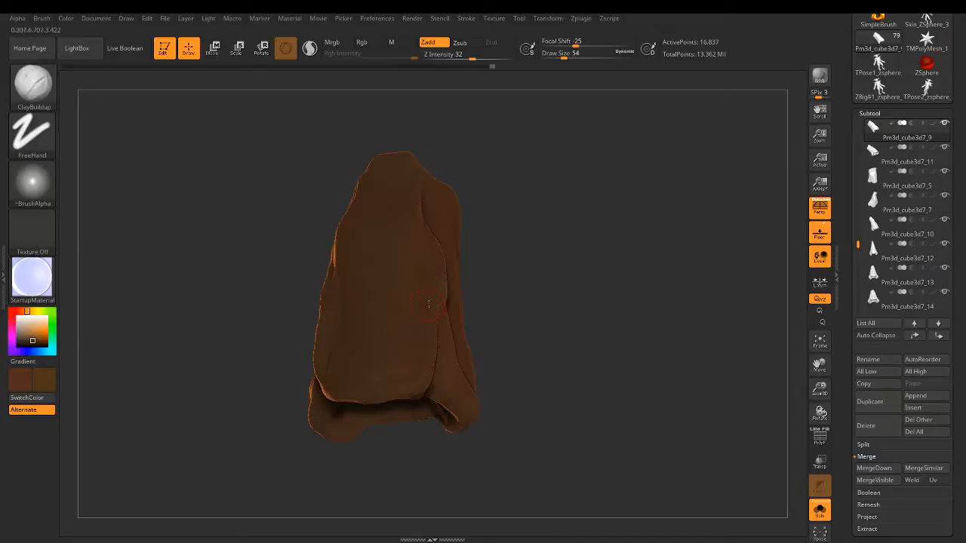
Step: Build up the lower part of the plate's broad rounded flap and smooth the area along its bottom edge
mouse_move(428, 303)
mouse_down()
mouse_move(420, 360)
mouse_move(414, 334)
mouse_up()
click(383, 376)
click(362, 376)
mouse_move(498, 324)
mouse_down()
mouse_move(539, 282)
mouse_move(552, 295)
mouse_move(452, 319)
mouse_up()
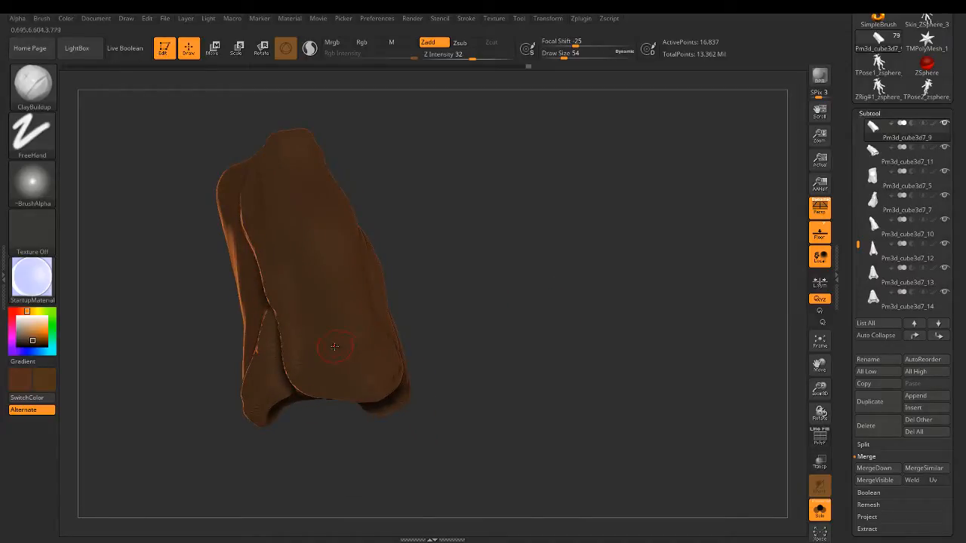
mouse_move(334, 347)
mouse_down()
mouse_move(313, 340)
mouse_move(307, 369)
mouse_move(310, 359)
mouse_up()
mouse_move(318, 318)
mouse_down()
mouse_move(321, 350)
mouse_move(365, 377)
mouse_move(318, 373)
mouse_move(322, 365)
mouse_up()
mouse_move(423, 294)
mouse_down()
mouse_move(500, 244)
mouse_move(468, 287)
mouse_move(435, 305)
mouse_up()
key(shift)
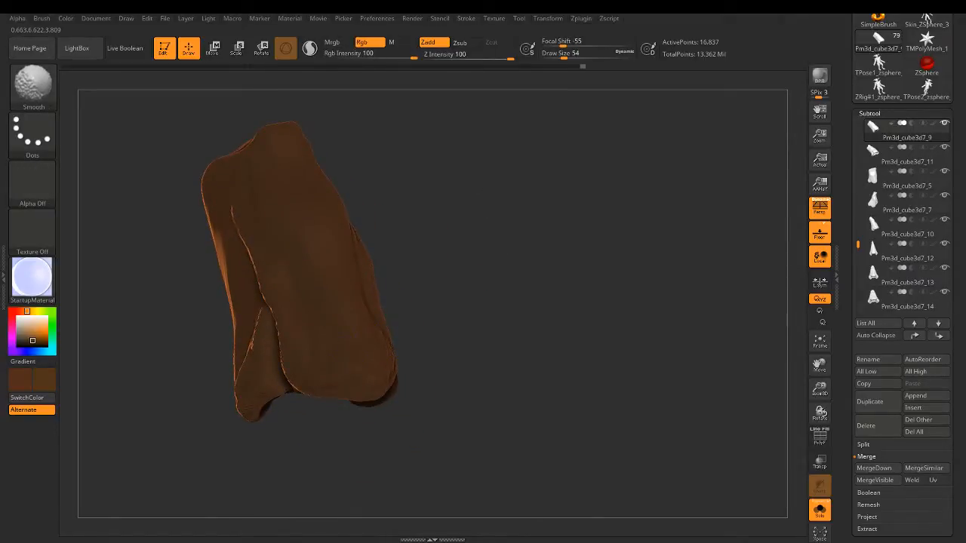
shift+drag(308, 372, 349, 377)
key(shift)
Step: Sculpt long lengthwise folds down the plate's sides and shape the rim above its lower opening
mouse_move(389, 223)
mouse_down()
mouse_move(442, 231)
mouse_move(483, 218)
mouse_move(446, 280)
mouse_move(367, 294)
mouse_up()
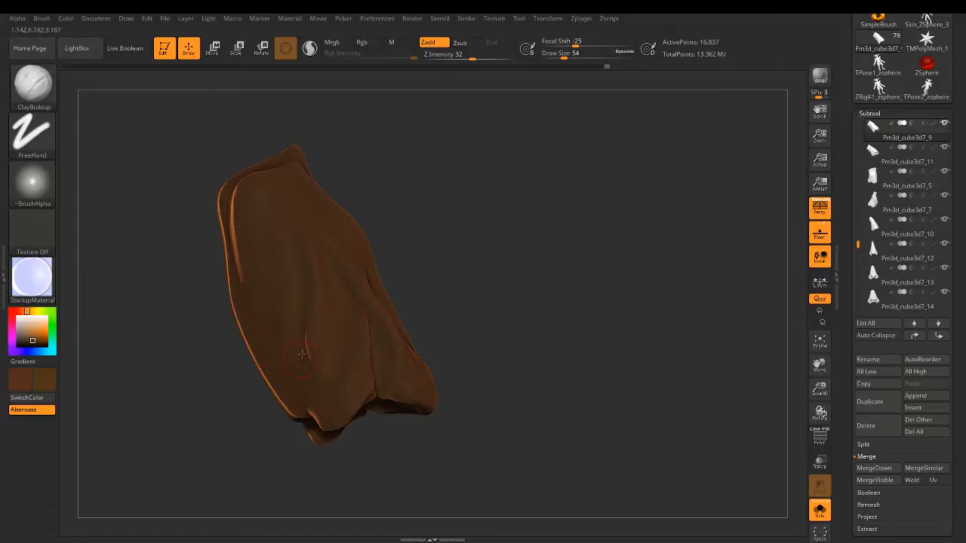
alt+drag(414, 202, 494, 190)
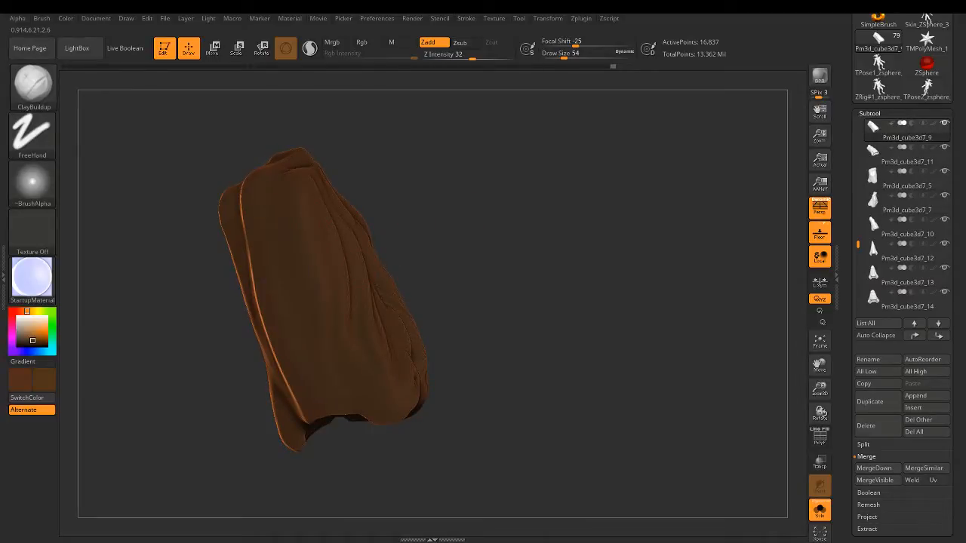
drag(493, 332, 498, 258)
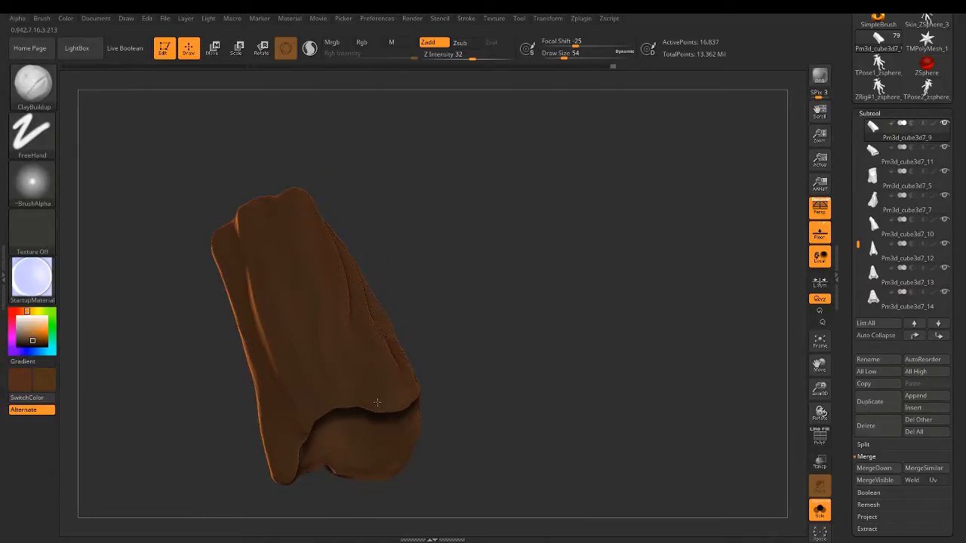
drag(321, 401, 295, 419)
drag(503, 291, 478, 288)
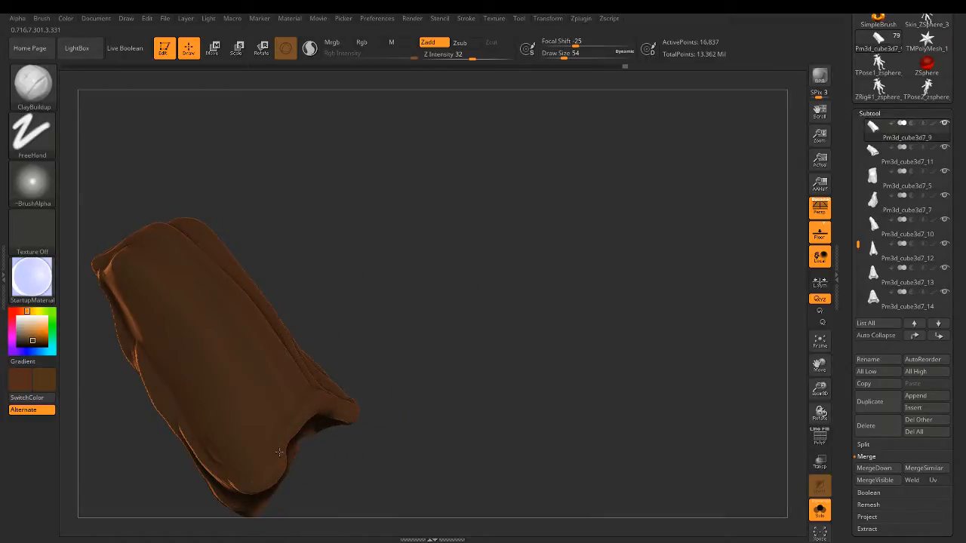
drag(380, 347, 543, 178)
drag(475, 258, 466, 257)
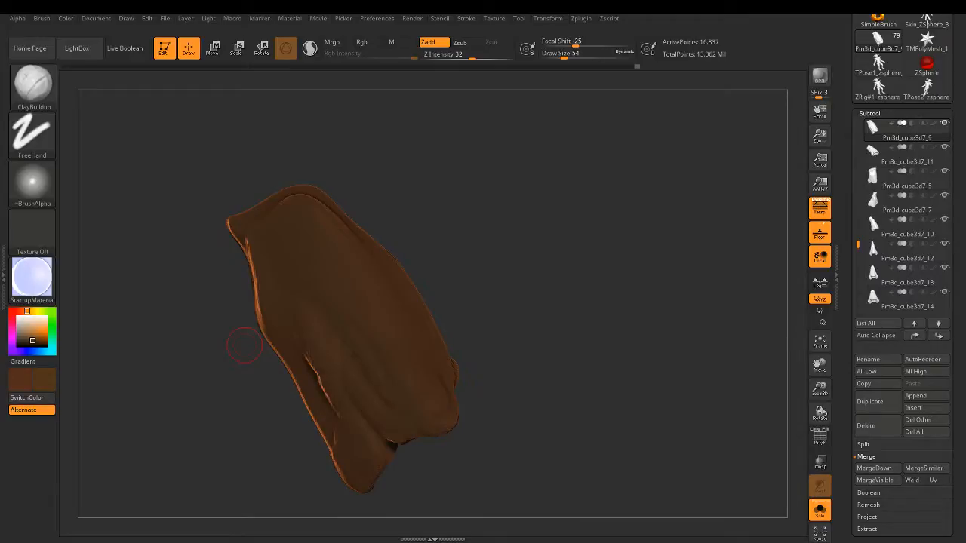
Step: Build up lengthwise ridges and grooves on the plate's side faces, converging on the lower notch
drag(245, 346, 234, 330)
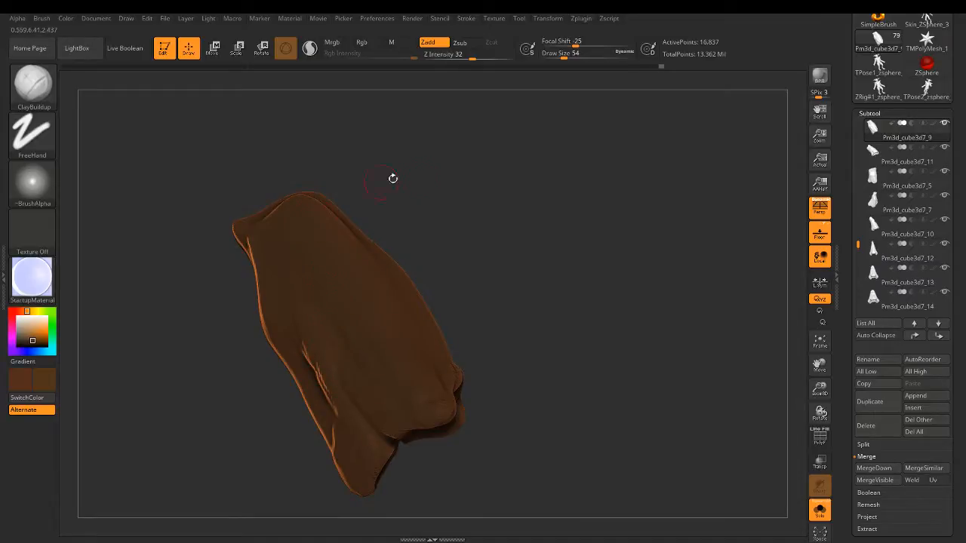
drag(392, 179, 380, 256)
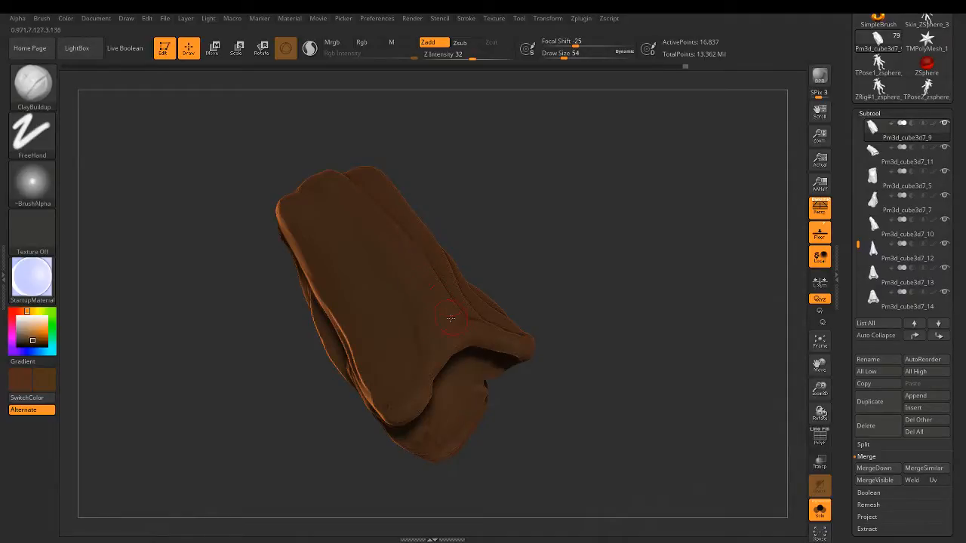
right_drag(463, 230, 465, 279)
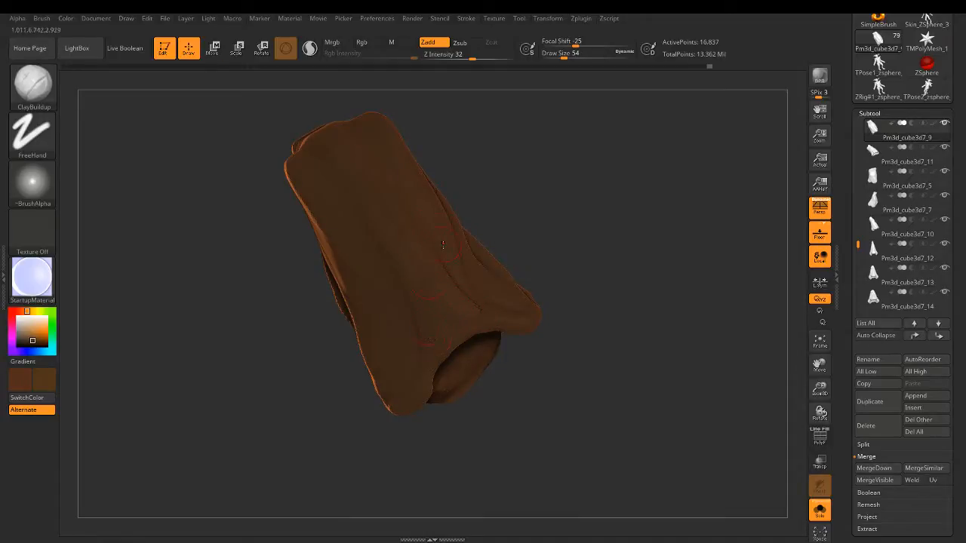
mouse_move(450, 257)
right_down()
mouse_move(485, 216)
mouse_move(498, 216)
mouse_move(428, 225)
right_up()
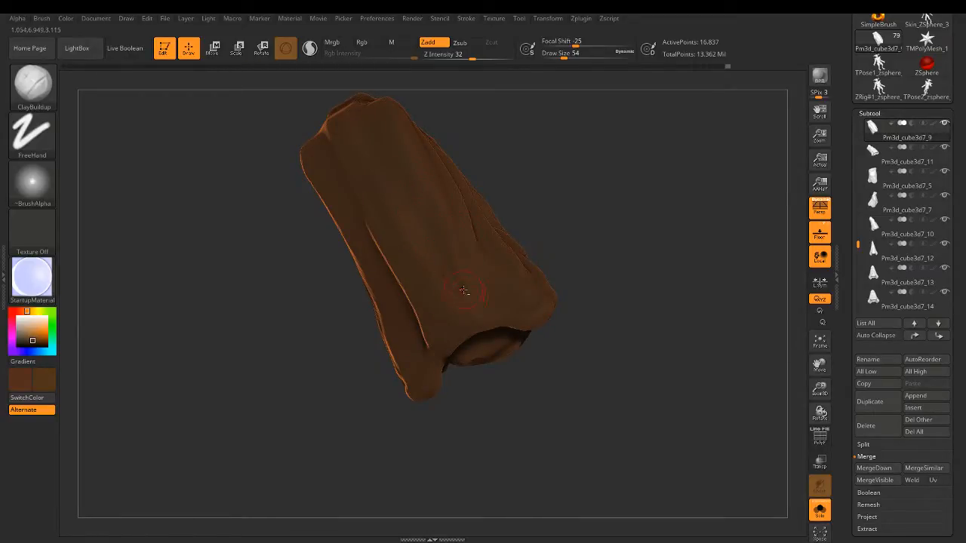
mouse_move(463, 290)
right_down()
mouse_move(402, 255)
mouse_move(471, 206)
right_up()
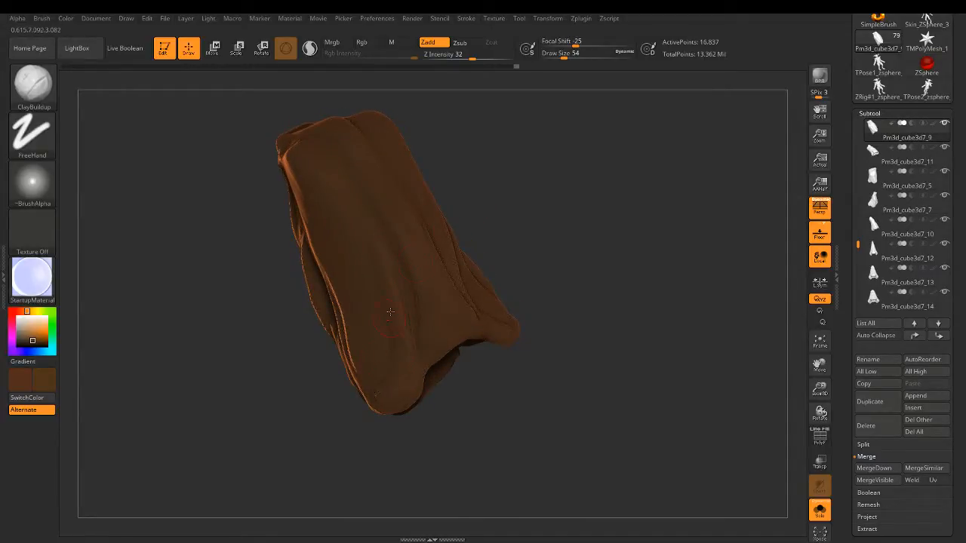
Step: Refine the creases on the plate's long flap and around the notch between its lower lobes
mouse_move(537, 244)
right_down()
mouse_move(560, 218)
mouse_move(380, 367)
right_up()
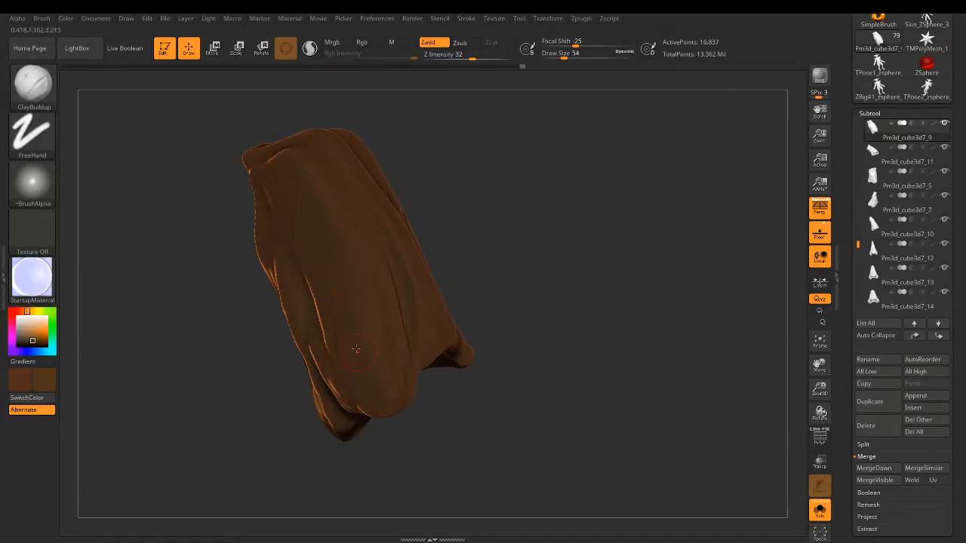
right_drag(354, 378, 473, 266)
right_drag(403, 370, 401, 377)
key(shift)
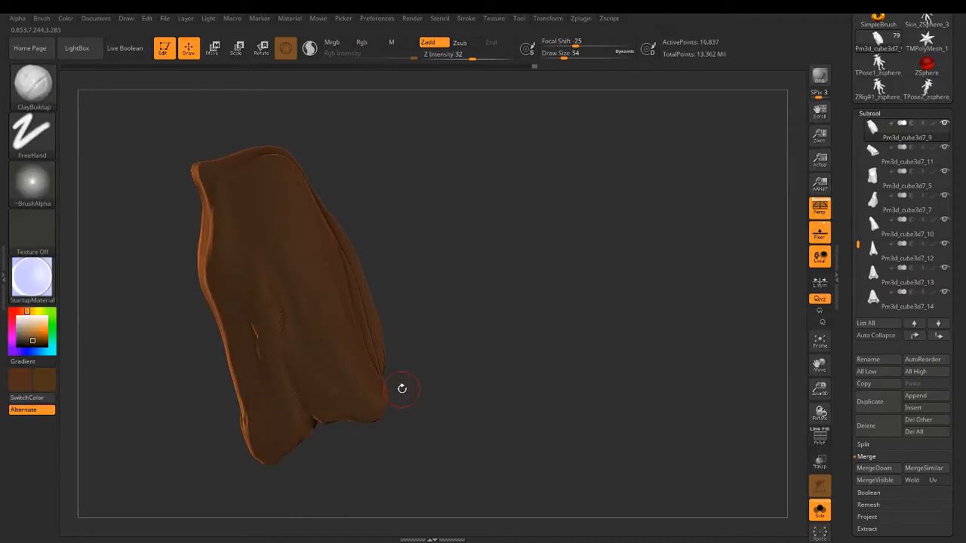
mouse_move(400, 388)
right_down()
mouse_move(407, 394)
mouse_move(403, 370)
right_up()
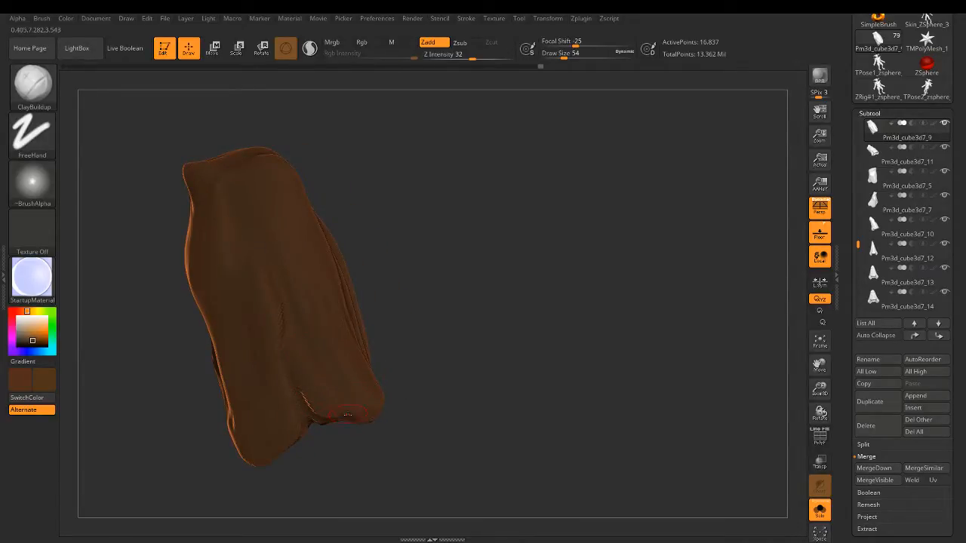
Step: Smooth the plate's end face and remesh the plate with DynaMesh
mouse_move(490, 323)
right_down()
mouse_move(491, 239)
mouse_move(488, 292)
mouse_move(446, 305)
mouse_move(602, 252)
mouse_move(649, 168)
mouse_move(574, 226)
mouse_move(561, 177)
mouse_move(556, 257)
mouse_move(599, 321)
mouse_move(589, 287)
mouse_move(581, 308)
mouse_move(491, 289)
mouse_move(504, 297)
mouse_move(565, 261)
mouse_move(550, 244)
right_up()
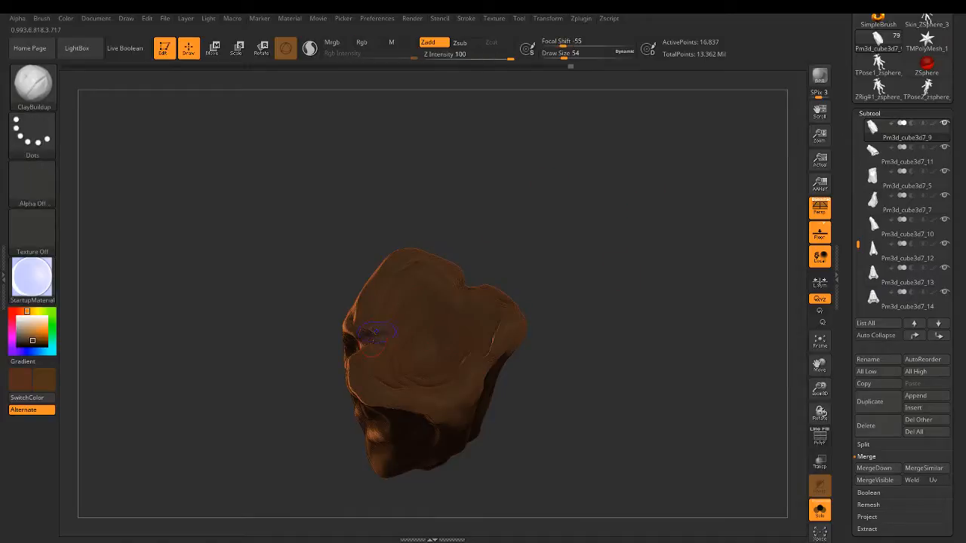
ctrl+drag(523, 199, 598, 251)
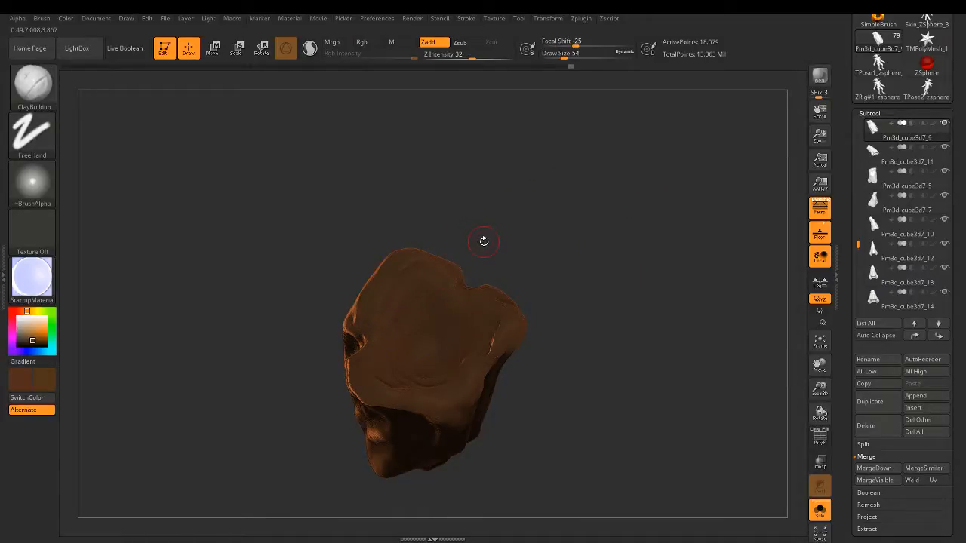
Step: Deepen the branching folds leading into the plate's notch and turn off Solo to show the whole creature
drag(484, 240, 694, 212)
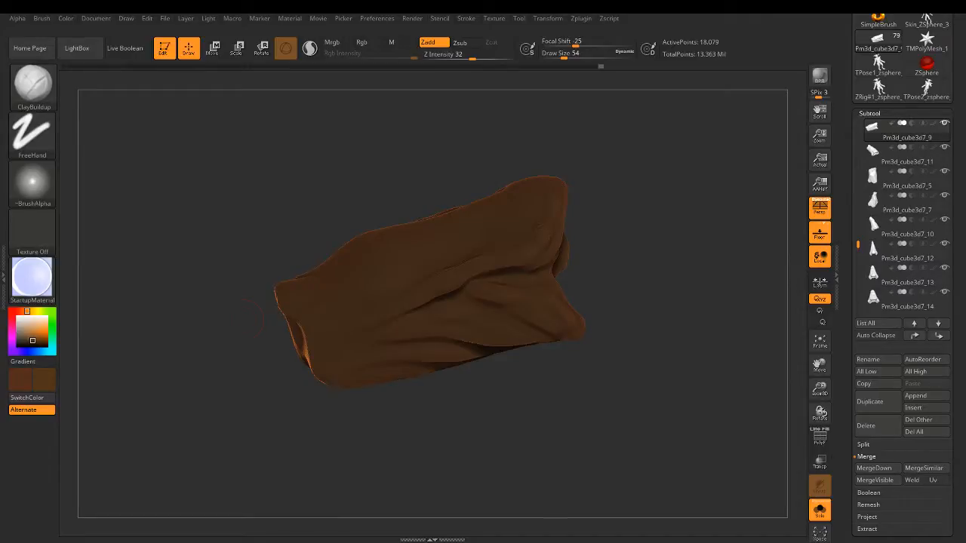
mouse_move(252, 317)
mouse_down()
mouse_move(596, 336)
mouse_move(585, 350)
mouse_up()
click(820, 511)
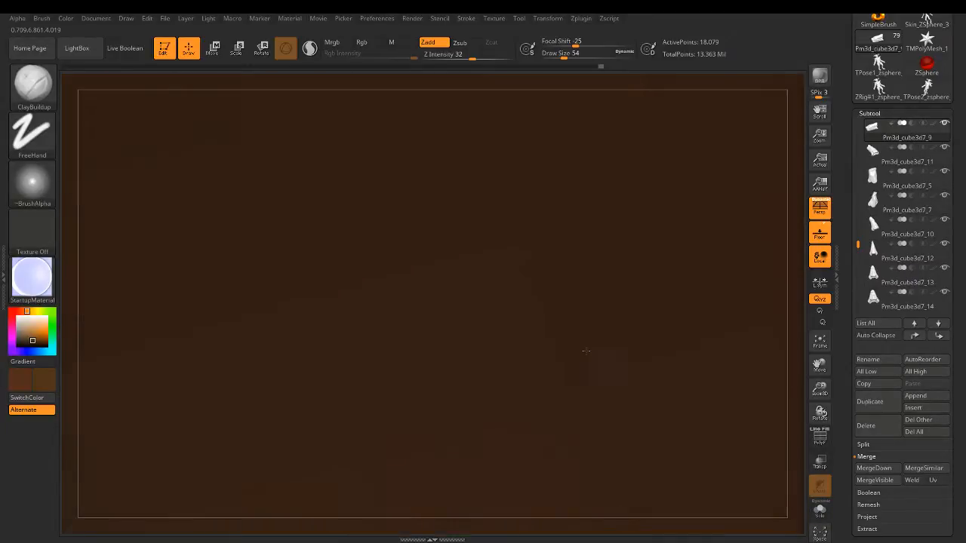
drag(625, 314, 602, 356)
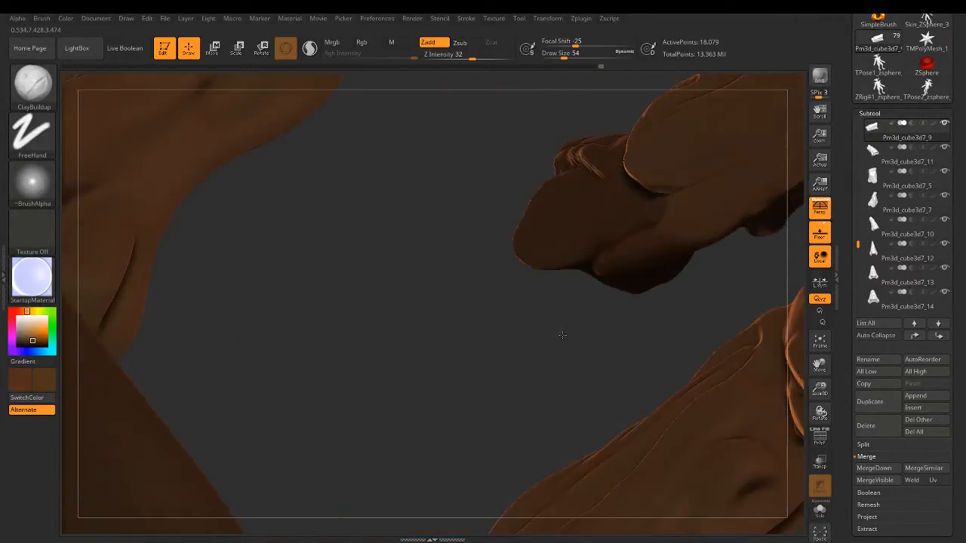
Step: Select the end segment of the creature's tail and soften the creases on its side with ClayBuildup and smoothing
drag(559, 335, 541, 279)
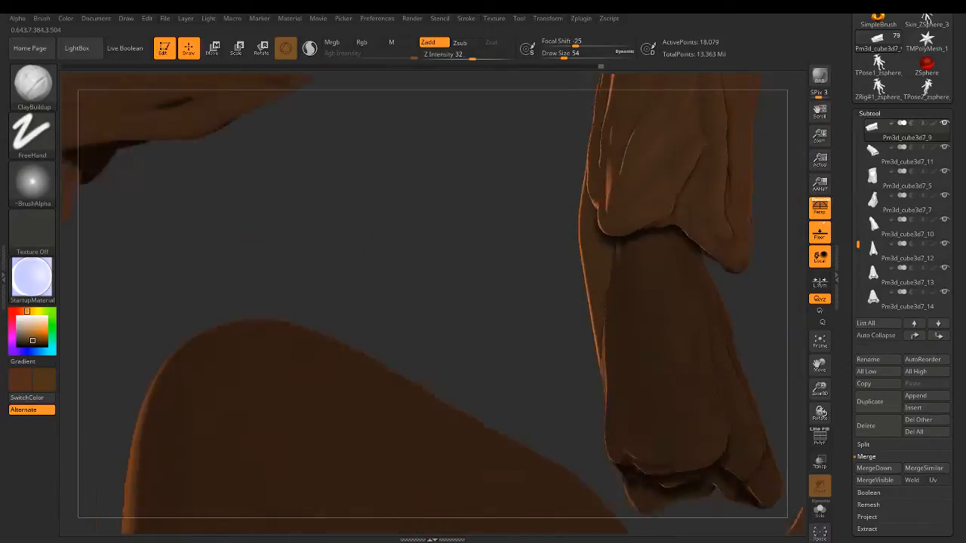
mouse_move(551, 264)
mouse_down()
mouse_move(549, 231)
mouse_move(406, 219)
mouse_move(431, 268)
mouse_move(530, 232)
mouse_move(318, 236)
mouse_up()
mouse_move(319, 237)
right_down()
mouse_move(371, 320)
mouse_move(415, 329)
mouse_move(444, 266)
mouse_move(479, 273)
mouse_move(523, 335)
mouse_move(487, 282)
right_up()
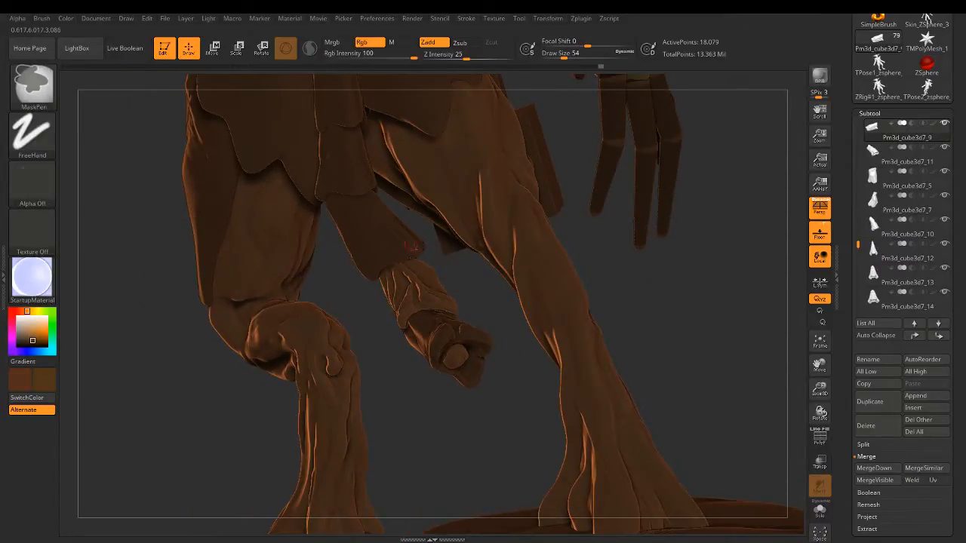
ctrl+right_drag(423, 241, 413, 279)
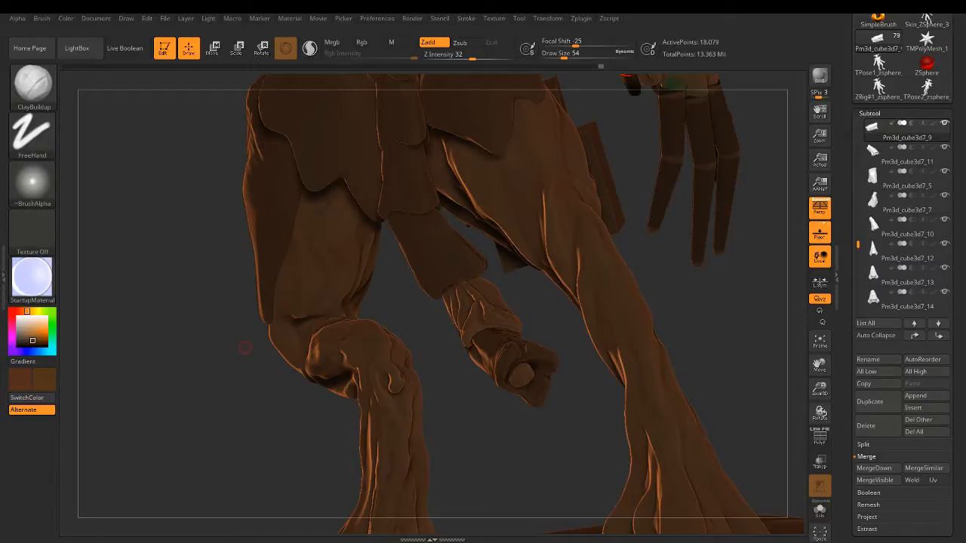
drag(244, 348, 454, 326)
alt+click(489, 343)
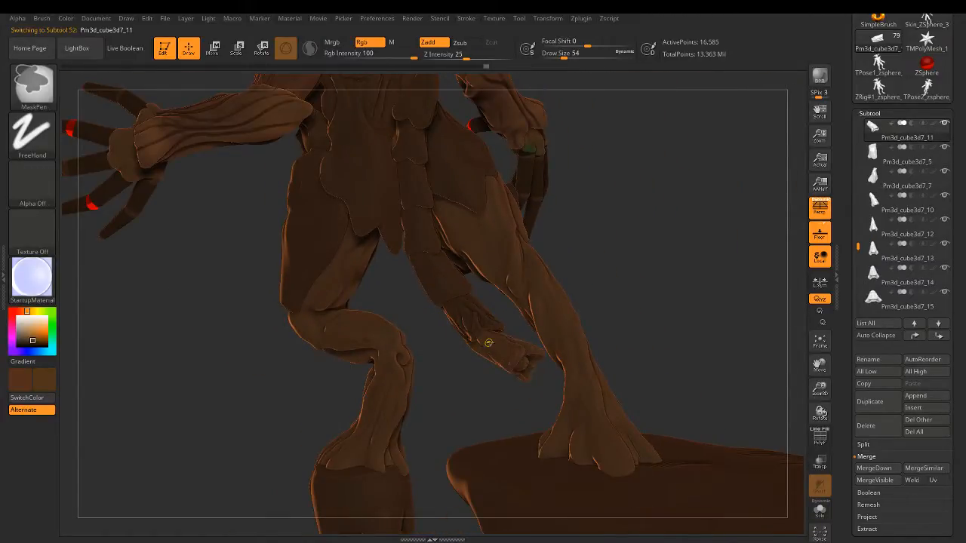
mouse_move(489, 344)
ctrl+right_down()
mouse_move(634, 382)
mouse_move(524, 310)
ctrl+right_up()
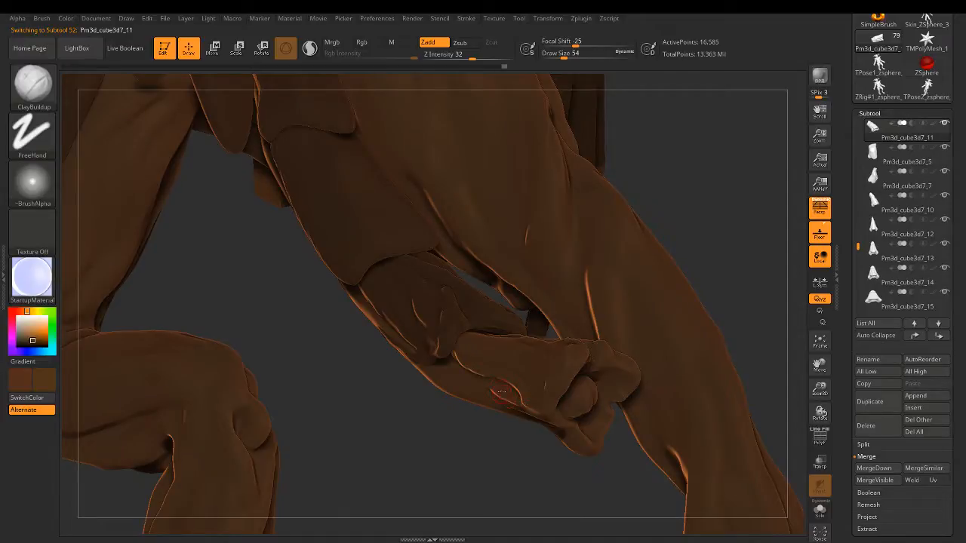
key(shift)
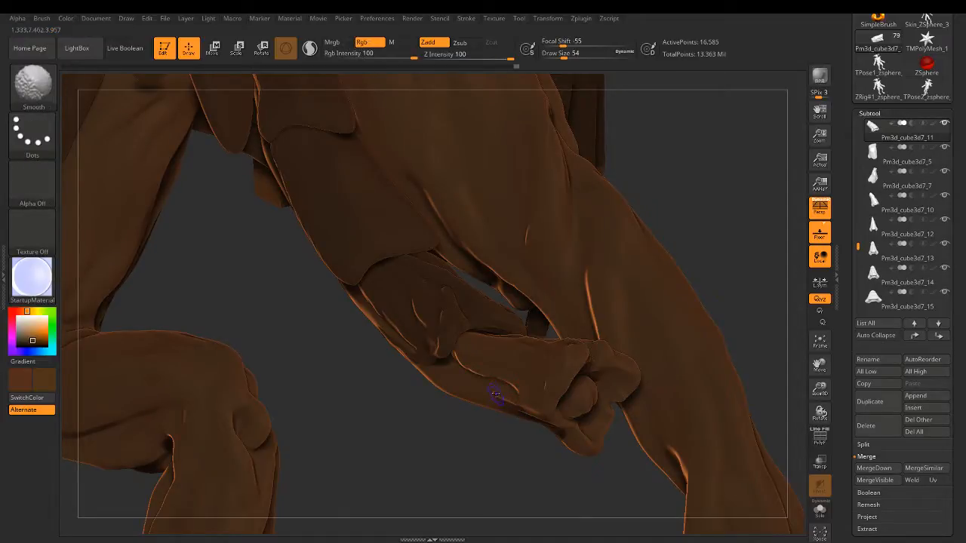
drag(464, 410, 453, 498)
mouse_move(560, 299)
mouse_down()
mouse_move(513, 343)
mouse_move(536, 308)
mouse_move(528, 304)
mouse_up()
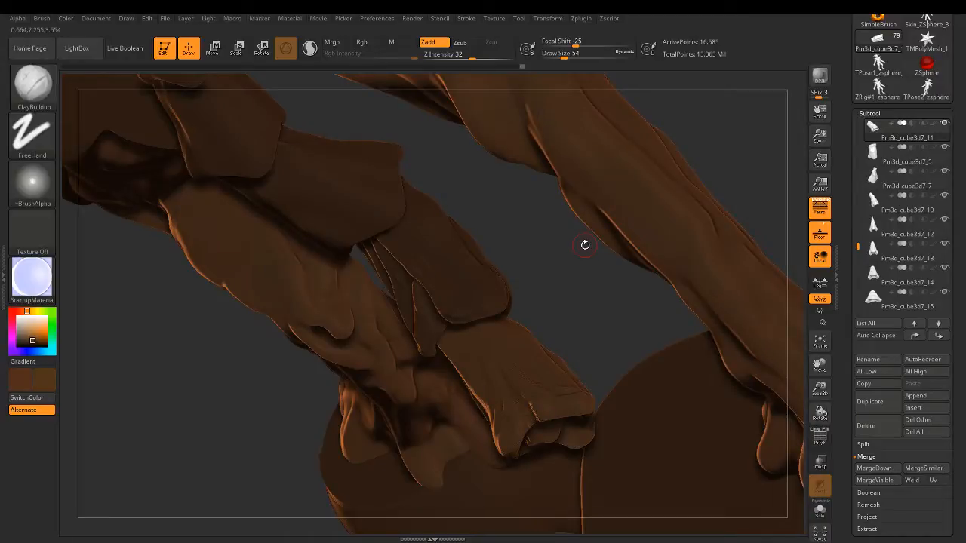
Step: Select the adjoining tail plate above the end segment and smooth the sharp creases across its upper face
drag(585, 245, 634, 386)
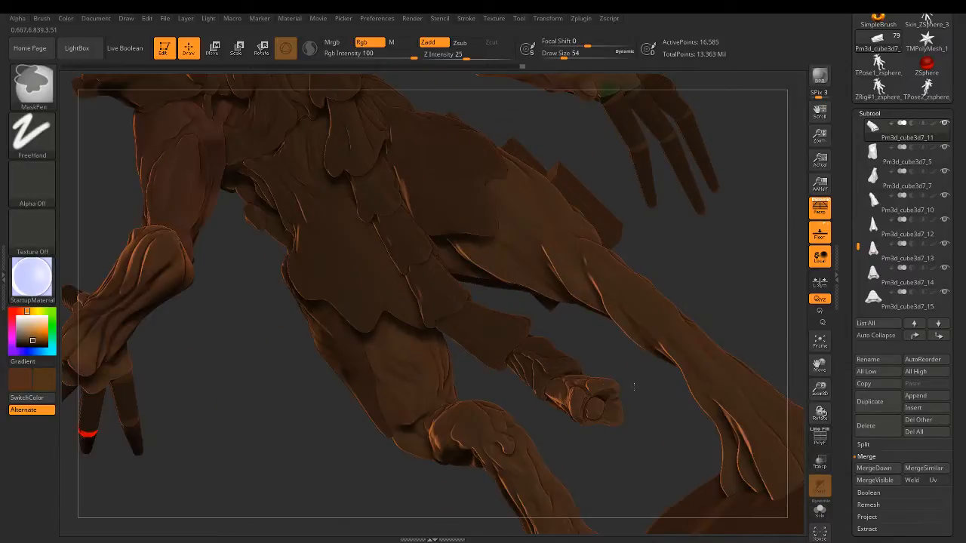
ctrl+right_drag(634, 386, 639, 408)
ctrl+right_drag(566, 351, 578, 294)
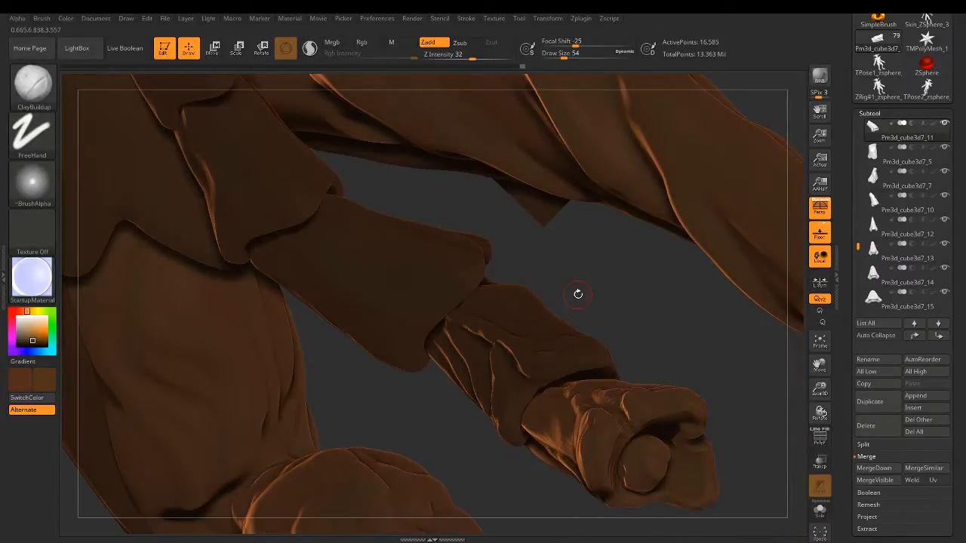
alt+click(498, 344)
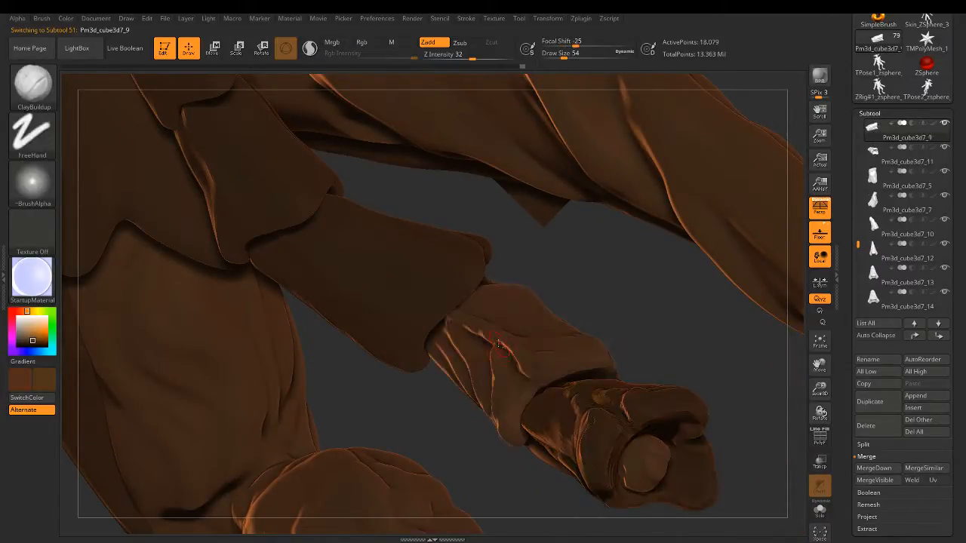
key(shift)
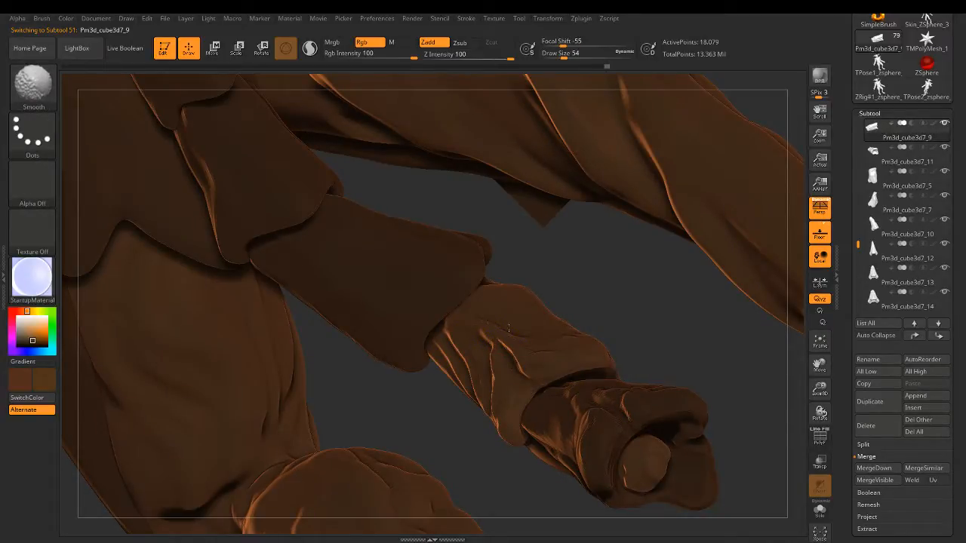
mouse_move(492, 351)
shift+mouse_down()
mouse_move(486, 339)
mouse_move(494, 368)
mouse_move(507, 347)
shift+mouse_up()
drag(593, 287, 596, 261)
key(shift)
shift+drag(507, 323, 541, 356)
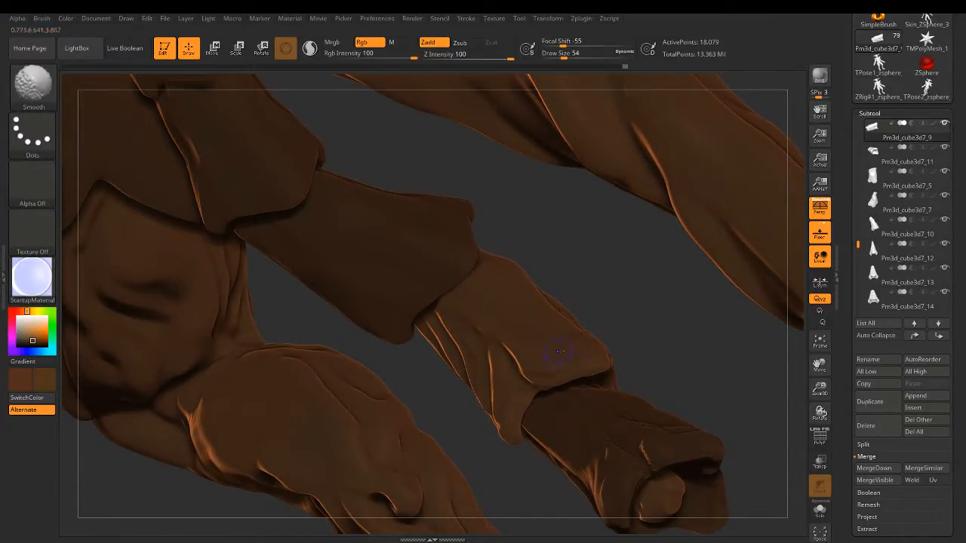
Step: Select the next plain plate up the tail, shape its lower end with ClayBuildup and remesh it with DynaMesh
alt+drag(531, 291, 659, 380)
alt+click(517, 310)
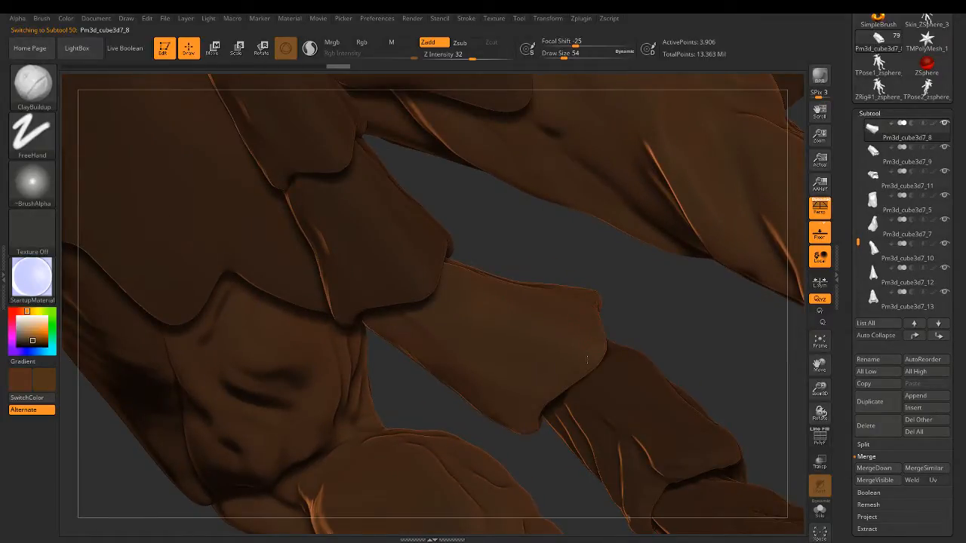
mouse_move(581, 365)
mouse_down()
mouse_move(560, 377)
mouse_move(543, 413)
mouse_up()
mouse_move(639, 303)
mouse_down()
mouse_move(636, 319)
mouse_move(590, 353)
mouse_move(601, 321)
mouse_move(583, 305)
mouse_up()
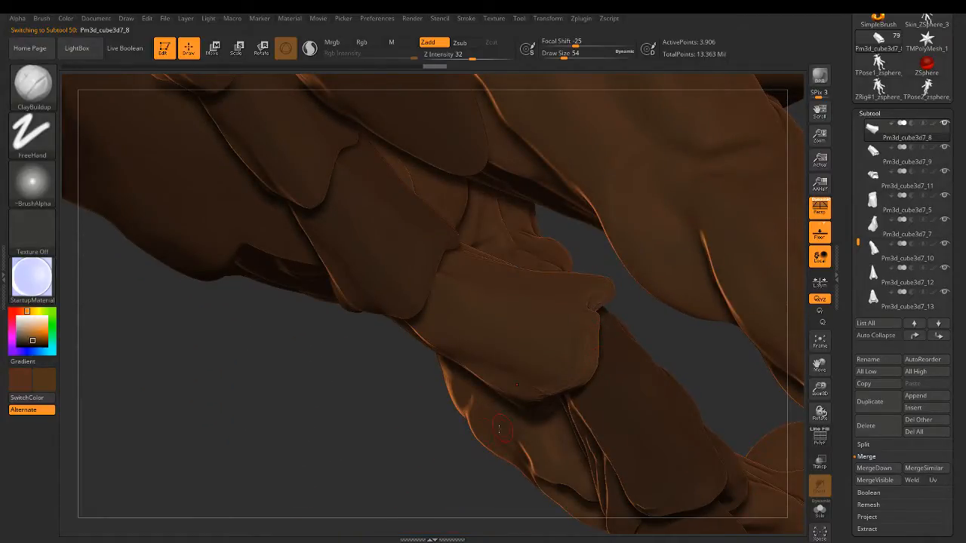
ctrl+drag(415, 433, 393, 439)
Step: Build up folds around the notches and lobes at the remeshed tail plate's lower end and smooth them
mouse_move(588, 326)
mouse_down()
mouse_move(587, 312)
mouse_move(553, 290)
mouse_move(606, 284)
mouse_up()
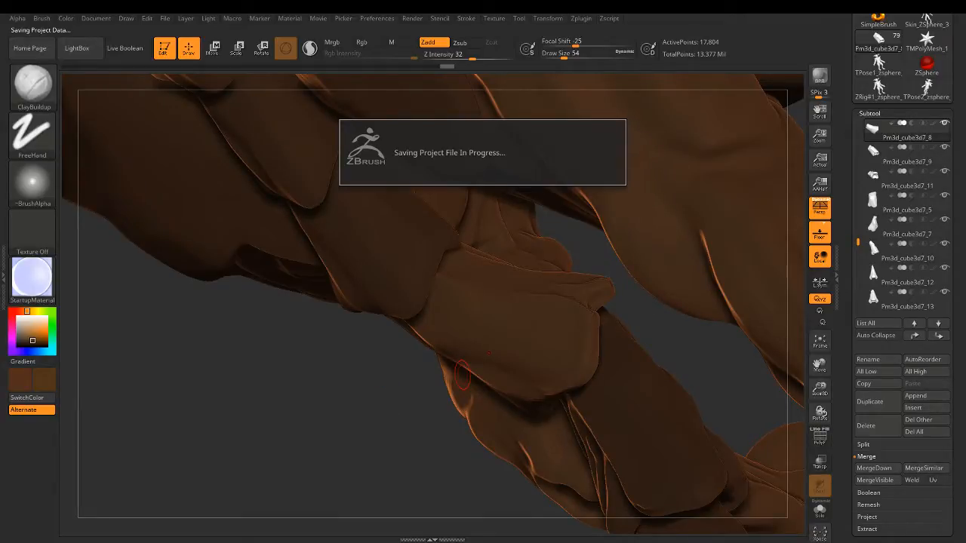
drag(417, 400, 408, 374)
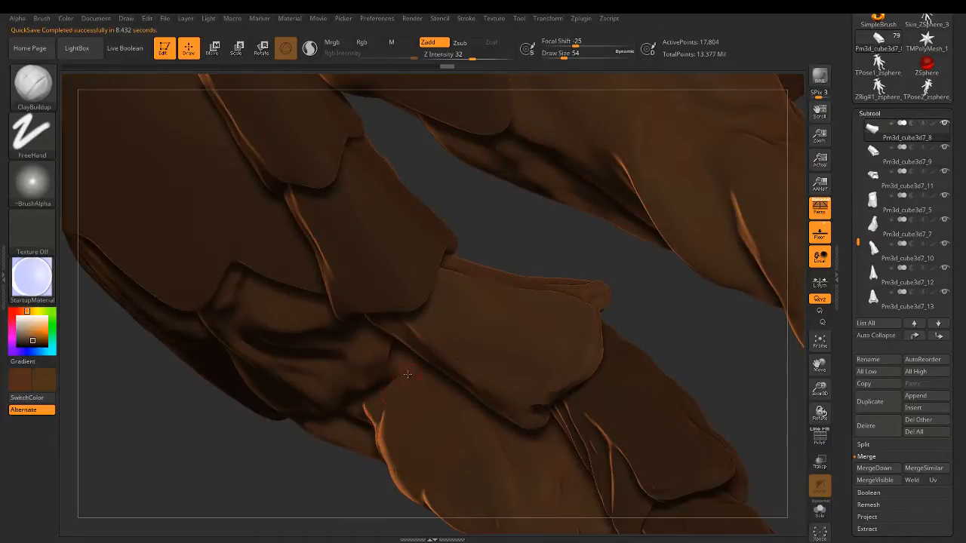
drag(497, 245, 505, 202)
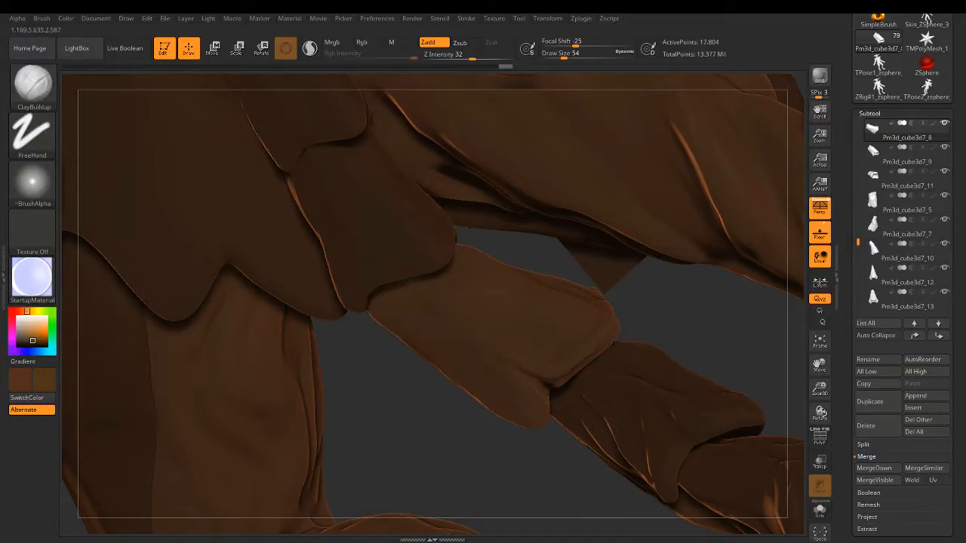
key(shift)
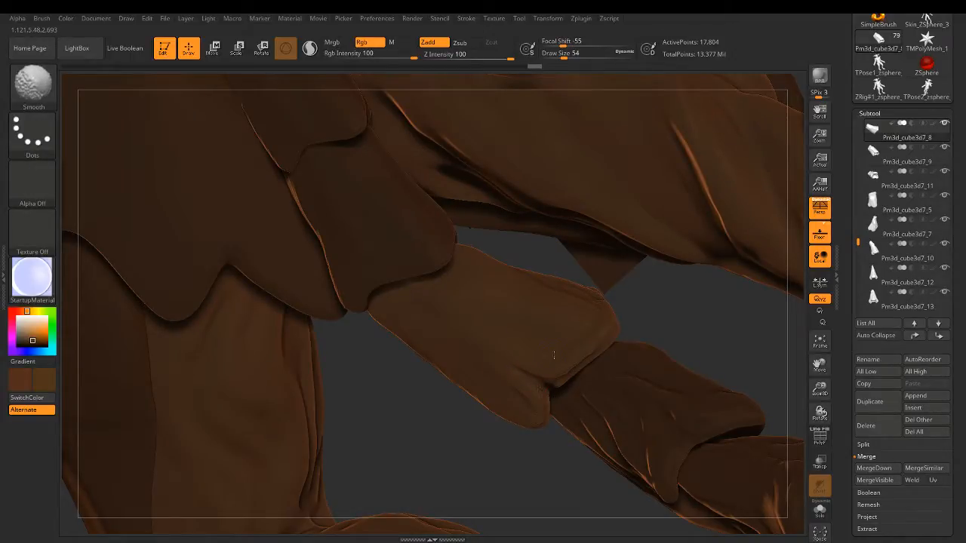
mouse_move(465, 430)
mouse_down()
mouse_move(446, 405)
mouse_move(458, 386)
mouse_up()
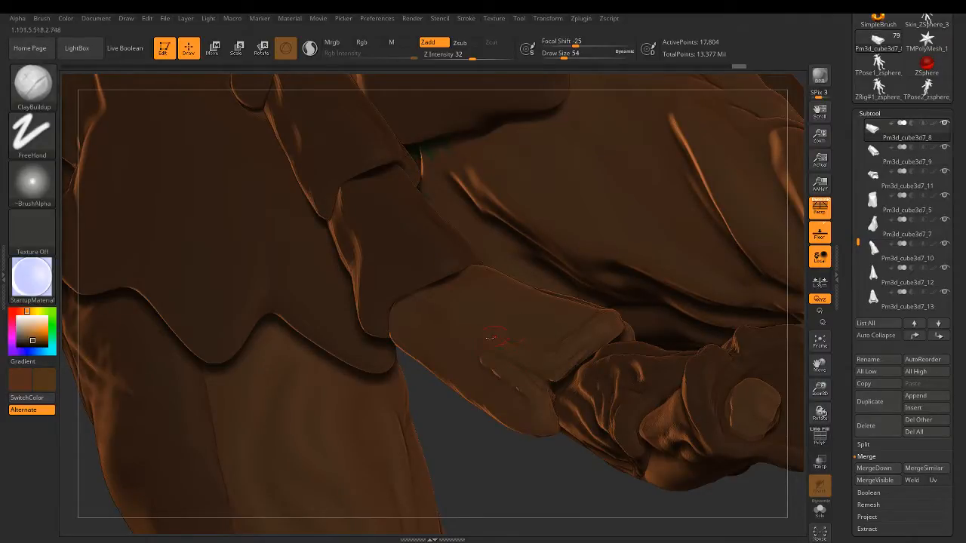
key(shift)
mouse_move(485, 369)
shift+mouse_down()
mouse_move(510, 389)
mouse_move(521, 339)
mouse_move(564, 347)
mouse_move(570, 337)
mouse_move(554, 332)
mouse_move(591, 317)
shift+mouse_up()
drag(473, 410, 479, 421)
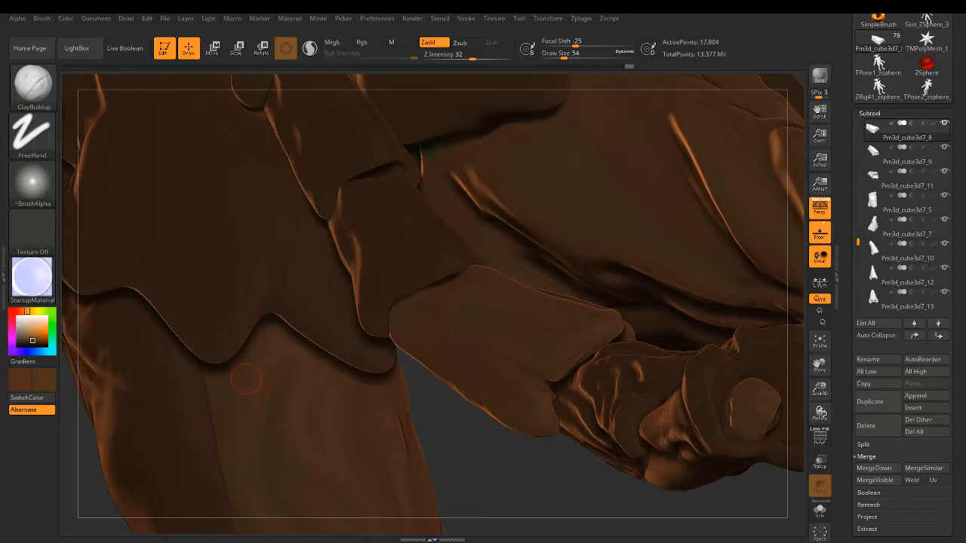
Step: Sculpt lengthwise ridges along the tail plate's side edge and upper face with ClayBuildup and soften them
drag(453, 460, 471, 437)
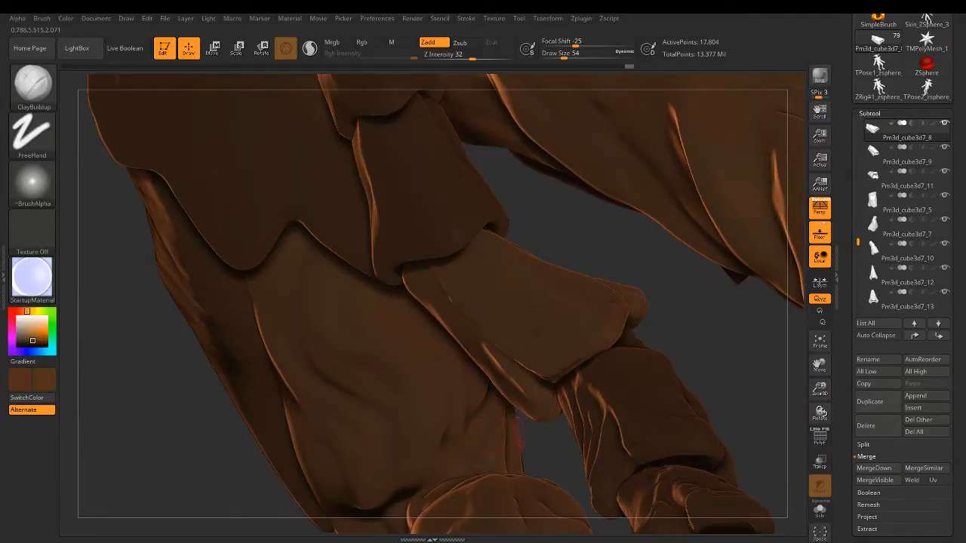
alt+right_drag(532, 336, 455, 184)
alt+right_drag(513, 249, 542, 379)
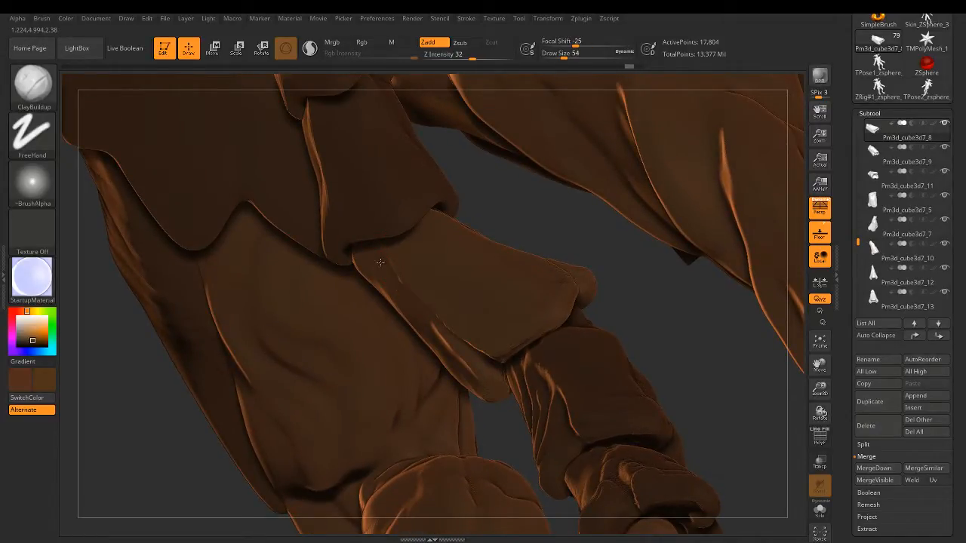
drag(380, 263, 460, 373)
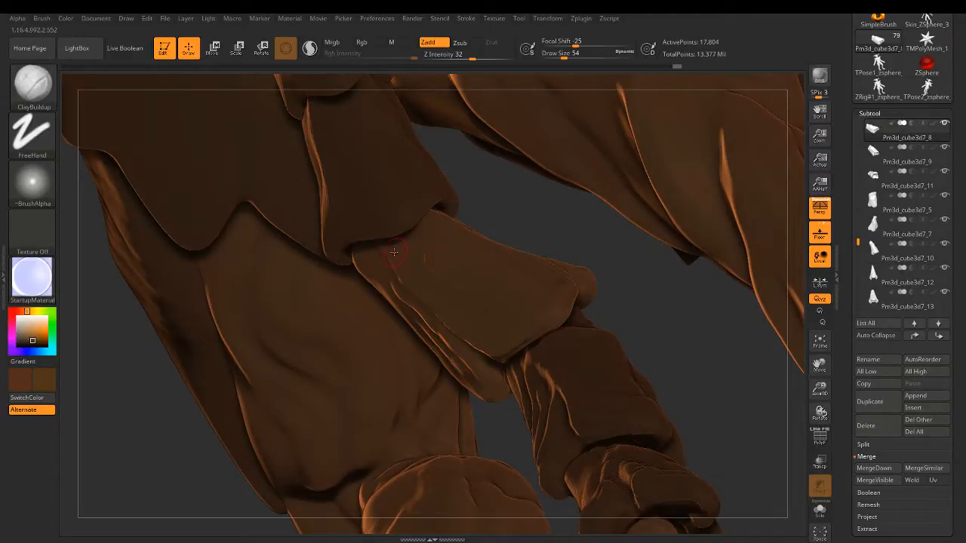
drag(394, 252, 477, 309)
mouse_move(419, 245)
mouse_down()
mouse_move(498, 320)
mouse_move(517, 310)
mouse_up()
click(425, 345)
mouse_move(593, 238)
mouse_down()
mouse_move(582, 263)
mouse_move(555, 201)
mouse_up()
drag(420, 335, 460, 325)
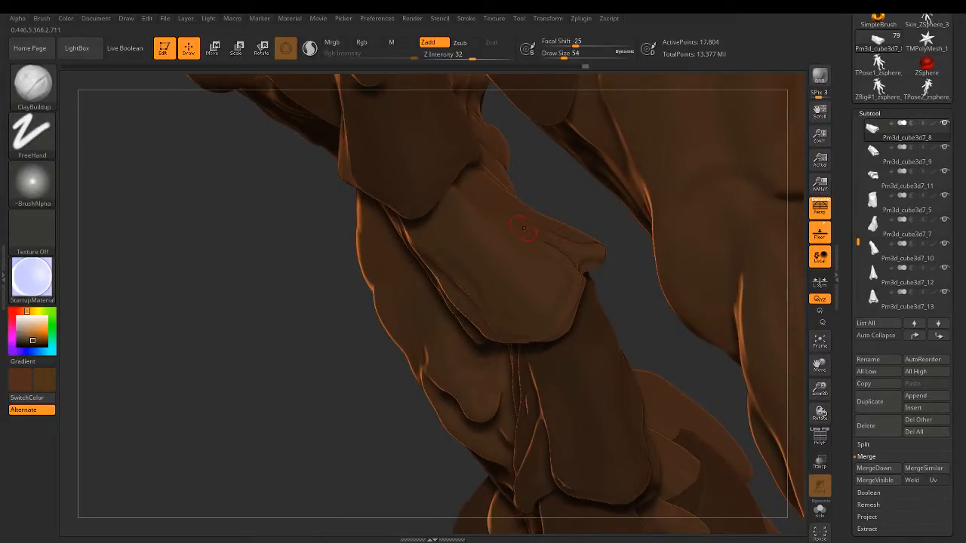
key(shift)
drag(596, 204, 528, 219)
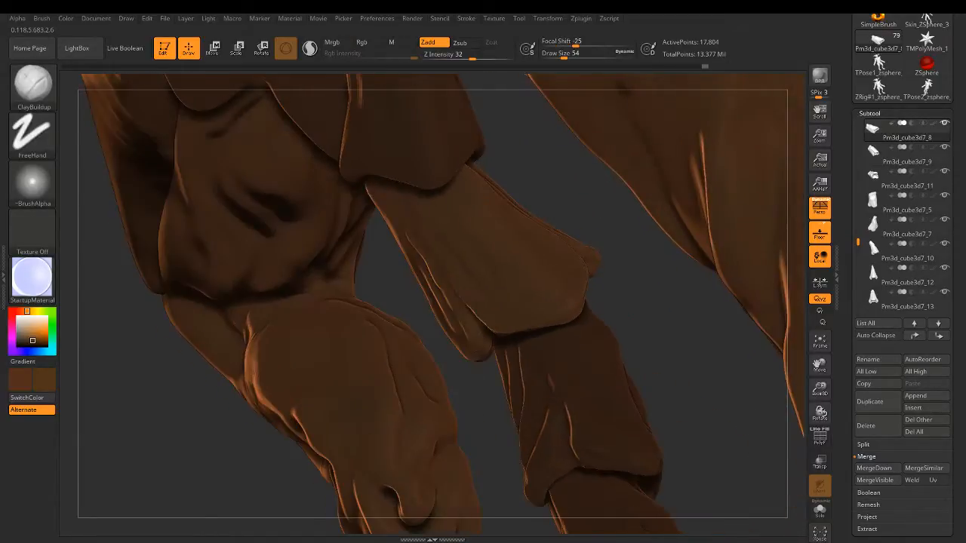
Step: Select the next tail plate up, remesh it with DynaMesh and sculpt folds running into its lower notch
mouse_move(598, 197)
mouse_down()
mouse_move(605, 191)
mouse_move(498, 255)
mouse_move(520, 276)
mouse_move(541, 261)
mouse_up()
alt+click(498, 255)
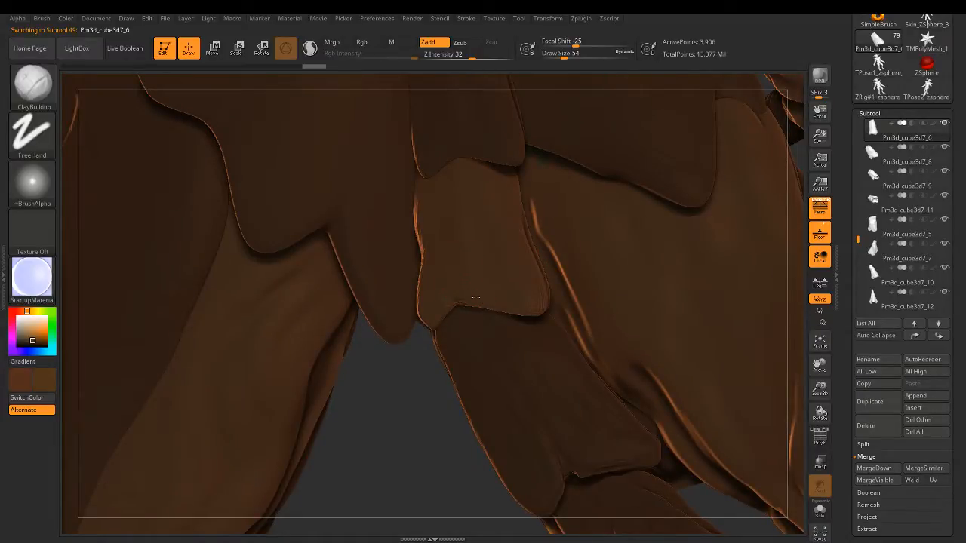
ctrl+drag(420, 379, 377, 437)
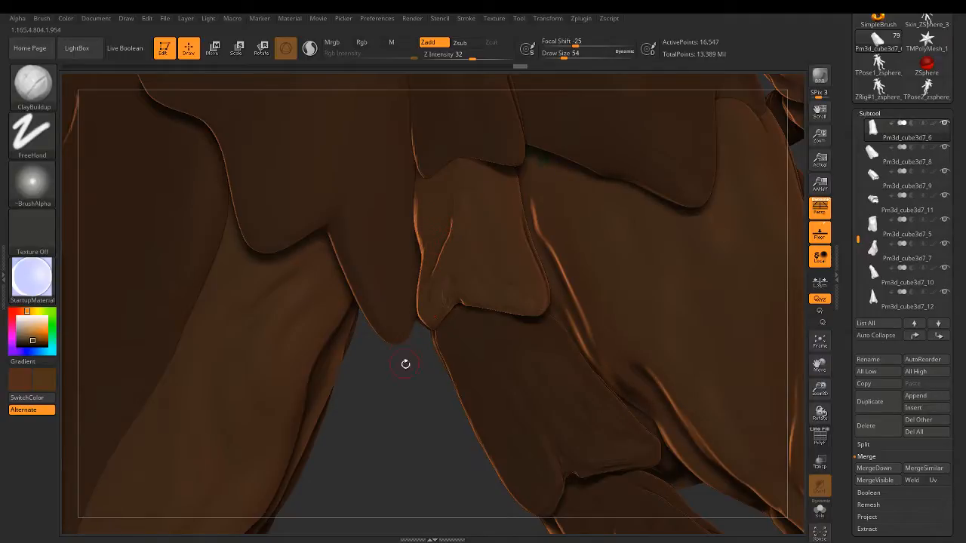
drag(403, 362, 431, 179)
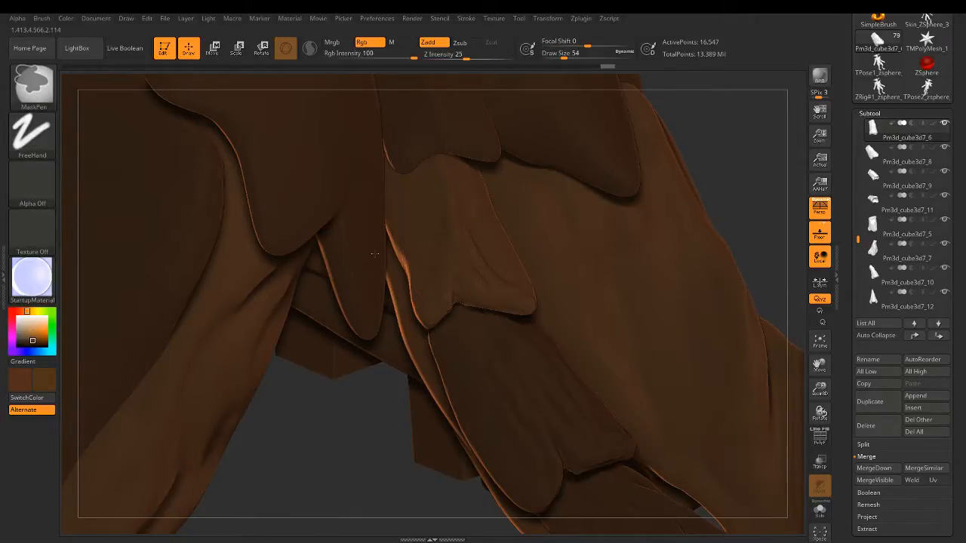
Step: Examine the whole creature from the back, side and front, including the tail, hands and blocky hip plates
mouse_move(373, 254)
ctrl+right_down()
mouse_move(166, 199)
mouse_move(113, 174)
ctrl+right_up()
right_drag(466, 389, 721, 412)
ctrl+right_drag(521, 392, 618, 415)
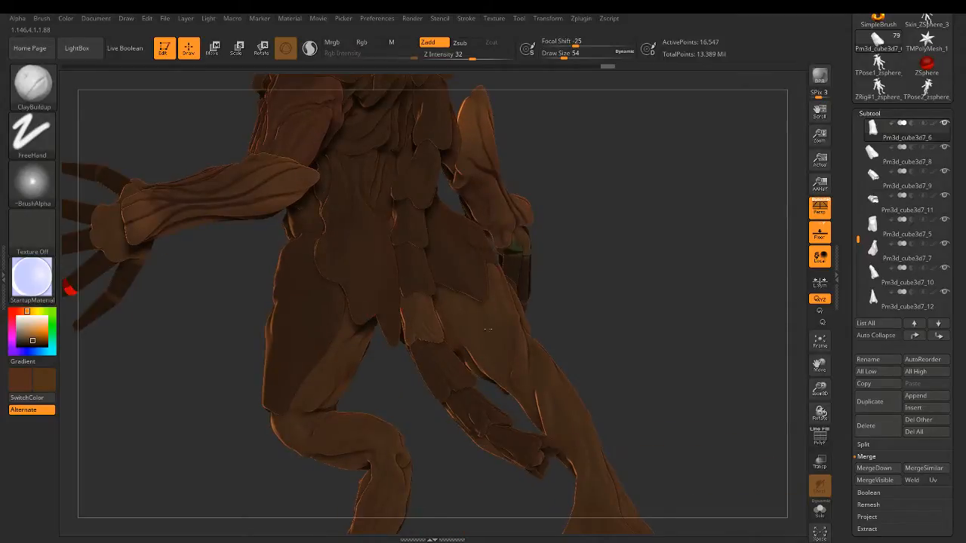
alt+right_drag(544, 384, 637, 404)
ctrl+right_drag(529, 363, 596, 400)
right_drag(468, 347, 625, 346)
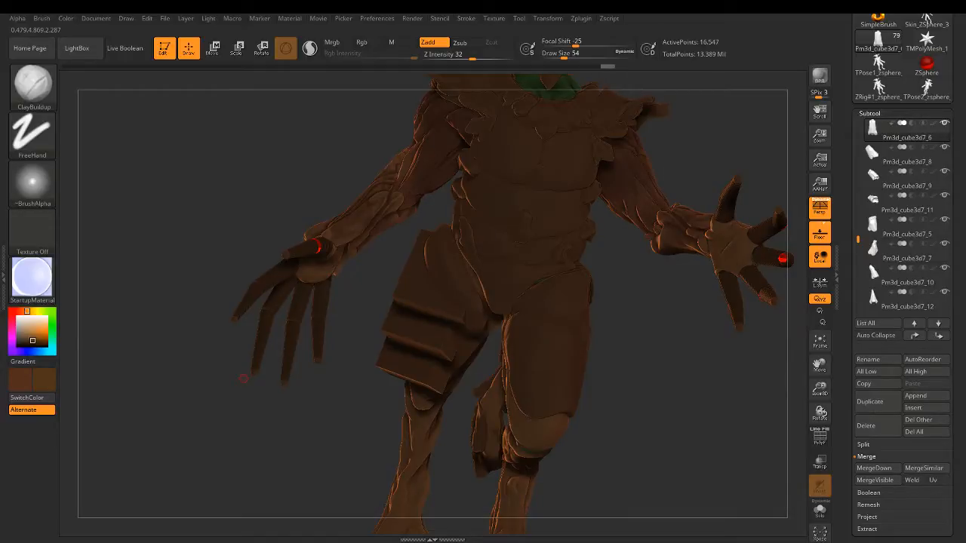
drag(340, 426, 393, 282)
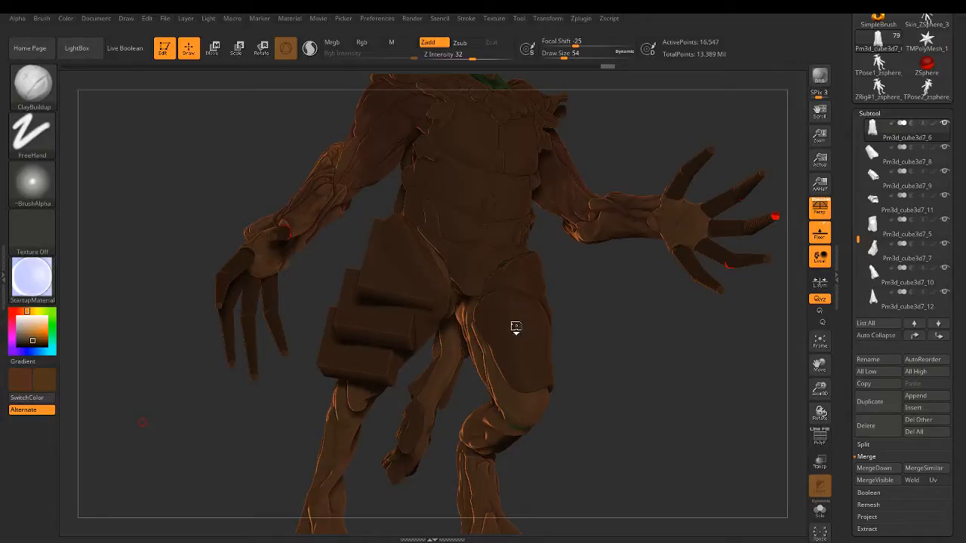
right_drag(451, 443, 439, 427)
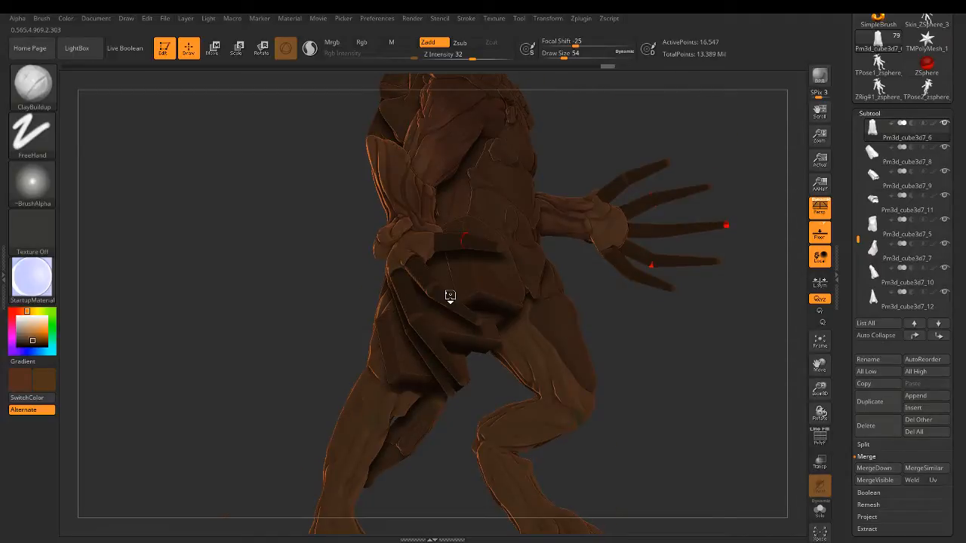
mouse_move(451, 297)
right_down()
mouse_move(450, 374)
mouse_move(510, 344)
mouse_move(502, 340)
right_up()
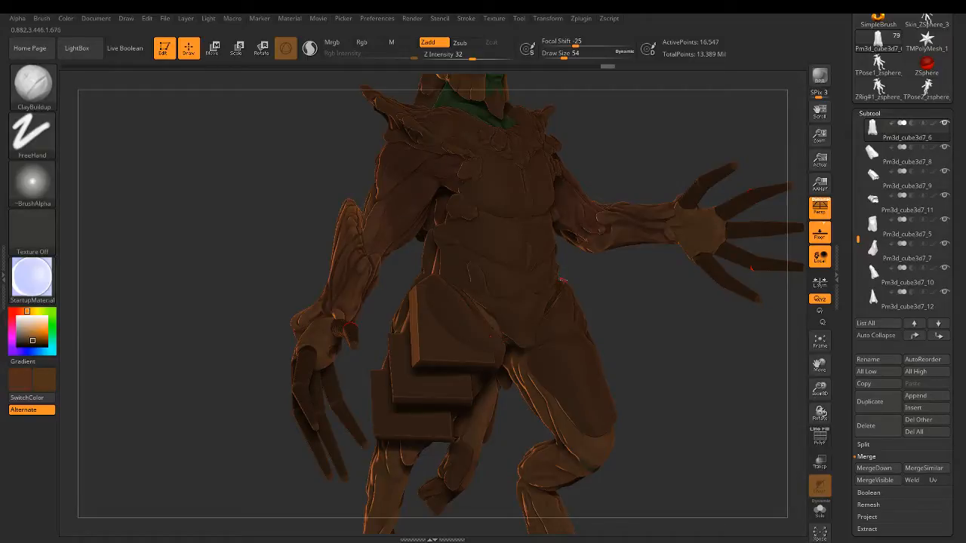
right_drag(567, 304, 529, 319)
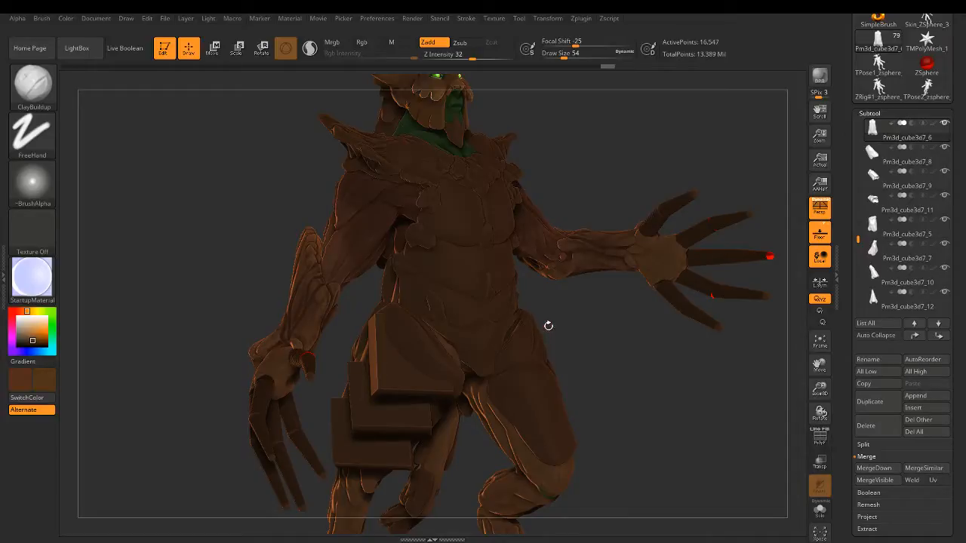
mouse_move(546, 319)
mouse_down()
mouse_move(562, 316)
mouse_move(541, 332)
mouse_up()
alt+drag(555, 372, 570, 293)
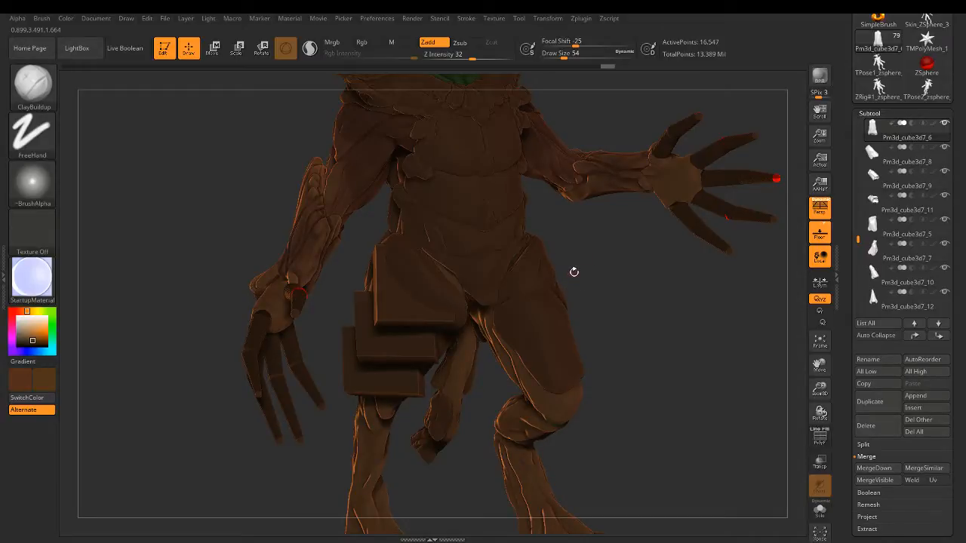
Step: Select the uppermost blocky hip plate on the creature's right thigh with the transform gizmo active
drag(484, 409, 431, 319)
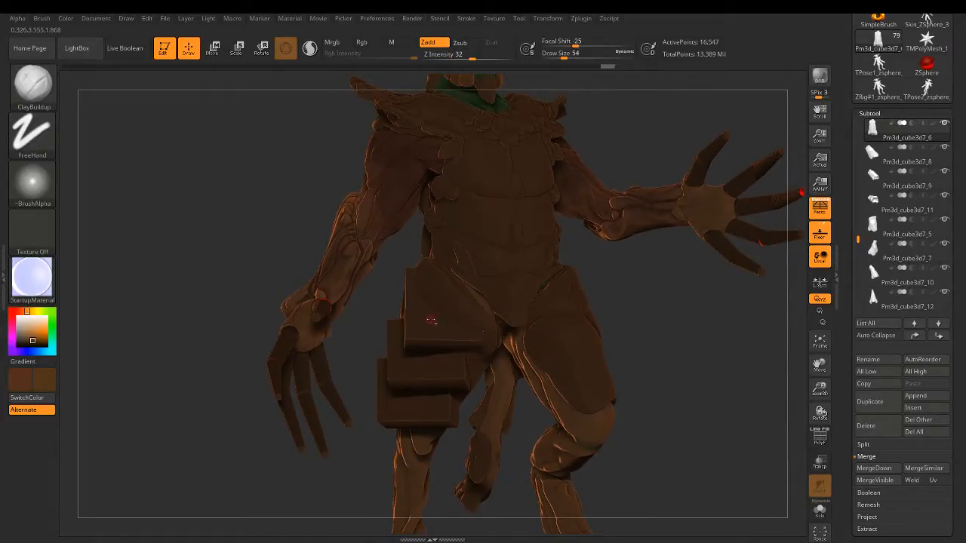
mouse_move(448, 285)
right_down()
mouse_move(548, 282)
mouse_move(487, 272)
mouse_move(560, 221)
mouse_move(207, 390)
right_up()
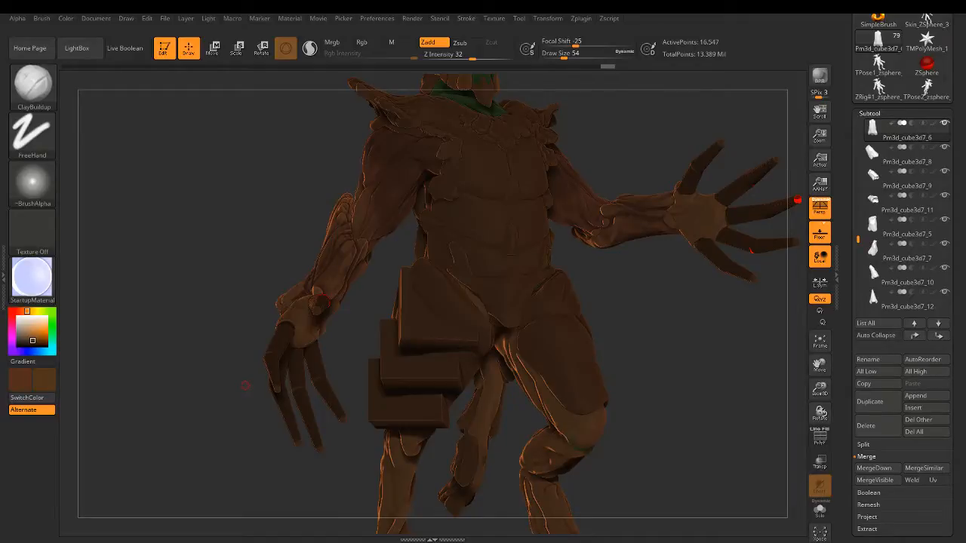
mouse_move(245, 386)
mouse_down()
mouse_move(413, 304)
mouse_move(459, 307)
mouse_move(409, 327)
mouse_up()
click(213, 48)
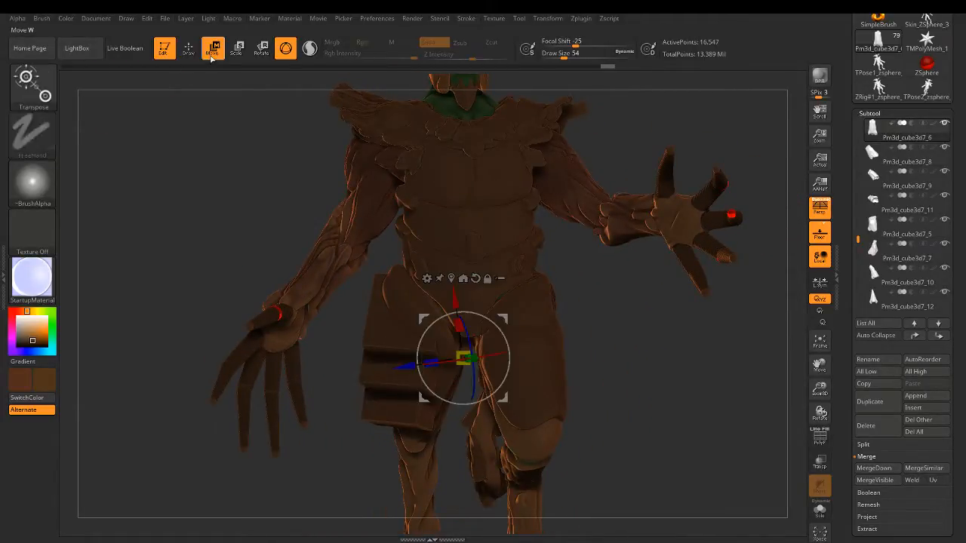
alt+click(394, 309)
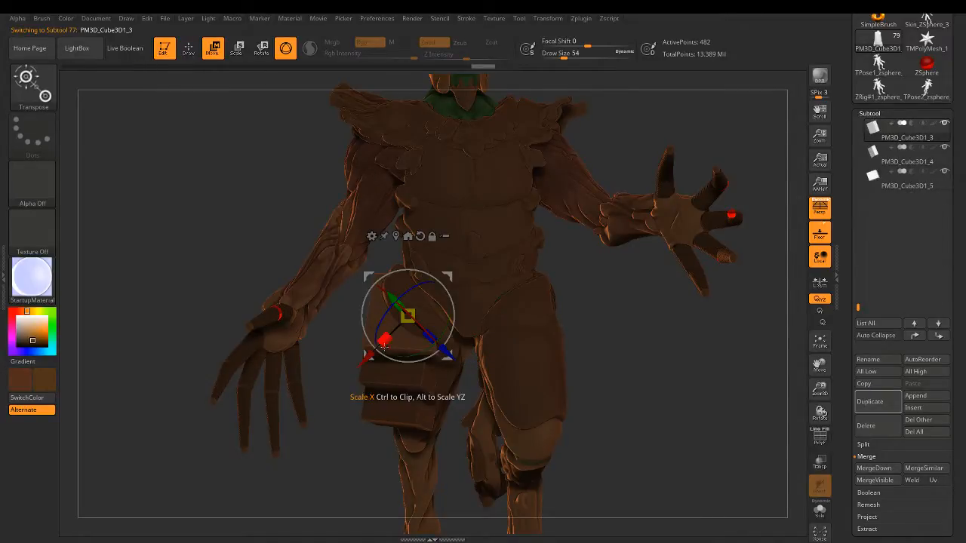
drag(446, 352, 532, 434)
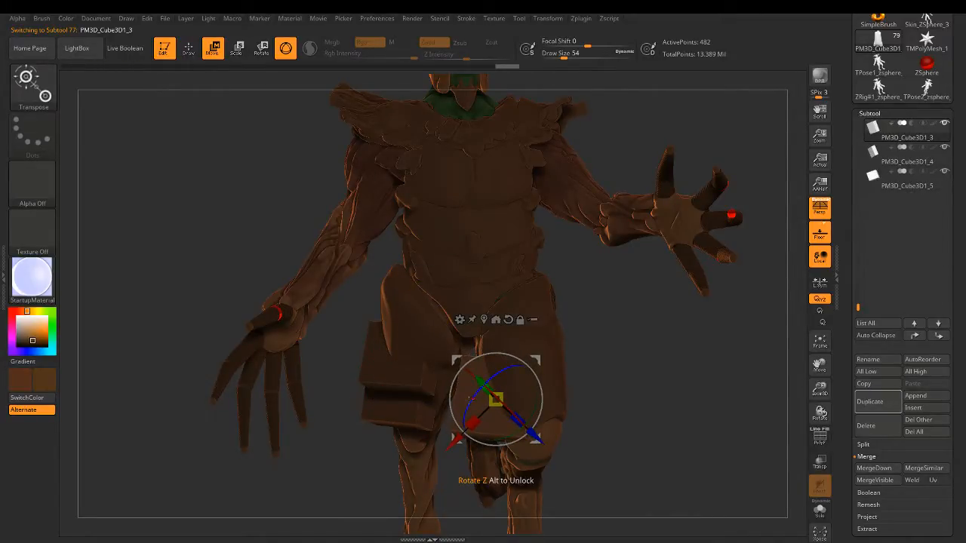
drag(486, 351, 499, 350)
drag(542, 408, 534, 359)
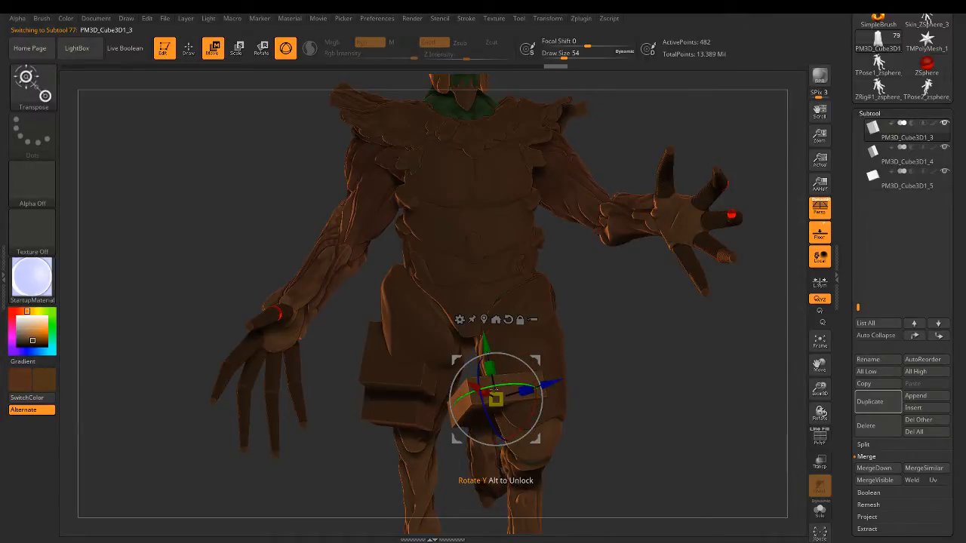
drag(495, 387, 538, 384)
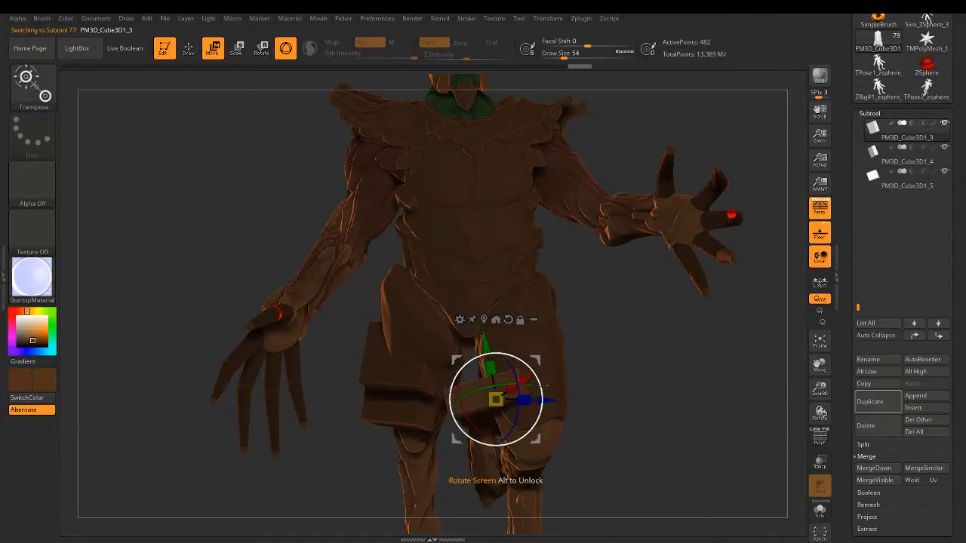
key(ctrl+z)
key(ctrl+z)
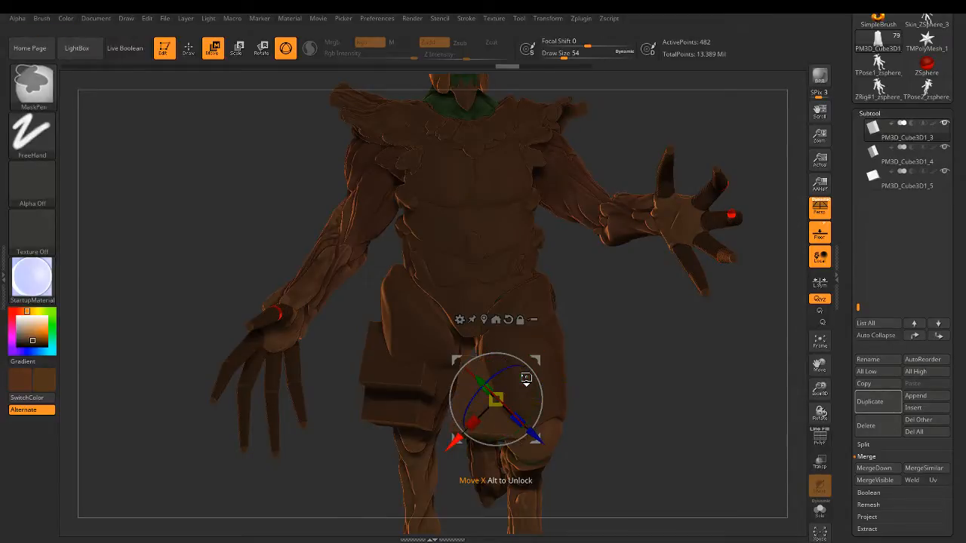
key(ctrl+z)
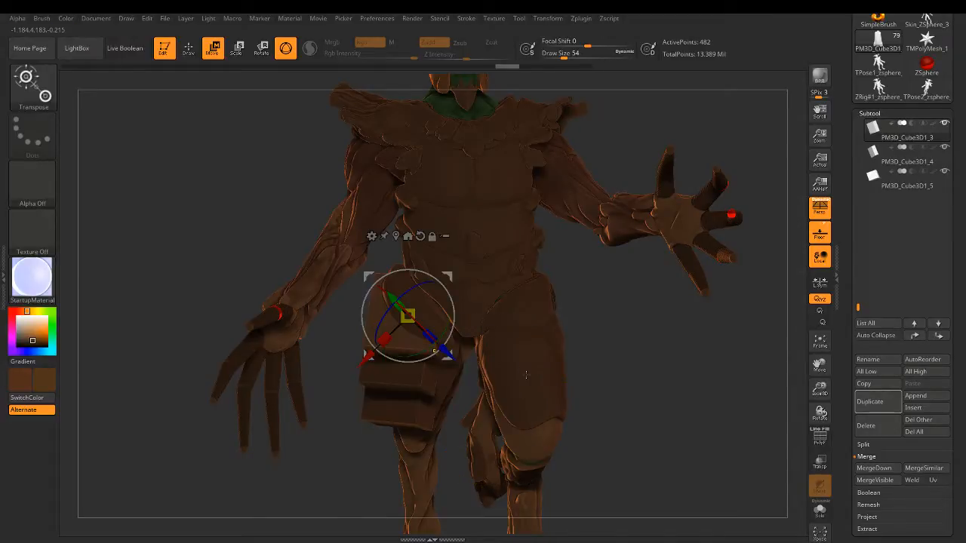
Step: Duplicate the upper hip plate, then move and rotate the copy to fit against the outside of the creature's left thigh
click(869, 401)
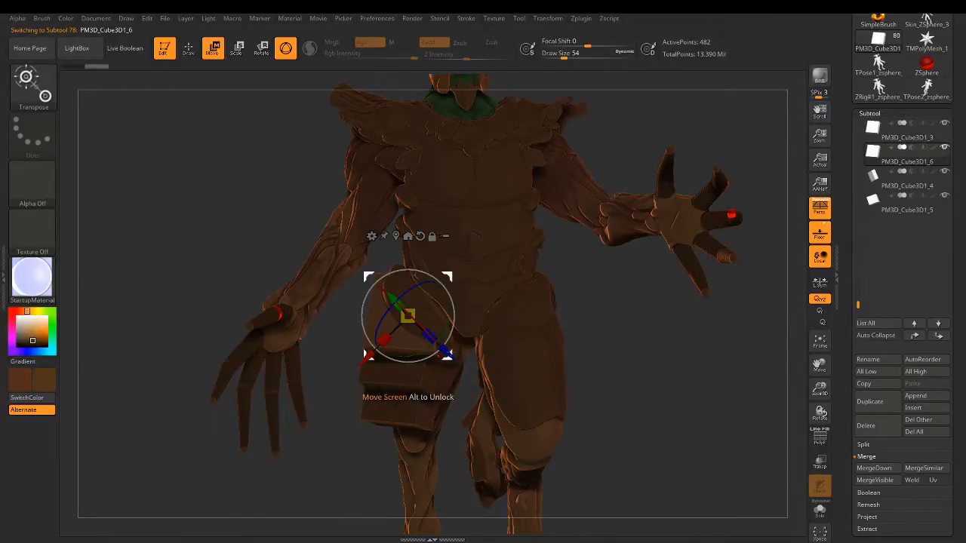
drag(408, 316, 547, 357)
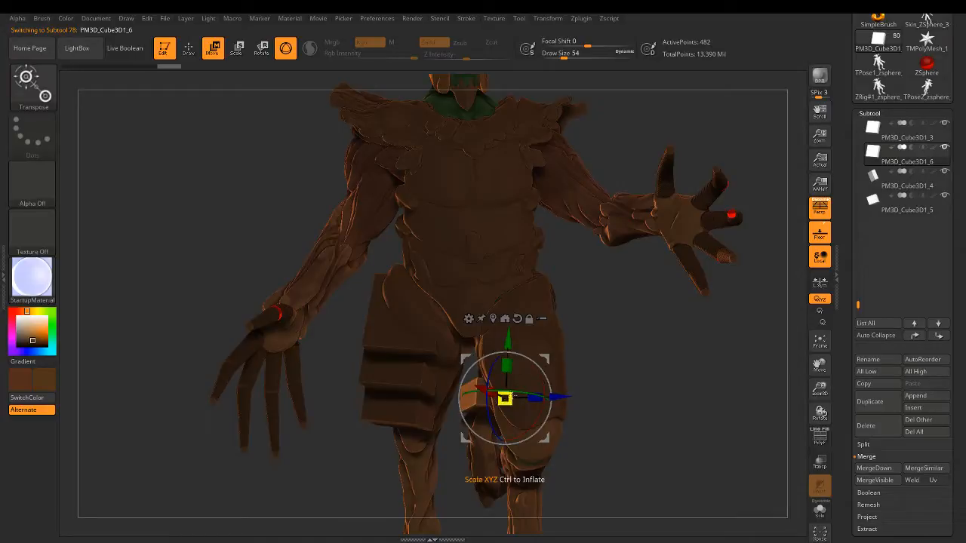
drag(502, 391, 599, 409)
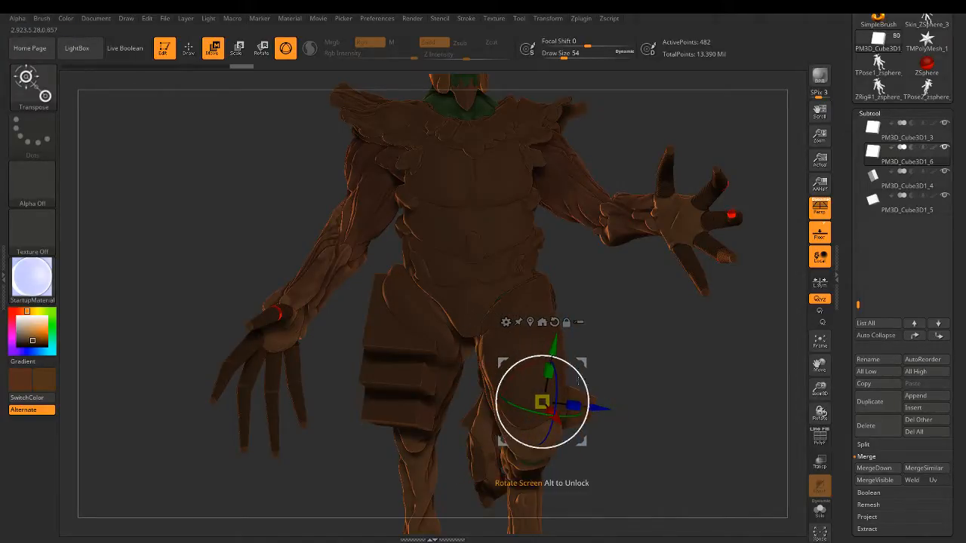
drag(552, 344, 572, 259)
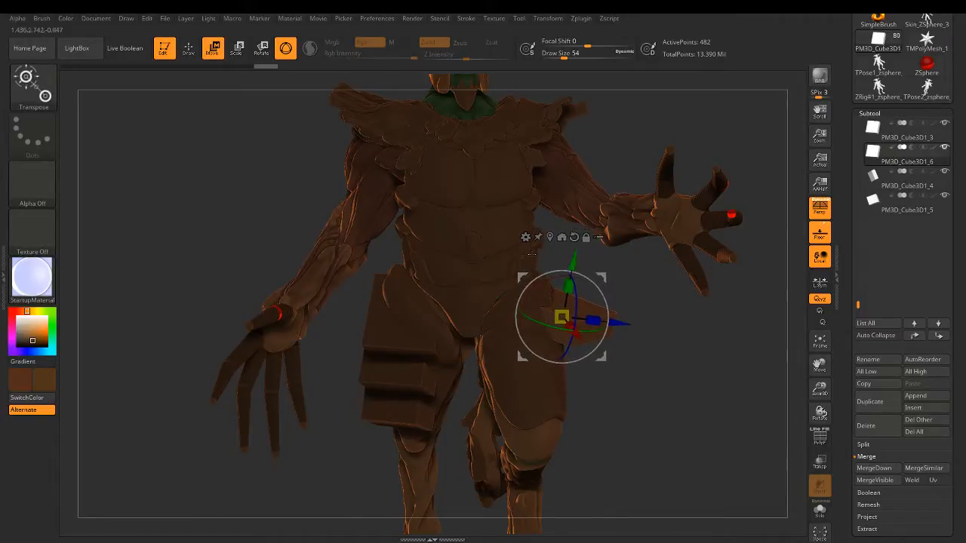
drag(613, 314, 592, 316)
drag(578, 344, 616, 310)
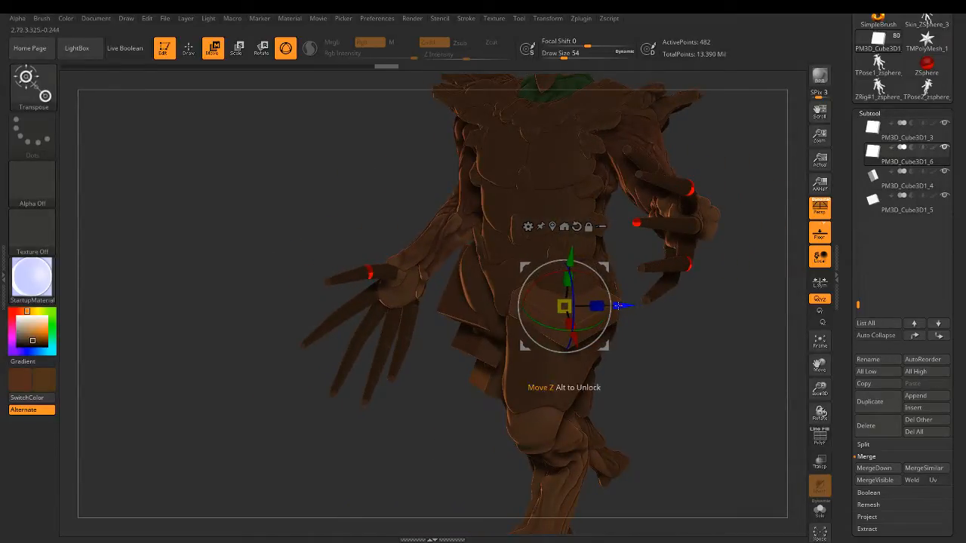
drag(559, 332, 562, 381)
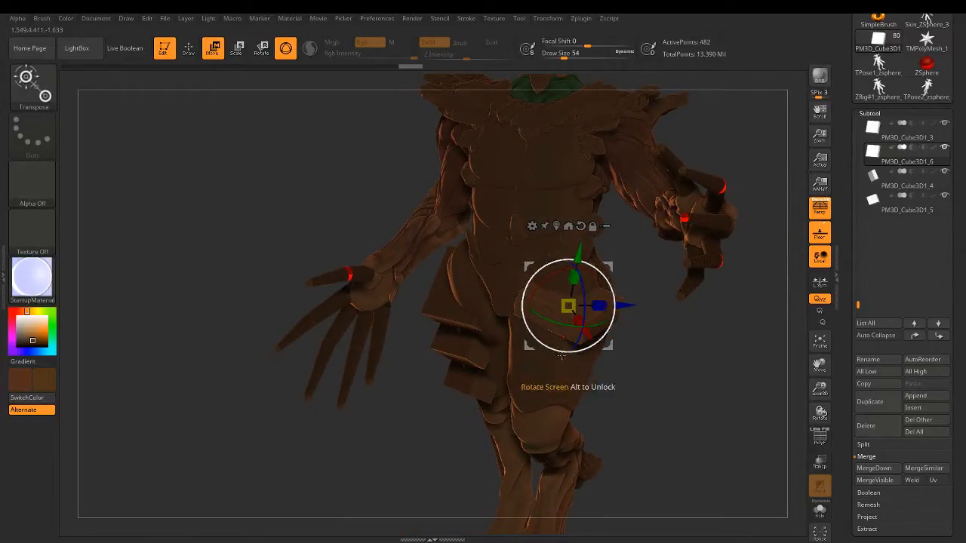
drag(566, 378, 751, 223)
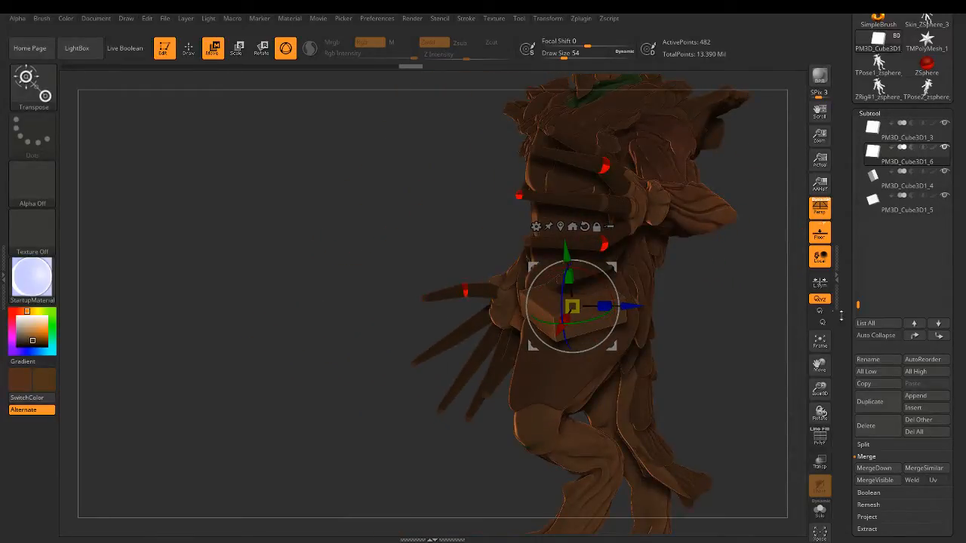
Step: Duplicate the left thigh plate twice and stagger the copies down the thigh as middle and lower plates
click(869, 401)
drag(494, 369, 618, 303)
click(862, 405)
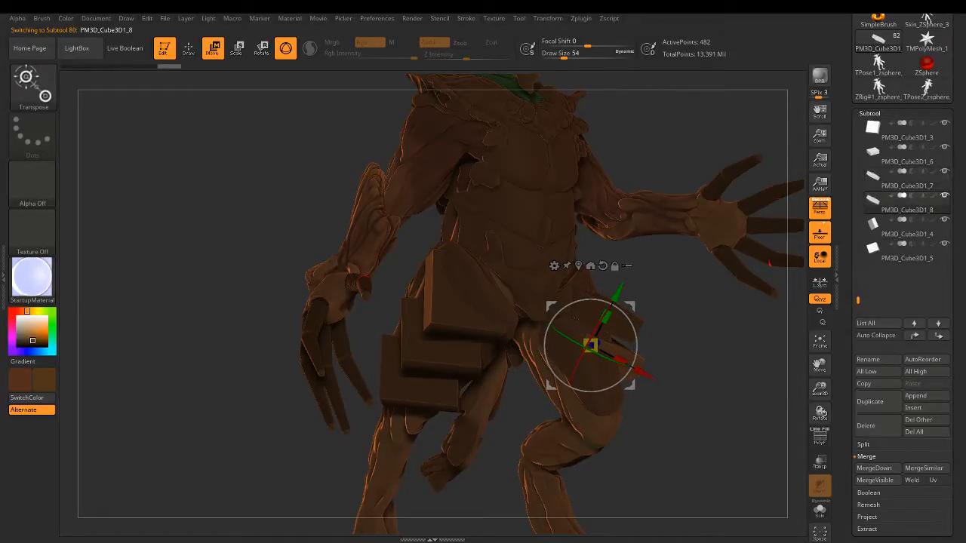
drag(640, 373, 665, 384)
drag(642, 311, 631, 326)
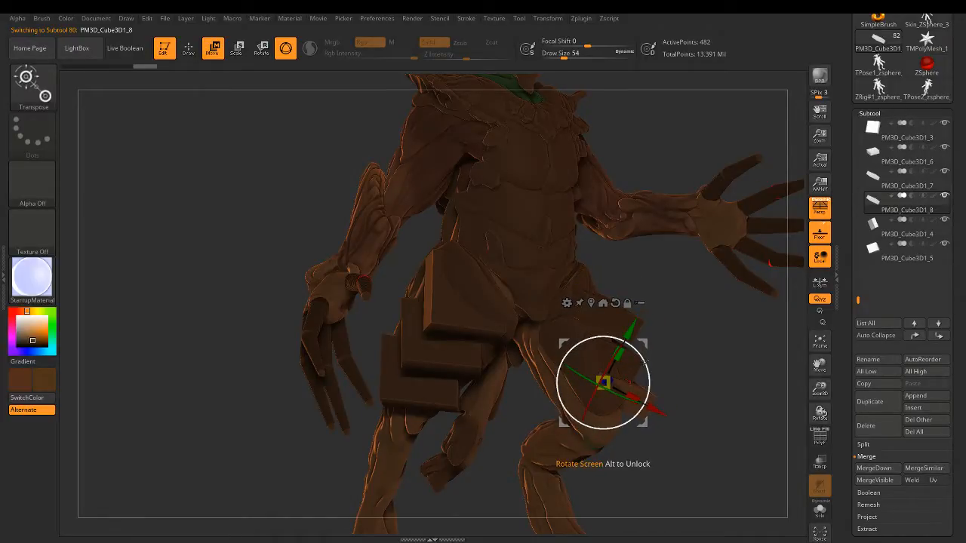
drag(698, 362, 657, 350)
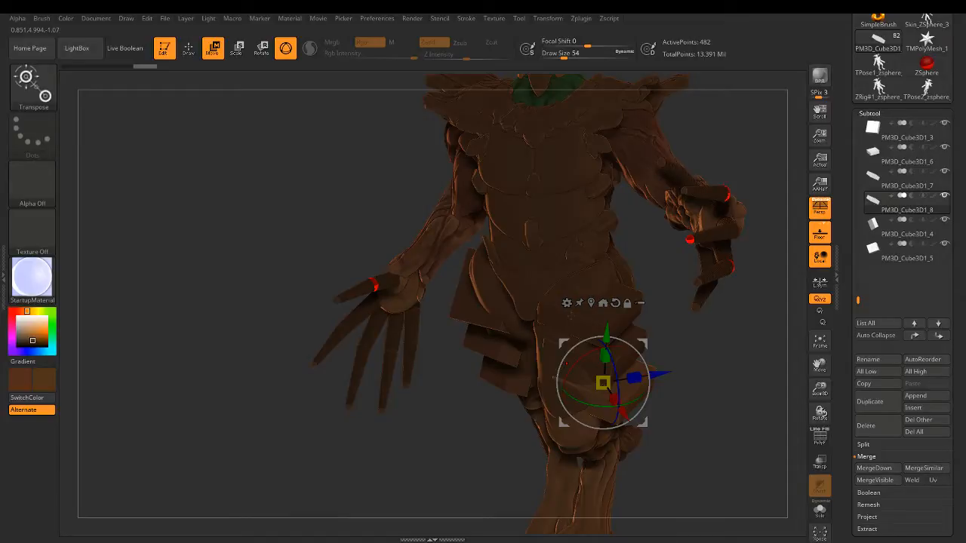
Step: Move the lowest of the three left thigh plates along its Z axis to sit closer over the leg
click(188, 48)
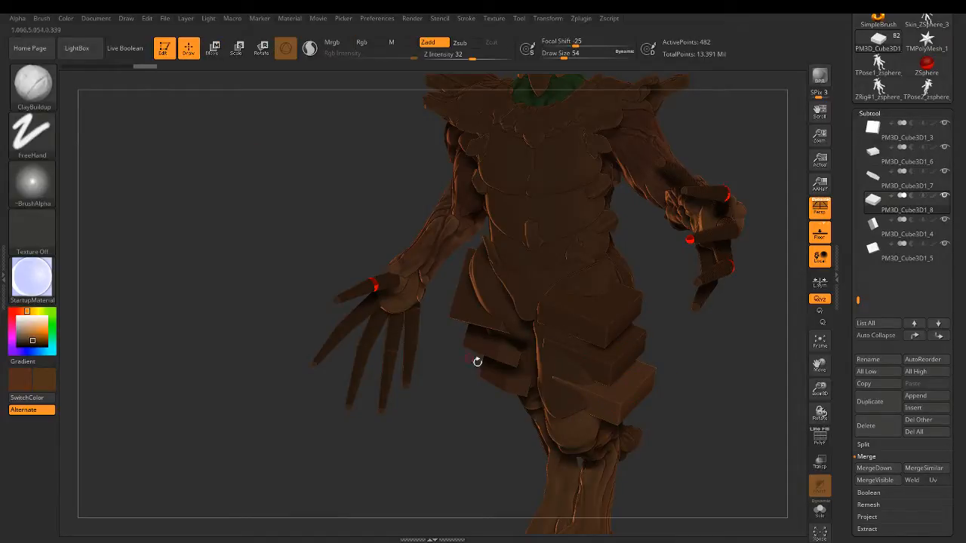
mouse_move(519, 413)
mouse_down()
mouse_move(491, 417)
mouse_move(551, 481)
mouse_move(508, 393)
mouse_move(490, 396)
mouse_move(558, 404)
mouse_up()
key(ctrl)
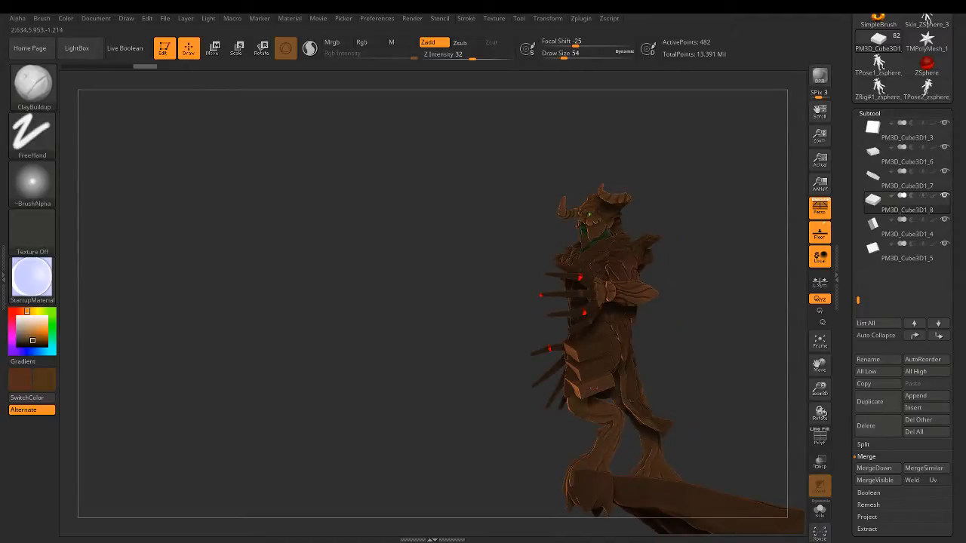
click(213, 47)
click(237, 47)
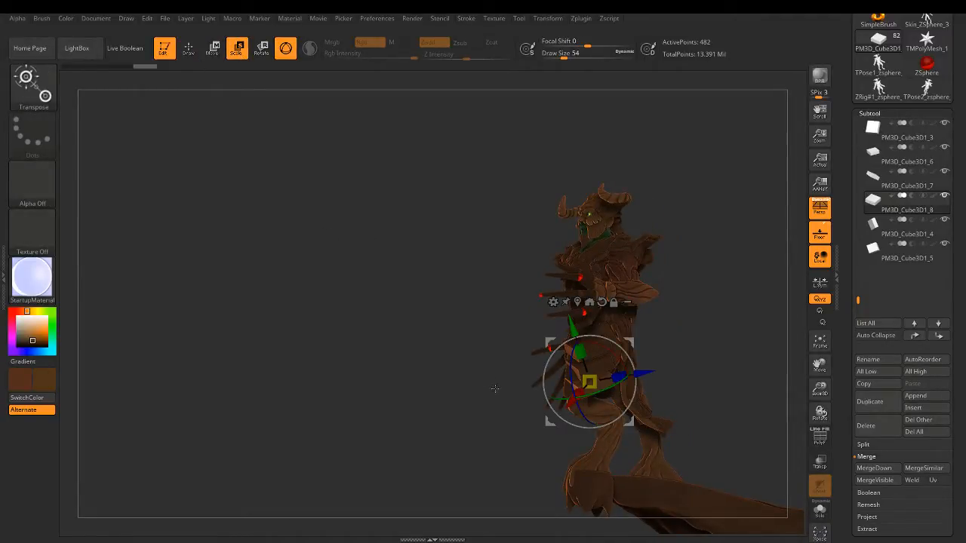
drag(495, 388, 554, 389)
ctrl+right_drag(554, 389, 560, 437)
alt+right_drag(603, 347, 648, 378)
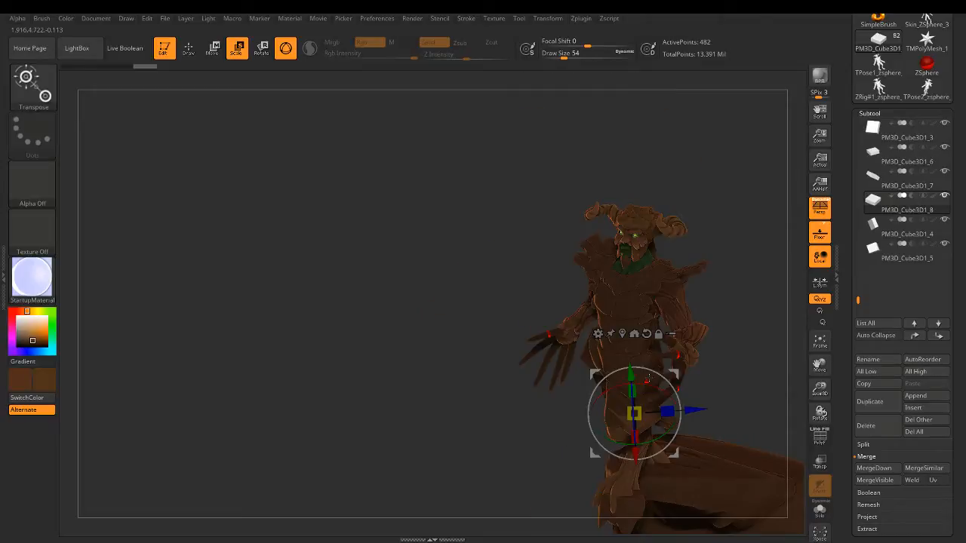
alt+right_drag(453, 344, 261, 215)
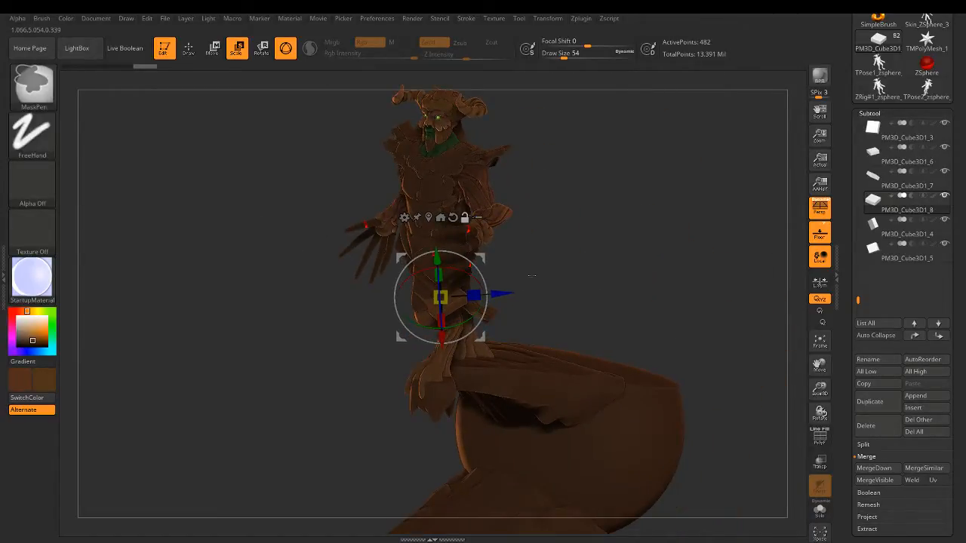
ctrl+right_drag(532, 276, 536, 339)
drag(505, 294, 487, 294)
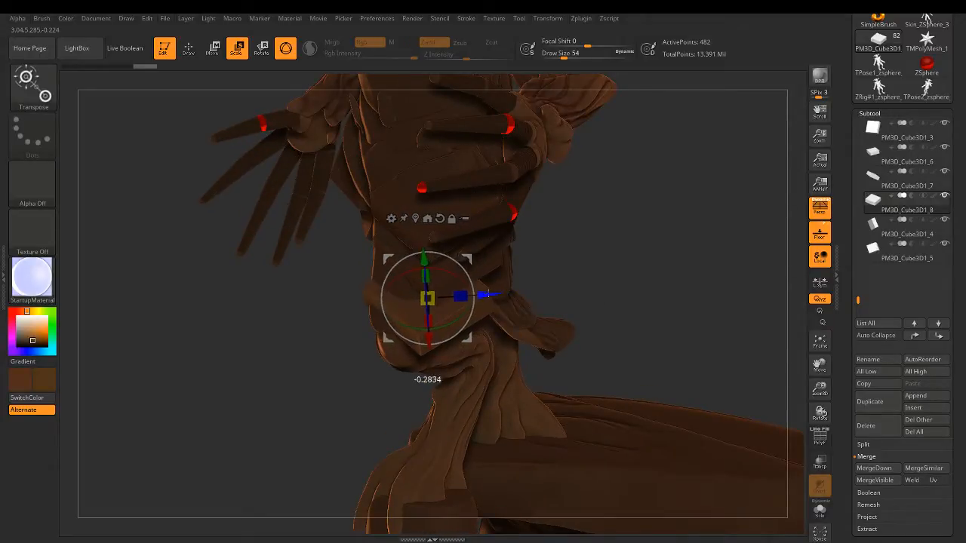
Step: Move the middle left thigh plate along its Z axis to follow the lower one, and make the upper plate active
alt+click(468, 249)
drag(493, 252, 476, 252)
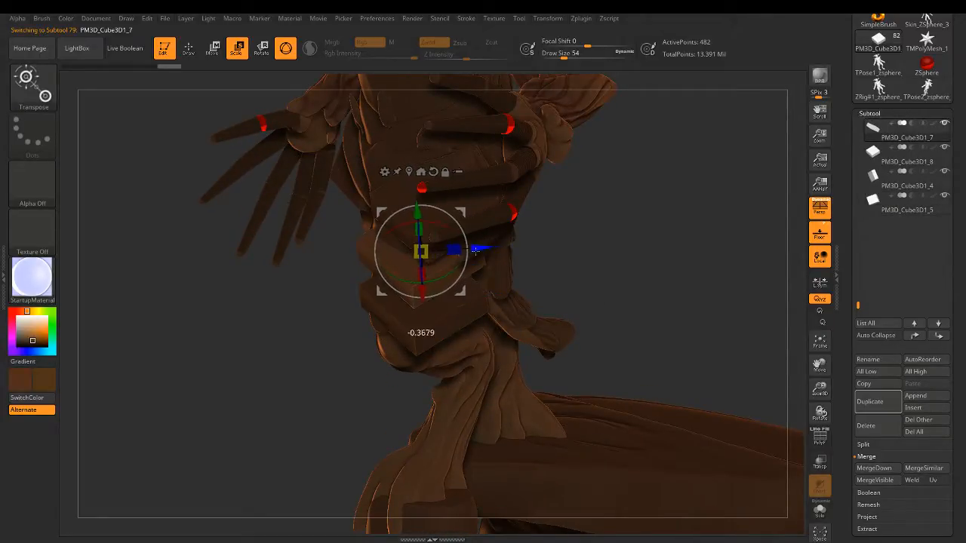
drag(589, 270, 544, 255)
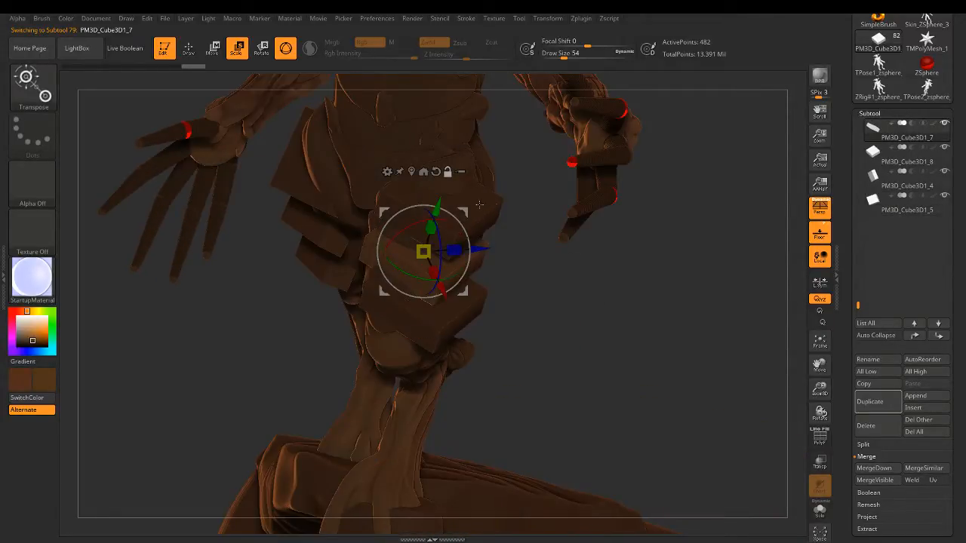
ctrl+drag(455, 251, 447, 252)
click(189, 47)
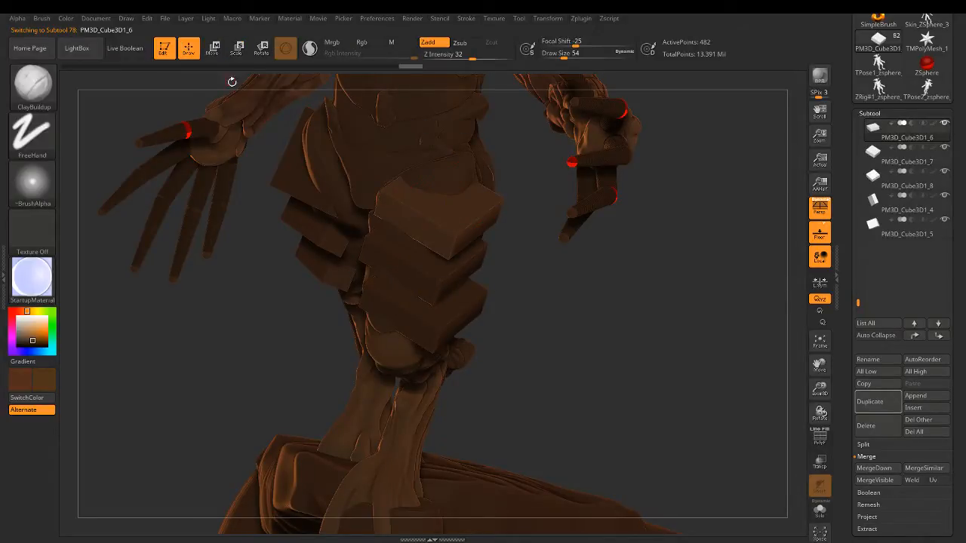
Step: Examine the whole figure from the side and front with plates on both thighs, and locate the plates in the subtool list
alt+drag(561, 313, 512, 308)
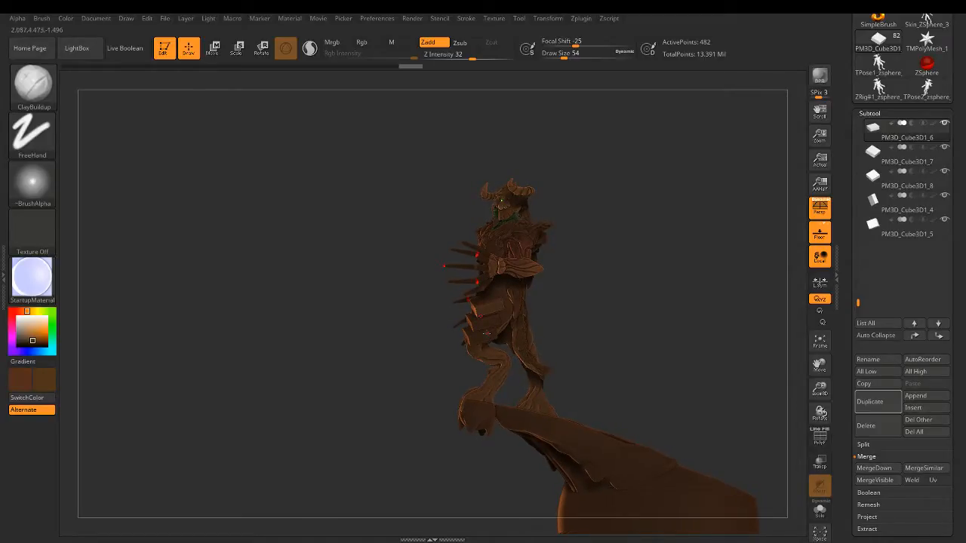
alt+drag(397, 280, 623, 336)
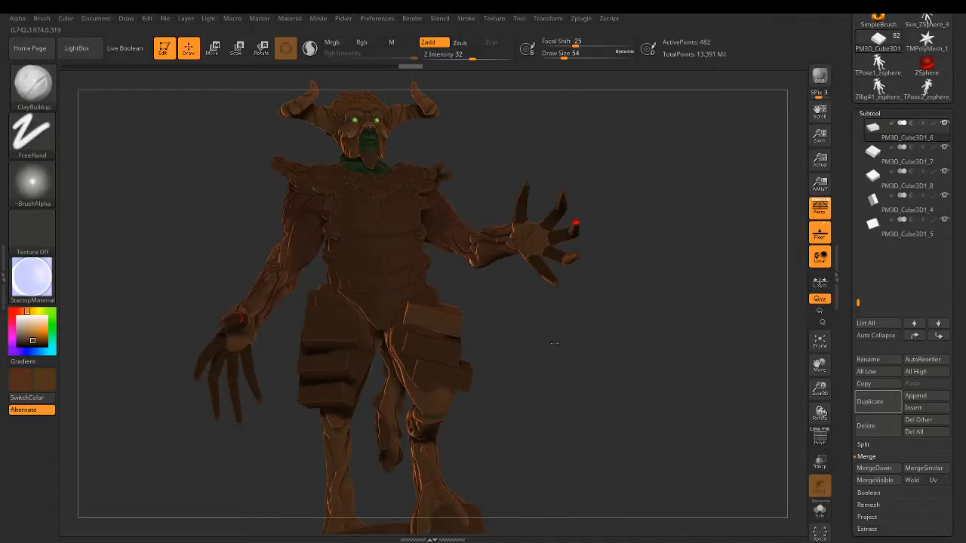
drag(555, 343, 554, 345)
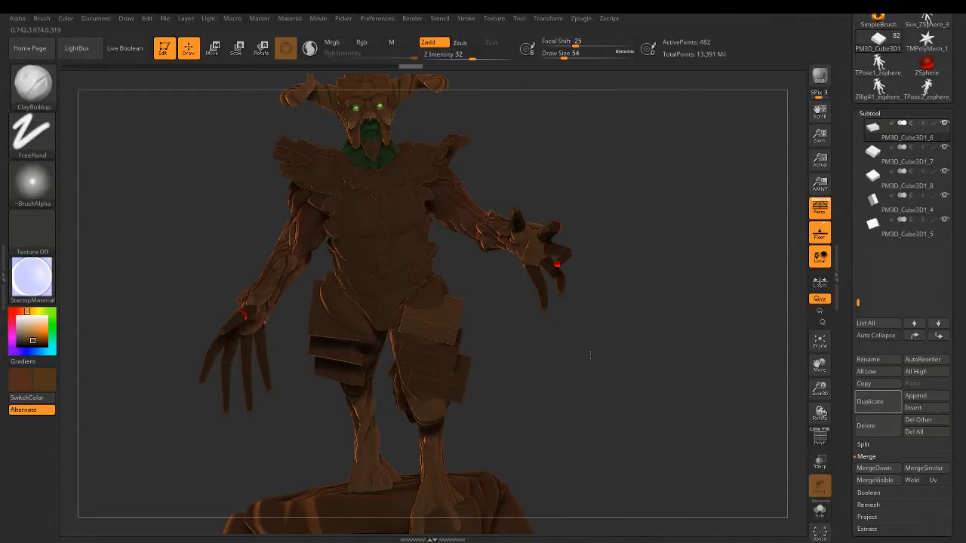
mouse_move(590, 355)
alt+mouse_down()
mouse_move(600, 348)
mouse_move(588, 333)
mouse_move(610, 345)
alt+mouse_up()
key(ctrl)
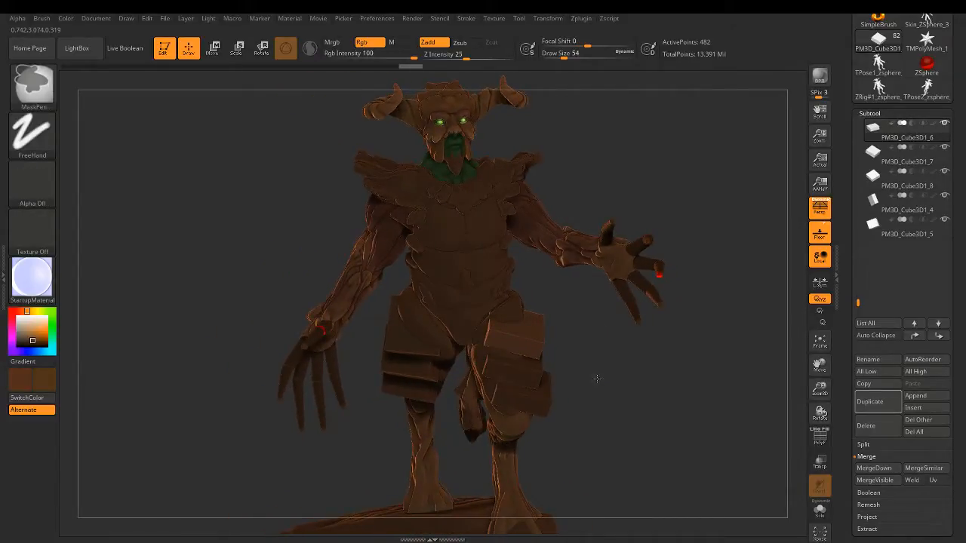
mouse_move(597, 379)
mouse_down()
mouse_move(606, 349)
mouse_move(591, 322)
mouse_up()
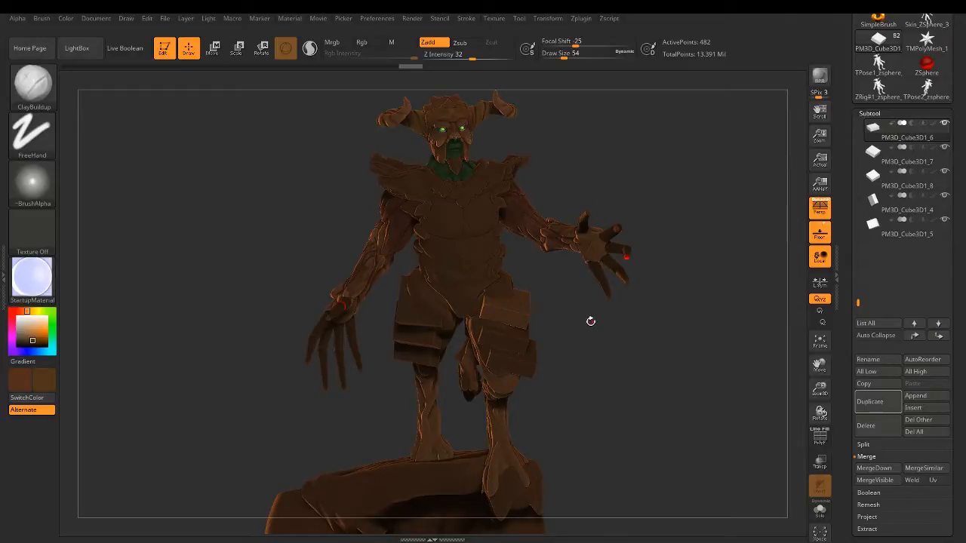
mouse_move(593, 317)
ctrl+right_down()
mouse_move(606, 331)
mouse_move(585, 381)
mouse_move(562, 356)
ctrl+right_up()
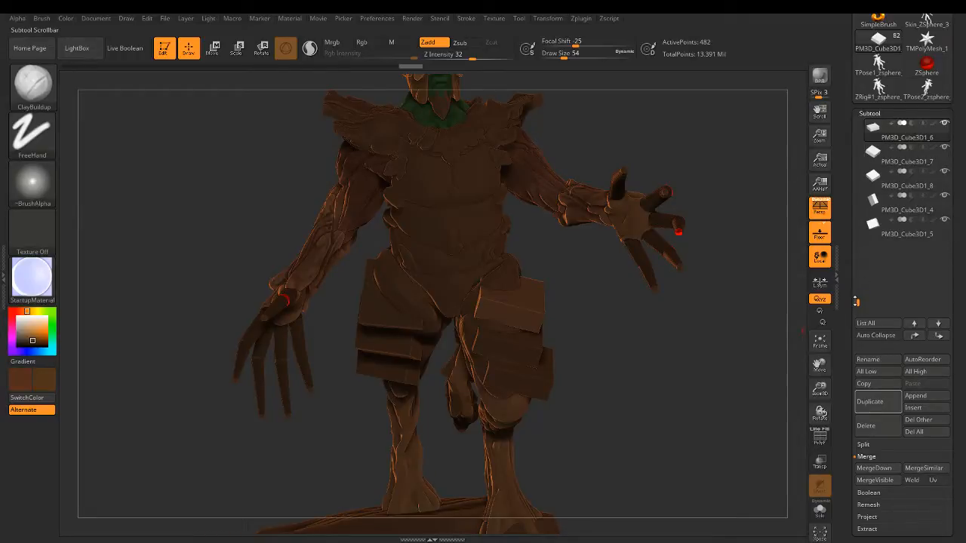
drag(858, 303, 858, 296)
mouse_move(944, 203)
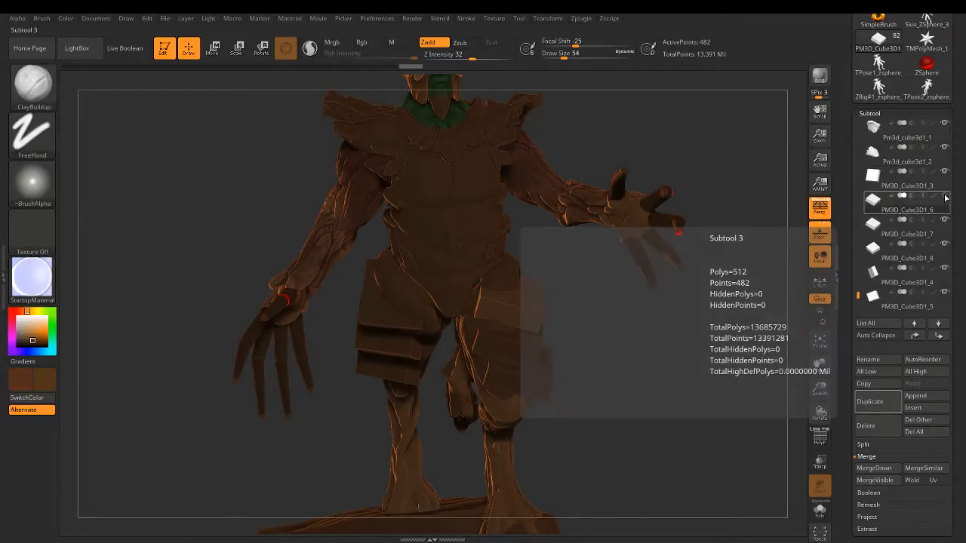
Step: Hide the left thigh plates PM3D_Cube3D1_6, PM3D_Cube3D1_7 and PM3D_Cube3D1_8, and make PM3D_Cube3D1_3 the active subtool
mouse_move(945, 226)
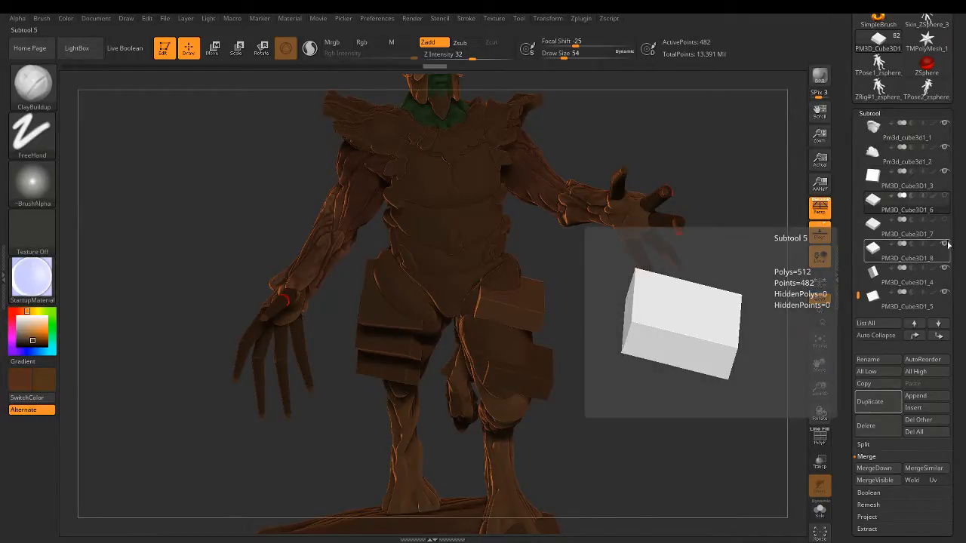
click(891, 178)
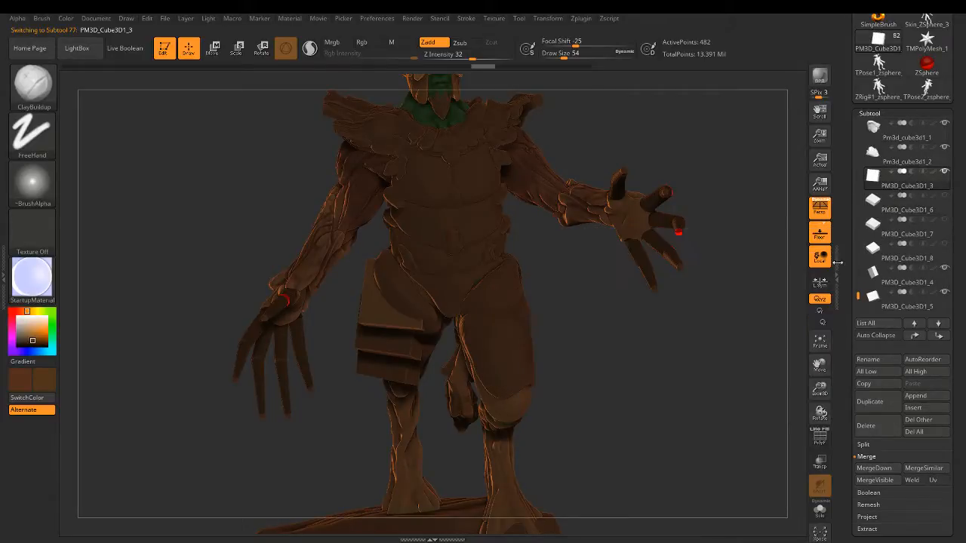
Step: Examine the whole figure from the front and sides with the armour plates shown only on the right thigh
drag(621, 400, 558, 366)
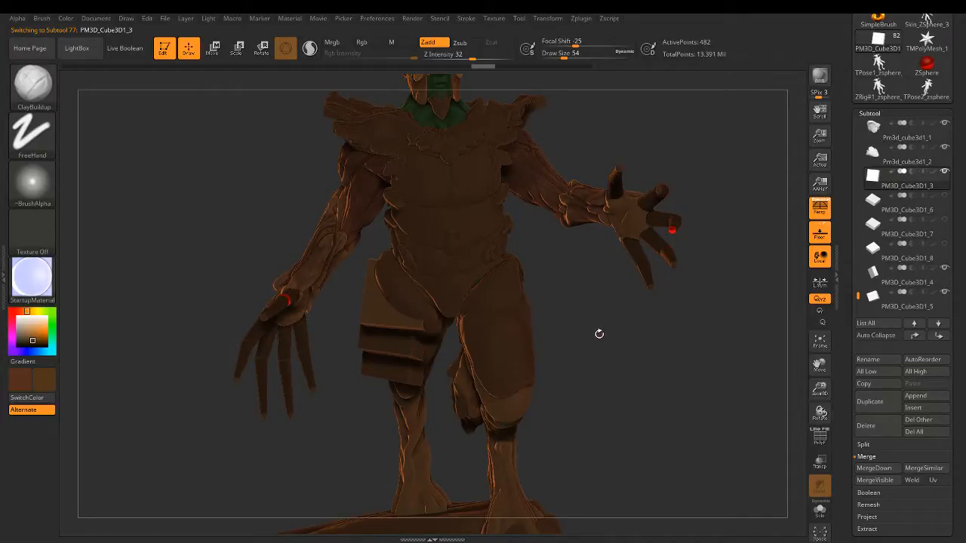
mouse_move(599, 334)
mouse_down()
mouse_move(566, 336)
mouse_move(612, 343)
mouse_up()
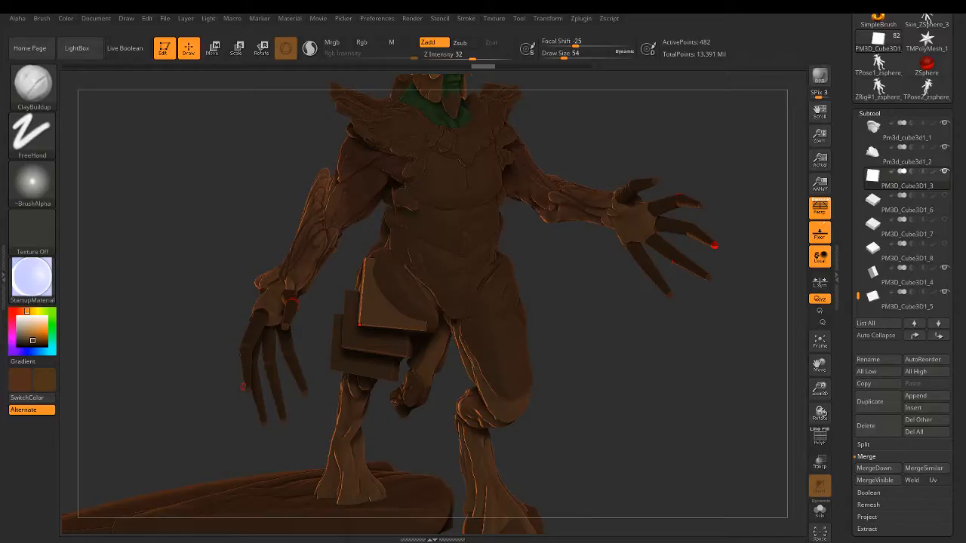
drag(555, 298, 491, 299)
drag(549, 295, 551, 296)
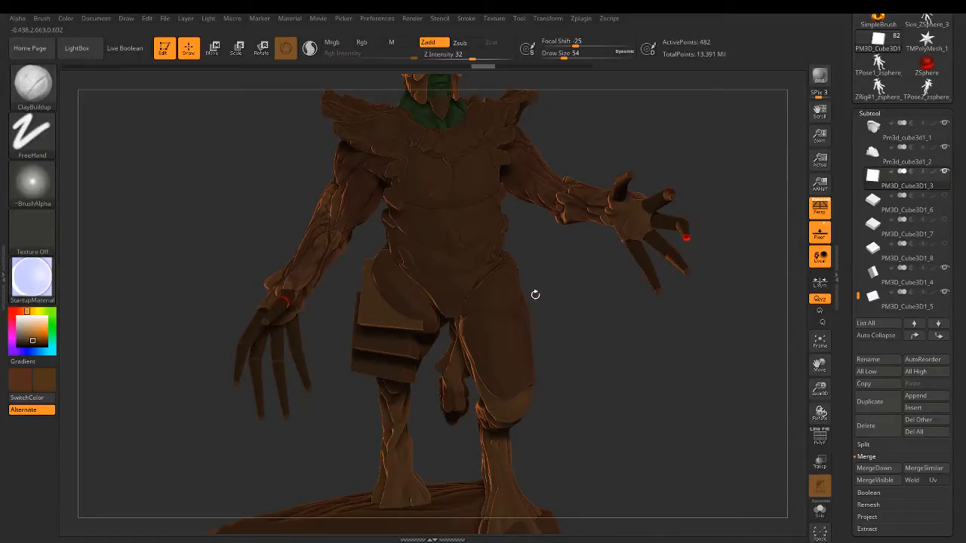
mouse_move(531, 285)
mouse_down()
mouse_move(545, 327)
mouse_move(565, 317)
mouse_move(549, 310)
mouse_move(549, 334)
mouse_move(538, 299)
mouse_move(533, 304)
mouse_up()
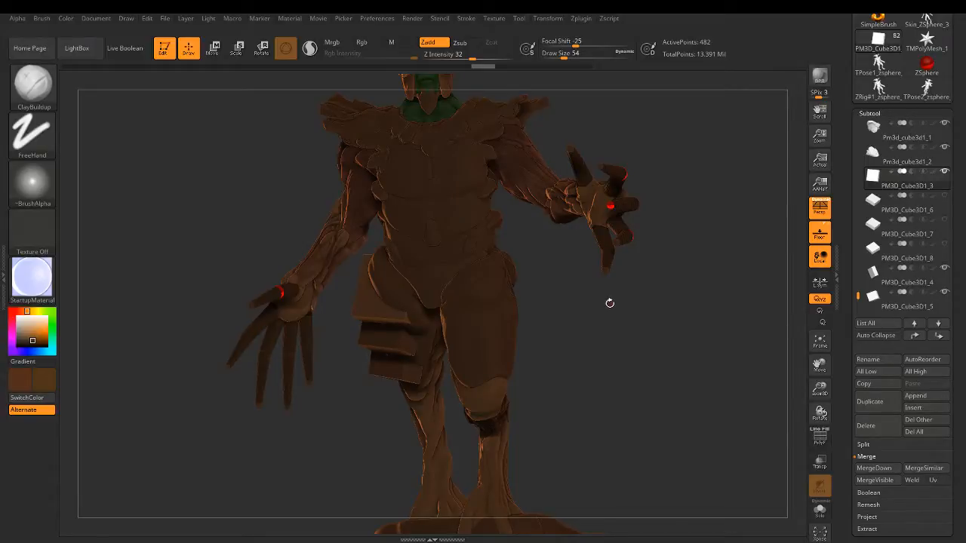
drag(609, 303, 629, 312)
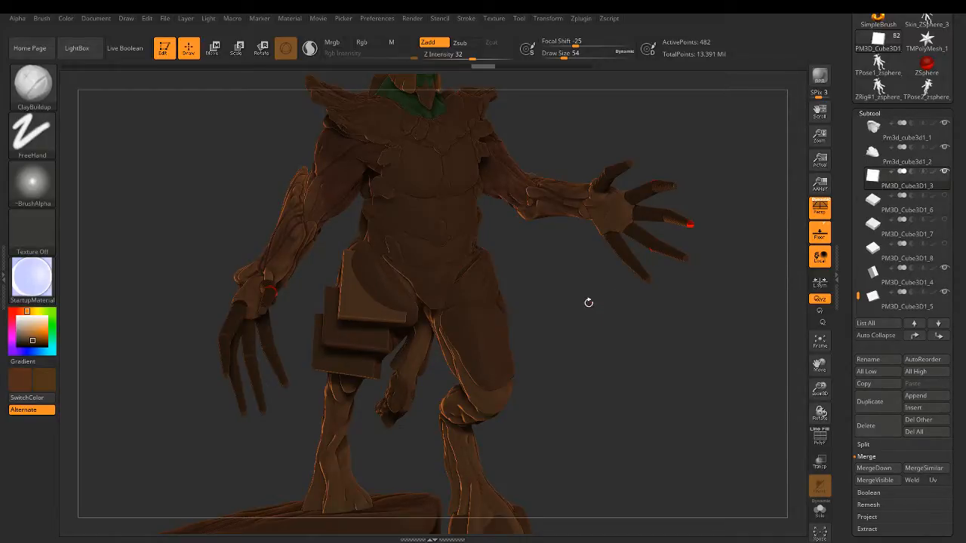
drag(588, 304, 578, 302)
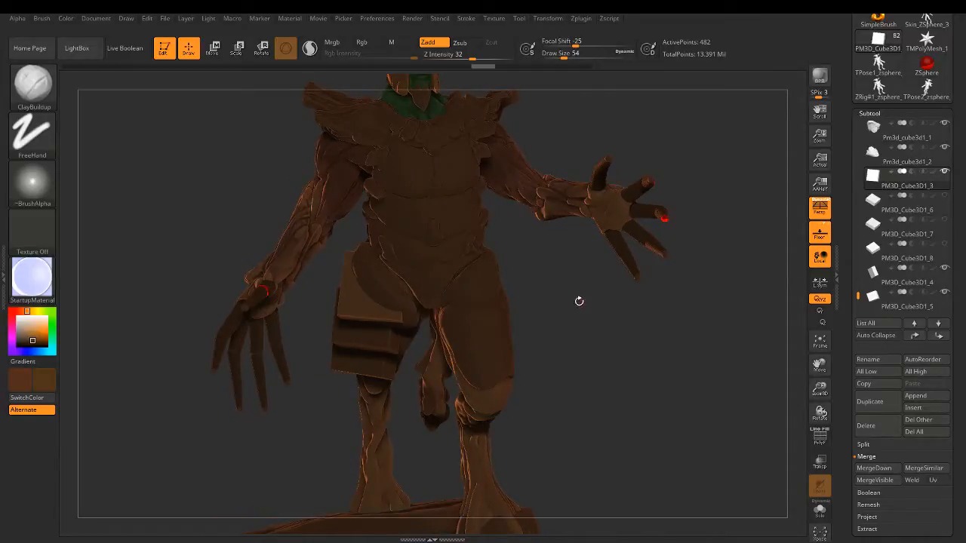
ctrl+right_drag(588, 322, 555, 313)
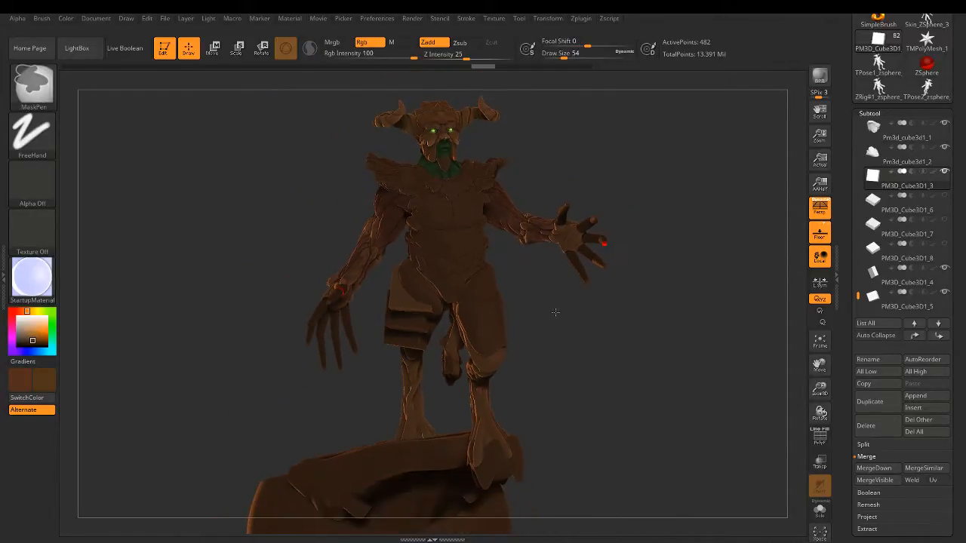
mouse_move(568, 311)
mouse_down()
mouse_move(552, 340)
mouse_move(582, 337)
mouse_move(601, 363)
mouse_move(517, 368)
mouse_move(432, 343)
mouse_move(473, 374)
mouse_up()
mouse_move(493, 371)
mouse_down()
mouse_move(548, 362)
mouse_move(483, 341)
mouse_move(508, 329)
mouse_move(523, 345)
mouse_move(586, 350)
mouse_move(545, 277)
mouse_up()
drag(406, 377, 490, 422)
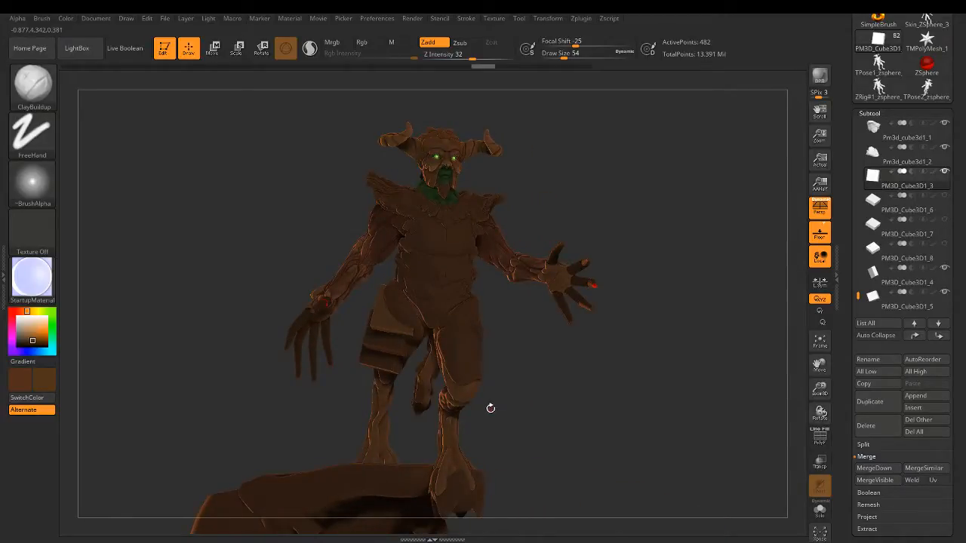
drag(486, 376, 485, 323)
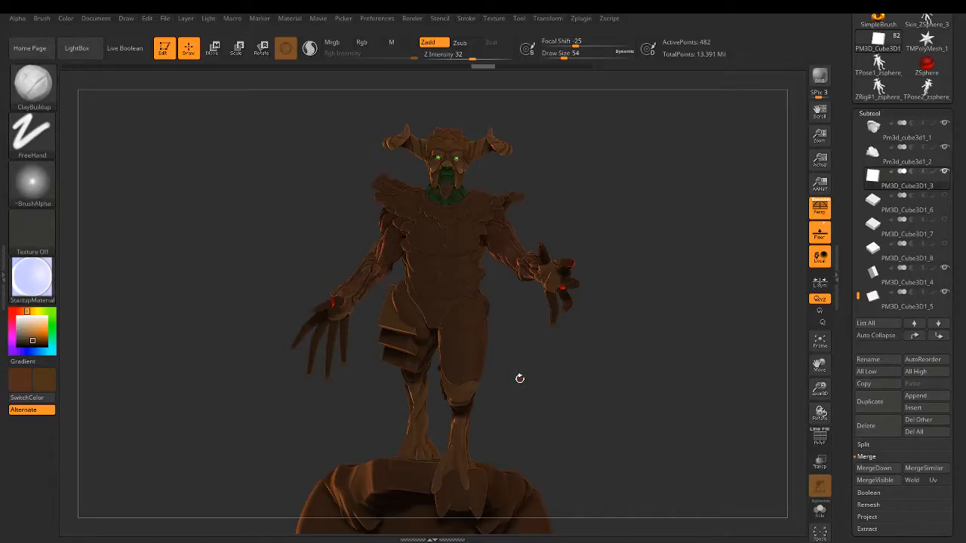
mouse_move(543, 365)
mouse_down()
mouse_move(472, 365)
mouse_move(554, 363)
mouse_up()
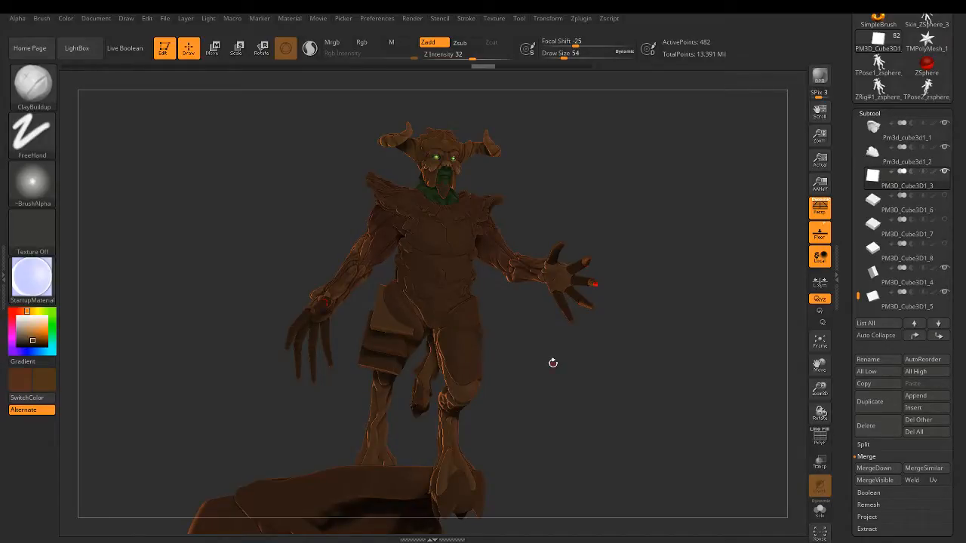
drag(552, 363, 544, 367)
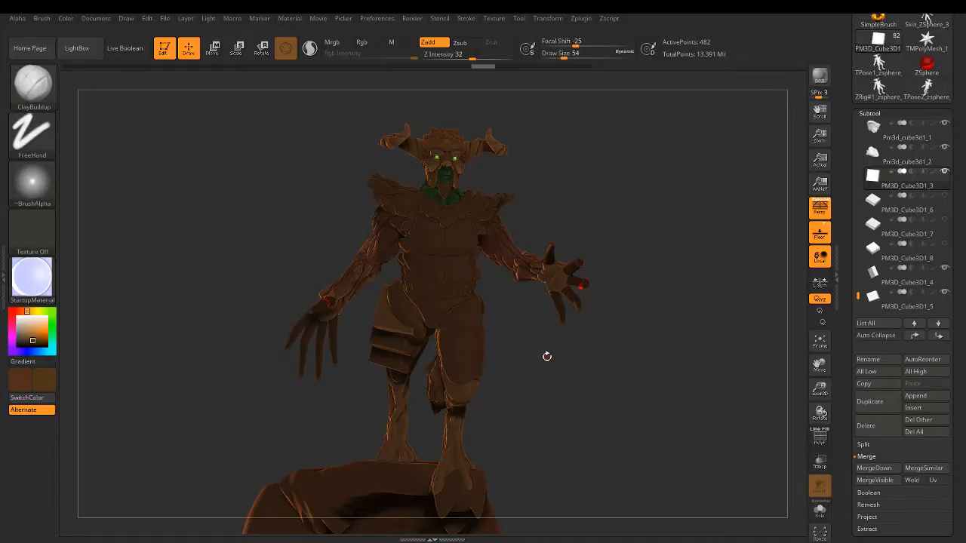
mouse_move(547, 356)
mouse_down()
mouse_move(572, 358)
mouse_move(551, 353)
mouse_up()
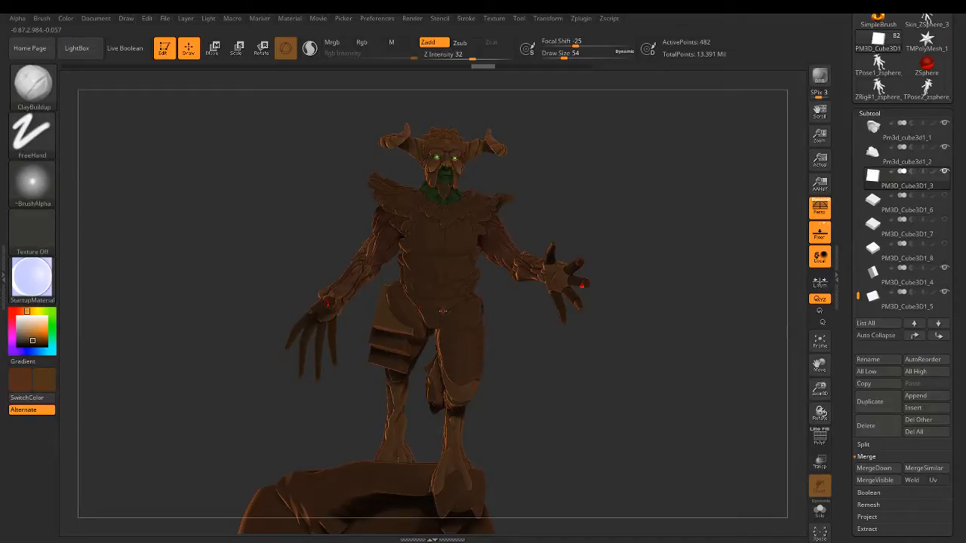
right_drag(443, 310, 562, 320)
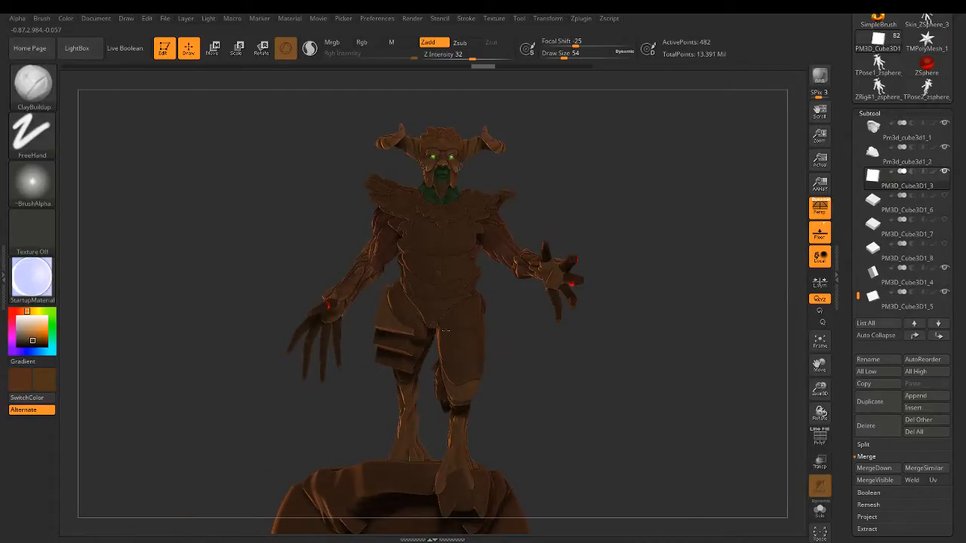
right_drag(446, 330, 347, 333)
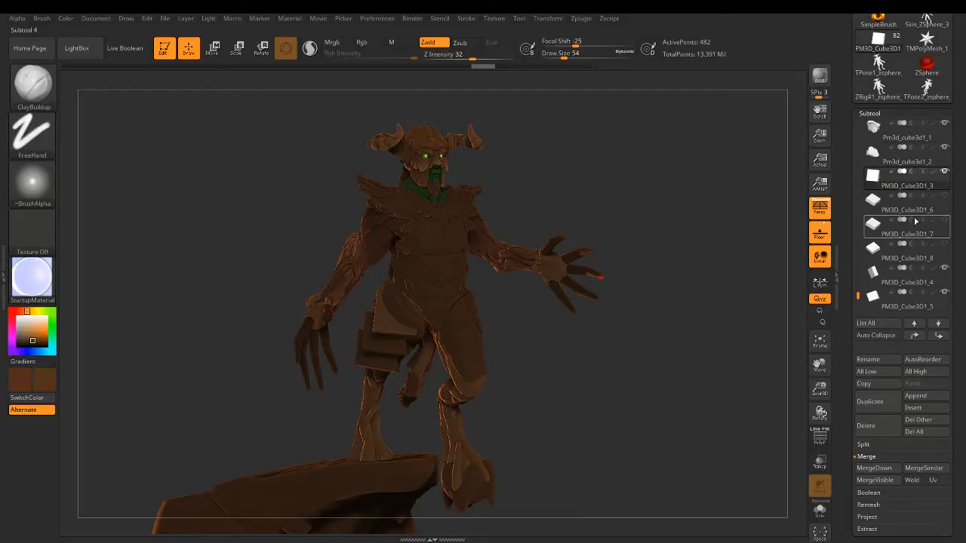
Step: Hide the three remaining right thigh plates, make Pm3d_cube3d1_2 active, and review the figure with bare thighs
mouse_move(947, 175)
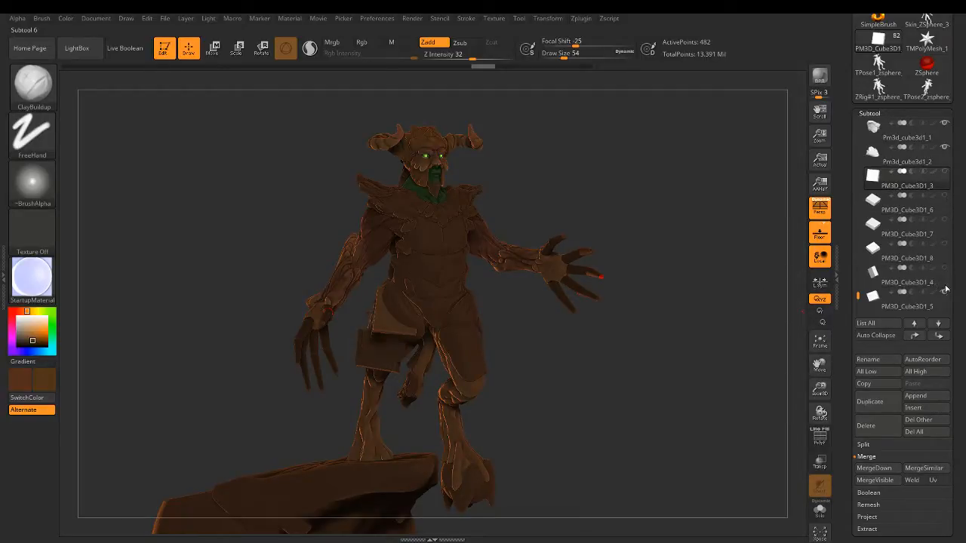
click(871, 152)
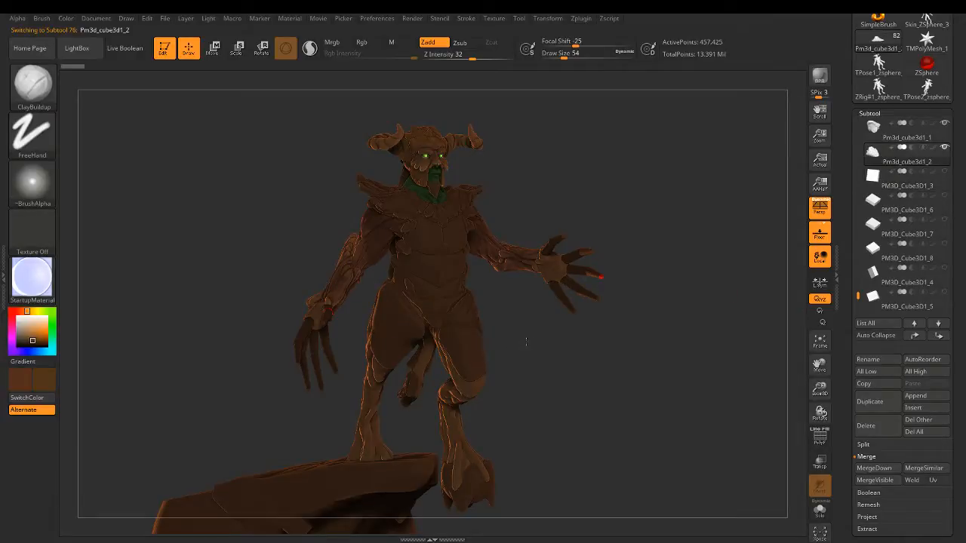
drag(532, 372, 513, 342)
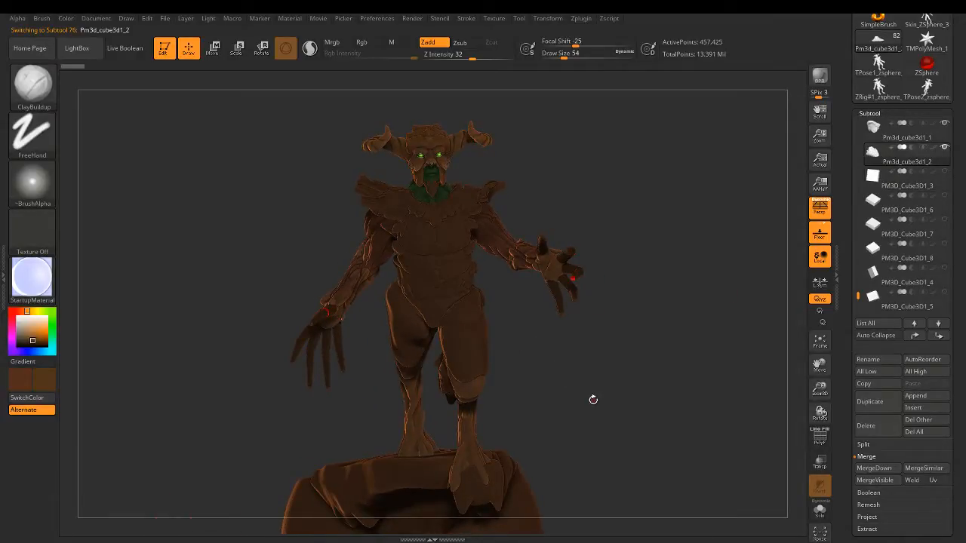
drag(583, 390, 245, 398)
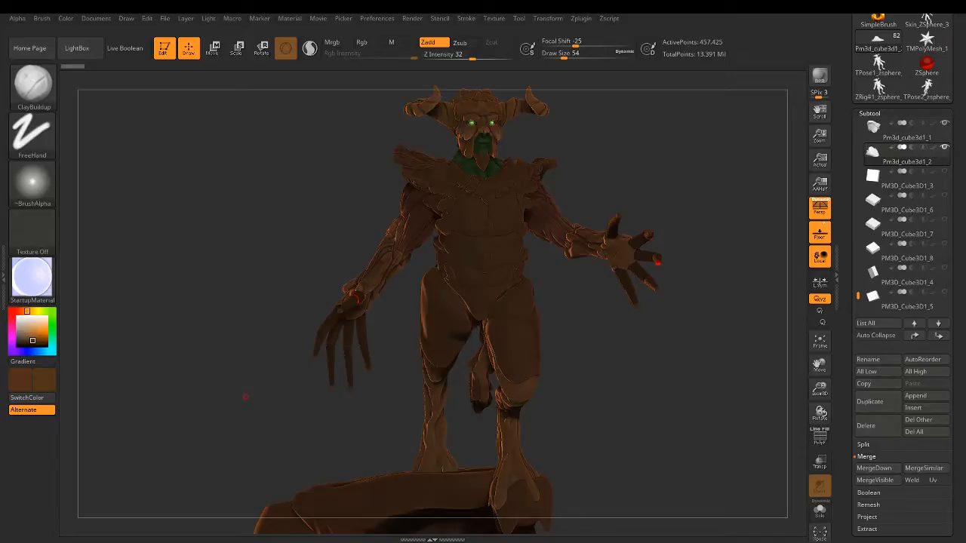
mouse_move(566, 341)
mouse_down()
mouse_move(585, 342)
mouse_move(567, 342)
mouse_move(595, 325)
mouse_up()
drag(522, 284, 498, 253)
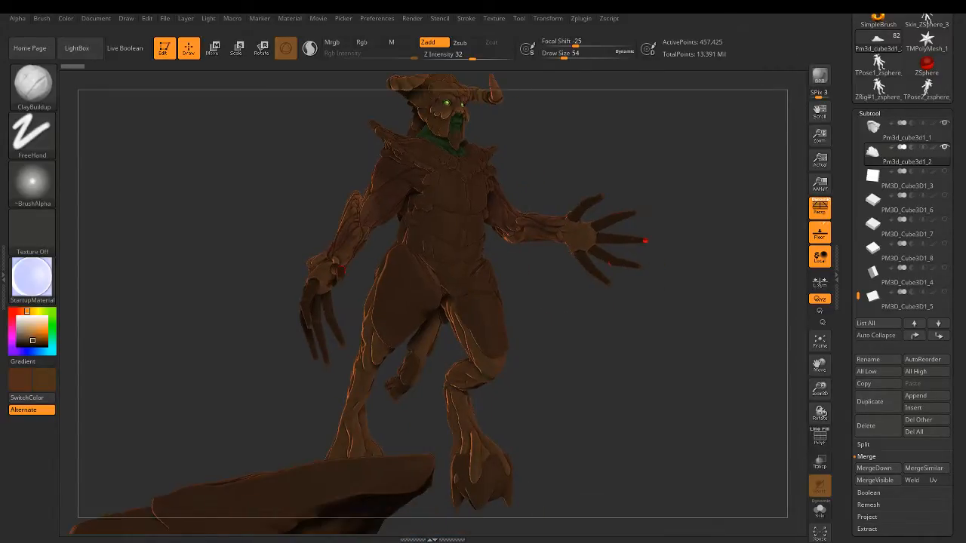
Step: Make the large right thigh shell PM3D_Sphere3D1_9 the active subtool and inspect it from the front and side
mouse_move(446, 249)
ctrl+right_down()
mouse_move(443, 308)
mouse_move(431, 324)
mouse_move(388, 501)
ctrl+right_up()
alt+click(445, 245)
alt+right_drag(467, 311, 471, 422)
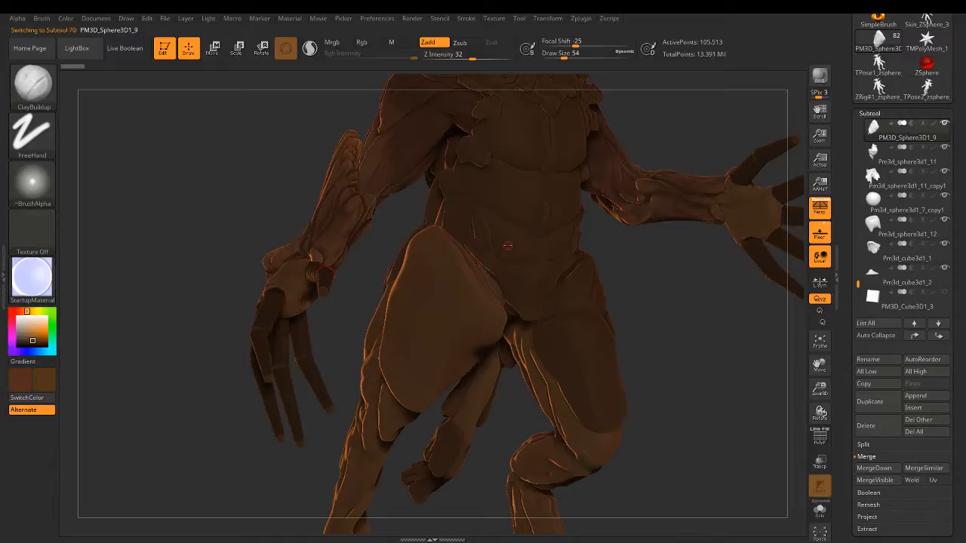
mouse_move(366, 239)
right_down()
mouse_move(445, 281)
mouse_move(513, 298)
mouse_move(519, 258)
right_up()
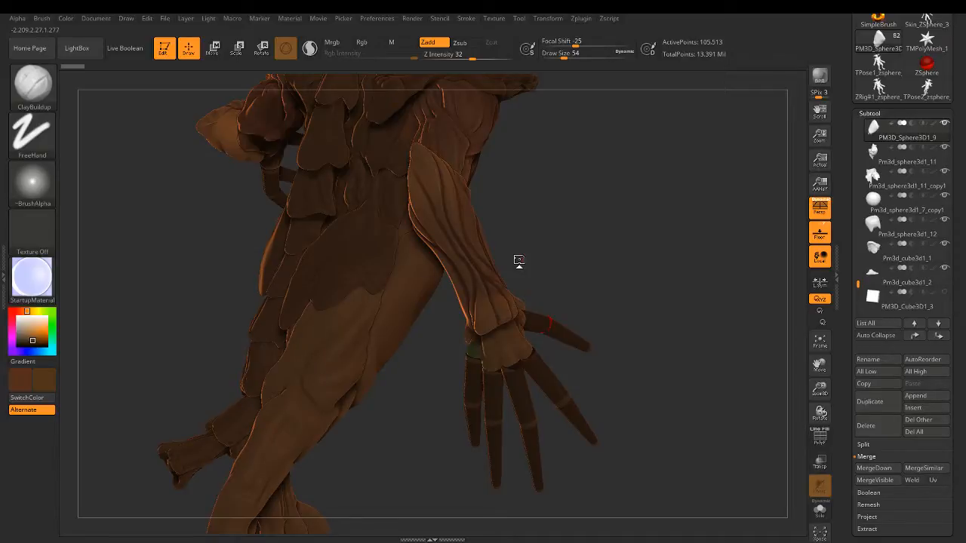
mouse_move(561, 222)
right_down()
mouse_move(492, 208)
mouse_move(514, 274)
mouse_move(494, 307)
mouse_move(451, 261)
mouse_move(441, 275)
right_up()
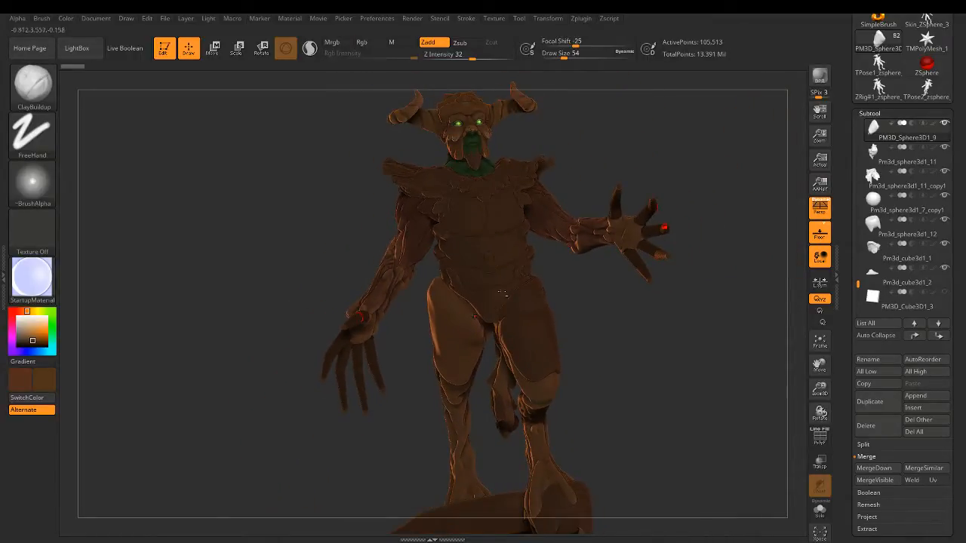
Step: Set the ClayBuildup brush's focal shift to -18 for sculpting the right thigh shell
alt+right_drag(493, 313, 468, 293)
key(space)
drag(461, 281, 456, 280)
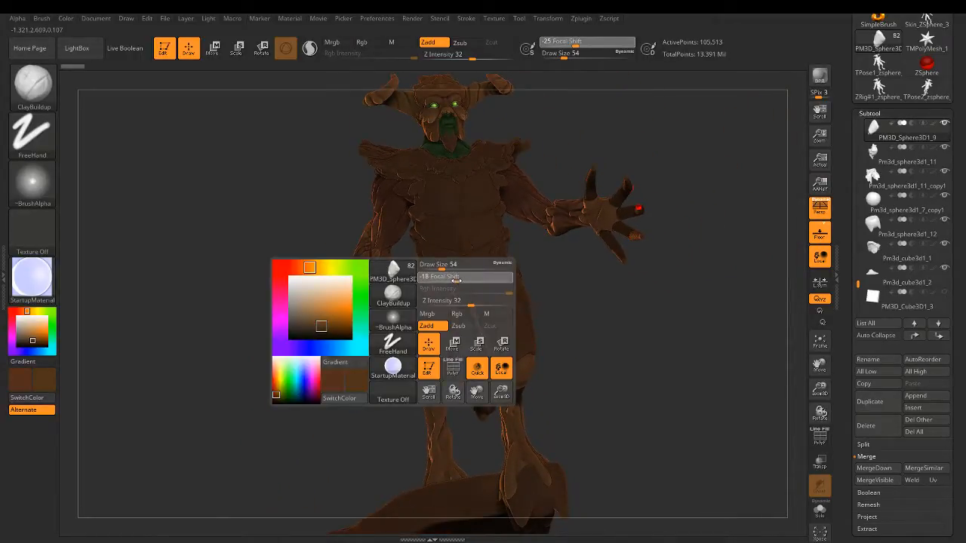
right_drag(599, 292, 605, 293)
mouse_move(486, 280)
ctrl+right_down()
mouse_move(642, 336)
mouse_move(642, 302)
mouse_move(615, 294)
ctrl+right_up()
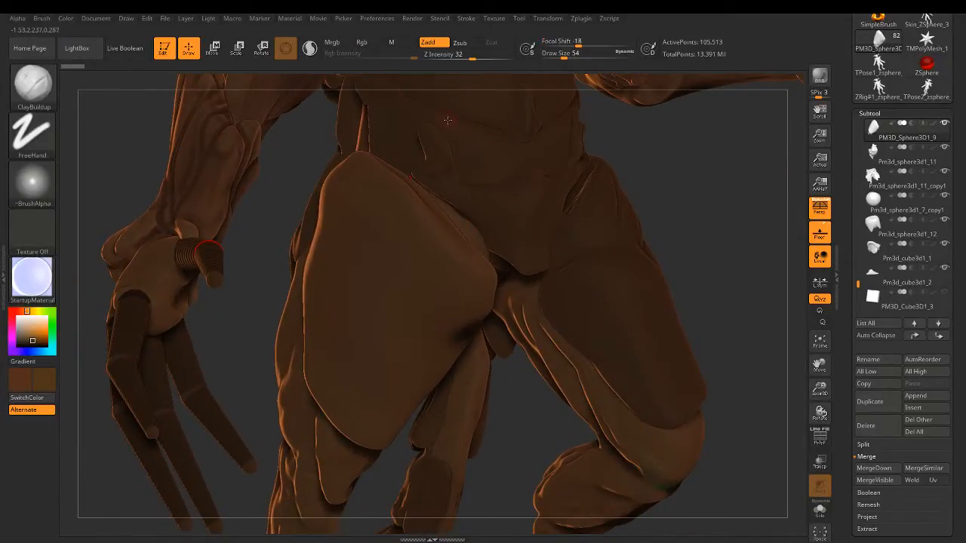
Step: Enlarge the brush to draw size 106 and build up a small raised lobe at the upper tip of the right thigh shell
right_drag(447, 120, 445, 181)
key(space)
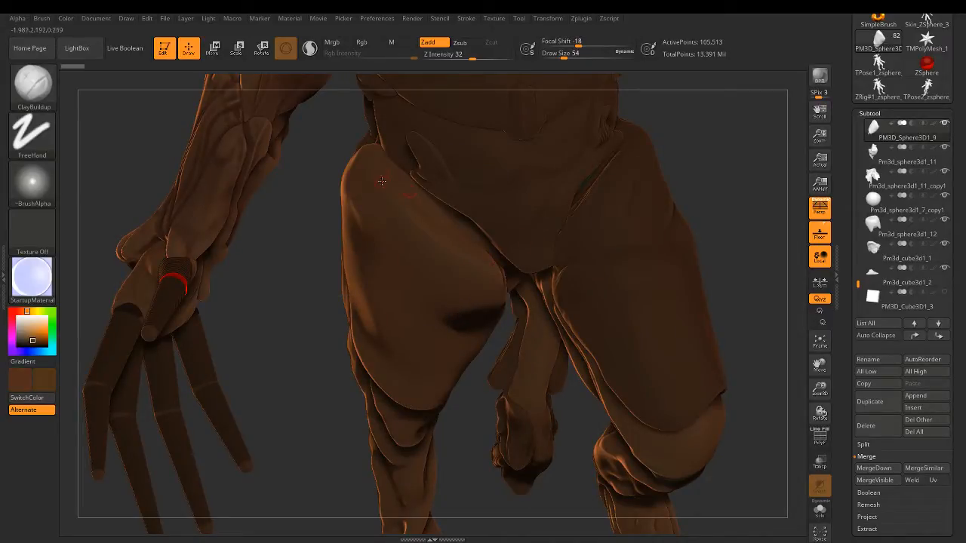
key(])
key(])
key(])
key(])
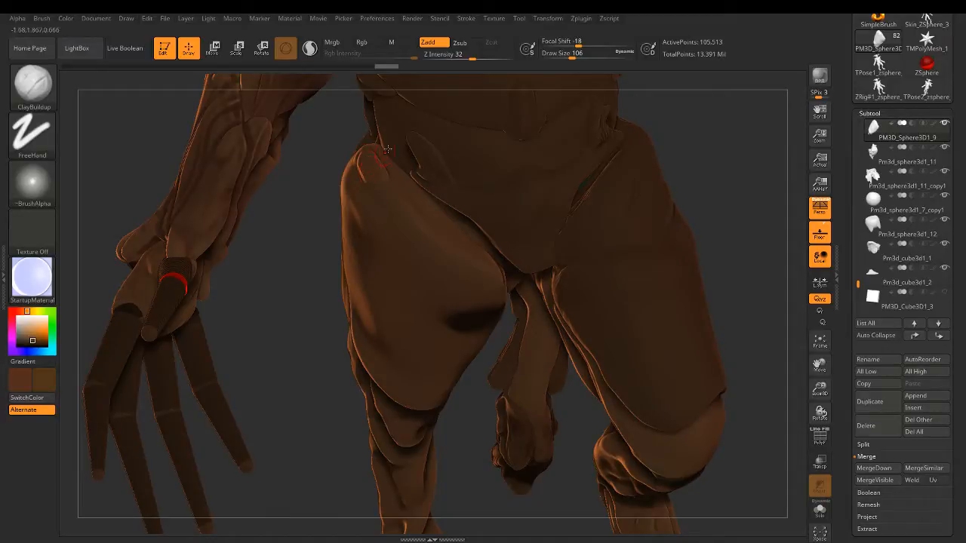
Step: Set the draw size to 257 and build up broad raised forms along the inner upper edge of the right thigh shell
drag(572, 56, 588, 56)
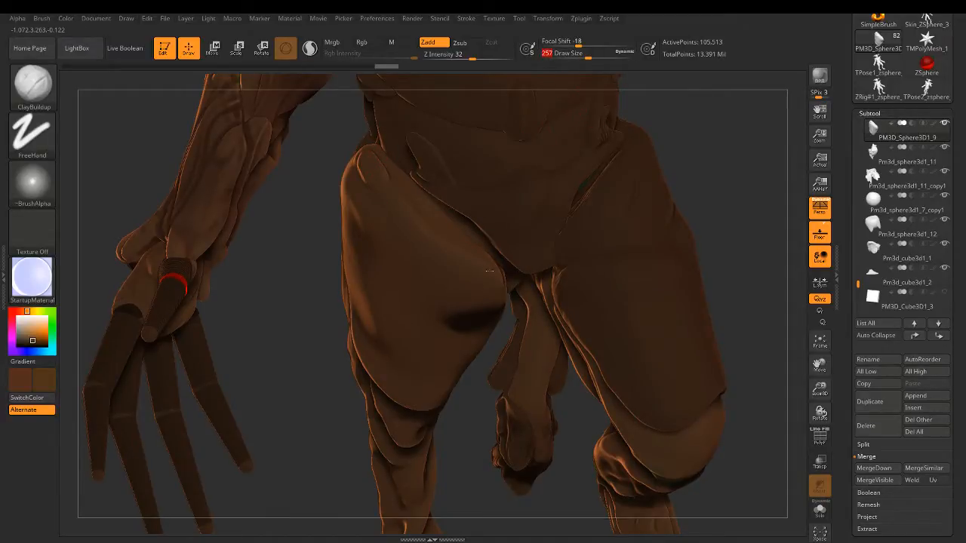
mouse_move(469, 198)
alt+right_down()
mouse_move(476, 237)
mouse_move(485, 246)
mouse_move(490, 238)
mouse_move(465, 237)
alt+right_up()
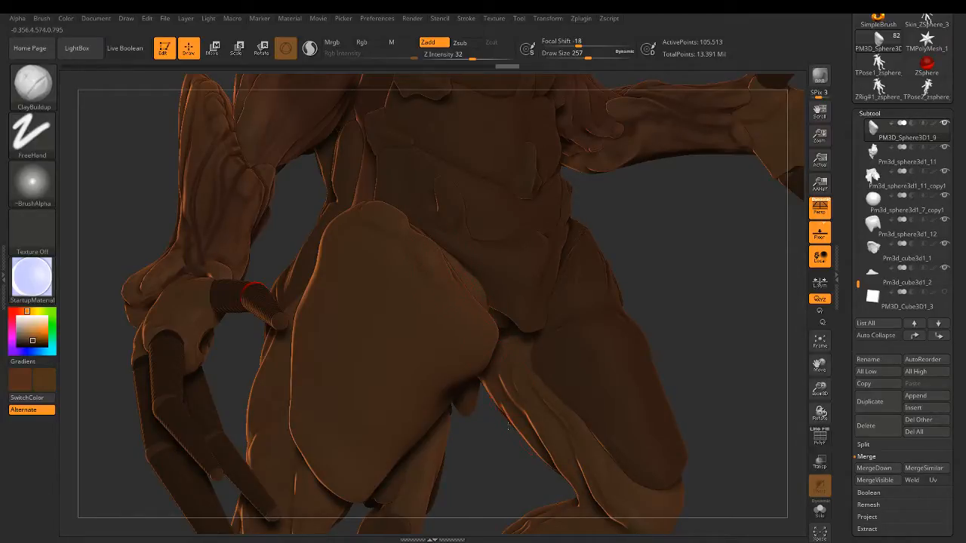
drag(494, 431, 388, 306)
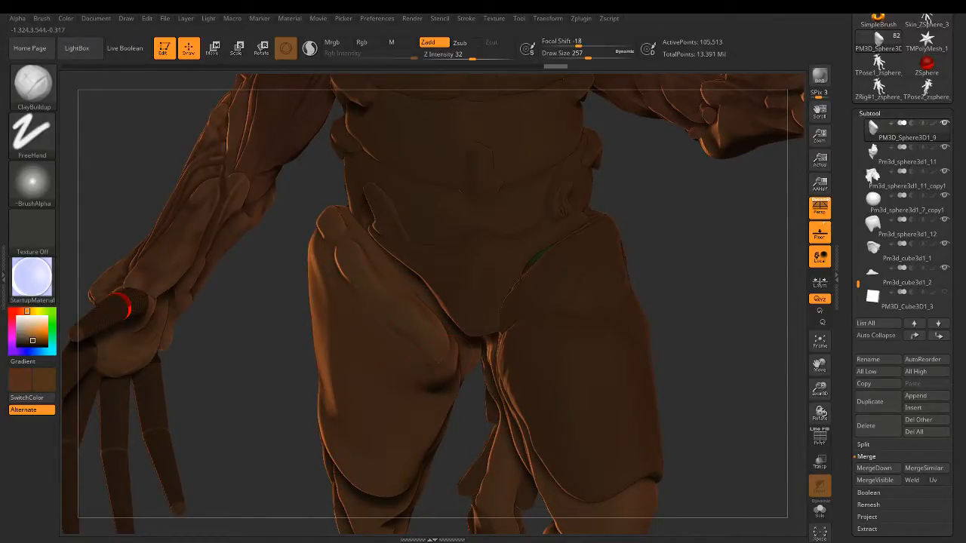
Step: Reduce the draw size to 187 and build up long clay ridges down the front and lower part of the right thigh shell
drag(632, 228, 694, 232)
click(581, 58)
mouse_move(631, 263)
mouse_down()
mouse_move(665, 238)
mouse_move(719, 135)
mouse_up()
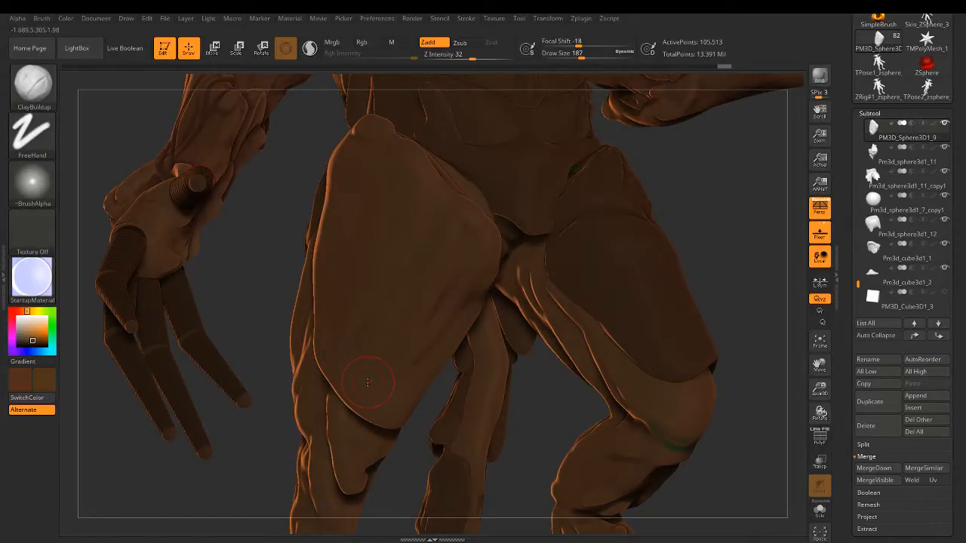
right_drag(367, 383, 377, 301)
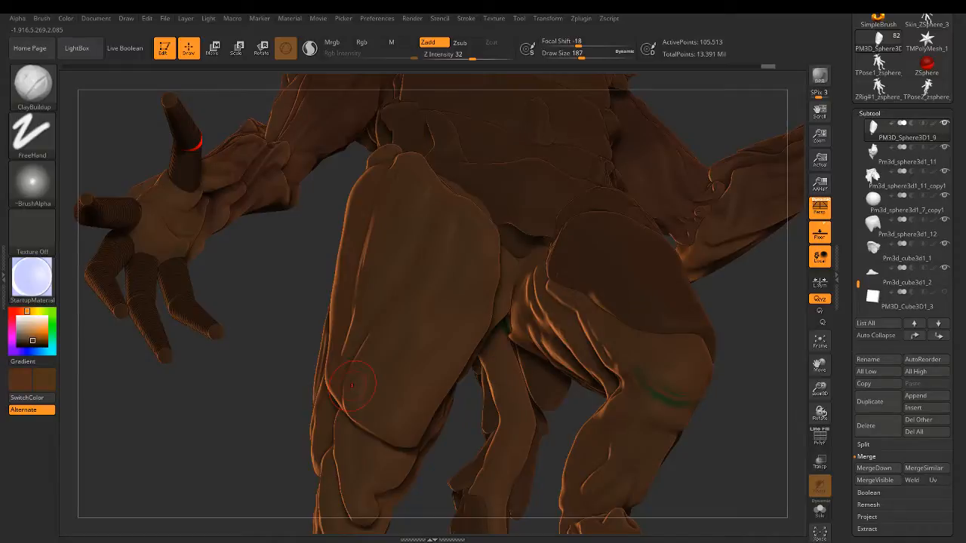
right_drag(435, 274, 528, 162)
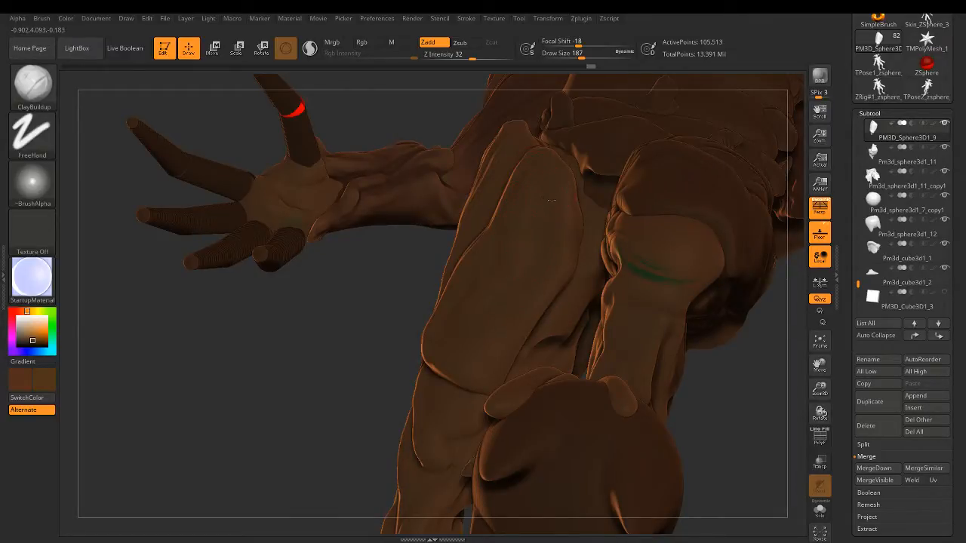
drag(362, 366, 660, 337)
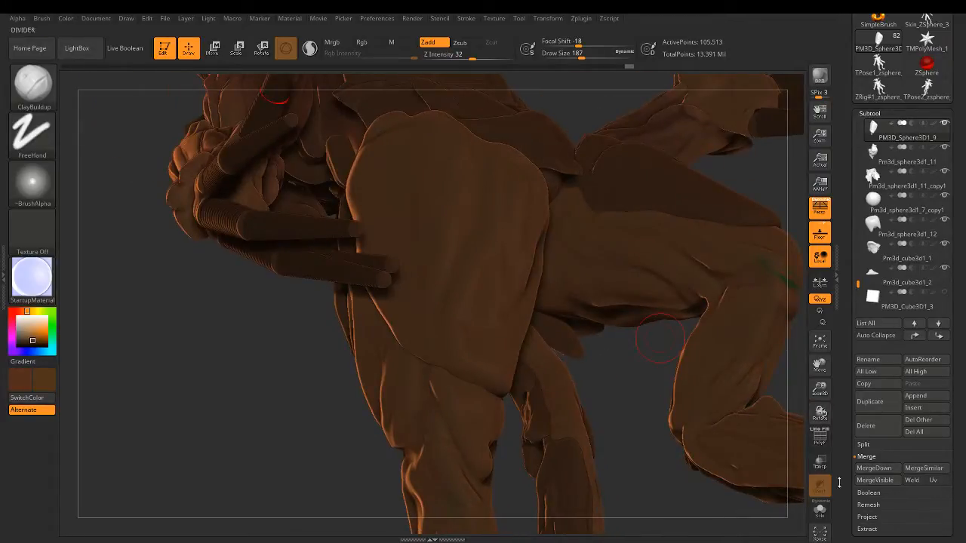
Step: Isolate the right thigh shell and build up soft lengthwise folds on its upper front with ClayBuildup
click(824, 506)
mouse_move(724, 392)
mouse_down()
mouse_move(612, 276)
mouse_move(596, 294)
mouse_move(457, 140)
mouse_move(485, 140)
mouse_up()
drag(569, 164, 592, 164)
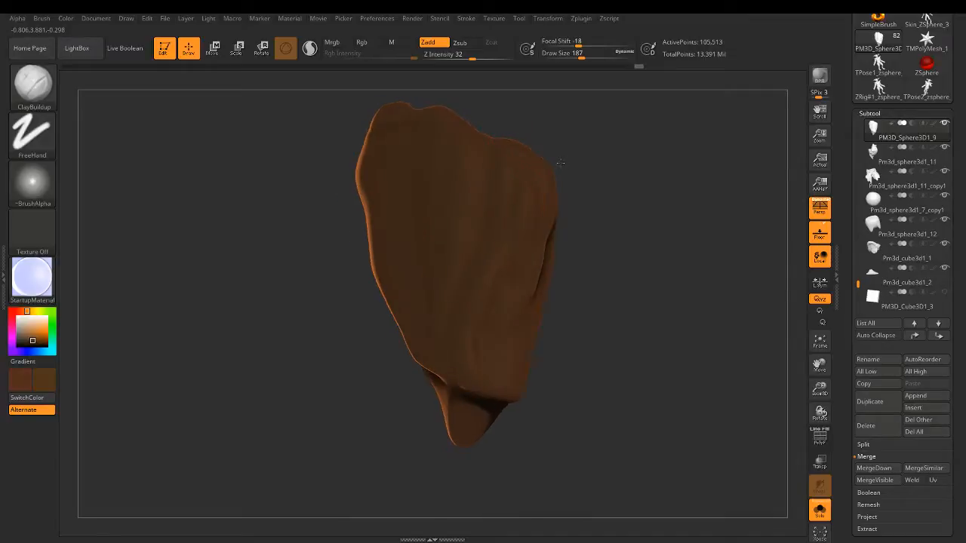
drag(461, 174, 457, 198)
drag(458, 144, 445, 212)
drag(453, 138, 431, 238)
drag(412, 120, 413, 128)
mouse_move(404, 178)
mouse_down()
mouse_move(394, 131)
mouse_move(380, 130)
mouse_move(368, 178)
mouse_move(381, 190)
mouse_move(376, 262)
mouse_up()
mouse_move(406, 230)
mouse_down()
mouse_move(404, 204)
mouse_move(398, 273)
mouse_up()
drag(574, 207, 662, 209)
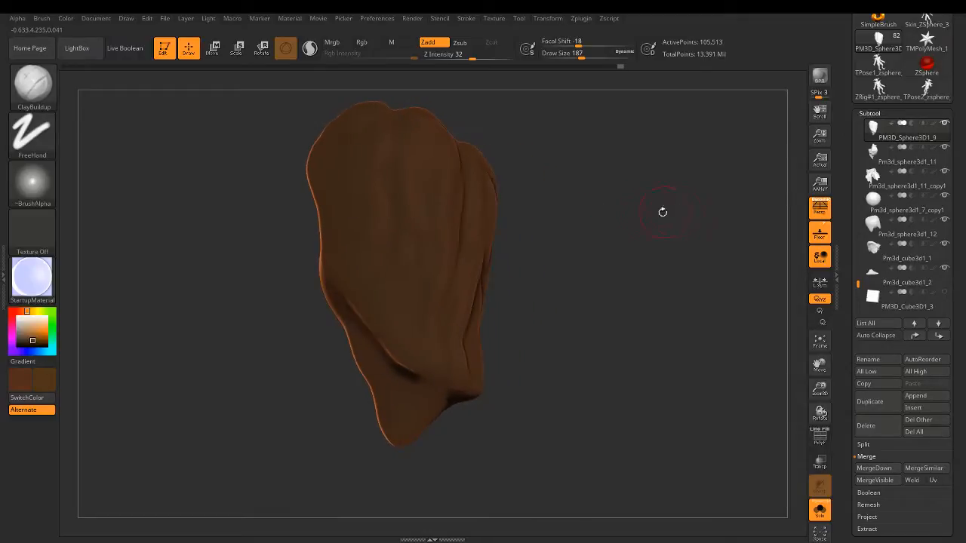
Step: Build up broad clay ridges over the outer face and lower front of the thigh shell
mouse_move(547, 200)
mouse_down()
mouse_move(576, 205)
mouse_move(532, 229)
mouse_up()
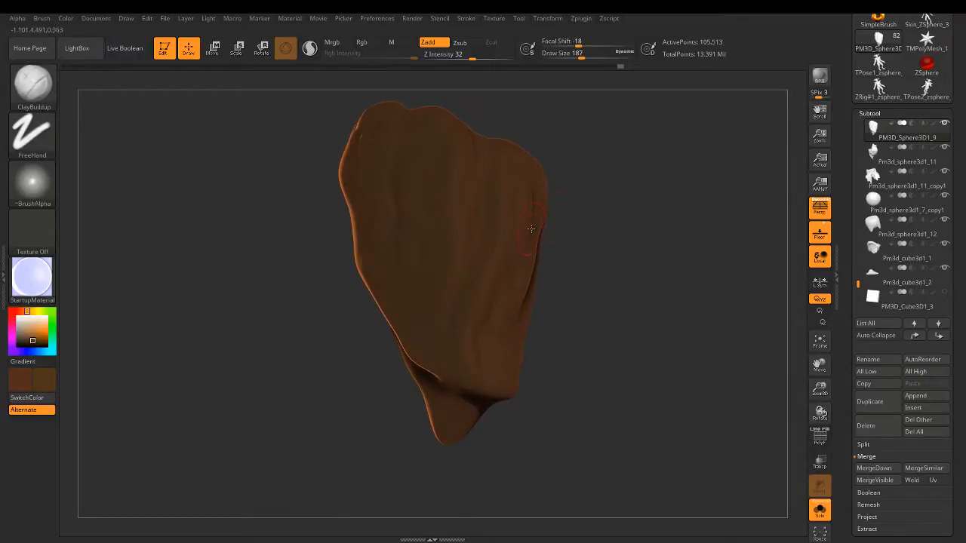
drag(431, 323, 430, 341)
drag(485, 265, 445, 338)
mouse_move(511, 265)
mouse_down()
mouse_move(449, 281)
mouse_move(465, 190)
mouse_up()
mouse_move(403, 318)
mouse_down()
mouse_move(458, 236)
mouse_move(403, 280)
mouse_move(360, 264)
mouse_move(405, 163)
mouse_up()
Step: Reduce the draw size to 101 and add narrower folds down the thigh shell's upper front
drag(581, 55, 572, 54)
drag(563, 221, 581, 232)
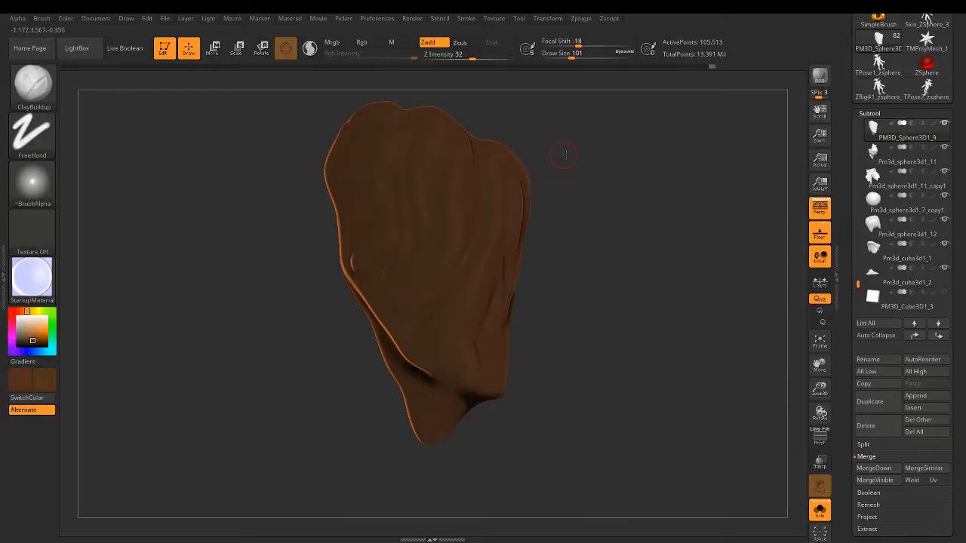
drag(566, 155, 585, 150)
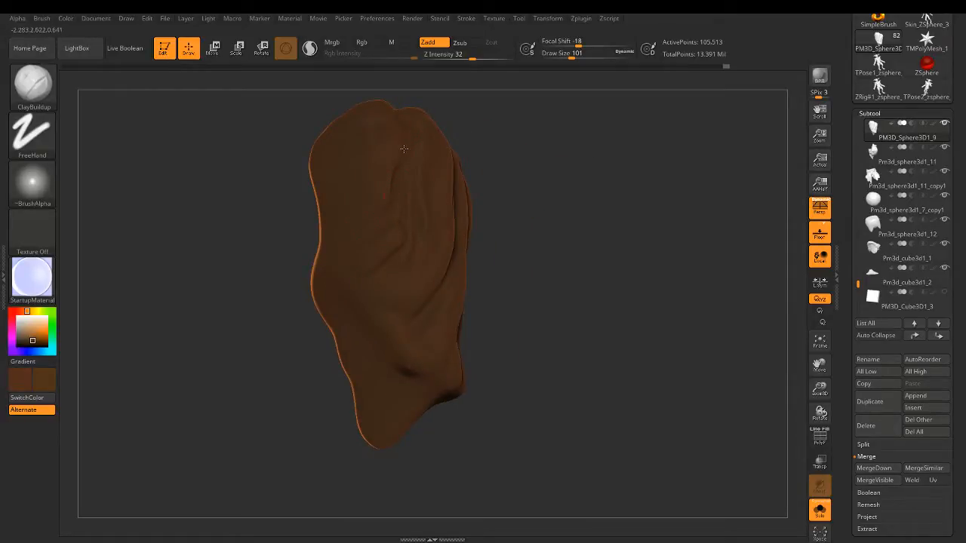
drag(521, 106, 556, 97)
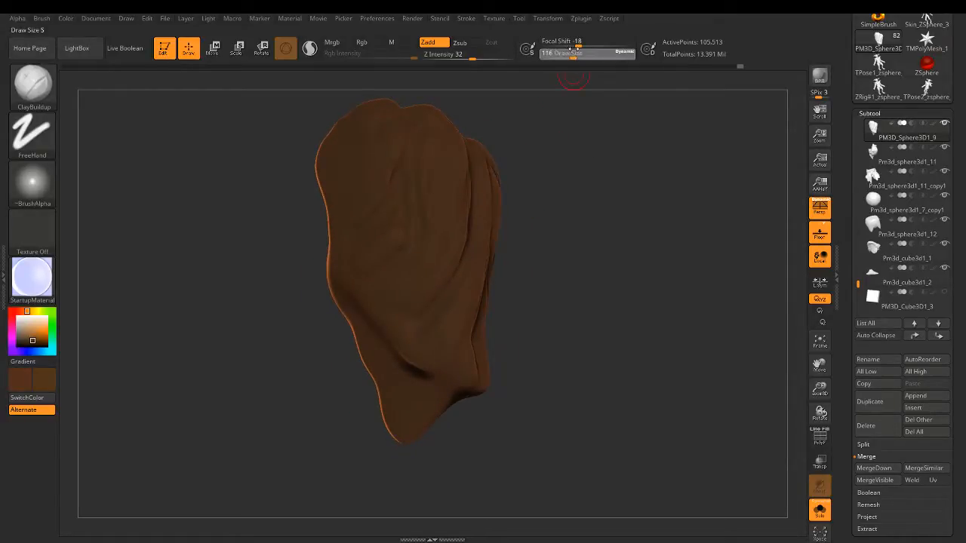
Step: Set the draw size to 207 and build up overlapping folds sweeping from the shell's upper notch to its front edge
drag(572, 50, 583, 50)
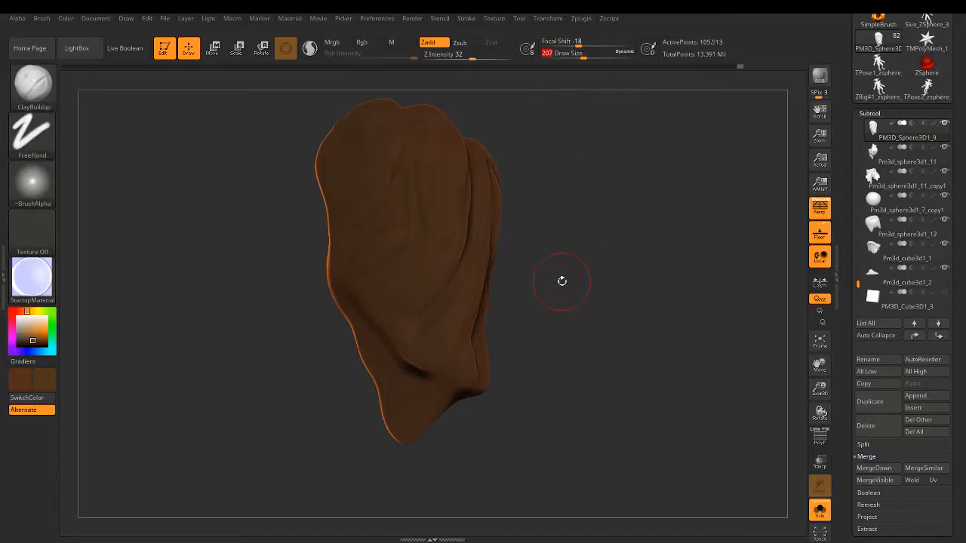
drag(580, 148, 574, 151)
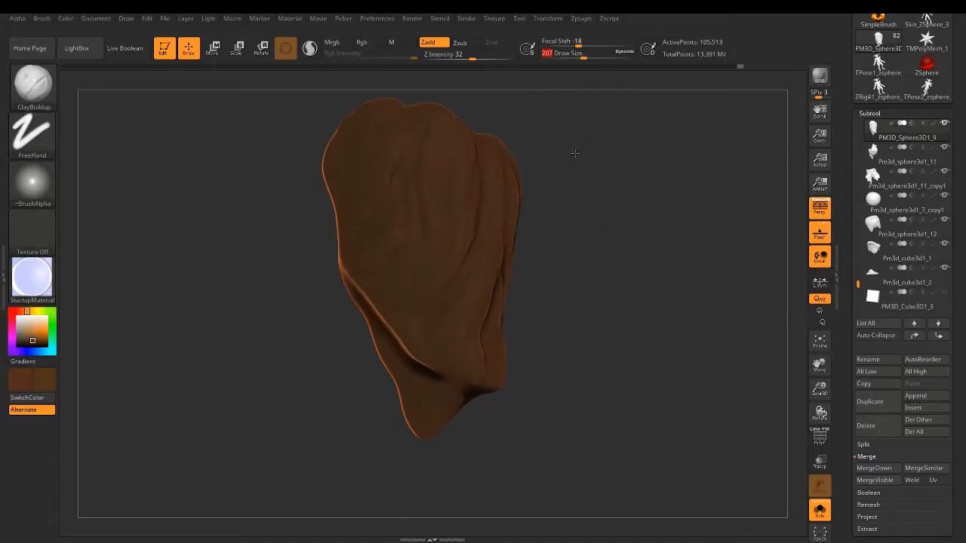
mouse_move(370, 177)
mouse_down()
mouse_move(359, 200)
mouse_move(372, 152)
mouse_move(361, 147)
mouse_move(364, 179)
mouse_up()
drag(597, 162, 412, 167)
drag(528, 173, 476, 201)
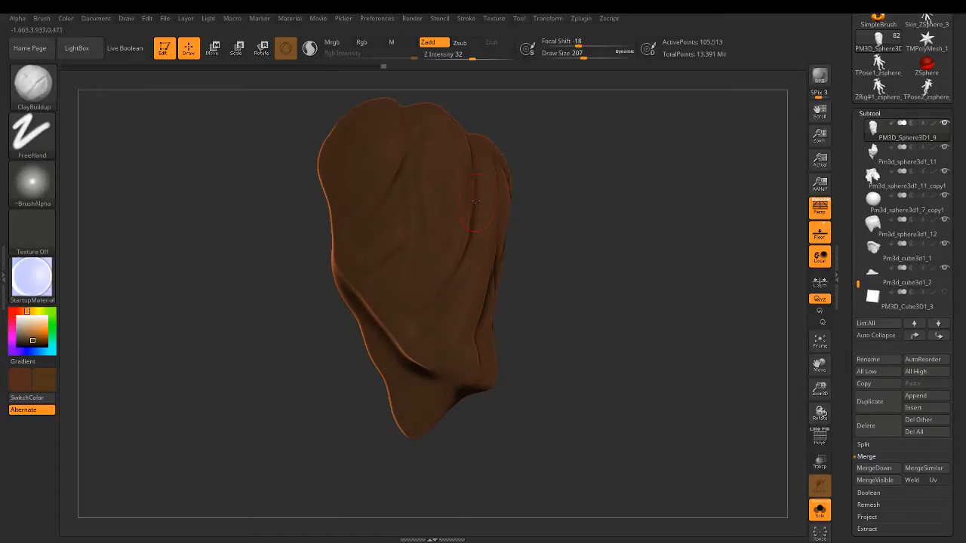
mouse_move(431, 147)
mouse_down()
mouse_move(441, 231)
mouse_move(361, 263)
mouse_up()
drag(390, 229, 364, 260)
drag(419, 148, 402, 185)
drag(396, 255, 371, 275)
Step: Reduce the draw size to 90 and sharpen the creases between the folds on the shell's upper half
key(bracketleft)
key(bracketleft)
key(bracketleft)
drag(543, 148, 513, 175)
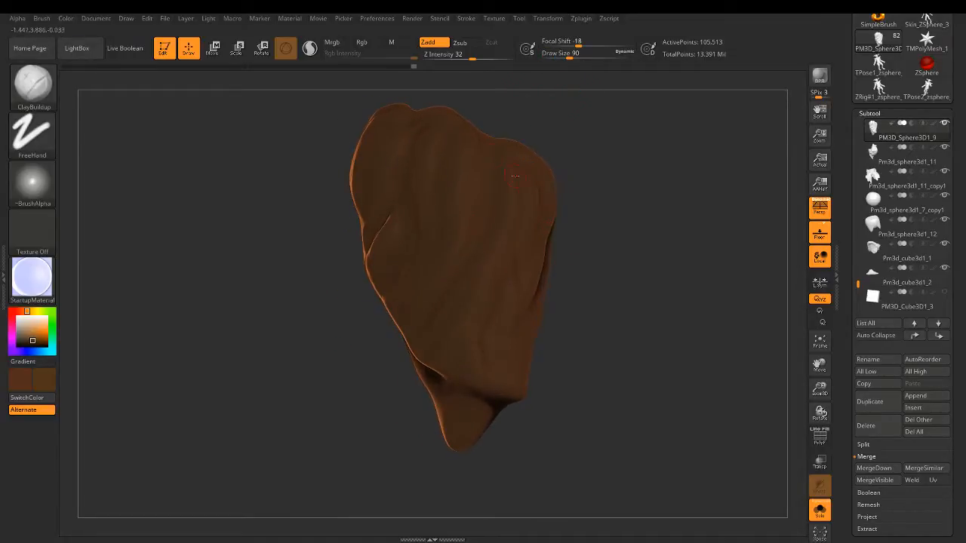
drag(469, 198, 464, 211)
Step: Set the draw size to 172 and build up ridges along the shell's lower front edge and above its pointed lower tip
drag(570, 58, 580, 57)
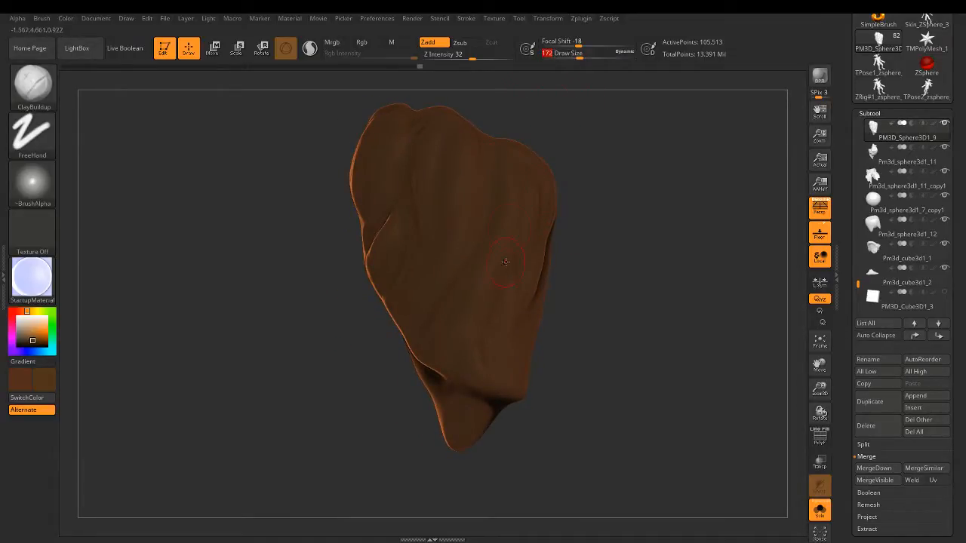
drag(442, 303, 408, 341)
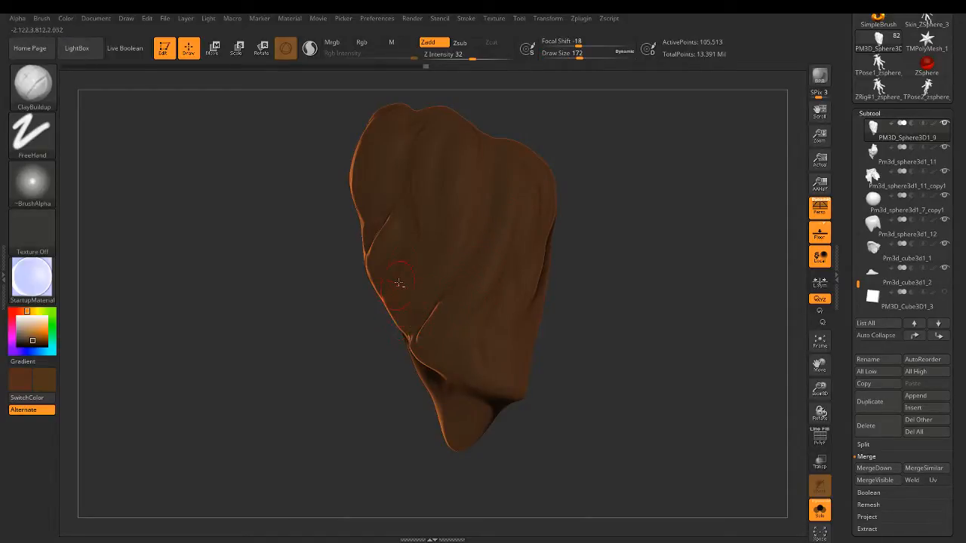
drag(398, 281, 383, 300)
drag(597, 214, 573, 209)
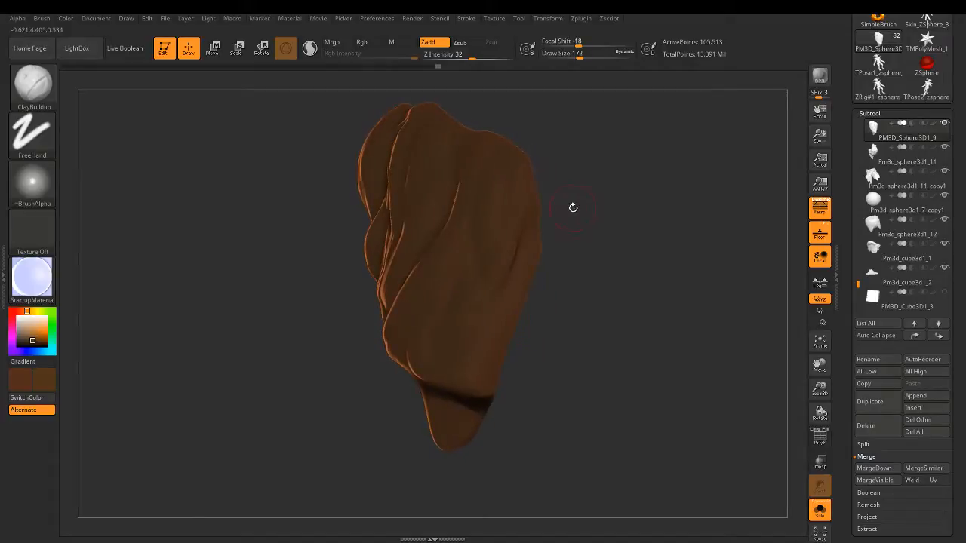
drag(471, 313, 467, 368)
mouse_move(486, 402)
mouse_down()
mouse_move(476, 397)
mouse_move(482, 366)
mouse_move(489, 382)
mouse_move(513, 357)
mouse_up()
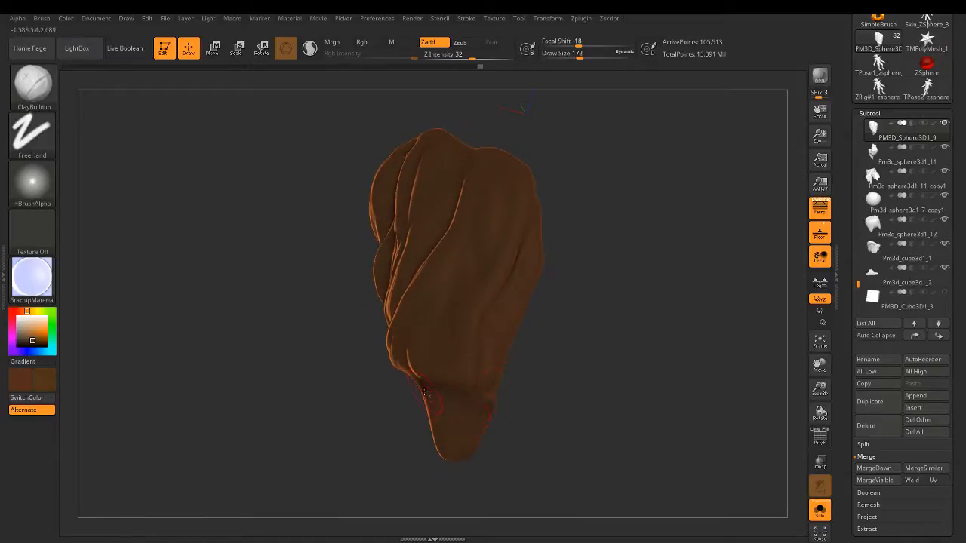
mouse_move(425, 391)
mouse_down()
mouse_move(460, 395)
mouse_move(480, 383)
mouse_up()
Step: Build up the raised forms along the shell's narrow side and around its upper tip
mouse_move(483, 380)
mouse_down()
mouse_move(479, 390)
mouse_move(559, 283)
mouse_move(562, 253)
mouse_up()
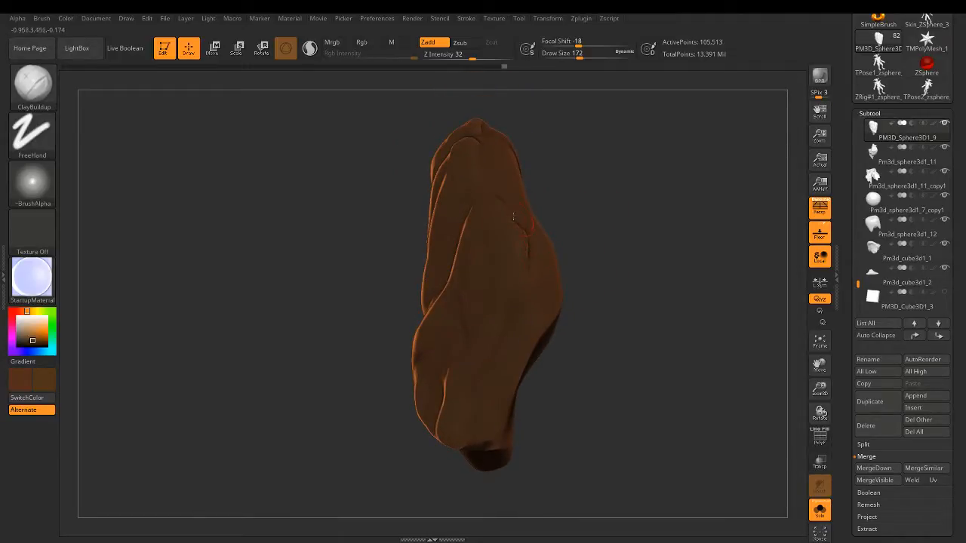
drag(513, 217, 523, 209)
alt+drag(565, 182, 559, 252)
mouse_move(559, 252)
mouse_down()
mouse_move(561, 223)
mouse_move(555, 238)
mouse_up()
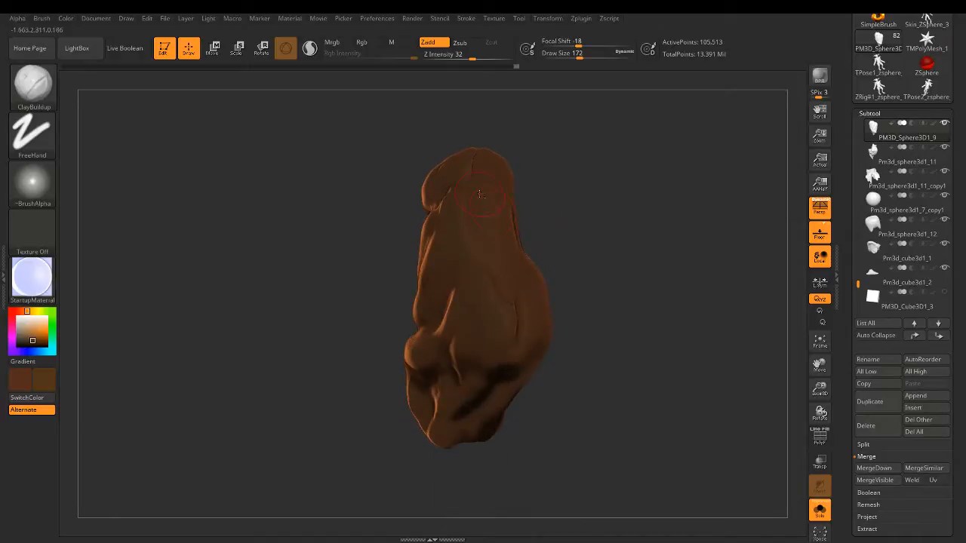
drag(494, 270, 492, 259)
mouse_move(485, 212)
mouse_down()
mouse_move(483, 178)
mouse_move(496, 168)
mouse_move(487, 213)
mouse_up()
Step: Build up diagonal overlapping folds across the shell's outer face toward its front edge
drag(220, 416, 354, 281)
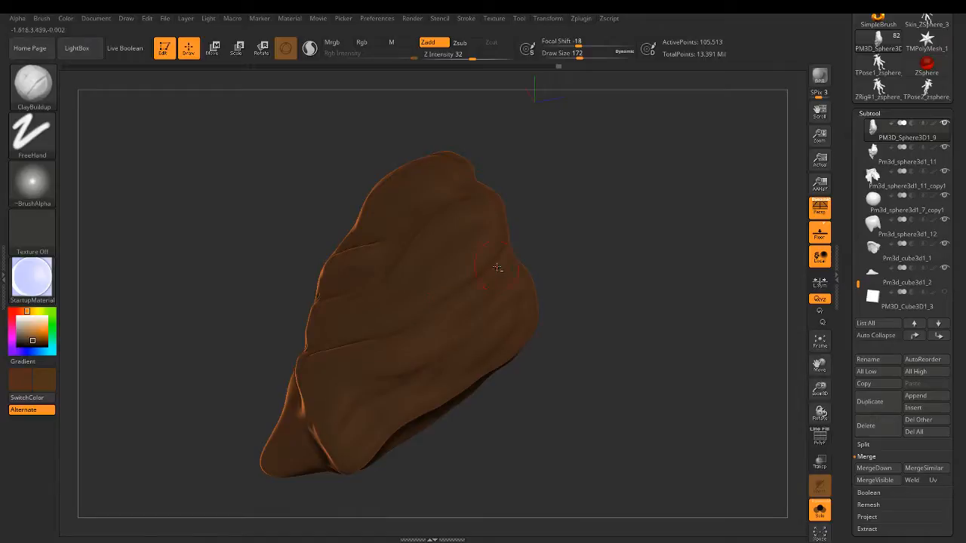
alt+right_drag(528, 254, 491, 304)
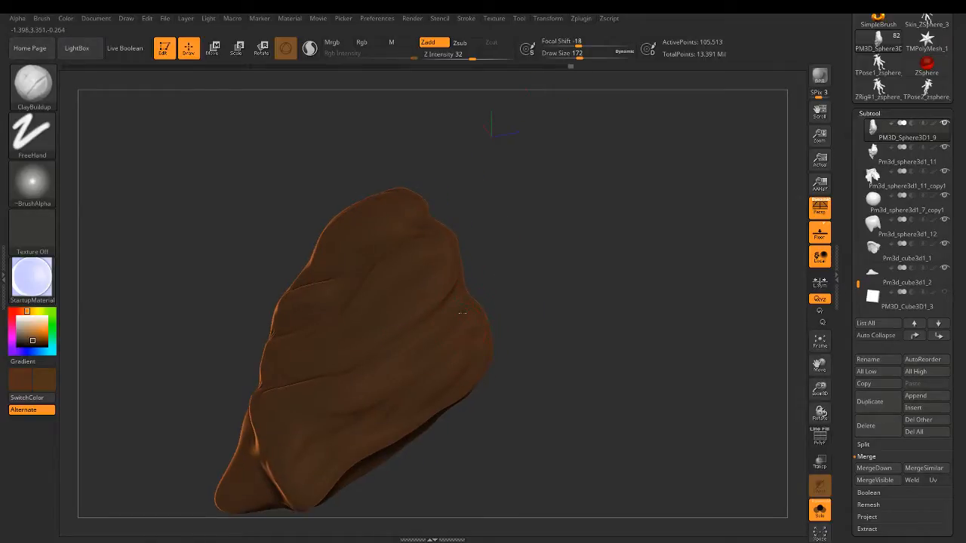
drag(382, 380, 445, 332)
mouse_move(497, 287)
mouse_down()
mouse_move(543, 267)
mouse_move(527, 267)
mouse_up()
mouse_move(354, 386)
mouse_down()
mouse_move(308, 409)
mouse_move(292, 472)
mouse_up()
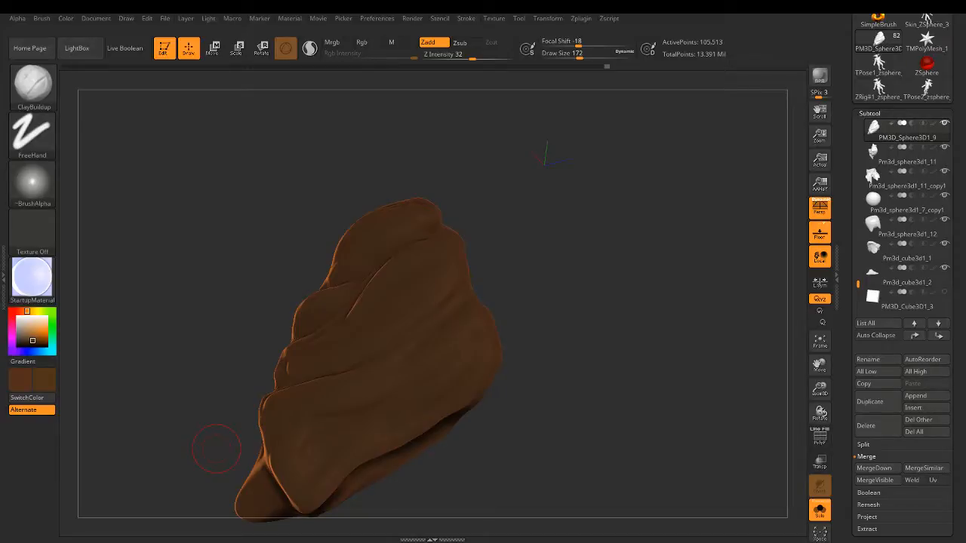
Step: Reduce the draw size to 120 and refine the layered folds and creases along the shell's front edge
drag(229, 464, 654, 240)
right_drag(654, 240, 521, 364)
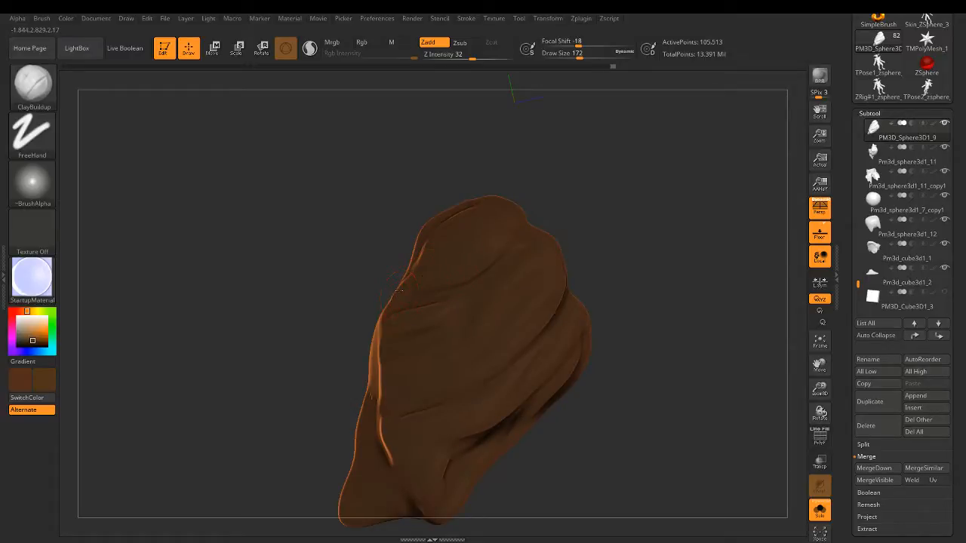
drag(581, 58, 572, 59)
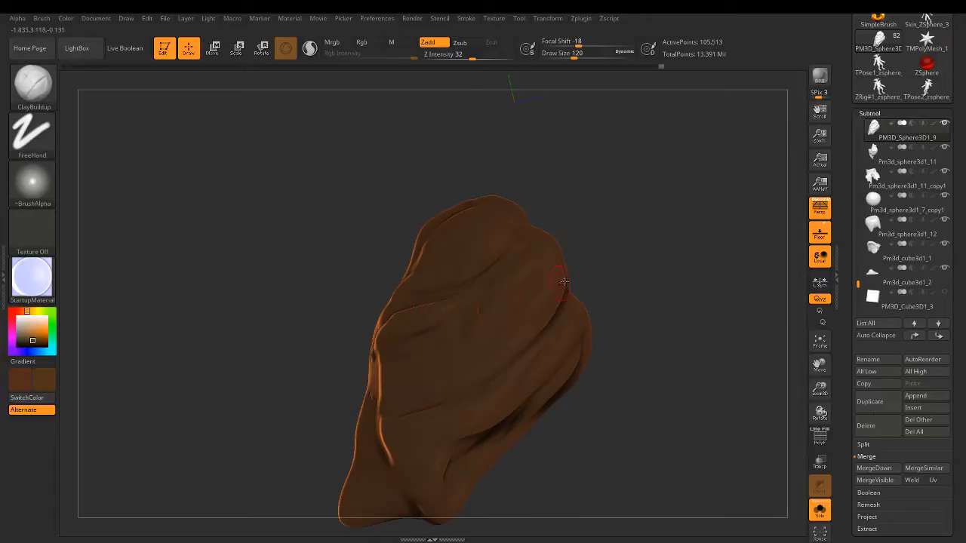
mouse_move(565, 281)
mouse_down()
mouse_move(617, 279)
mouse_move(421, 347)
mouse_up()
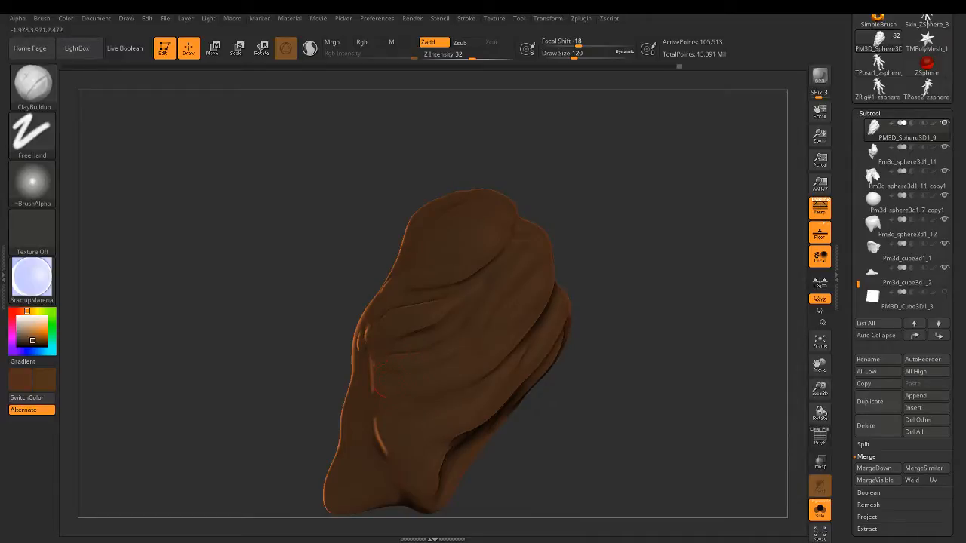
drag(615, 252, 532, 295)
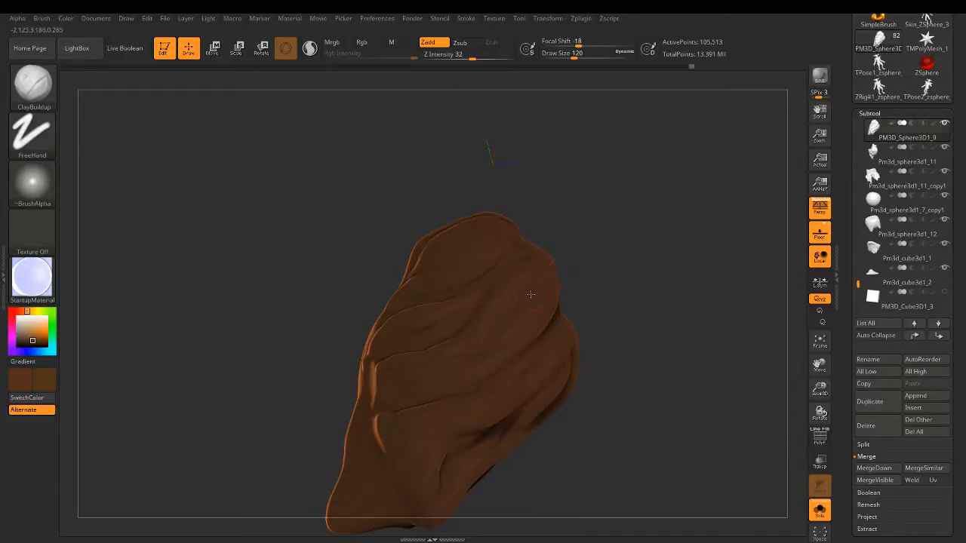
drag(585, 256, 541, 292)
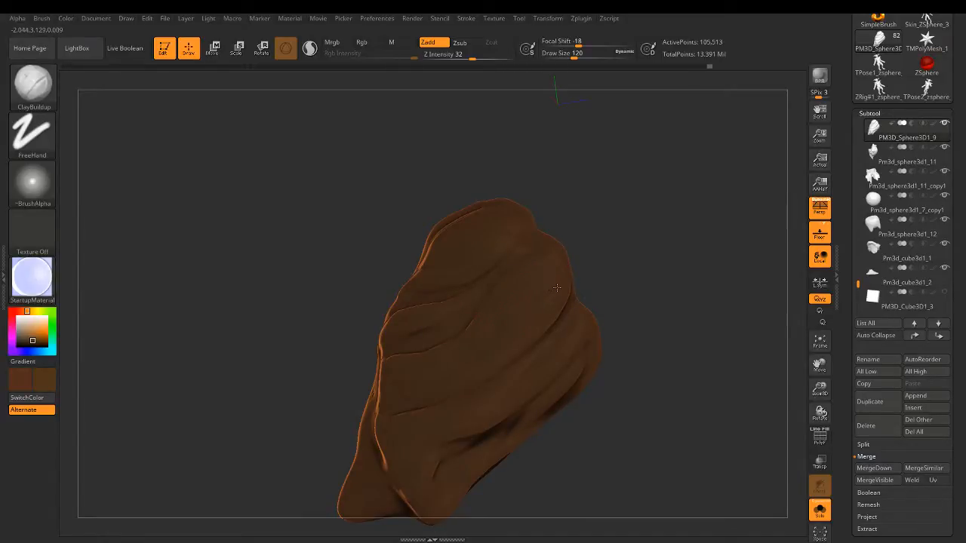
mouse_move(626, 269)
mouse_down()
mouse_move(594, 274)
mouse_move(608, 287)
mouse_up()
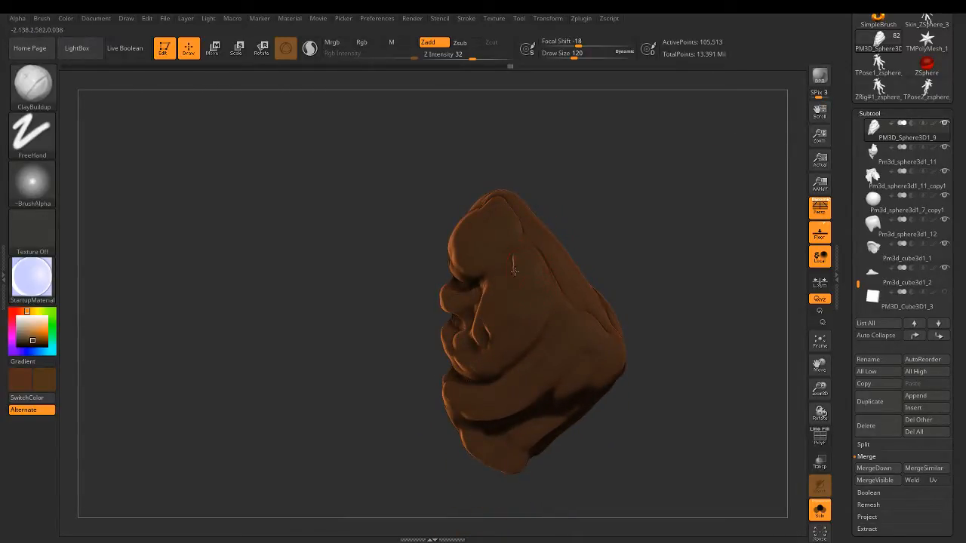
Step: Build up the stacked upper folds of the shell and smooth their surfaces
drag(543, 296, 521, 287)
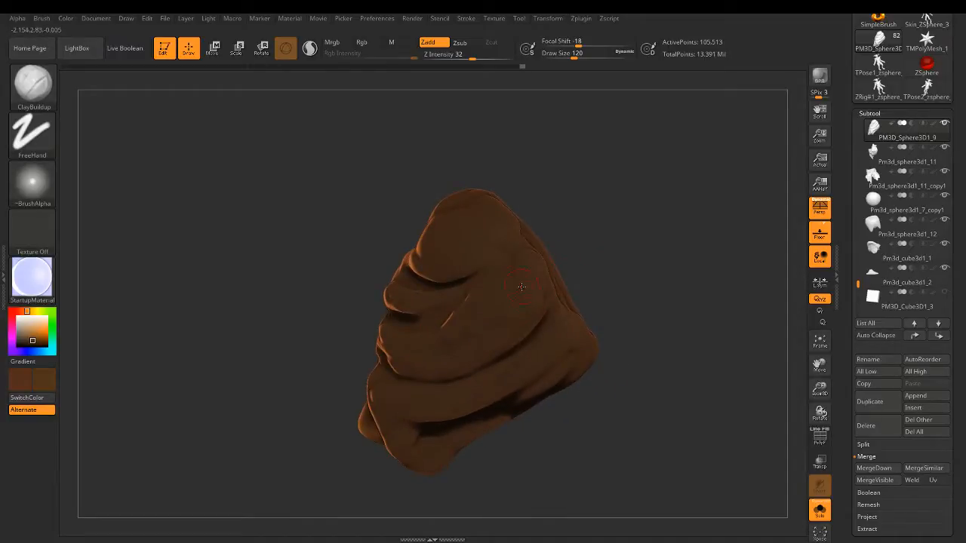
key(shift)
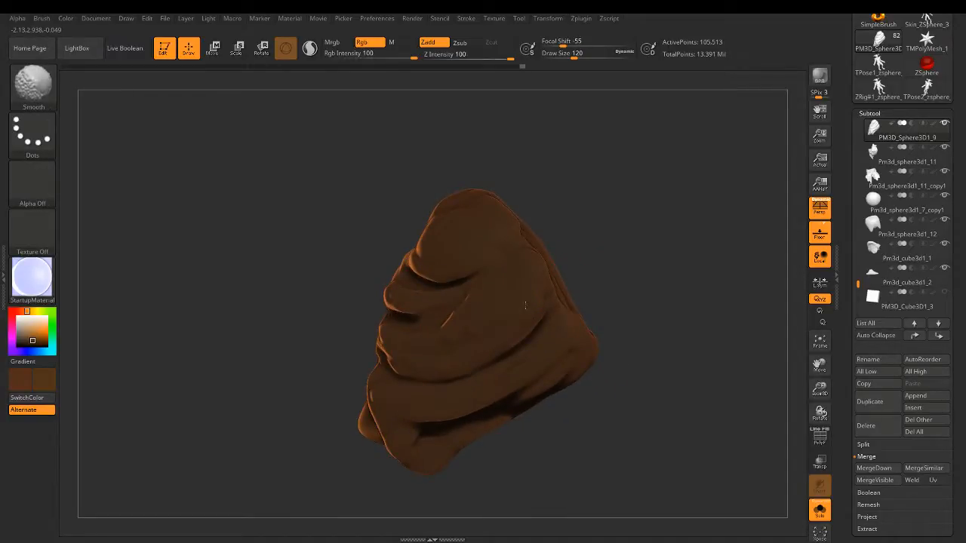
drag(530, 188, 536, 214)
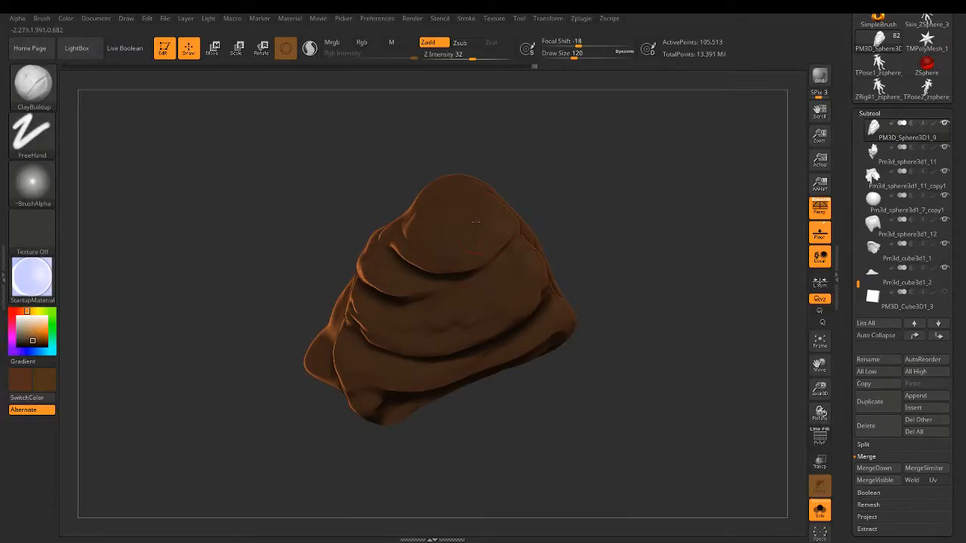
key(shift)
shift+drag(546, 257, 619, 156)
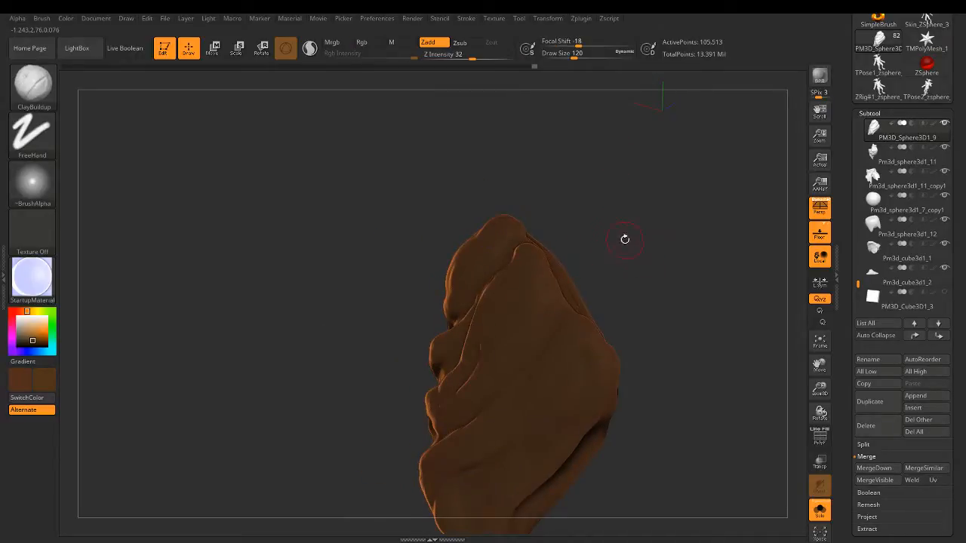
Step: Build up a broad overlapping fold at the shell's rear corner and smooth its surface
mouse_move(475, 251)
mouse_down()
mouse_move(603, 237)
mouse_move(654, 209)
mouse_up()
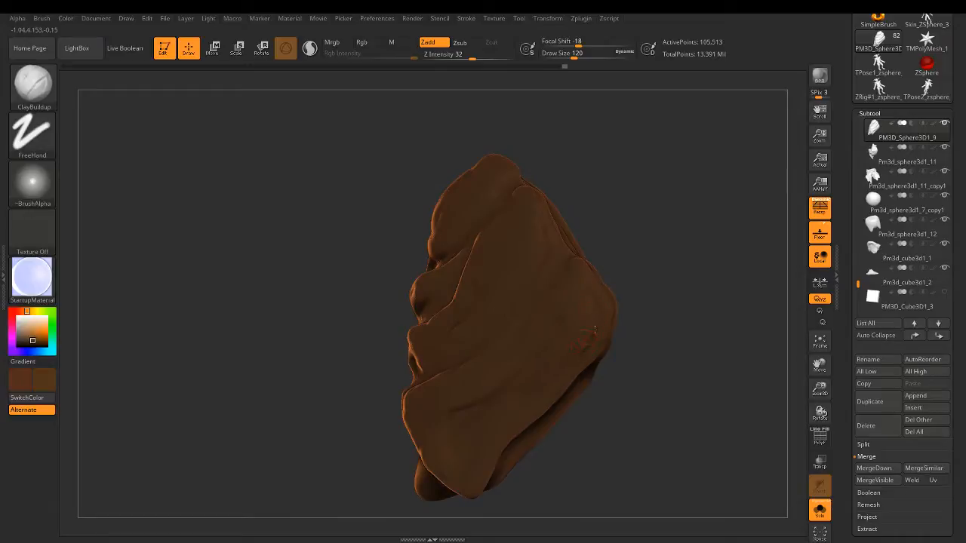
key(shift)
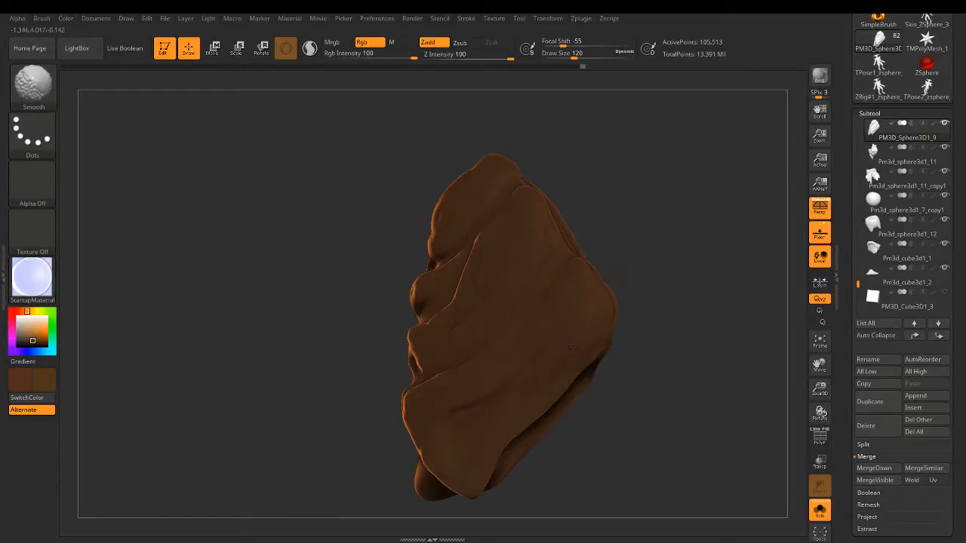
mouse_move(635, 290)
mouse_down()
mouse_move(657, 249)
mouse_move(681, 250)
mouse_move(644, 283)
mouse_move(638, 305)
mouse_up()
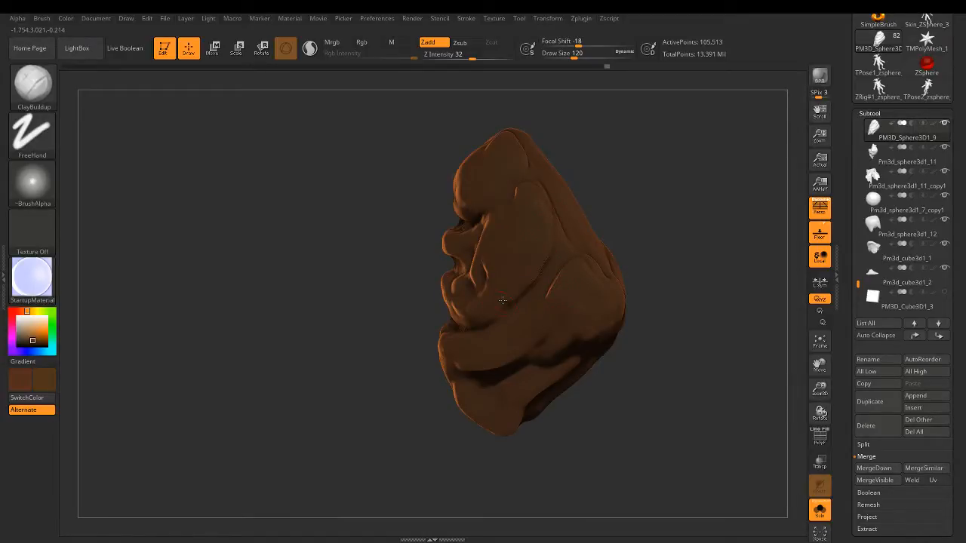
drag(653, 198, 642, 155)
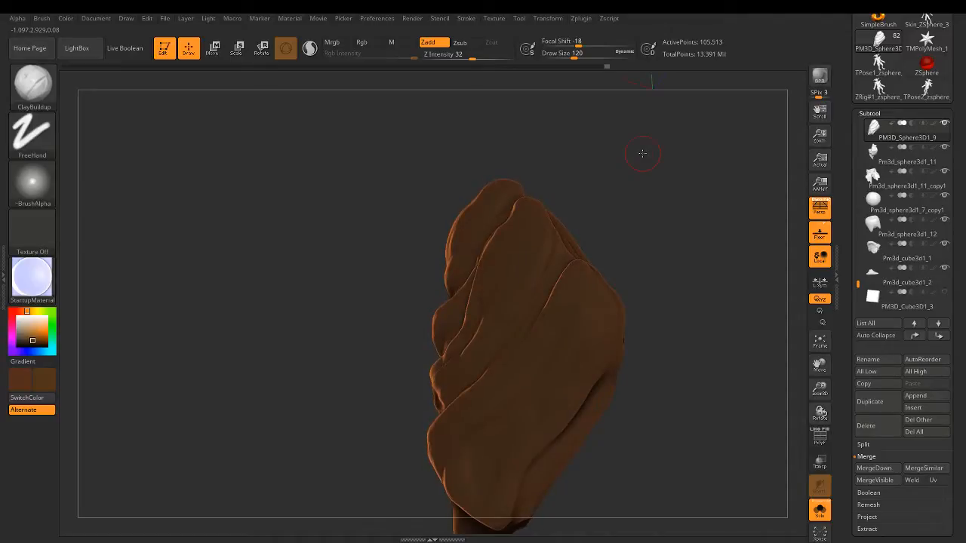
Step: Switch to the TrimSmoothBorder brush for the thigh shell
key(shift)
click(32, 83)
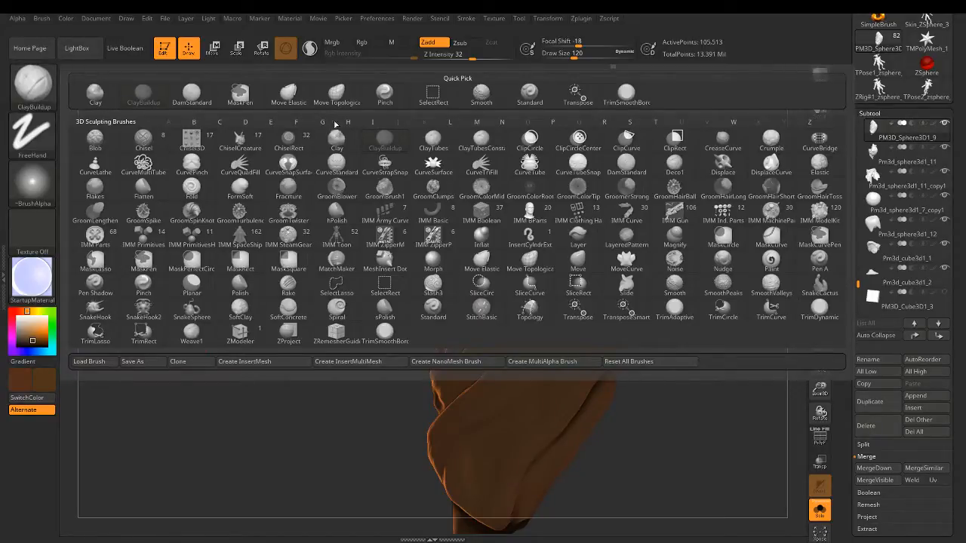
click(627, 93)
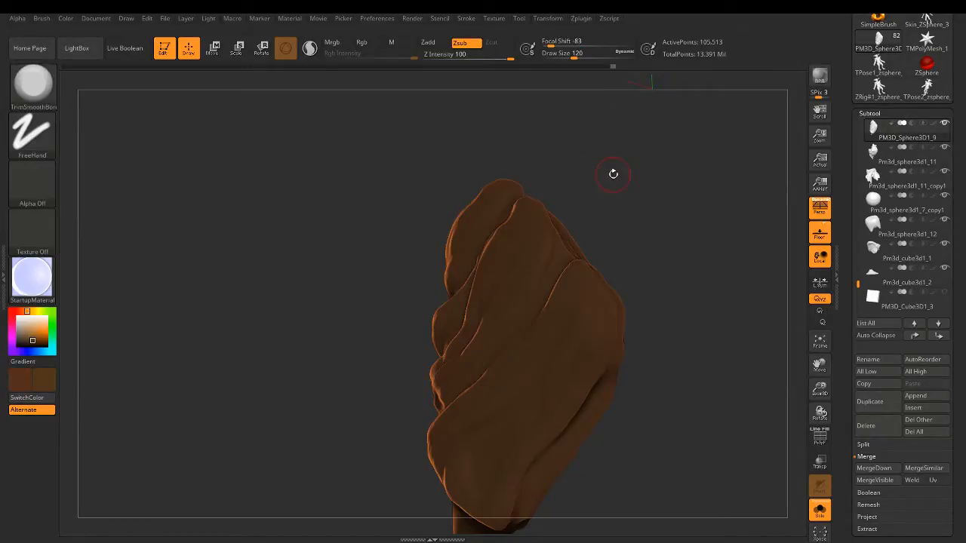
Step: Trim the thigh shell's upper rear folds with TrimSmoothBorder, reducing the draw size from 120 to 101
drag(551, 251, 542, 273)
mouse_move(585, 211)
mouse_down()
mouse_move(606, 218)
mouse_move(611, 250)
mouse_move(569, 268)
mouse_up()
ctrl+drag(646, 204, 675, 244)
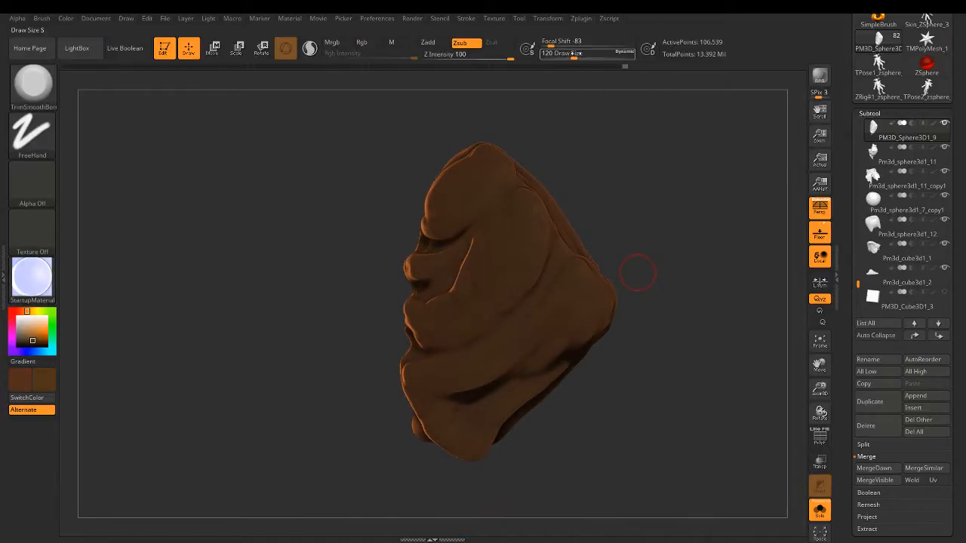
drag(575, 52, 570, 52)
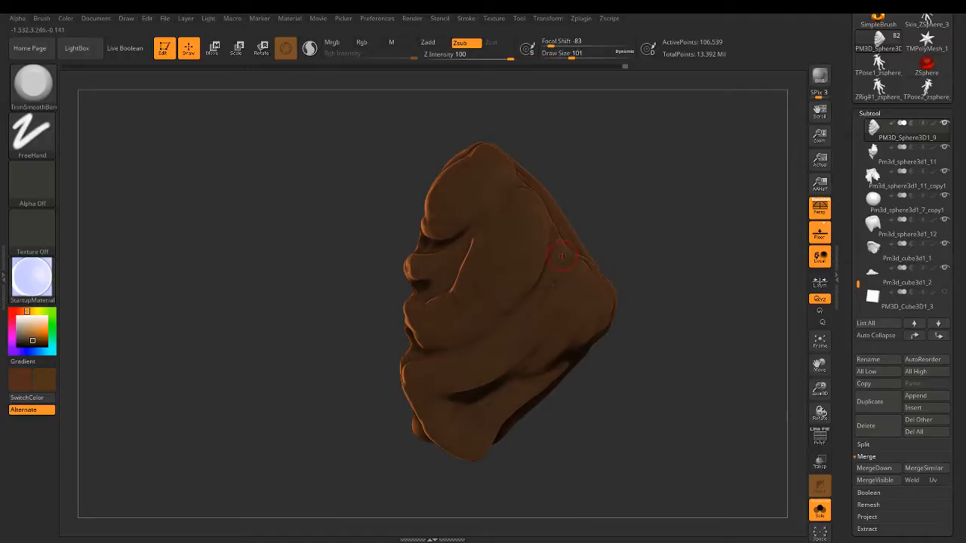
drag(562, 255, 542, 283)
drag(517, 314, 485, 338)
Step: Reduce the draw size to 71 and trim the thigh shell's rear and lower folds with finer strokes
key([)
key([)
key([)
mouse_move(604, 194)
mouse_down()
mouse_move(626, 218)
mouse_move(625, 258)
mouse_up()
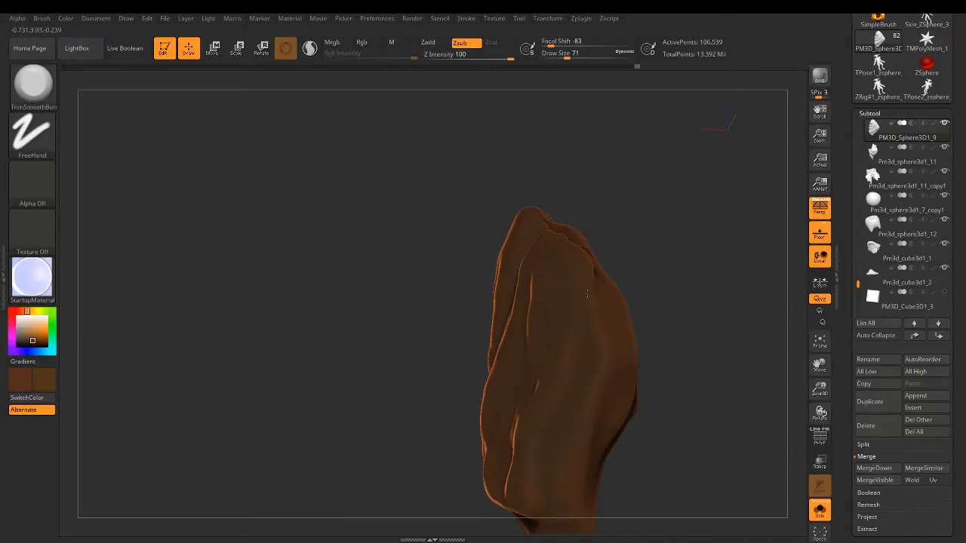
drag(587, 292, 592, 272)
drag(594, 313, 583, 326)
drag(650, 268, 681, 294)
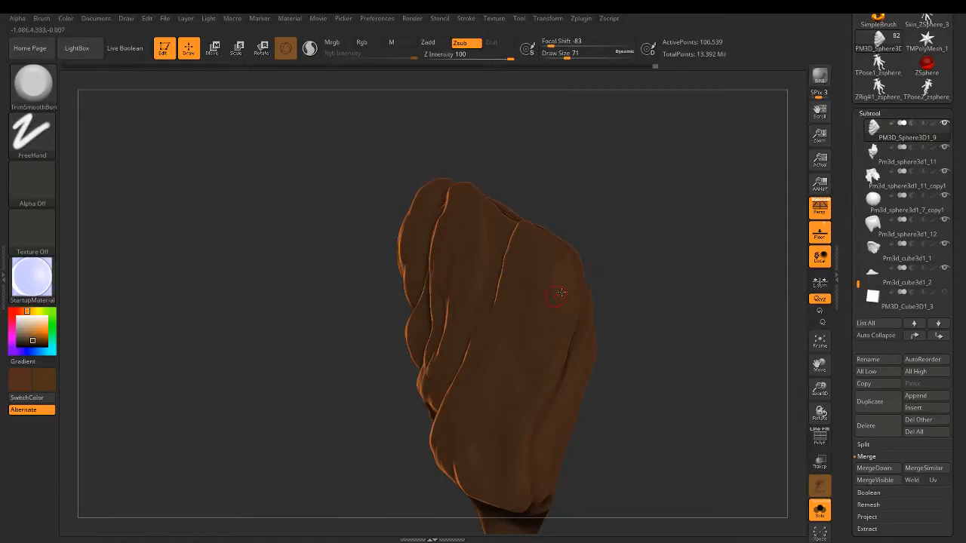
right_drag(561, 293, 447, 413)
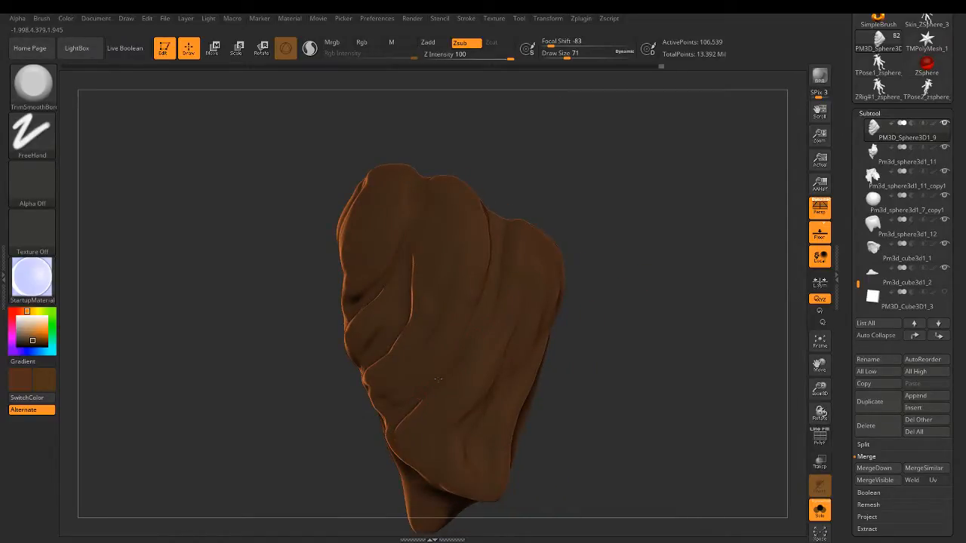
drag(438, 380, 429, 393)
Step: Switch to the Pinch brush at draw size 207 and sharpen the creases across the shell's middle folds
click(32, 83)
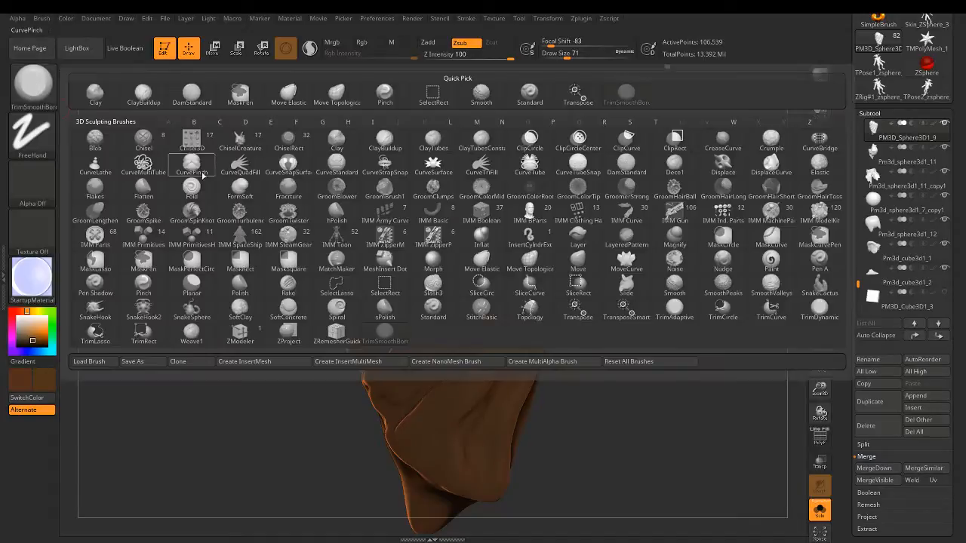
click(384, 101)
drag(571, 57, 584, 56)
drag(560, 210, 519, 252)
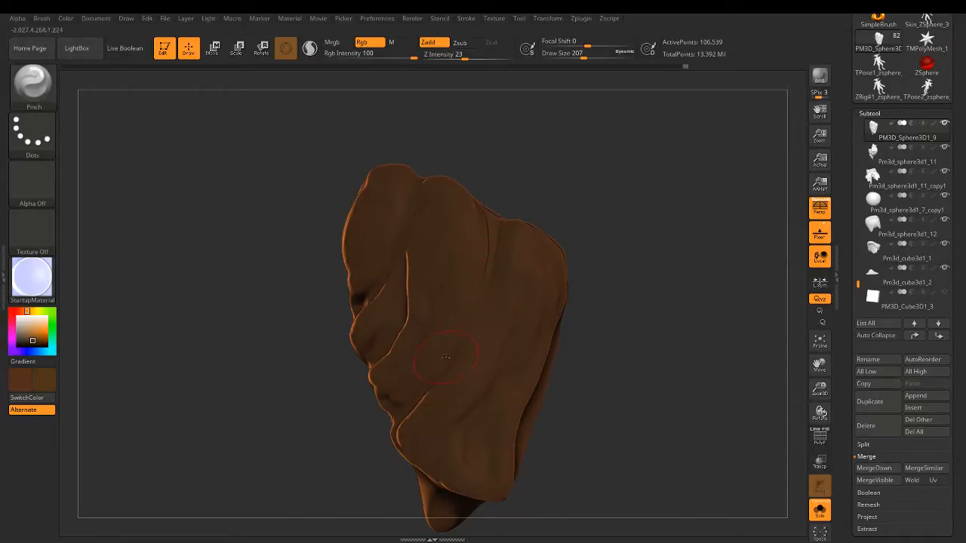
drag(463, 335, 505, 305)
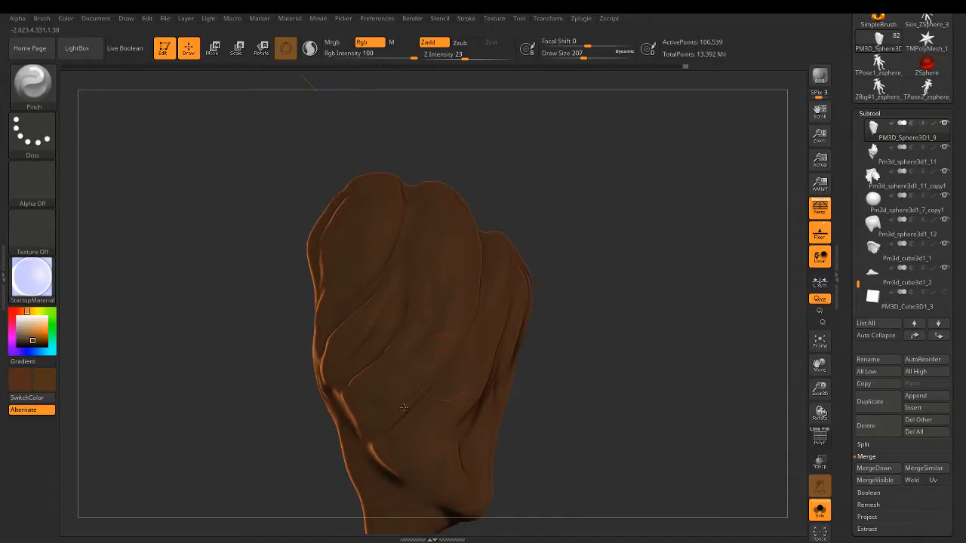
mouse_move(404, 408)
mouse_down()
mouse_move(378, 445)
mouse_move(404, 368)
mouse_move(366, 354)
mouse_up()
Step: Reduce the Pinch brush's draw size to 136 and tighten the creases along the shell's front edge and upper folds
drag(584, 53, 576, 52)
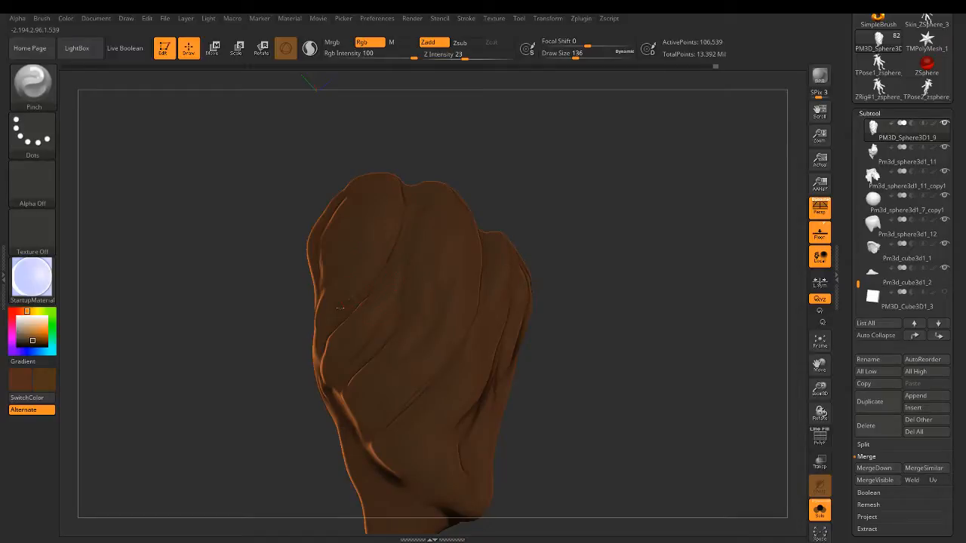
mouse_move(330, 344)
mouse_down()
mouse_move(324, 362)
mouse_move(326, 351)
mouse_up()
mouse_move(540, 211)
mouse_down()
mouse_move(552, 211)
mouse_move(532, 217)
mouse_move(544, 223)
mouse_up()
drag(404, 182, 401, 189)
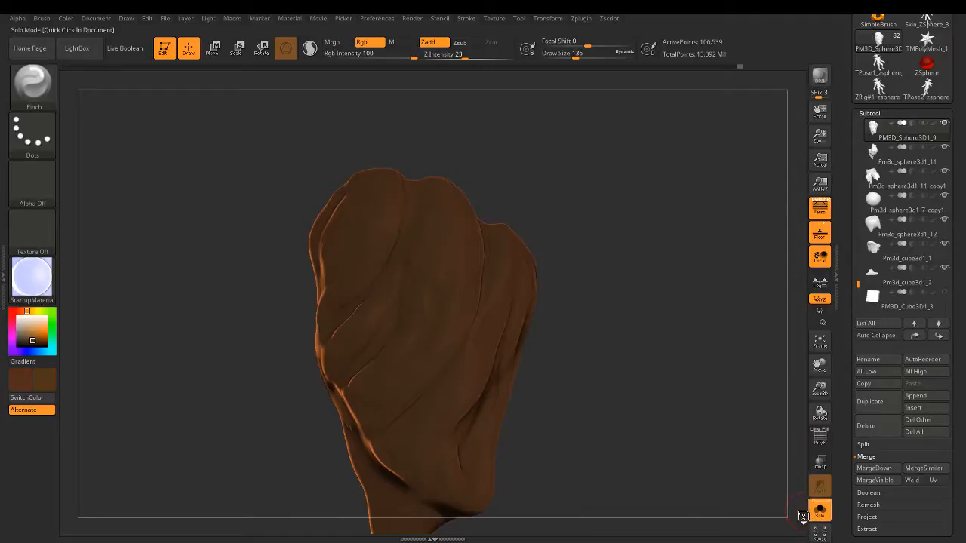
Step: Turn off Solo mode to show the whole creature and review the thigh shell against the body from several angles
click(803, 516)
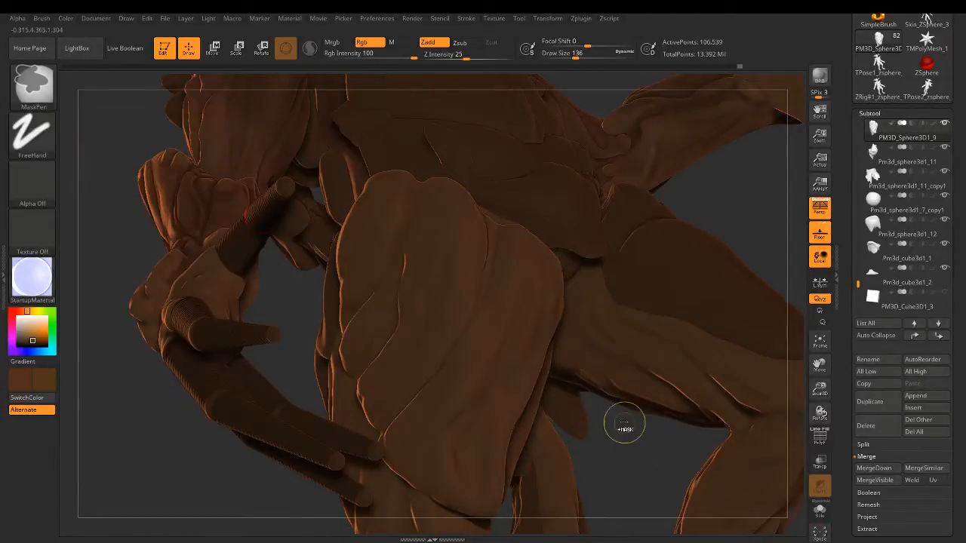
mouse_move(561, 376)
ctrl+right_down()
mouse_move(464, 331)
mouse_move(430, 302)
ctrl+right_up()
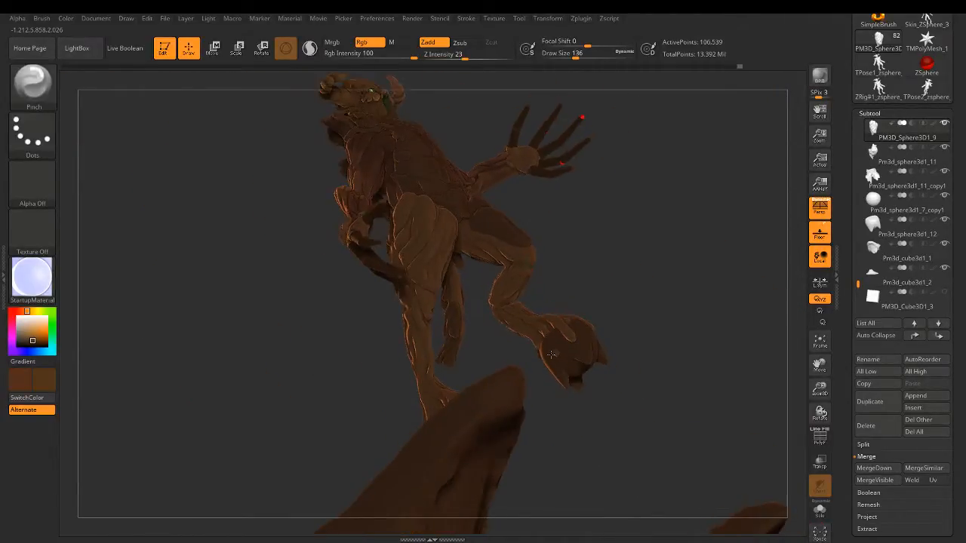
right_drag(551, 355, 541, 408)
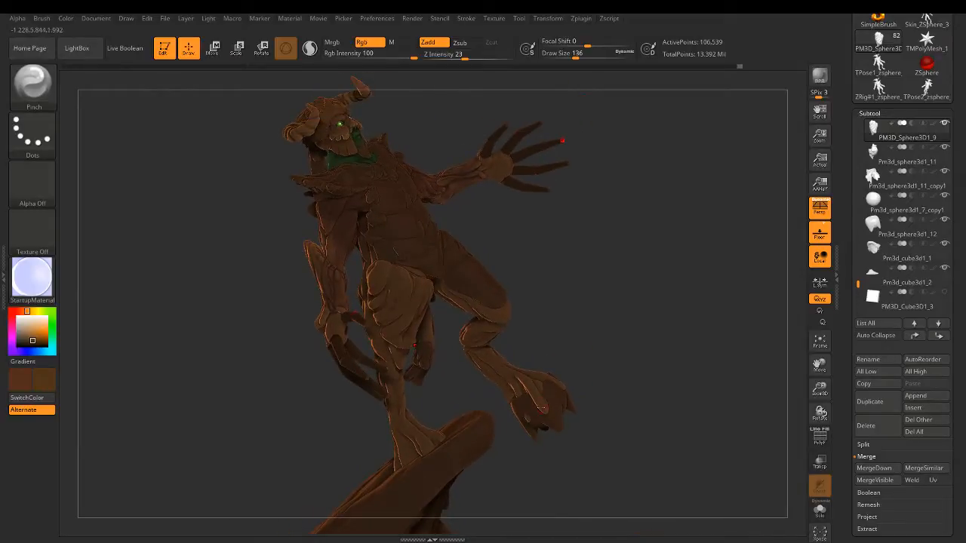
right_drag(534, 376, 556, 337)
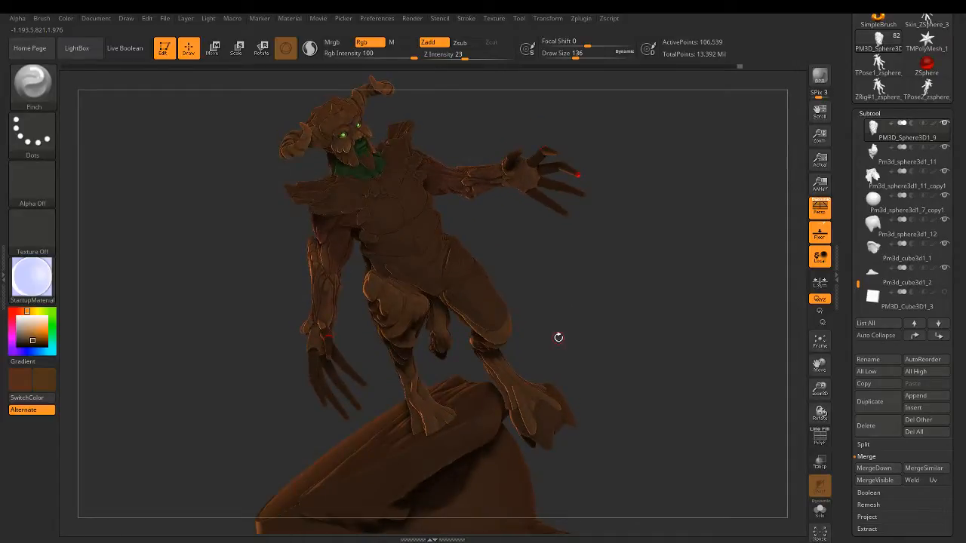
mouse_move(432, 293)
right_down()
mouse_move(457, 239)
mouse_move(405, 216)
mouse_move(462, 239)
right_up()
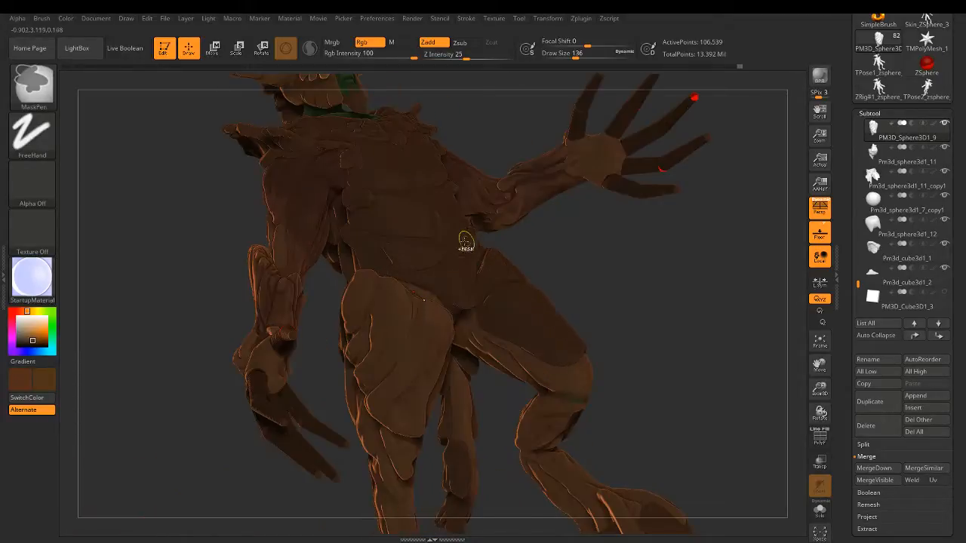
Step: Reshape the thigh shell around the leg with the Move Elastic brush at draw size 567, and save the project
click(28, 65)
click(298, 95)
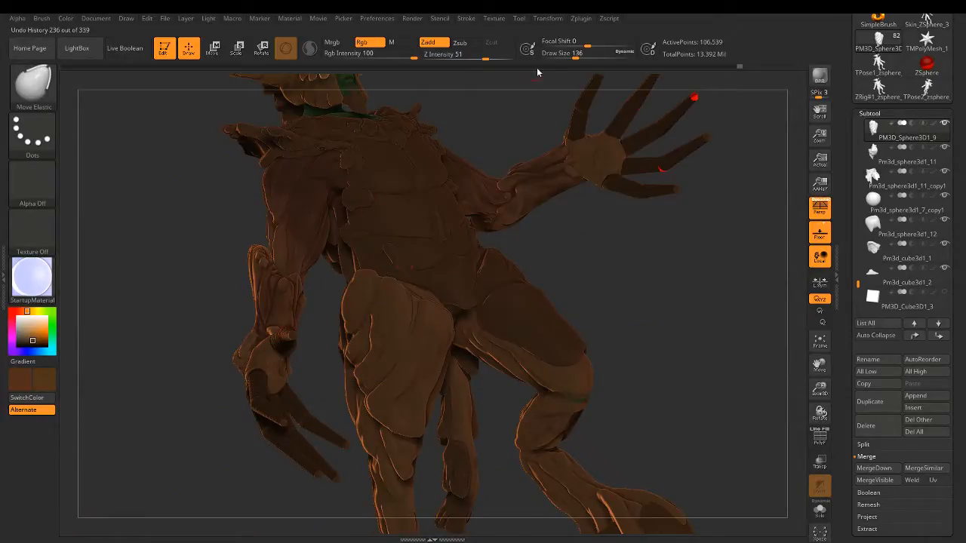
drag(577, 56, 609, 57)
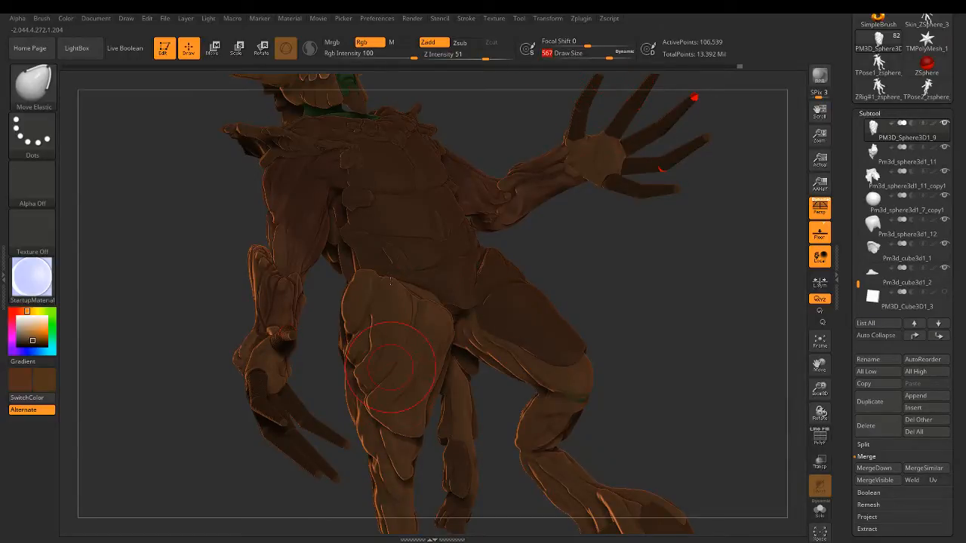
alt+right_drag(395, 382, 397, 224)
mouse_move(364, 276)
right_down()
mouse_move(454, 293)
mouse_move(417, 273)
mouse_move(438, 272)
mouse_move(331, 241)
right_up()
mouse_move(400, 236)
right_down()
mouse_move(421, 261)
mouse_move(405, 278)
mouse_move(445, 258)
right_up()
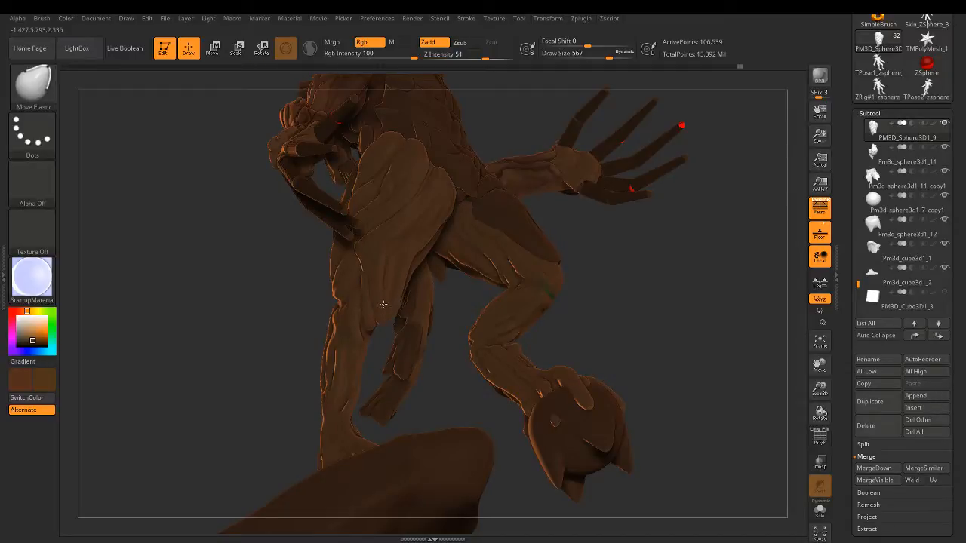
right_drag(383, 304, 376, 276)
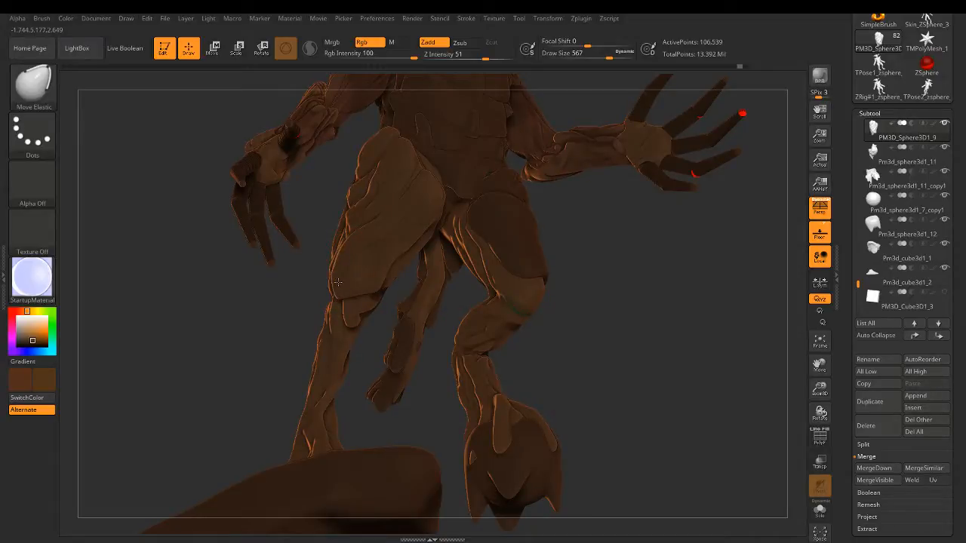
mouse_move(338, 284)
right_down()
mouse_move(385, 295)
mouse_move(399, 315)
mouse_move(362, 311)
mouse_move(382, 341)
mouse_move(350, 312)
right_up()
key(ctrl+s)
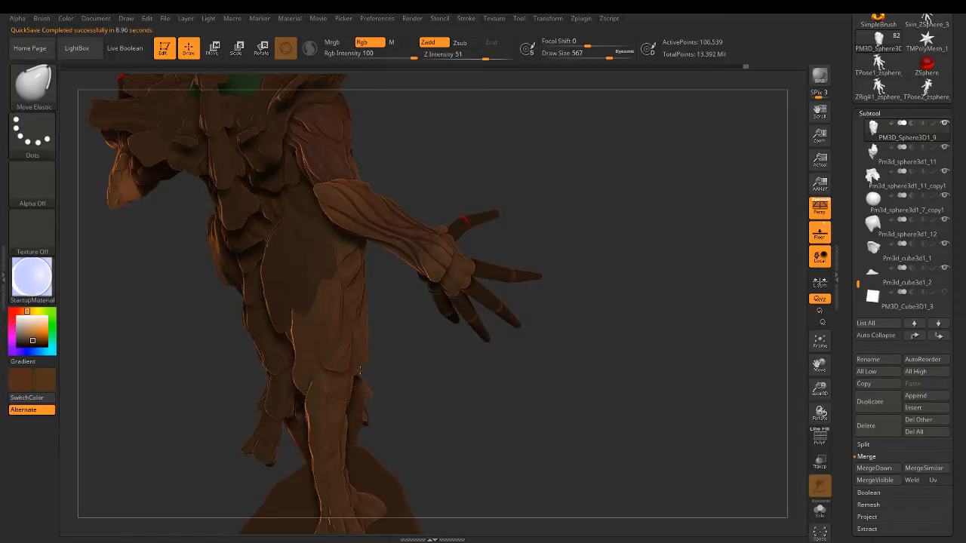
Step: Adjust the thigh shell's lower edge above the knee with Move Elastic so it follows the leg
drag(596, 366, 393, 380)
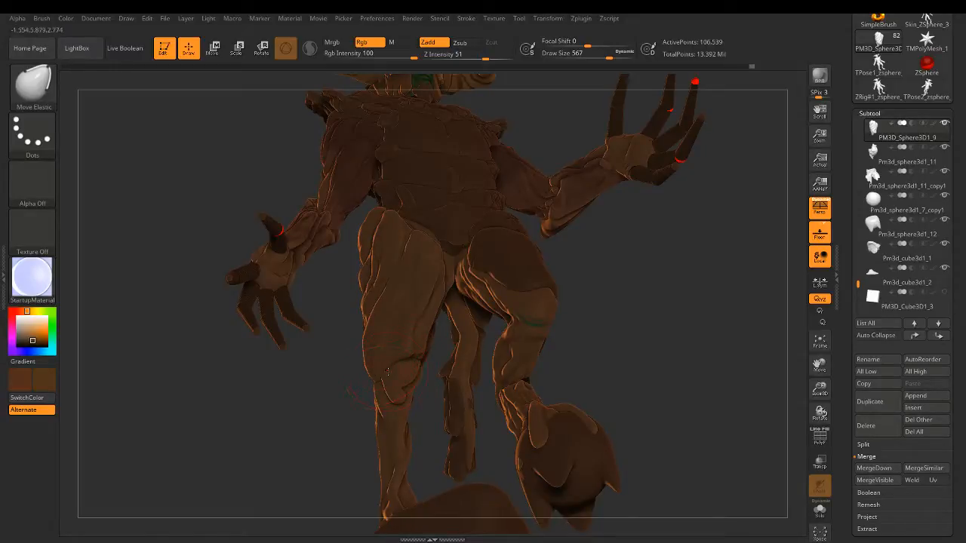
drag(381, 385, 375, 385)
drag(400, 349, 411, 351)
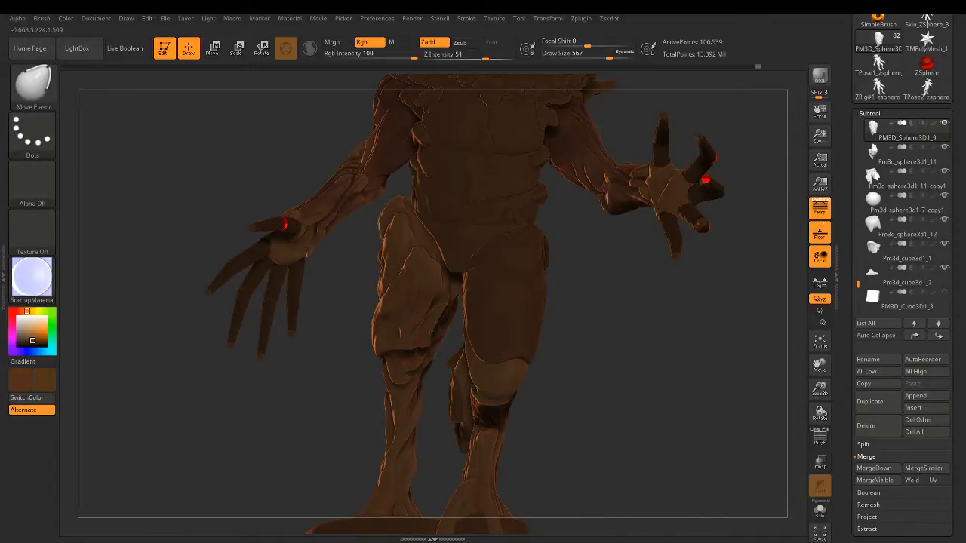
drag(430, 332, 521, 90)
Step: Reduce the draw size to 365 and reshape the shell's upper edge and top fold around the hip
drag(608, 53, 594, 53)
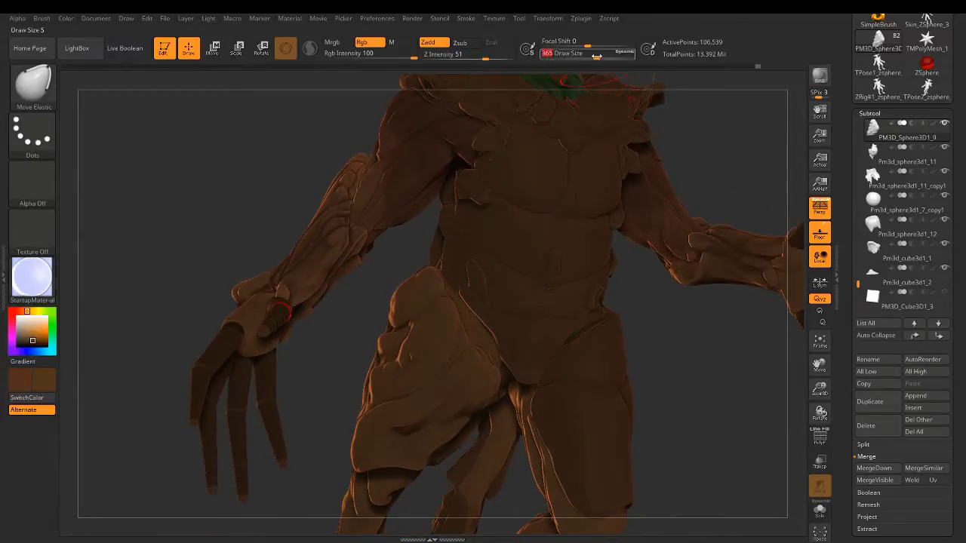
mouse_move(408, 325)
mouse_down()
mouse_move(436, 318)
mouse_move(498, 345)
mouse_up()
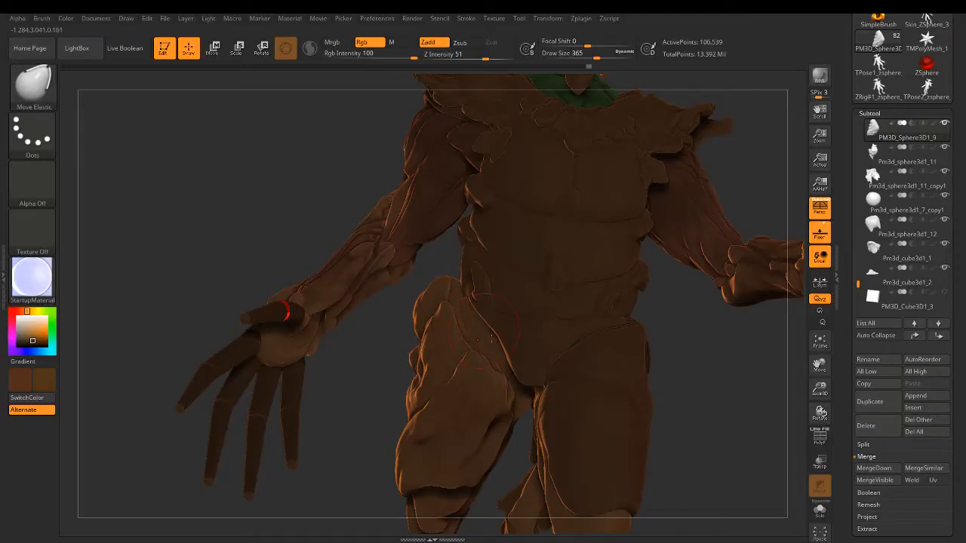
drag(491, 339, 449, 278)
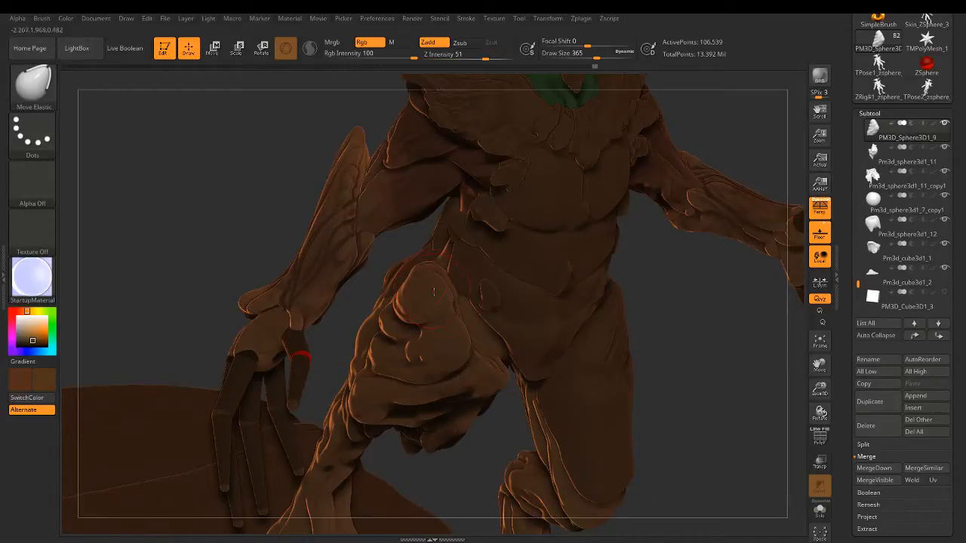
drag(421, 279, 435, 291)
right_drag(436, 290, 435, 289)
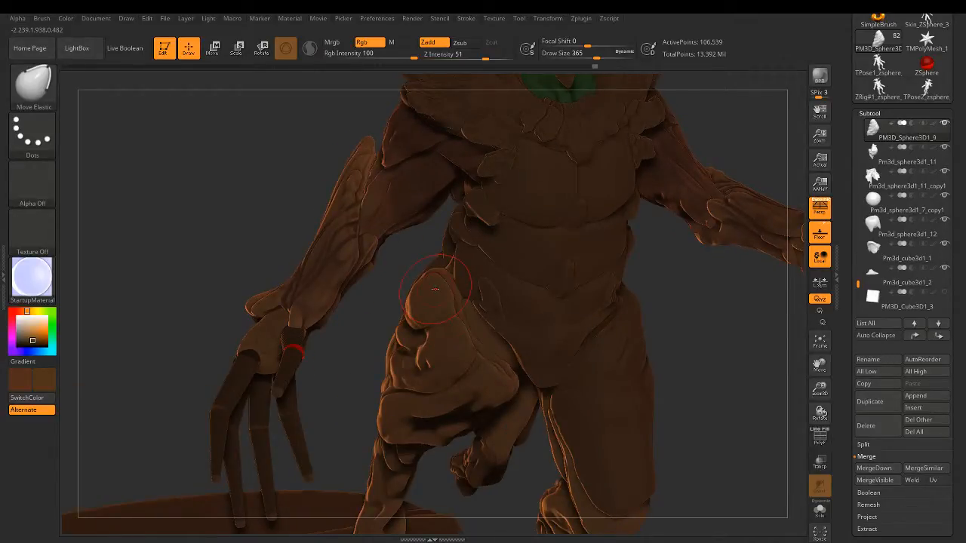
mouse_move(452, 285)
right_down()
mouse_move(473, 335)
mouse_move(462, 328)
mouse_move(471, 320)
right_up()
Step: Switch to ClayBuildup at draw size 116, then build up and smooth the shell's upper folds beside the pelvis
key(b)
key(c)
key(b)
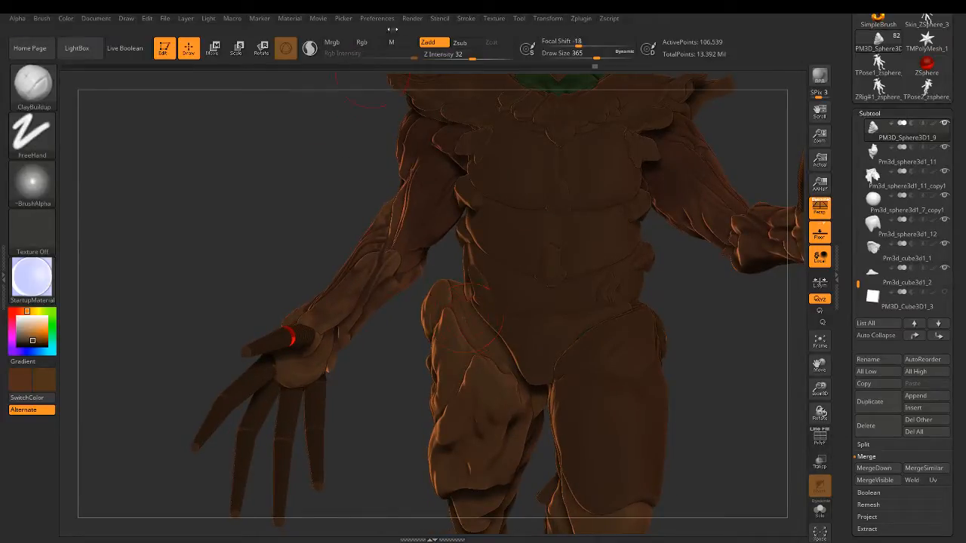
drag(584, 54, 571, 53)
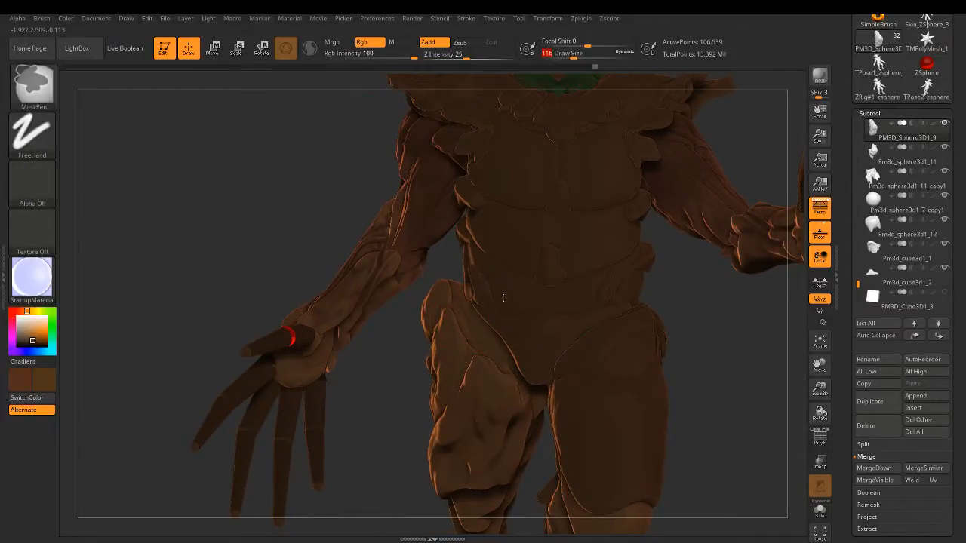
mouse_move(487, 260)
ctrl+right_down()
mouse_move(483, 315)
mouse_move(367, 358)
mouse_move(365, 385)
ctrl+right_up()
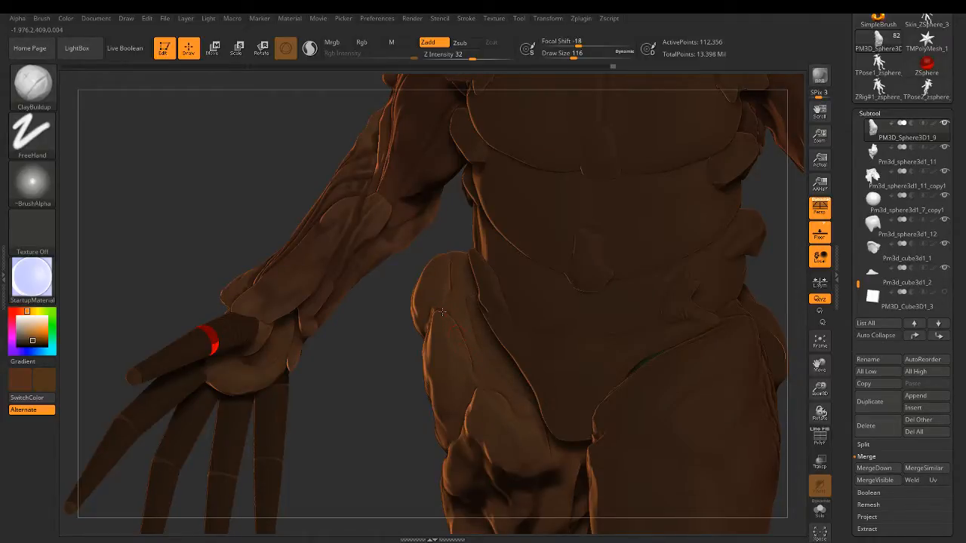
key(shift)
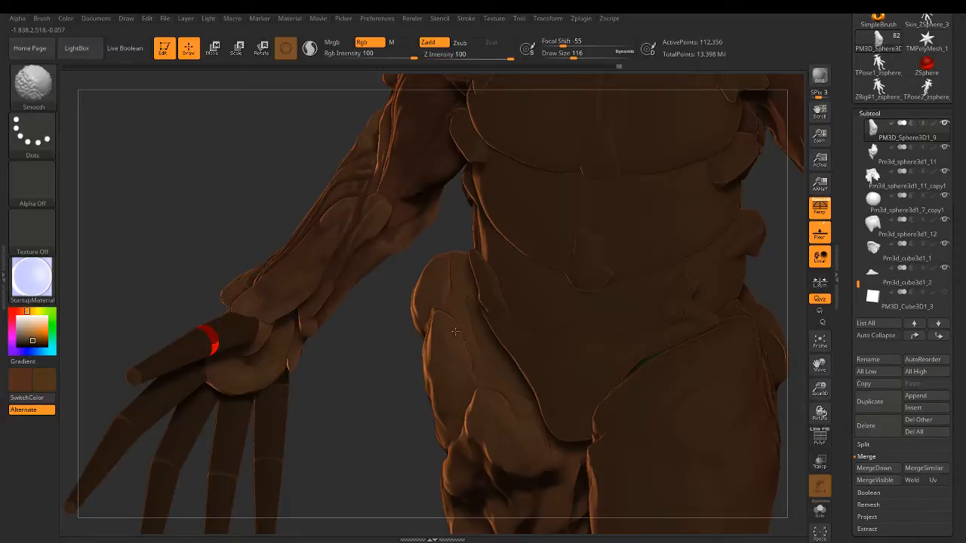
drag(340, 336, 245, 323)
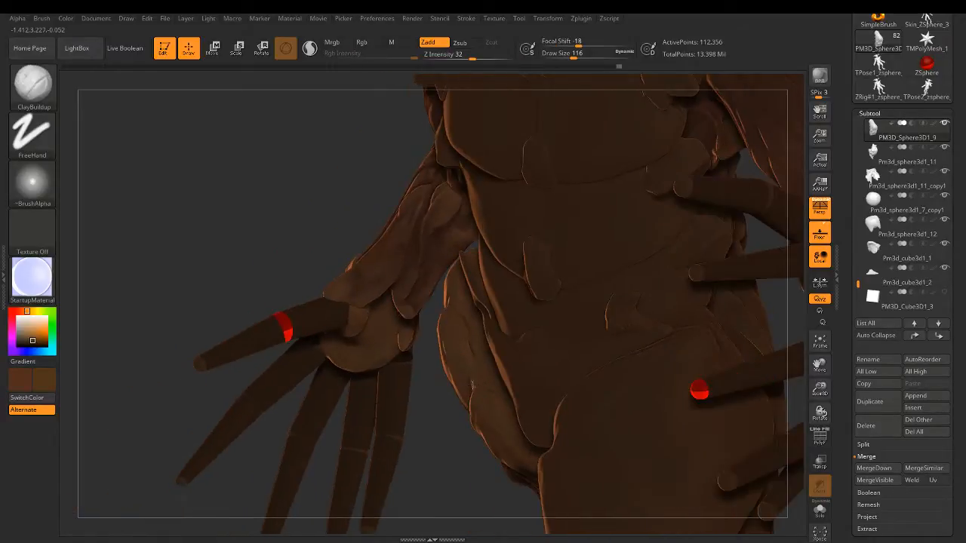
Step: Add clay to the topmost hip fold of the thigh shell and smooth its crease
drag(472, 384, 492, 379)
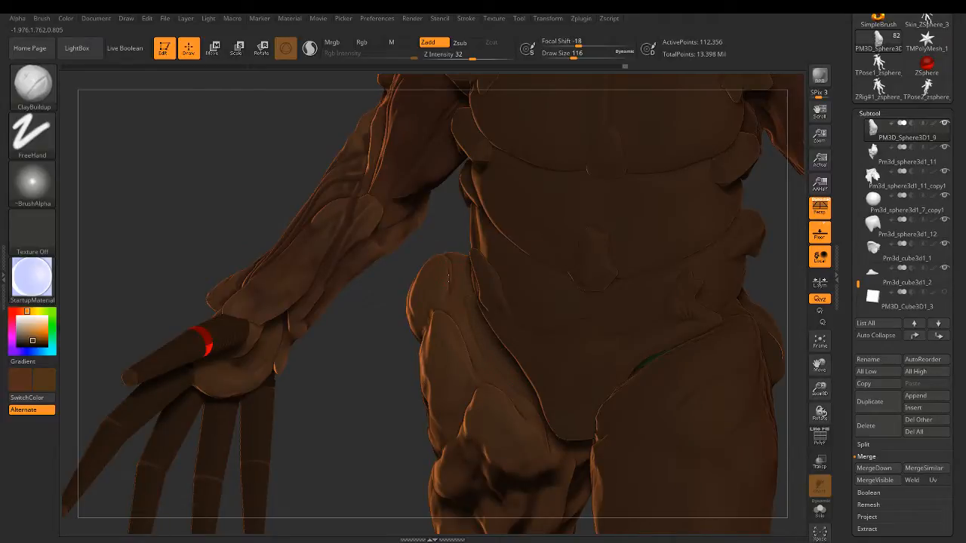
key(shift)
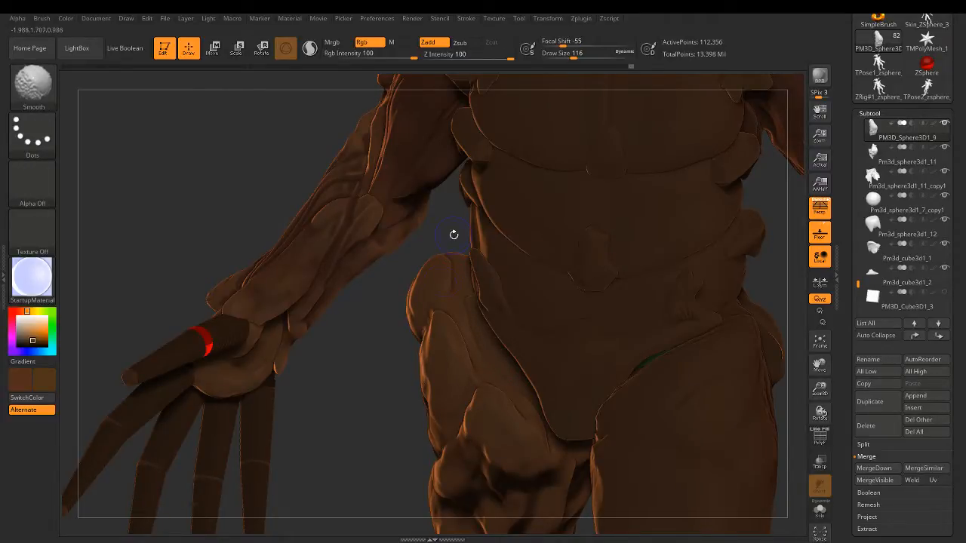
key(shift)
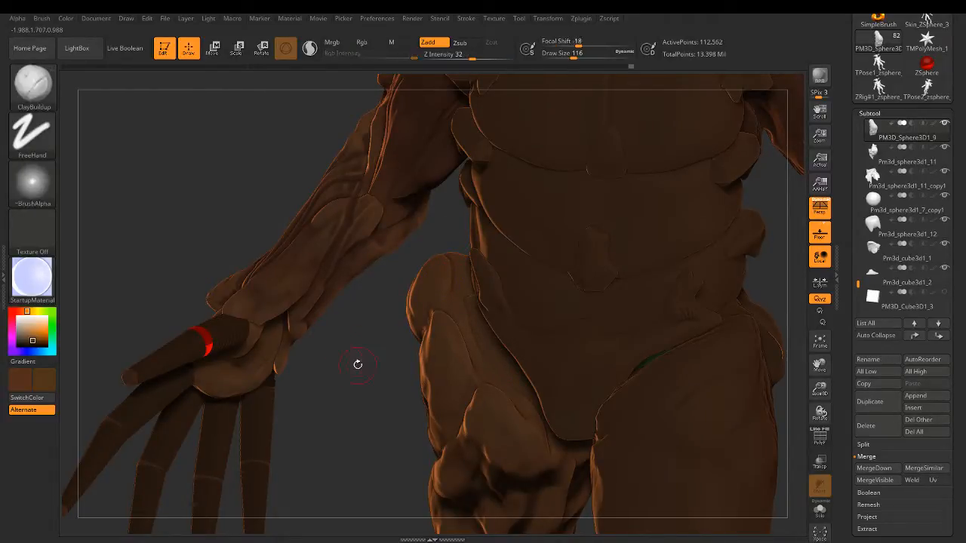
drag(377, 349, 390, 347)
mouse_move(390, 348)
right_down()
mouse_move(513, 342)
mouse_move(487, 381)
mouse_move(518, 359)
mouse_move(491, 363)
mouse_move(420, 343)
right_up()
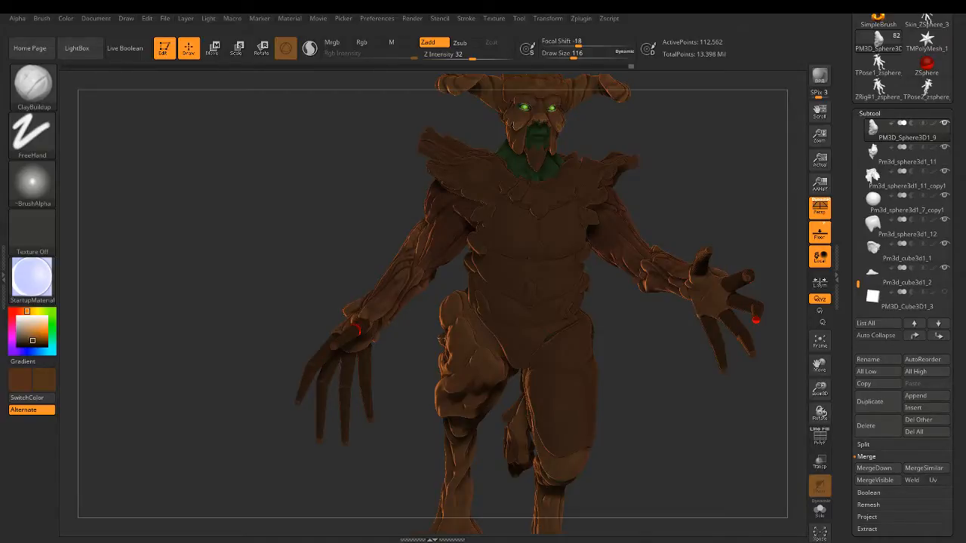
Step: Select the body mesh and use Move Topological at draw size 453 to adjust the groin beside the right thigh shell
alt+click(462, 336)
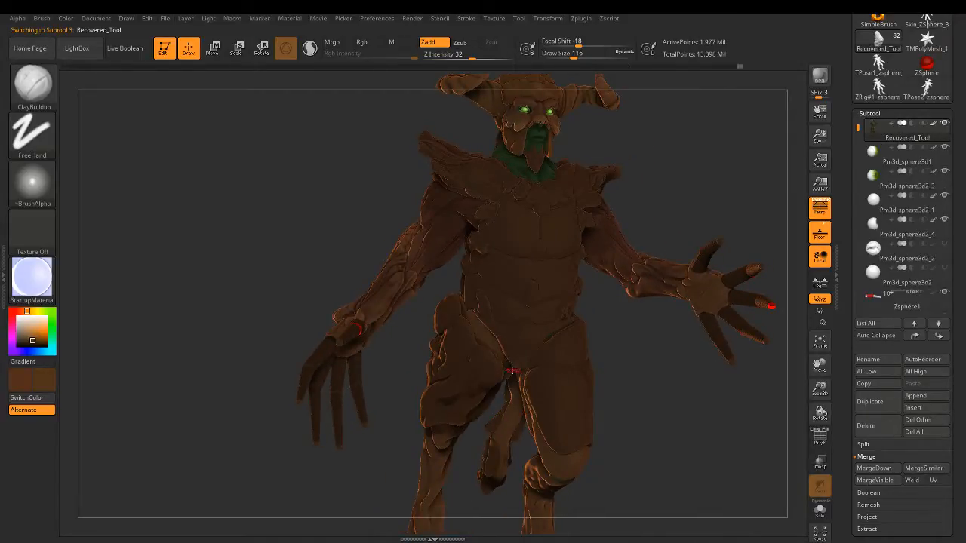
scroll(512, 370, up, 3)
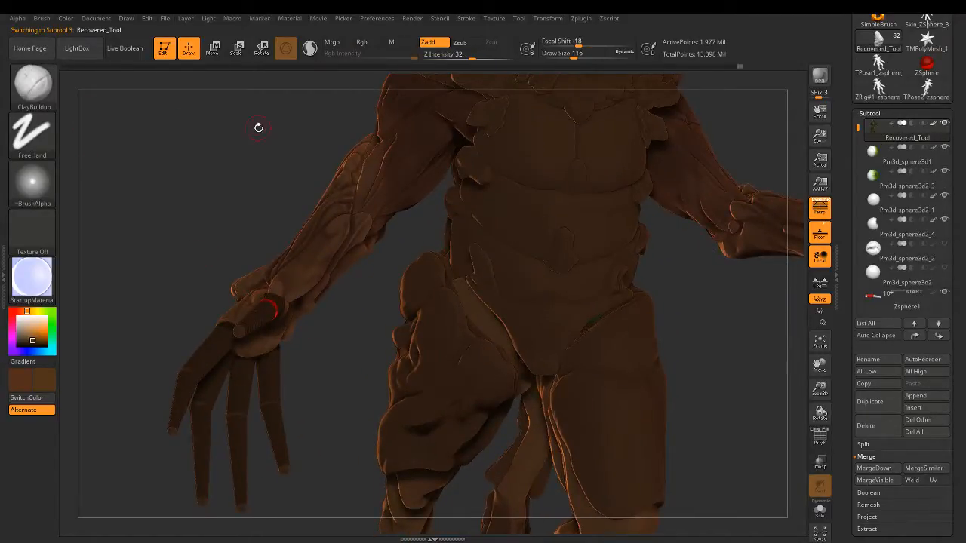
key(b)
key(m)
key(t)
drag(575, 57, 603, 56)
right_drag(501, 307, 494, 319)
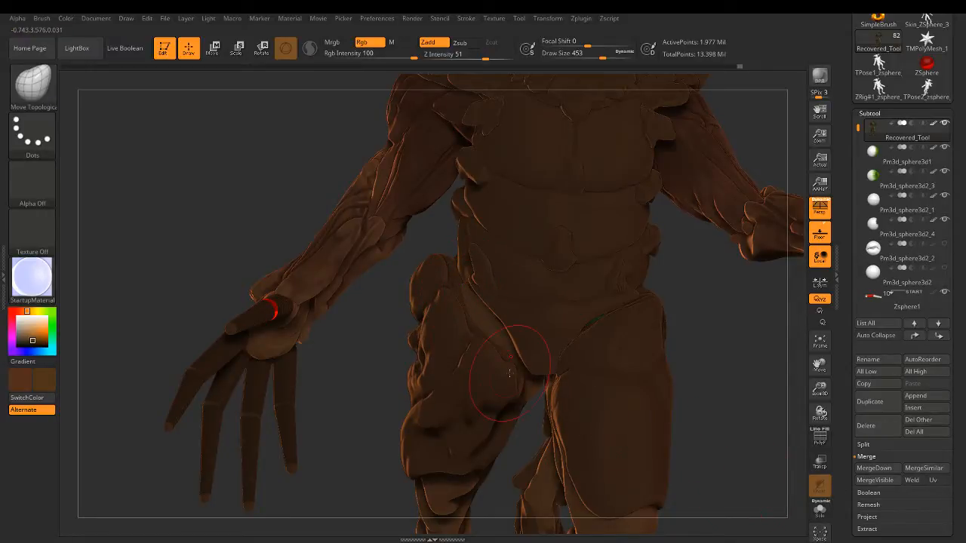
Step: Inspect the body's hip and inner thigh beneath the armour using Solo and ghost transparency
click(820, 509)
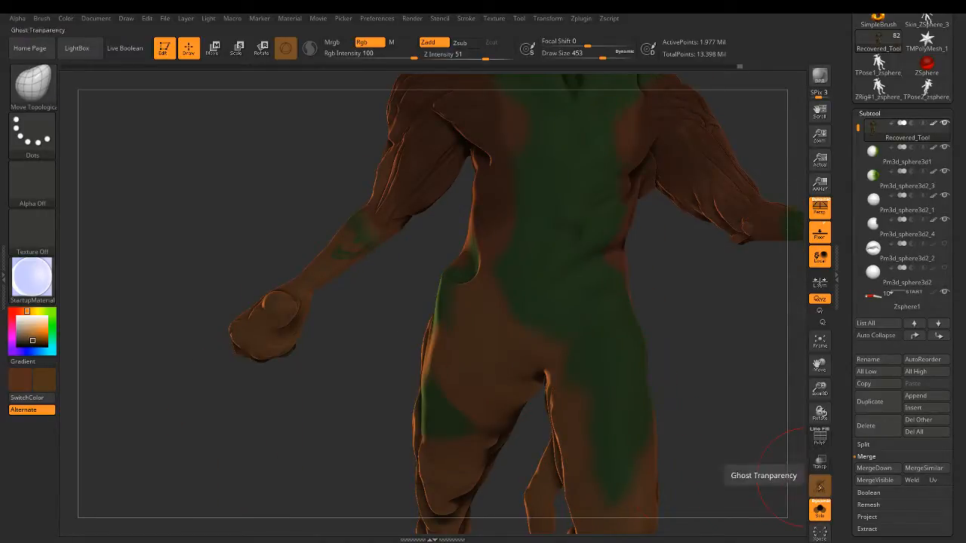
click(822, 511)
click(821, 460)
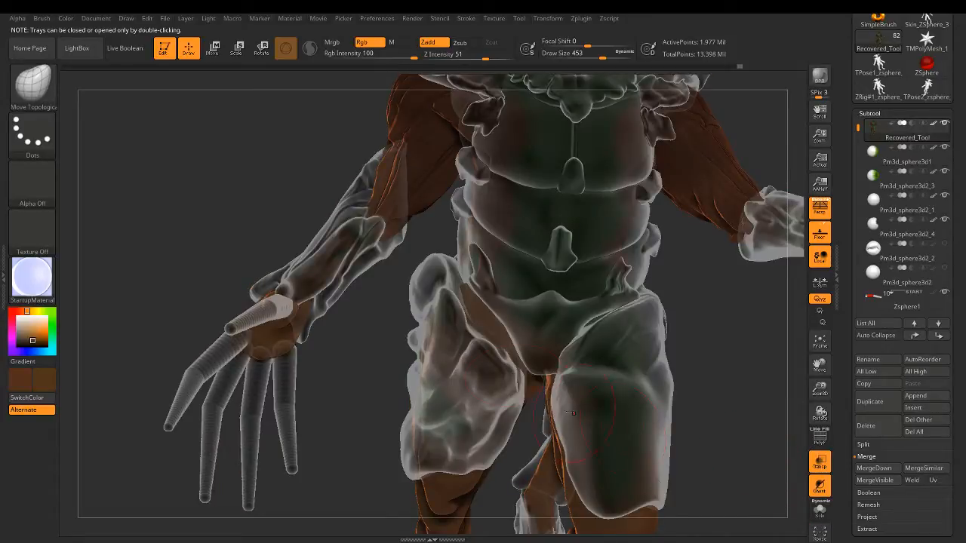
mouse_move(453, 345)
right_down()
mouse_move(510, 349)
mouse_move(456, 283)
right_up()
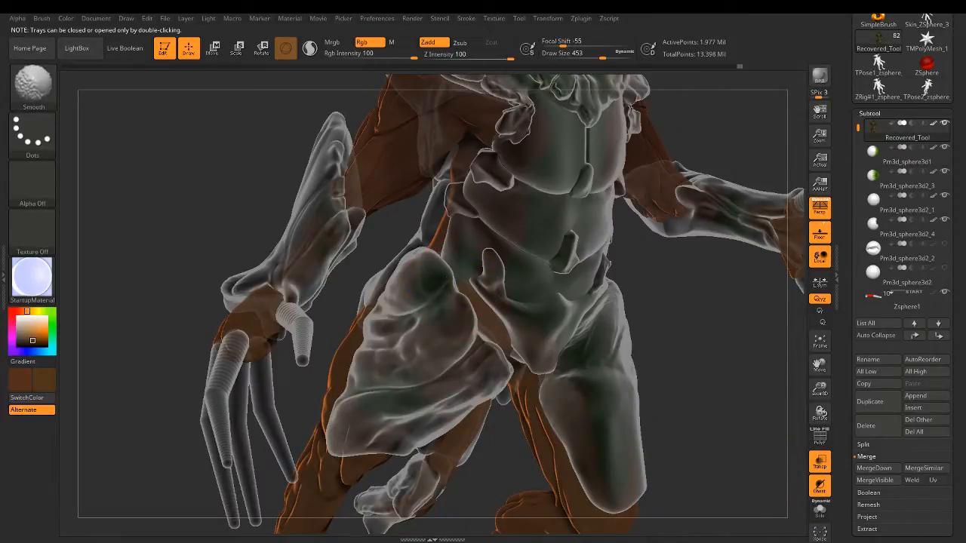
shift+right_drag(562, 323, 472, 278)
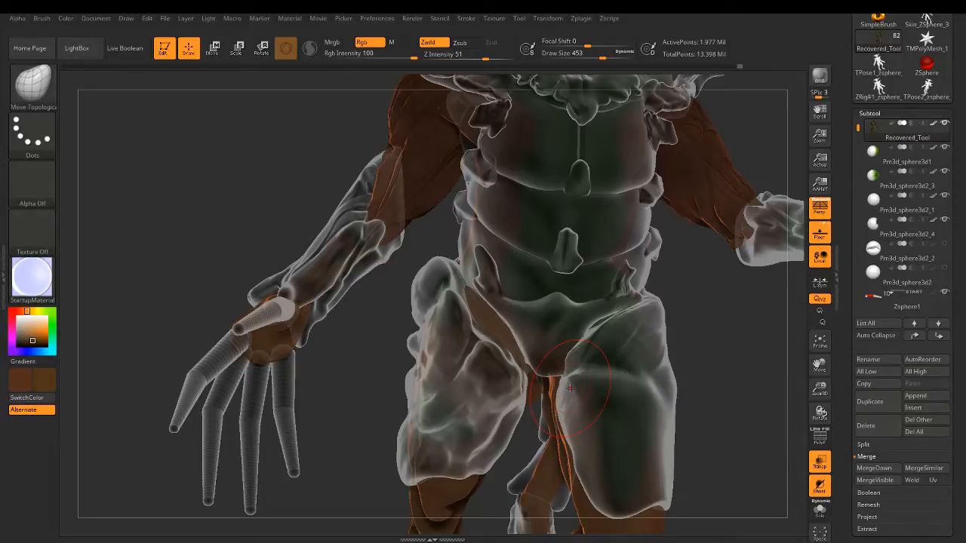
click(819, 462)
Step: Remesh the body and reshape its right inner thigh toward the pelvis with Move Topological
right_drag(521, 355, 473, 305)
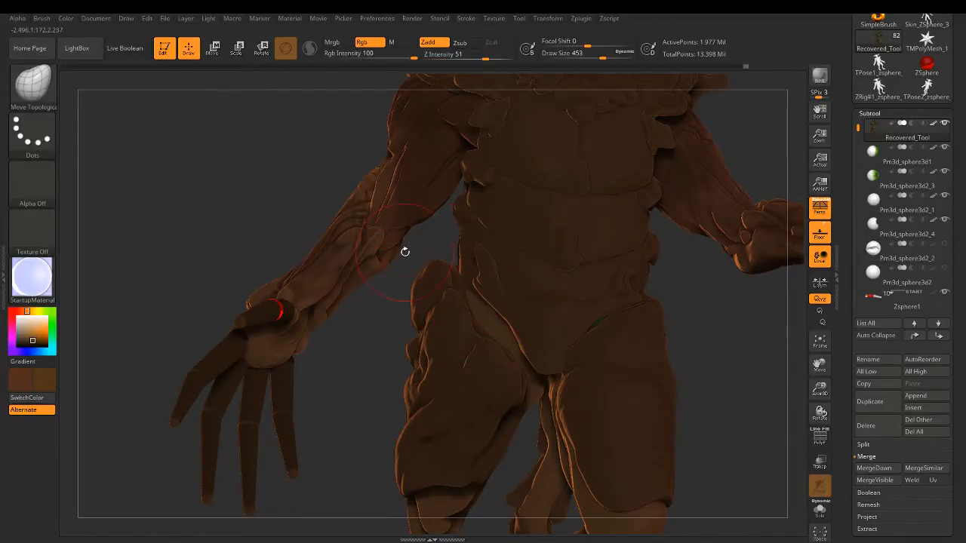
key(ctrl)
mouse_move(479, 316)
right_down()
mouse_move(477, 326)
mouse_move(481, 308)
mouse_move(501, 333)
right_up()
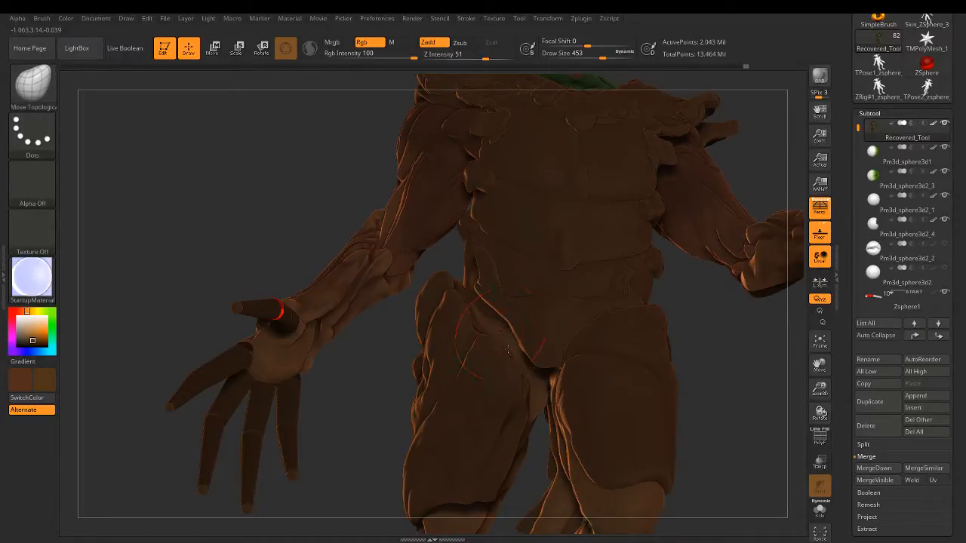
right_drag(535, 391, 549, 407)
key(shift)
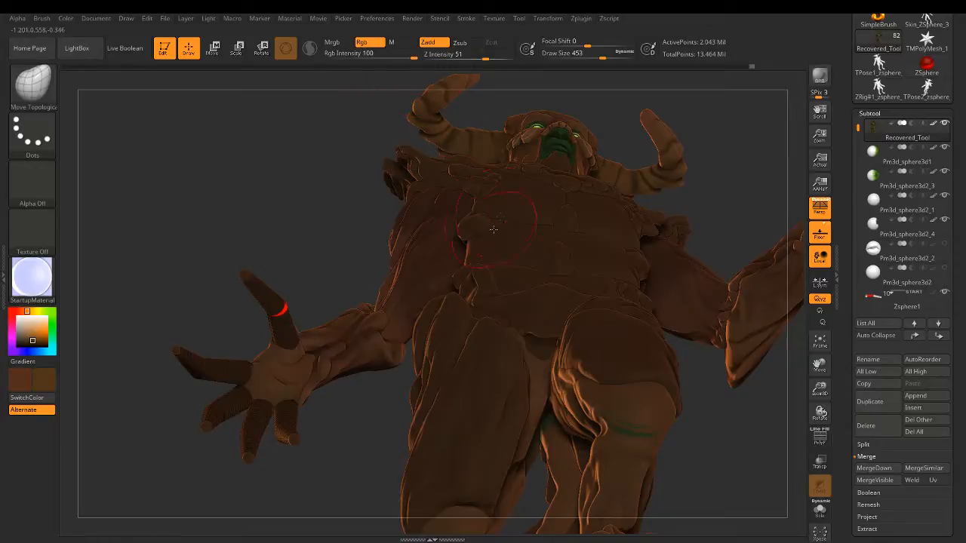
Step: Raise the Z Intensity to 64, then reshape and smooth the body between the groin and the right thigh shell
drag(485, 55, 493, 54)
mouse_move(553, 366)
right_down()
mouse_move(557, 433)
mouse_move(535, 394)
mouse_move(503, 415)
right_up()
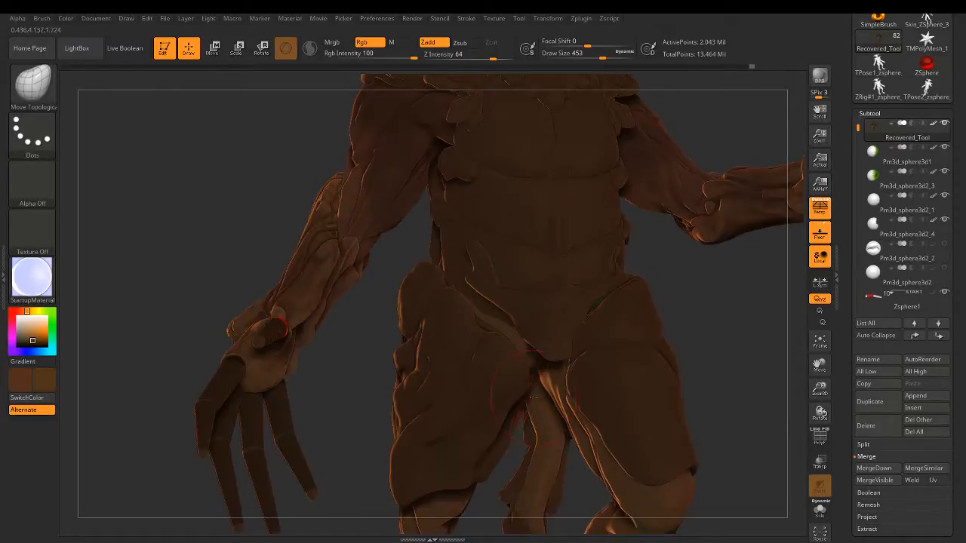
shift+drag(542, 373, 548, 388)
right_drag(550, 393, 589, 426)
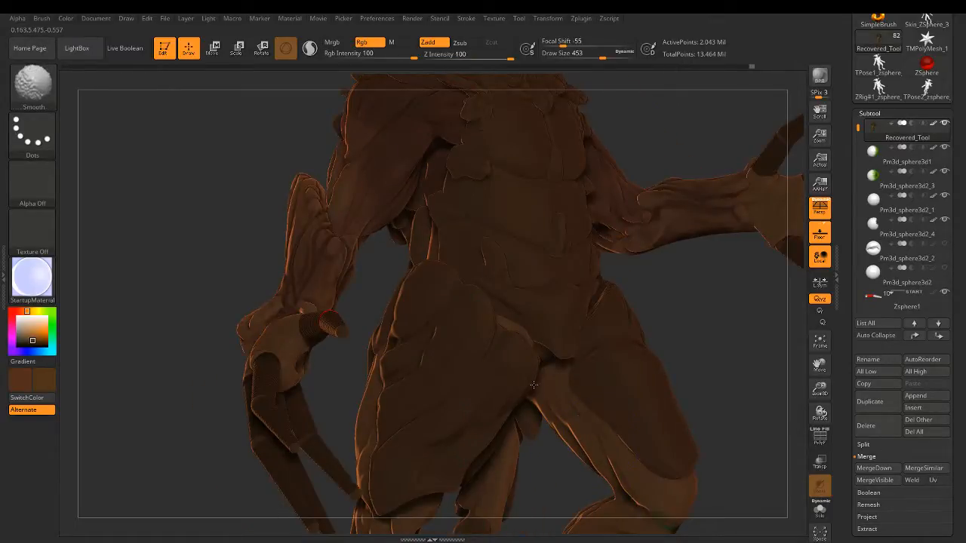
mouse_move(498, 388)
ctrl+right_down()
mouse_move(462, 377)
mouse_move(445, 384)
mouse_move(453, 399)
mouse_move(582, 403)
mouse_move(526, 358)
ctrl+right_up()
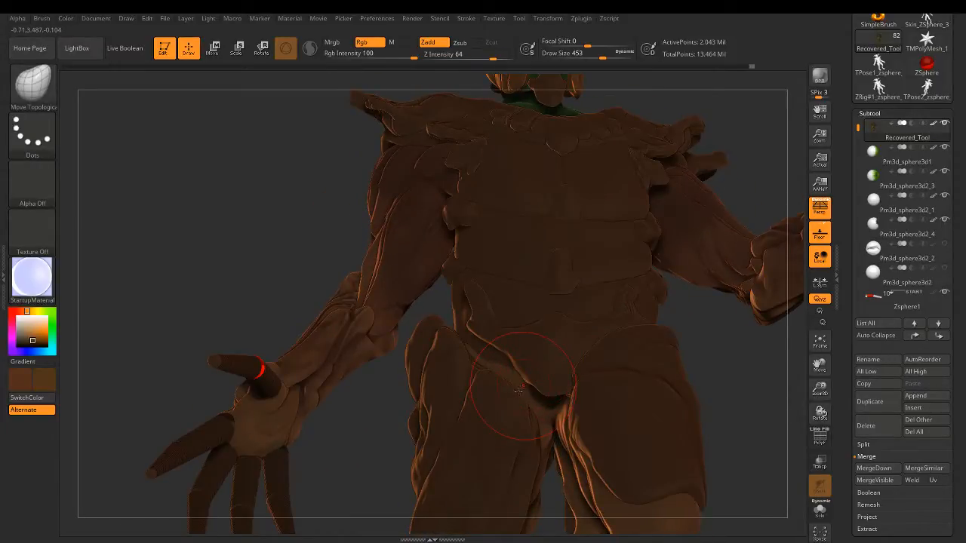
right_drag(513, 395, 488, 349)
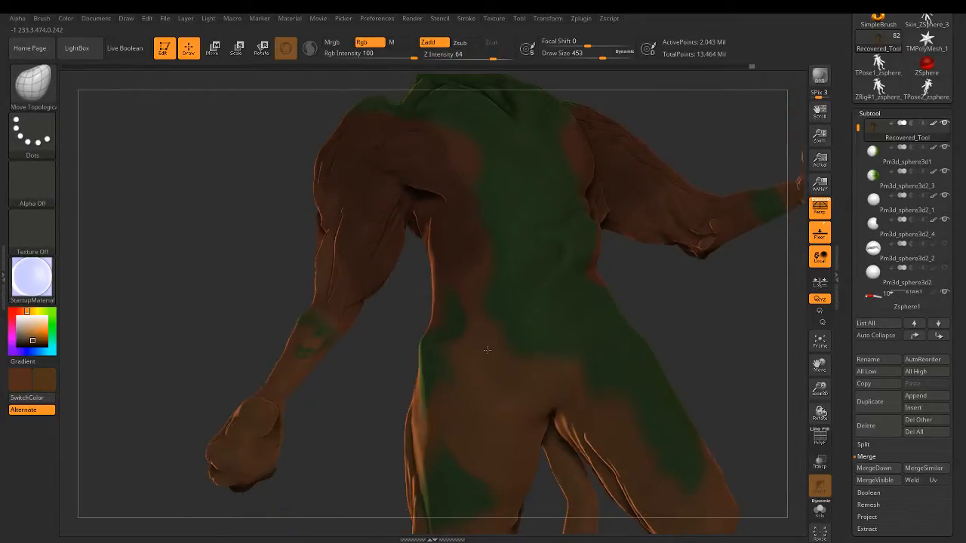
Step: Refine the body's right hip crease at draw size 223 and save the project
drag(602, 56, 585, 56)
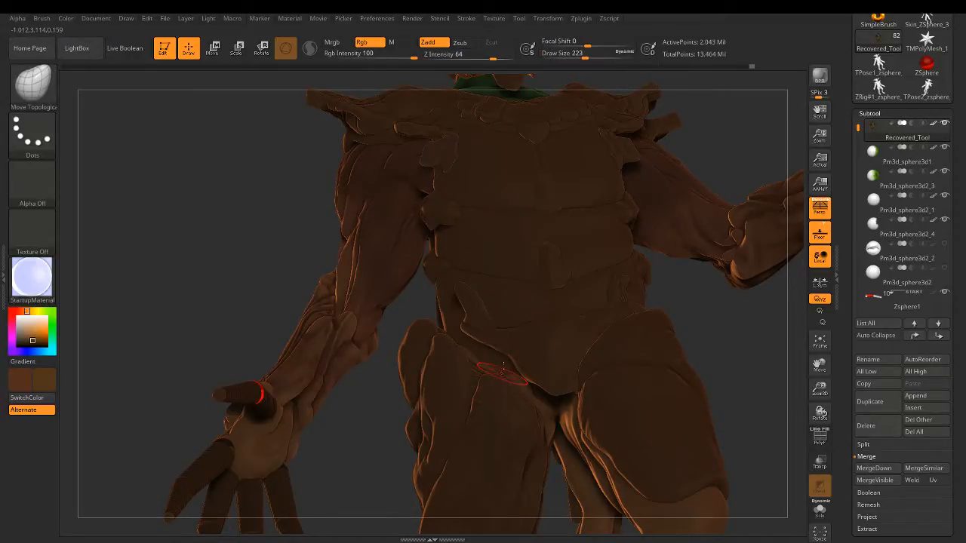
key(shift)
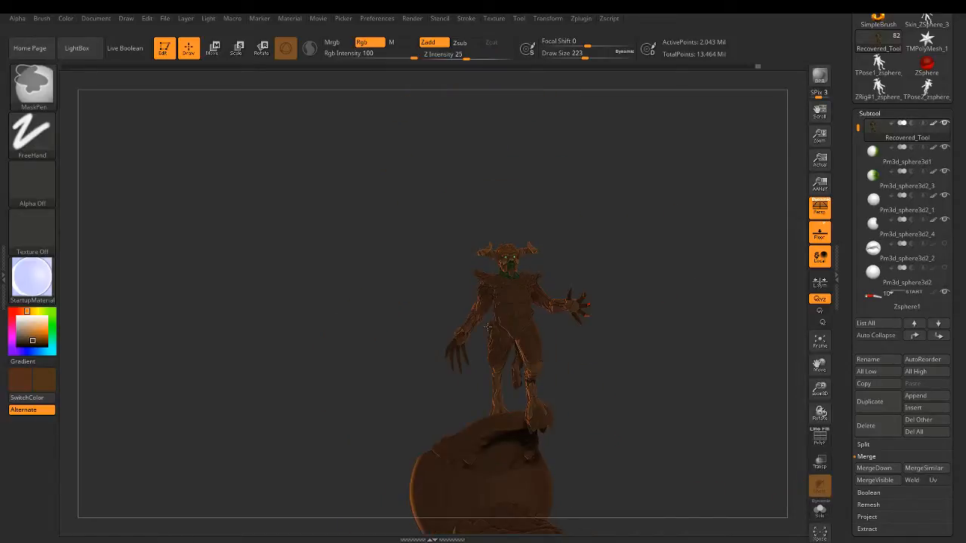
mouse_move(487, 326)
right_down()
mouse_move(446, 363)
mouse_move(455, 384)
right_up()
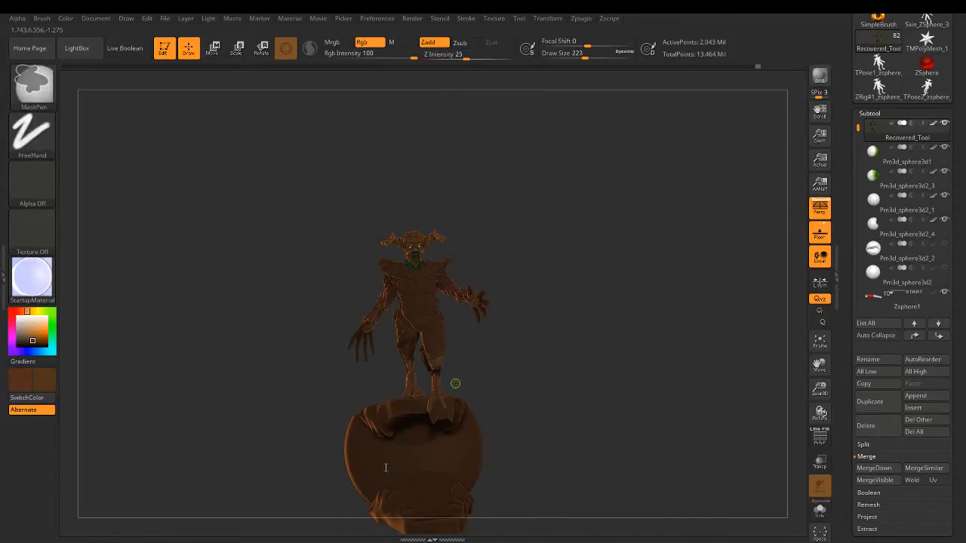
key(ctrl+s)
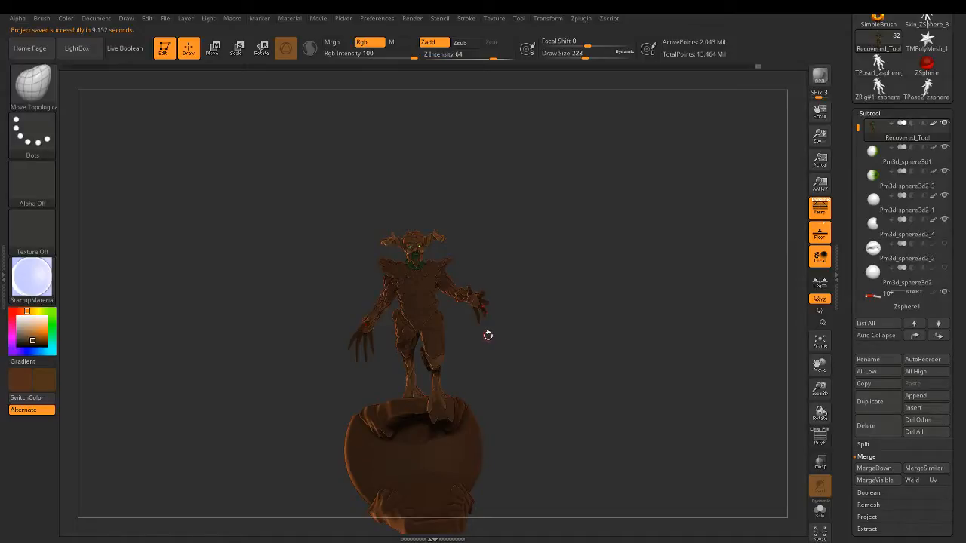
Step: Increase the draw size to 415 and undo the last body adjustment at the outer right hip
mouse_move(451, 316)
ctrl+right_down()
mouse_move(479, 469)
mouse_move(512, 405)
ctrl+right_up()
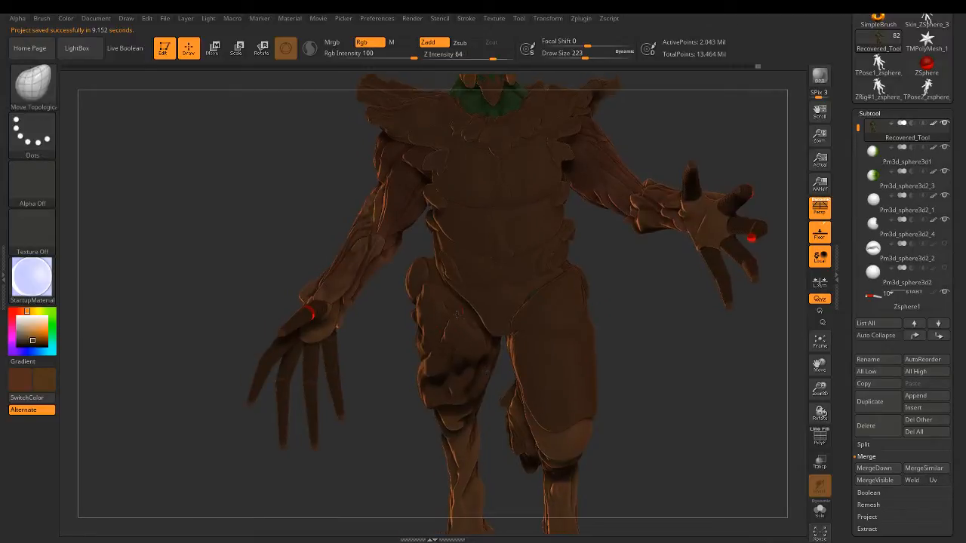
mouse_move(559, 370)
right_down()
mouse_move(487, 353)
mouse_move(532, 306)
mouse_move(506, 296)
mouse_move(521, 291)
right_up()
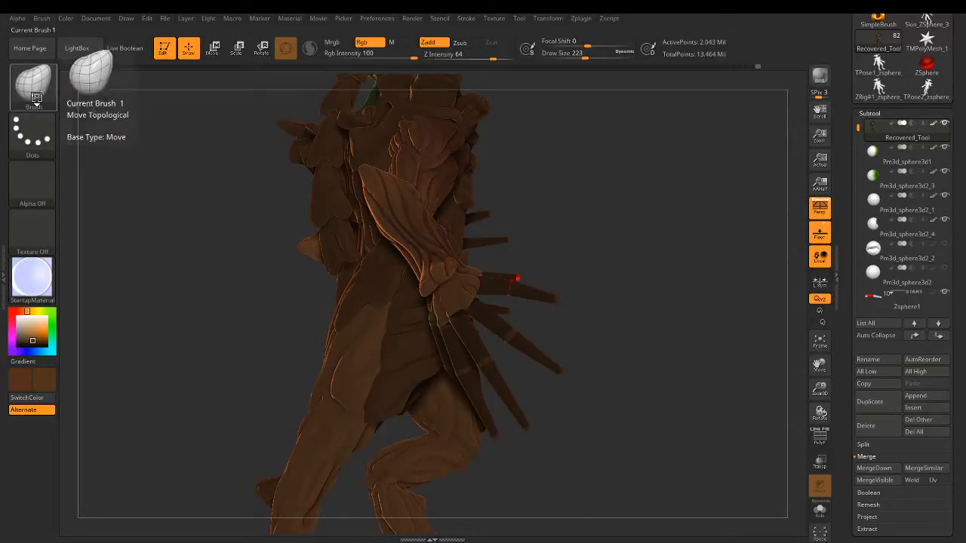
drag(584, 58, 600, 58)
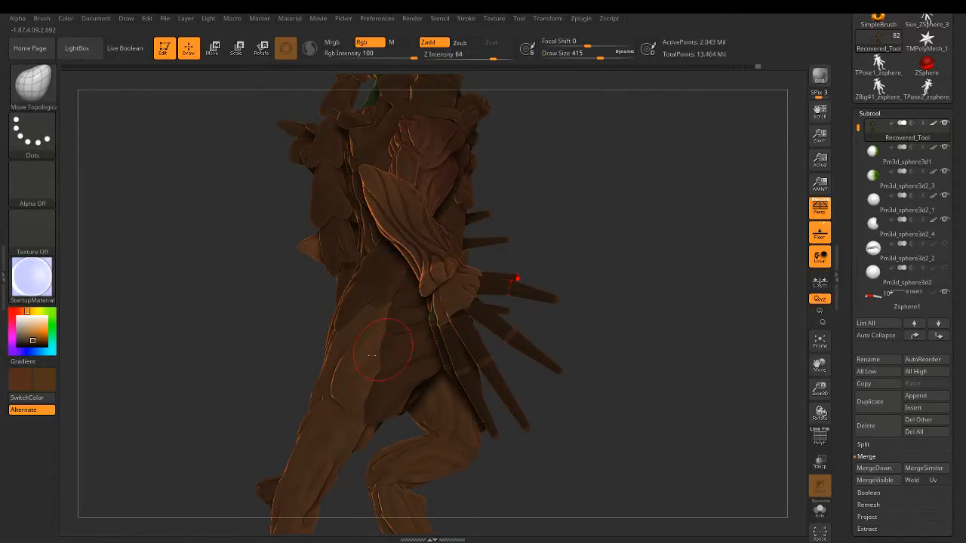
key(ctrl+z)
Step: Select the right thigh shell and mask its front portion, leaving the rear edge unmasked
mouse_move(406, 404)
right_down()
mouse_move(396, 349)
mouse_move(432, 367)
right_up()
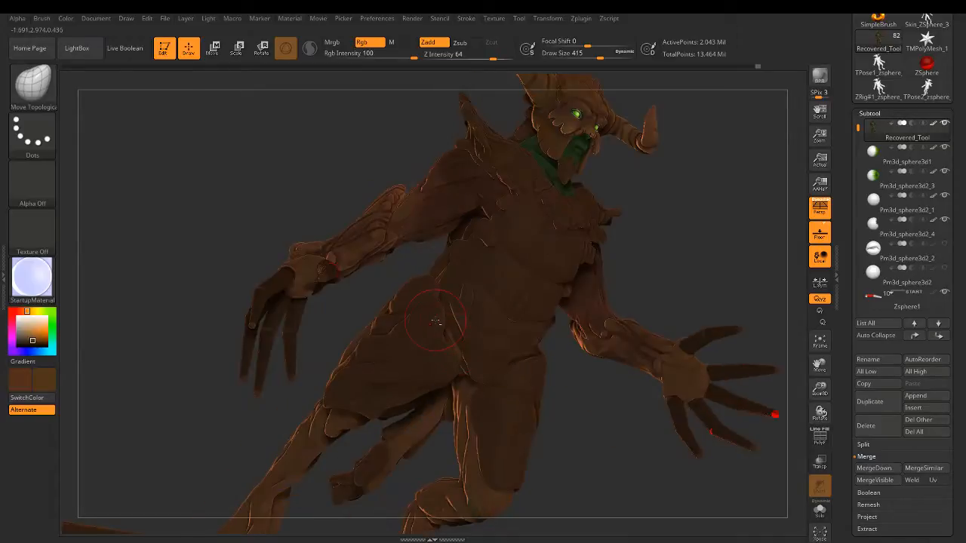
alt+click(431, 368)
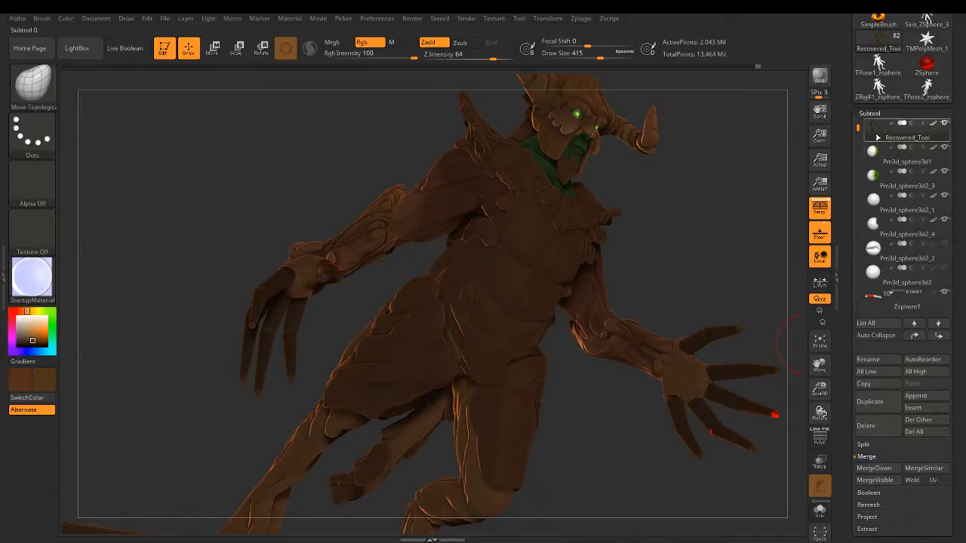
alt+click(404, 323)
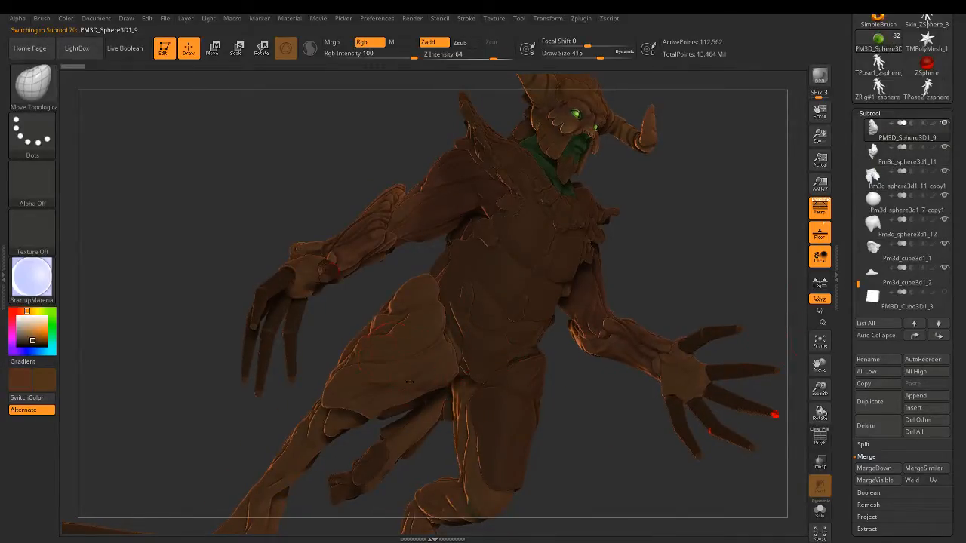
right_drag(423, 385, 415, 387)
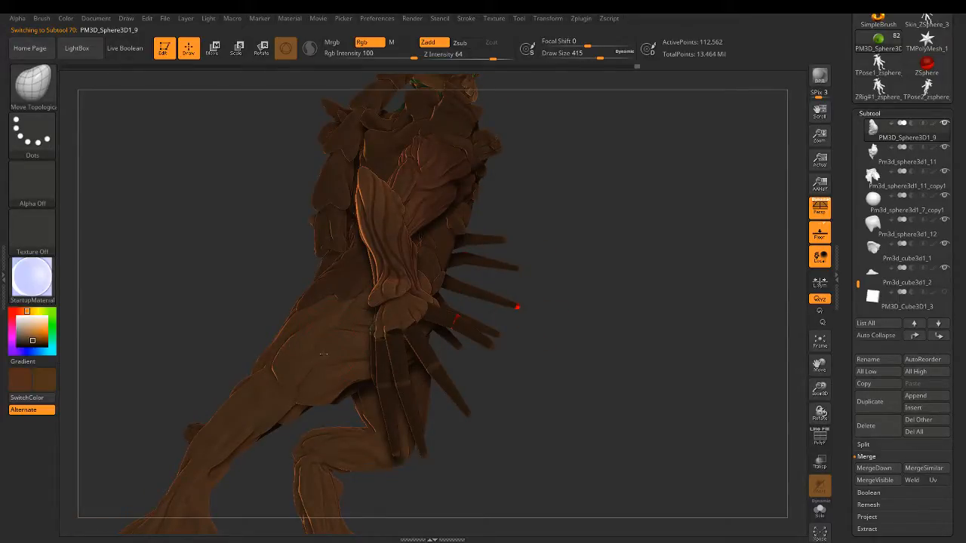
right_drag(325, 332, 327, 349)
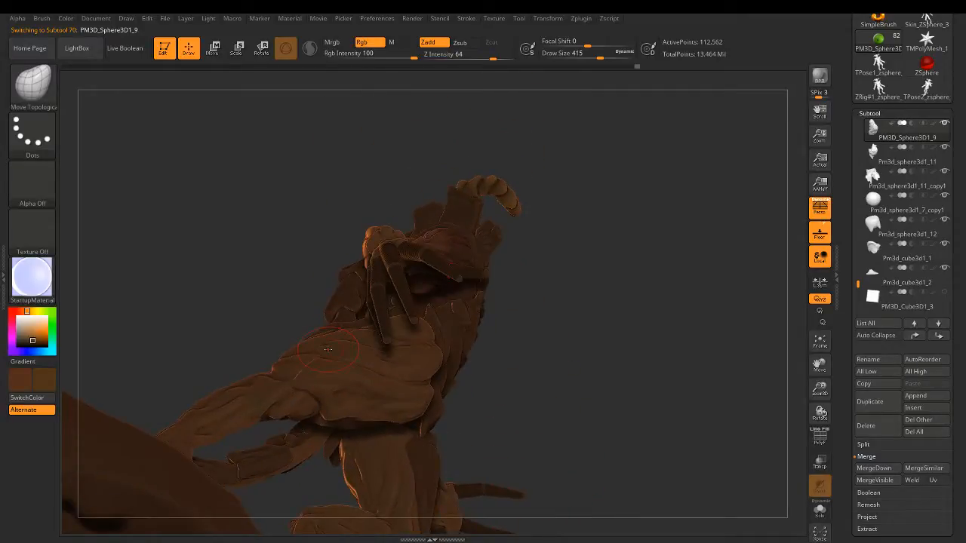
right_drag(425, 355, 455, 394)
mouse_move(301, 325)
right_down()
mouse_move(383, 413)
mouse_move(526, 385)
mouse_move(466, 416)
mouse_move(463, 401)
mouse_move(439, 436)
mouse_move(423, 391)
mouse_move(453, 374)
mouse_move(423, 325)
mouse_move(405, 422)
right_up()
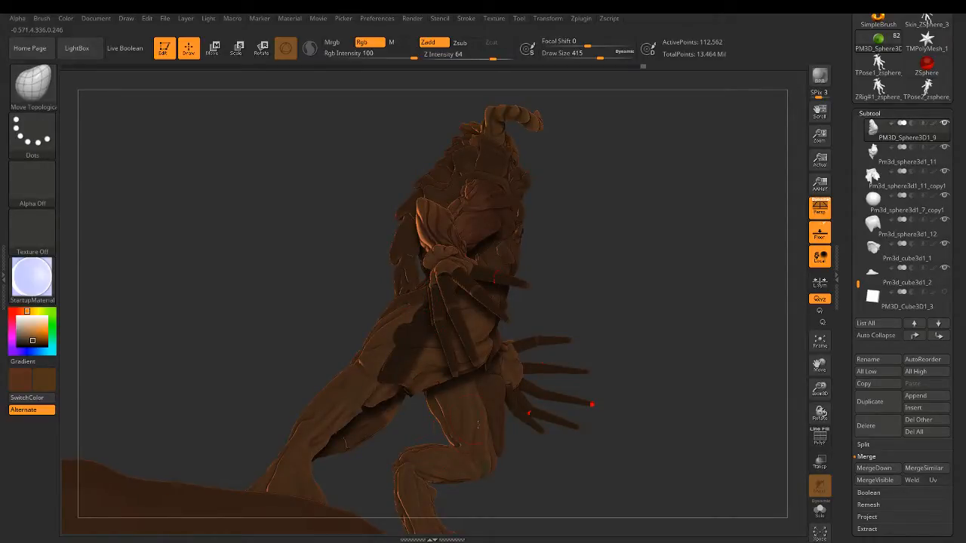
right_drag(410, 522, 490, 508)
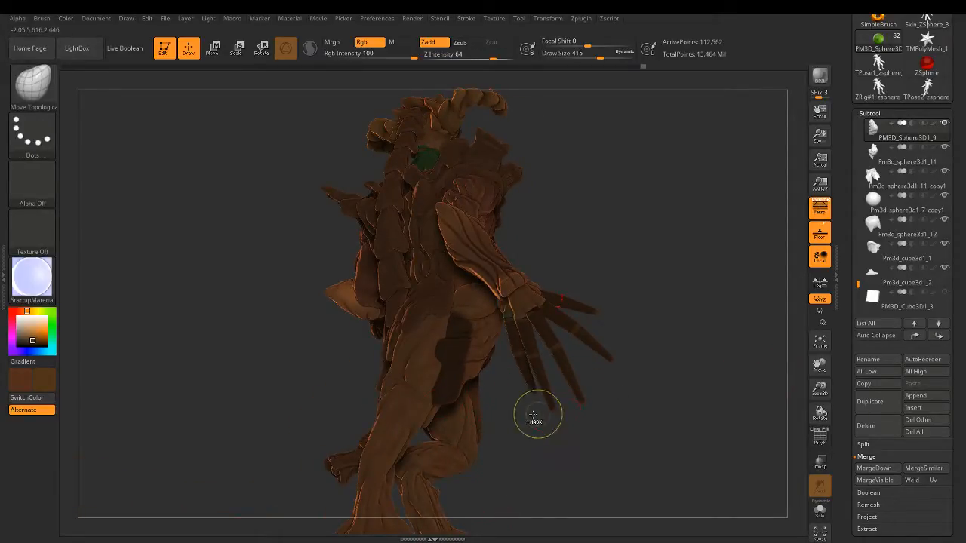
ctrl+drag(537, 414, 585, 461)
mouse_move(648, 450)
right_down()
mouse_move(576, 418)
mouse_move(502, 325)
mouse_move(384, 367)
mouse_move(432, 373)
right_up()
key(ctrl)
Step: Reshape the shell's unmasked rear portion around the hip at draw size 888, using ghost transparency to check the fit
click(820, 462)
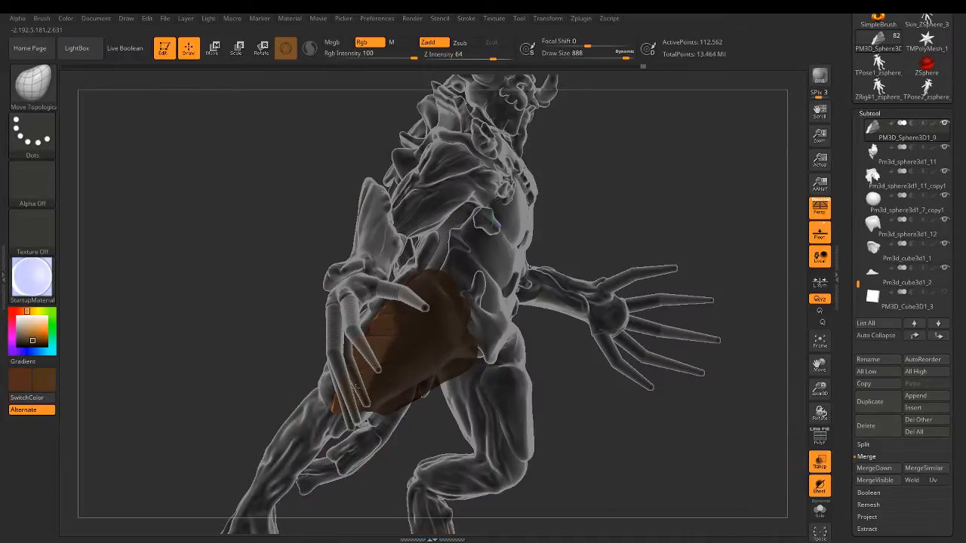
right_drag(453, 324, 349, 346)
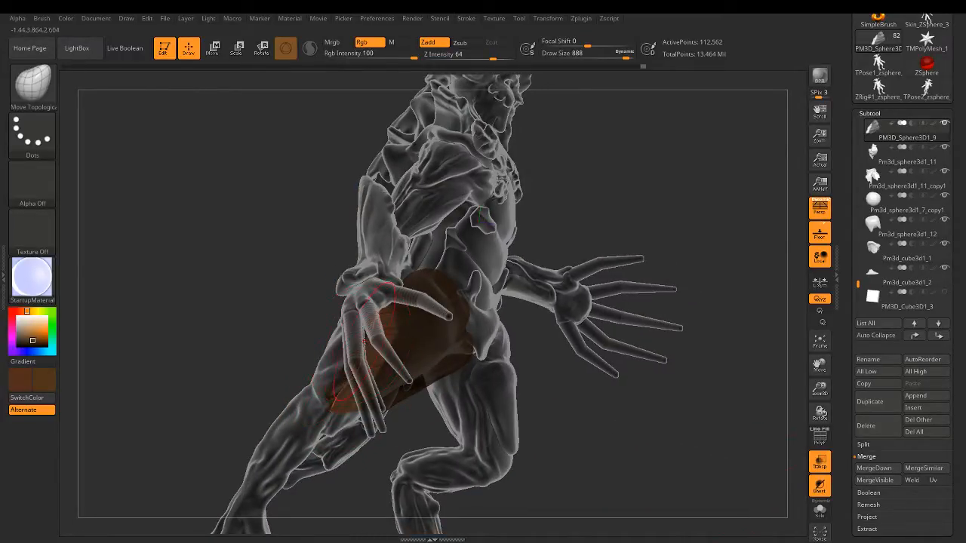
click(819, 462)
right_drag(355, 362, 363, 385)
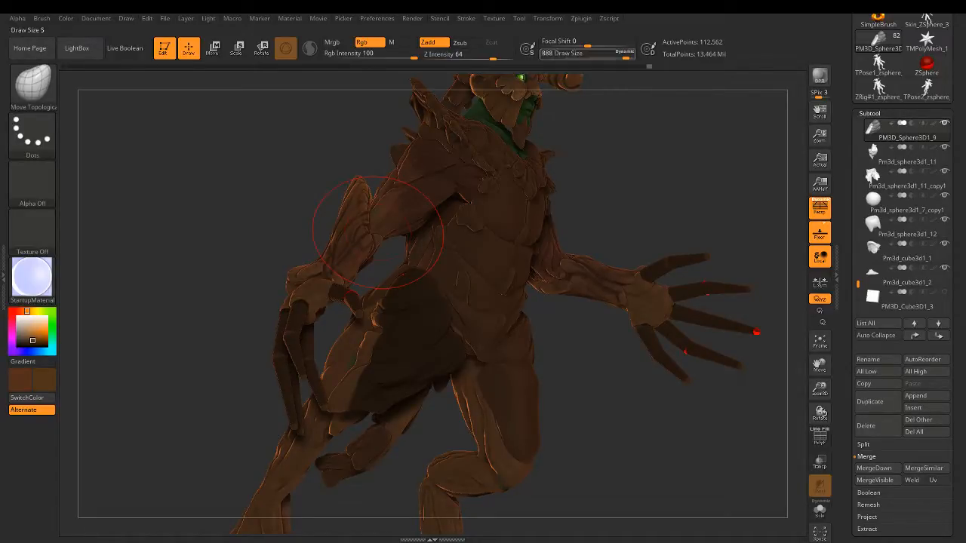
key(shift)
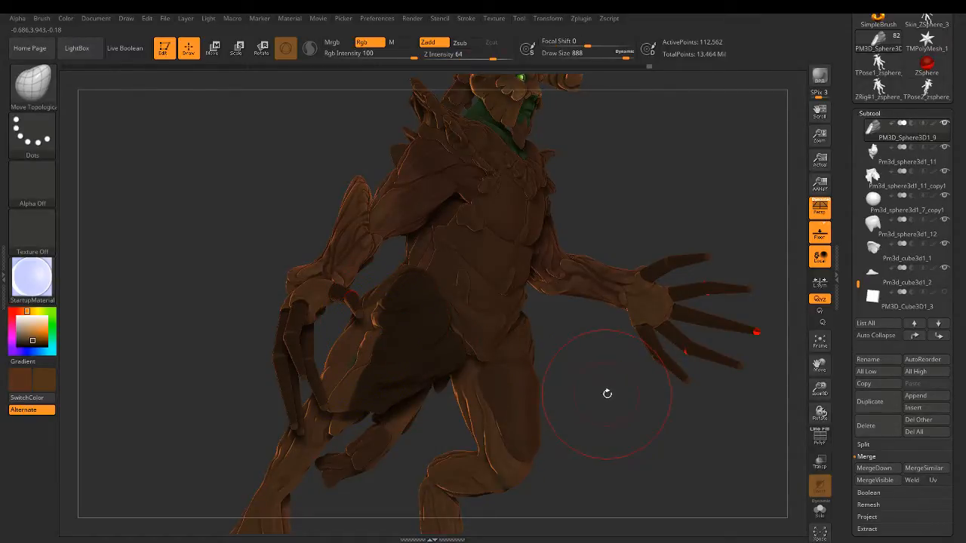
Step: Clear the mask from the right thigh shell and set the draw size to 358
ctrl+drag(592, 357, 615, 397)
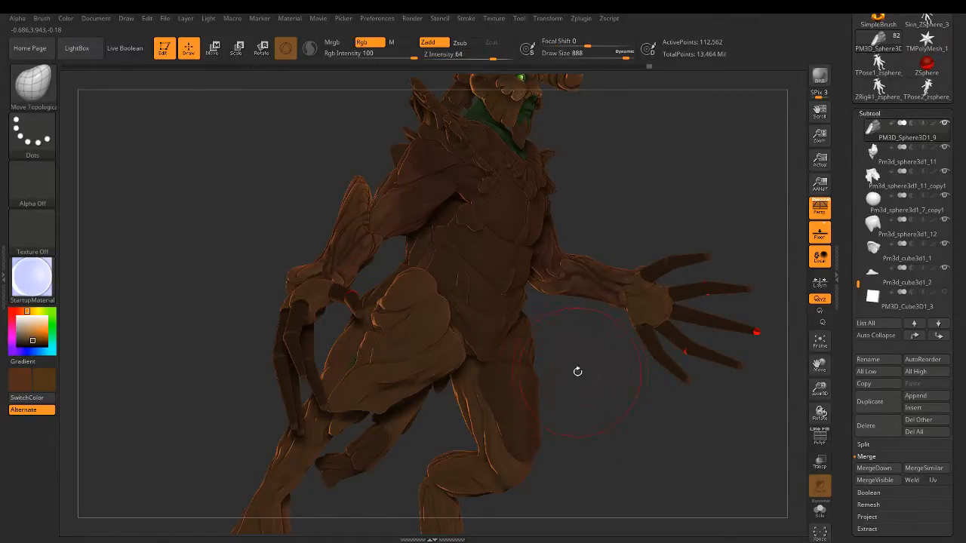
mouse_move(604, 348)
mouse_down()
mouse_move(572, 351)
mouse_move(565, 365)
mouse_move(561, 333)
mouse_up()
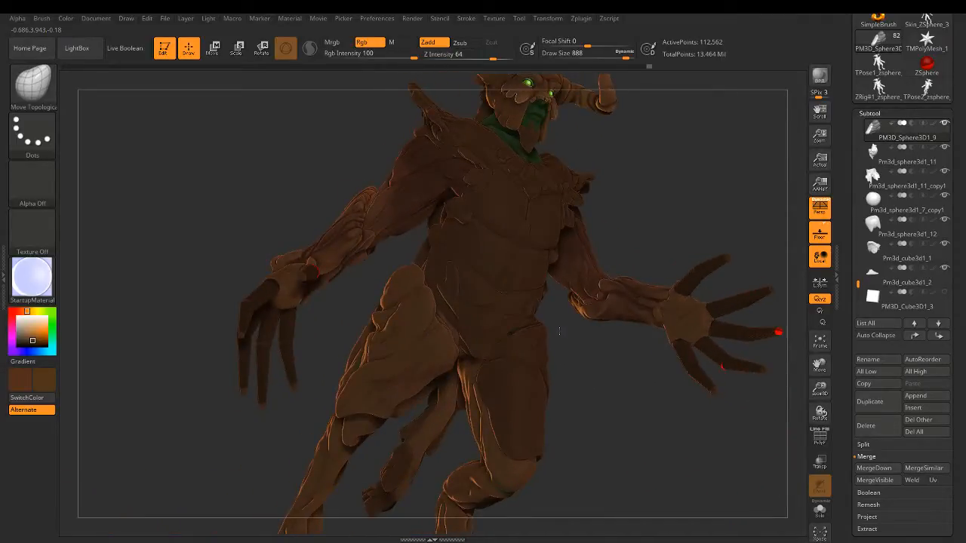
drag(591, 54, 596, 56)
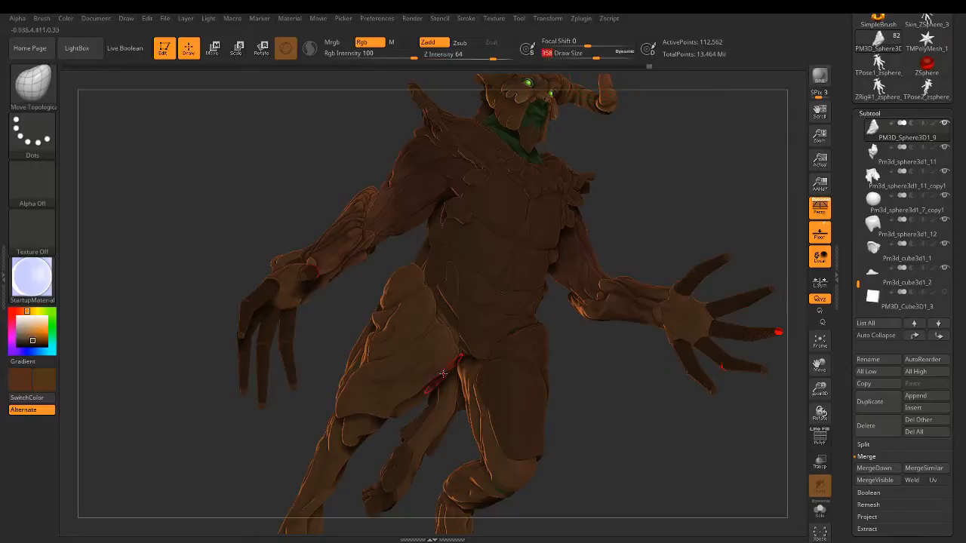
Step: Sculpt the right thigh shell's outer surface with ClayBuildup at draw size 187 and save the project
right_drag(449, 330, 483, 336)
mouse_move(367, 351)
ctrl+right_down()
mouse_move(401, 366)
mouse_move(406, 378)
mouse_move(413, 225)
mouse_move(388, 222)
mouse_move(413, 217)
mouse_move(410, 226)
ctrl+right_up()
key(b)
key(c)
key(b)
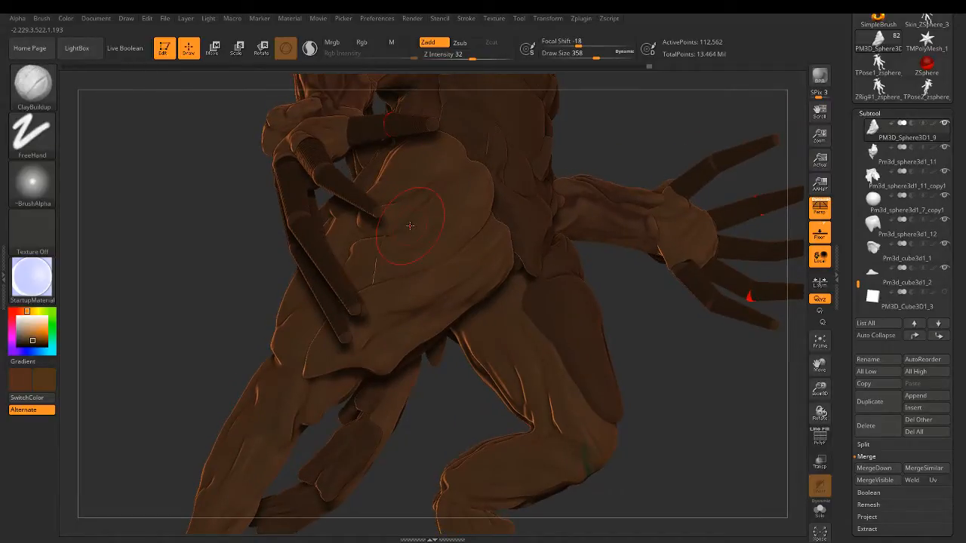
drag(593, 56, 581, 56)
drag(387, 237, 361, 273)
right_drag(561, 177, 507, 198)
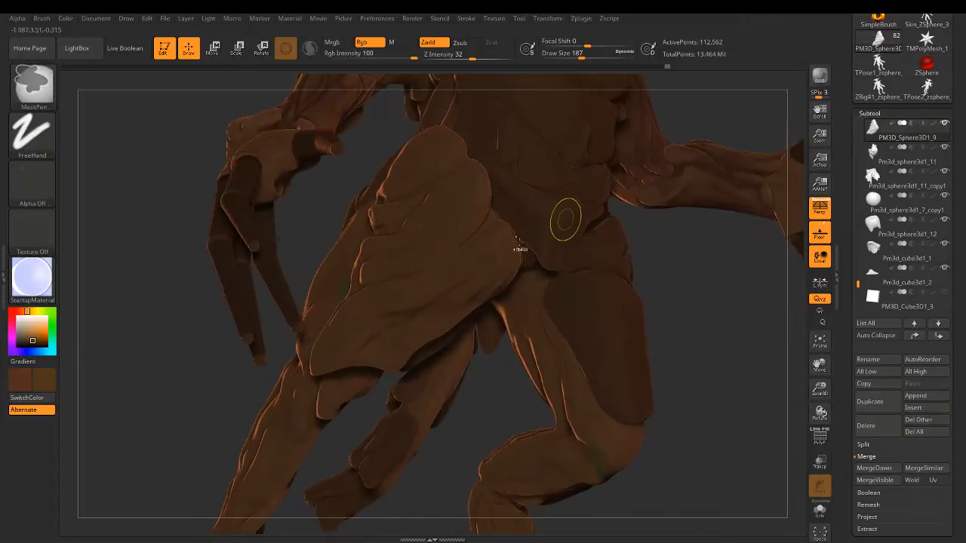
mouse_move(520, 249)
ctrl+right_down()
mouse_move(414, 218)
mouse_move(400, 198)
mouse_move(454, 271)
ctrl+right_up()
mouse_move(528, 283)
right_down()
mouse_move(445, 294)
mouse_move(511, 297)
mouse_move(492, 317)
right_up()
key(ctrl)
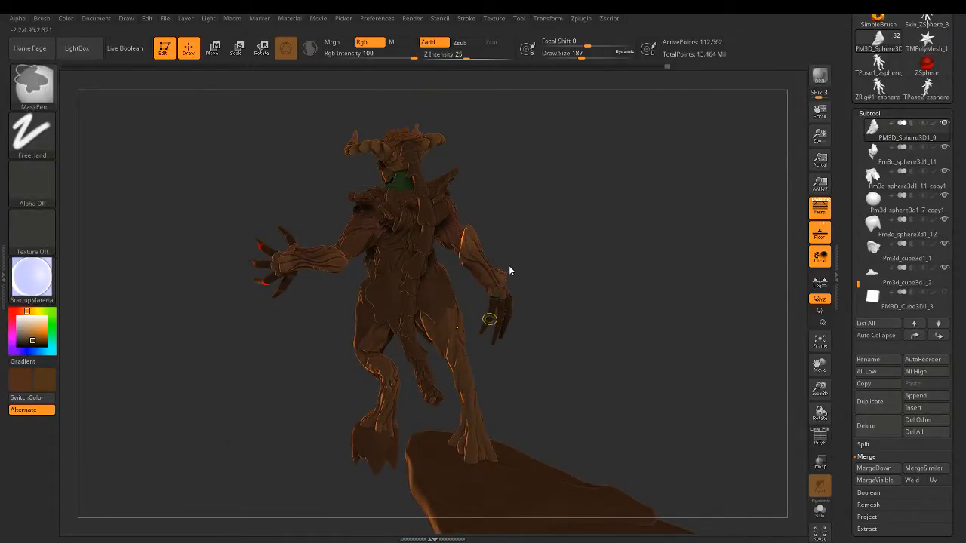
key(ctrl+s)
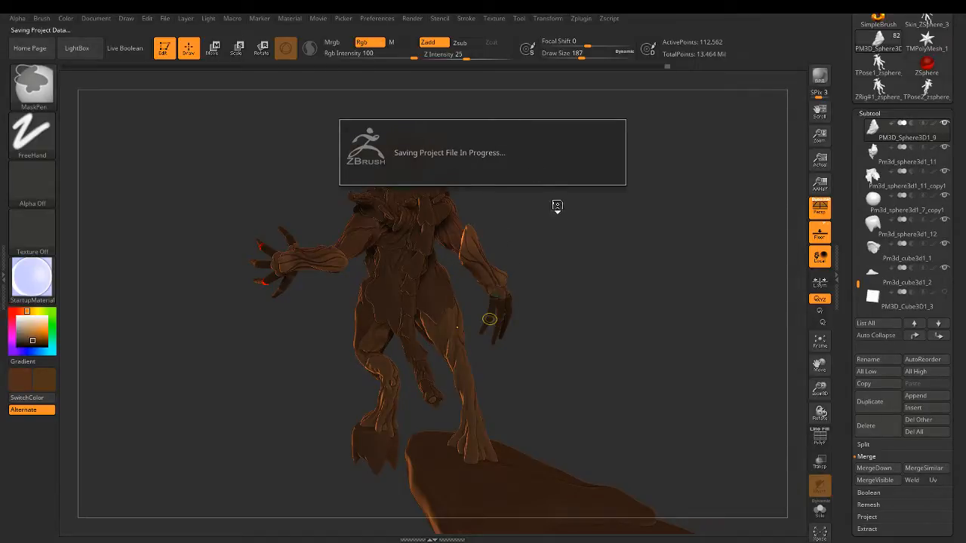
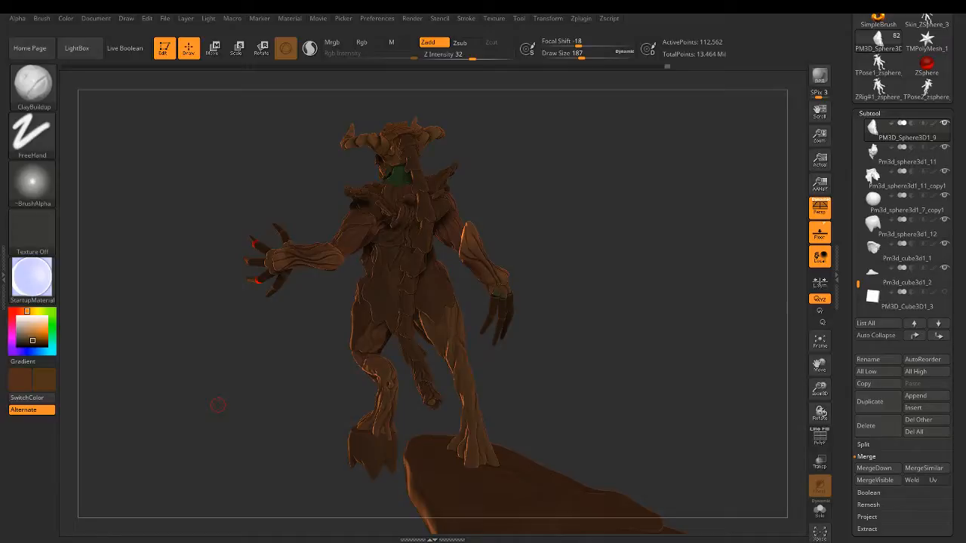
Step: Review the whole creature on its rock base from the side and front, and save the project again
mouse_move(467, 446)
mouse_down()
mouse_move(491, 282)
mouse_move(445, 284)
mouse_up()
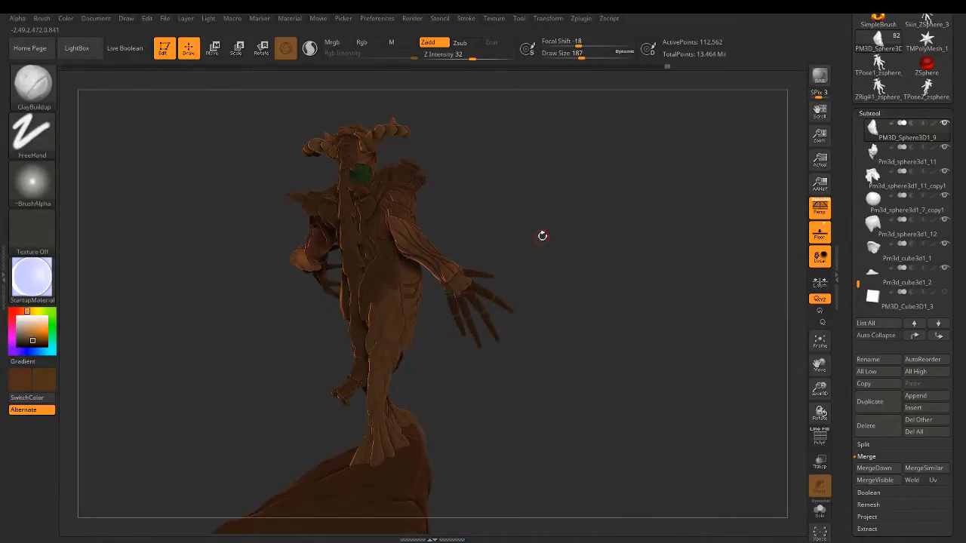
mouse_move(555, 249)
mouse_down()
mouse_move(562, 270)
mouse_move(534, 266)
mouse_move(470, 299)
mouse_move(491, 303)
mouse_up()
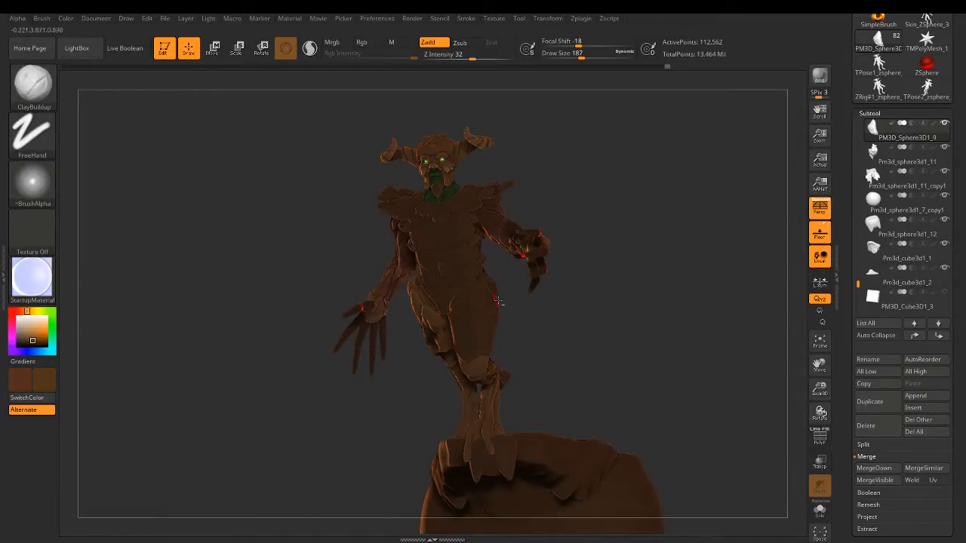
key(ctrl)
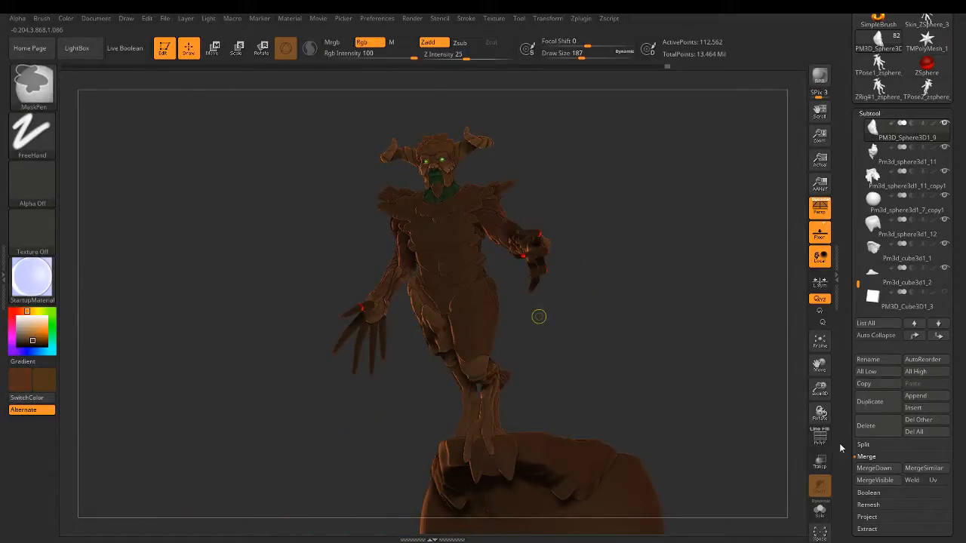
key(ctrl)
key(ctrl+s)
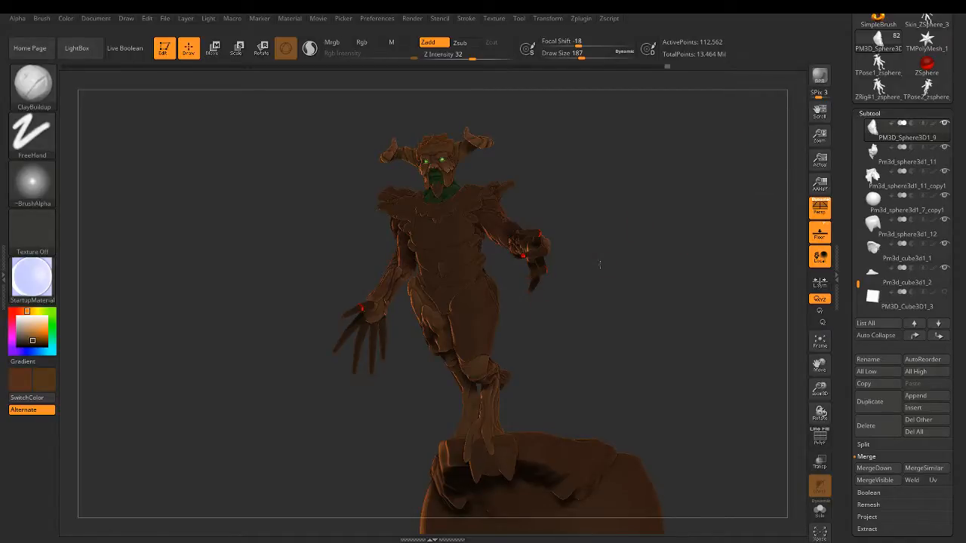
mouse_move(566, 274)
mouse_down()
mouse_move(582, 340)
mouse_move(551, 320)
mouse_move(603, 332)
mouse_move(592, 296)
mouse_move(605, 314)
mouse_up()
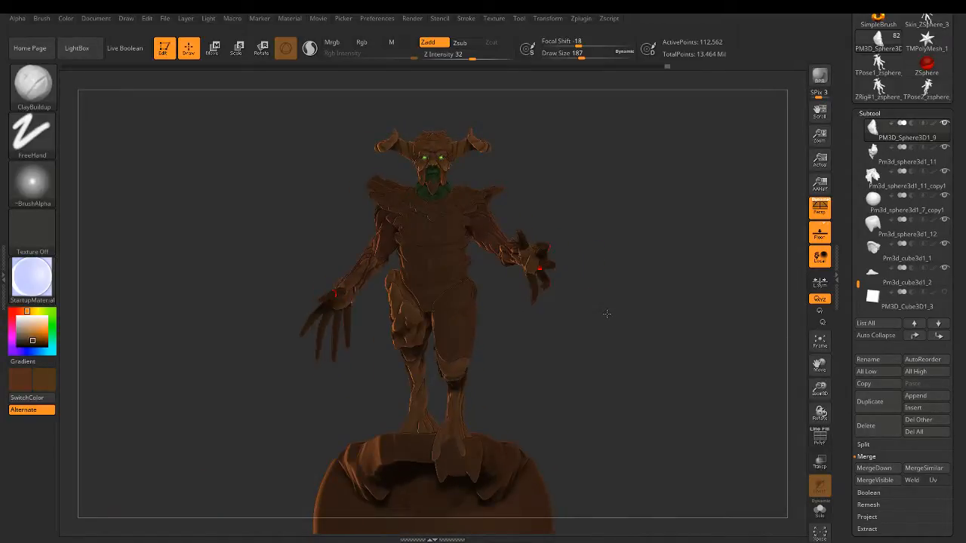
drag(507, 323, 554, 325)
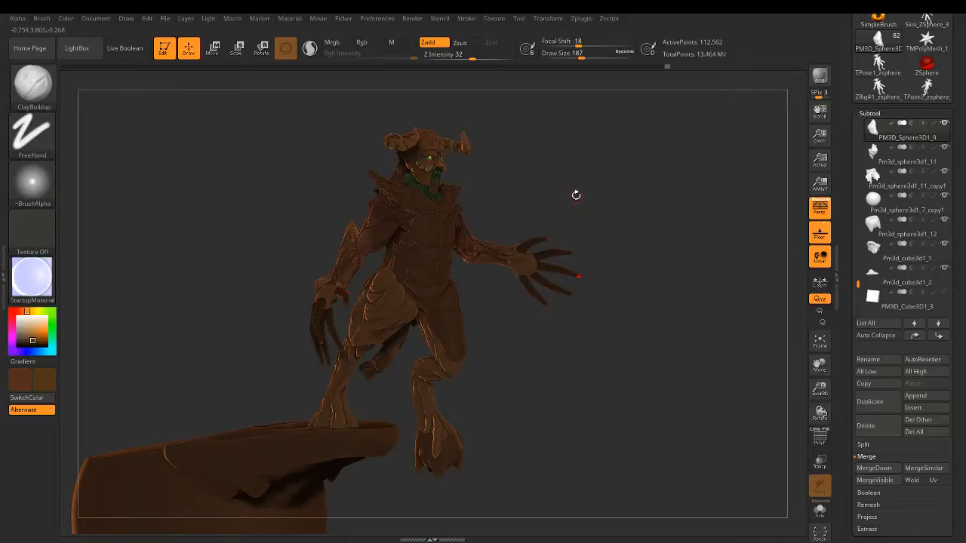